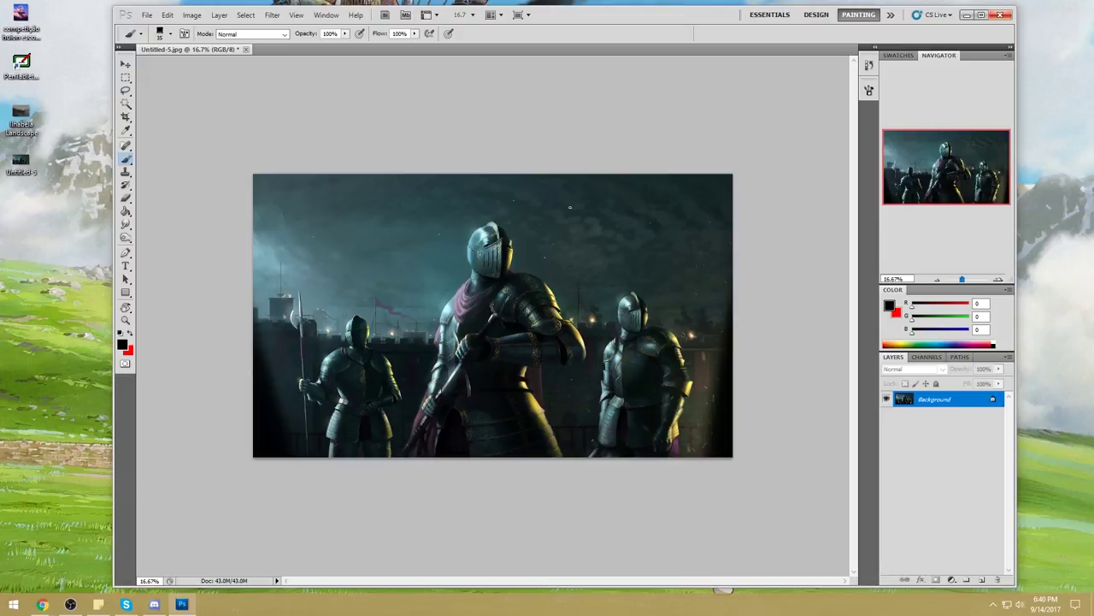
Mark the slope between the central and right knights' heads with pure red brush strokes, and undo the marks.
{"action": "key", "text": "ctrl+alt+z"}
{"action": "key", "text": "ctrl+alt+z"}
{"action": "left_click_drag", "start_coordinate": [933, 306], "coordinate": [982, 308]}
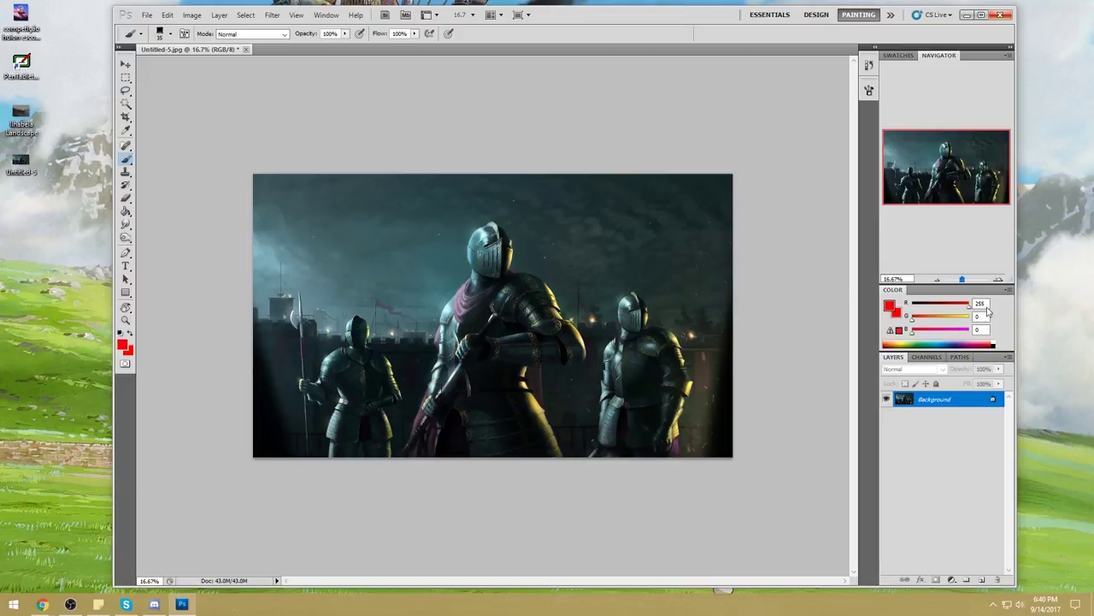
{"action": "mouse_move", "coordinate": [493, 225]}
{"action": "left_mouse_down"}
{"action": "mouse_move", "coordinate": [597, 246]}
{"action": "mouse_move", "coordinate": [630, 289]}
{"action": "left_mouse_up"}
{"action": "mouse_move", "coordinate": [586, 270]}
{"action": "left_mouse_down"}
{"action": "mouse_move", "coordinate": [606, 277]}
{"action": "mouse_move", "coordinate": [647, 263]}
{"action": "left_mouse_up"}
{"action": "left_click_drag", "start_coordinate": [548, 220], "coordinate": [574, 252]}
{"action": "key", "text": "ctrl+alt+z"}
{"action": "key", "text": "ctrl+alt+z"}
{"action": "key", "text": "ctrl+alt+z"}
Draw red head-height guide lines across the scene from the right and central knights' helmets, and undo them.
{"action": "left_click_drag", "start_coordinate": [633, 292], "coordinate": [131, 301]}
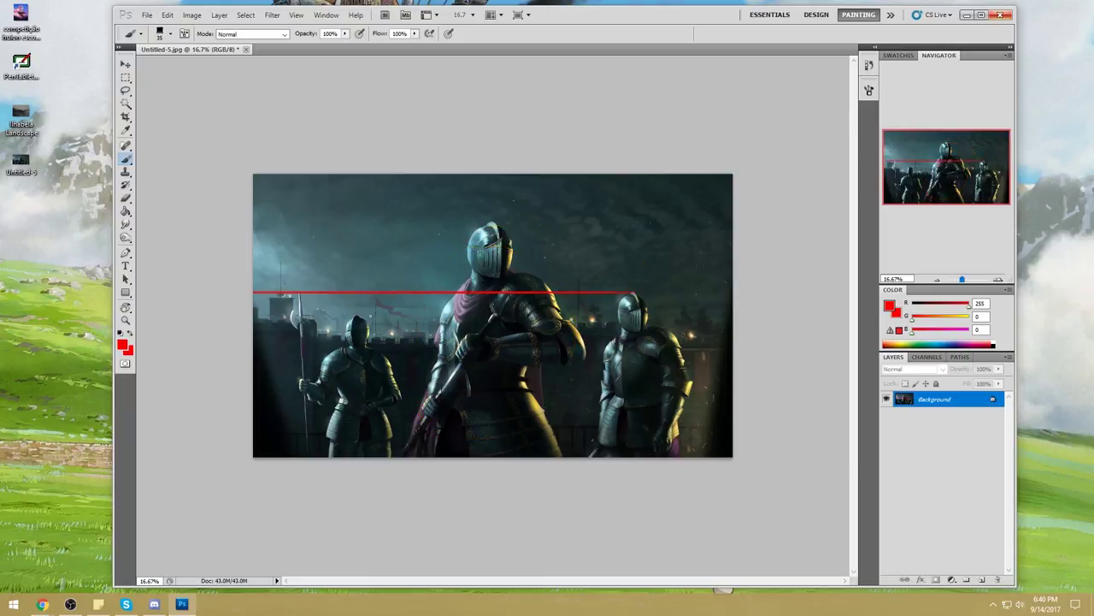
{"action": "left_click_drag", "start_coordinate": [486, 222], "coordinate": [60, 289]}
{"action": "key", "text": "ctrl+alt+z"}
{"action": "key", "text": "ctrl+alt+z"}
{"action": "key", "text": "ctrl+alt+z"}
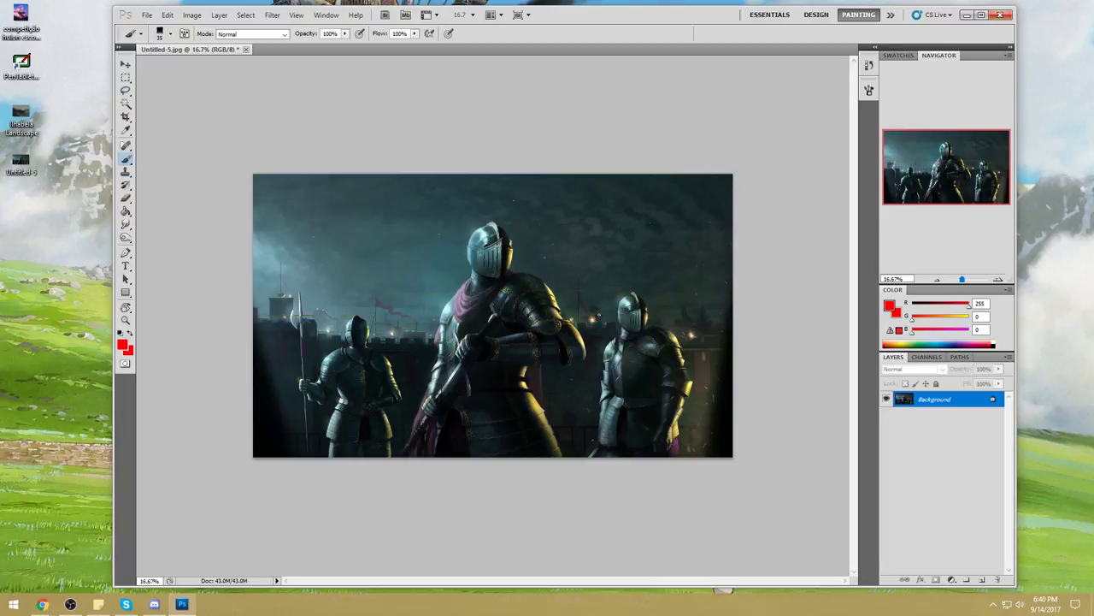
Mark the right knight's shoulder and arm area with red strokes, and undo them.
{"action": "mouse_move", "coordinate": [569, 321]}
{"action": "left_mouse_down"}
{"action": "mouse_move", "coordinate": [560, 402]}
{"action": "mouse_move", "coordinate": [649, 291]}
{"action": "left_mouse_up"}
{"action": "mouse_move", "coordinate": [581, 376]}
{"action": "left_mouse_down"}
{"action": "mouse_move", "coordinate": [564, 244]}
{"action": "mouse_move", "coordinate": [590, 368]}
{"action": "left_mouse_up"}
{"action": "key", "text": "ctrl+alt+z"}
{"action": "key", "text": "ctrl+alt+z"}
Lasso the right knight's body below the helmet and copy it onto a new layer.
{"action": "key", "text": "l"}
{"action": "mouse_move", "coordinate": [658, 317]}
{"action": "left_mouse_down"}
{"action": "mouse_move", "coordinate": [593, 350]}
{"action": "mouse_move", "coordinate": [574, 408]}
{"action": "mouse_move", "coordinate": [590, 477]}
{"action": "mouse_move", "coordinate": [700, 456]}
{"action": "mouse_move", "coordinate": [718, 382]}
{"action": "mouse_move", "coordinate": [658, 317]}
{"action": "left_mouse_up"}
{"action": "key", "text": "ctrl+j"}
Flip the copied body horizontally and shift it left so it sits under the right knight's helmet.
{"action": "key", "text": "ctrl+t"}
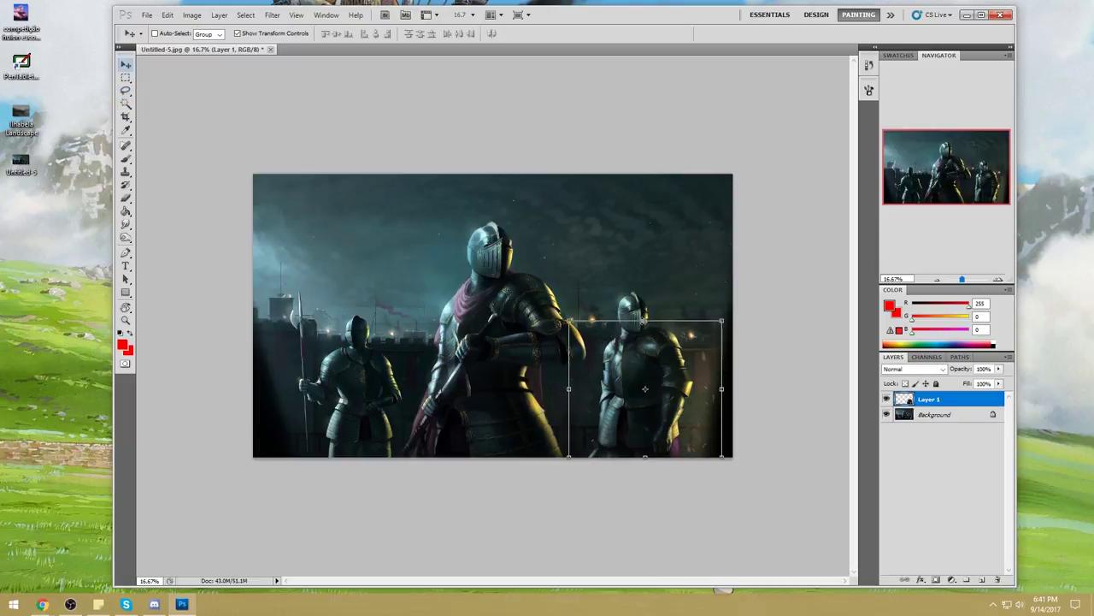
{"action": "right_click", "coordinate": [643, 340]}
{"action": "left_click", "coordinate": [688, 500]}
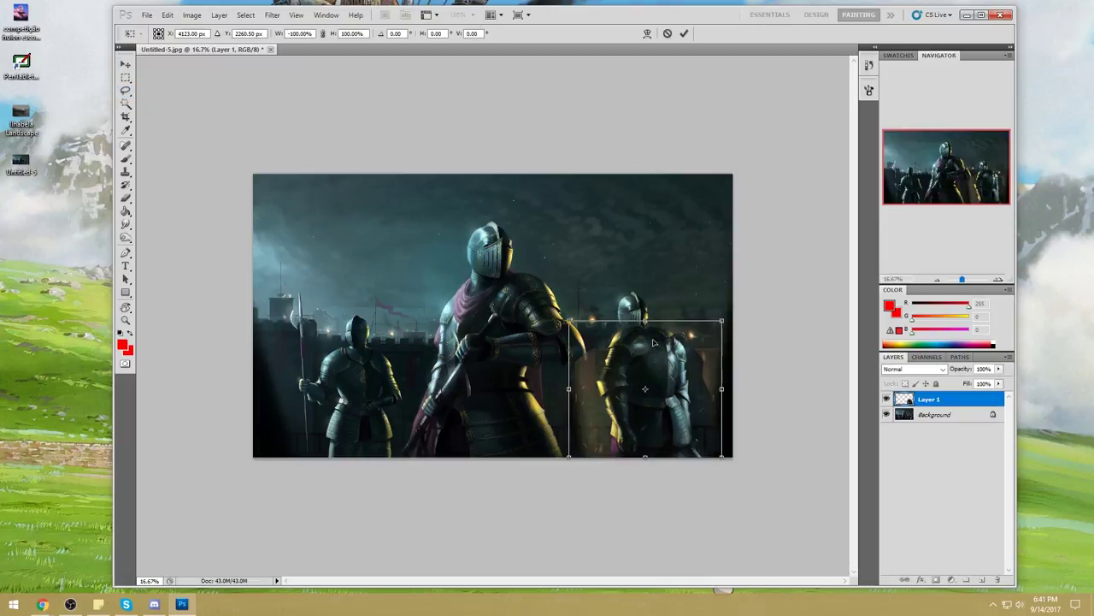
{"action": "left_click", "coordinate": [684, 33]}
{"action": "left_click_drag", "start_coordinate": [665, 368], "coordinate": [639, 367]}
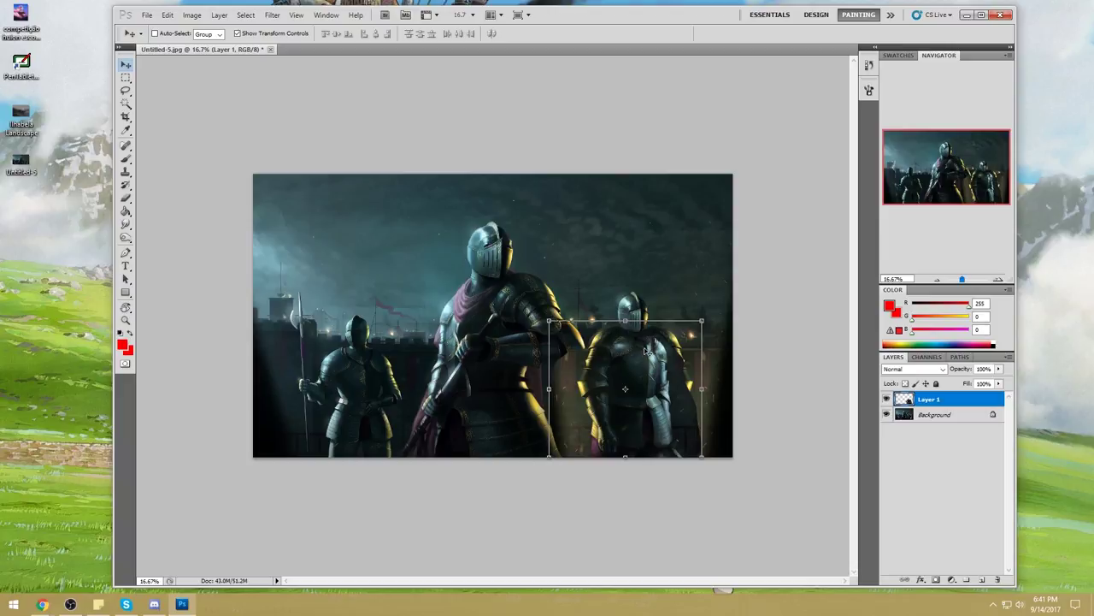
Erase the unwanted edges on both sides of the flipped body with a 150 px eraser brush.
{"action": "key", "text": "e"}
{"action": "mouse_move", "coordinate": [571, 355]}
{"action": "left_mouse_down"}
{"action": "mouse_move", "coordinate": [576, 366]}
{"action": "mouse_move", "coordinate": [590, 352]}
{"action": "mouse_move", "coordinate": [560, 366]}
{"action": "left_mouse_up"}
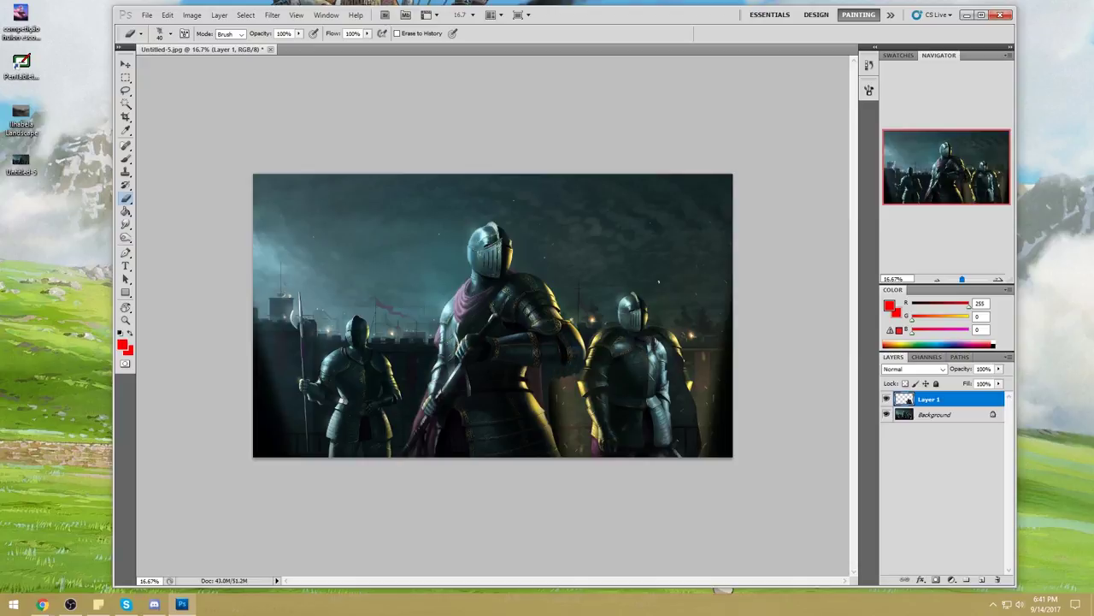
{"action": "right_click", "coordinate": [664, 291]}
{"action": "left_click", "coordinate": [756, 377]}
{"action": "left_click", "coordinate": [821, 177]}
{"action": "key", "text": "bracketright"}
{"action": "mouse_move", "coordinate": [558, 377]}
{"action": "left_mouse_down"}
{"action": "mouse_move", "coordinate": [560, 418]}
{"action": "mouse_move", "coordinate": [550, 397]}
{"action": "mouse_move", "coordinate": [571, 383]}
{"action": "left_mouse_up"}
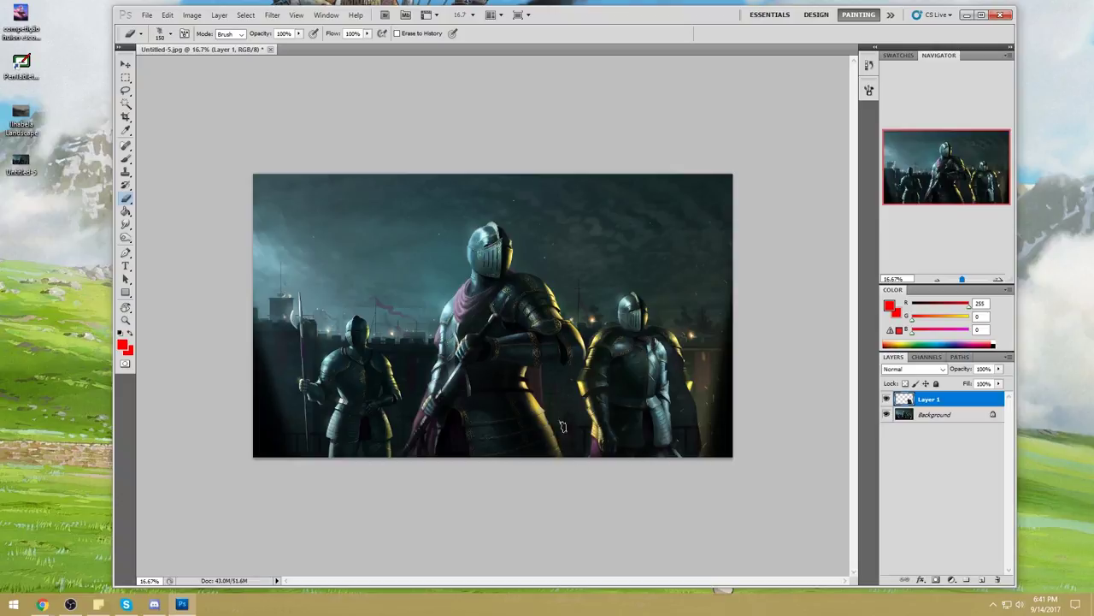
{"action": "mouse_move", "coordinate": [702, 398]}
{"action": "left_mouse_down"}
{"action": "mouse_move", "coordinate": [696, 442]}
{"action": "mouse_move", "coordinate": [691, 396]}
{"action": "mouse_move", "coordinate": [688, 435]}
{"action": "left_mouse_up"}
Set Layer 1's fill to 70% and paint over the right knight's original outer arm with a sampled dark green 175 px brush.
{"action": "left_click", "coordinate": [999, 384]}
{"action": "left_click", "coordinate": [981, 395]}
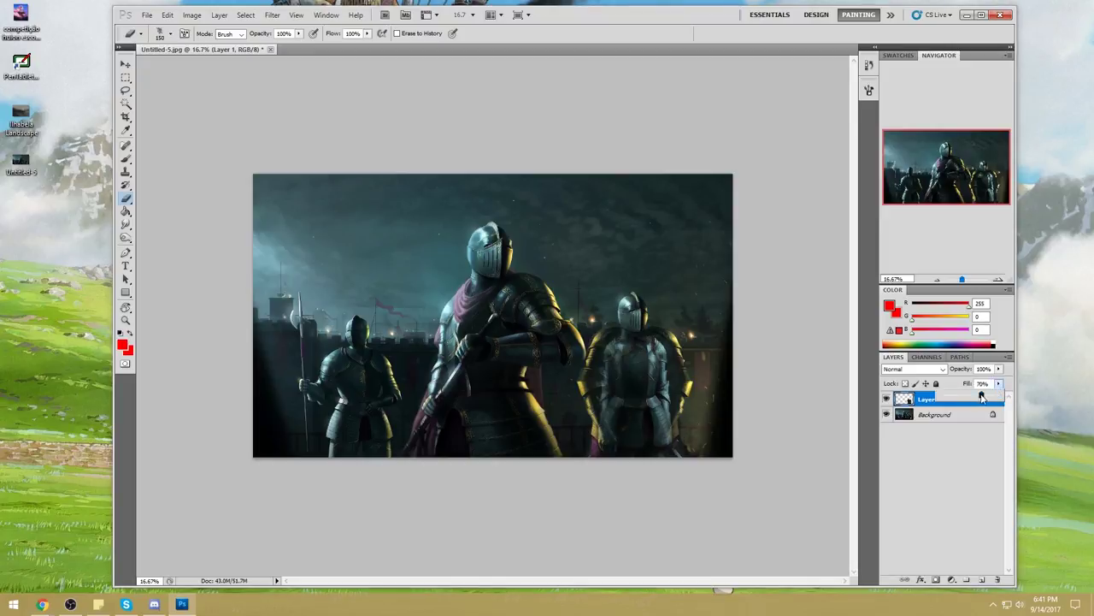
{"action": "left_click", "coordinate": [799, 395]}
{"action": "key", "text": "b"}
{"action": "left_click", "coordinate": [694, 408], "text": "alt"}
{"action": "right_click", "coordinate": [701, 408]}
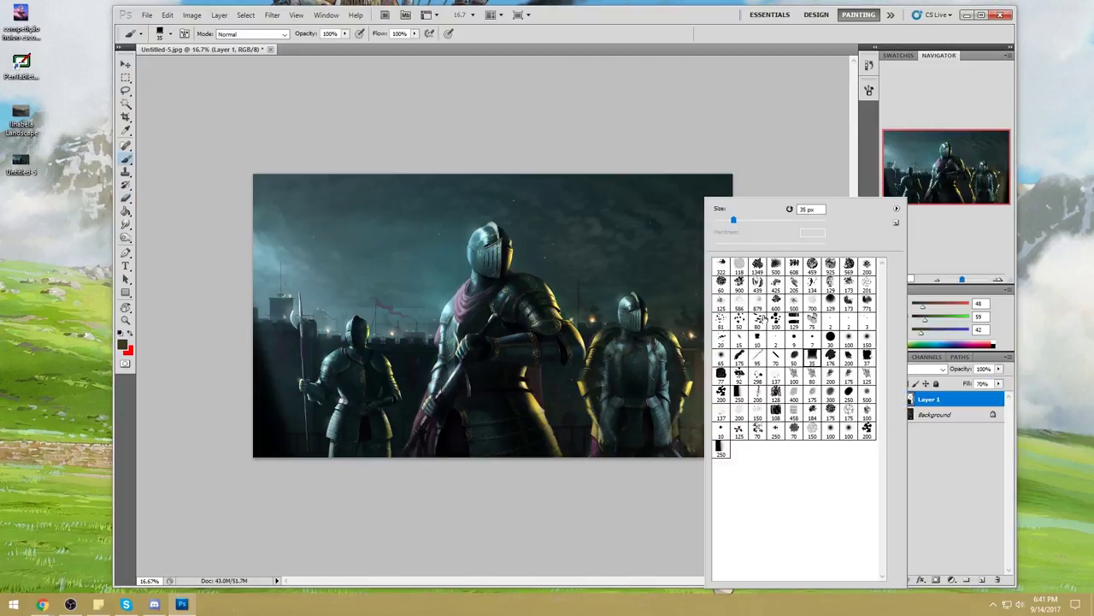
{"action": "left_click", "coordinate": [813, 379]}
{"action": "left_click", "coordinate": [805, 141]}
{"action": "key", "text": "bracketright"}
{"action": "key", "text": "bracketright"}
{"action": "key", "text": "bracketright"}
{"action": "key", "text": "bracketright"}
{"action": "left_click_drag", "start_coordinate": [684, 384], "coordinate": [679, 417]}
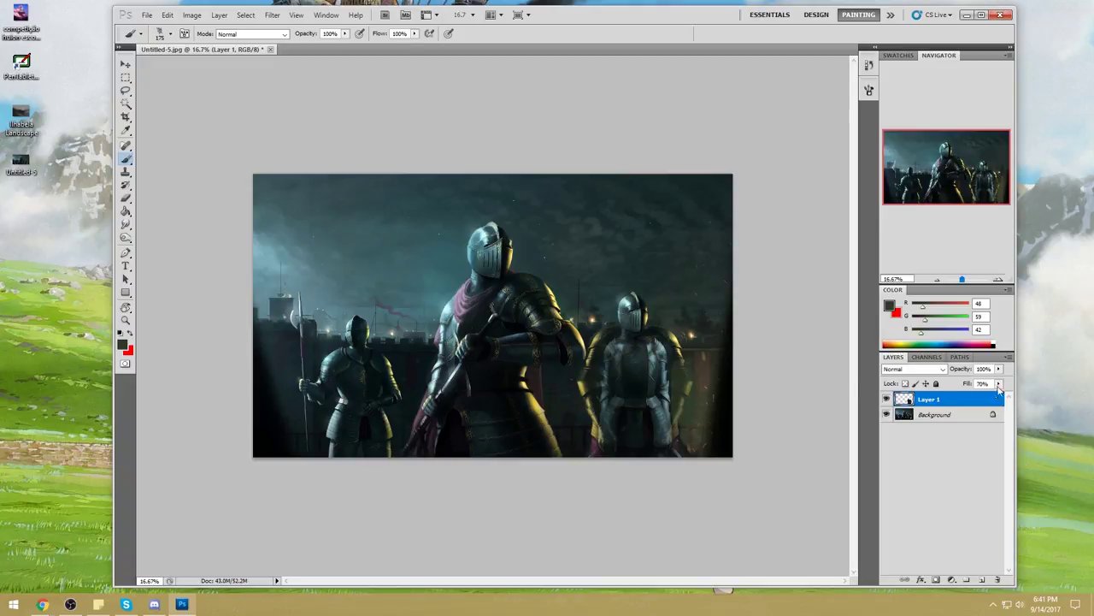
Set Layer 1's fill to 100% and touch up the background beside the right knight's shoulder with sampled colours.
{"action": "left_click", "coordinate": [998, 385]}
{"action": "left_click_drag", "start_coordinate": [992, 394], "coordinate": [1029, 396]}
{"action": "left_click", "coordinate": [679, 381]}
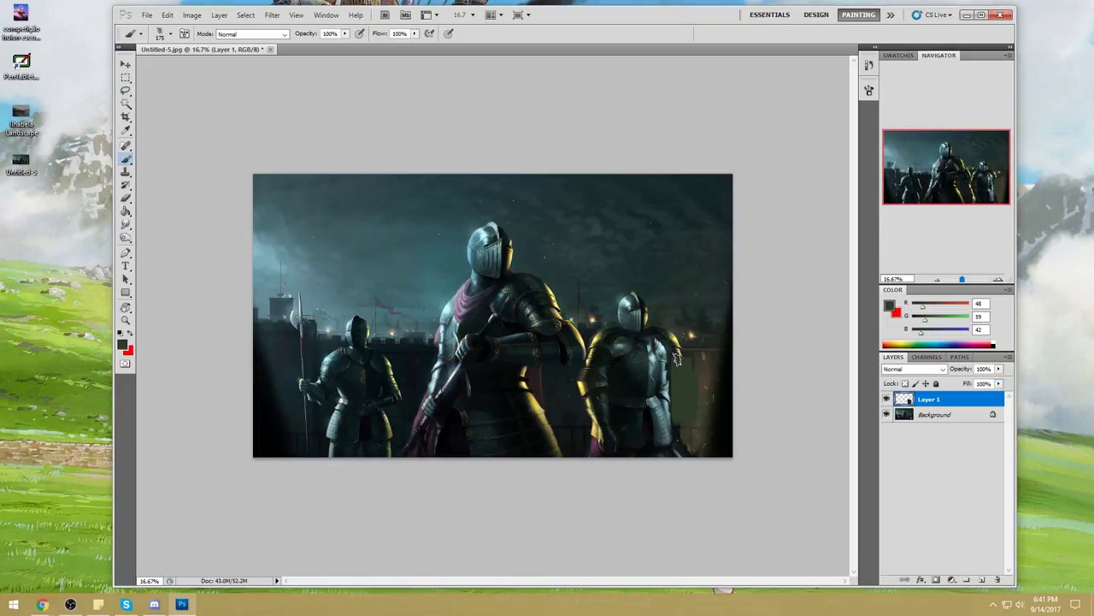
{"action": "left_click", "coordinate": [655, 323], "text": "alt"}
{"action": "left_click", "coordinate": [680, 342], "text": "alt"}
{"action": "left_click", "coordinate": [665, 318], "text": "alt"}
Rotate the flipped body layer about -4.17° and fit it under the right knight's helmet.
{"action": "key", "text": "v"}
{"action": "left_click_drag", "start_coordinate": [628, 296], "coordinate": [622, 297]}
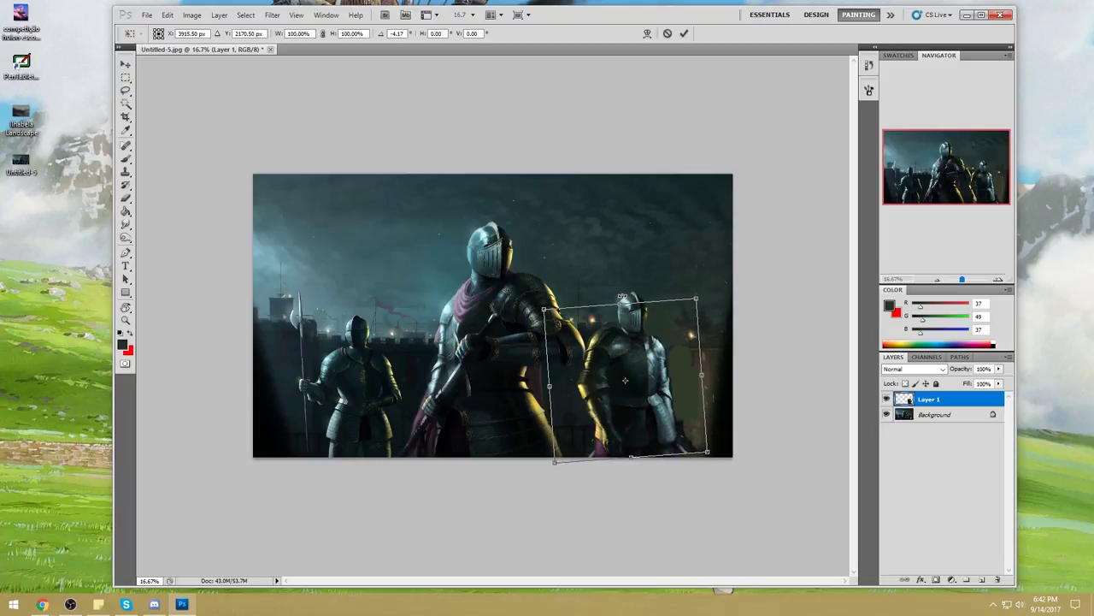
{"action": "left_click_drag", "start_coordinate": [643, 357], "coordinate": [644, 358]}
{"action": "left_click", "coordinate": [684, 33]}
Paint over the leftover areas around the right knight's lower body with sampled dark tones.
{"action": "key", "text": "b"}
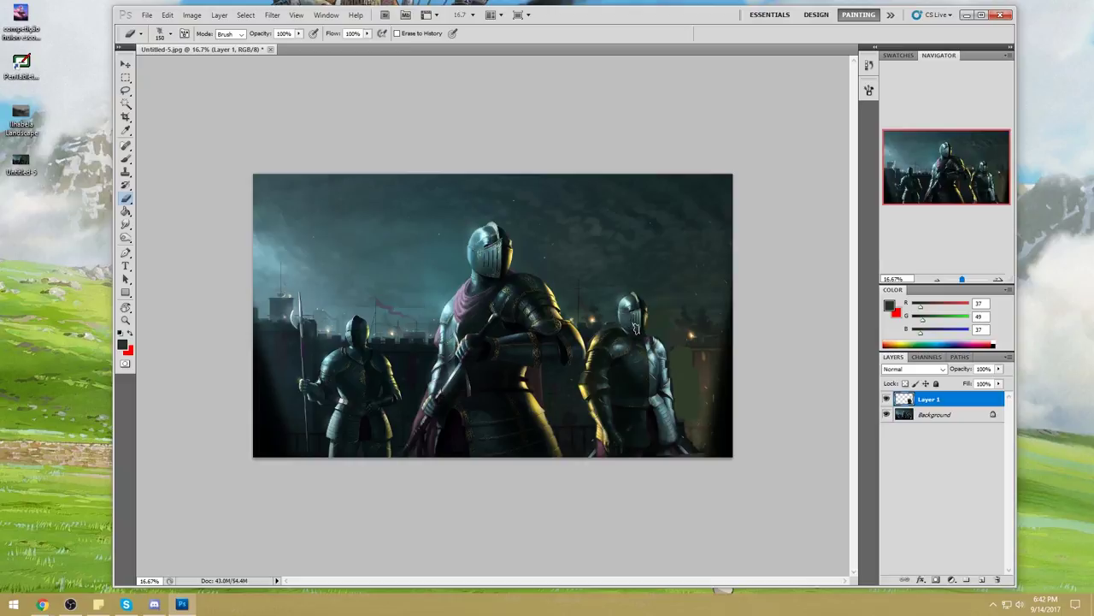
{"action": "key", "text": "b"}
{"action": "left_click", "coordinate": [586, 451], "text": "alt"}
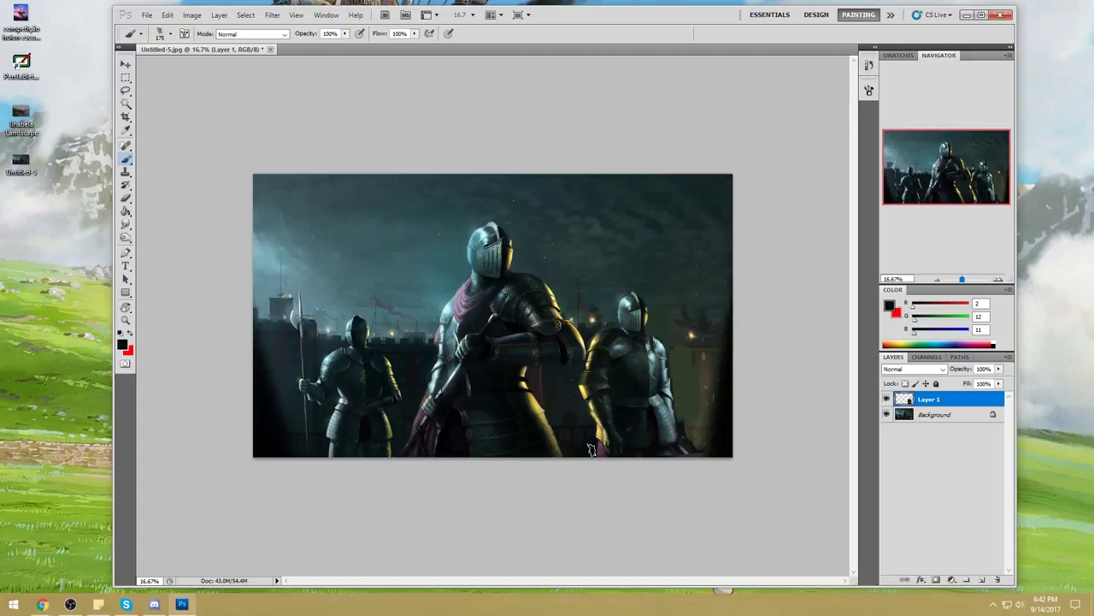
{"action": "left_click", "coordinate": [693, 446], "text": "alt"}
{"action": "left_click_drag", "start_coordinate": [687, 434], "coordinate": [716, 458]}
{"action": "left_click", "coordinate": [690, 447], "text": "alt"}
Refine the area around the right knight's outer hand with a 50 px brush and sampled colours.
{"action": "key", "text": "bracketleft"}
{"action": "key", "text": "bracketleft"}
{"action": "key", "text": "bracketleft"}
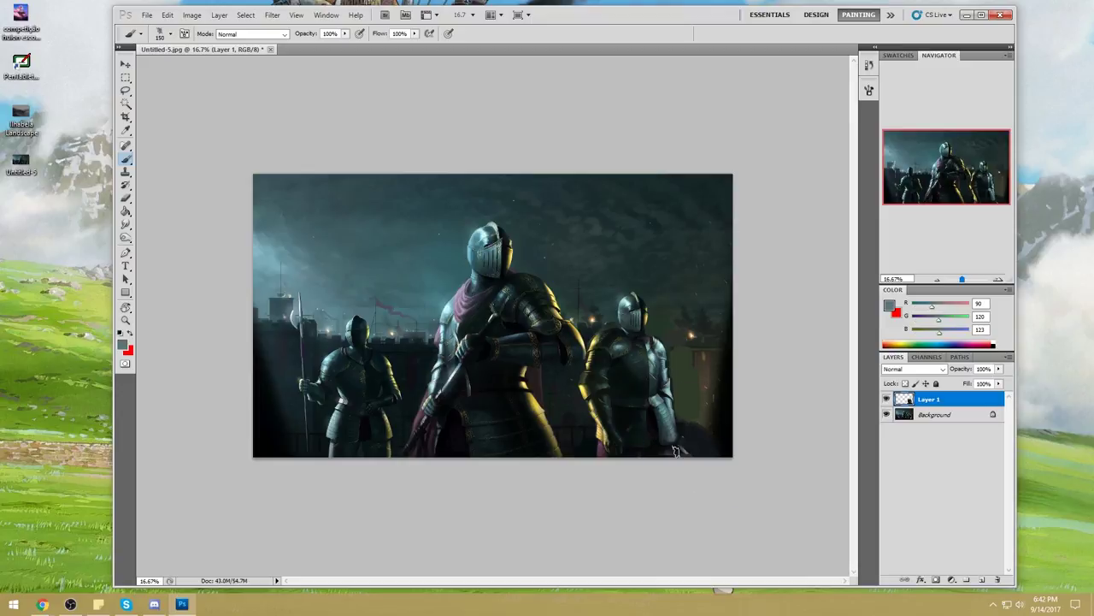
{"action": "left_click_drag", "start_coordinate": [683, 450], "coordinate": [692, 453]}
{"action": "key", "text": "ctrl+z"}
{"action": "left_click", "coordinate": [683, 450], "text": "alt"}
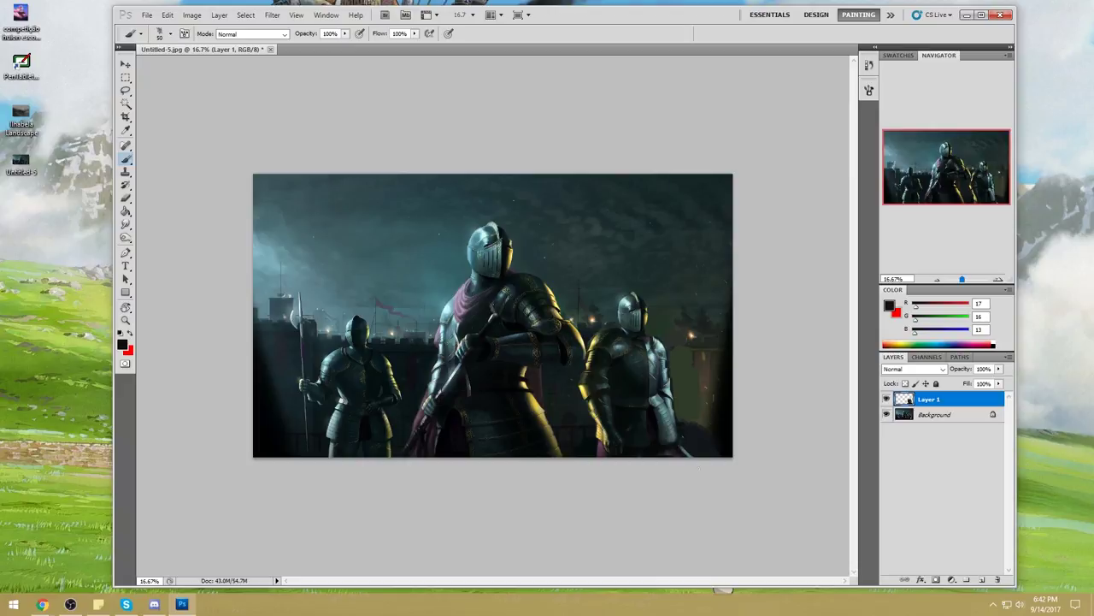
Touch up the cloth by the right knight's hand in sampled dark purple, and the backdrop around his helmet in sampled tones.
{"action": "left_click", "coordinate": [676, 455], "text": "alt"}
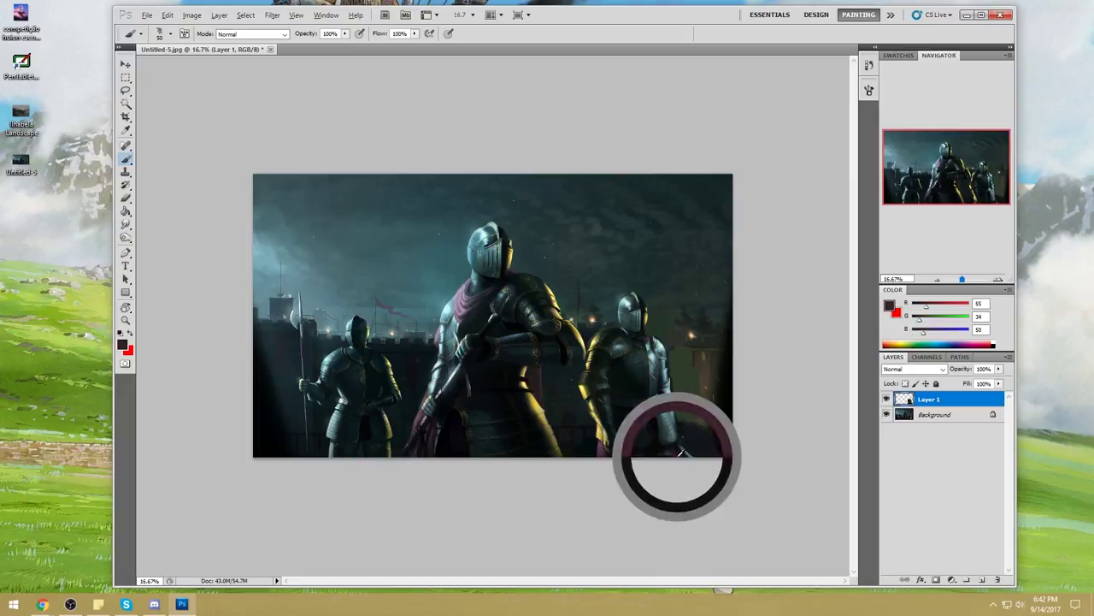
{"action": "left_click", "coordinate": [723, 445], "text": "alt"}
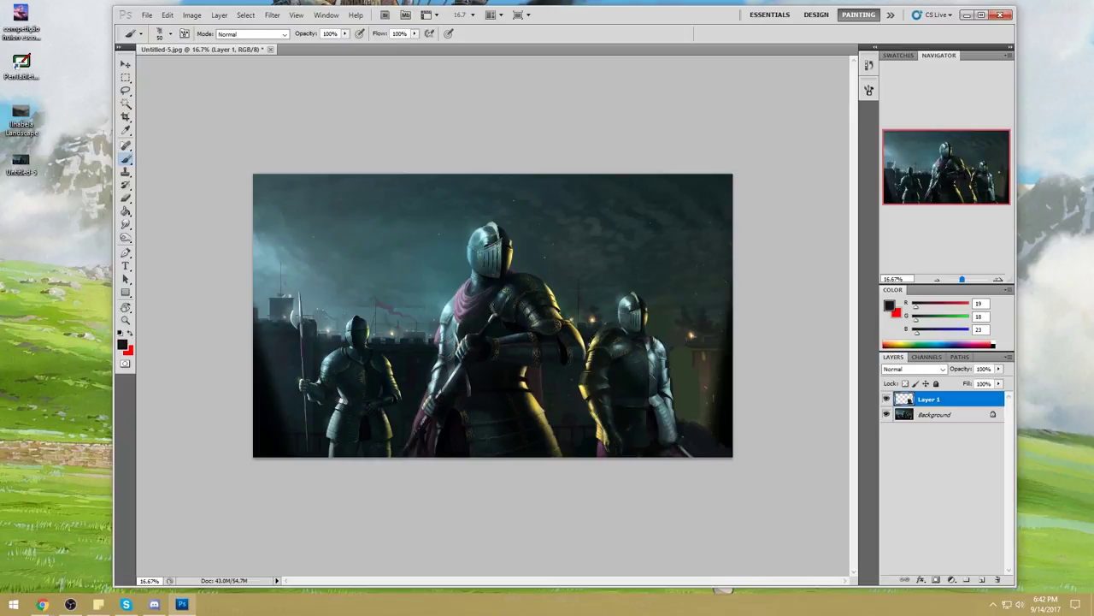
{"action": "left_click", "coordinate": [601, 326], "text": "alt"}
{"action": "left_click", "coordinate": [621, 313], "text": "alt"}
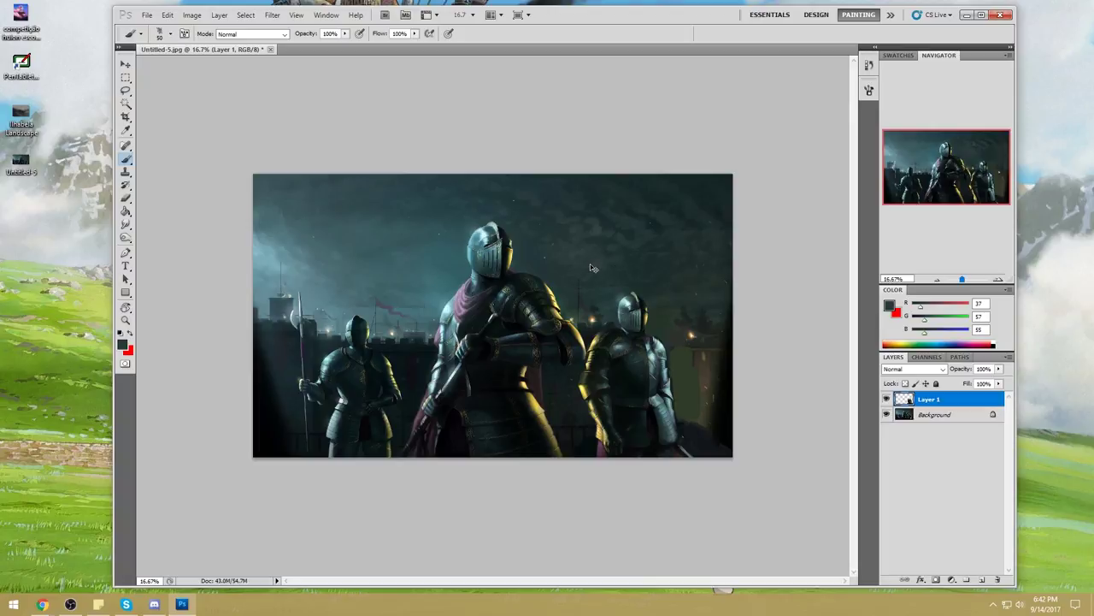
Merge Layer 1 down into the Background layer.
{"action": "key", "text": "ctrl+u"}
{"action": "left_click", "coordinate": [1057, 307]}
{"action": "right_click", "coordinate": [954, 404]}
{"action": "left_click", "coordinate": [975, 362]}
Shift the hue of the whole image to +14 with Hue/Saturation.
{"action": "key", "text": "i"}
{"action": "key", "text": "ctrl+u"}
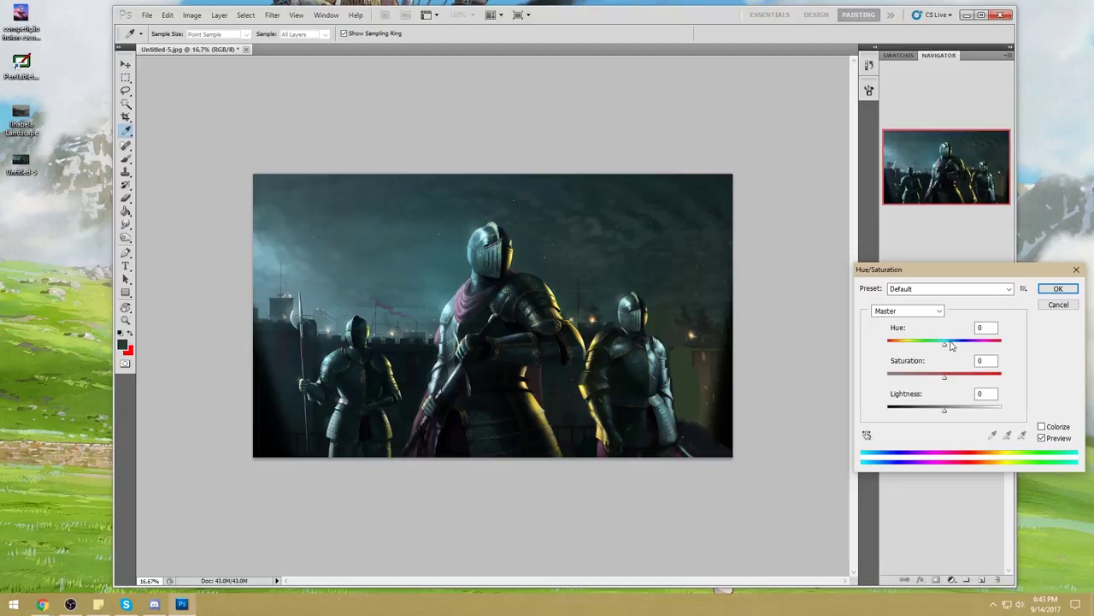
{"action": "left_click_drag", "start_coordinate": [946, 347], "coordinate": [947, 348]}
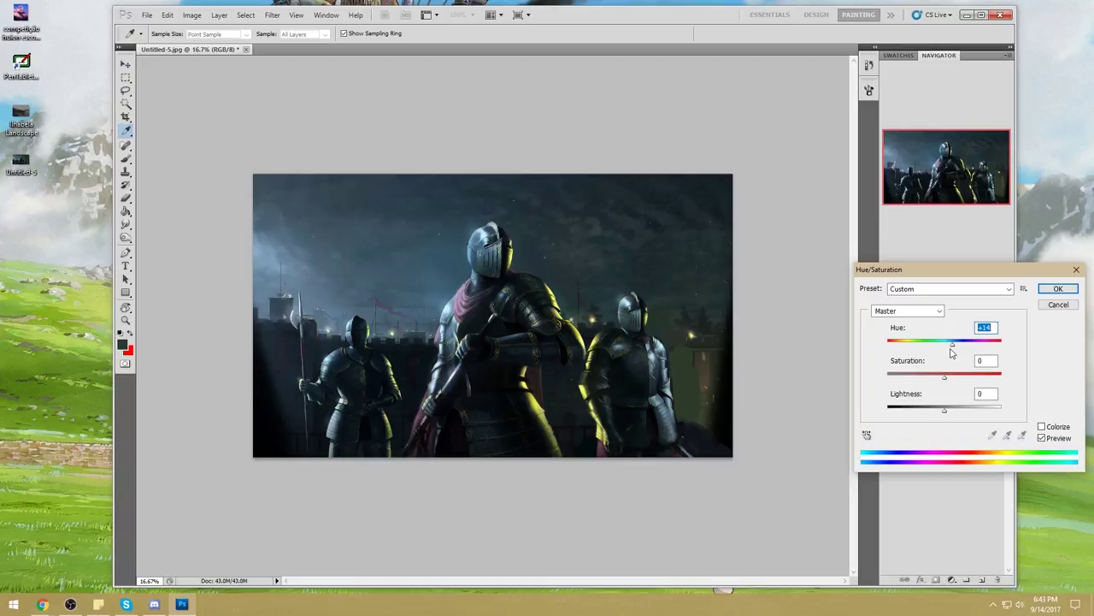
{"action": "left_click", "coordinate": [1058, 289]}
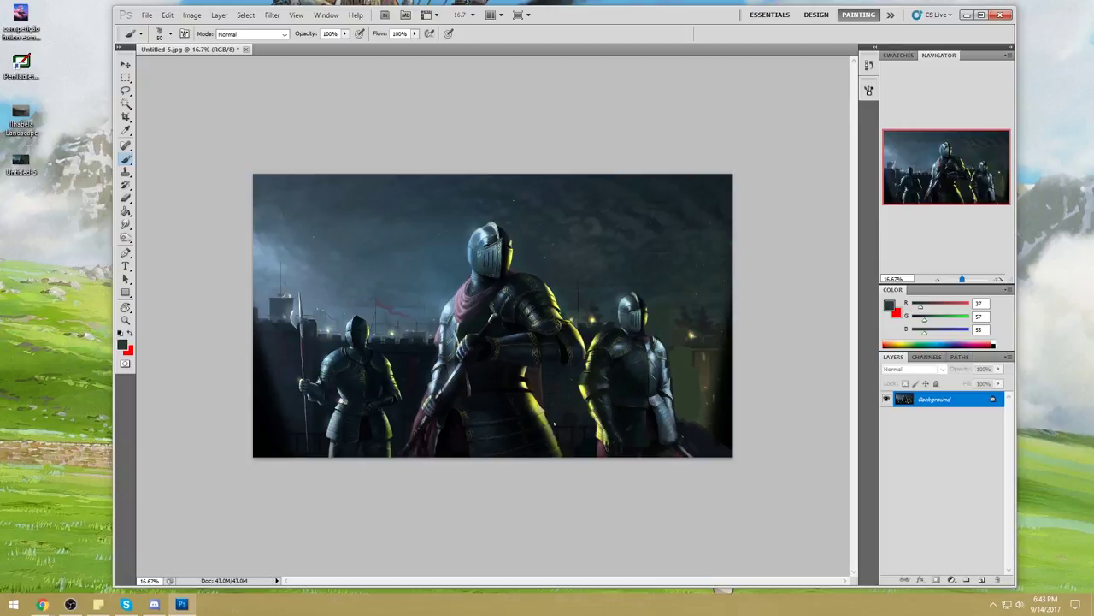
Try brightening the central knight's armour highlights with the Dodge tool, and revert to the Hue/Saturation history state.
{"action": "left_click_drag", "start_coordinate": [126, 238], "coordinate": [184, 238]}
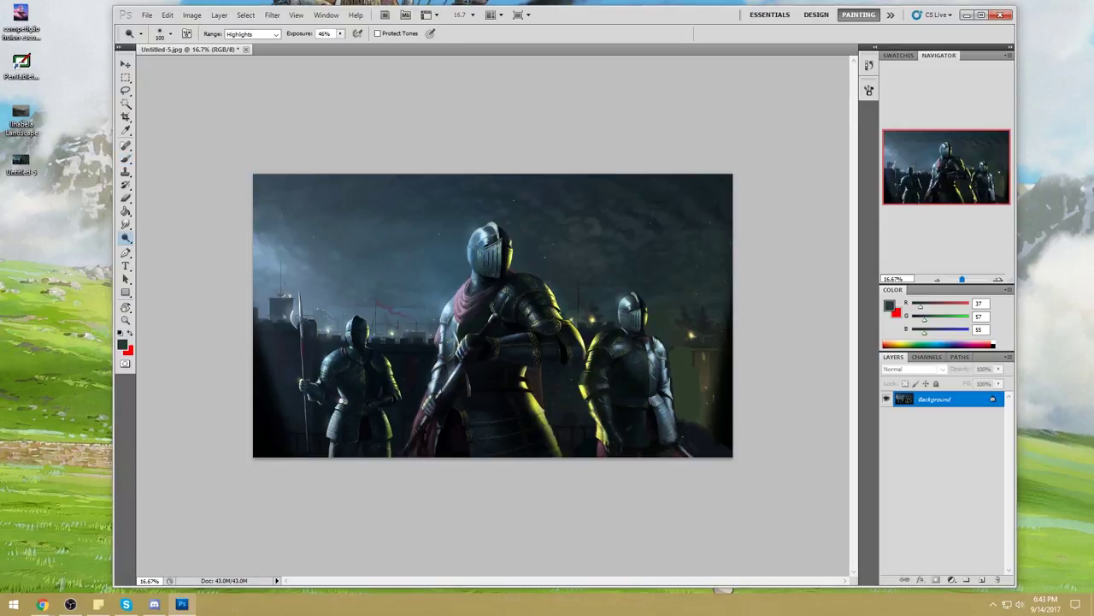
{"action": "mouse_move", "coordinate": [560, 316]}
{"action": "left_mouse_down"}
{"action": "mouse_move", "coordinate": [583, 348]}
{"action": "mouse_move", "coordinate": [568, 322]}
{"action": "mouse_move", "coordinate": [578, 330]}
{"action": "left_mouse_up"}
{"action": "left_click", "coordinate": [869, 64]}
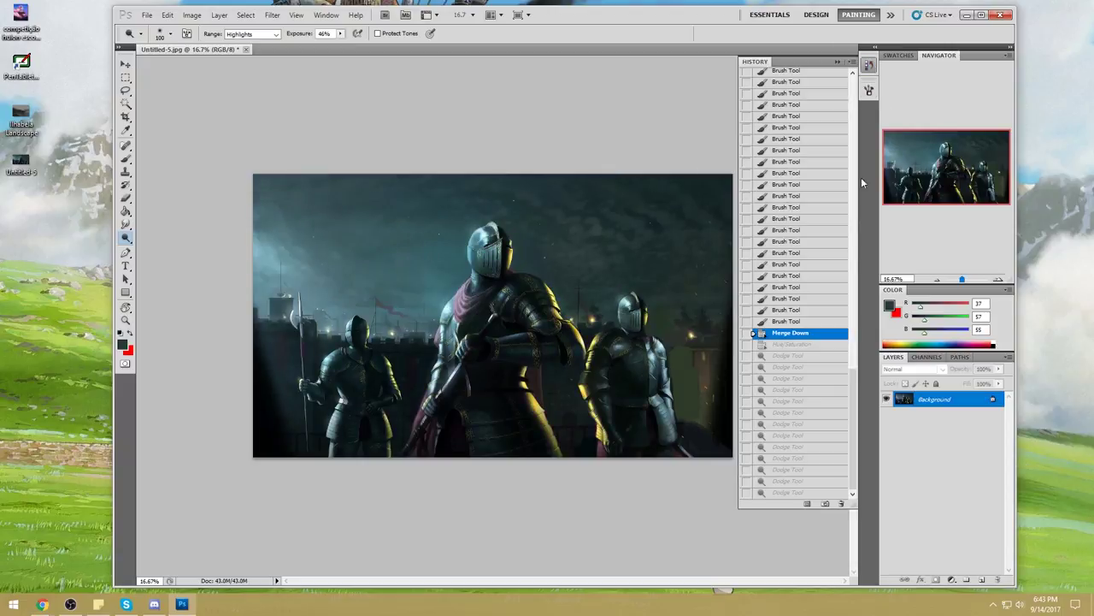
{"action": "left_click", "coordinate": [808, 344]}
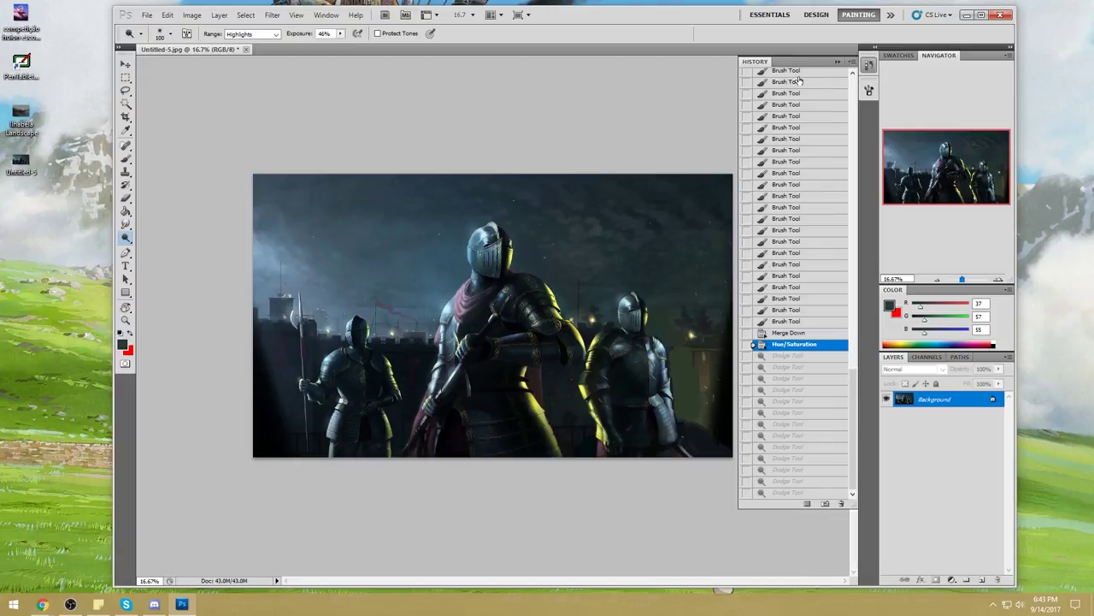
{"action": "left_click", "coordinate": [838, 63]}
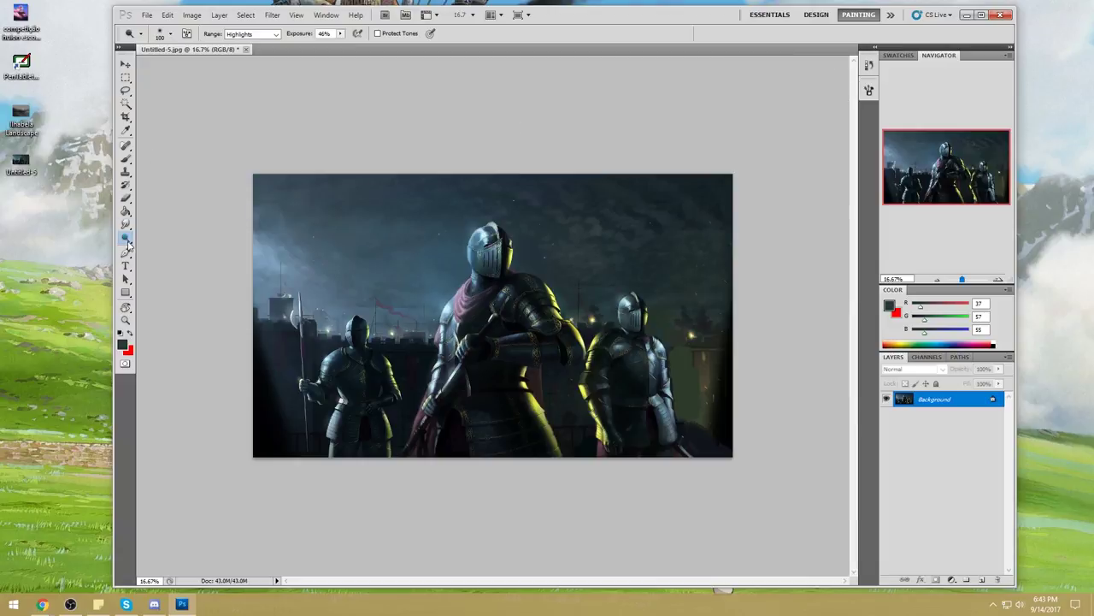
Desaturate the yellow rim light on the knights' armour with the Sponge tool in Desaturate mode.
{"action": "mouse_move", "coordinate": [127, 242]}
{"action": "left_mouse_down"}
{"action": "mouse_move", "coordinate": [150, 241]}
{"action": "mouse_move", "coordinate": [171, 263]}
{"action": "left_mouse_up"}
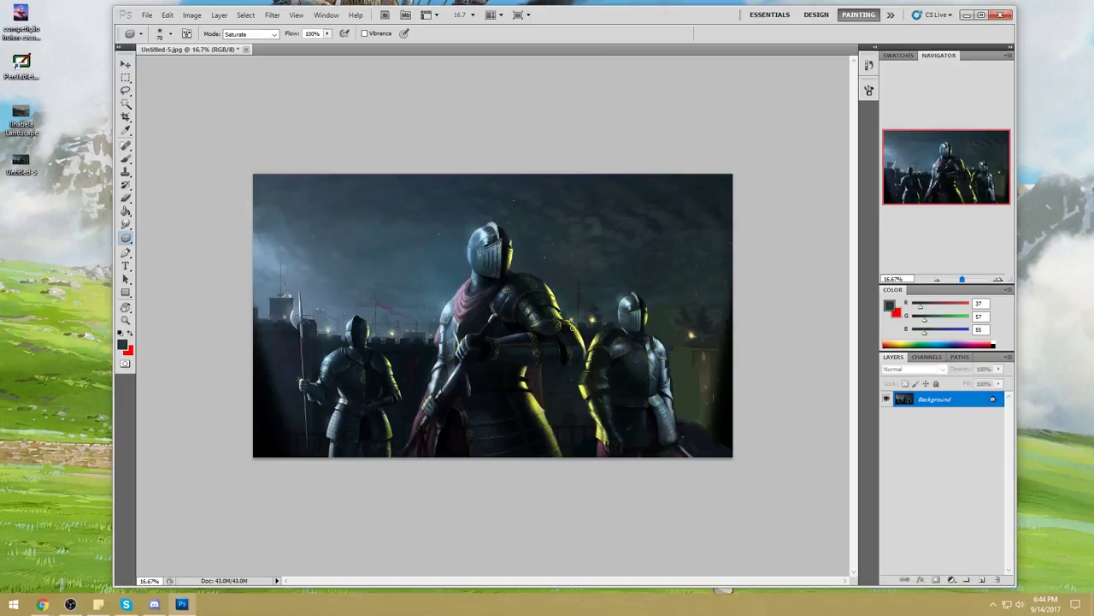
{"action": "left_click", "coordinate": [273, 34]}
{"action": "left_click", "coordinate": [244, 45]}
{"action": "left_click_drag", "start_coordinate": [552, 305], "coordinate": [551, 295]}
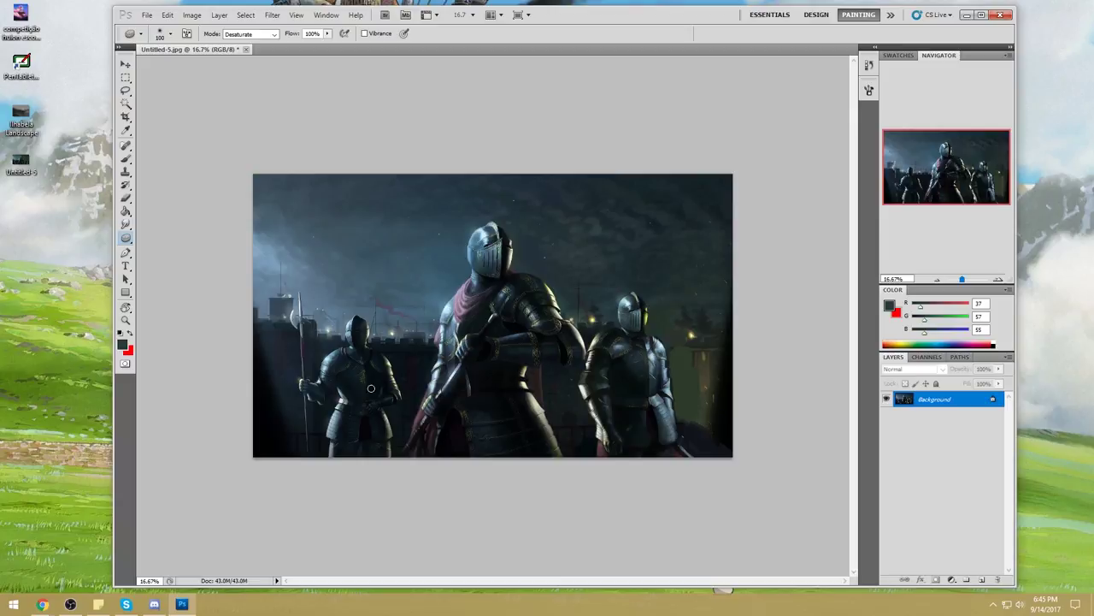
Set up a round 600 px brush in Darken mode.
{"action": "key", "text": "b"}
{"action": "right_click", "coordinate": [547, 333]}
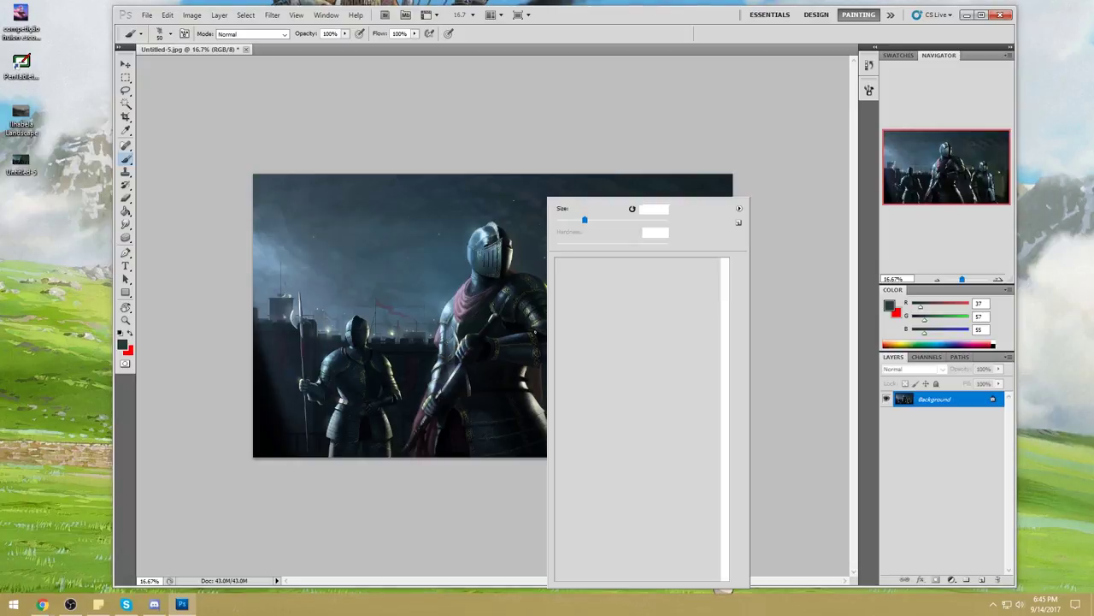
{"action": "left_click", "coordinate": [692, 340]}
{"action": "left_click", "coordinate": [798, 332]}
{"action": "key", "text": "bracketright"}
{"action": "key", "text": "bracketright"}
{"action": "key", "text": "bracketright"}
{"action": "key", "text": "bracketright"}
{"action": "key", "text": "bracketright"}
{"action": "key", "text": "bracketright"}
{"action": "key", "text": "bracketright"}
{"action": "key", "text": "bracketright"}
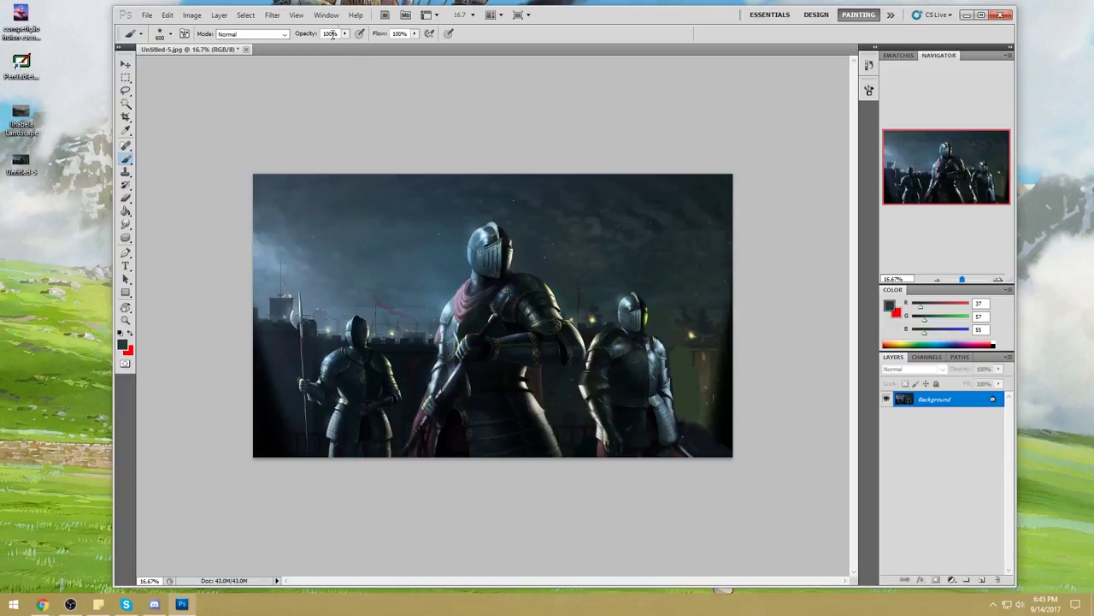
{"action": "left_click", "coordinate": [282, 34]}
{"action": "left_click", "coordinate": [252, 85]}
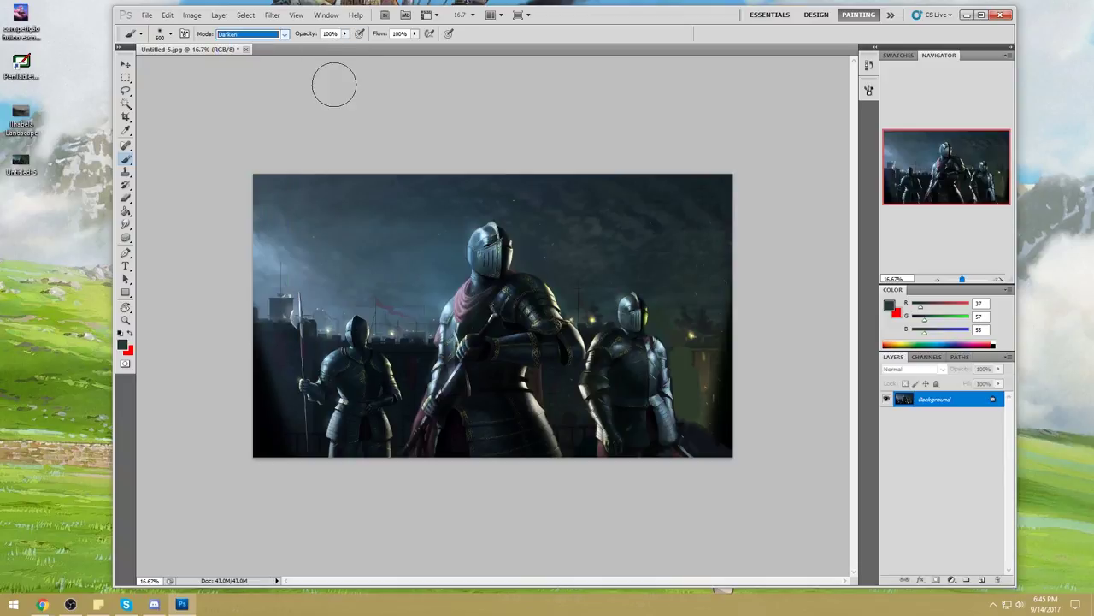
Darken the area around the left knight with the brush at 62% opacity, using dark tones sampled beside him.
{"action": "left_click", "coordinate": [384, 356], "text": "alt"}
{"action": "left_click_drag", "start_coordinate": [346, 34], "coordinate": [328, 48]}
{"action": "left_click", "coordinate": [396, 360], "text": "alt"}
{"action": "mouse_move", "coordinate": [396, 360]}
{"action": "left_mouse_down"}
{"action": "mouse_move", "coordinate": [386, 367]}
{"action": "mouse_move", "coordinate": [384, 422]}
{"action": "mouse_move", "coordinate": [376, 415]}
{"action": "mouse_move", "coordinate": [397, 472]}
{"action": "mouse_move", "coordinate": [389, 461]}
{"action": "left_mouse_up"}
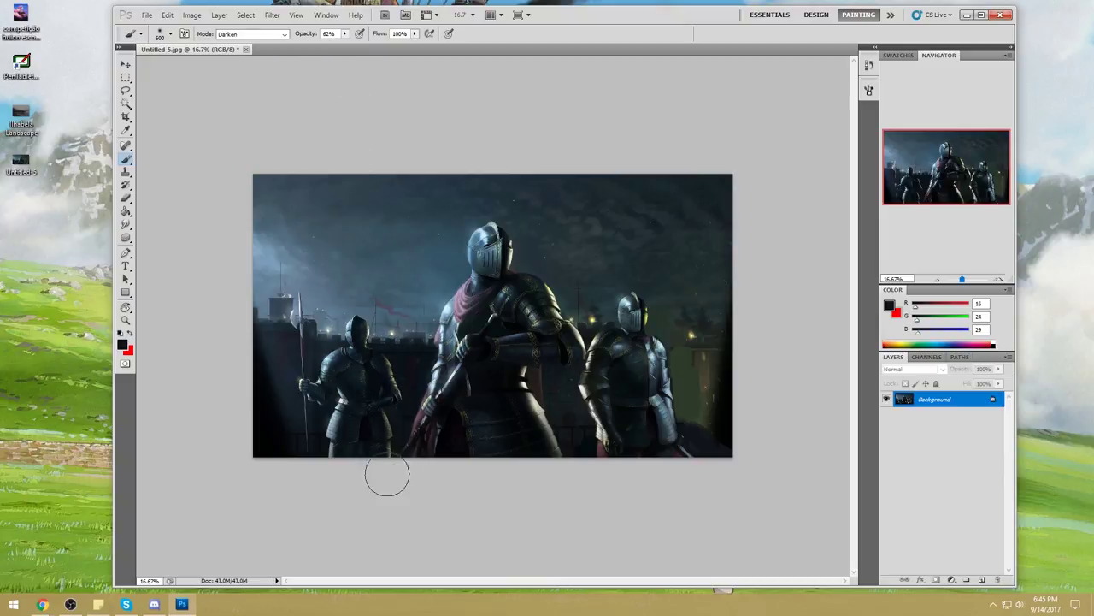
{"action": "left_click", "coordinate": [363, 337], "text": "alt"}
{"action": "left_click_drag", "start_coordinate": [365, 338], "coordinate": [367, 335]}
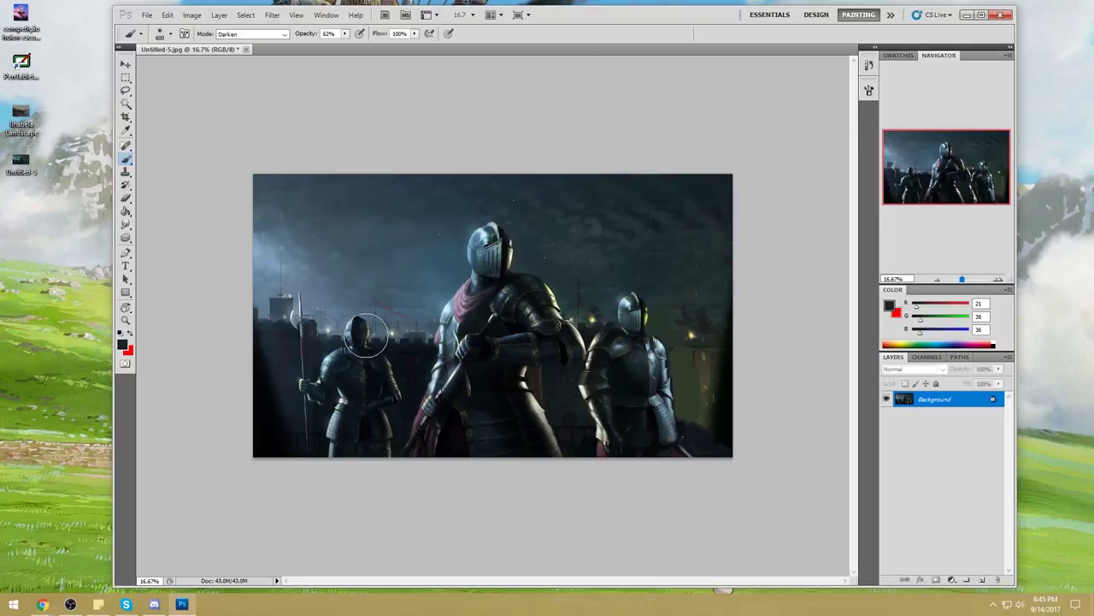
{"action": "left_click", "coordinate": [368, 317], "text": "alt"}
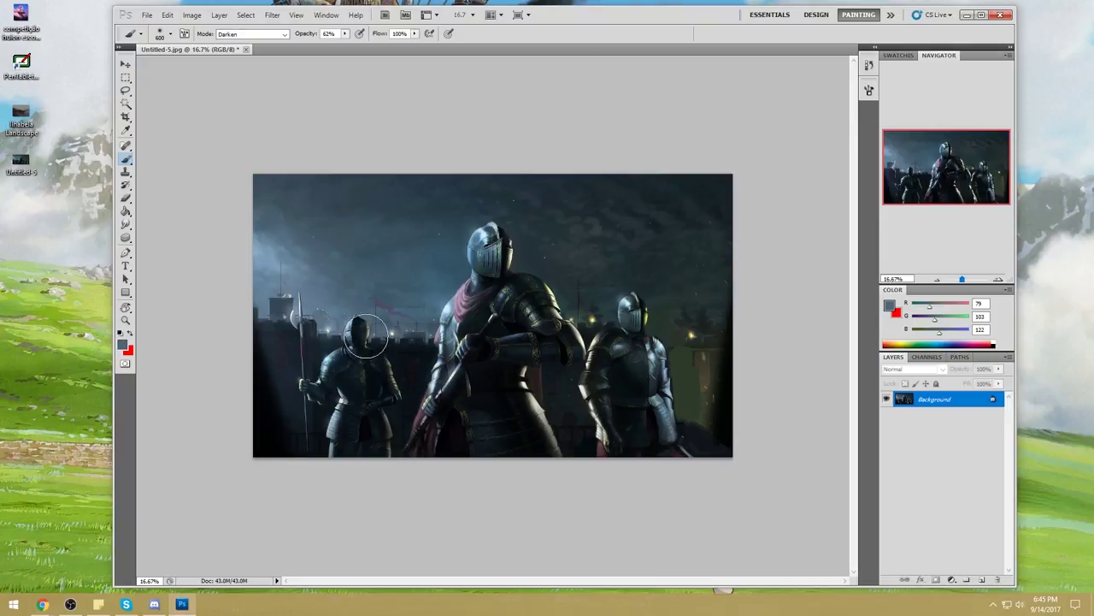
{"action": "left_click", "coordinate": [367, 342], "text": "alt"}
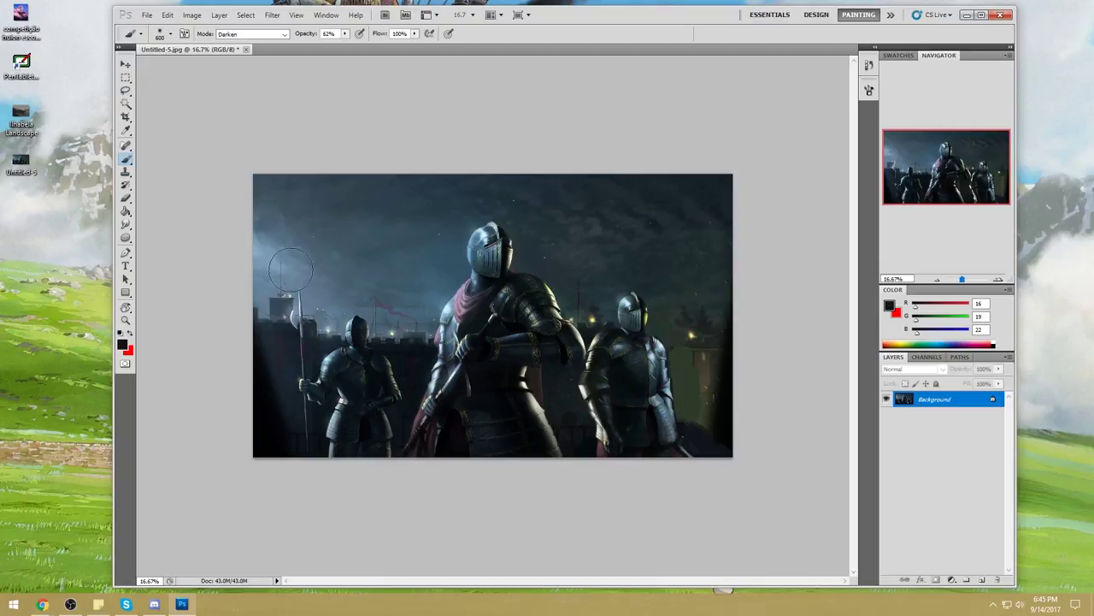
{"action": "left_click_drag", "start_coordinate": [125, 237], "coordinate": [178, 236]}
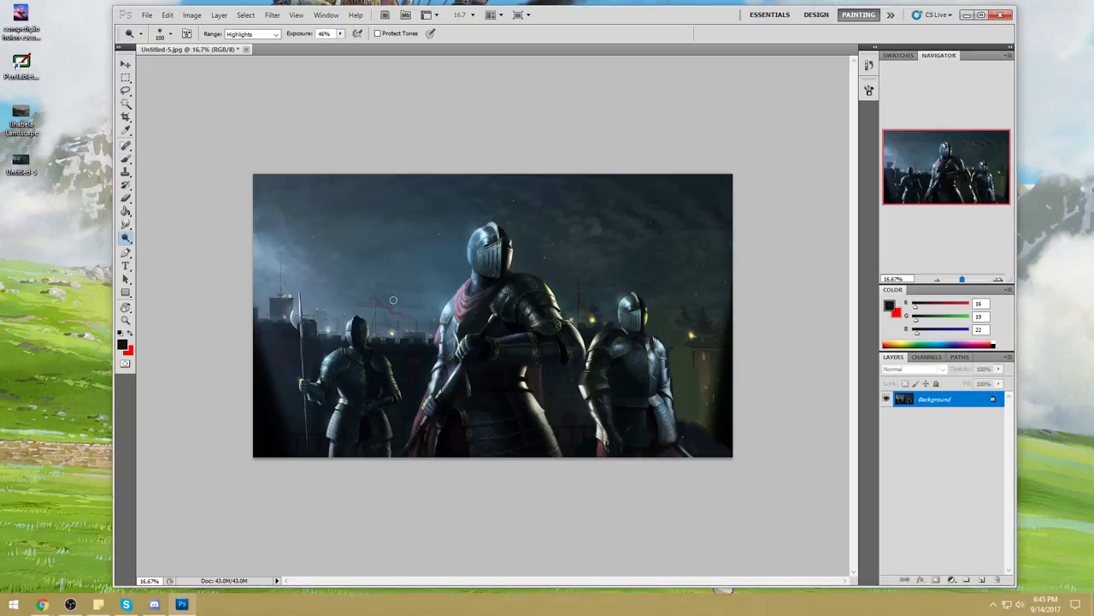
{"action": "key", "text": "bracketleft"}
{"action": "left_click", "coordinate": [388, 35]}
{"action": "left_click", "coordinate": [381, 34]}
Add a new layer above the Background and check it by hiding and showing the Background.
{"action": "left_click", "coordinate": [982, 579]}
{"action": "key", "text": "b"}
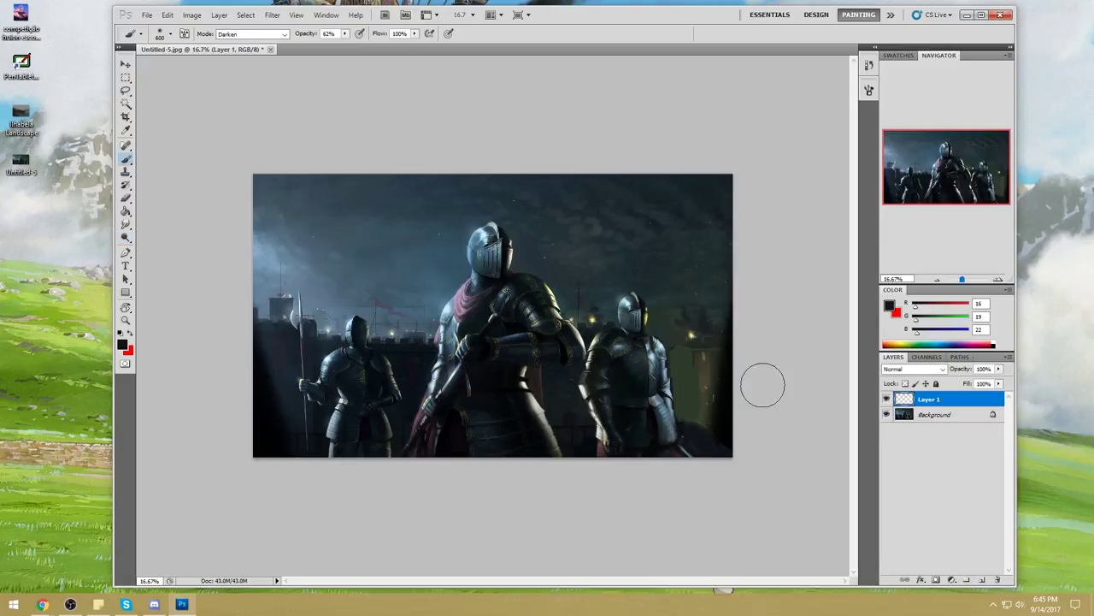
{"action": "left_click", "coordinate": [886, 414]}
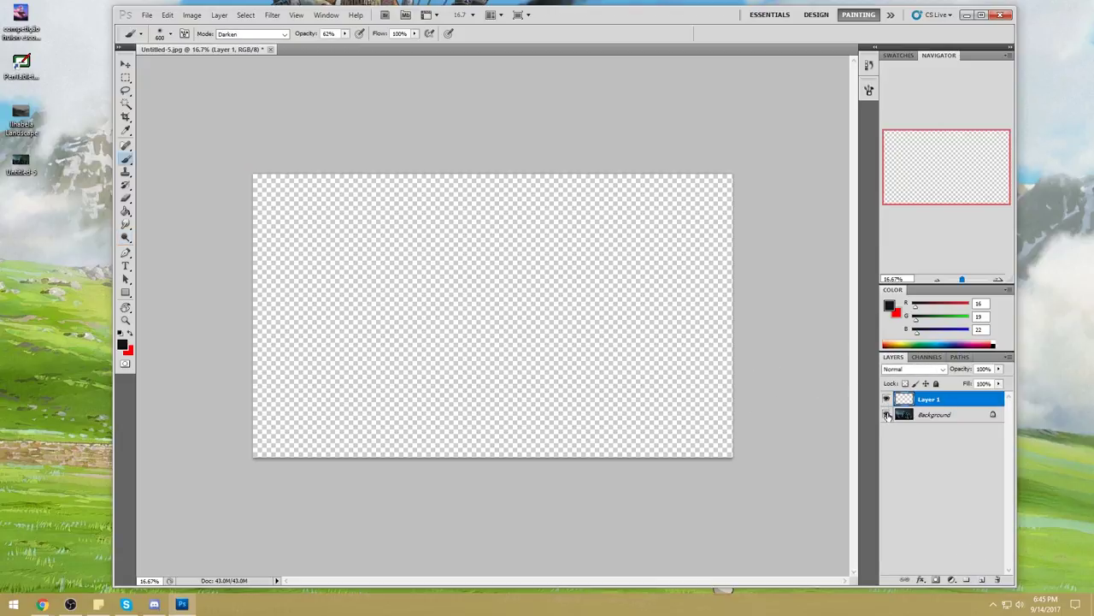
{"action": "left_click", "coordinate": [886, 414]}
On the Background, paint a sampled dark blue-grey over the green tint beside the right knight with a 300 px brush in Color mode.
{"action": "left_click", "coordinate": [934, 413]}
{"action": "right_click", "coordinate": [702, 300]}
{"action": "left_click", "coordinate": [812, 374]}
{"action": "left_click", "coordinate": [765, 145]}
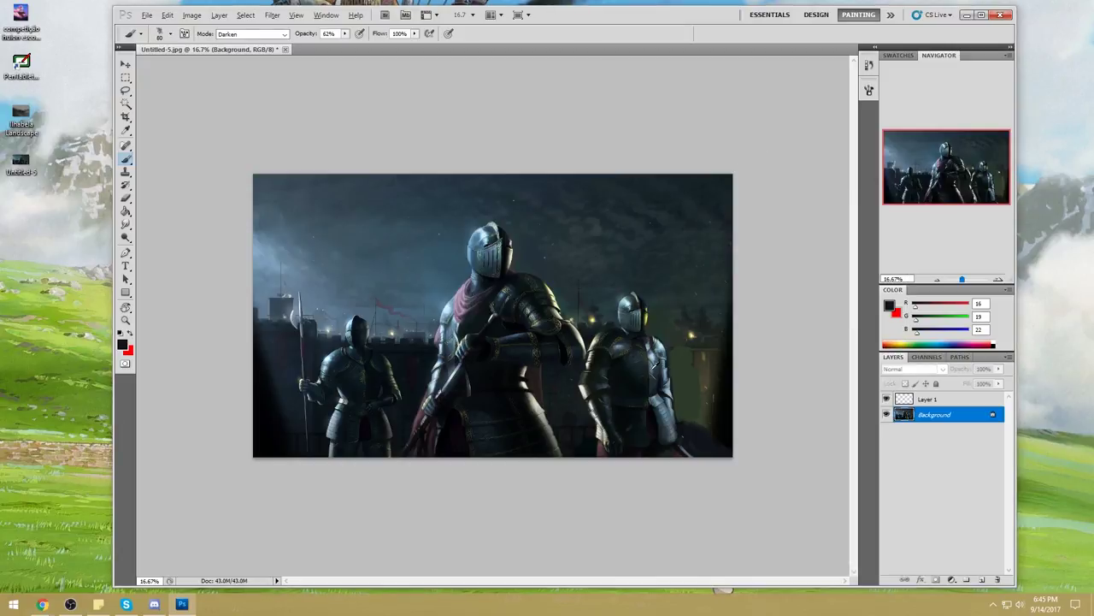
{"action": "left_click", "coordinate": [697, 434], "text": "alt"}
{"action": "left_click", "coordinate": [250, 33]}
{"action": "left_click", "coordinate": [226, 335]}
{"action": "key", "text": "bracketright"}
{"action": "key", "text": "bracketright"}
{"action": "key", "text": "bracketright"}
{"action": "key", "text": "bracketright"}
{"action": "key", "text": "bracketright"}
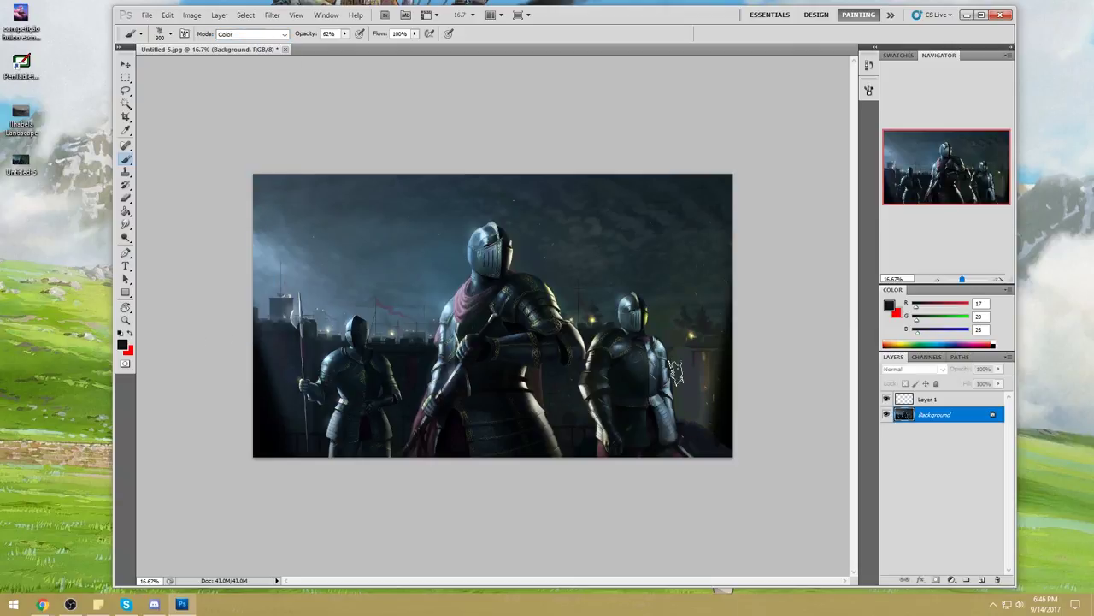
Paint a sampled dark tone over the wall behind the right knight with the brush in Normal mode.
{"action": "left_click", "coordinate": [395, 365], "text": "alt"}
{"action": "left_click", "coordinate": [286, 34]}
{"action": "left_click", "coordinate": [236, 41]}
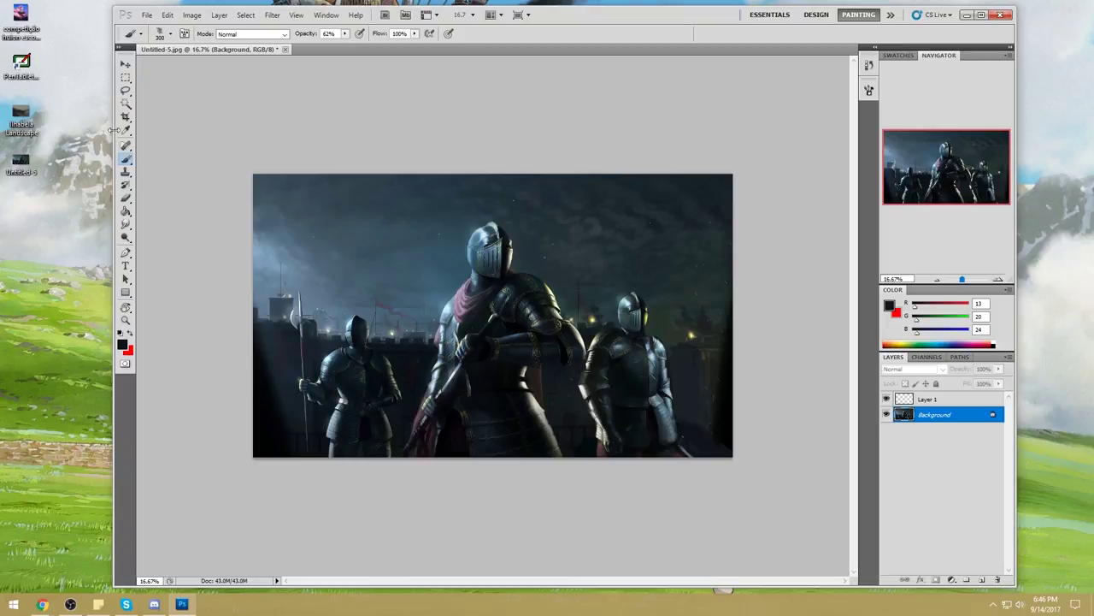
Select the dark areas between and around the central and right knights with the Magic Wand, extending the selection over the central knight's skirt.
{"action": "left_click", "coordinate": [125, 104]}
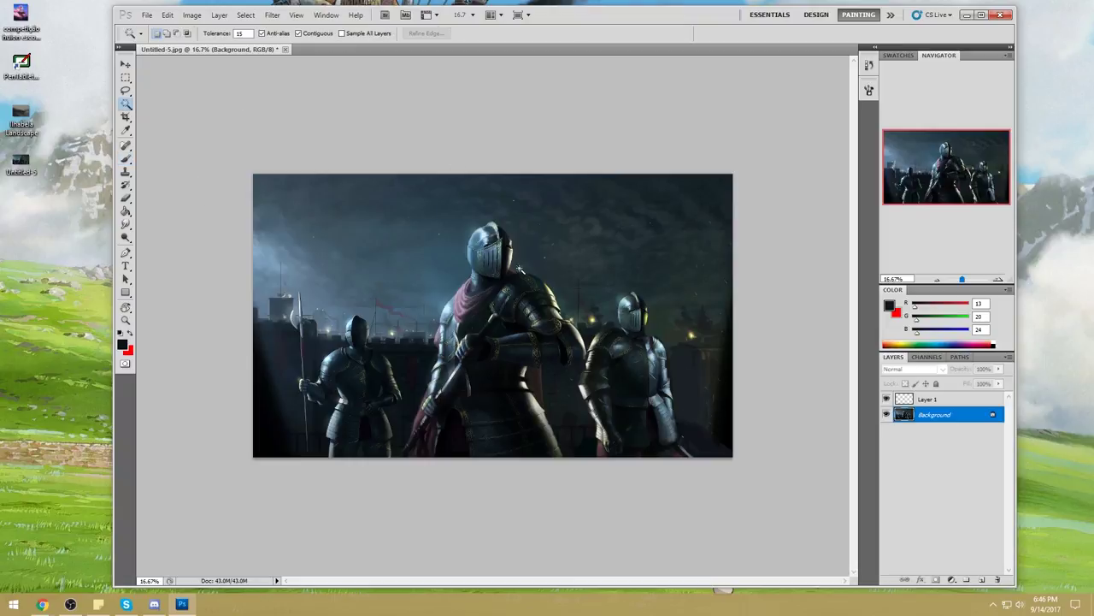
{"action": "left_click", "coordinate": [590, 429]}
{"action": "left_click", "coordinate": [585, 438], "text": "shift"}
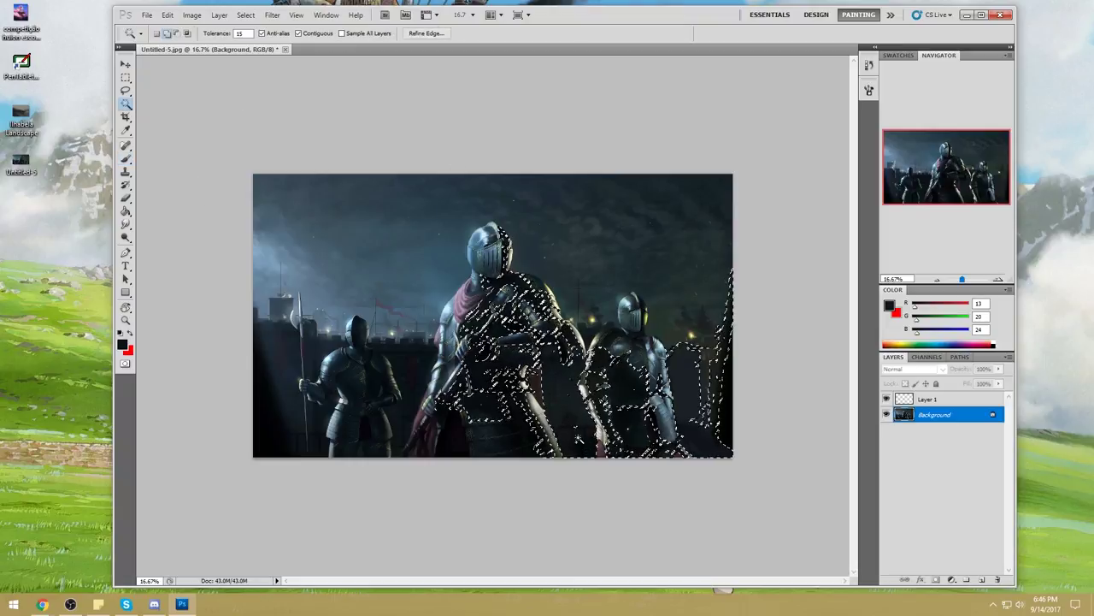
{"action": "left_click", "coordinate": [499, 435], "text": "shift"}
{"action": "left_click", "coordinate": [451, 433], "text": "shift"}
Trim the selection with the Lasso to only the gap between the central and right knights.
{"action": "key", "text": "l"}
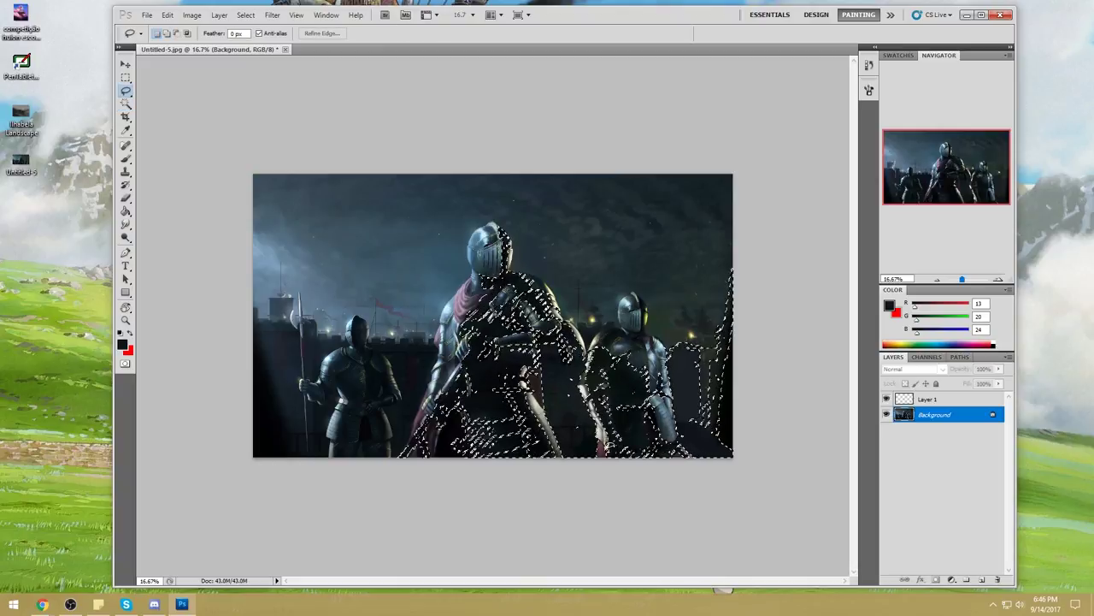
{"action": "mouse_move", "coordinate": [601, 458]}
{"action": "left_mouse_down"}
{"action": "mouse_move", "coordinate": [592, 363]}
{"action": "mouse_move", "coordinate": [658, 508]}
{"action": "mouse_move", "coordinate": [618, 489]}
{"action": "left_mouse_up"}
{"action": "mouse_move", "coordinate": [741, 262]}
{"action": "left_mouse_down"}
{"action": "mouse_move", "coordinate": [751, 352]}
{"action": "mouse_move", "coordinate": [752, 295]}
{"action": "left_mouse_up"}
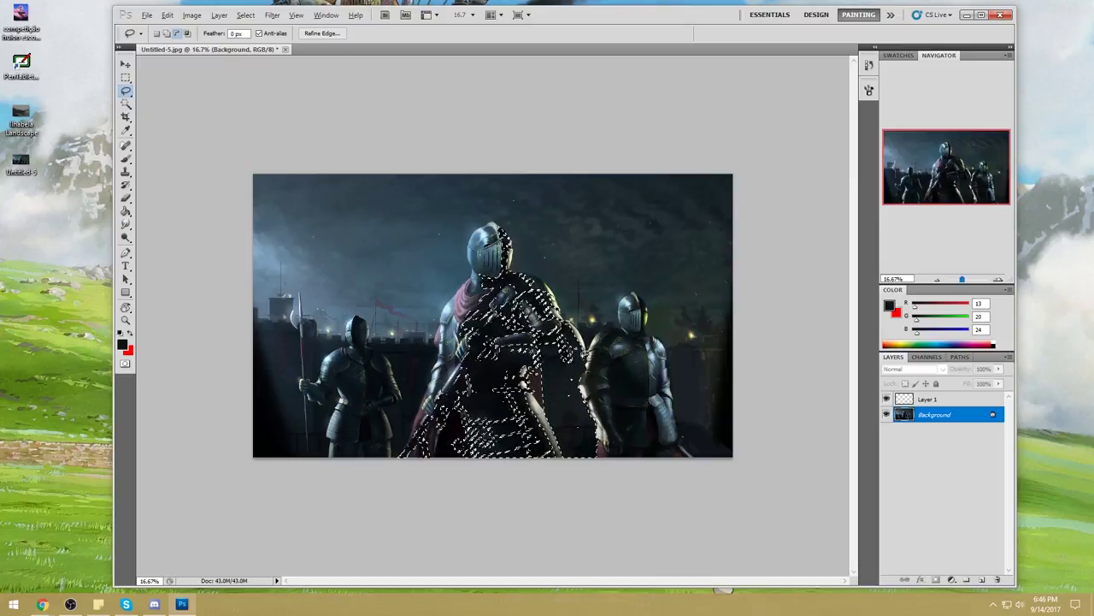
{"action": "left_click_drag", "start_coordinate": [576, 362], "coordinate": [655, 222]}
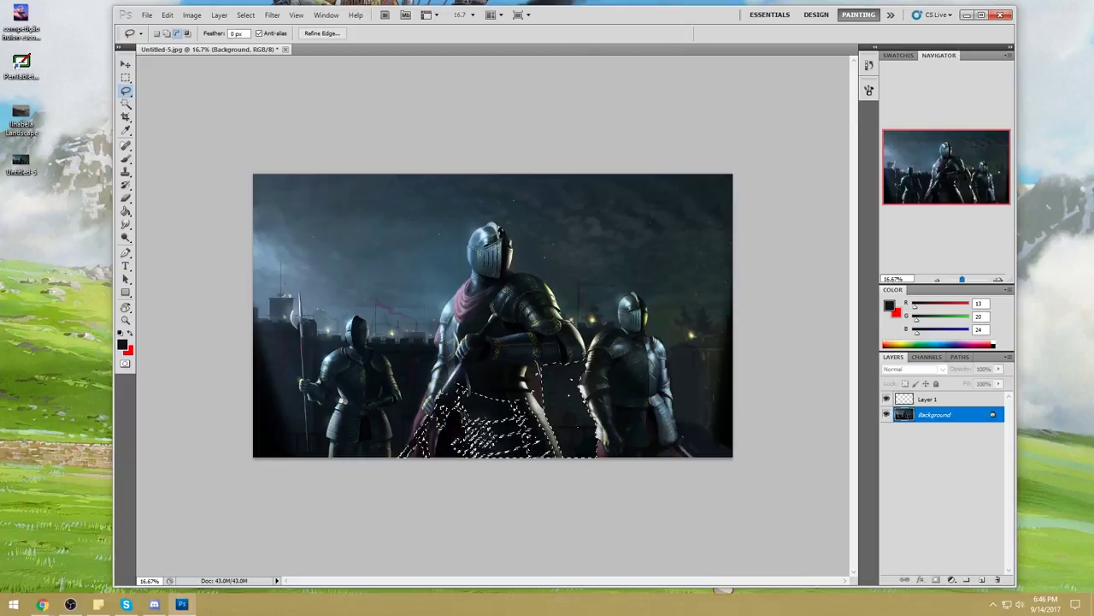
{"action": "mouse_move", "coordinate": [542, 395]}
{"action": "left_mouse_down"}
{"action": "mouse_move", "coordinate": [369, 435]}
{"action": "mouse_move", "coordinate": [395, 458]}
{"action": "left_mouse_up"}
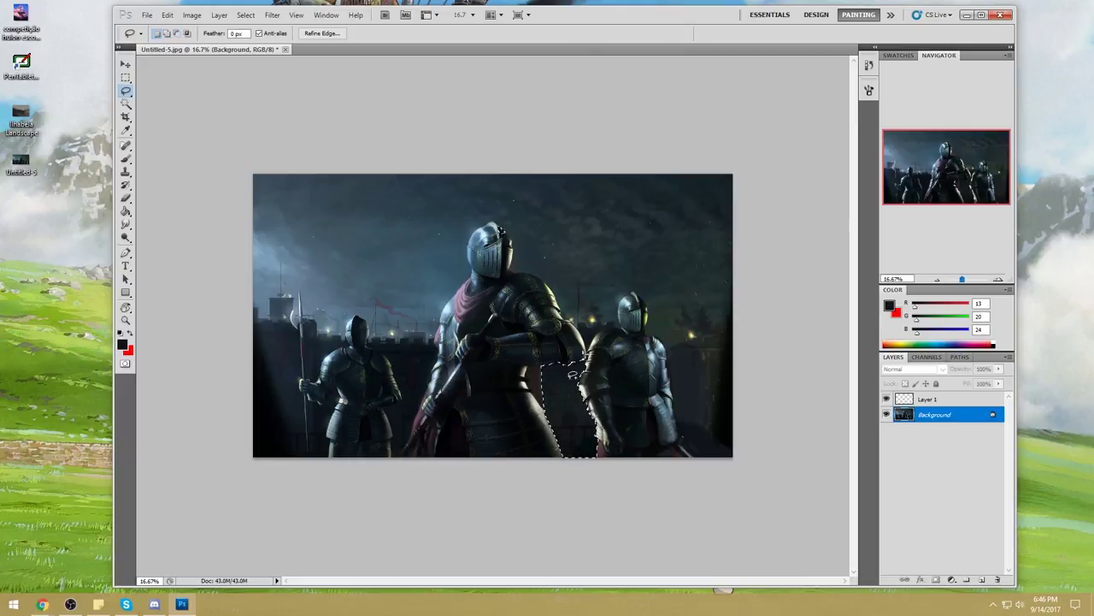
{"action": "mouse_move", "coordinate": [514, 203]}
{"action": "left_mouse_down"}
{"action": "mouse_move", "coordinate": [521, 226]}
{"action": "mouse_move", "coordinate": [513, 219]}
{"action": "left_mouse_up"}
{"action": "key", "text": "b"}
{"action": "right_click", "coordinate": [592, 329]}
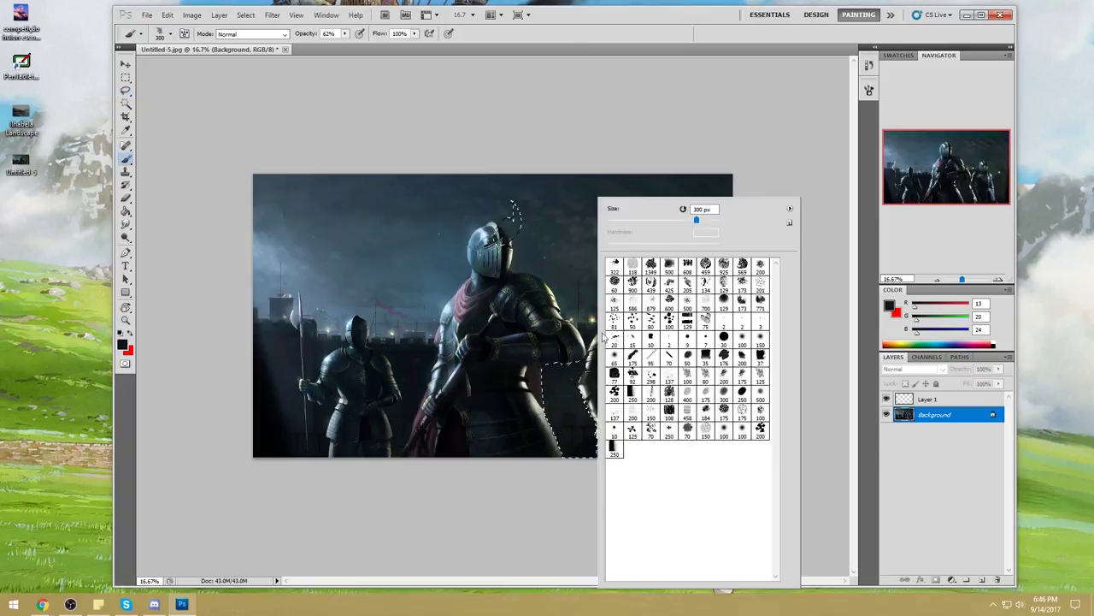
{"action": "left_click", "coordinate": [741, 340]}
{"action": "left_click", "coordinate": [725, 155]}
{"action": "key", "text": "bracketright"}
{"action": "key", "text": "bracketright"}
{"action": "key", "text": "bracketright"}
{"action": "key", "text": "bracketright"}
{"action": "key", "text": "bracketright"}
{"action": "key", "text": "bracketright"}
{"action": "key", "text": "bracketright"}
{"action": "key", "text": "bracketright"}
{"action": "key", "text": "bracketright"}
{"action": "key", "text": "bracketright"}
{"action": "key", "text": "bracketright"}
{"action": "key", "text": "bracketright"}
{"action": "key", "text": "bracketright"}
{"action": "key", "text": "bracketright"}
{"action": "key", "text": "bracketright"}
{"action": "key", "text": "bracketright"}
{"action": "key", "text": "bracketright"}
{"action": "key", "text": "bracketright"}
{"action": "key", "text": "bracketright"}
{"action": "key", "text": "bracketright"}
{"action": "key", "text": "l"}
{"action": "mouse_move", "coordinate": [522, 191]}
{"action": "left_mouse_down"}
{"action": "mouse_move", "coordinate": [547, 218]}
{"action": "mouse_move", "coordinate": [542, 198]}
{"action": "mouse_move", "coordinate": [510, 206]}
{"action": "left_mouse_up"}
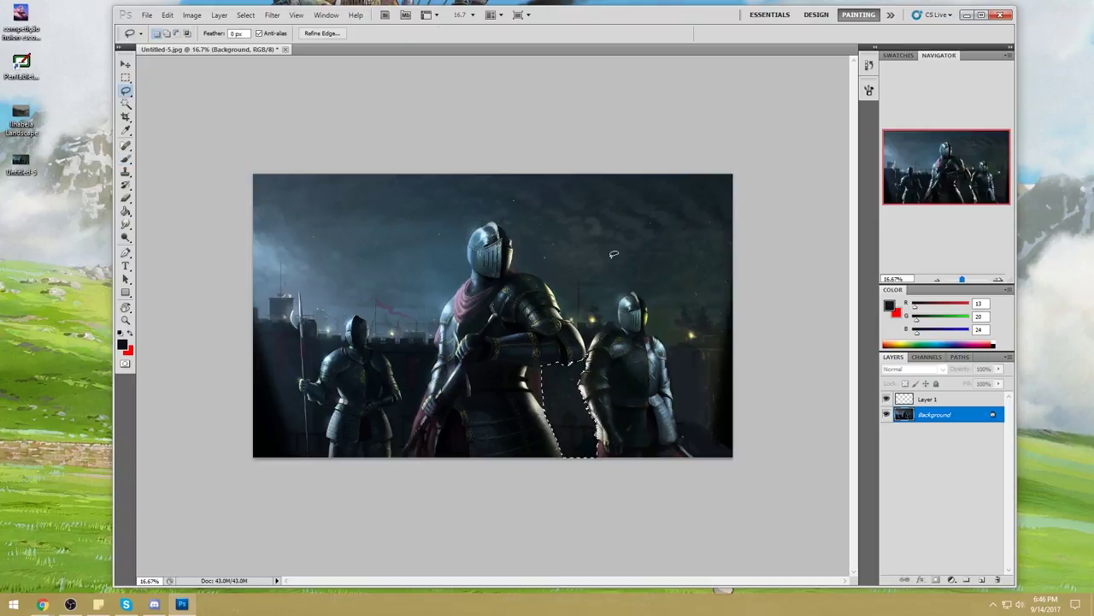
Choose the textured 771 px brush and add a new layer directly above the Background.
{"action": "key", "text": "b"}
{"action": "right_click", "coordinate": [594, 293]}
{"action": "left_click", "coordinate": [759, 302]}
{"action": "left_click", "coordinate": [982, 580]}
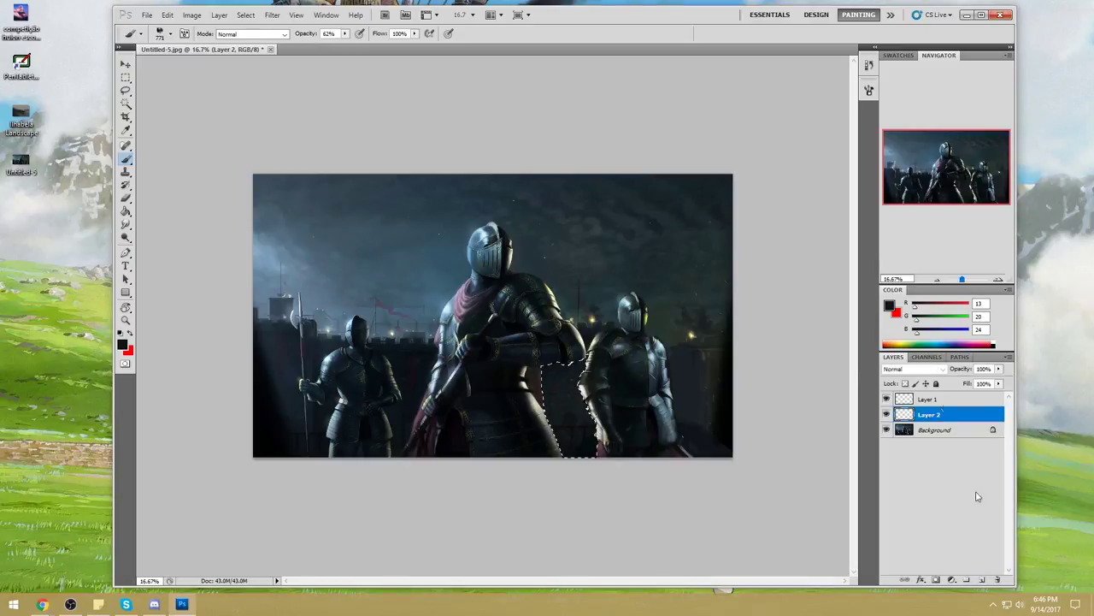
Set the foreground colour to a neutral grey of RGB 125, 120, 120 for the brush.
{"action": "left_click", "coordinate": [890, 306]}
{"action": "mouse_move", "coordinate": [772, 176]}
{"action": "left_mouse_down"}
{"action": "mouse_move", "coordinate": [713, 179]}
{"action": "mouse_move", "coordinate": [752, 146]}
{"action": "left_mouse_up"}
{"action": "left_click_drag", "start_coordinate": [905, 193], "coordinate": [901, 269]}
{"action": "mouse_move", "coordinate": [758, 160]}
{"action": "left_mouse_down"}
{"action": "mouse_move", "coordinate": [742, 159]}
{"action": "mouse_move", "coordinate": [752, 188]}
{"action": "mouse_move", "coordinate": [738, 201]}
{"action": "left_mouse_up"}
{"action": "left_click", "coordinate": [986, 122]}
{"action": "key", "text": "b"}
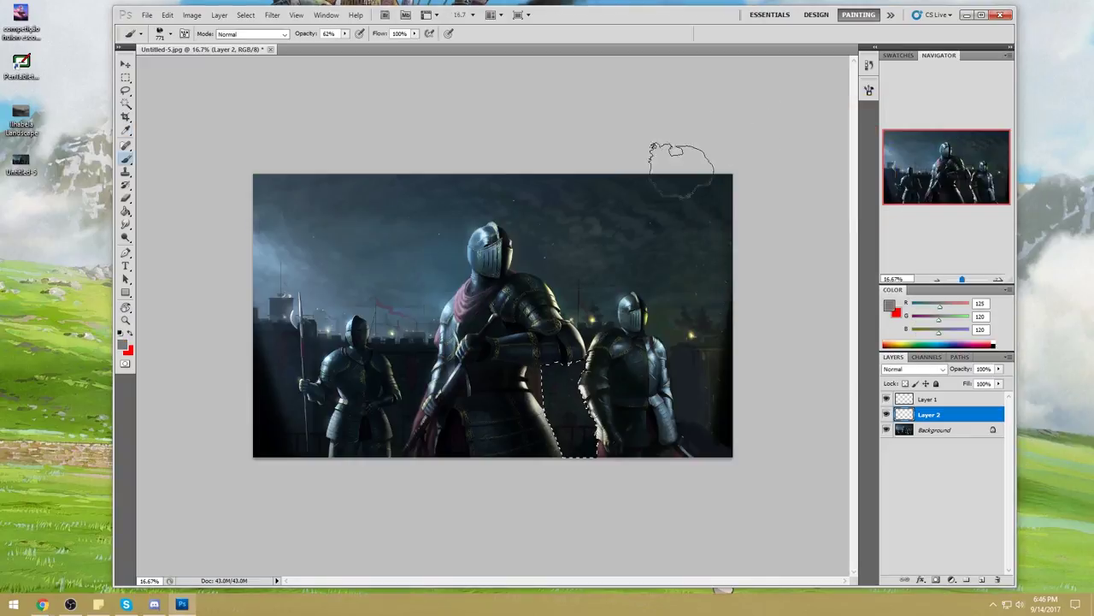
Paint faint grey mist in the selected gap between the central and right knights with a 1300 px brush at 26% opacity.
{"action": "key", "text": "bracketright"}
{"action": "key", "text": "bracketright"}
{"action": "key", "text": "bracketright"}
{"action": "key", "text": "bracketright"}
{"action": "key", "text": "bracketright"}
{"action": "key", "text": "bracketright"}
{"action": "left_click", "coordinate": [344, 34]}
{"action": "left_click", "coordinate": [324, 44]}
{"action": "mouse_move", "coordinate": [617, 438]}
{"action": "left_mouse_down"}
{"action": "mouse_move", "coordinate": [594, 454]}
{"action": "mouse_move", "coordinate": [566, 433]}
{"action": "mouse_move", "coordinate": [531, 437]}
{"action": "mouse_move", "coordinate": [472, 401]}
{"action": "mouse_move", "coordinate": [586, 449]}
{"action": "mouse_move", "coordinate": [494, 459]}
{"action": "left_mouse_up"}
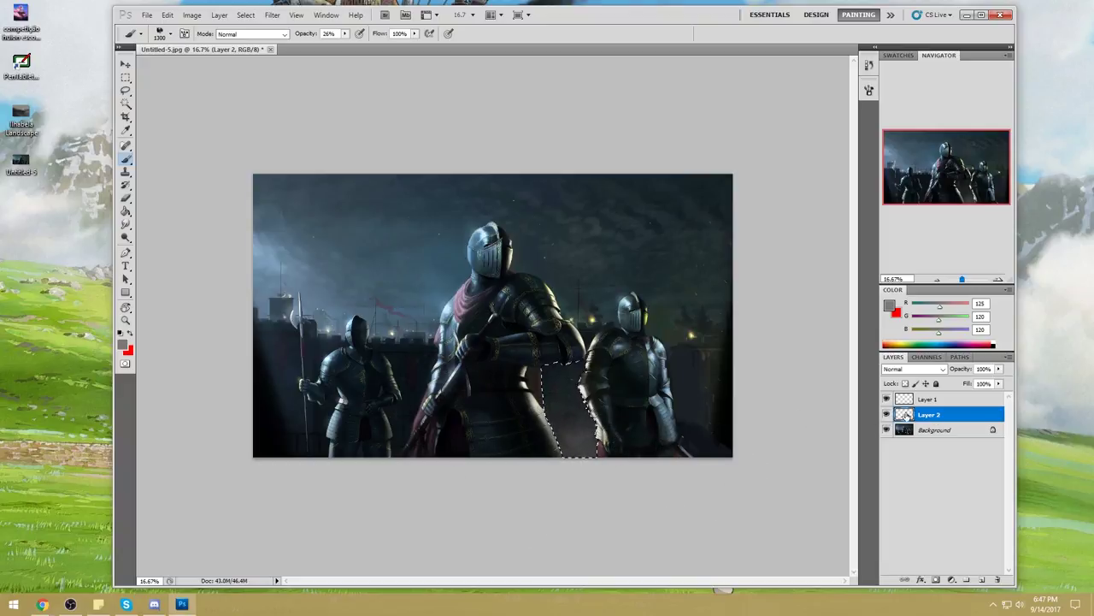
Add another layer, clear the selection and paint mist across the lower area around the right knight.
{"action": "left_click", "coordinate": [981, 580]}
{"action": "key", "text": "m"}
{"action": "right_click", "coordinate": [642, 347]}
{"action": "left_click", "coordinate": [662, 357]}
{"action": "key", "text": "b"}
{"action": "mouse_move", "coordinate": [708, 475]}
{"action": "left_mouse_down"}
{"action": "mouse_move", "coordinate": [594, 466]}
{"action": "mouse_move", "coordinate": [654, 415]}
{"action": "mouse_move", "coordinate": [733, 466]}
{"action": "mouse_move", "coordinate": [552, 432]}
{"action": "left_mouse_up"}
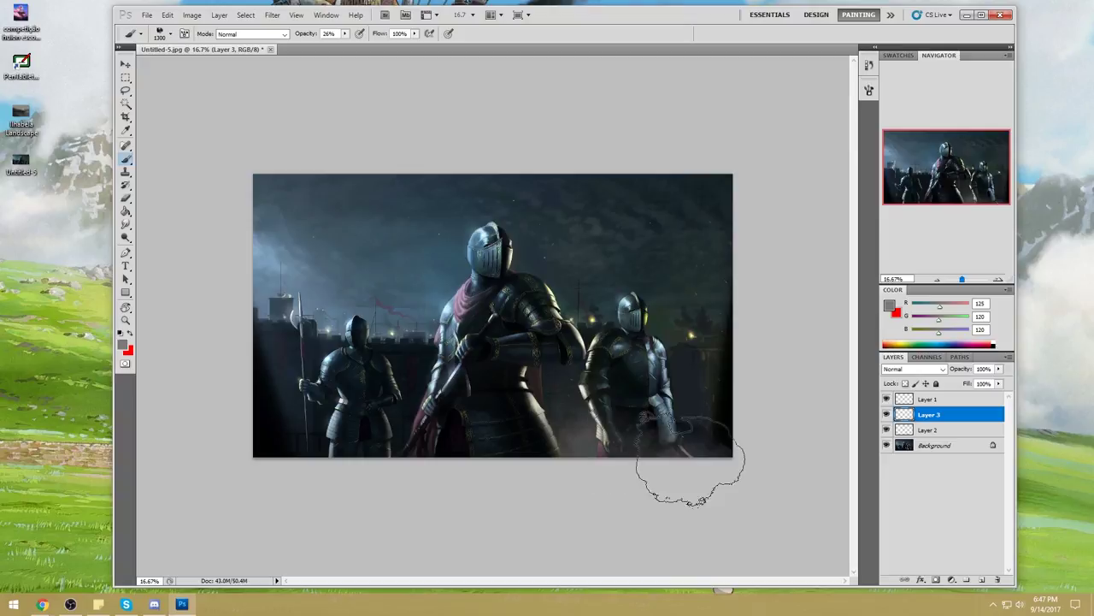
Extend the mist along the lower edge around the left knight and erase it from the central knight.
{"action": "left_click", "coordinate": [391, 457]}
{"action": "mouse_move", "coordinate": [422, 415]}
{"action": "left_mouse_down"}
{"action": "mouse_move", "coordinate": [342, 428]}
{"action": "mouse_move", "coordinate": [479, 402]}
{"action": "mouse_move", "coordinate": [334, 462]}
{"action": "mouse_move", "coordinate": [398, 436]}
{"action": "mouse_move", "coordinate": [431, 400]}
{"action": "mouse_move", "coordinate": [417, 444]}
{"action": "mouse_move", "coordinate": [416, 405]}
{"action": "left_mouse_up"}
{"action": "key", "text": "e"}
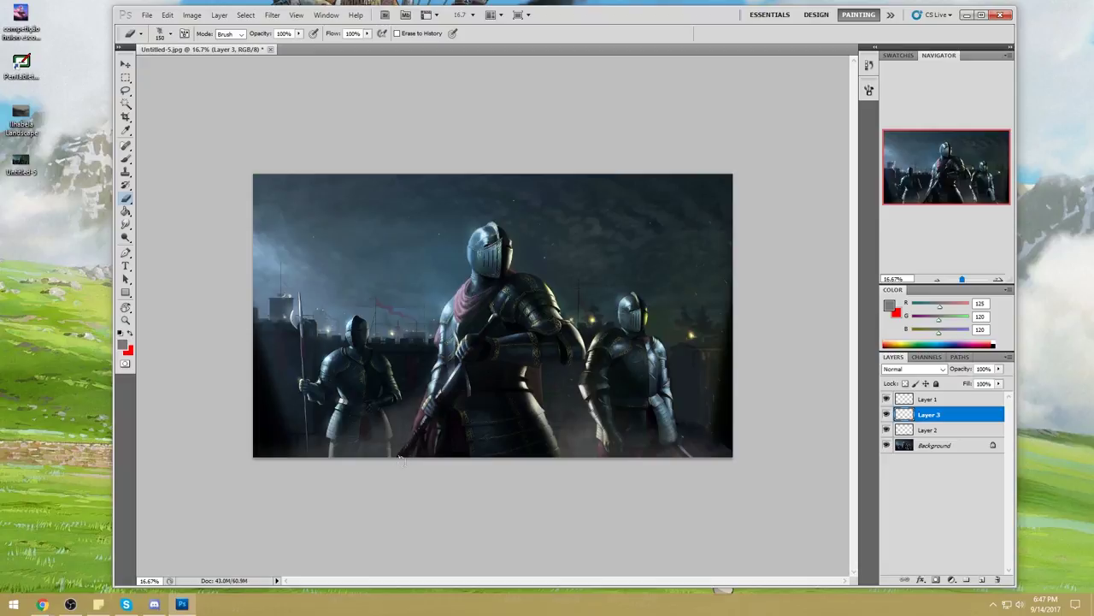
{"action": "key", "text": "b"}
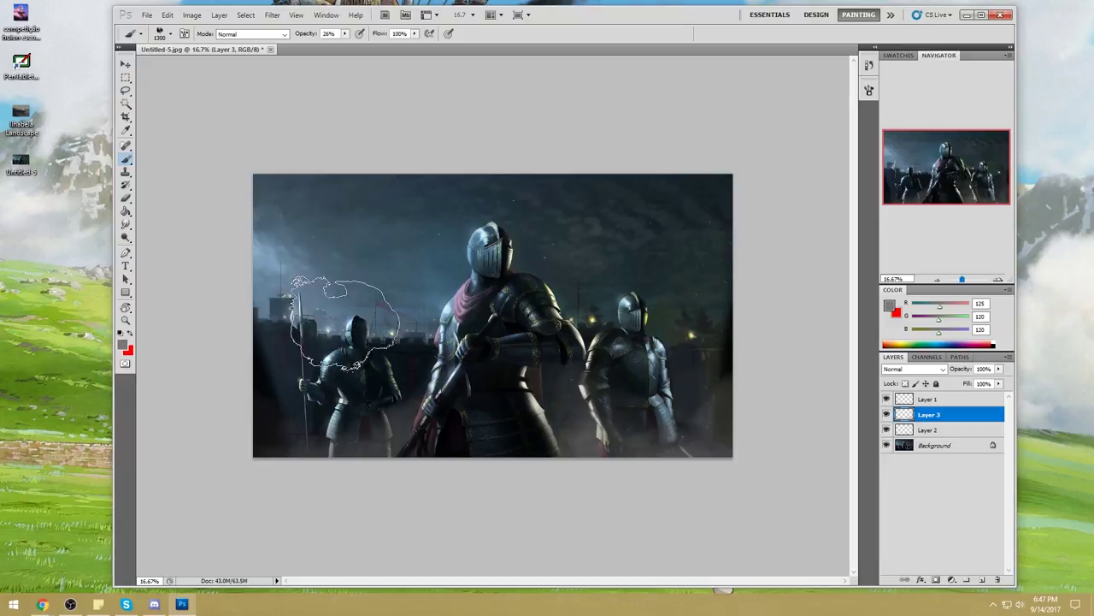
On the Background, select the dark gap between the left and central knights with the Magic Wand and clean its edges with the Lasso.
{"action": "left_click", "coordinate": [126, 103]}
{"action": "left_click", "coordinate": [407, 377]}
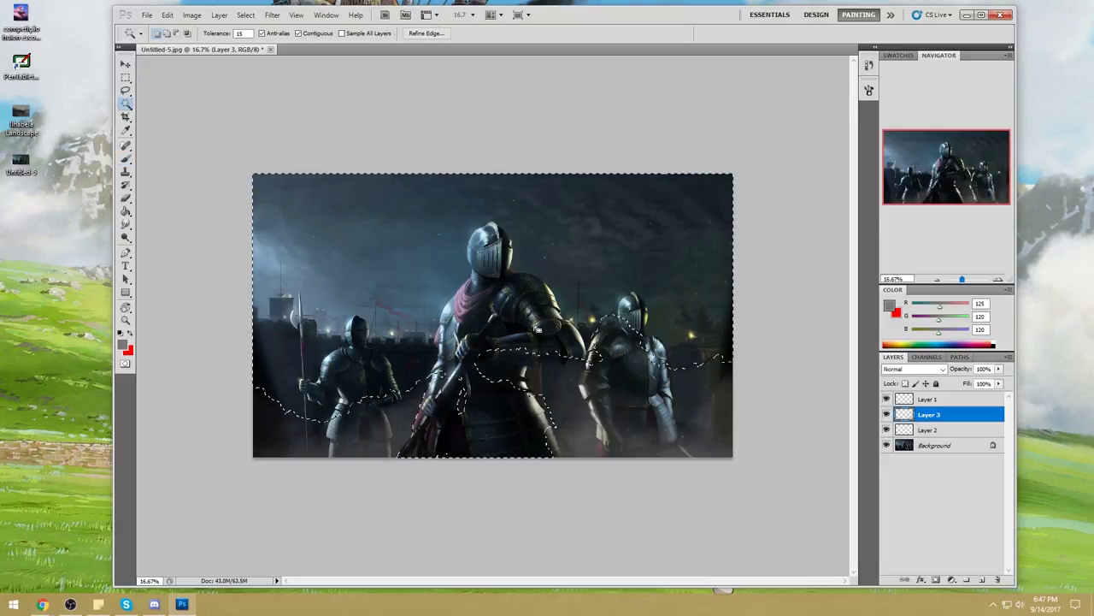
{"action": "left_click", "coordinate": [936, 445]}
{"action": "key", "text": "ctrl+d"}
{"action": "left_click", "coordinate": [409, 369]}
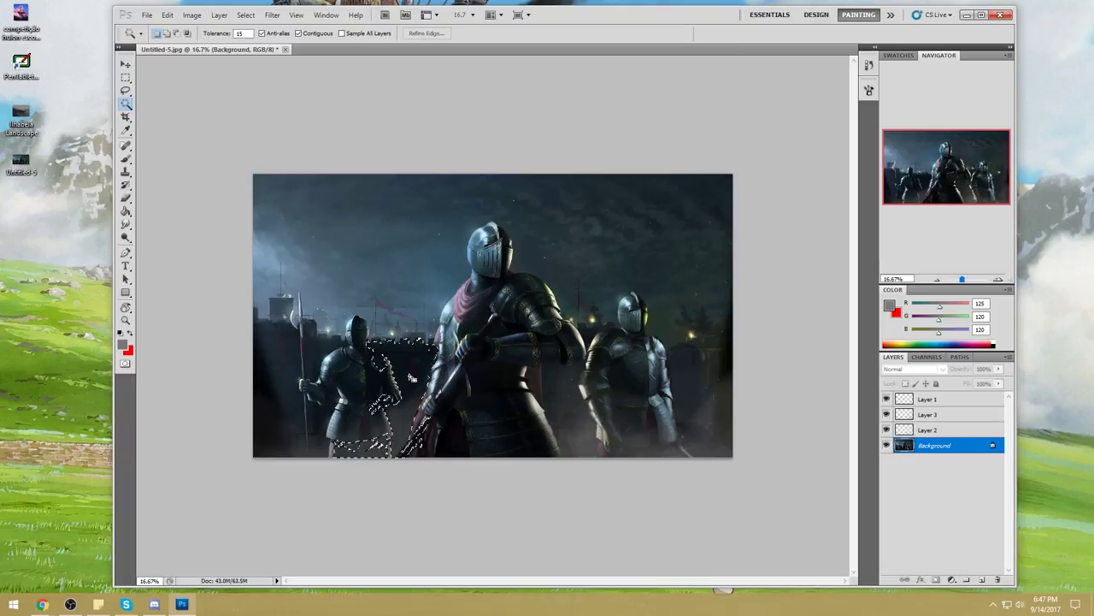
{"action": "key", "text": "l"}
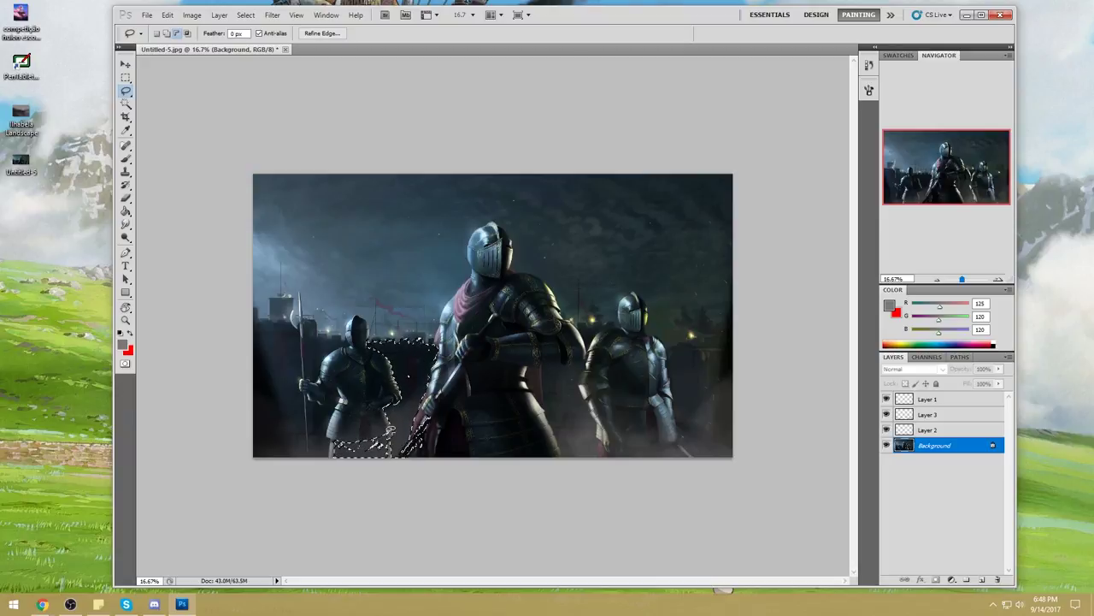
{"action": "mouse_move", "coordinate": [371, 484]}
{"action": "left_mouse_down"}
{"action": "mouse_move", "coordinate": [337, 422]}
{"action": "mouse_move", "coordinate": [396, 435]}
{"action": "mouse_move", "coordinate": [402, 453]}
{"action": "left_mouse_up"}
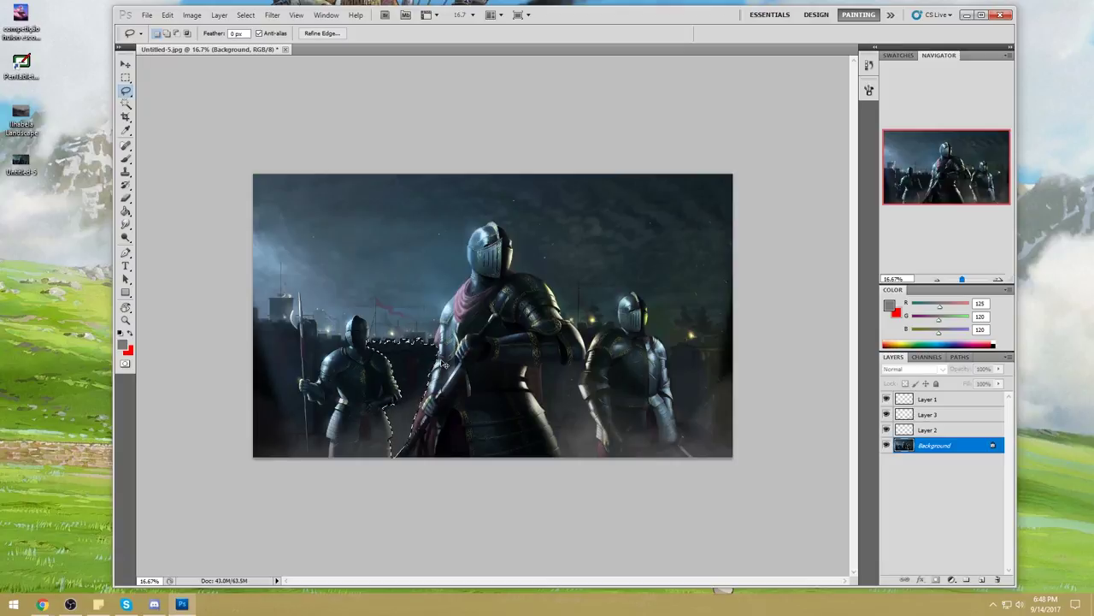
Try a Color Balance adjustment on the gap between the left and central knights.
{"action": "key", "text": "ctrl+b"}
{"action": "left_click", "coordinate": [650, 179]}
{"action": "key", "text": "ctrl+d"}
Extend the selection with the Magic Wand and Lasso to the dark wall and ground on both sides of the left knight.
{"action": "left_click", "coordinate": [127, 102]}
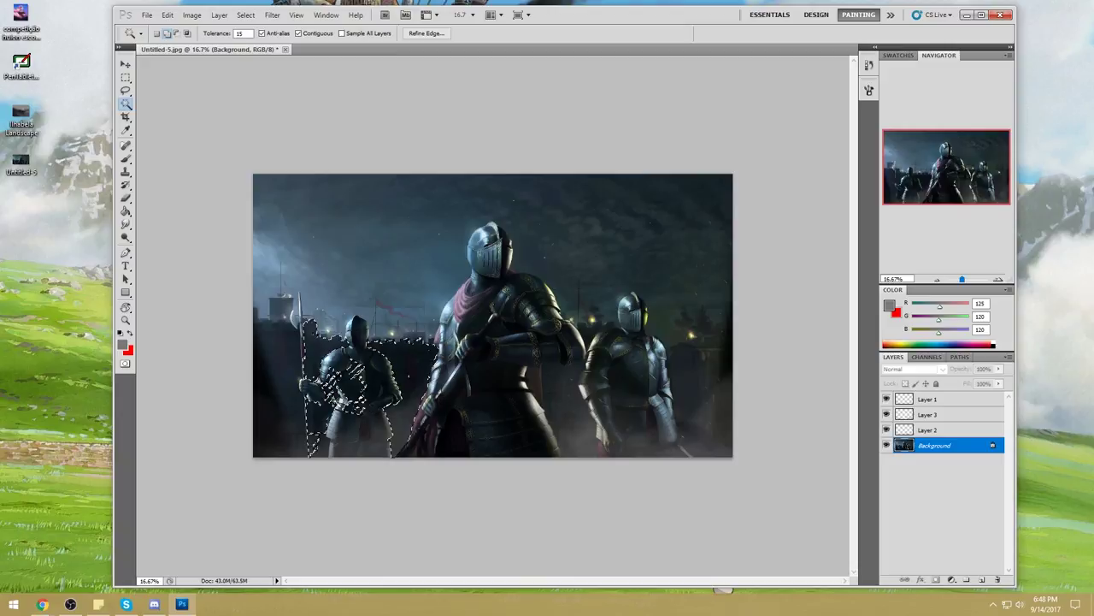
{"action": "key", "text": "l"}
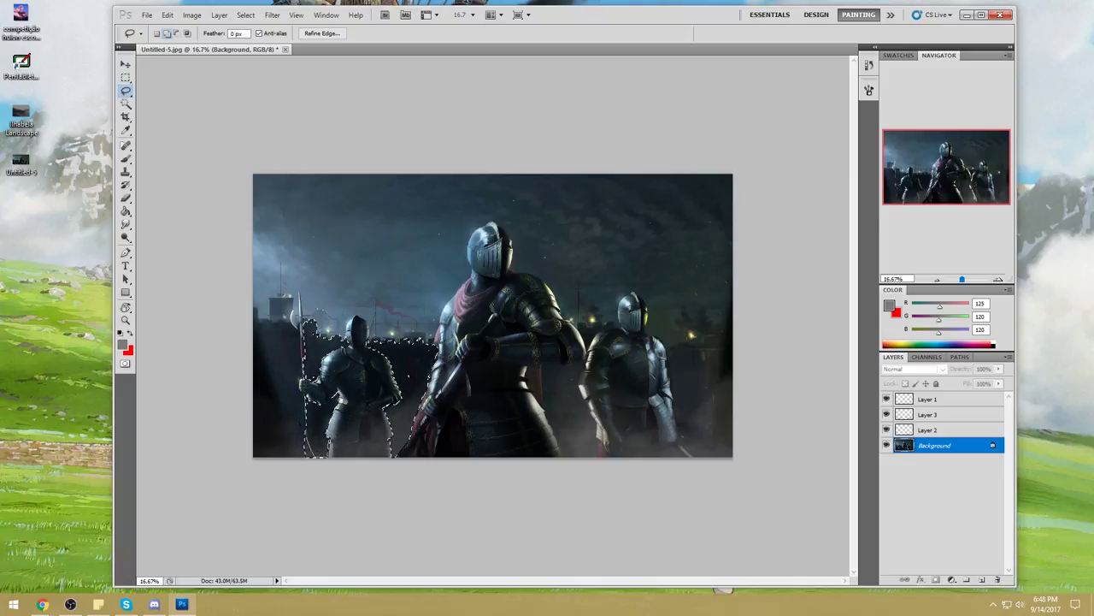
{"action": "left_click_drag", "start_coordinate": [304, 394], "coordinate": [307, 416]}
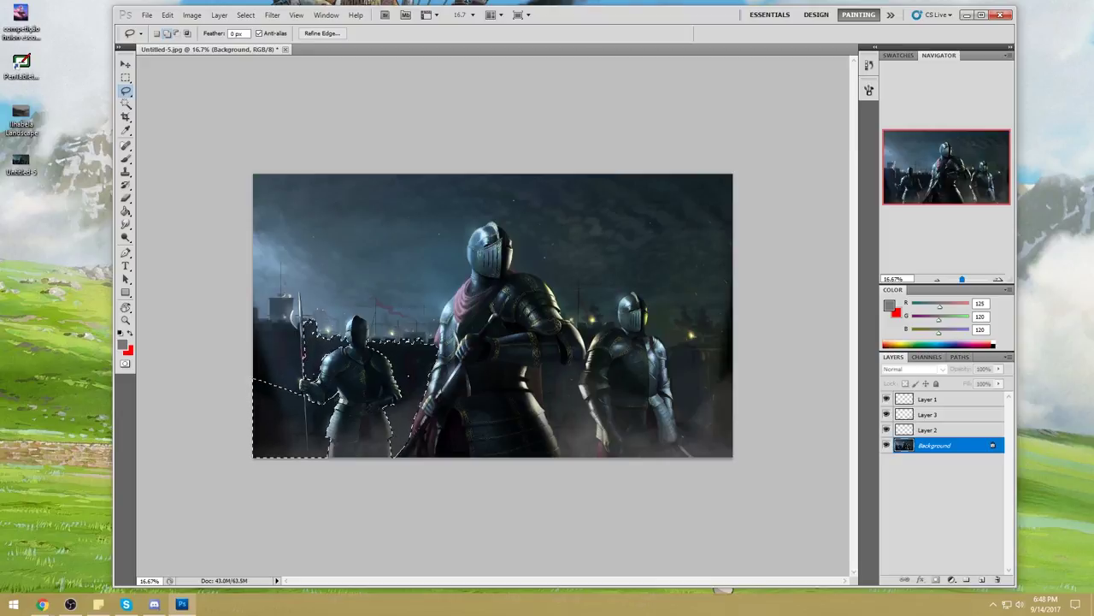
{"action": "mouse_move", "coordinate": [301, 377]}
{"action": "left_mouse_down"}
{"action": "mouse_move", "coordinate": [228, 364]}
{"action": "mouse_move", "coordinate": [295, 399]}
{"action": "mouse_move", "coordinate": [241, 353]}
{"action": "mouse_move", "coordinate": [294, 383]}
{"action": "left_mouse_up"}
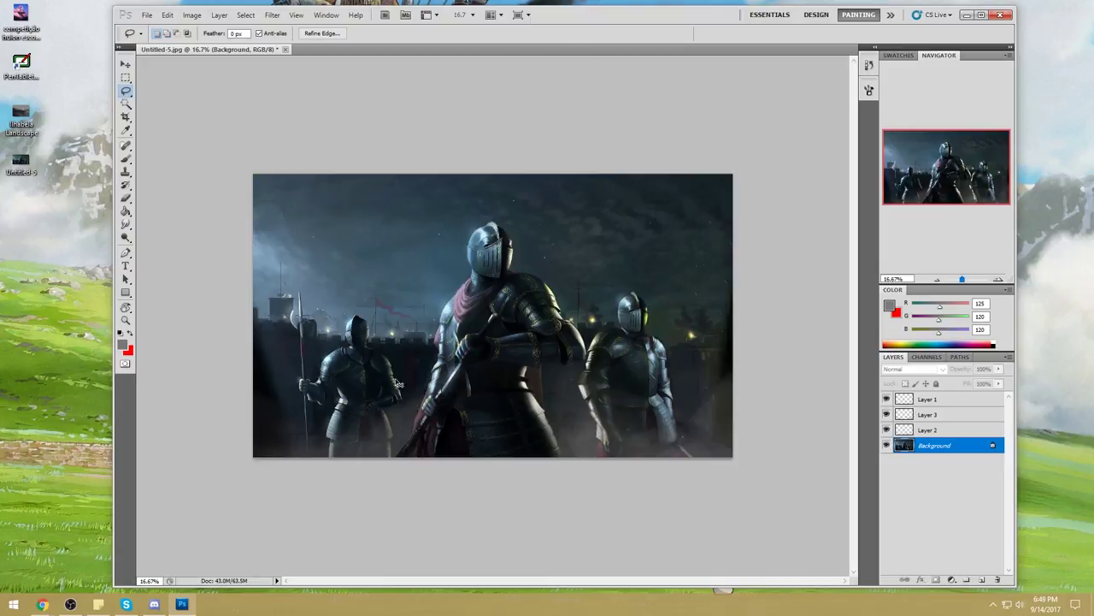
Add a new layer above all the others and paint grey mist over the lower parts of the central and right knights.
{"action": "key", "text": "b"}
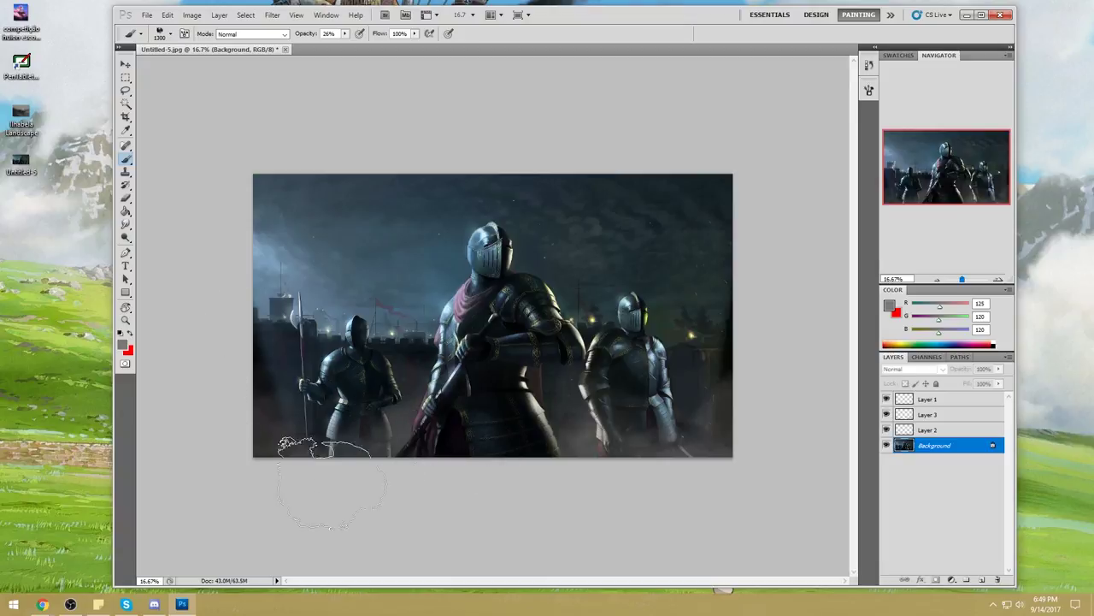
{"action": "left_click", "coordinate": [941, 399]}
{"action": "left_click", "coordinate": [979, 580]}
{"action": "right_click", "coordinate": [599, 313]}
{"action": "left_click", "coordinate": [590, 483]}
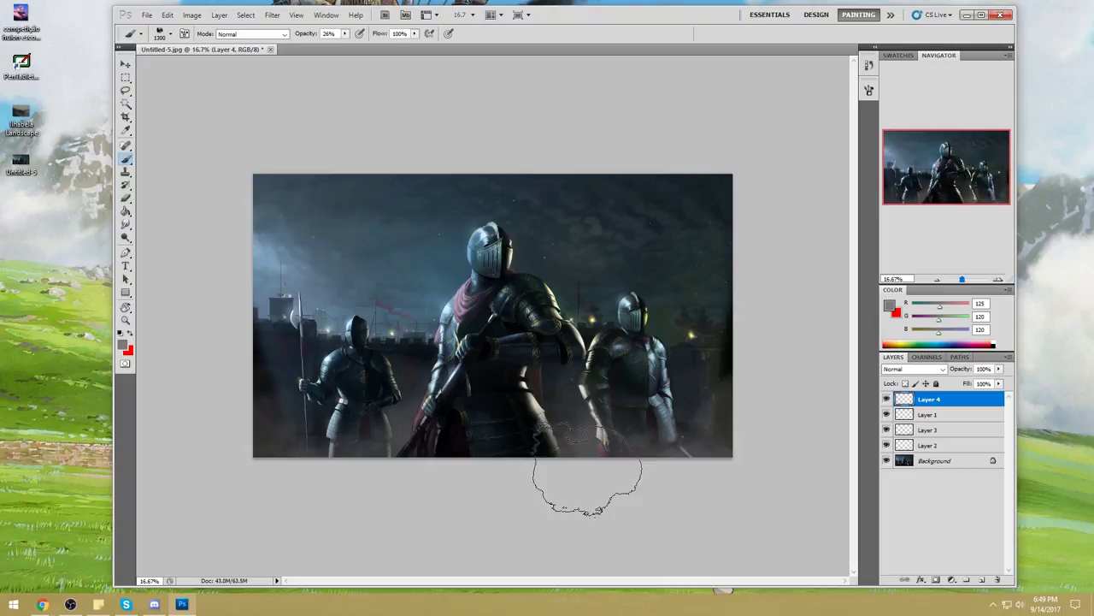
{"action": "left_click_drag", "start_coordinate": [591, 466], "coordinate": [459, 459]}
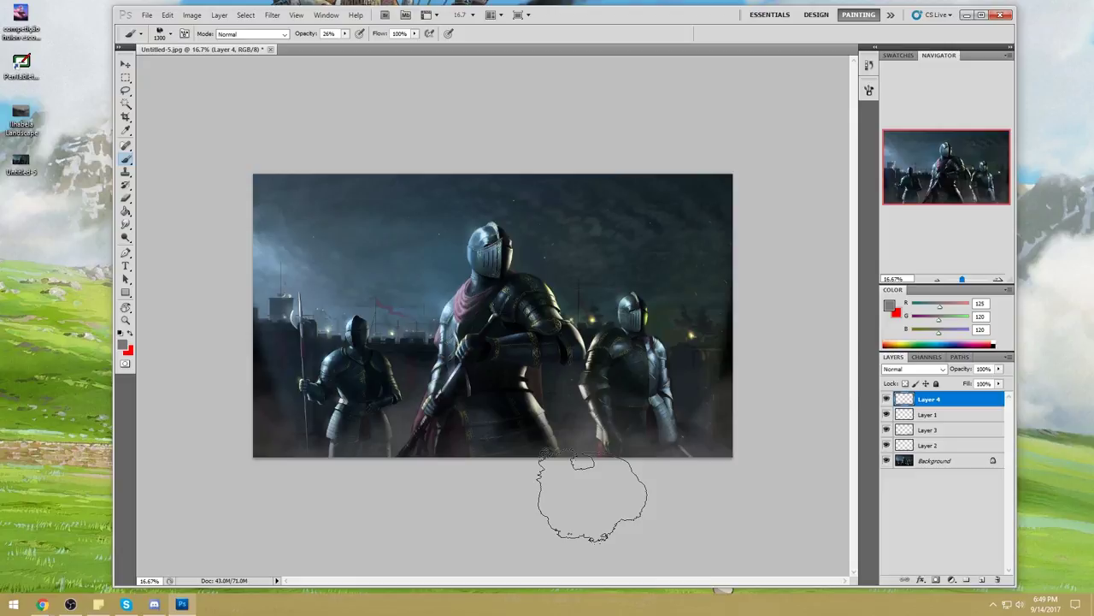
Compare the painting with its original version through the edit history, and return to the latest brush stroke.
{"action": "left_click", "coordinate": [940, 461]}
{"action": "left_click", "coordinate": [869, 66]}
{"action": "left_click_drag", "start_coordinate": [853, 462], "coordinate": [853, 81]}
{"action": "left_click", "coordinate": [829, 75]}
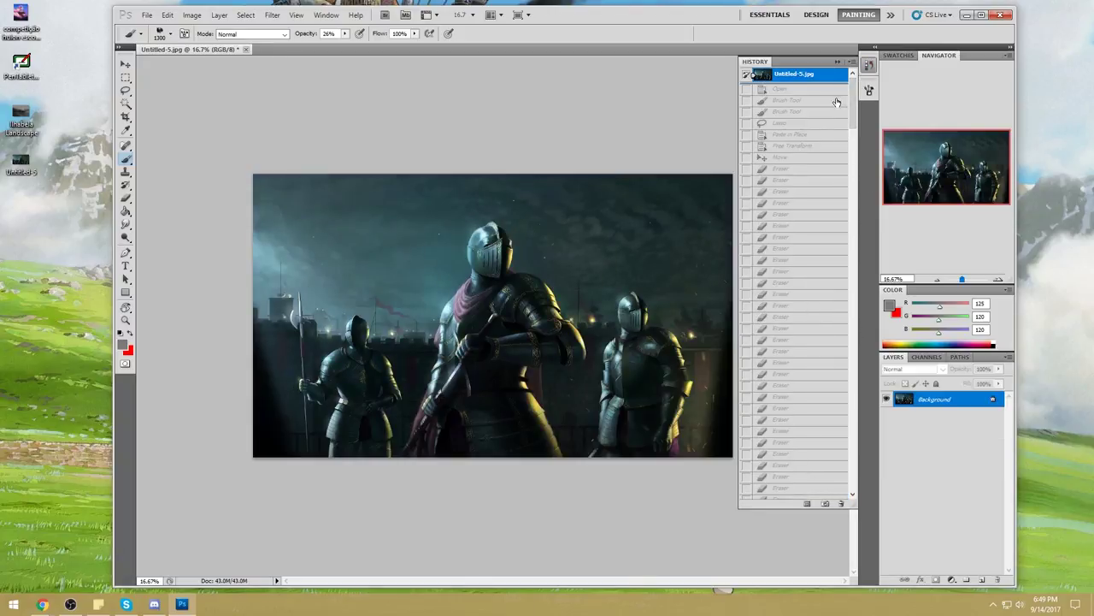
{"action": "left_click_drag", "start_coordinate": [852, 109], "coordinate": [864, 461]}
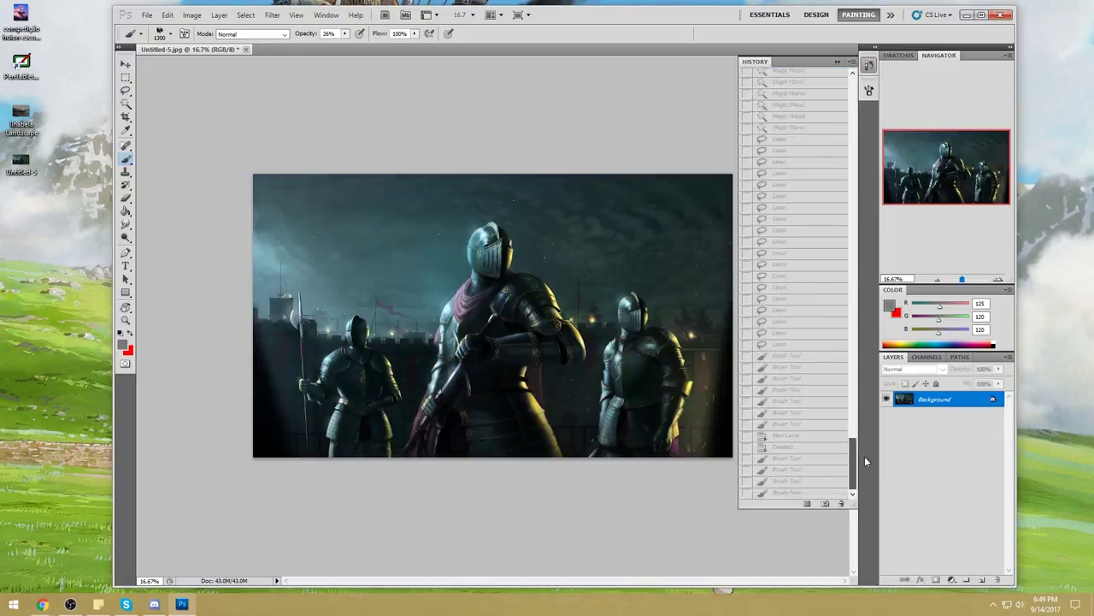
{"action": "left_click", "coordinate": [823, 492]}
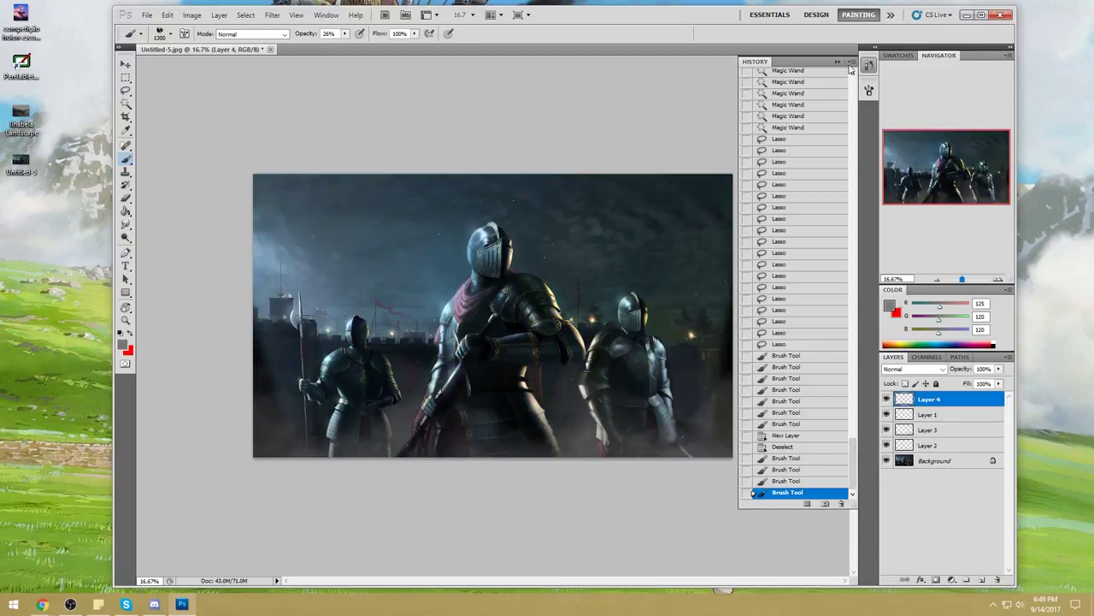
{"action": "left_click", "coordinate": [838, 61]}
Choose the Sponge tool in Desaturate mode, target the Background and flatten all layers into it.
{"action": "left_click", "coordinate": [126, 238]}
{"action": "right_click", "coordinate": [127, 239]}
{"action": "left_click", "coordinate": [158, 263]}
{"action": "left_click", "coordinate": [939, 461]}
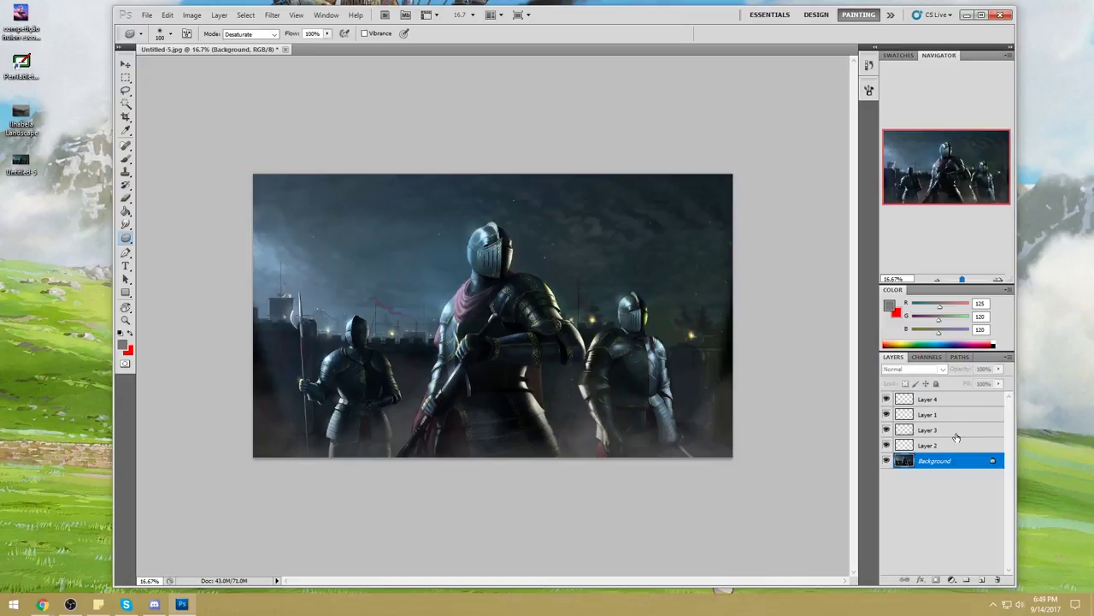
{"action": "right_click", "coordinate": [967, 440]}
{"action": "left_click", "coordinate": [990, 434]}
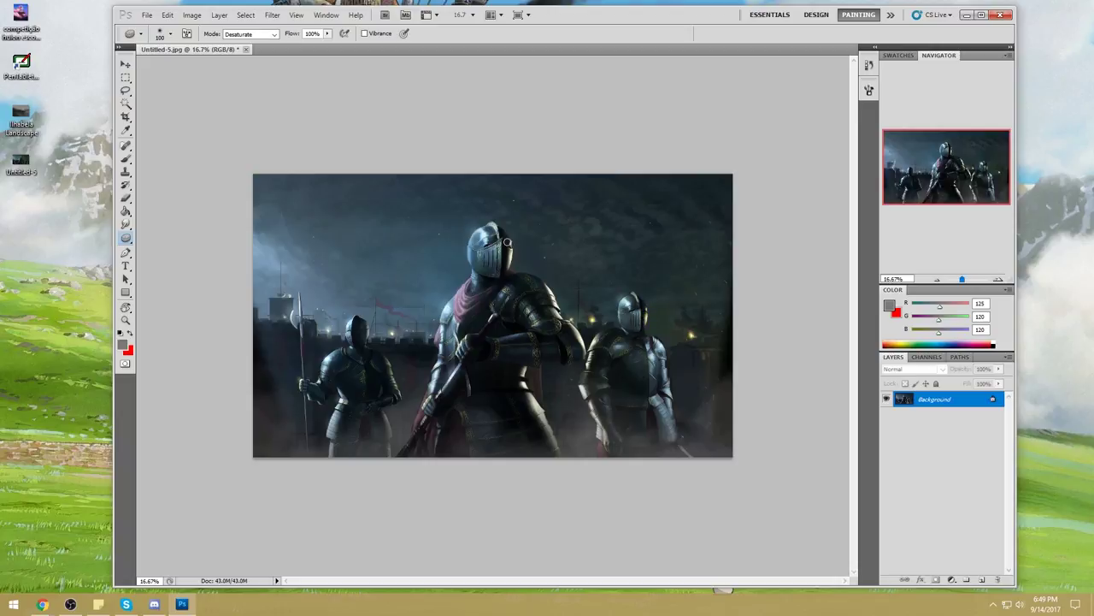
Set up a soft round brush of 1200 px and add a new layer above the Background.
{"action": "key", "text": "b"}
{"action": "right_click", "coordinate": [661, 260]}
{"action": "left_click", "coordinate": [800, 327]}
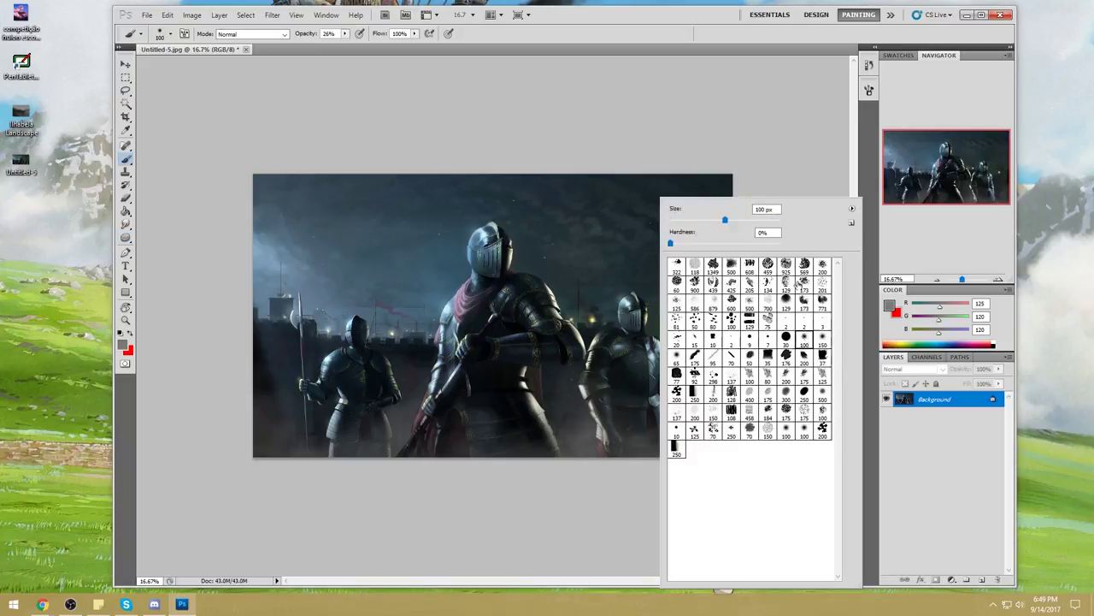
{"action": "left_click", "coordinate": [836, 117]}
{"action": "key", "text": "bracketright"}
{"action": "key", "text": "bracketright"}
{"action": "key", "text": "bracketright"}
{"action": "key", "text": "bracketright"}
{"action": "key", "text": "bracketright"}
{"action": "key", "text": "bracketright"}
{"action": "key", "text": "bracketright"}
{"action": "key", "text": "bracketright"}
{"action": "key", "text": "bracketright"}
{"action": "key", "text": "bracketright"}
{"action": "key", "text": "bracketright"}
{"action": "key", "text": "bracketright"}
{"action": "key", "text": "bracketright"}
{"action": "key", "text": "bracketright"}
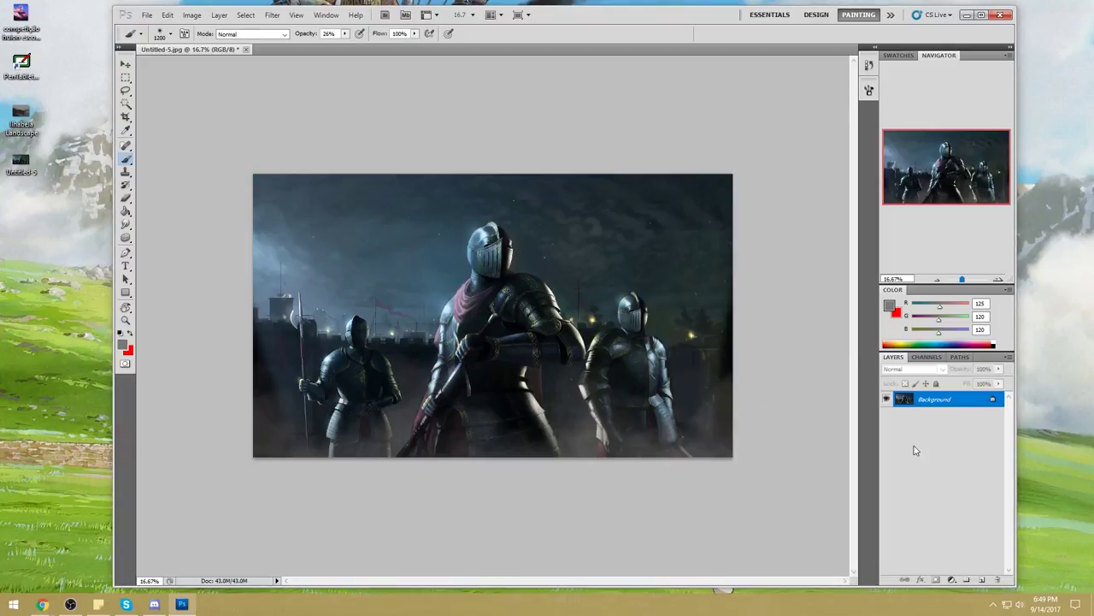
{"action": "left_click", "coordinate": [982, 579]}
Set the foreground colour to a light orange, RGB 249, 176, 110.
{"action": "left_click", "coordinate": [890, 306]}
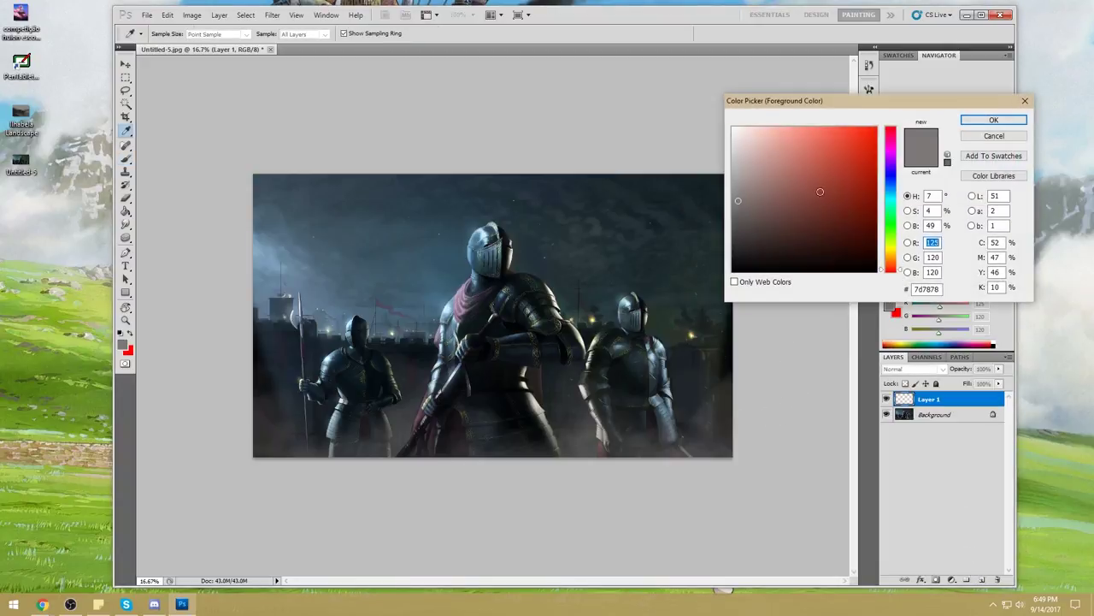
{"action": "left_click", "coordinate": [895, 261]}
{"action": "mouse_move", "coordinate": [792, 187]}
{"action": "left_mouse_down"}
{"action": "mouse_move", "coordinate": [801, 170]}
{"action": "mouse_move", "coordinate": [829, 170]}
{"action": "left_mouse_up"}
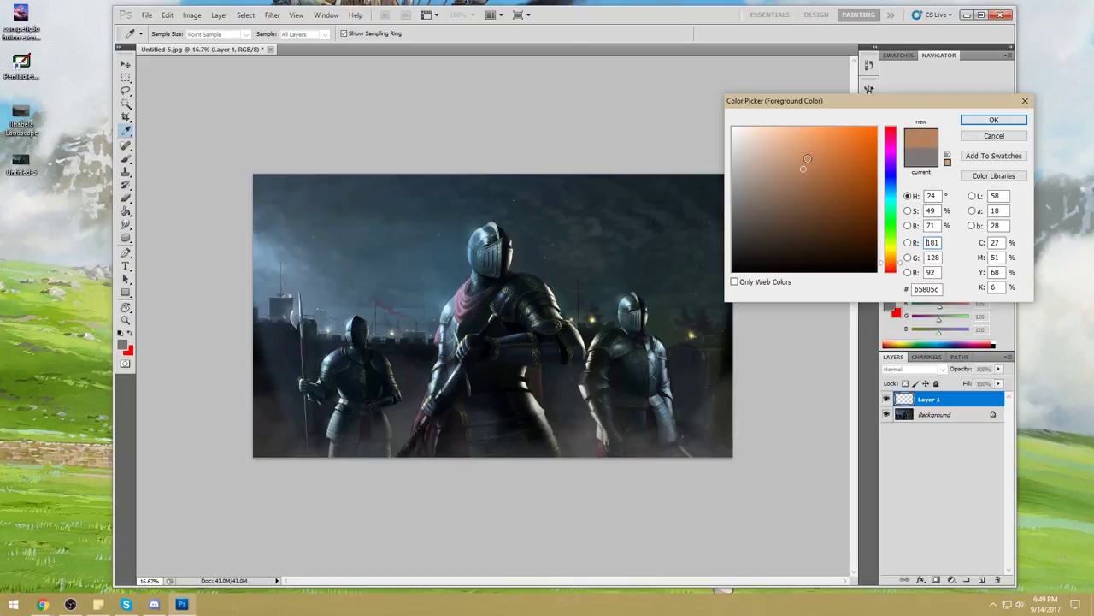
{"action": "left_click", "coordinate": [803, 144]}
{"action": "left_click", "coordinate": [902, 266]}
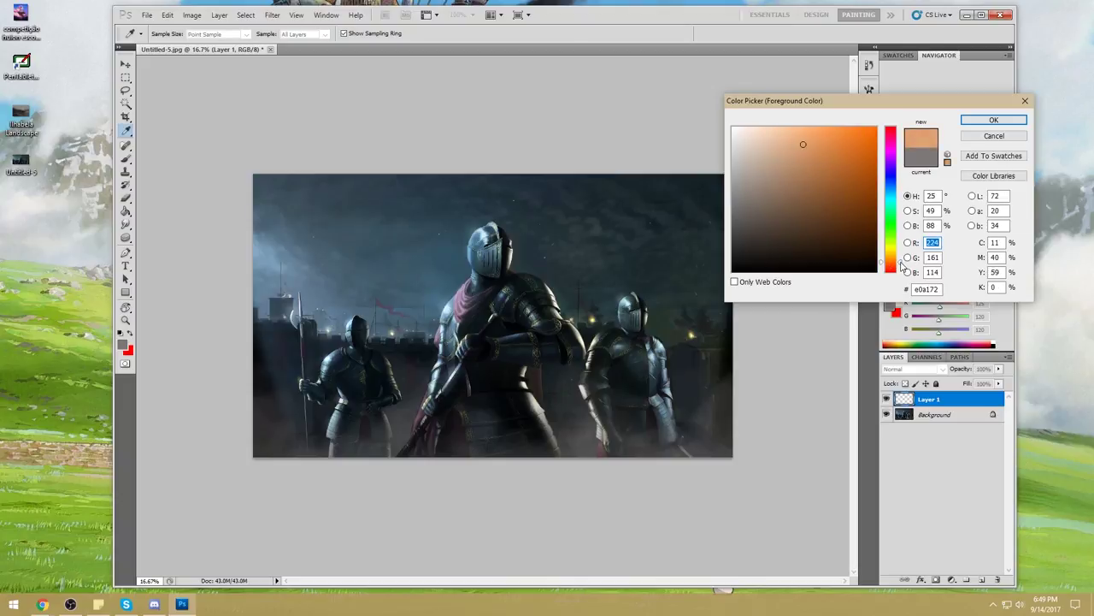
{"action": "left_click_drag", "start_coordinate": [817, 147], "coordinate": [796, 137]}
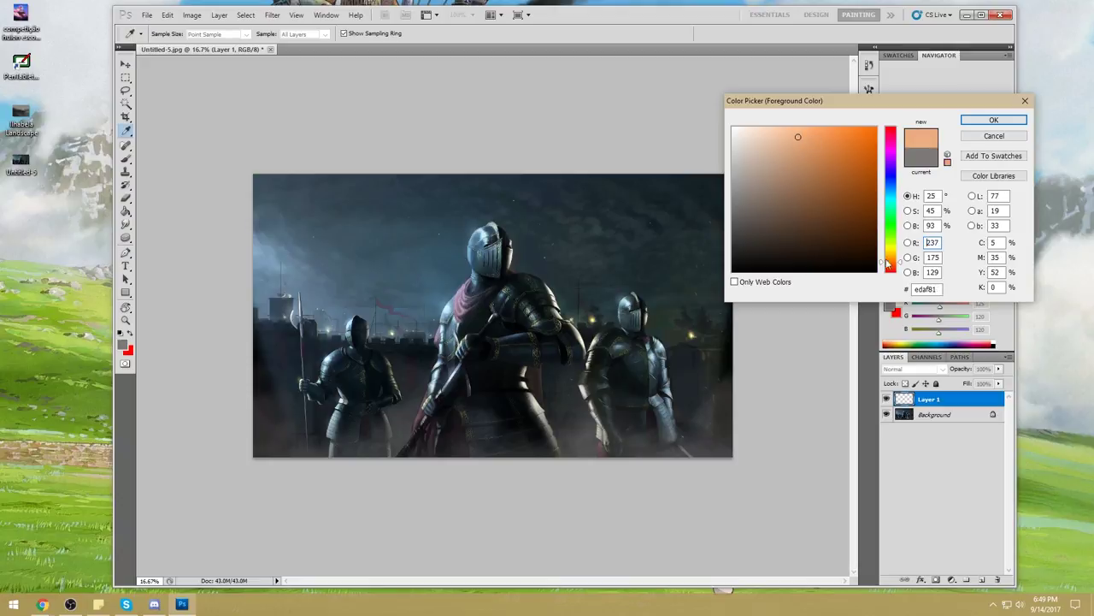
{"action": "left_click_drag", "start_coordinate": [900, 266], "coordinate": [900, 265]}
{"action": "mouse_move", "coordinate": [808, 142]}
{"action": "left_mouse_down"}
{"action": "mouse_move", "coordinate": [797, 131]}
{"action": "mouse_move", "coordinate": [812, 130]}
{"action": "left_mouse_up"}
{"action": "left_click", "coordinate": [994, 120]}
Dab an orange glow over the lamp beside the right knight with a 900 px brush and set the layer to Color Dodge.
{"action": "key", "text": "b"}
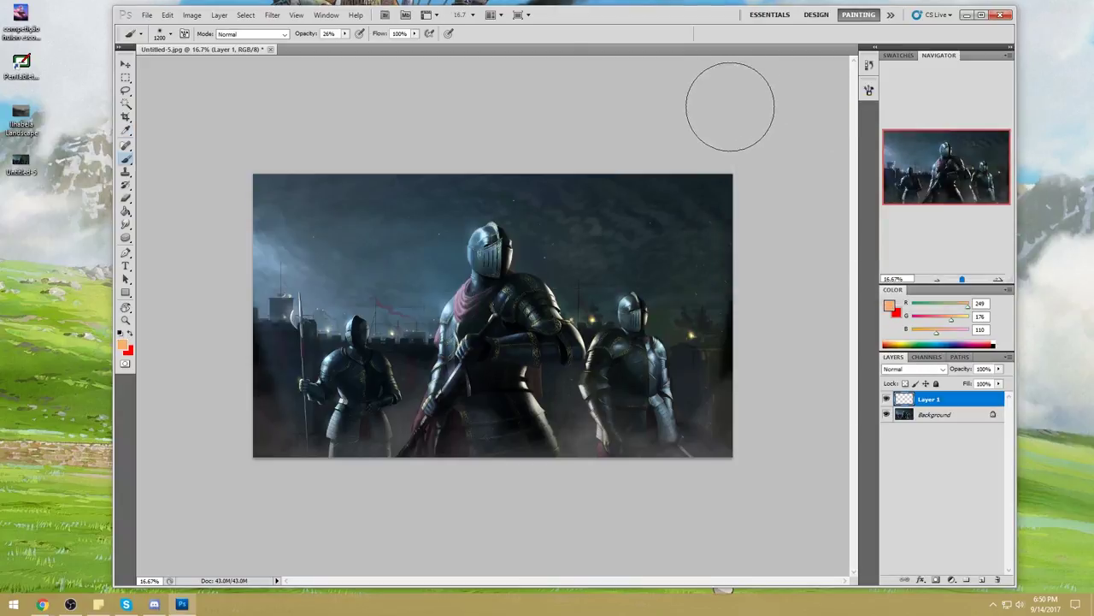
{"action": "key", "text": "bracketleft"}
{"action": "key", "text": "bracketleft"}
{"action": "key", "text": "bracketleft"}
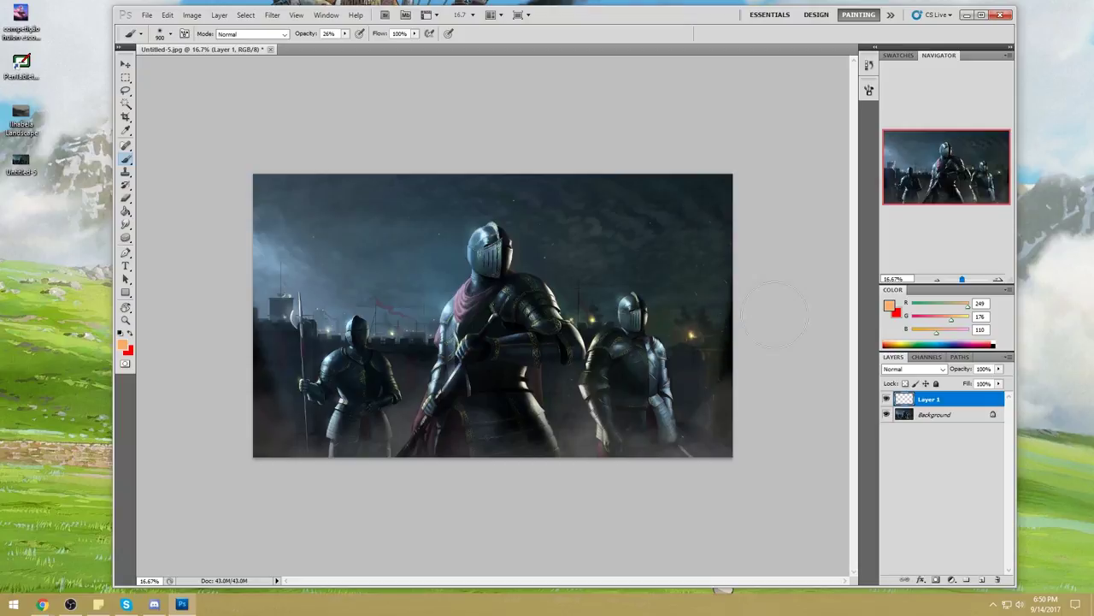
{"action": "left_click", "coordinate": [692, 337]}
{"action": "left_click", "coordinate": [913, 368]}
{"action": "left_click", "coordinate": [908, 175]}
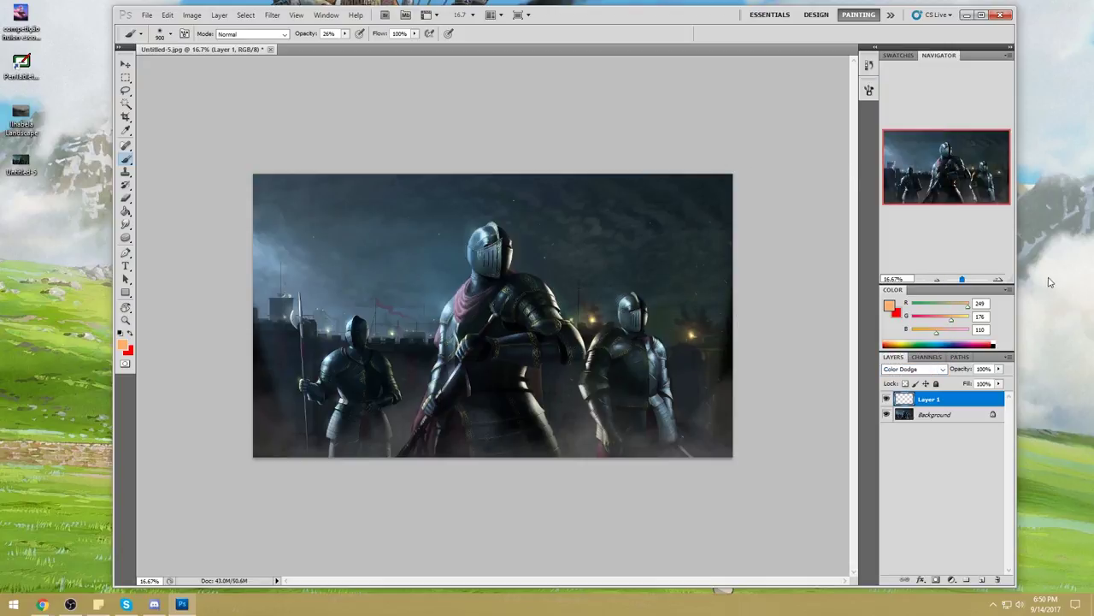
On the Background, brighten the highlights of the sky glow behind the left knight with a large Dodge brush up to 2500 px.
{"action": "key", "text": "bracketleft"}
{"action": "key", "text": "bracketleft"}
{"action": "key", "text": "bracketleft"}
{"action": "left_click", "coordinate": [126, 238]}
{"action": "left_click", "coordinate": [158, 240]}
{"action": "left_click", "coordinate": [947, 415]}
{"action": "key", "text": "bracketright"}
{"action": "key", "text": "bracketright"}
{"action": "key", "text": "bracketright"}
{"action": "key", "text": "bracketright"}
{"action": "key", "text": "bracketright"}
{"action": "key", "text": "bracketright"}
{"action": "key", "text": "bracketright"}
{"action": "key", "text": "bracketright"}
{"action": "key", "text": "bracketright"}
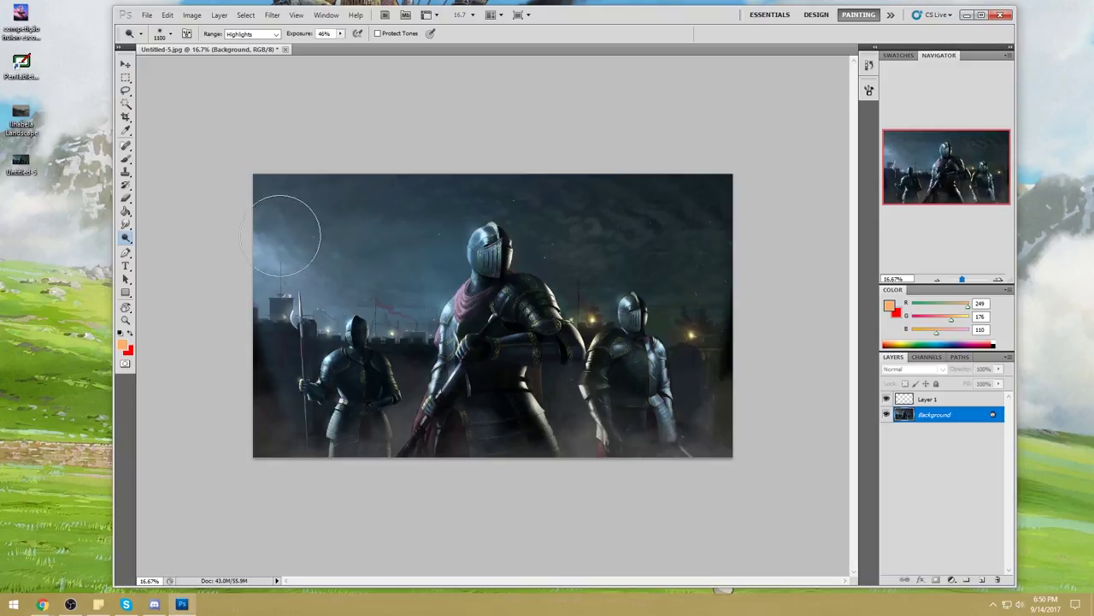
{"action": "mouse_move", "coordinate": [264, 254]}
{"action": "left_mouse_down"}
{"action": "mouse_move", "coordinate": [254, 211]}
{"action": "mouse_move", "coordinate": [257, 255]}
{"action": "mouse_move", "coordinate": [276, 237]}
{"action": "mouse_move", "coordinate": [207, 181]}
{"action": "left_mouse_up"}
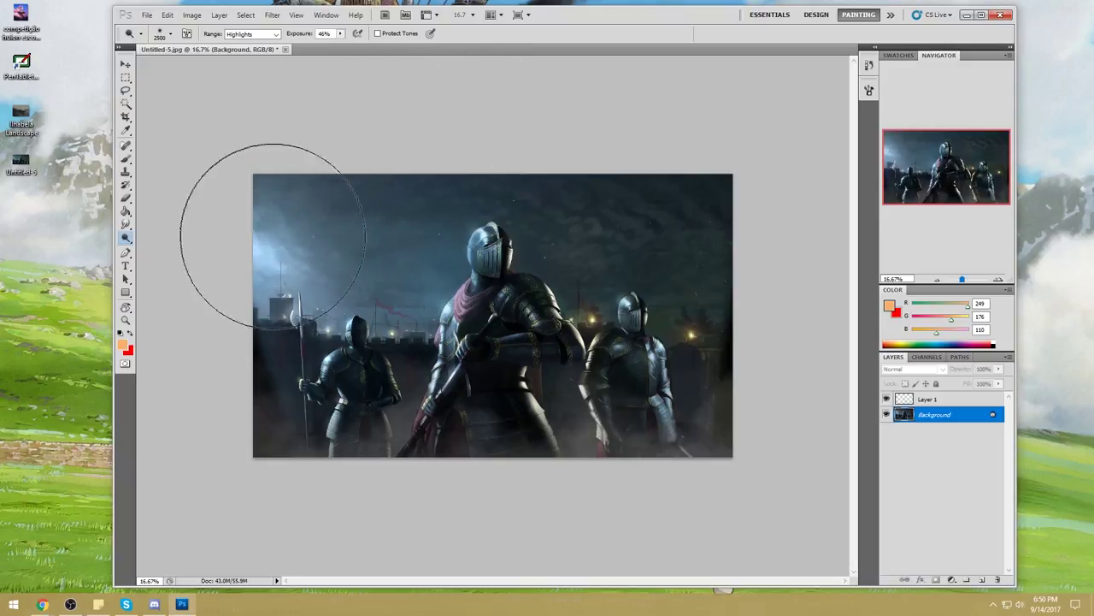
{"action": "left_click_drag", "start_coordinate": [286, 243], "coordinate": [329, 269]}
Dodge the midtones of the sky above the left knight, undoing the first broad stroke and making a smaller one.
{"action": "left_click", "coordinate": [250, 33]}
{"action": "left_click", "coordinate": [248, 53]}
{"action": "left_click_drag", "start_coordinate": [303, 248], "coordinate": [314, 200]}
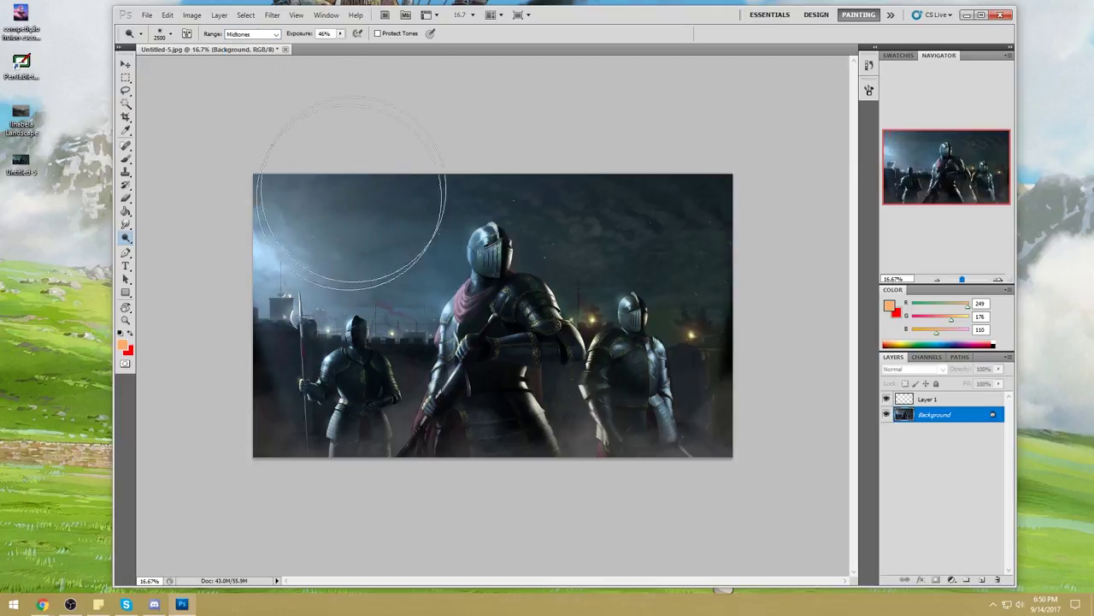
{"action": "key", "text": "ctrl+z"}
{"action": "left_click_drag", "start_coordinate": [298, 227], "coordinate": [288, 239]}
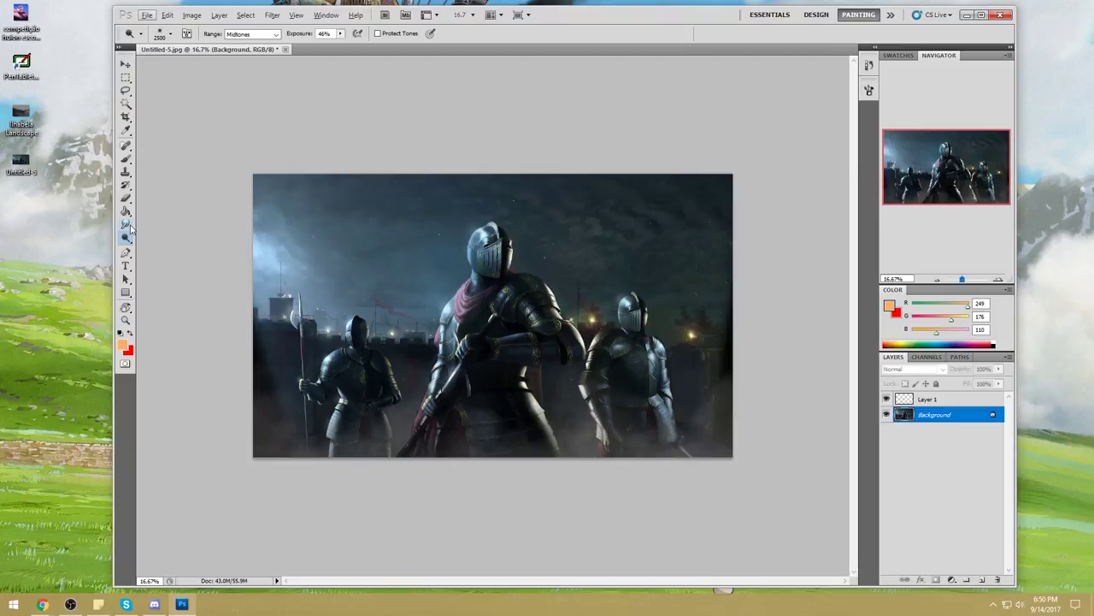
Dodge the highlights along the moonlit side of the central knight, shrinking the brush to 600 px around his arm and helmet.
{"action": "left_click", "coordinate": [128, 240]}
{"action": "left_click", "coordinate": [252, 35]}
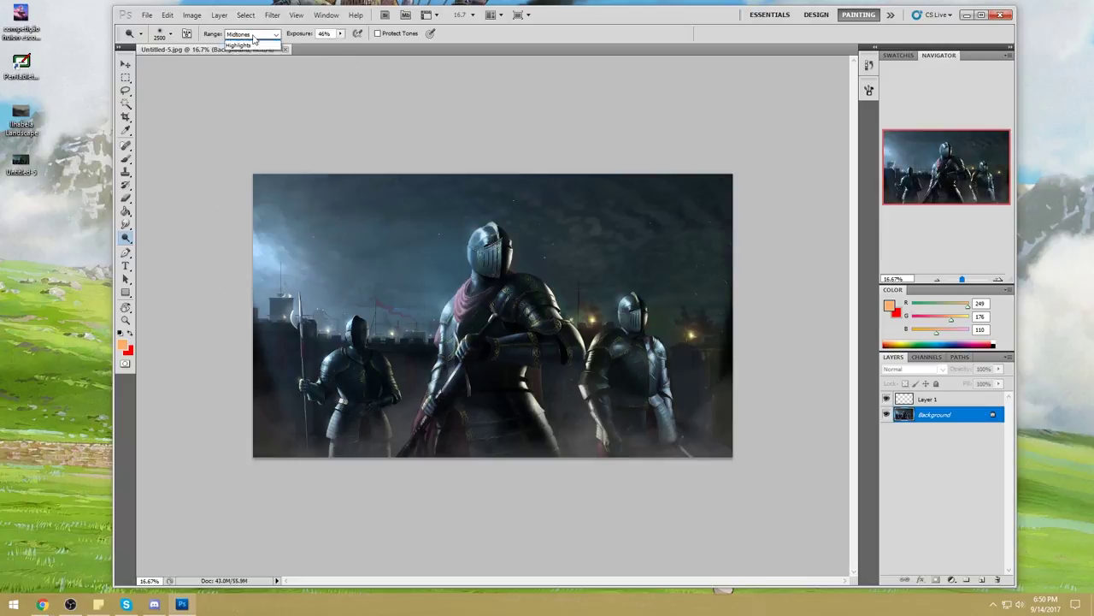
{"action": "left_click", "coordinate": [256, 64]}
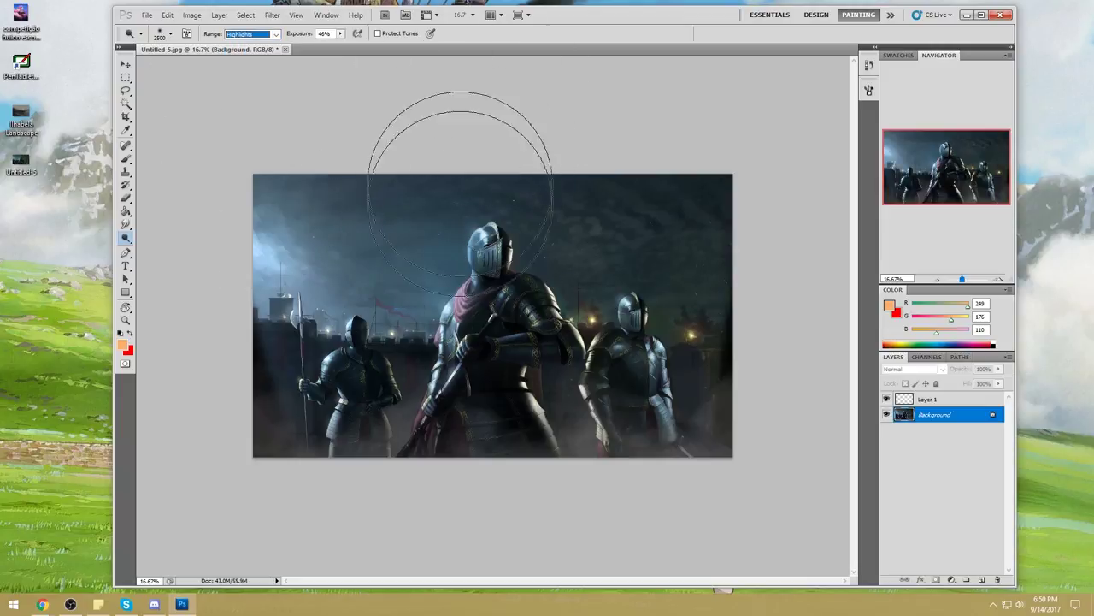
{"action": "key", "text": "bracketleft"}
{"action": "key", "text": "bracketleft"}
{"action": "key", "text": "bracketleft"}
{"action": "key", "text": "bracketleft"}
{"action": "key", "text": "bracketleft"}
{"action": "key", "text": "bracketleft"}
{"action": "key", "text": "bracketleft"}
{"action": "key", "text": "bracketleft"}
{"action": "key", "text": "bracketleft"}
{"action": "key", "text": "bracketleft"}
{"action": "key", "text": "bracketleft"}
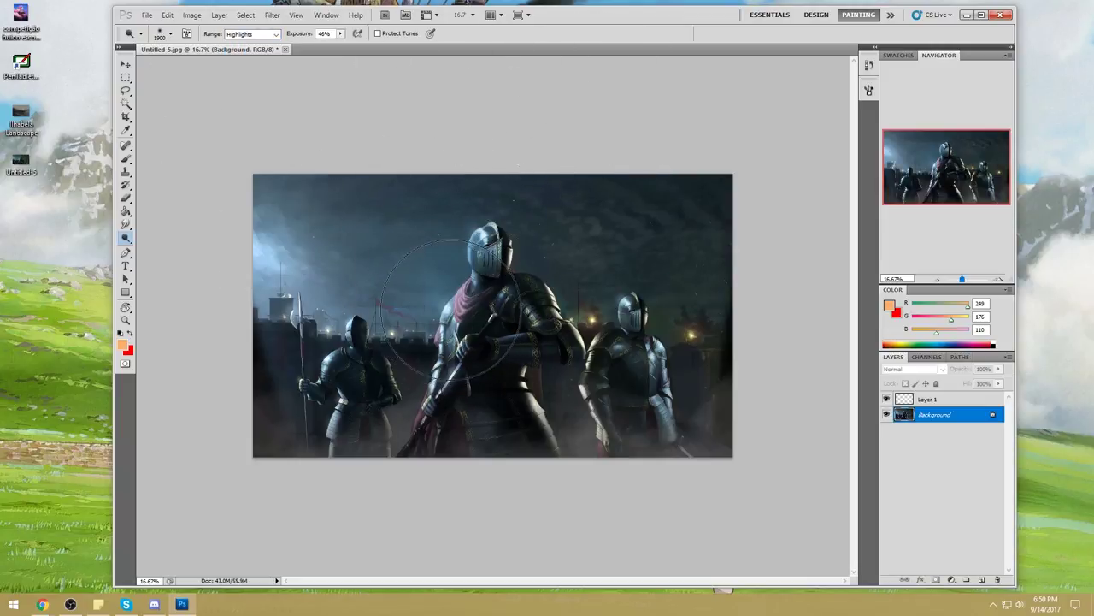
{"action": "key", "text": "bracketleft"}
{"action": "key", "text": "bracketleft"}
{"action": "key", "text": "bracketleft"}
{"action": "key", "text": "bracketleft"}
{"action": "key", "text": "bracketleft"}
{"action": "key", "text": "bracketleft"}
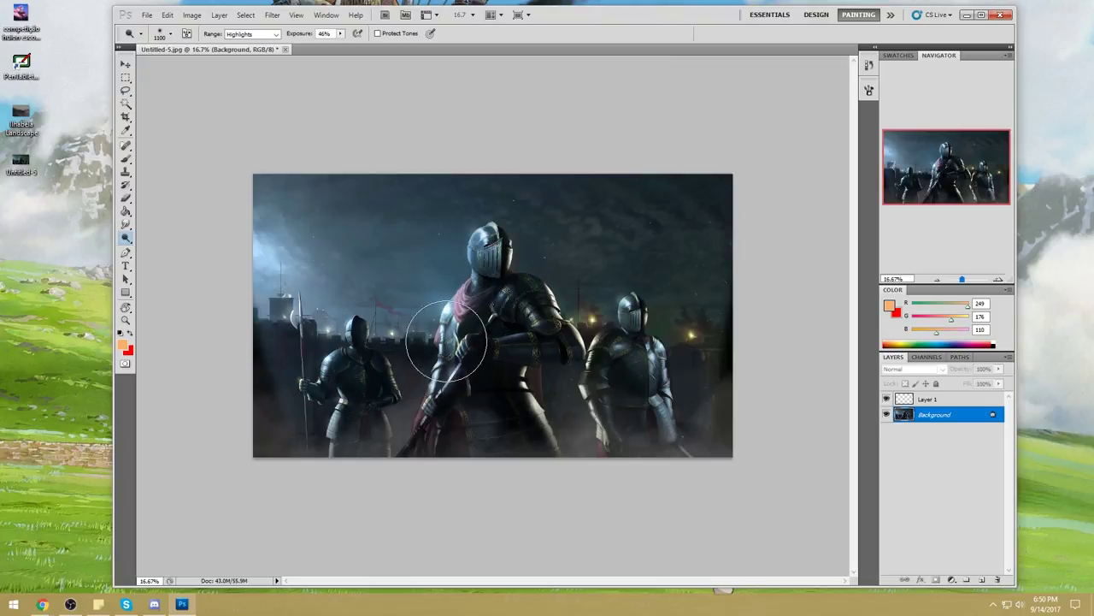
{"action": "key", "text": "bracketleft"}
{"action": "key", "text": "bracketleft"}
{"action": "key", "text": "bracketleft"}
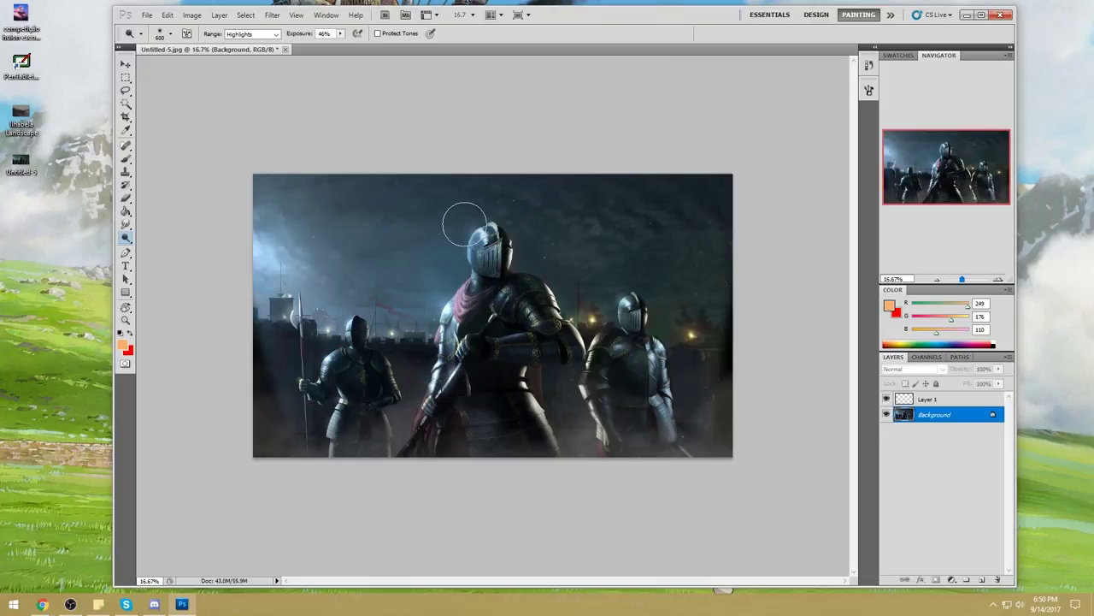
Try soft glow dabs on the central knight's helmet and shoulder using pale highlight colours sampled from his armour.
{"action": "key", "text": "b"}
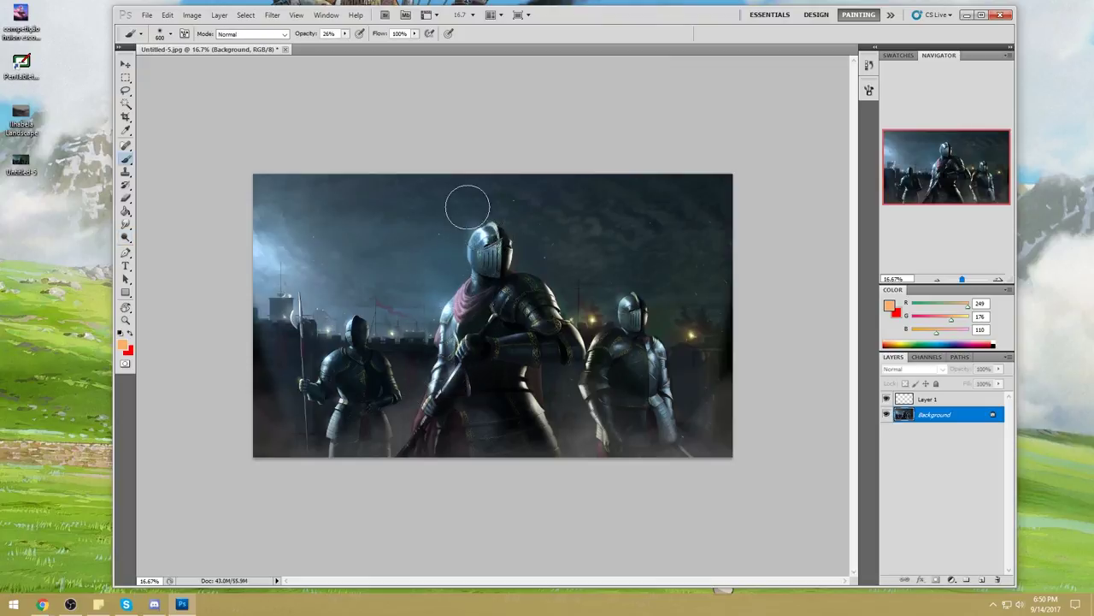
{"action": "left_click", "coordinate": [483, 227], "text": "alt"}
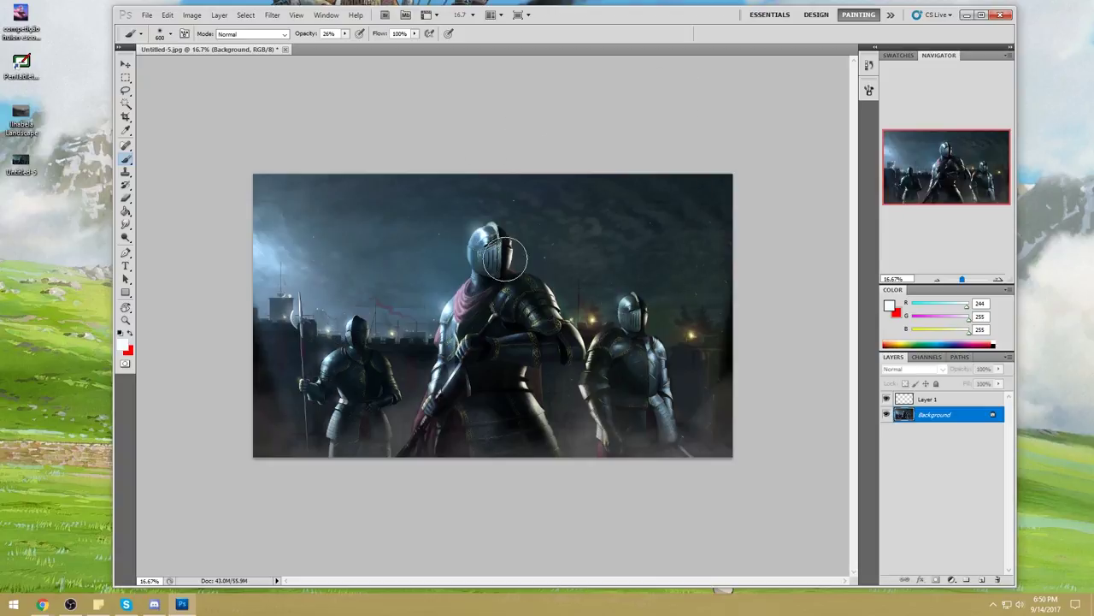
{"action": "left_click", "coordinate": [551, 292], "text": "alt"}
{"action": "left_click", "coordinate": [551, 291]}
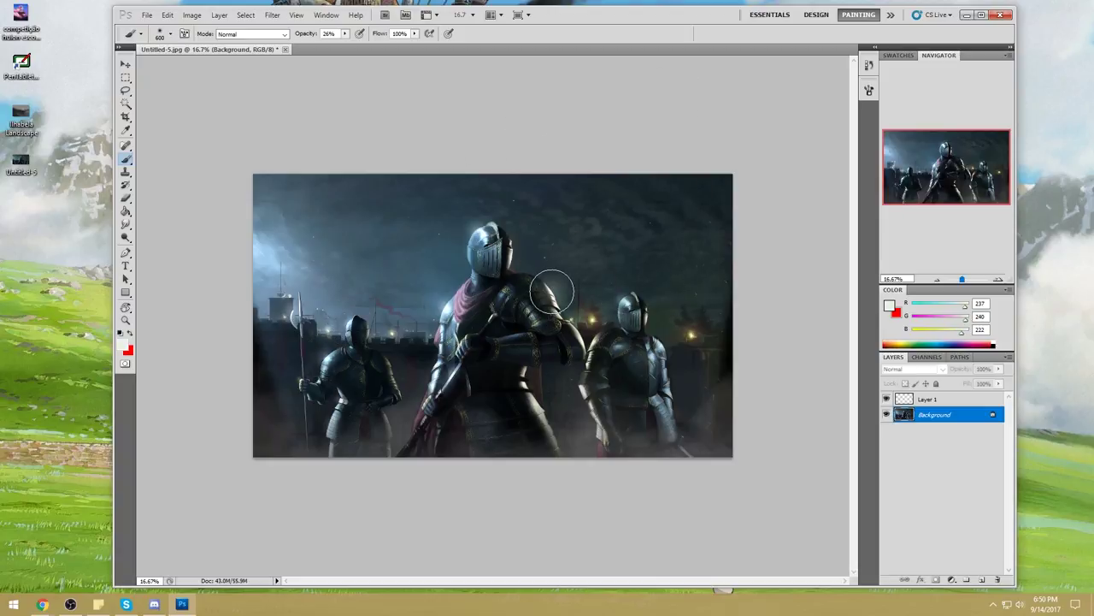
{"action": "key", "text": "ctrl+z"}
Add a new layer above the Background and flatten the whole image.
{"action": "left_click", "coordinate": [982, 580]}
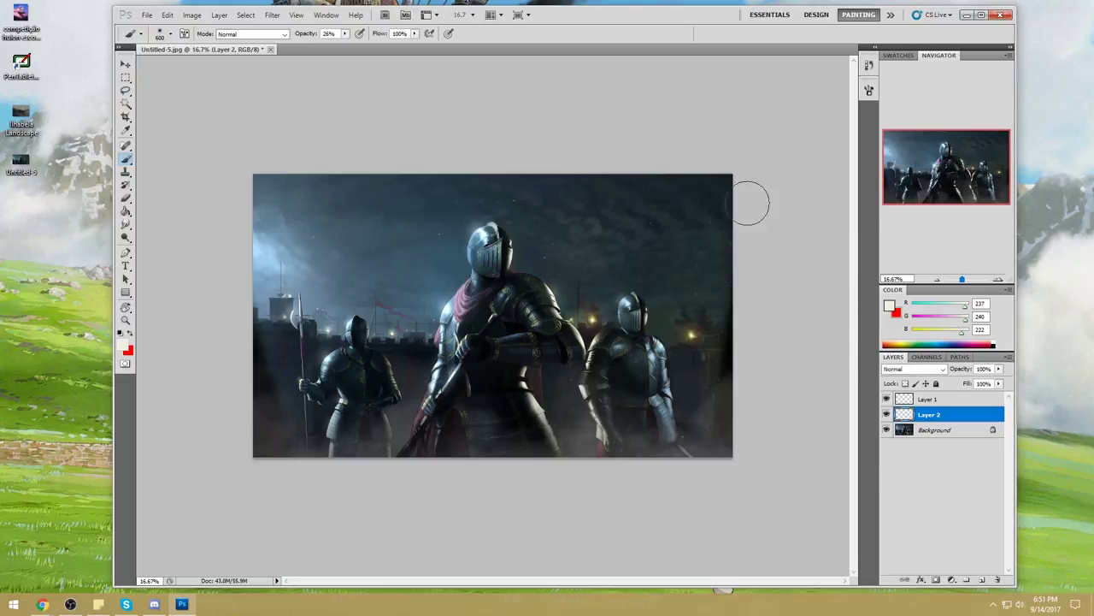
{"action": "right_click", "coordinate": [955, 417]}
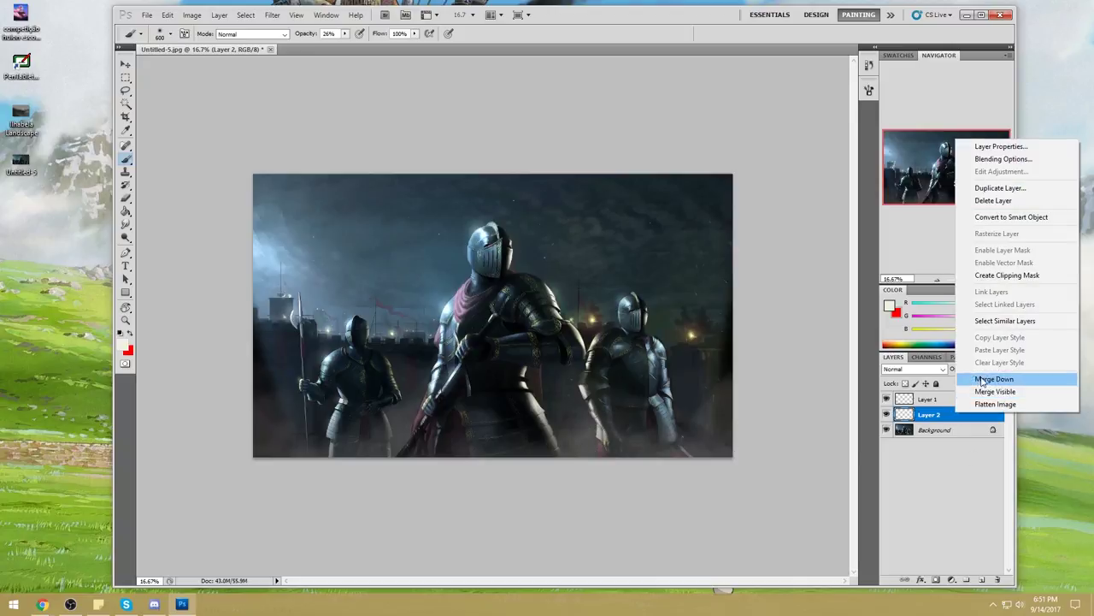
{"action": "left_click", "coordinate": [977, 415]}
Create a new layer above the flattened painting with the Color blend mode.
{"action": "left_click", "coordinate": [983, 580]}
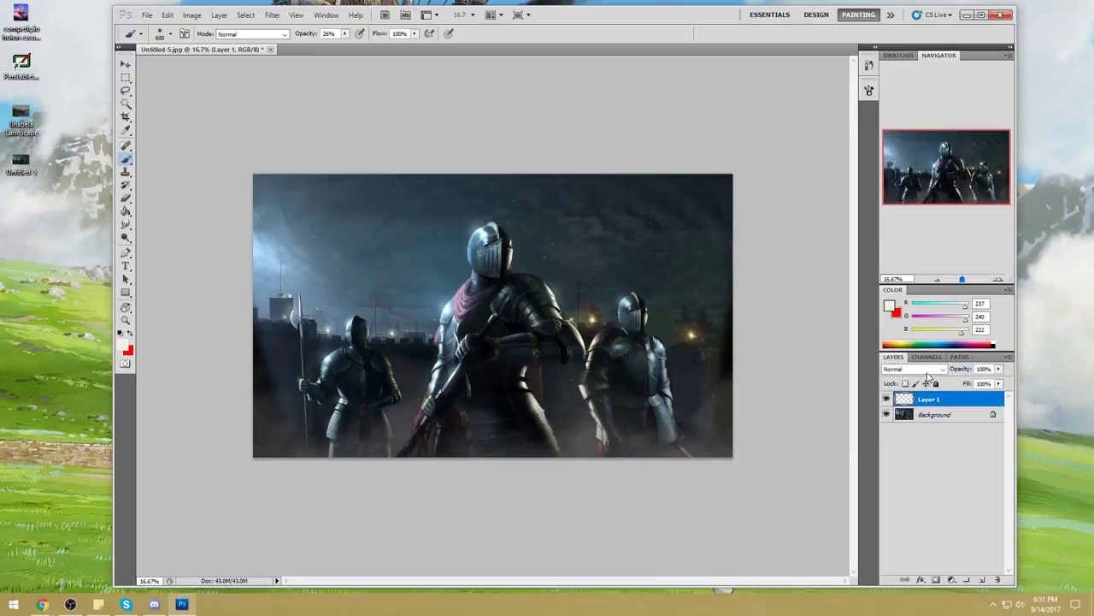
{"action": "left_click", "coordinate": [913, 369]}
{"action": "left_click", "coordinate": [894, 360]}
Enlarge the brush to 1500 px and set the foreground colour to a warm orange, RGB 235, 160, 111.
{"action": "key", "text": "bracketright"}
{"action": "key", "text": "bracketright"}
{"action": "key", "text": "bracketright"}
{"action": "key", "text": "bracketright"}
{"action": "key", "text": "bracketright"}
{"action": "key", "text": "bracketright"}
{"action": "key", "text": "bracketright"}
{"action": "left_click", "coordinate": [889, 306]}
{"action": "left_click", "coordinate": [890, 263]}
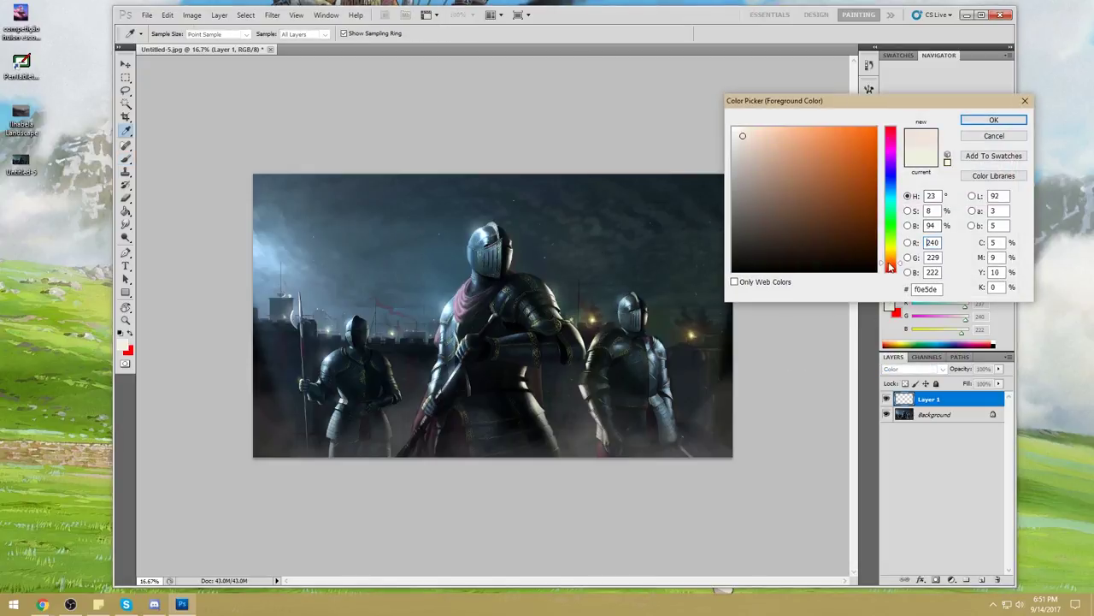
{"action": "left_click", "coordinate": [799, 143]}
{"action": "left_click_drag", "start_coordinate": [798, 143], "coordinate": [808, 139]}
{"action": "left_click", "coordinate": [994, 120]}
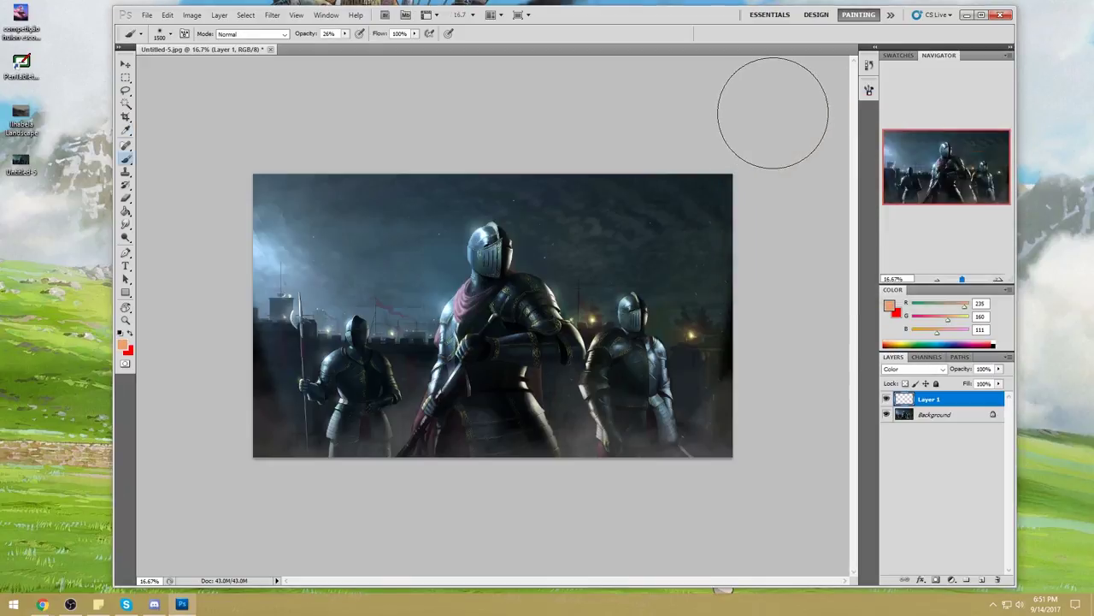
Tint the area around the right knight and the adjacent image edge orange with a 2500 px brush at 11% opacity.
{"action": "key", "text": "bracketright"}
{"action": "key", "text": "bracketright"}
{"action": "key", "text": "bracketright"}
{"action": "key", "text": "bracketright"}
{"action": "key", "text": "bracketright"}
{"action": "key", "text": "bracketright"}
{"action": "key", "text": "bracketright"}
{"action": "key", "text": "bracketright"}
{"action": "key", "text": "bracketright"}
{"action": "key", "text": "bracketright"}
{"action": "key", "text": "bracketright"}
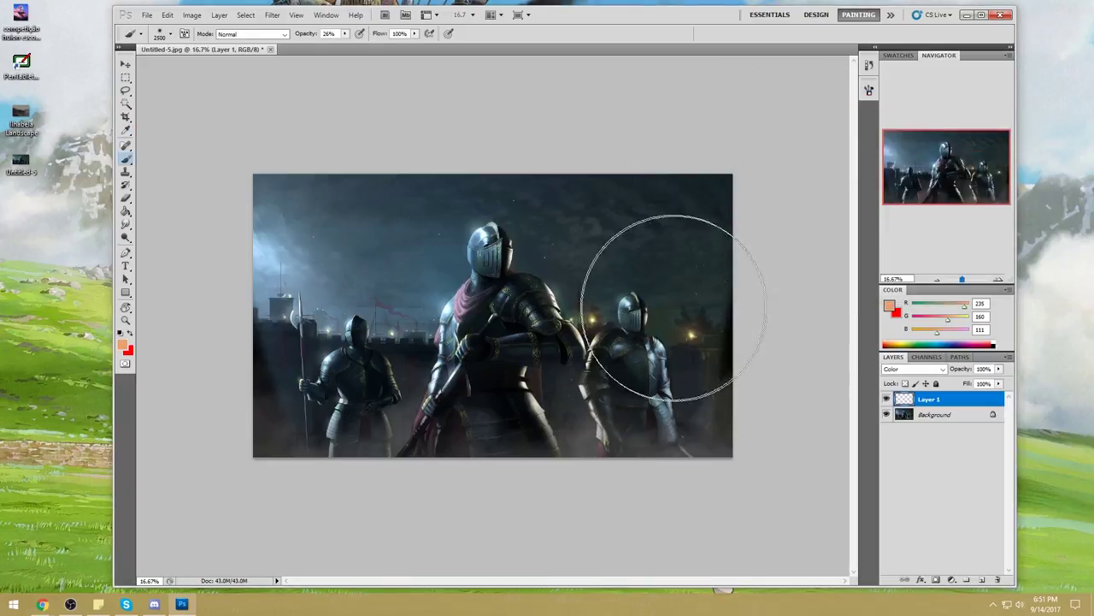
{"action": "left_click", "coordinate": [345, 34]}
{"action": "left_click_drag", "start_coordinate": [344, 45], "coordinate": [334, 45]}
{"action": "left_click", "coordinate": [755, 389]}
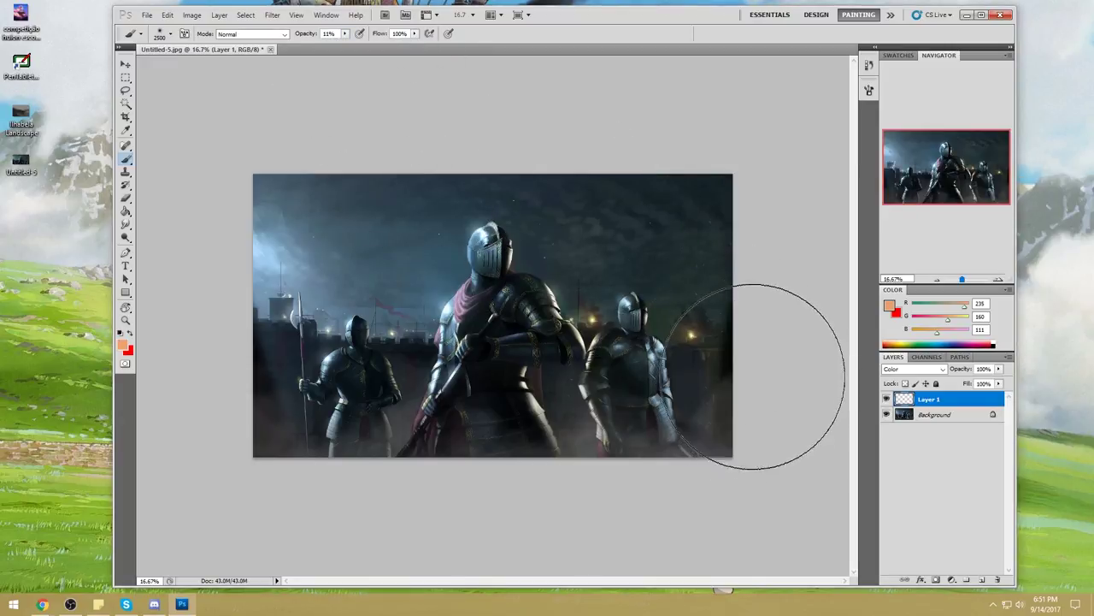
{"action": "mouse_move", "coordinate": [727, 388]}
{"action": "left_mouse_down"}
{"action": "mouse_move", "coordinate": [622, 517]}
{"action": "mouse_move", "coordinate": [742, 325]}
{"action": "mouse_move", "coordinate": [531, 480]}
{"action": "mouse_move", "coordinate": [745, 318]}
{"action": "mouse_move", "coordinate": [671, 495]}
{"action": "mouse_move", "coordinate": [760, 385]}
{"action": "mouse_move", "coordinate": [766, 297]}
{"action": "mouse_move", "coordinate": [736, 468]}
{"action": "mouse_move", "coordinate": [779, 372]}
{"action": "mouse_move", "coordinate": [779, 336]}
{"action": "mouse_move", "coordinate": [783, 403]}
{"action": "left_mouse_up"}
Reduce the brush to 1000 px and add a new layer directly above the Background, beneath the orange tint layer.
{"action": "key", "text": "bracketleft"}
{"action": "key", "text": "bracketleft"}
{"action": "key", "text": "bracketleft"}
{"action": "key", "text": "bracketleft"}
{"action": "key", "text": "bracketleft"}
{"action": "key", "text": "bracketleft"}
{"action": "key", "text": "bracketleft"}
{"action": "key", "text": "bracketleft"}
{"action": "key", "text": "bracketleft"}
{"action": "key", "text": "bracketleft"}
{"action": "key", "text": "bracketleft"}
{"action": "key", "text": "bracketleft"}
{"action": "key", "text": "bracketleft"}
{"action": "key", "text": "bracketleft"}
{"action": "key", "text": "bracketleft"}
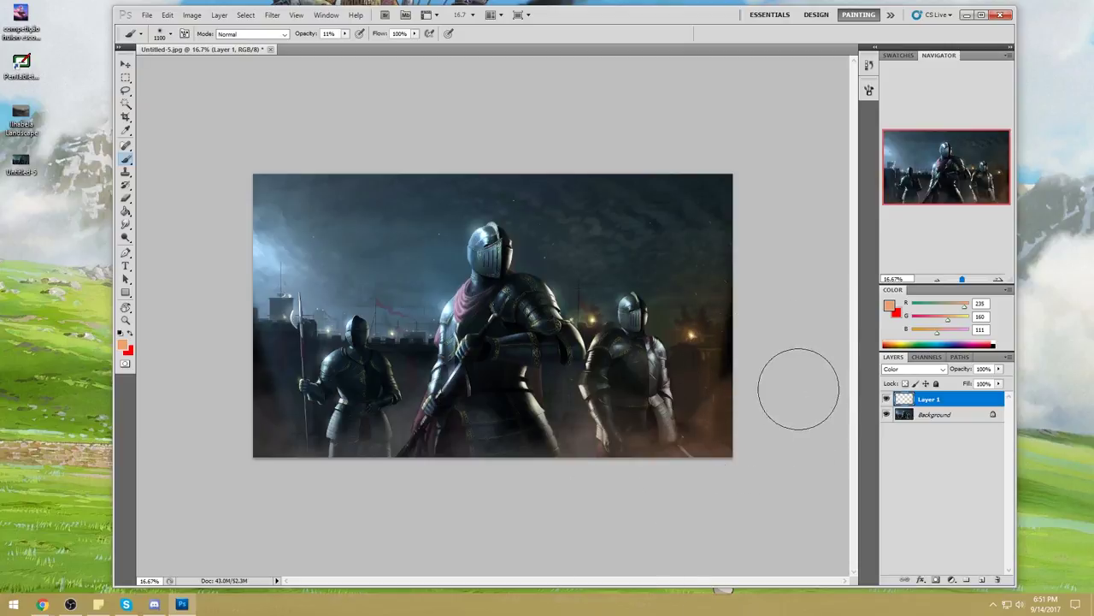
{"action": "left_click", "coordinate": [962, 415]}
{"action": "left_click", "coordinate": [981, 580]}
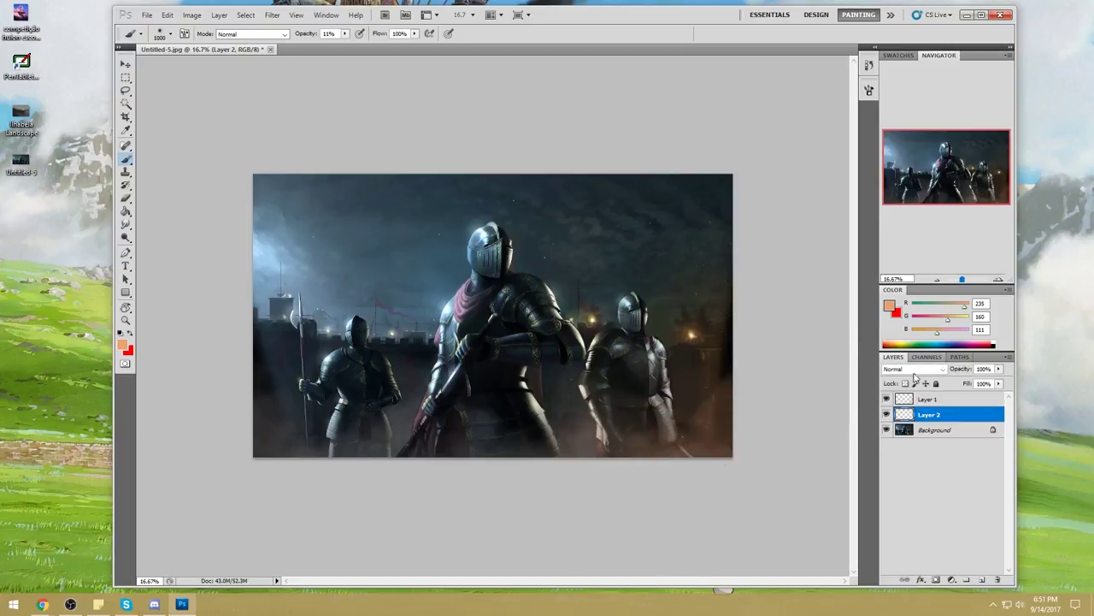
Set the new layer's blend mode to Color and the brush to 900 px at 49% opacity.
{"action": "left_click", "coordinate": [913, 368]}
{"action": "left_click", "coordinate": [903, 350]}
{"action": "key", "text": "bracketleft"}
{"action": "key", "text": "bracketleft"}
{"action": "key", "text": "bracketleft"}
{"action": "key", "text": "bracketleft"}
{"action": "key", "text": "bracketleft"}
{"action": "key", "text": "bracketleft"}
{"action": "key", "text": "bracketleft"}
{"action": "key", "text": "bracketleft"}
{"action": "key", "text": "bracketleft"}
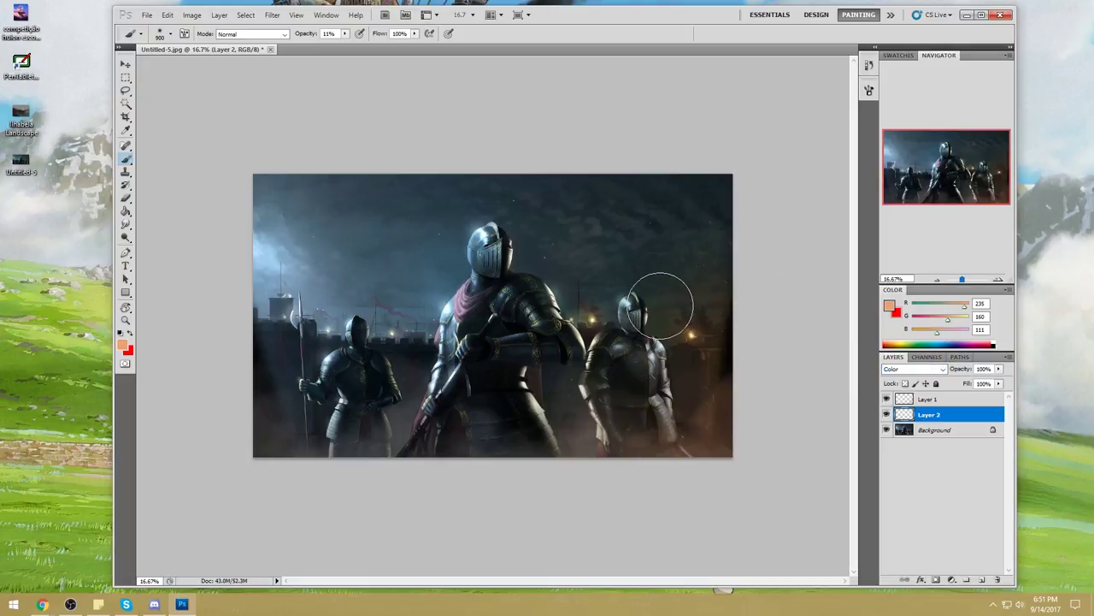
{"action": "left_click_drag", "start_coordinate": [346, 35], "coordinate": [369, 41]}
Tint the right knight's armour and the central knight's shoulder and arm orange with the 900 px brush.
{"action": "key", "text": "bracketleft"}
{"action": "key", "text": "bracketright"}
{"action": "key", "text": "bracketright"}
{"action": "mouse_move", "coordinate": [651, 345]}
{"action": "left_mouse_down"}
{"action": "mouse_move", "coordinate": [659, 411]}
{"action": "mouse_move", "coordinate": [666, 368]}
{"action": "mouse_move", "coordinate": [657, 352]}
{"action": "mouse_move", "coordinate": [673, 383]}
{"action": "left_mouse_up"}
{"action": "mouse_move", "coordinate": [582, 345]}
{"action": "left_mouse_down"}
{"action": "mouse_move", "coordinate": [558, 303]}
{"action": "mouse_move", "coordinate": [548, 313]}
{"action": "mouse_move", "coordinate": [537, 277]}
{"action": "left_mouse_up"}
{"action": "key", "text": "bracketleft"}
{"action": "key", "text": "bracketright"}
{"action": "key", "text": "bracketright"}
{"action": "key", "text": "bracketright"}
{"action": "key", "text": "bracketright"}
{"action": "key", "text": "bracketright"}
{"action": "key", "text": "bracketright"}
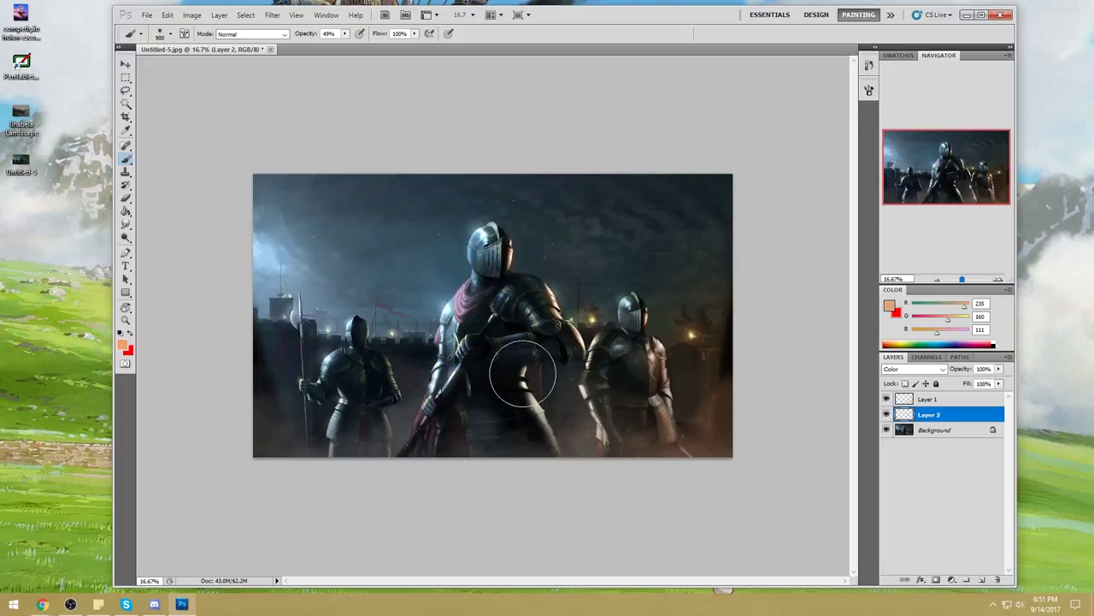
Tint the lit edges of the central knight's waist and skirt armour orange with a 700 px brush.
{"action": "key", "text": "bracketleft"}
{"action": "key", "text": "bracketleft"}
{"action": "key", "text": "bracketleft"}
{"action": "key", "text": "bracketleft"}
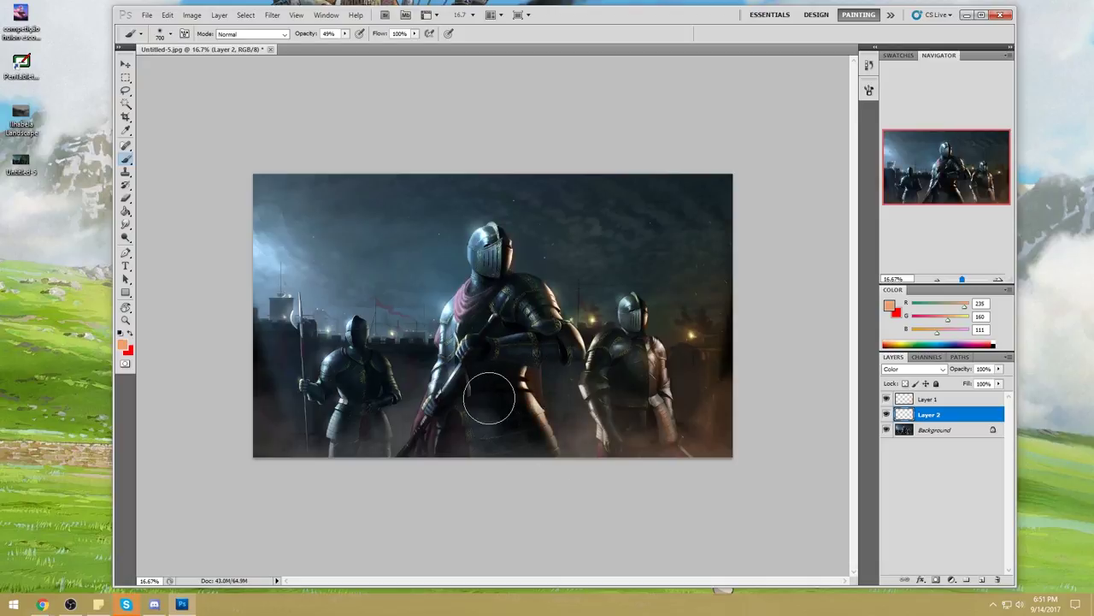
{"action": "key", "text": "bracketleft"}
{"action": "key", "text": "bracketleft"}
{"action": "key", "text": "bracketright"}
{"action": "key", "text": "bracketright"}
{"action": "key", "text": "bracketright"}
{"action": "key", "text": "bracketright"}
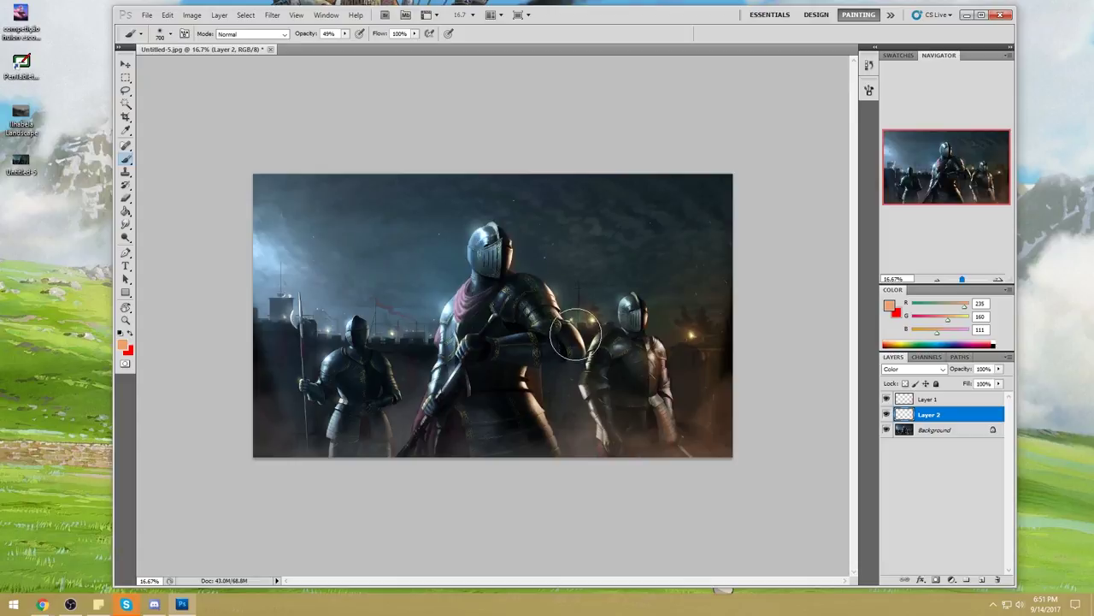
Hide both tint layers and sample a pale highlight colour from the central knight's helmet with the Background layer selected.
{"action": "key", "text": "bracketleft"}
{"action": "key", "text": "bracketleft"}
{"action": "key", "text": "bracketleft"}
{"action": "key", "text": "bracketleft"}
{"action": "left_click", "coordinate": [926, 429]}
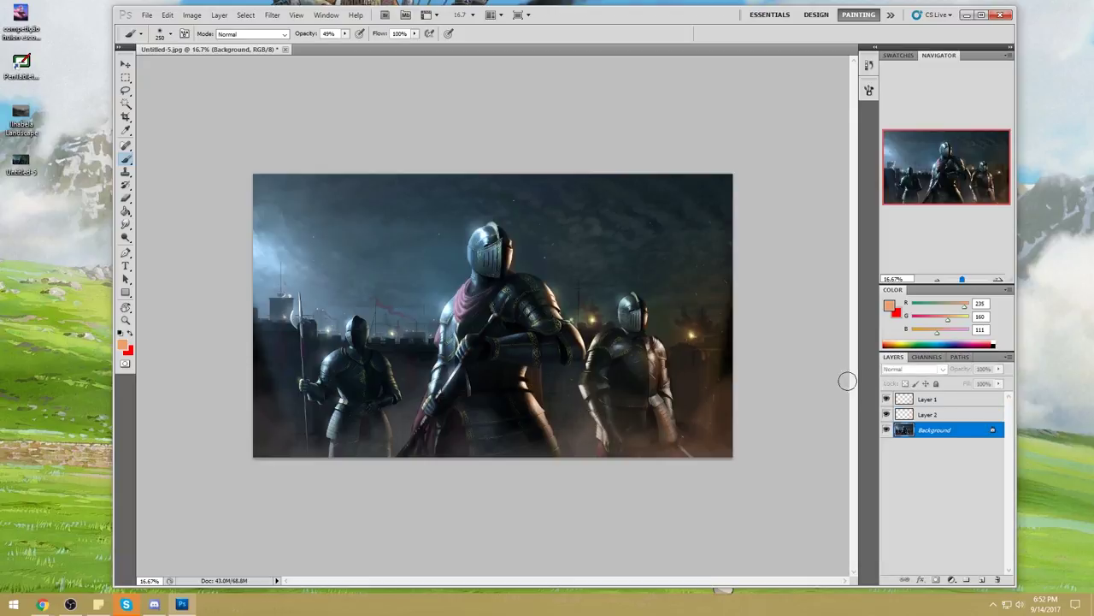
{"action": "key", "text": "alt"}
{"action": "left_click", "coordinate": [513, 252], "text": "alt"}
{"action": "key", "text": "ctrl+space"}
{"action": "left_click_drag", "start_coordinate": [460, 196], "coordinate": [557, 305]}
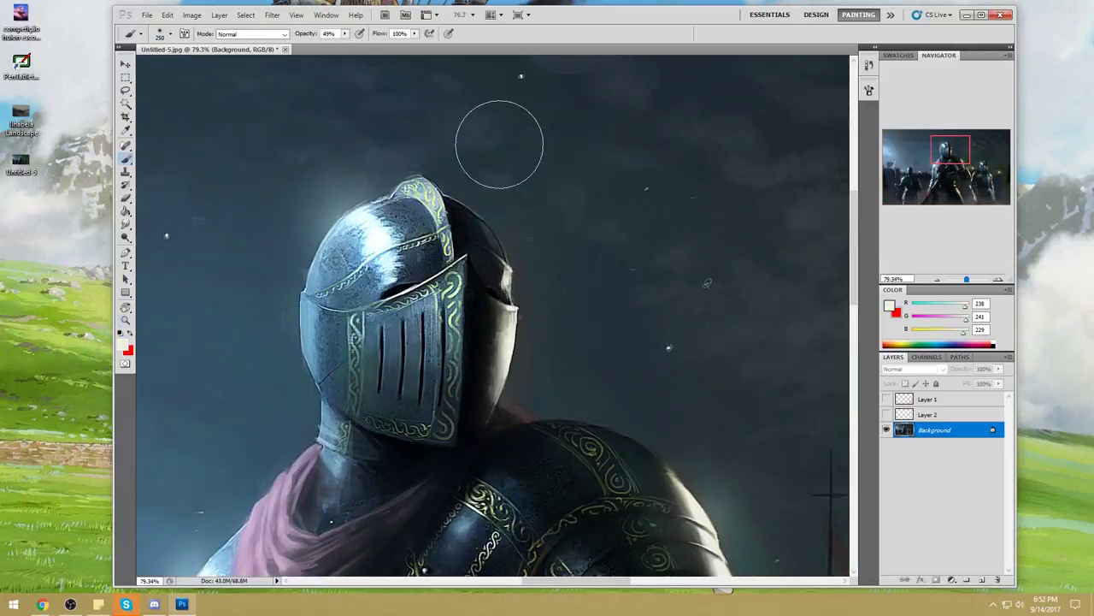
Try to paint the pale highlight over the shaded side of the central knight's visor with a 125 px brush.
{"action": "key", "text": "bracketleft"}
{"action": "key", "text": "bracketleft"}
{"action": "key", "text": "bracketleft"}
{"action": "key", "text": "bracketleft"}
{"action": "mouse_move", "coordinate": [481, 312]}
{"action": "left_mouse_down"}
{"action": "mouse_move", "coordinate": [489, 367]}
{"action": "mouse_move", "coordinate": [482, 297]}
{"action": "mouse_move", "coordinate": [472, 387]}
{"action": "left_mouse_up"}
{"action": "key", "text": "ctrl+z"}
Brush a muted grey, RGB 184, 185, 167, over the helmet's shaded side on the Background layer at 17% opacity.
{"action": "left_click", "coordinate": [344, 34]}
{"action": "left_click_drag", "start_coordinate": [346, 44], "coordinate": [328, 45]}
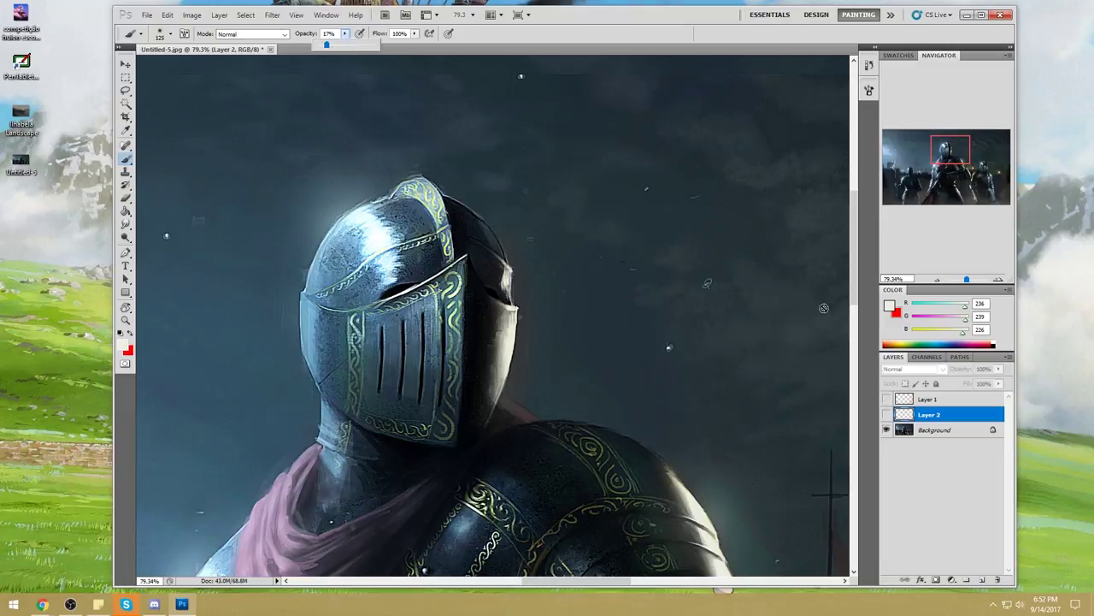
{"action": "left_click", "coordinate": [936, 430]}
{"action": "left_click", "coordinate": [505, 314], "text": "alt"}
{"action": "mouse_move", "coordinate": [497, 306]}
{"action": "left_mouse_down"}
{"action": "mouse_move", "coordinate": [483, 390]}
{"action": "mouse_move", "coordinate": [481, 265]}
{"action": "mouse_move", "coordinate": [471, 427]}
{"action": "left_mouse_up"}
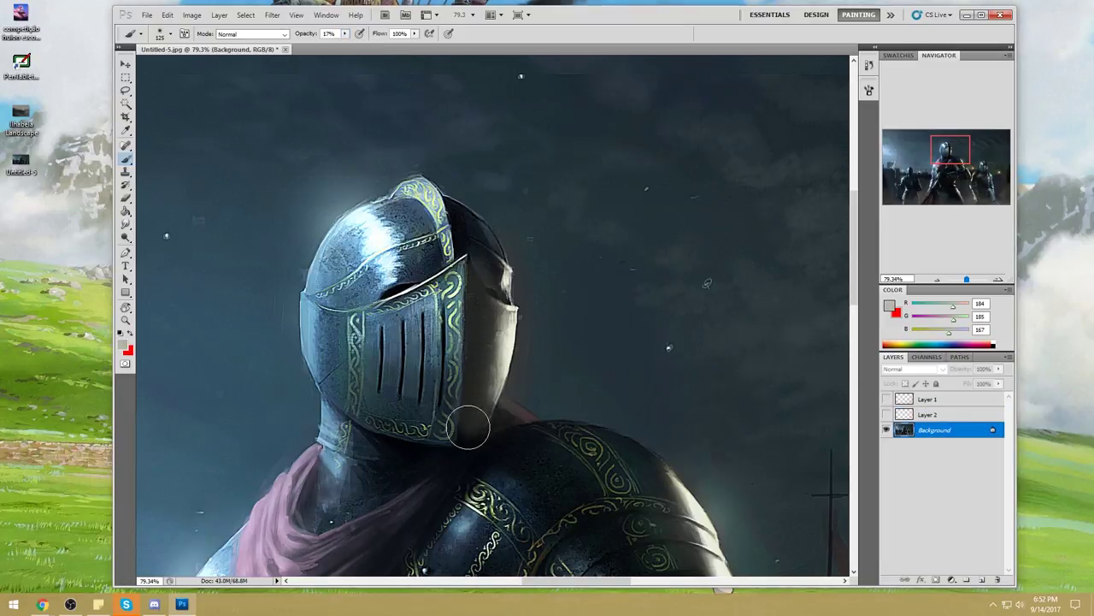
{"action": "mouse_move", "coordinate": [486, 262]}
{"action": "left_mouse_down"}
{"action": "mouse_move", "coordinate": [494, 272]}
{"action": "mouse_move", "coordinate": [478, 248]}
{"action": "mouse_move", "coordinate": [453, 244]}
{"action": "left_mouse_up"}
{"action": "left_click_drag", "start_coordinate": [453, 196], "coordinate": [458, 255]}
{"action": "left_click_drag", "start_coordinate": [482, 216], "coordinate": [490, 243]}
{"action": "key", "text": "ctrl+0"}
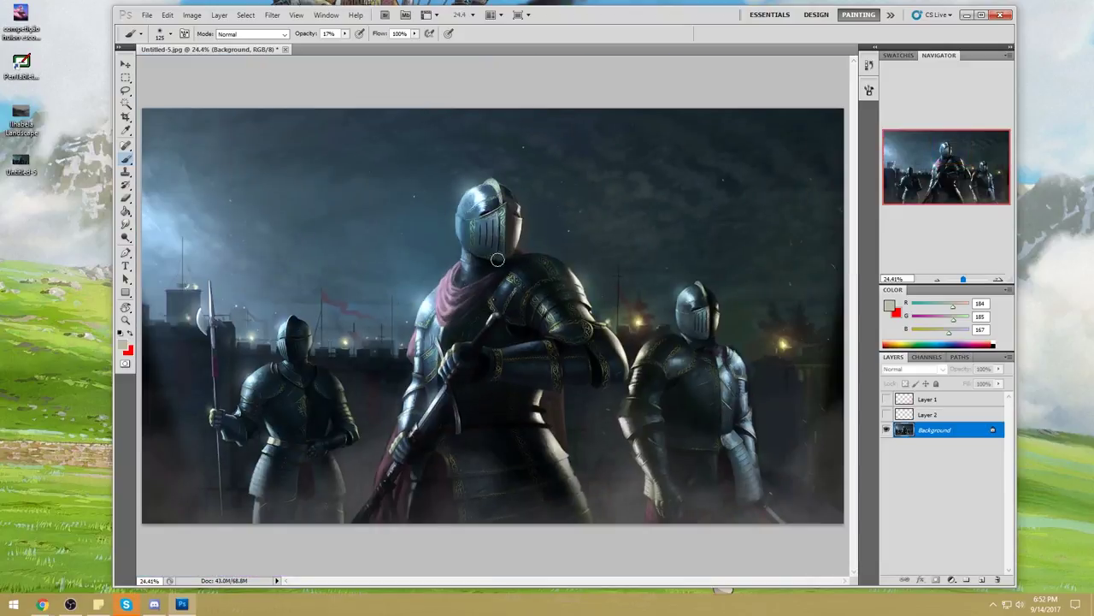
{"action": "key", "text": "ctrl+minus"}
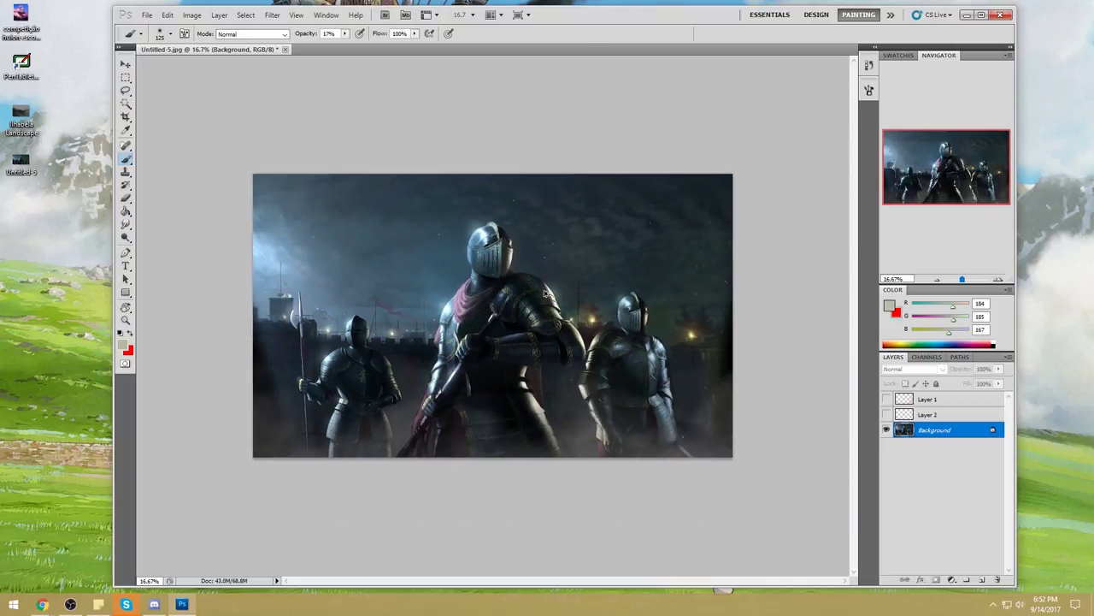
Paint a pale highlight, RGB 233, 235, 216, over the helmet's shaded side on a new layer with a 300 px brush.
{"action": "left_click", "coordinate": [502, 249], "text": "alt"}
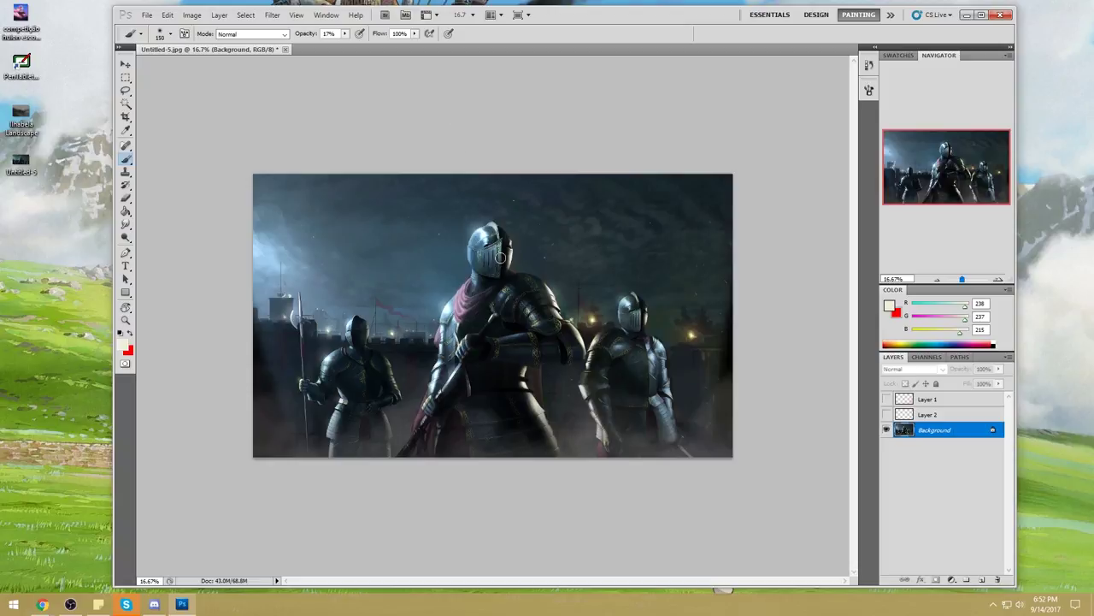
{"action": "key", "text": "bracketleft"}
{"action": "left_click", "coordinate": [979, 581]}
{"action": "key", "text": "z"}
{"action": "left_click_drag", "start_coordinate": [454, 194], "coordinate": [526, 261]}
{"action": "key", "text": "b"}
{"action": "key", "text": "bracketright"}
{"action": "key", "text": "bracketright"}
{"action": "key", "text": "bracketright"}
{"action": "key", "text": "bracketright"}
{"action": "mouse_move", "coordinate": [446, 258]}
{"action": "left_mouse_down"}
{"action": "mouse_move", "coordinate": [444, 345]}
{"action": "mouse_move", "coordinate": [441, 260]}
{"action": "mouse_move", "coordinate": [422, 355]}
{"action": "mouse_move", "coordinate": [432, 254]}
{"action": "left_mouse_up"}
Erase the highlight from the helmet's crest, ornamented visor edge and dark upper section with a 70 px eraser.
{"action": "key", "text": "e"}
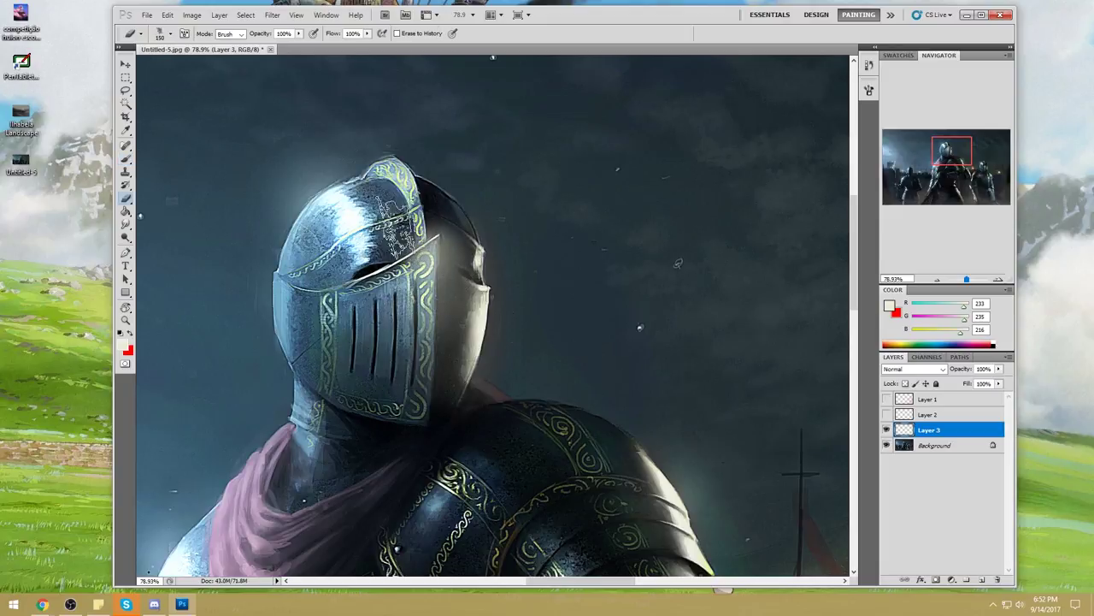
{"action": "key", "text": "bracketleft"}
{"action": "key", "text": "bracketleft"}
{"action": "key", "text": "bracketleft"}
{"action": "key", "text": "bracketleft"}
{"action": "key", "text": "bracketleft"}
{"action": "mouse_move", "coordinate": [422, 212]}
{"action": "left_mouse_down"}
{"action": "mouse_move", "coordinate": [414, 341]}
{"action": "mouse_move", "coordinate": [424, 371]}
{"action": "mouse_move", "coordinate": [412, 228]}
{"action": "mouse_move", "coordinate": [406, 276]}
{"action": "left_mouse_up"}
{"action": "mouse_move", "coordinate": [456, 225]}
{"action": "left_mouse_down"}
{"action": "mouse_move", "coordinate": [478, 258]}
{"action": "mouse_move", "coordinate": [452, 224]}
{"action": "mouse_move", "coordinate": [472, 256]}
{"action": "mouse_move", "coordinate": [462, 233]}
{"action": "left_mouse_up"}
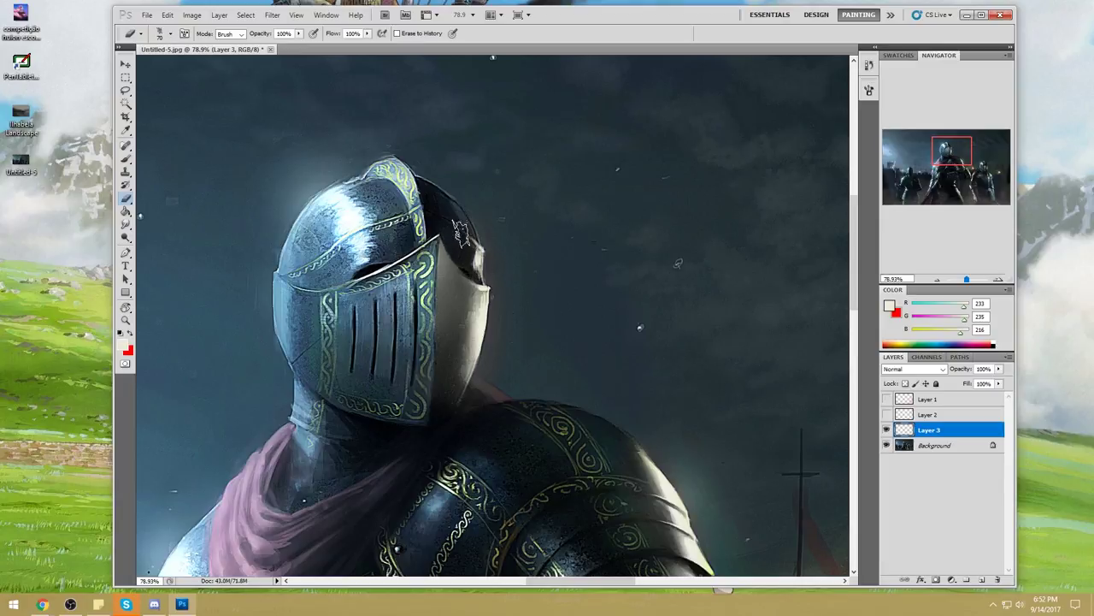
{"action": "key", "text": "ctrl+0"}
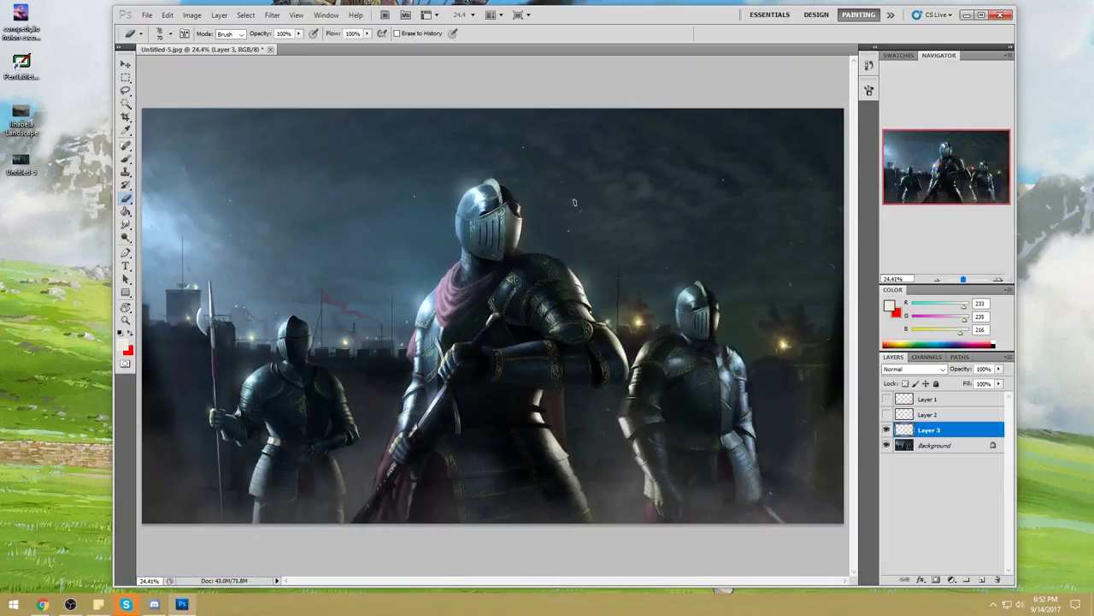
Change the eraser's brush tip and size it to 250 px, and dodge the helmet highlight at 46% exposure.
{"action": "right_click", "coordinate": [619, 194]}
{"action": "left_click", "coordinate": [767, 342]}
{"action": "left_click", "coordinate": [695, 81]}
{"action": "key", "text": "bracketright"}
{"action": "key", "text": "bracketright"}
{"action": "key", "text": "bracketright"}
{"action": "key", "text": "ctrl+minus"}
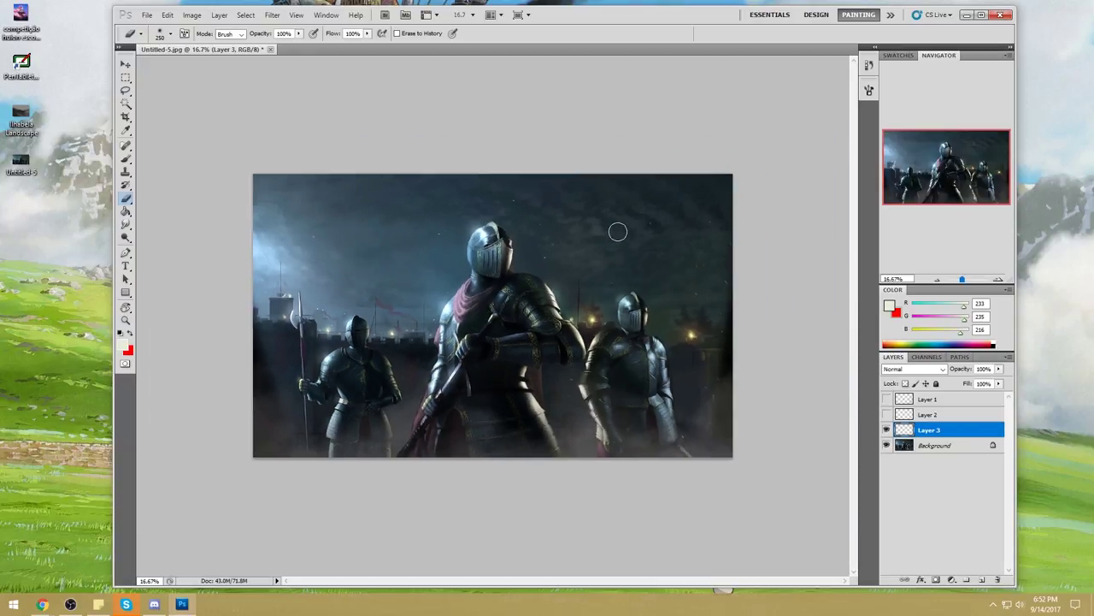
{"action": "left_click", "coordinate": [126, 238]}
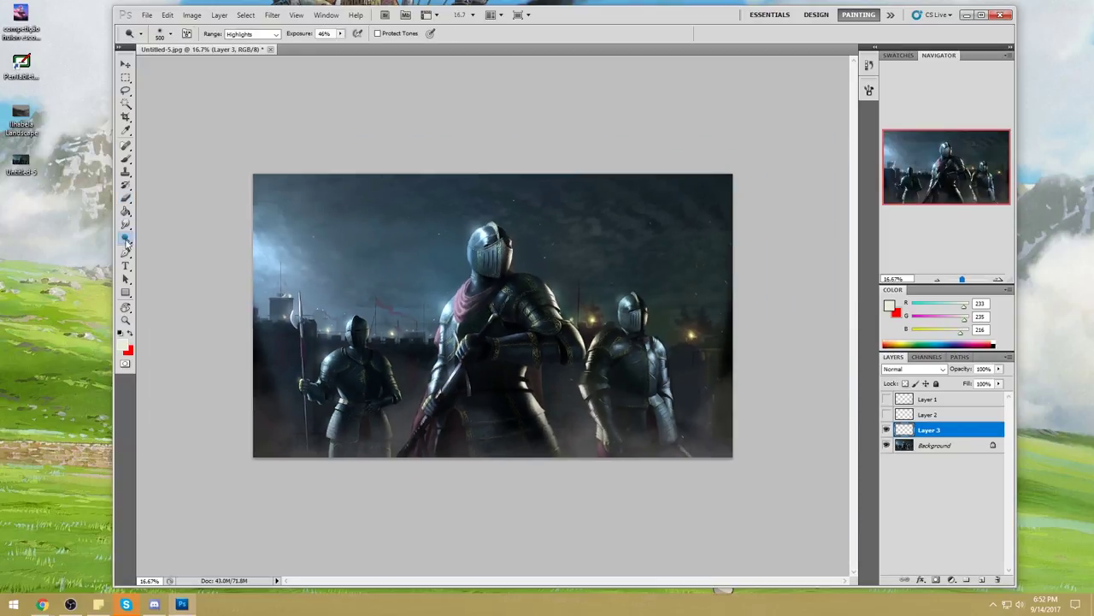
{"action": "mouse_move", "coordinate": [502, 241]}
{"action": "left_mouse_down"}
{"action": "mouse_move", "coordinate": [495, 255]}
{"action": "mouse_move", "coordinate": [505, 234]}
{"action": "left_mouse_up"}
{"action": "key", "text": "e"}
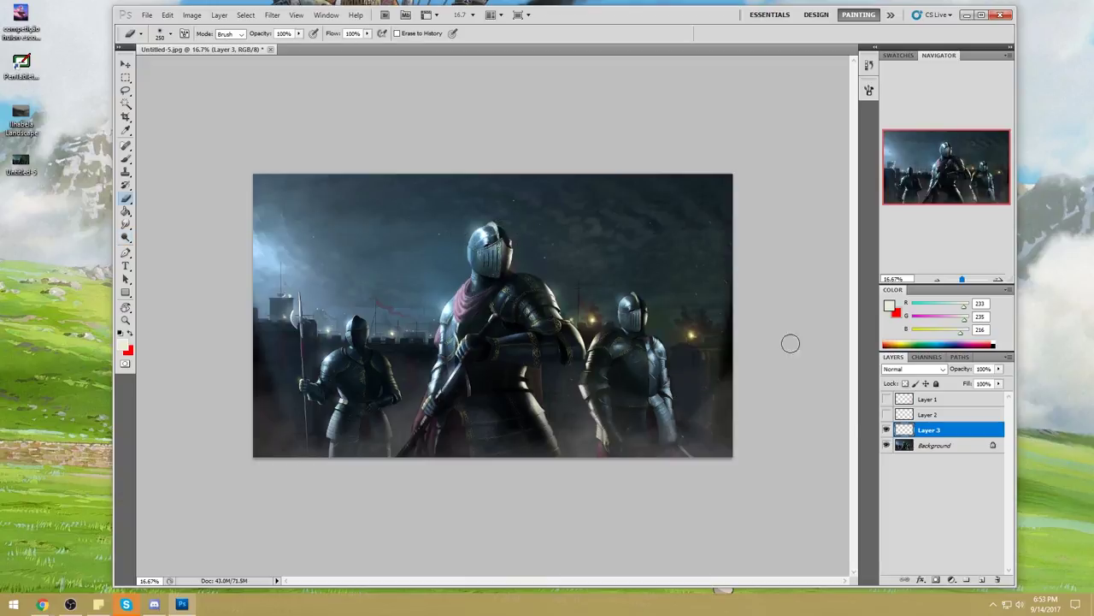
Compare the helmet with and without the painted highlight layer, and delete that layer.
{"action": "left_click", "coordinate": [887, 429]}
{"action": "left_click", "coordinate": [887, 429]}
{"action": "left_click", "coordinate": [886, 429]}
{"action": "left_click", "coordinate": [887, 430]}
{"action": "left_click", "coordinate": [887, 429]}
{"action": "left_click", "coordinate": [887, 429]}
{"action": "left_click", "coordinate": [888, 429]}
{"action": "left_click", "coordinate": [888, 429]}
{"action": "left_click", "coordinate": [888, 430]}
{"action": "left_click", "coordinate": [887, 429]}
{"action": "left_click", "coordinate": [887, 429]}
{"action": "left_click", "coordinate": [888, 429]}
{"action": "left_click", "coordinate": [887, 429]}
{"action": "left_click", "coordinate": [887, 429]}
{"action": "left_click", "coordinate": [998, 580]}
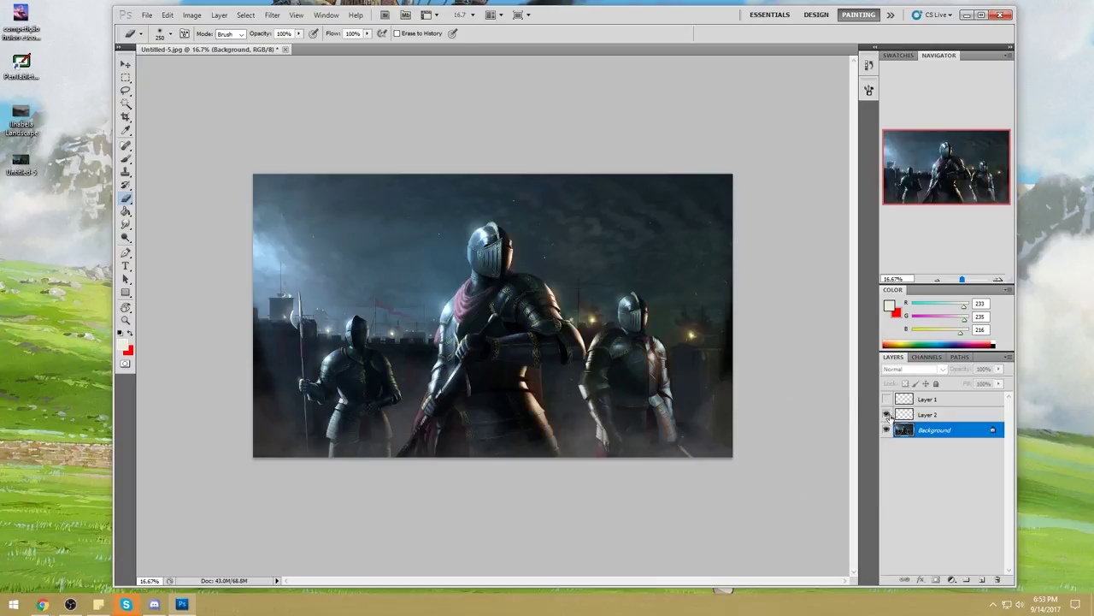
Show both orange tint layers and merge the upper one down into the lower one.
{"action": "key", "text": "b"}
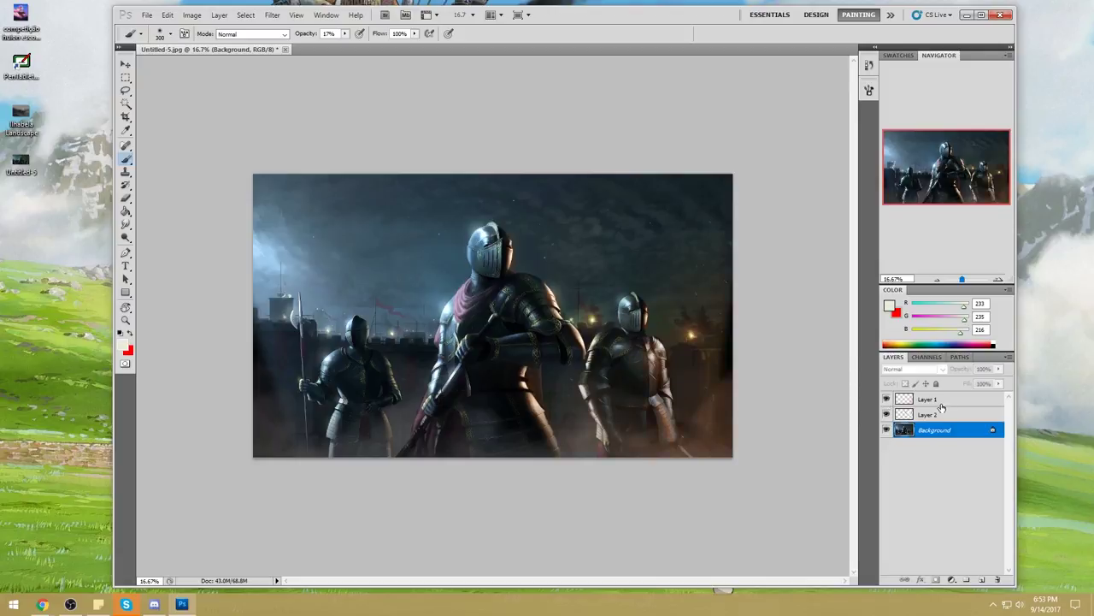
{"action": "right_click", "coordinate": [944, 402]}
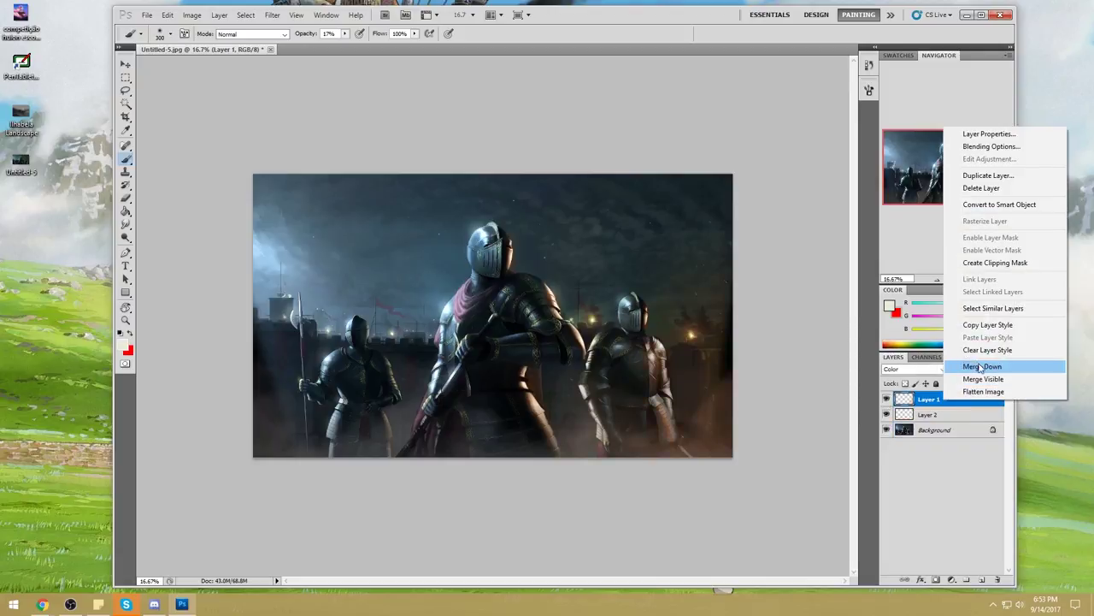
{"action": "left_click", "coordinate": [973, 367]}
Adjust the merged tint layer's Hue/Saturation to hue +22 and saturation +100.
{"action": "key", "text": "ctrl+u"}
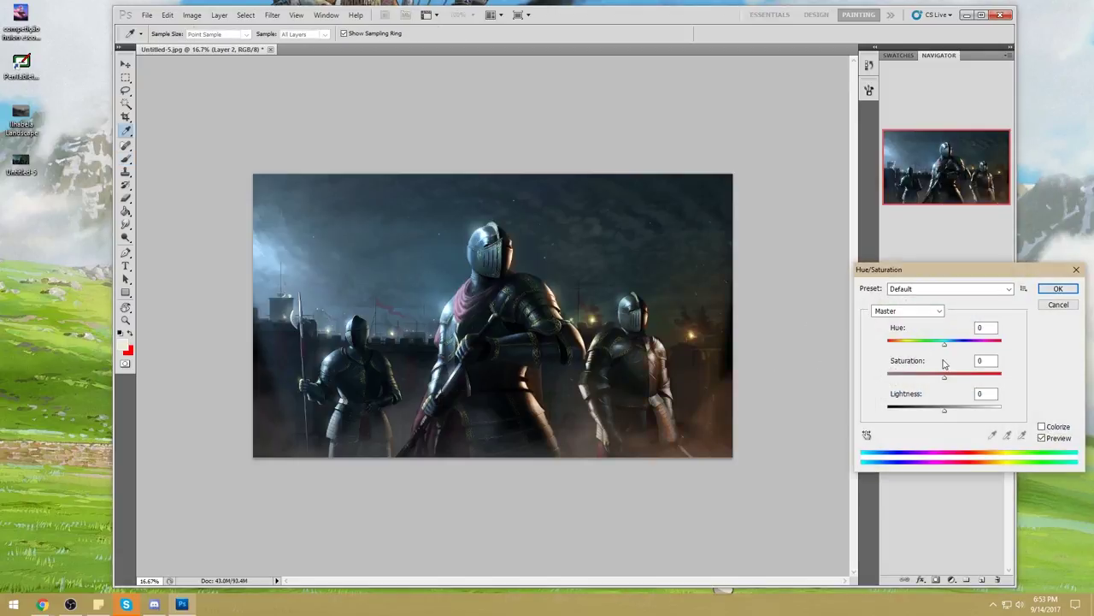
{"action": "left_click_drag", "start_coordinate": [946, 378], "coordinate": [1004, 378]}
{"action": "left_click_drag", "start_coordinate": [949, 347], "coordinate": [949, 345]}
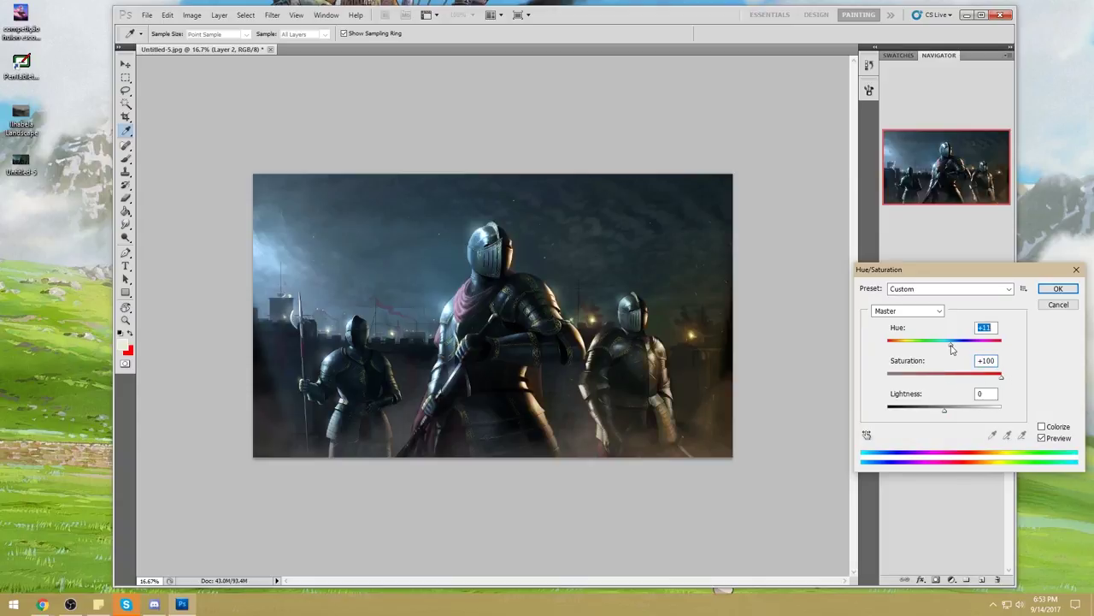
{"action": "left_click_drag", "start_coordinate": [952, 349], "coordinate": [929, 348]}
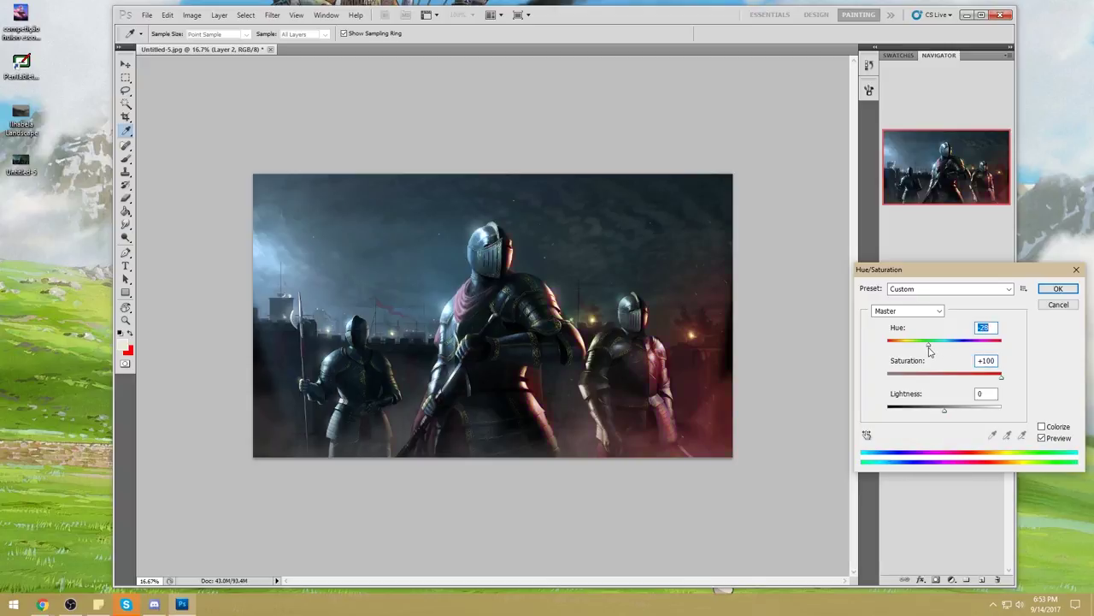
{"action": "left_click_drag", "start_coordinate": [933, 351], "coordinate": [951, 346]}
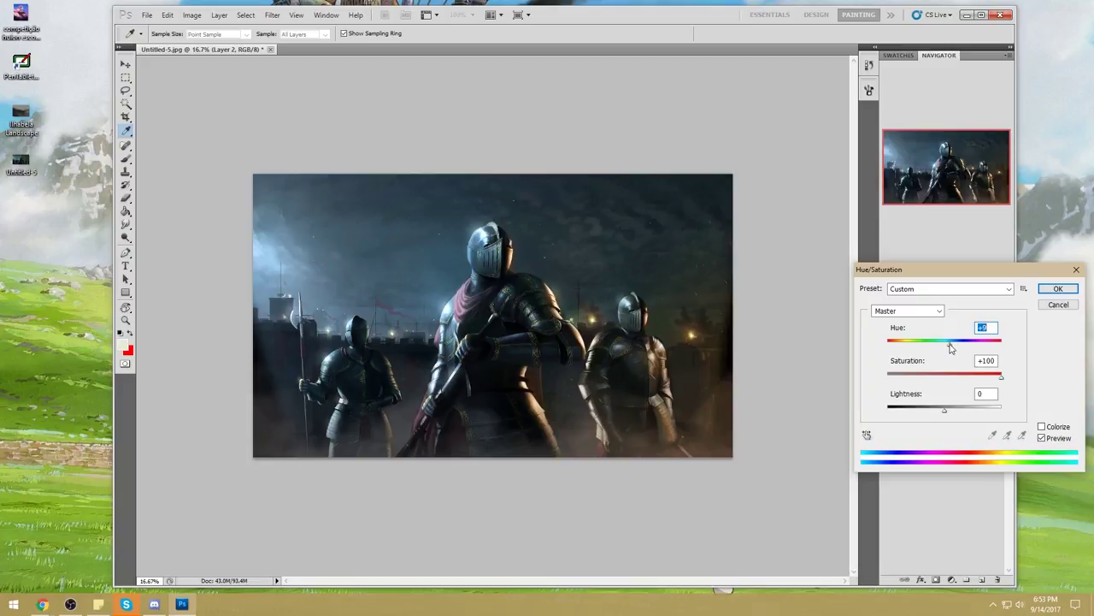
{"action": "mouse_move", "coordinate": [951, 346]}
{"action": "left_mouse_down"}
{"action": "mouse_move", "coordinate": [988, 344]}
{"action": "mouse_move", "coordinate": [957, 347]}
{"action": "left_mouse_up"}
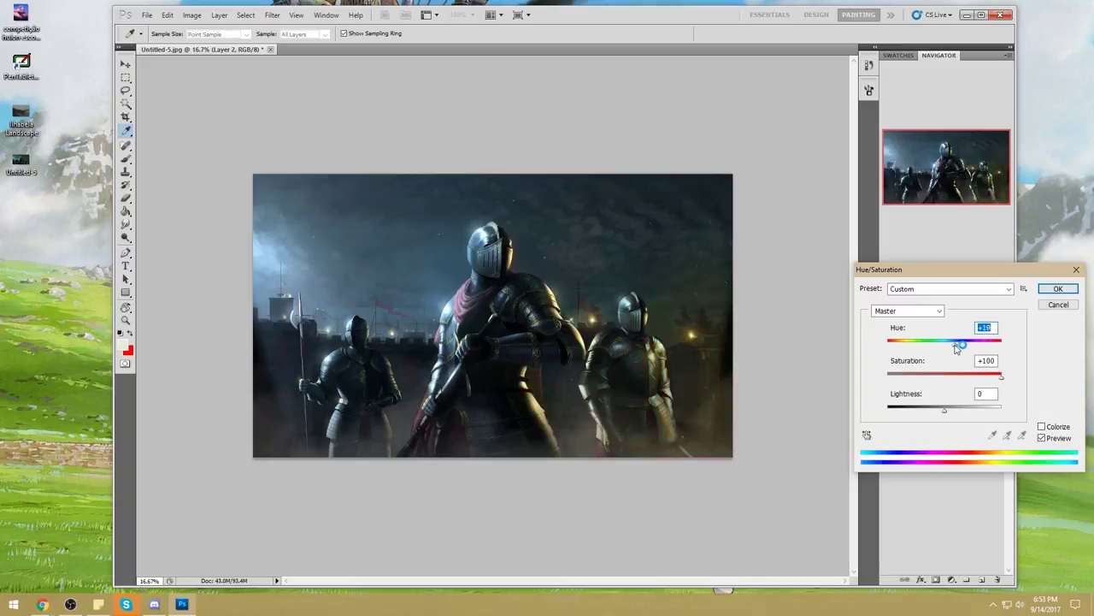
{"action": "type", "text": "0"}
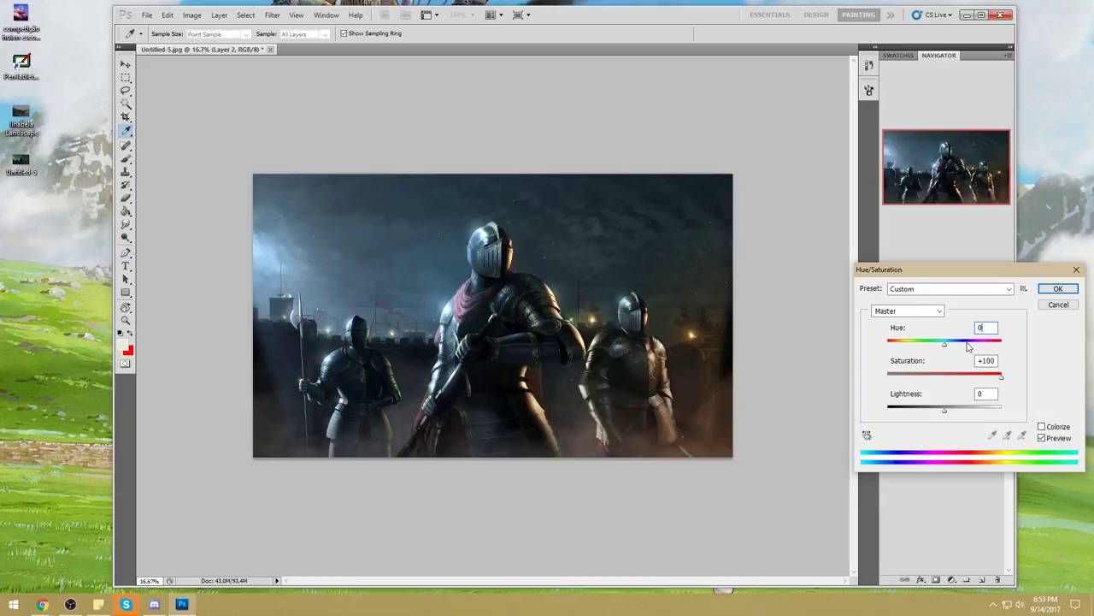
{"action": "mouse_move", "coordinate": [990, 344]}
{"action": "left_mouse_down"}
{"action": "mouse_move", "coordinate": [1007, 346]}
{"action": "mouse_move", "coordinate": [970, 350]}
{"action": "left_mouse_up"}
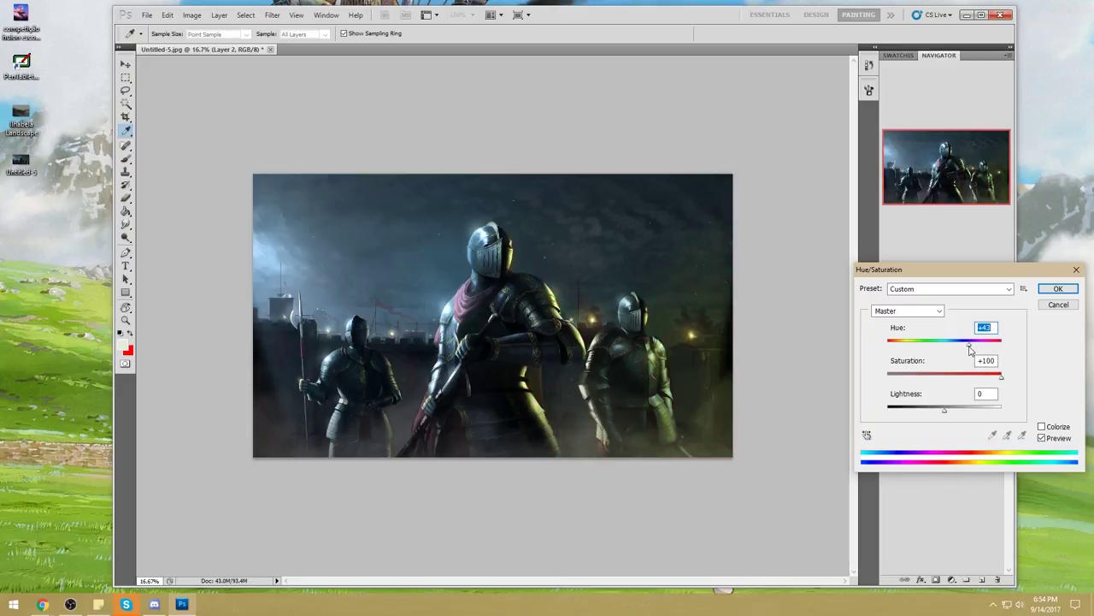
{"action": "type", "text": "0"}
{"action": "left_click_drag", "start_coordinate": [945, 347], "coordinate": [958, 349]}
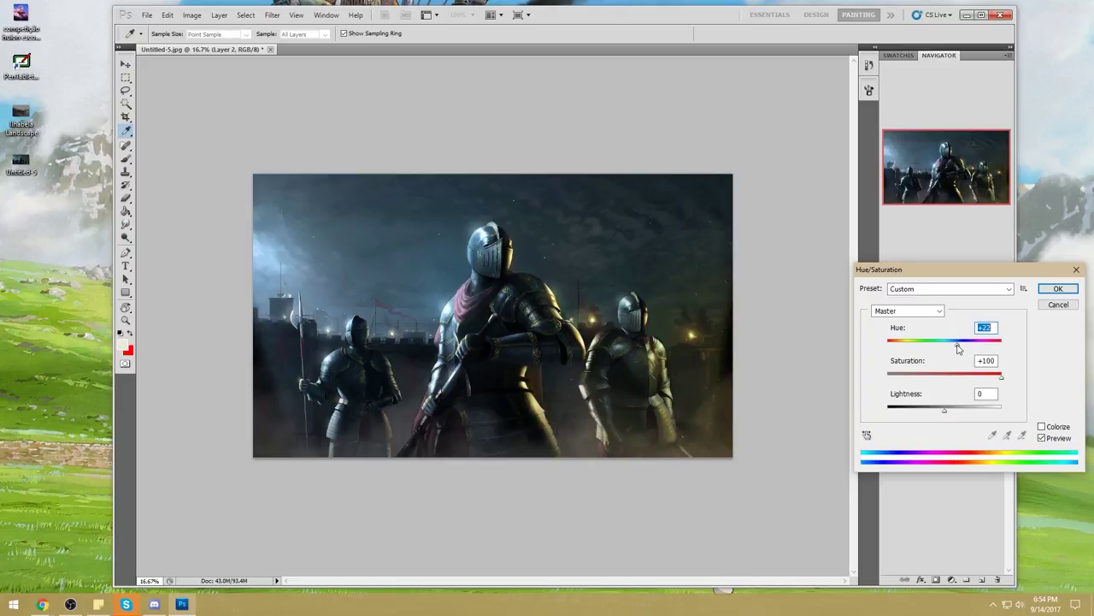
{"action": "left_click", "coordinate": [1058, 289]}
Duplicate the tint layer and adjust the copy's Hue/Saturation to hue +5 and saturation +66.
{"action": "right_click", "coordinate": [957, 402]}
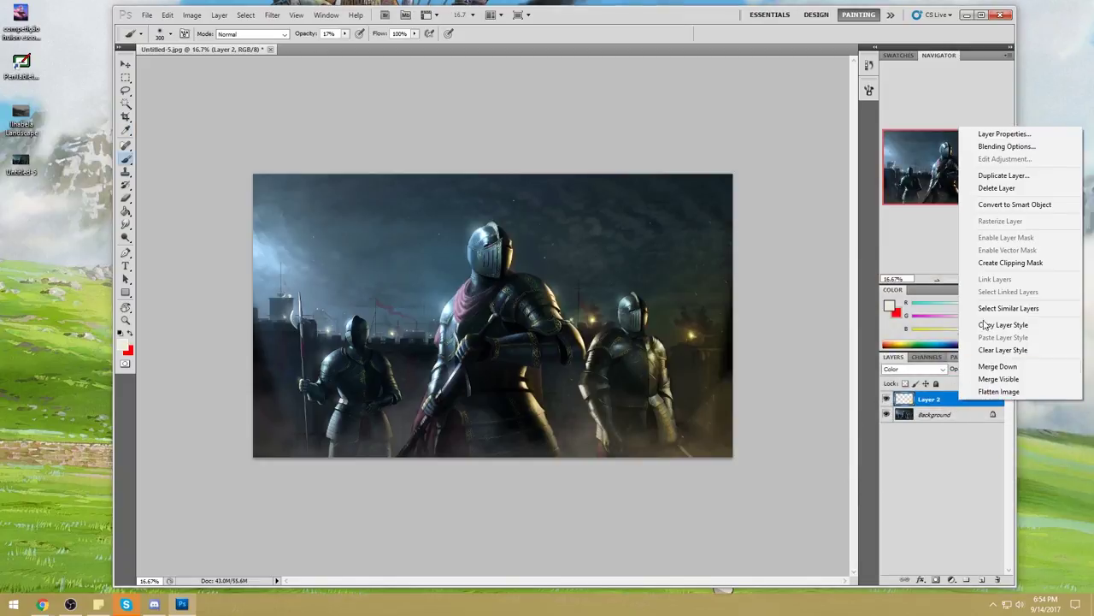
{"action": "left_click", "coordinate": [1026, 180]}
{"action": "left_click", "coordinate": [646, 187]}
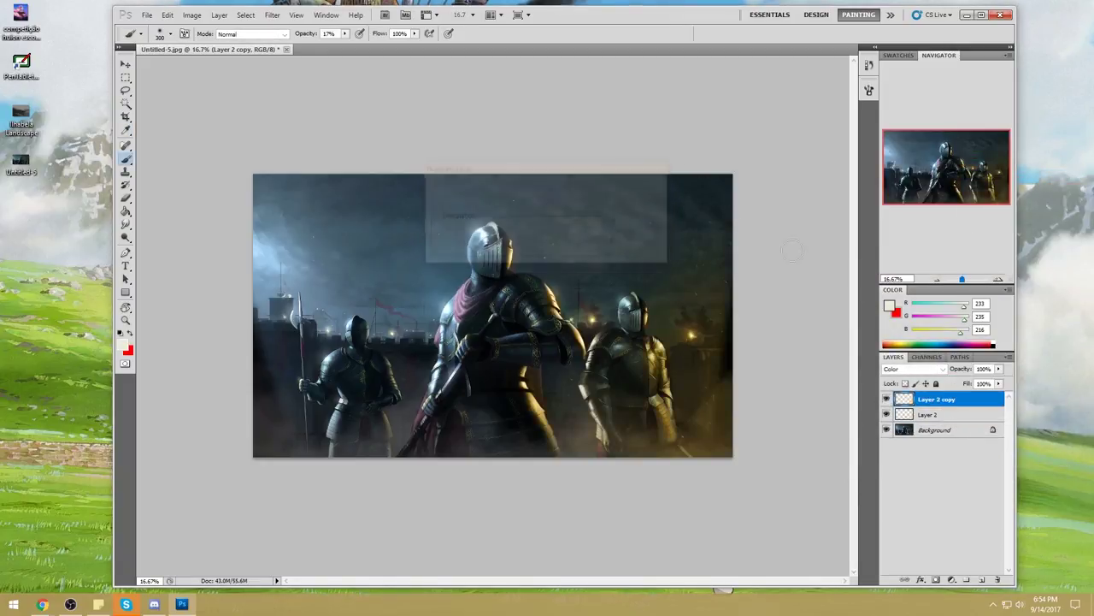
{"action": "key", "text": "ctrl+u"}
{"action": "left_click_drag", "start_coordinate": [949, 349], "coordinate": [1024, 349]}
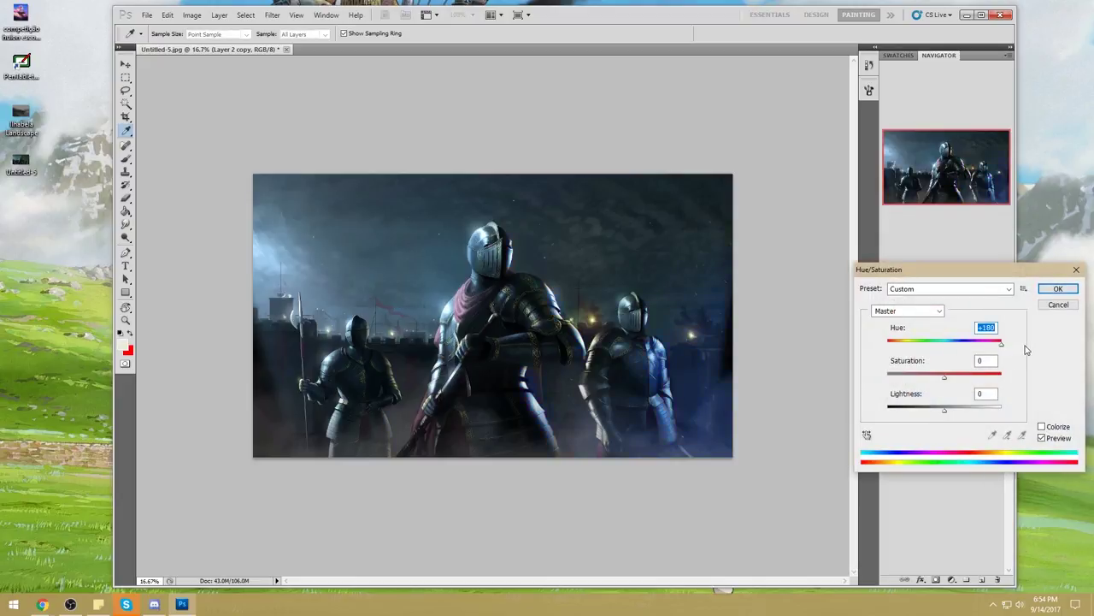
{"action": "left_click_drag", "start_coordinate": [946, 380], "coordinate": [983, 382]}
{"action": "left_click_drag", "start_coordinate": [1001, 345], "coordinate": [944, 356]}
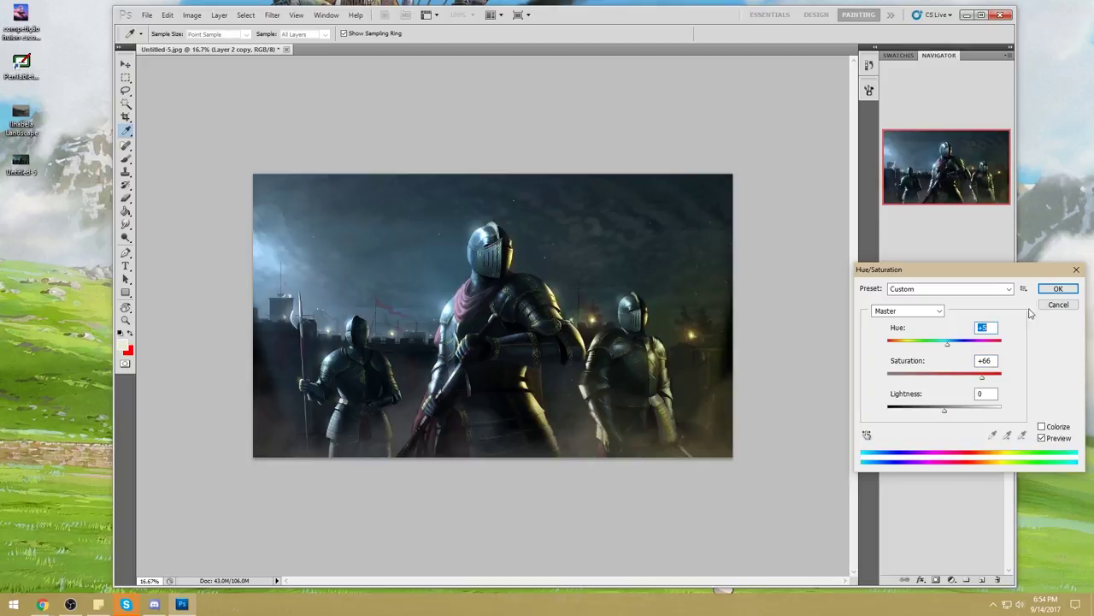
{"action": "left_click", "coordinate": [1057, 289]}
Compare the painting with each of the two tint layers hidden, and delete the original Layer 2, keeping its copy.
{"action": "left_click", "coordinate": [887, 413]}
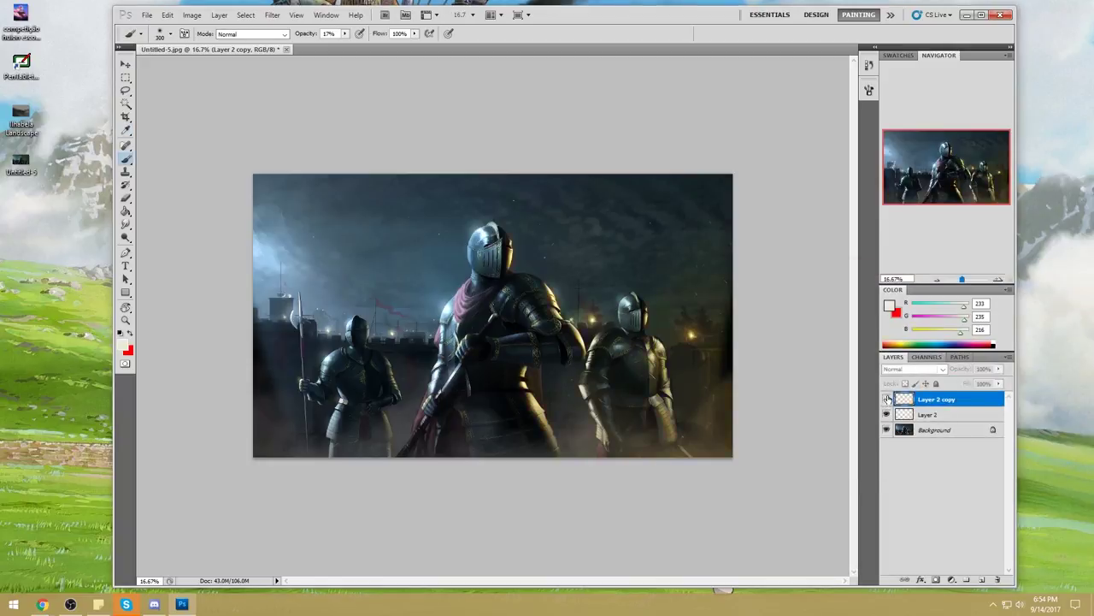
{"action": "left_click", "coordinate": [887, 399]}
{"action": "left_click", "coordinate": [887, 414]}
{"action": "left_click", "coordinate": [887, 399]}
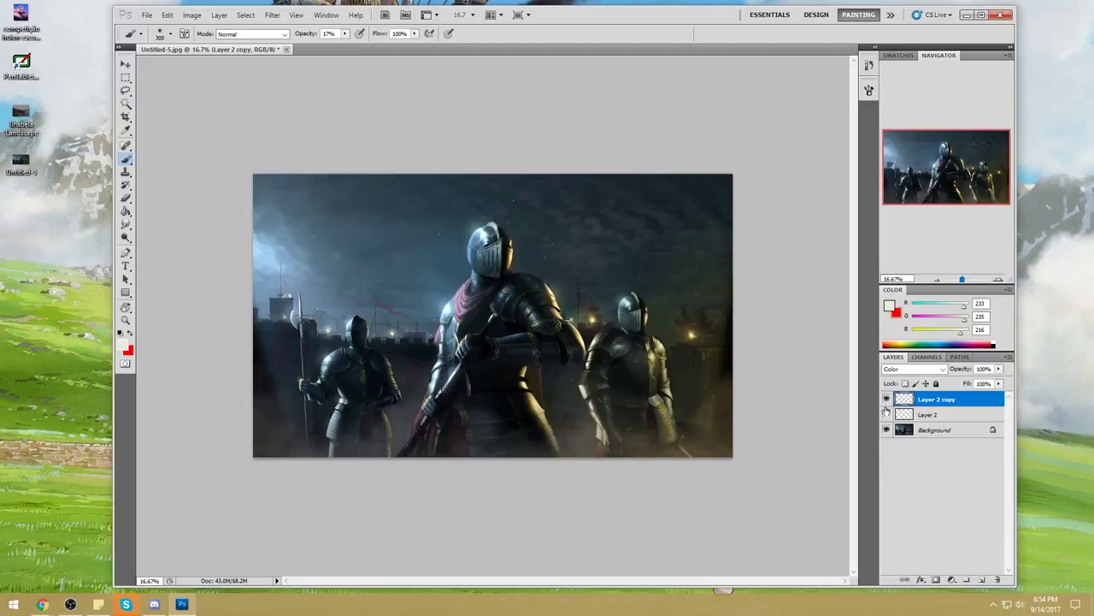
{"action": "left_click", "coordinate": [938, 416]}
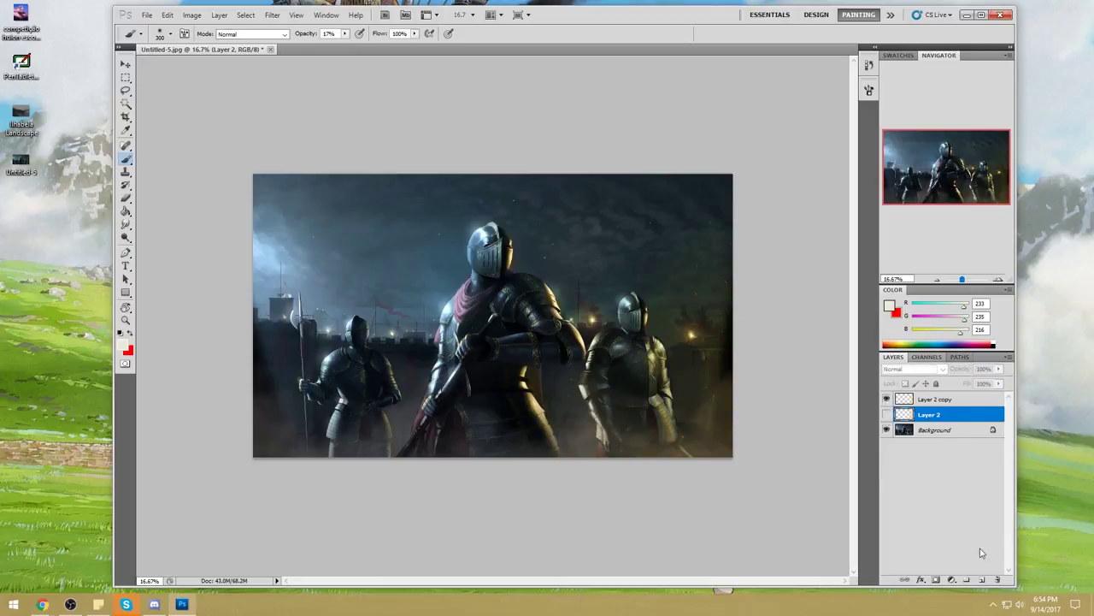
{"action": "left_click", "coordinate": [997, 579]}
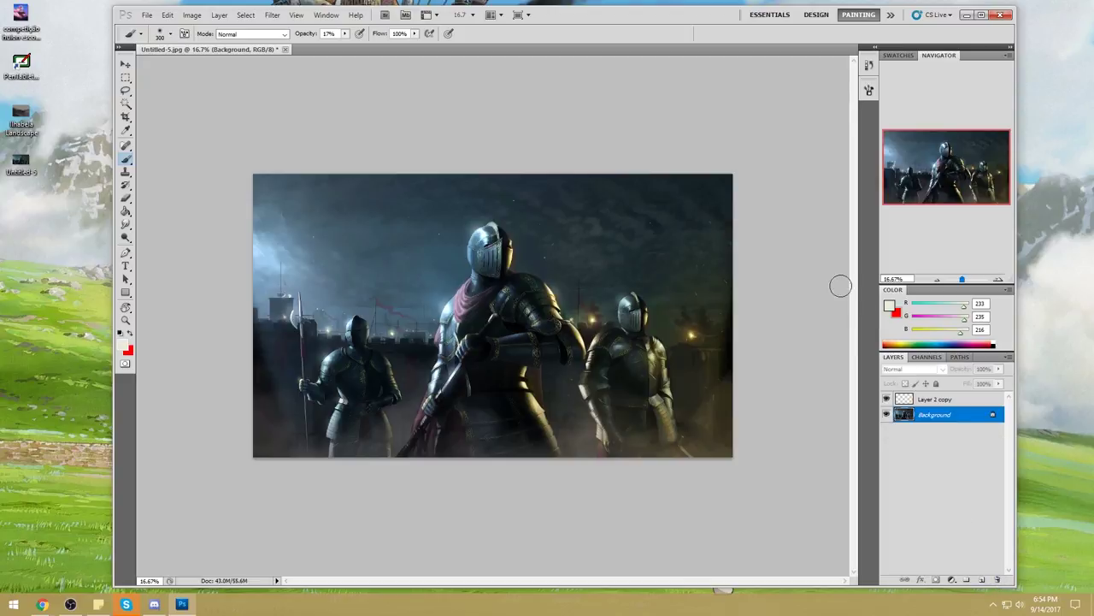
Maximize the window and compare the opening history snapshot with the latest edited state, finishing on the latest state.
{"action": "left_click", "coordinate": [981, 14]}
{"action": "left_click", "coordinate": [946, 60]}
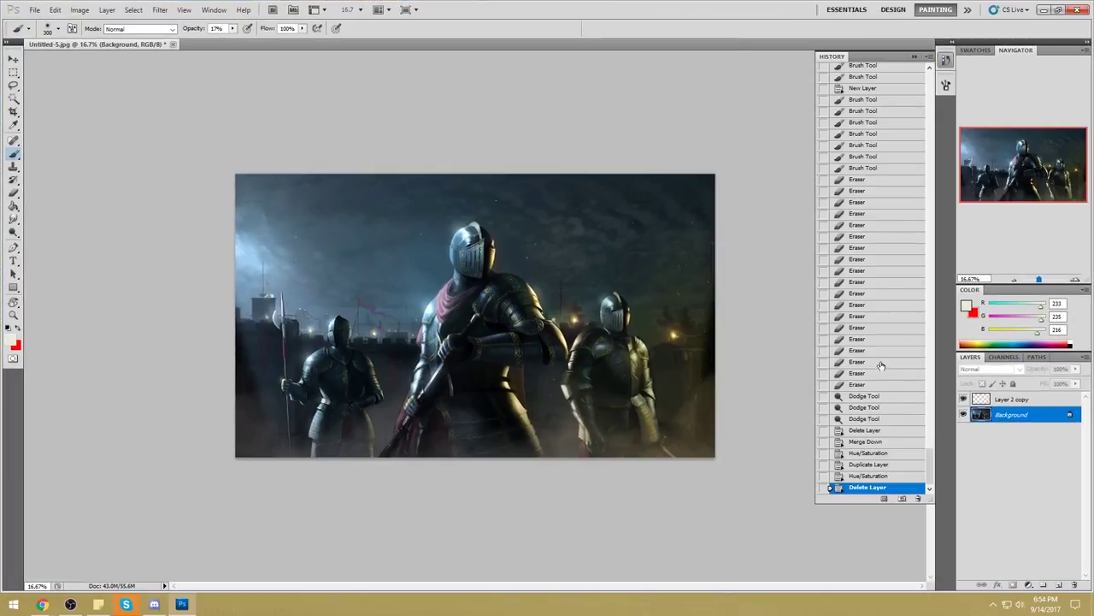
{"action": "mouse_move", "coordinate": [930, 466]}
{"action": "left_mouse_down"}
{"action": "mouse_move", "coordinate": [912, 76]}
{"action": "mouse_move", "coordinate": [931, 120]}
{"action": "mouse_move", "coordinate": [928, 355]}
{"action": "mouse_move", "coordinate": [908, 434]}
{"action": "mouse_move", "coordinate": [918, 477]}
{"action": "left_mouse_up"}
{"action": "left_click", "coordinate": [911, 72]}
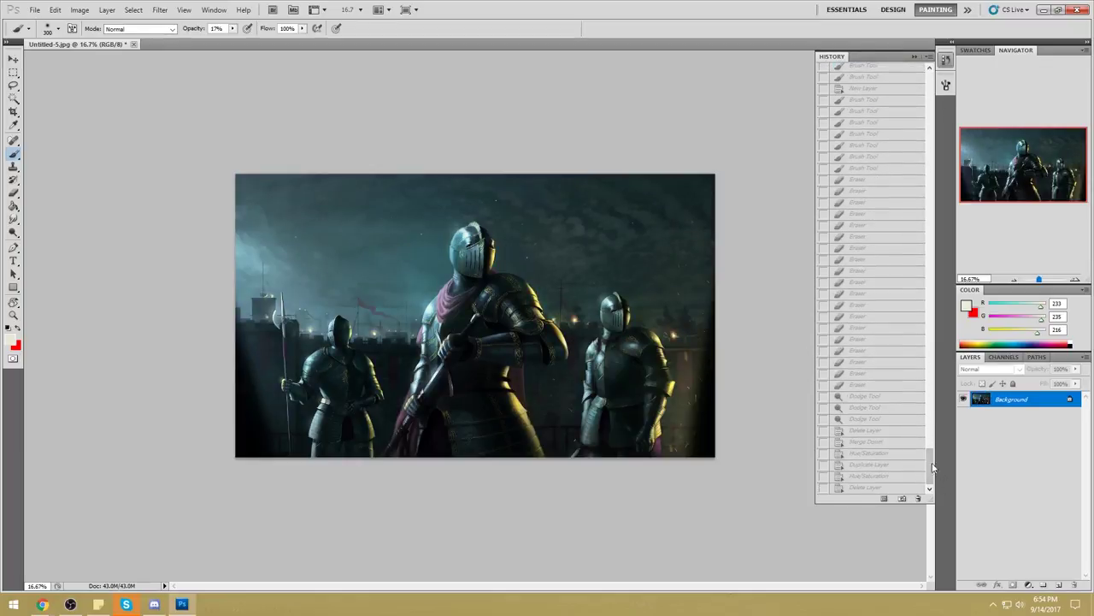
{"action": "left_click", "coordinate": [868, 487]}
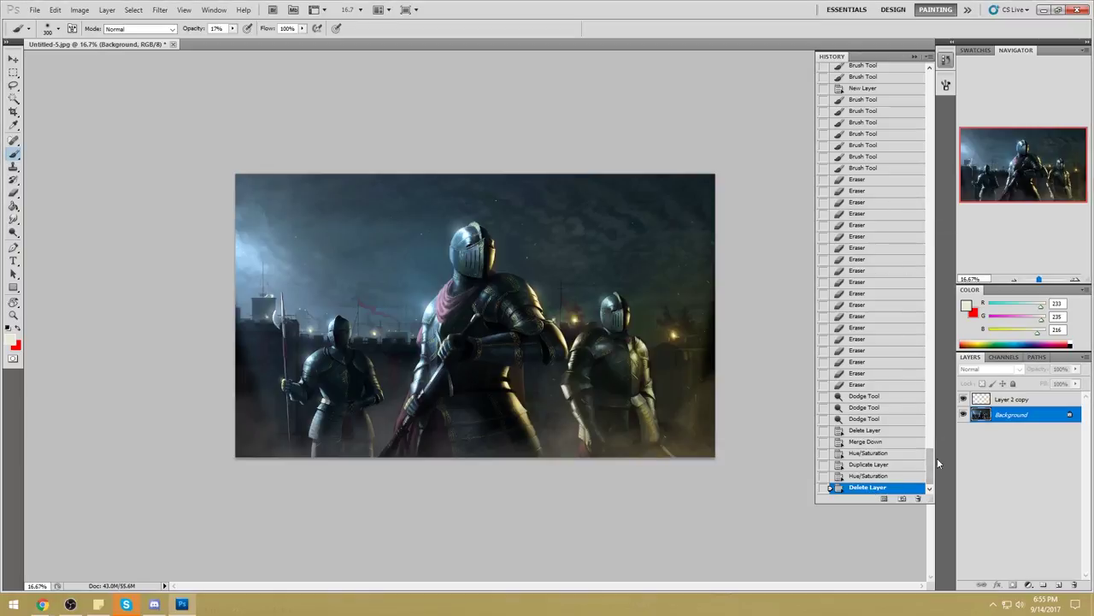
{"action": "scroll", "coordinate": [921, 423], "scroll_direction": "up", "scroll_amount": 9}
{"action": "scroll", "coordinate": [921, 423], "scroll_direction": "up", "scroll_amount": 10}
{"action": "left_click", "coordinate": [893, 72]}
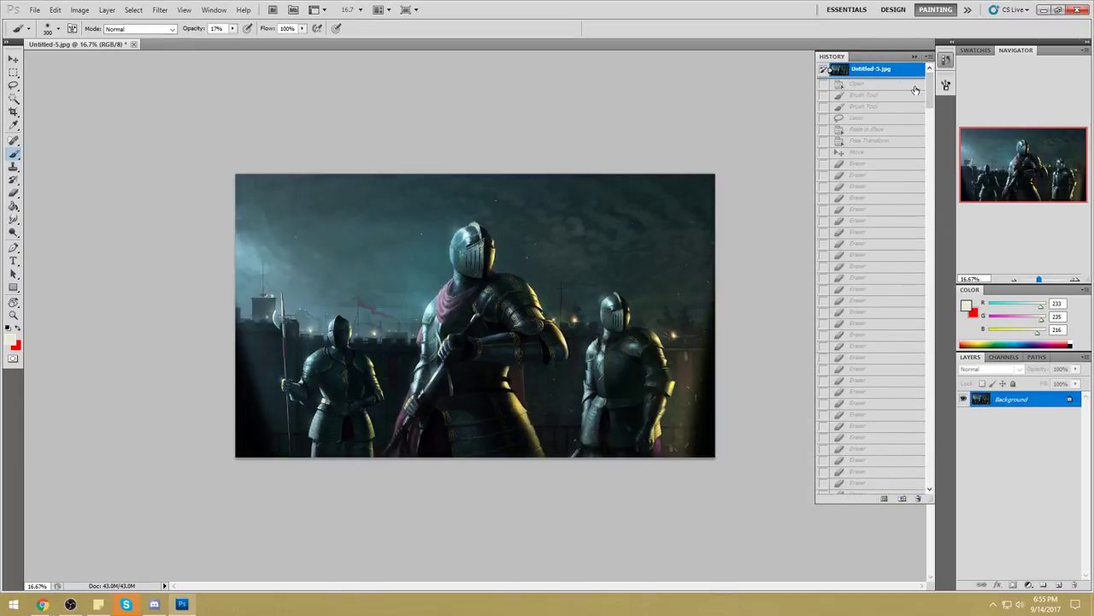
{"action": "left_click_drag", "start_coordinate": [929, 86], "coordinate": [931, 466]}
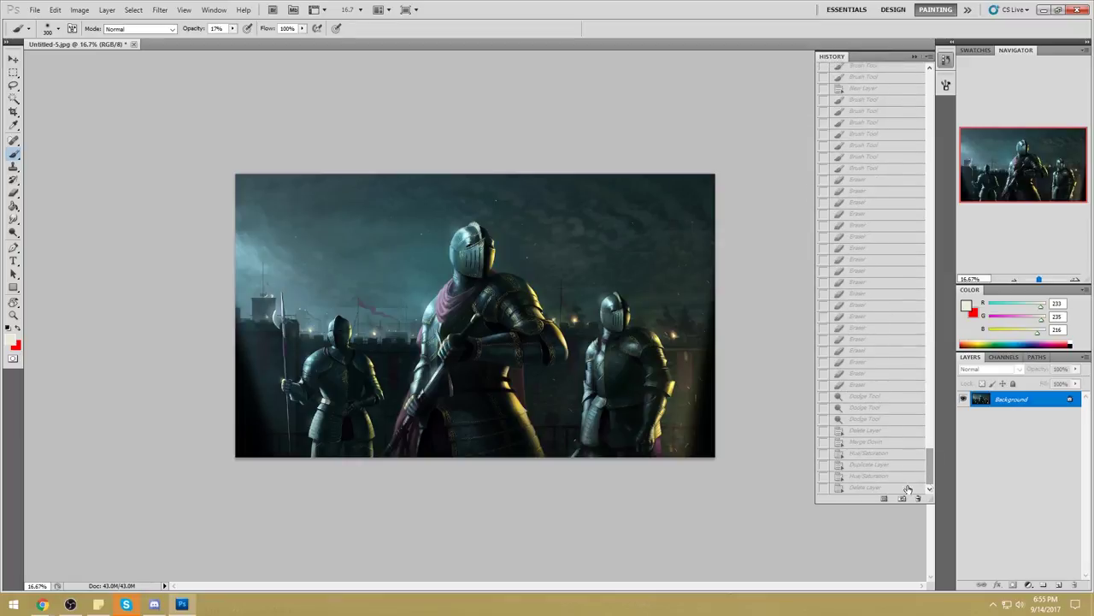
{"action": "left_click", "coordinate": [860, 487]}
{"action": "left_click", "coordinate": [914, 57]}
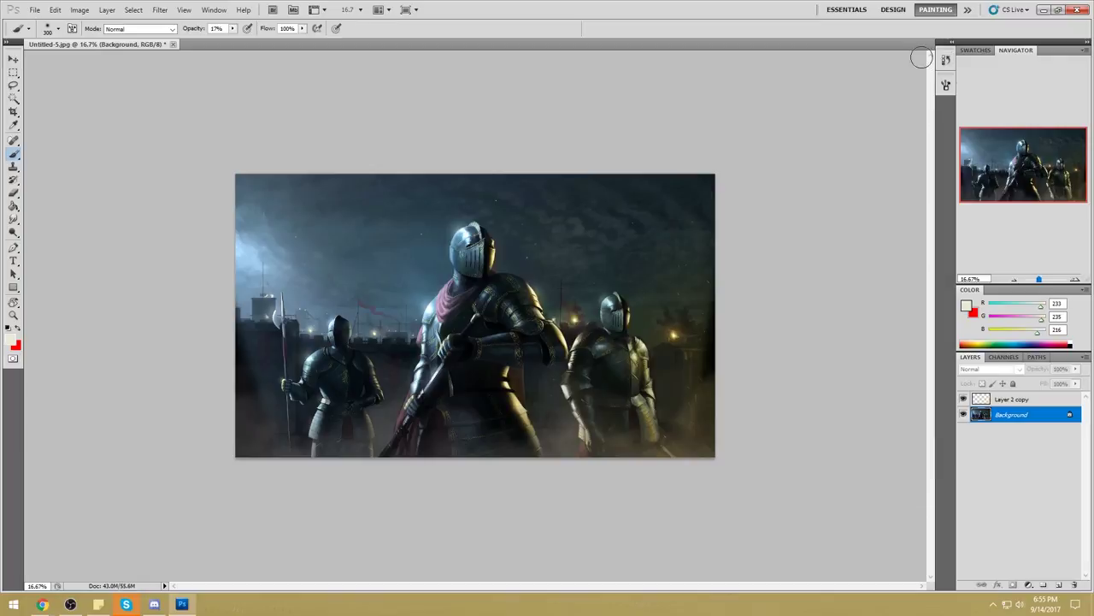
Set the saturation of Layer 2 copy to -100 with Hue/Saturation and merge it down into the background.
{"action": "left_click", "coordinate": [1026, 400]}
{"action": "key", "text": "ctrl+u"}
{"action": "left_click_drag", "start_coordinate": [944, 374], "coordinate": [842, 389]}
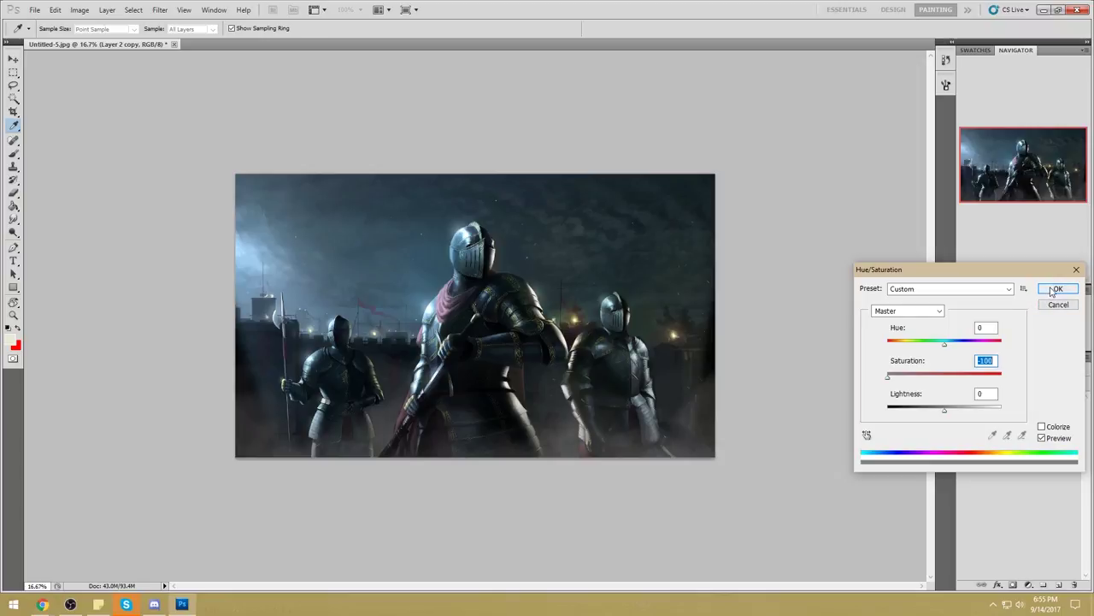
{"action": "left_click", "coordinate": [1055, 289]}
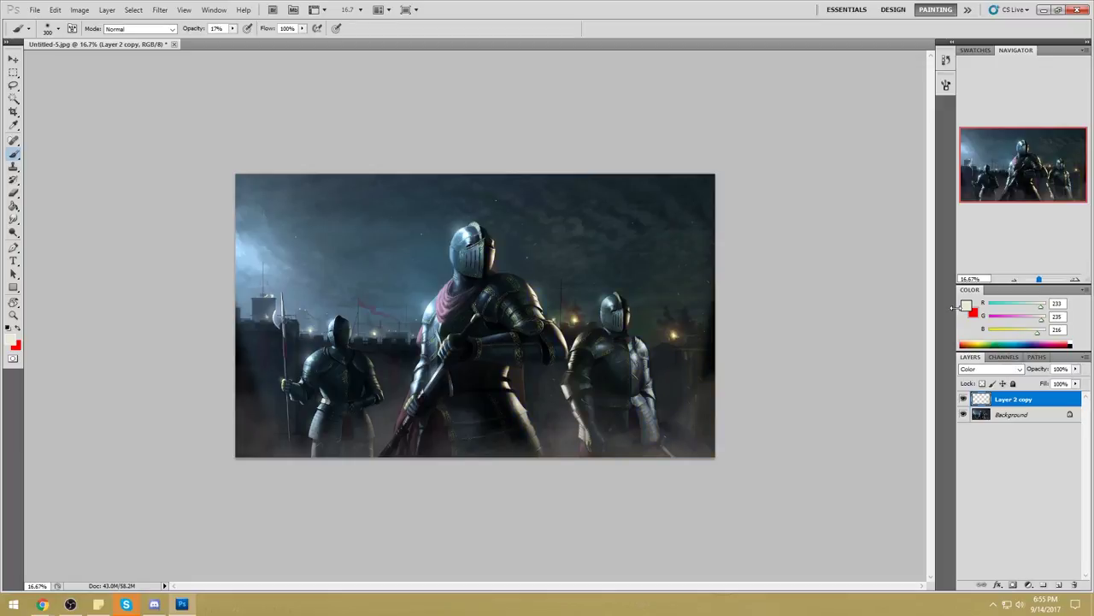
{"action": "right_click", "coordinate": [1045, 404]}
{"action": "left_click", "coordinate": [1031, 369]}
Copy the whole edited painting and paste it in place as a new layer over the restored original snapshot.
{"action": "key", "text": "ctrl+a"}
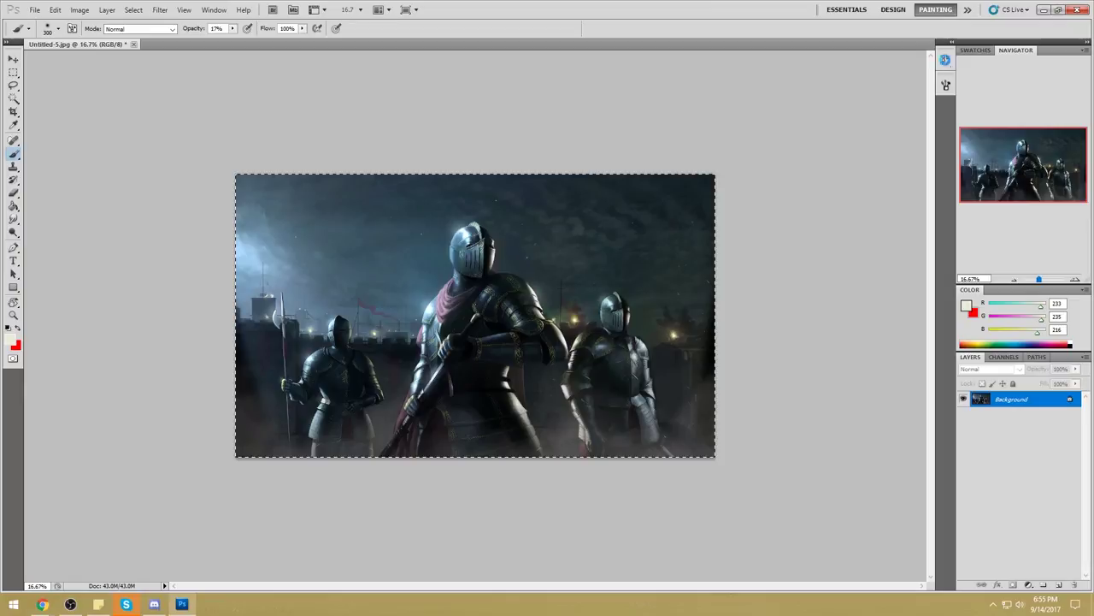
{"action": "left_click", "coordinate": [948, 59]}
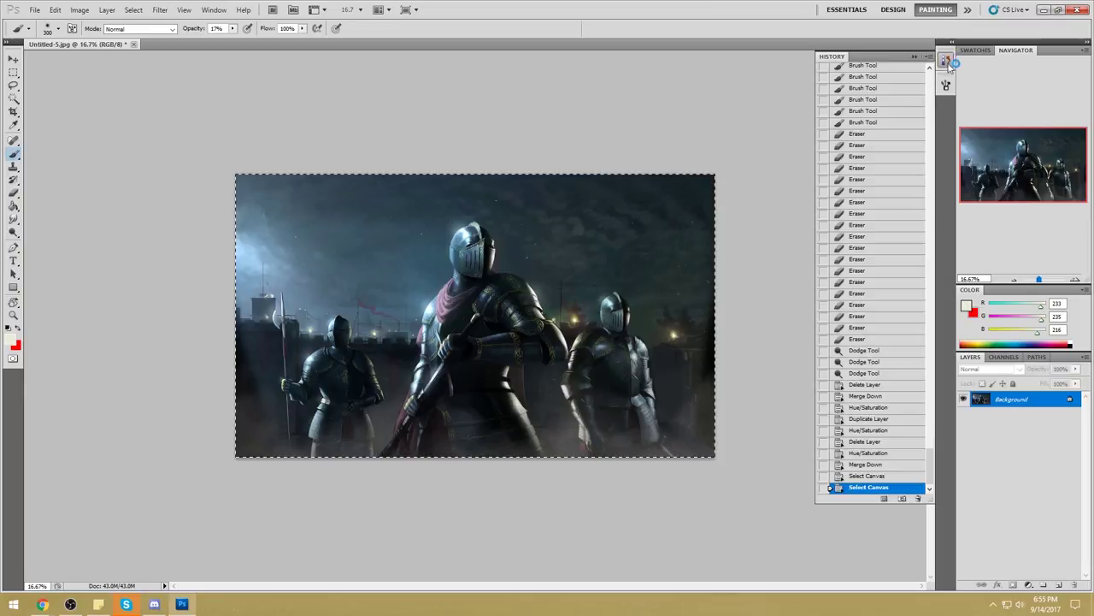
{"action": "mouse_move", "coordinate": [931, 470]}
{"action": "left_mouse_down"}
{"action": "mouse_move", "coordinate": [917, 329]}
{"action": "mouse_move", "coordinate": [930, 69]}
{"action": "left_mouse_up"}
{"action": "left_click", "coordinate": [907, 72]}
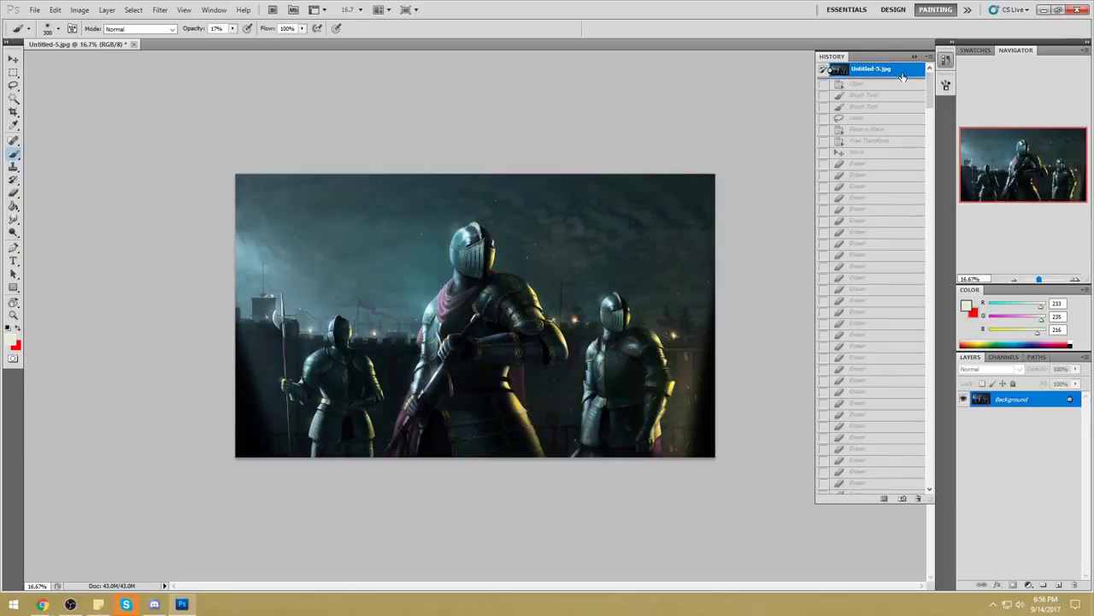
{"action": "key", "text": "ctrl+shift+v"}
{"action": "left_click", "coordinate": [915, 56]}
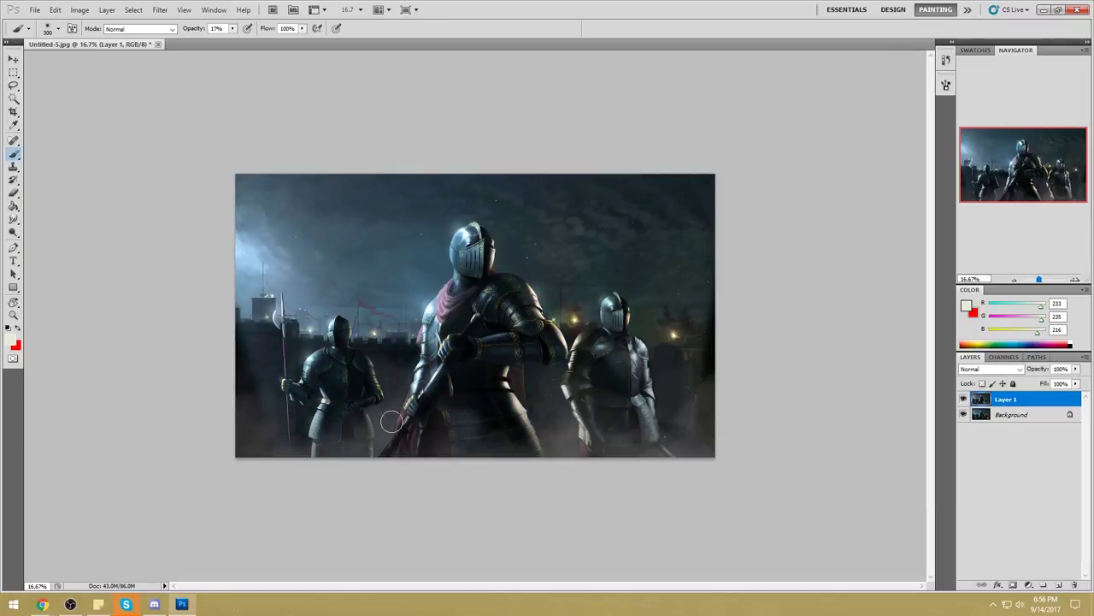
Toggle the pasted layer's visibility to compare the edited painting with the original, leaving it shown.
{"action": "left_click", "coordinate": [964, 399]}
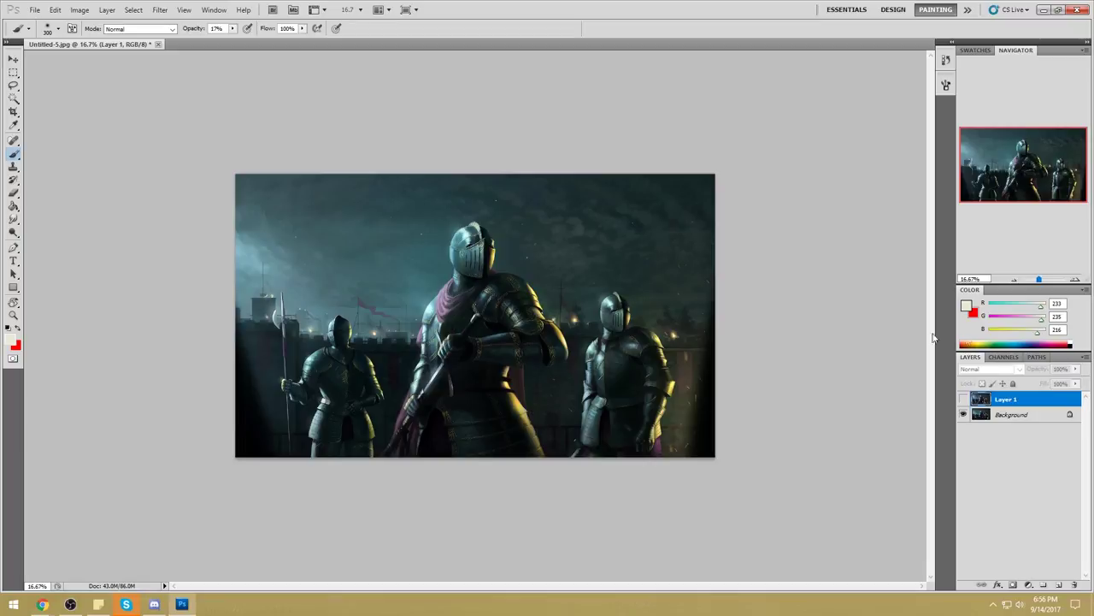
{"action": "left_click", "coordinate": [964, 399]}
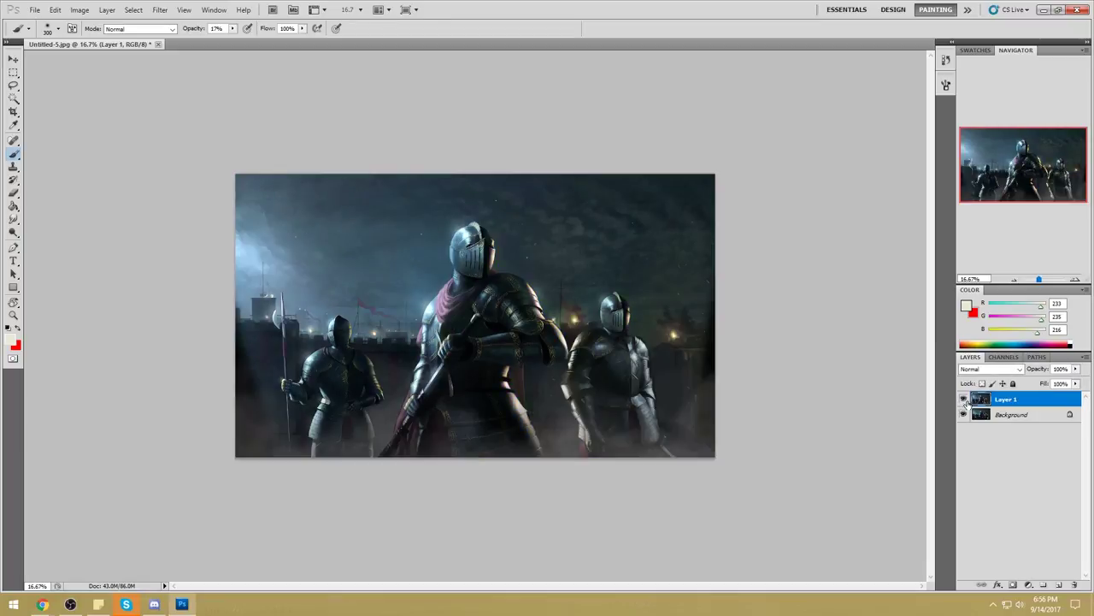
{"action": "left_click", "coordinate": [964, 400]}
{"action": "left_click", "coordinate": [964, 401]}
Try horizontal brush strokes across the painting's lower edge, first at size 300 and again at size 50, and undo both.
{"action": "left_click_drag", "start_coordinate": [736, 445], "coordinate": [176, 463]}
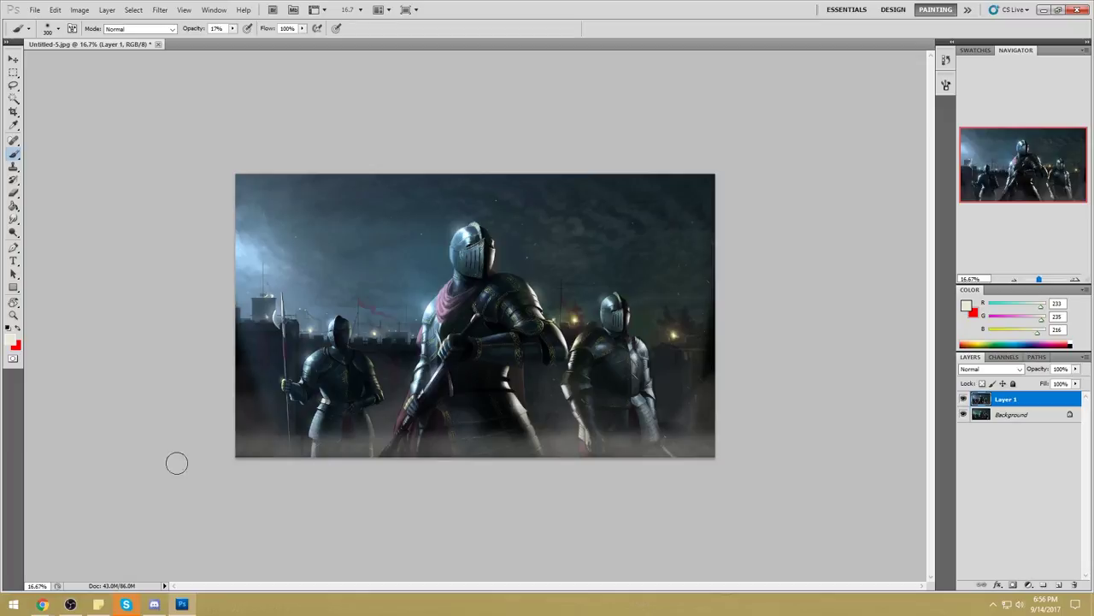
{"action": "key", "text": "bracketleft"}
{"action": "key", "text": "bracketleft"}
{"action": "key", "text": "bracketleft"}
{"action": "key", "text": "bracketleft"}
{"action": "key", "text": "bracketleft"}
{"action": "key", "text": "bracketleft"}
{"action": "key", "text": "bracketleft"}
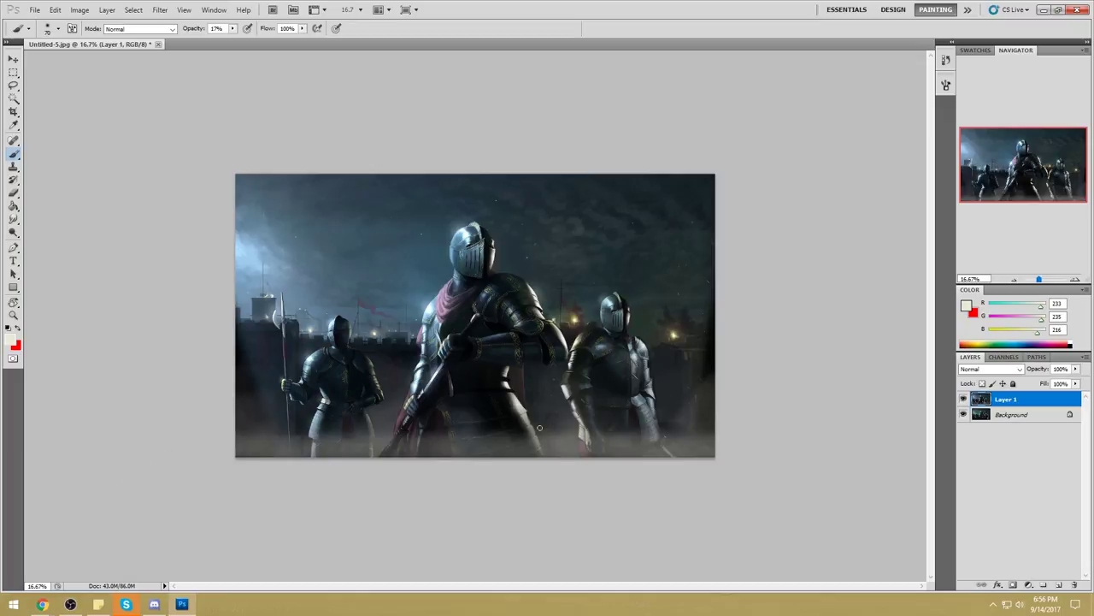
{"action": "key", "text": "ctrl+z"}
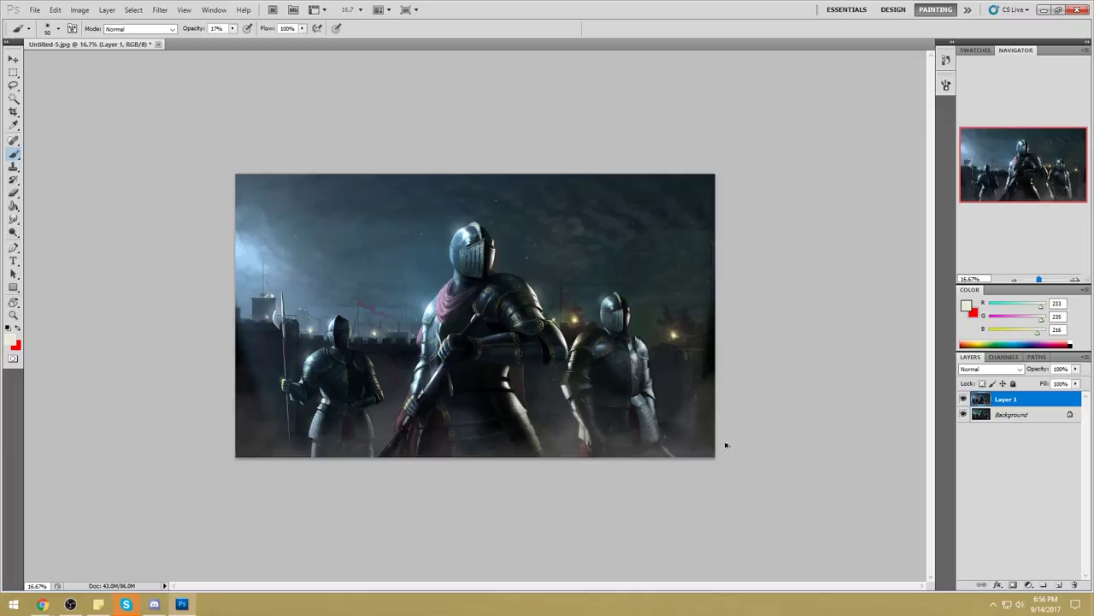
{"action": "left_click_drag", "start_coordinate": [716, 446], "coordinate": [233, 446]}
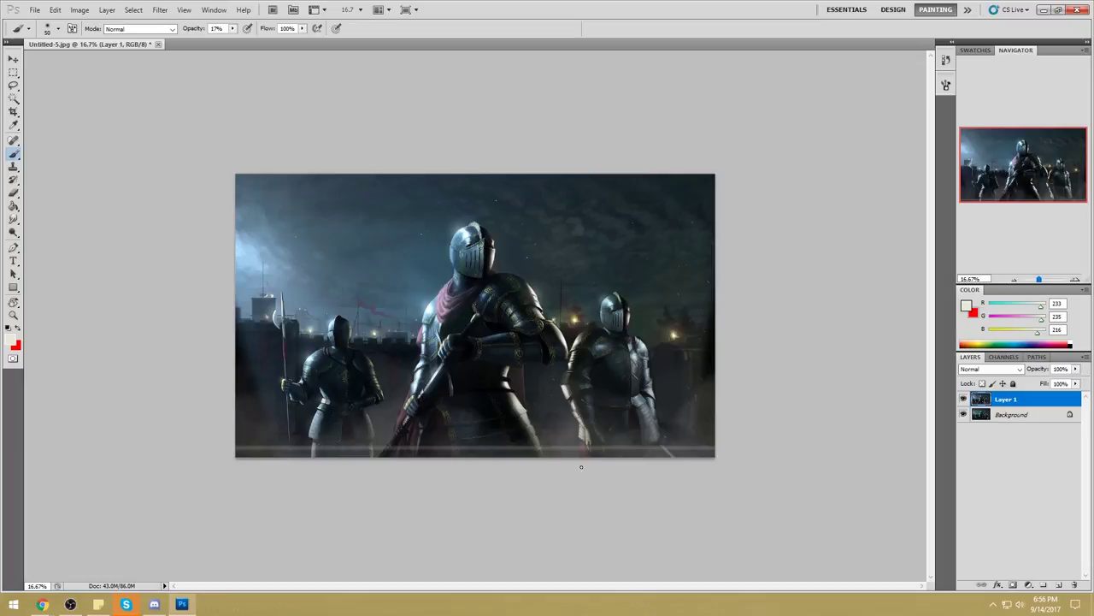
{"action": "key", "text": "ctrl+z"}
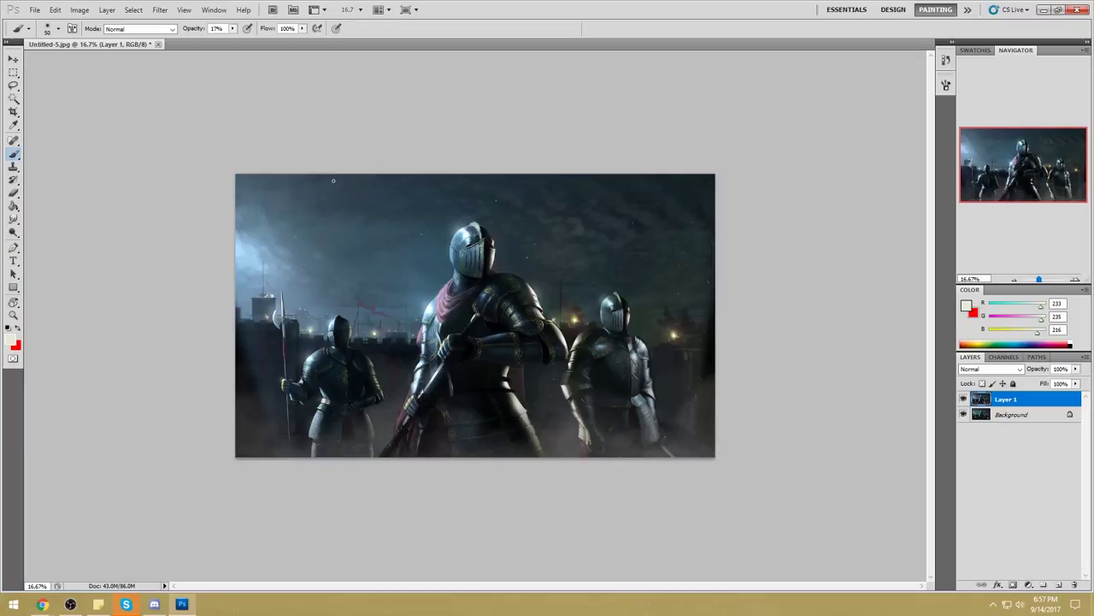
Try roughly vertical brush strokes running from the sky down through the side knights, and undo them all.
{"action": "mouse_move", "coordinate": [350, 183]}
{"action": "left_mouse_down"}
{"action": "mouse_move", "coordinate": [291, 216]}
{"action": "mouse_move", "coordinate": [332, 182]}
{"action": "mouse_move", "coordinate": [379, 326]}
{"action": "mouse_move", "coordinate": [376, 456]}
{"action": "left_mouse_up"}
{"action": "mouse_move", "coordinate": [301, 206]}
{"action": "left_mouse_down"}
{"action": "mouse_move", "coordinate": [286, 357]}
{"action": "mouse_move", "coordinate": [309, 457]}
{"action": "left_mouse_up"}
{"action": "mouse_move", "coordinate": [613, 207]}
{"action": "left_mouse_down"}
{"action": "mouse_move", "coordinate": [583, 249]}
{"action": "mouse_move", "coordinate": [623, 197]}
{"action": "mouse_move", "coordinate": [673, 402]}
{"action": "mouse_move", "coordinate": [668, 452]}
{"action": "mouse_move", "coordinate": [597, 430]}
{"action": "mouse_move", "coordinate": [598, 456]}
{"action": "left_mouse_up"}
{"action": "key", "text": "ctrl+alt+z"}
{"action": "key", "text": "ctrl+alt+z"}
{"action": "key", "text": "ctrl+alt+z"}
{"action": "key", "text": "ctrl+alt+z"}
{"action": "key", "text": "ctrl+alt+z"}
{"action": "key", "text": "ctrl+alt+z"}
Lasso loosely around the central knight and copy the selection to a new layer.
{"action": "key", "text": "l"}
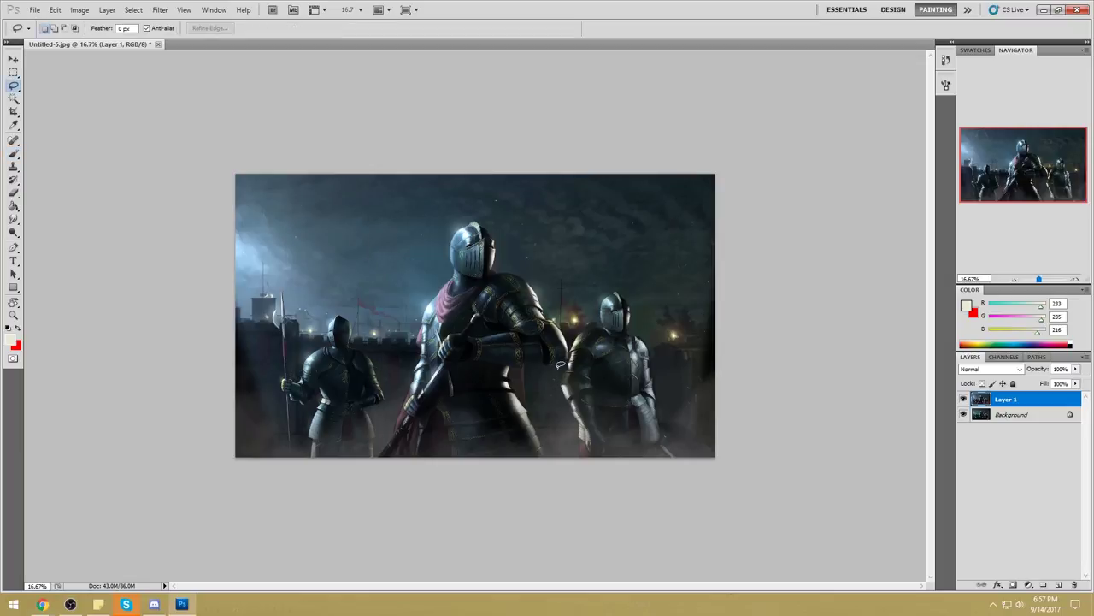
{"action": "mouse_move", "coordinate": [554, 323]}
{"action": "left_mouse_down"}
{"action": "mouse_move", "coordinate": [515, 242]}
{"action": "mouse_move", "coordinate": [428, 295]}
{"action": "left_mouse_up"}
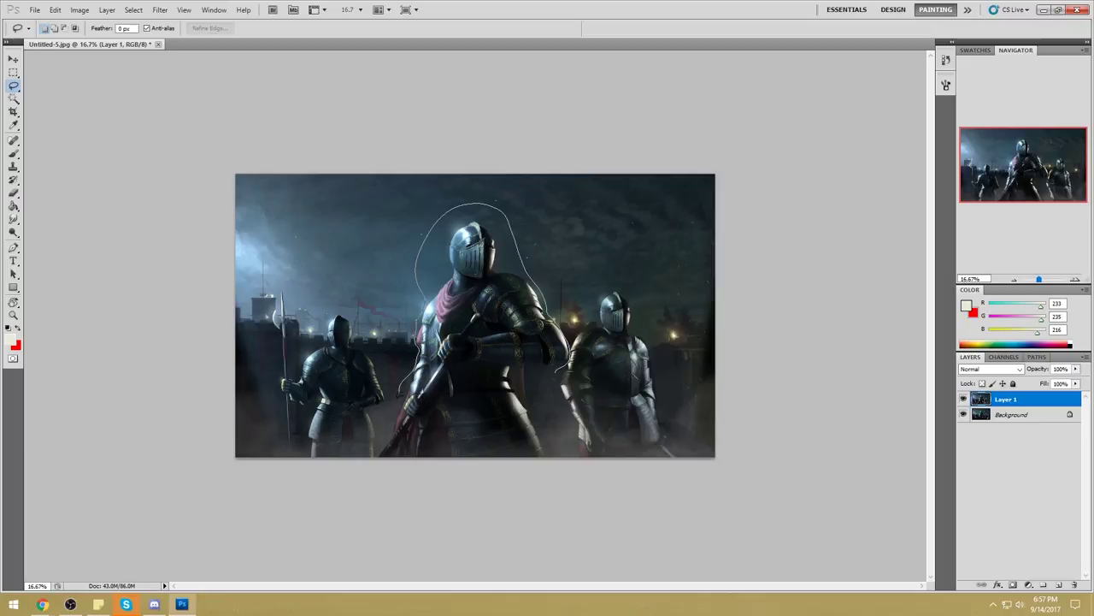
{"action": "mouse_move", "coordinate": [382, 452]}
{"action": "left_mouse_down"}
{"action": "mouse_move", "coordinate": [578, 496]}
{"action": "mouse_move", "coordinate": [569, 466]}
{"action": "left_mouse_up"}
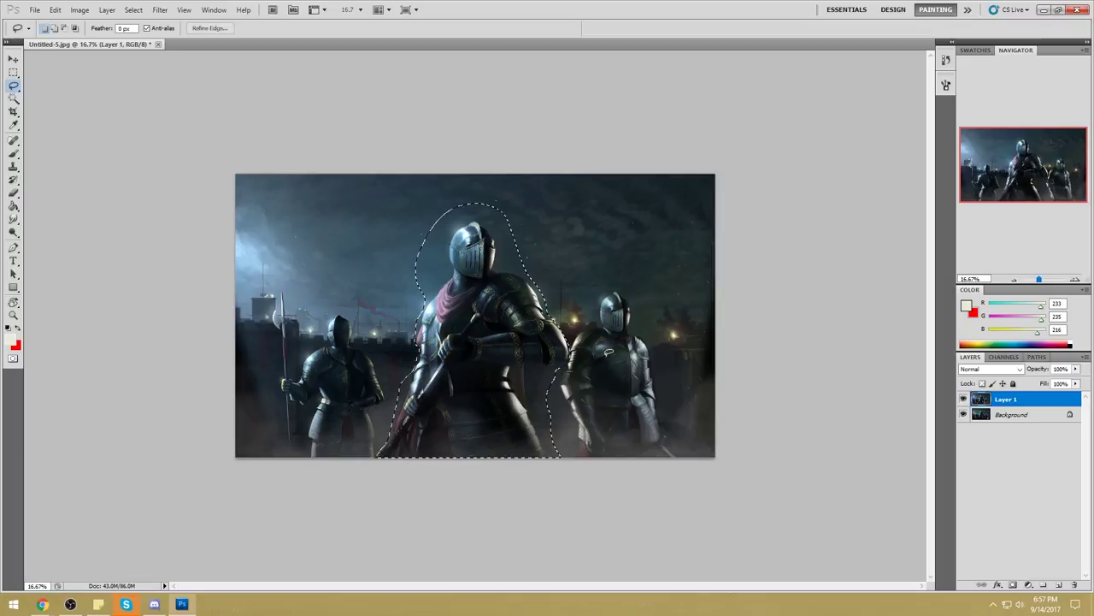
{"action": "key", "text": "ctrl+j"}
Scale the copied central knight to 116.74% with Free Transform and shift him up toward the left knight.
{"action": "key", "text": "ctrl+t"}
{"action": "left_click_drag", "start_coordinate": [570, 204], "coordinate": [608, 164]}
{"action": "left_click_drag", "start_coordinate": [526, 304], "coordinate": [490, 272]}
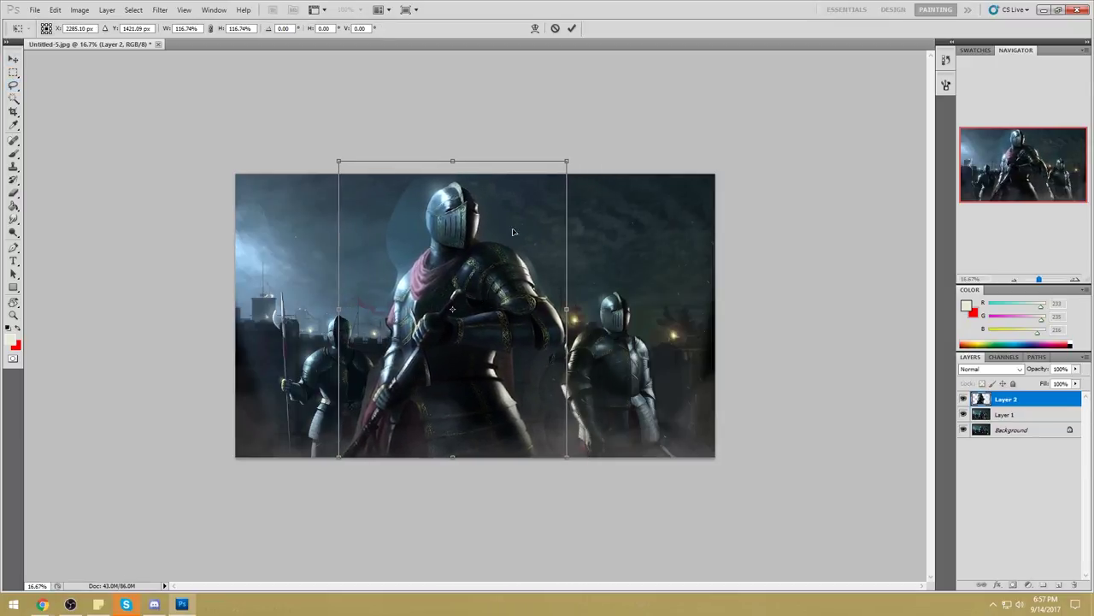
{"action": "left_click", "coordinate": [572, 29]}
Select the leftover sky to the left of the enlarged knight's helmet using the Magic Wand with tolerance 30.
{"action": "left_click", "coordinate": [13, 98]}
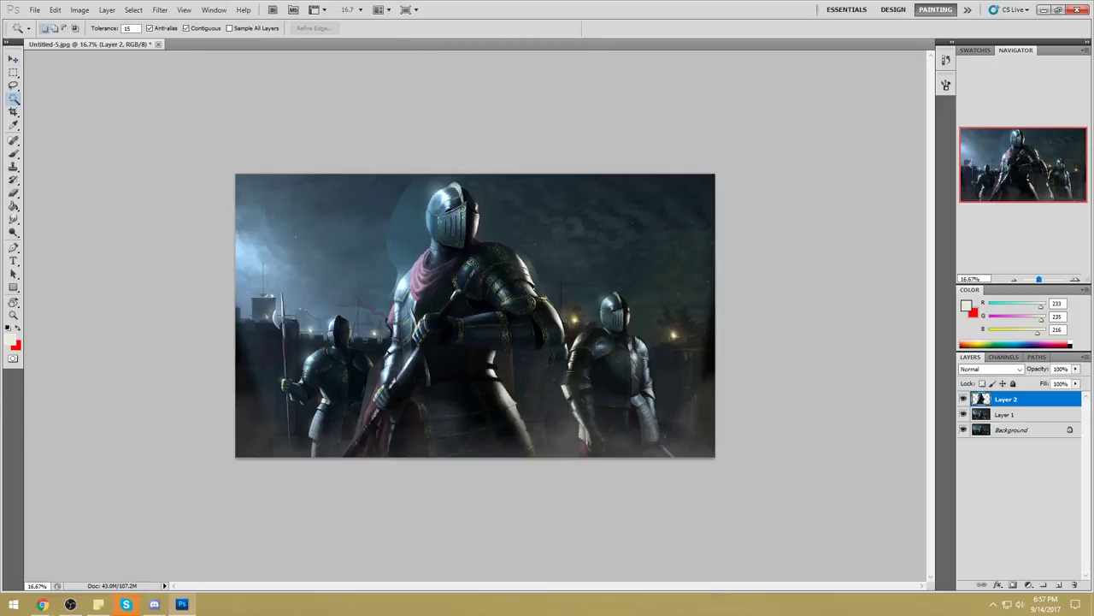
{"action": "left_click", "coordinate": [373, 396]}
{"action": "left_click", "coordinate": [366, 418]}
{"action": "left_click", "coordinate": [411, 266]}
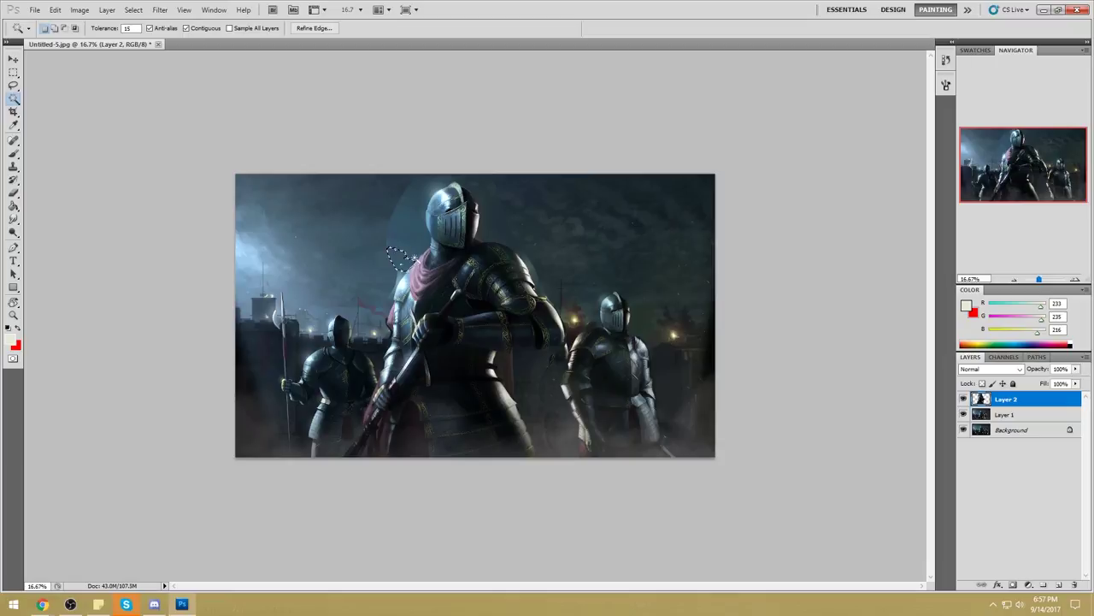
{"action": "left_click_drag", "start_coordinate": [138, 28], "coordinate": [112, 44]}
{"action": "type", "text": "30"}
{"action": "left_click", "coordinate": [399, 250]}
{"action": "left_click", "coordinate": [399, 249]}
Refine the selection along the helmet's left edge with the Lasso and clear the leftover sky there from Layer 2.
{"action": "key", "text": "l"}
{"action": "key", "text": "alt"}
{"action": "key", "text": "shift"}
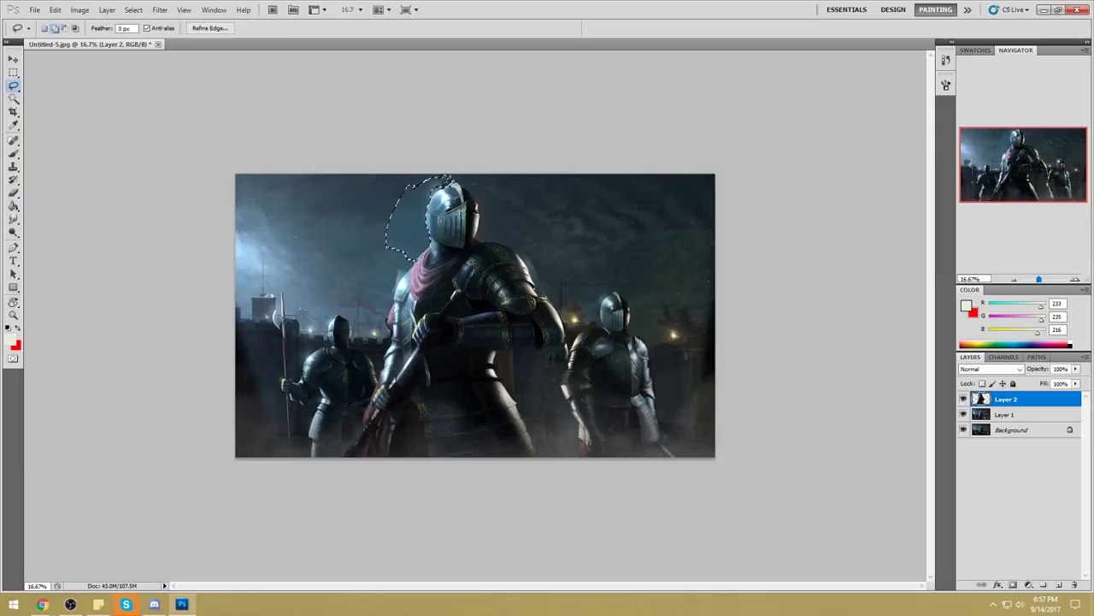
{"action": "mouse_move", "coordinate": [428, 201]}
{"action": "left_mouse_down"}
{"action": "mouse_move", "coordinate": [427, 243]}
{"action": "mouse_move", "coordinate": [437, 191]}
{"action": "left_mouse_up"}
{"action": "left_click_drag", "start_coordinate": [435, 183], "coordinate": [466, 162]}
{"action": "left_click", "coordinate": [13, 99]}
{"action": "key", "text": "ctrl+d"}
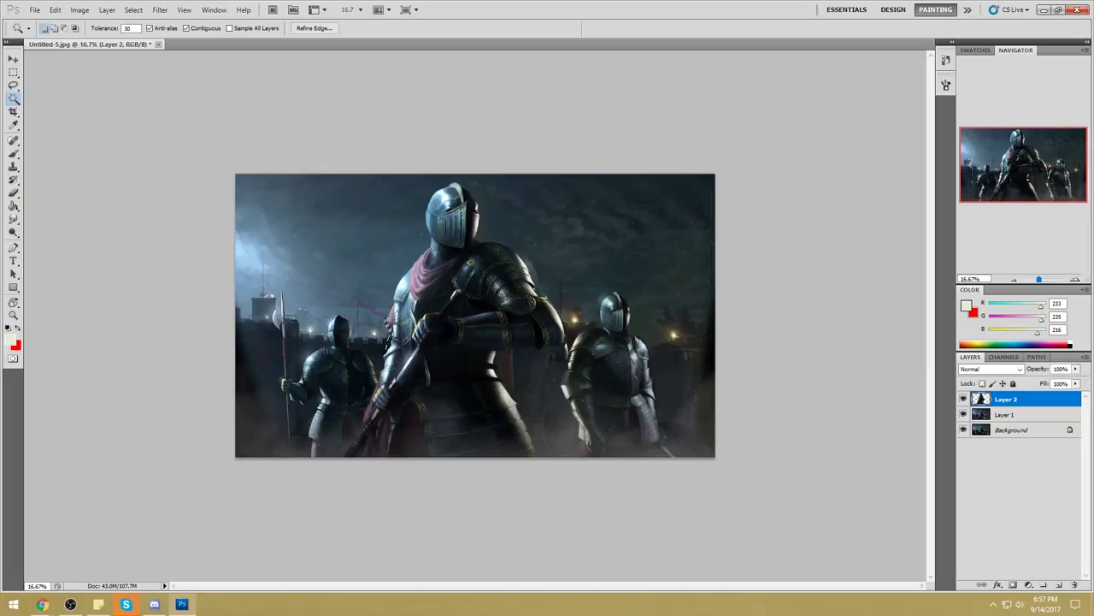
Select the leftover sky right of the helmet, refine it along the helmet and shoulder with the Lasso, and clear it from Layer 2.
{"action": "left_click", "coordinate": [530, 266]}
{"action": "left_click", "coordinate": [520, 254]}
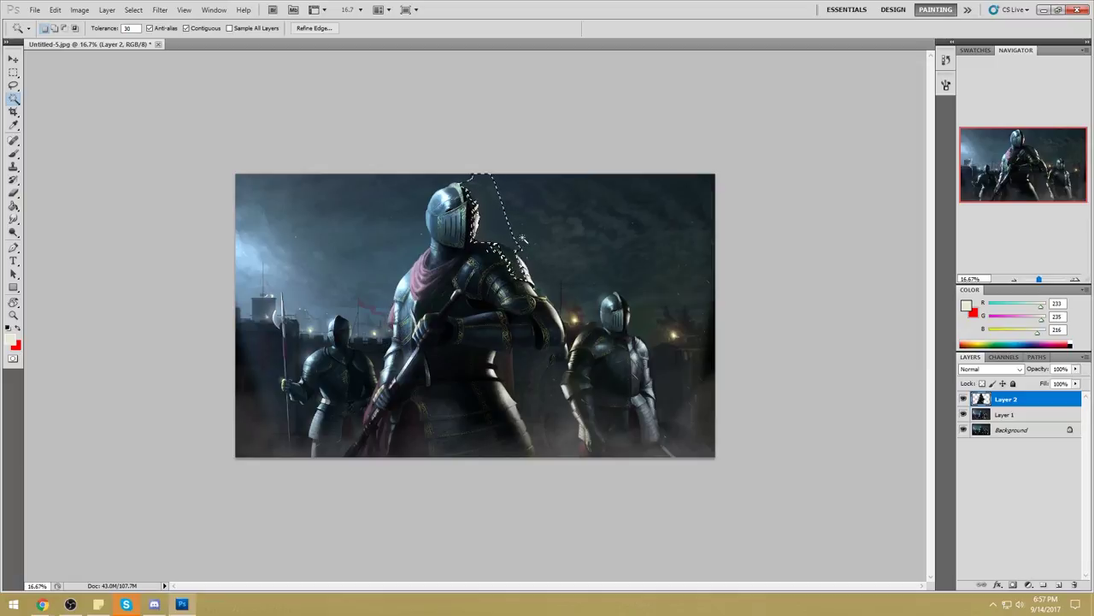
{"action": "key", "text": "l"}
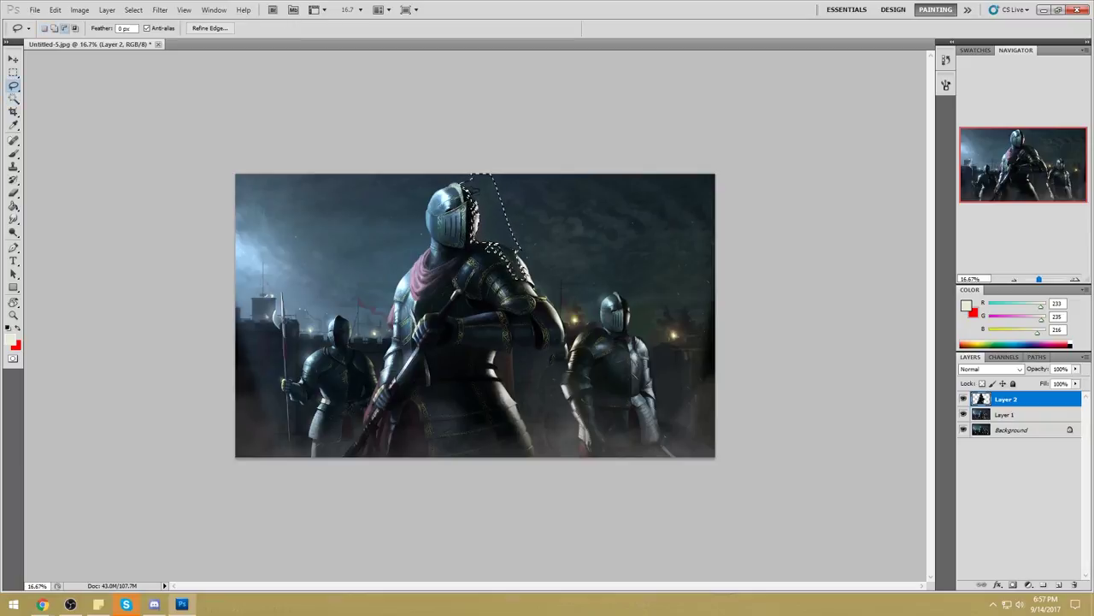
{"action": "left_click_drag", "start_coordinate": [481, 220], "coordinate": [470, 187]}
{"action": "left_click_drag", "start_coordinate": [520, 274], "coordinate": [484, 253]}
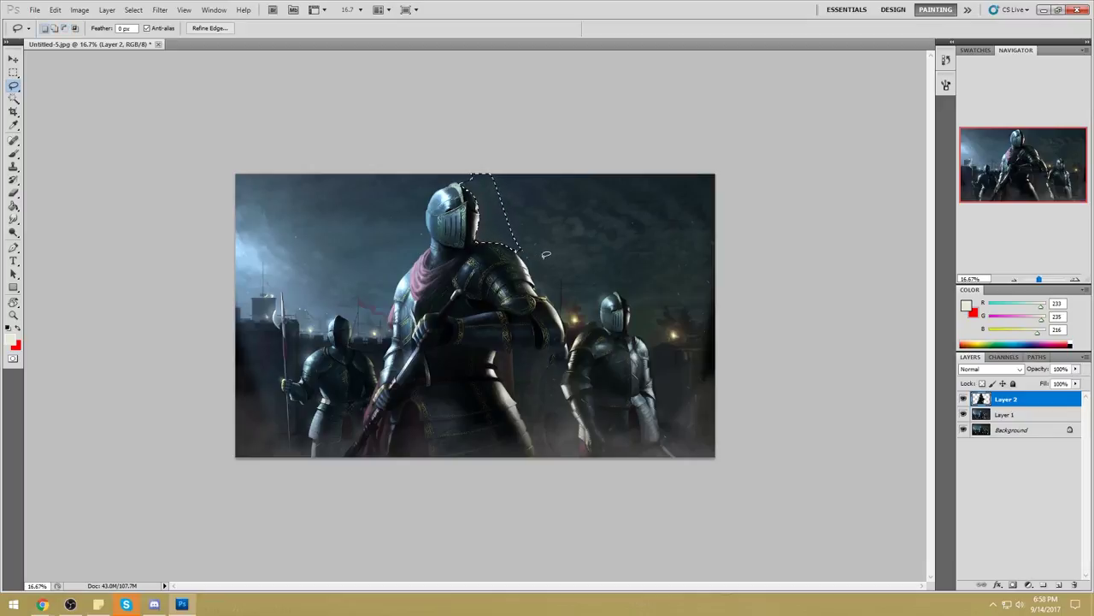
{"action": "key", "text": "alt"}
{"action": "left_click_drag", "start_coordinate": [477, 236], "coordinate": [476, 219]}
{"action": "right_click", "coordinate": [502, 221]}
{"action": "left_click", "coordinate": [526, 224]}
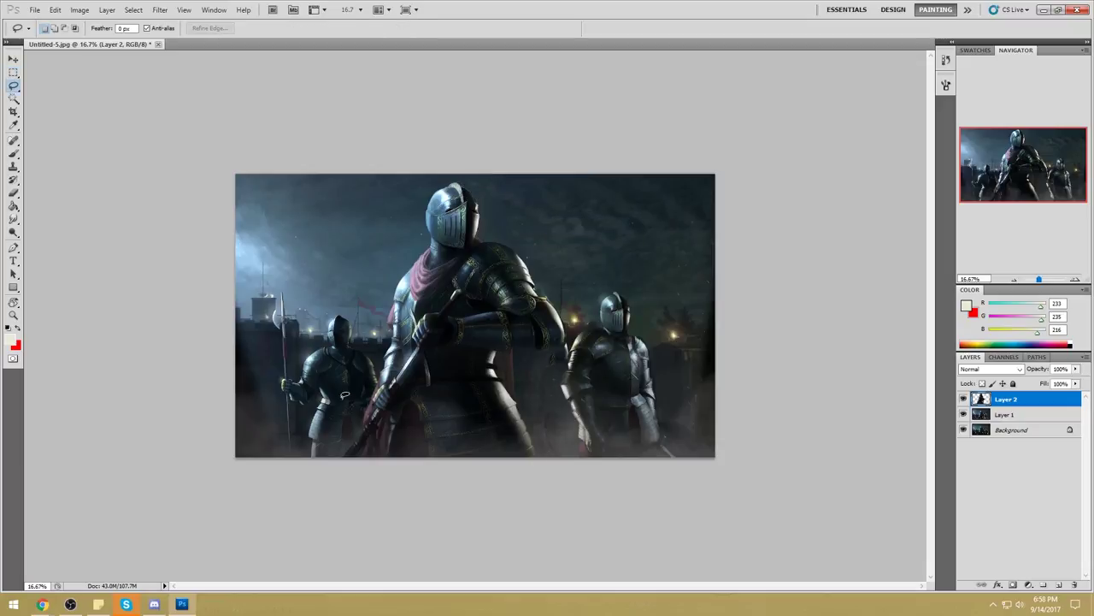
Enlarge the central knight on Layer 2 to 101.41% with Free Transform.
{"action": "key", "text": "ctrl+t"}
{"action": "mouse_move", "coordinate": [573, 165]}
{"action": "left_mouse_down"}
{"action": "mouse_move", "coordinate": [580, 156]}
{"action": "mouse_move", "coordinate": [571, 159]}
{"action": "left_mouse_up"}
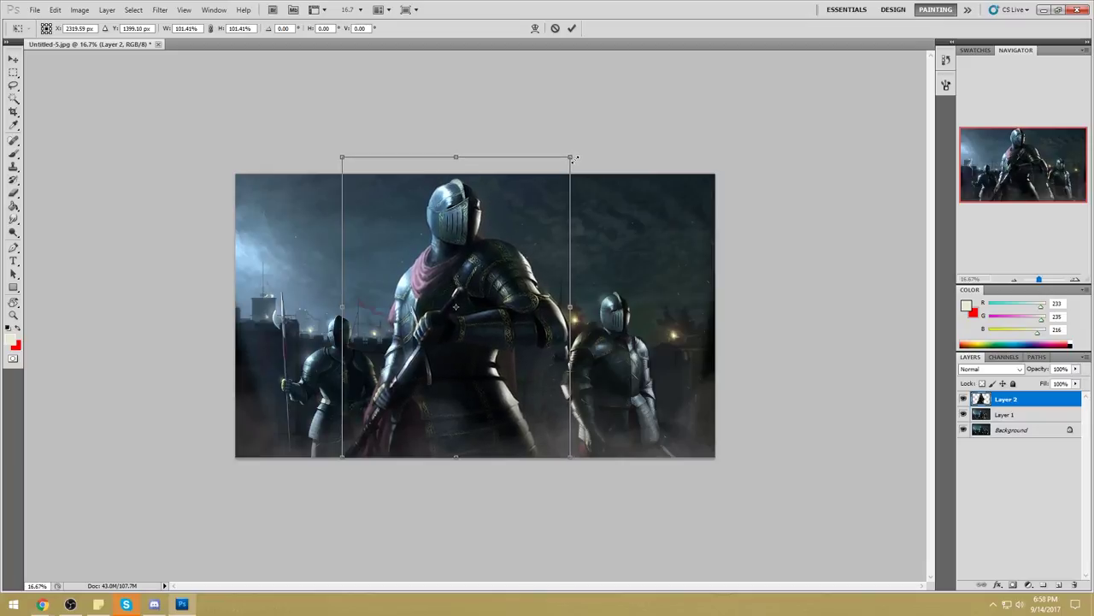
{"action": "left_click", "coordinate": [572, 28]}
{"action": "key", "text": "b"}
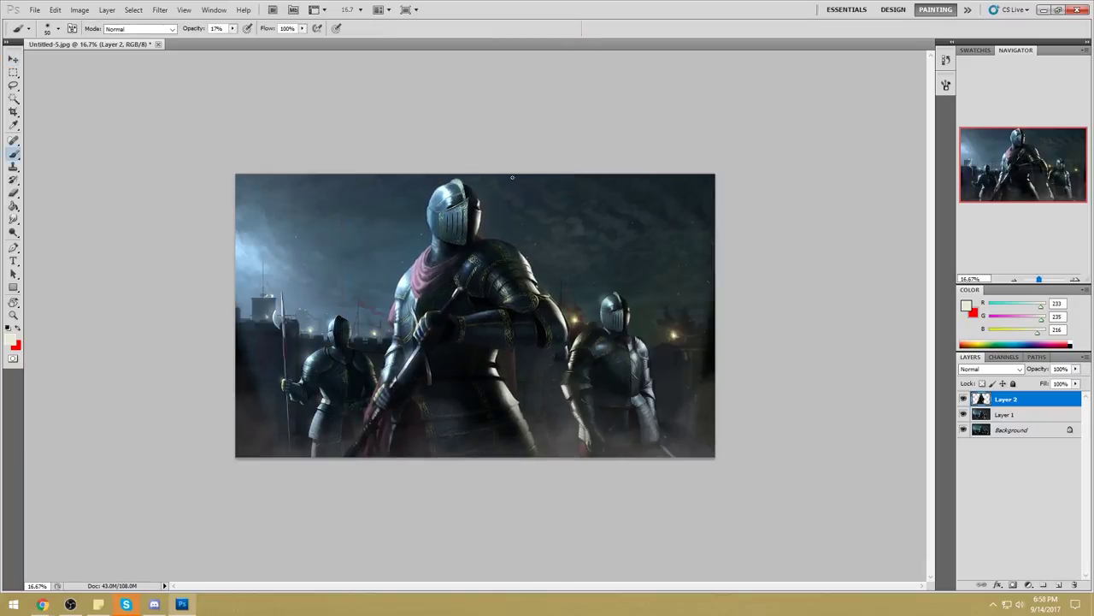
{"action": "key", "text": "e"}
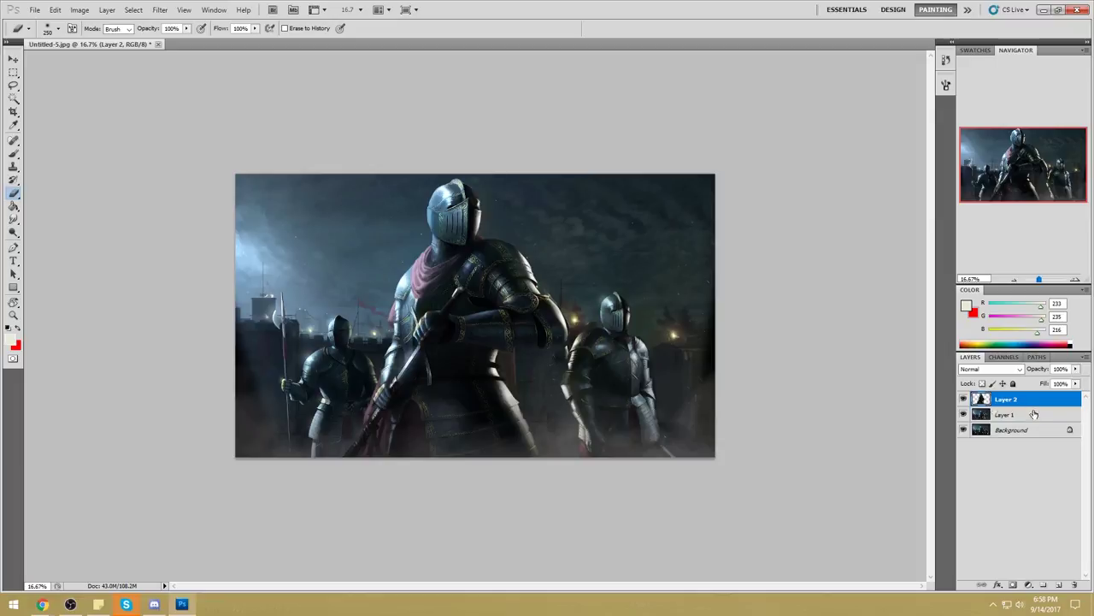
Compare the composition with and without the enlarged central knight by toggling the visibility of Layer 2.
{"action": "left_click", "coordinate": [965, 399]}
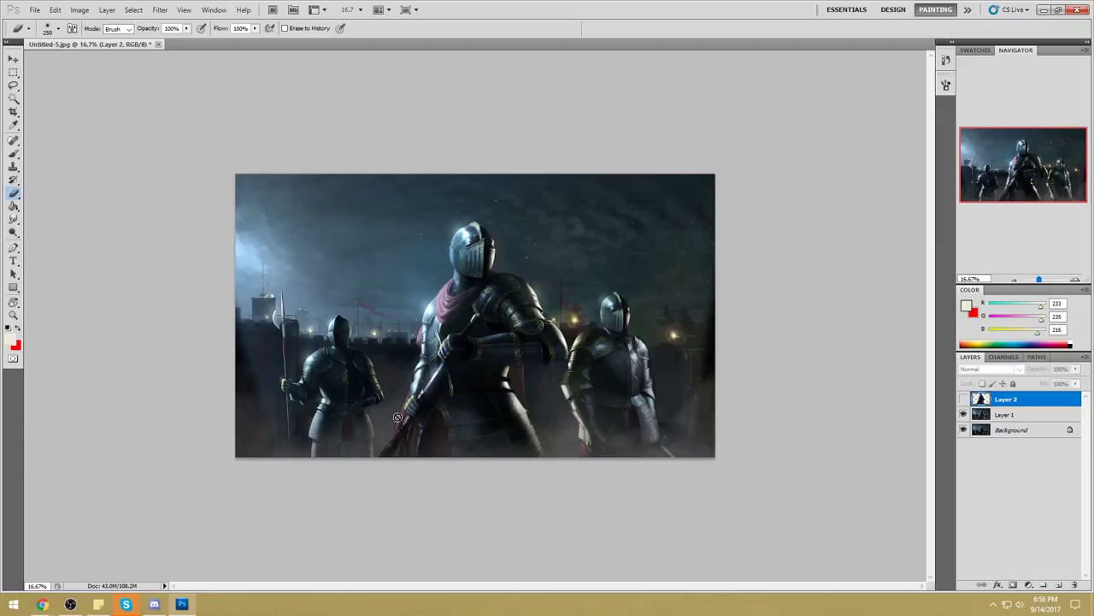
{"action": "left_click", "coordinate": [964, 400]}
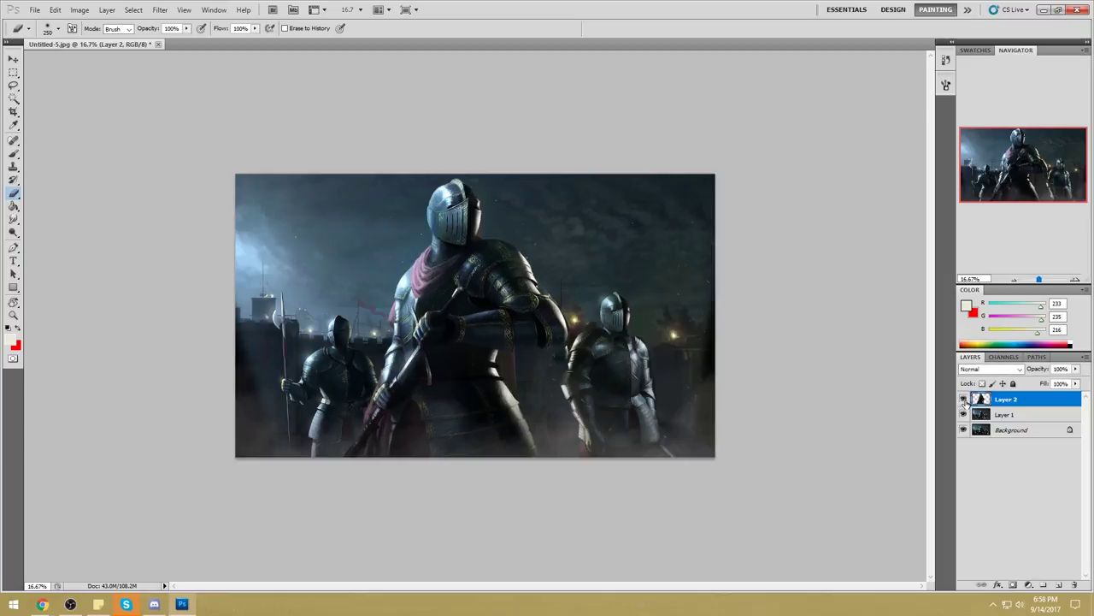
{"action": "left_click", "coordinate": [964, 400]}
{"action": "left_click", "coordinate": [964, 400]}
{"action": "left_click", "coordinate": [964, 400]}
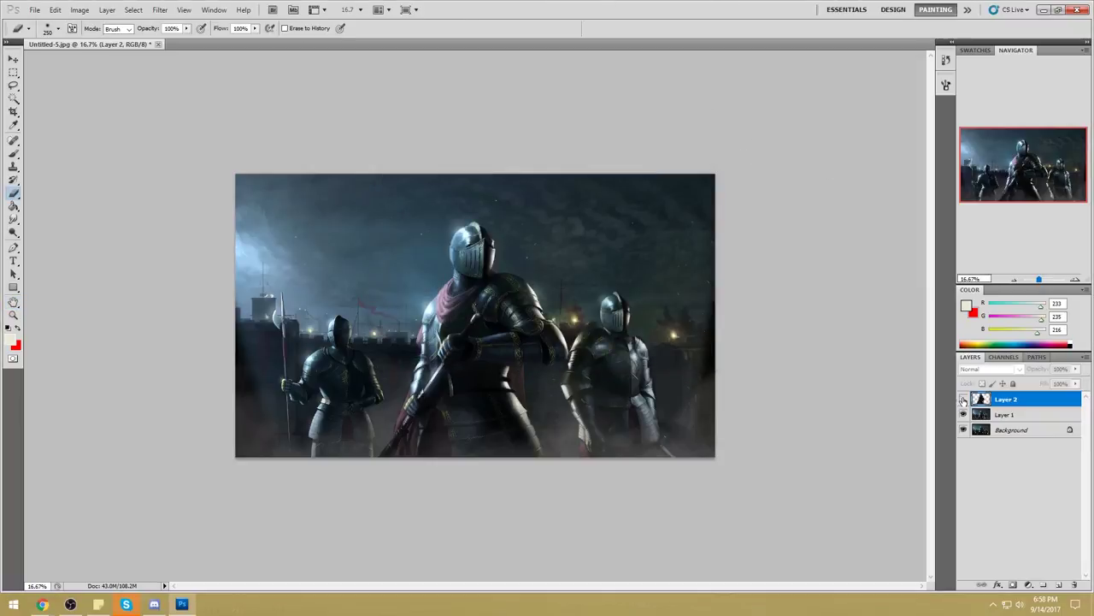
{"action": "left_click", "coordinate": [964, 399]}
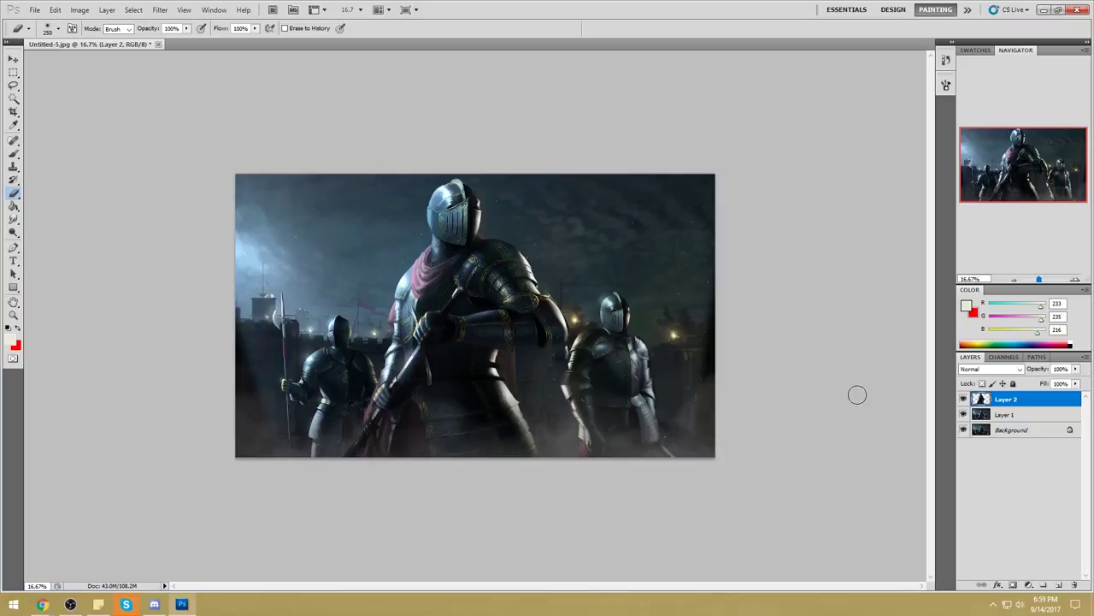
{"action": "left_click", "coordinate": [963, 399]}
{"action": "left_click", "coordinate": [963, 399]}
Merge Layer 2 down into Layer 1 and compare the merged painting with the original background.
{"action": "right_click", "coordinate": [1039, 402]}
{"action": "left_click", "coordinate": [1005, 364]}
{"action": "left_click", "coordinate": [964, 399]}
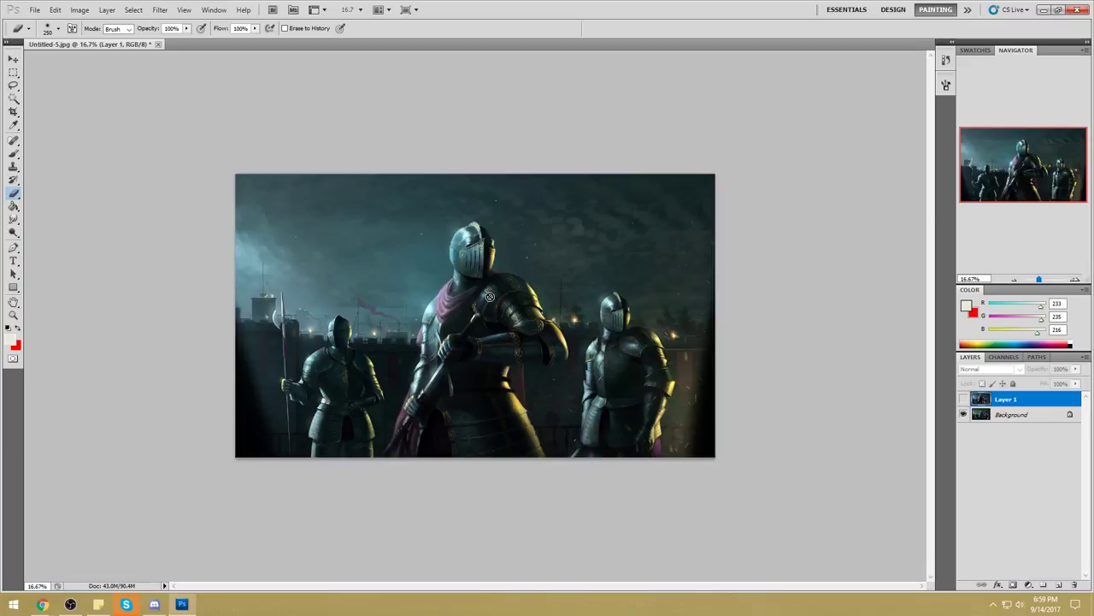
{"action": "left_click", "coordinate": [964, 399]}
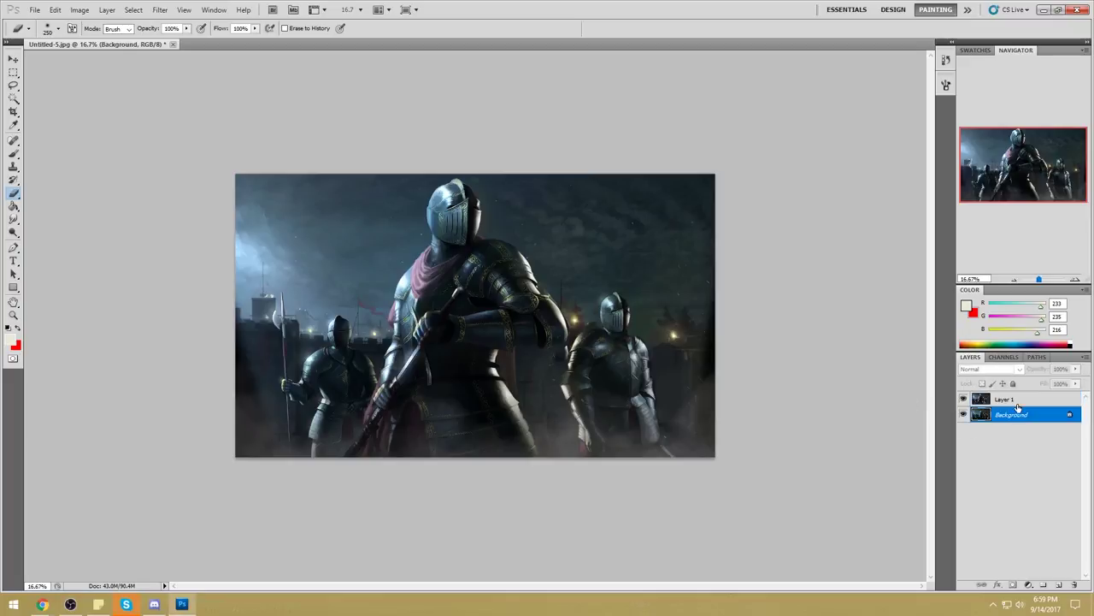
Brighten the metallic highlights on the right knight's arm and legs with the Dodge tool, using the Highlights range at 46% exposure.
{"action": "left_click", "coordinate": [14, 235]}
{"action": "right_click", "coordinate": [14, 235]}
{"action": "left_click", "coordinate": [53, 233]}
{"action": "mouse_move", "coordinate": [637, 365]}
{"action": "left_mouse_down"}
{"action": "mouse_move", "coordinate": [647, 425]}
{"action": "mouse_move", "coordinate": [651, 399]}
{"action": "left_mouse_up"}
{"action": "key", "text": "bracketleft"}
{"action": "key", "text": "bracketleft"}
{"action": "key", "text": "bracketleft"}
{"action": "key", "text": "bracketleft"}
{"action": "key", "text": "bracketleft"}
{"action": "key", "text": "bracketleft"}
{"action": "key", "text": "bracketleft"}
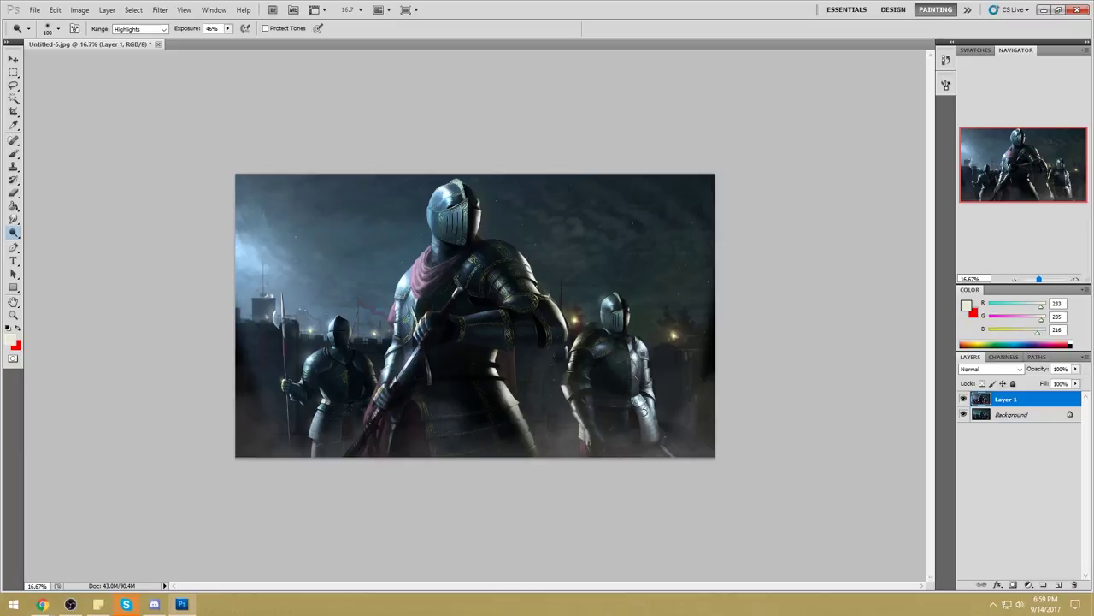
{"action": "key", "text": "bracketright"}
{"action": "key", "text": "bracketright"}
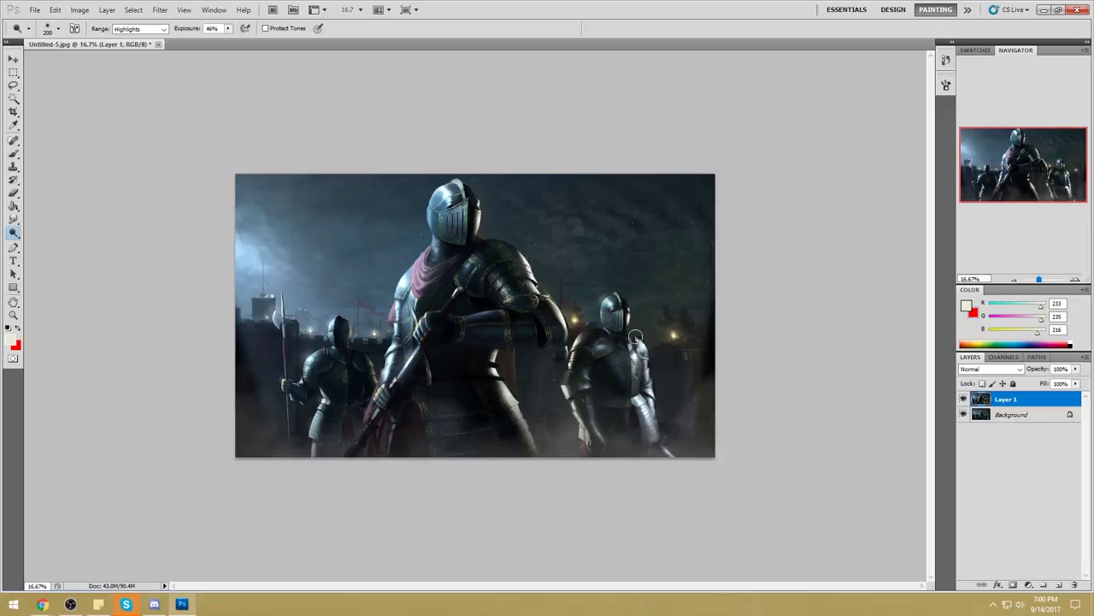
Lighten the mist beside the right knight at the painting's lower right corner with a large Dodge brush.
{"action": "key", "text": "v"}
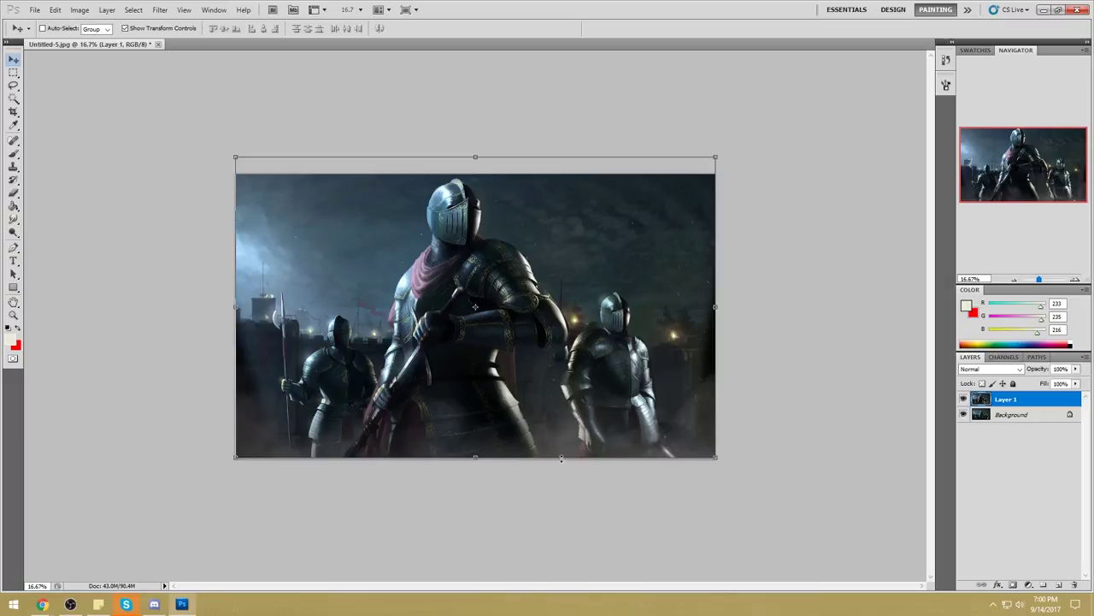
{"action": "key", "text": "b"}
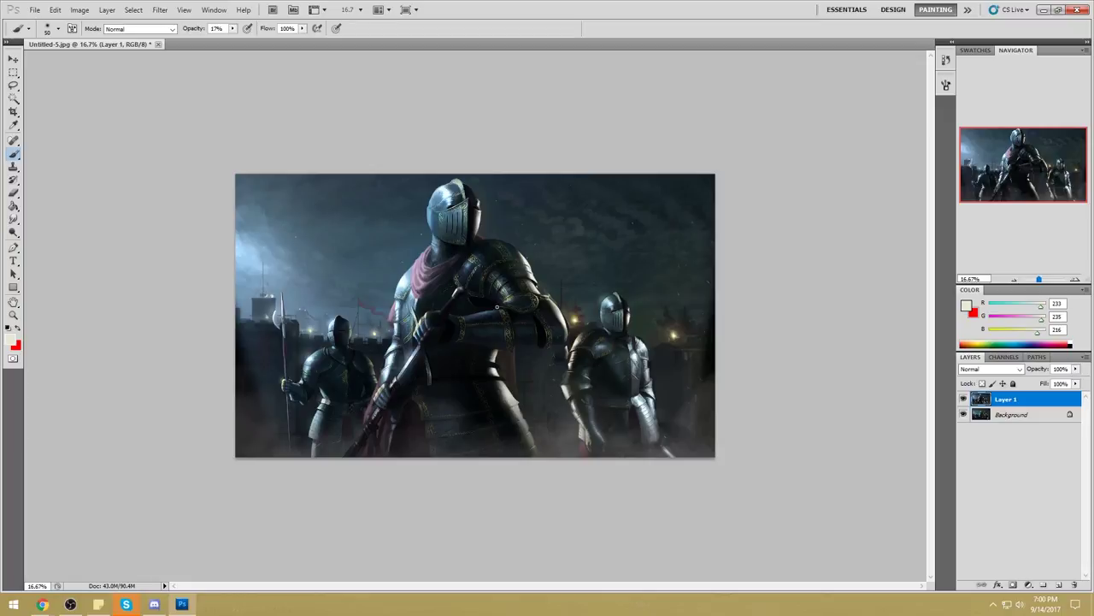
{"action": "right_click", "coordinate": [13, 232]}
{"action": "left_click", "coordinate": [51, 236]}
{"action": "key", "text": "bracketright"}
{"action": "key", "text": "bracketright"}
{"action": "key", "text": "bracketright"}
{"action": "key", "text": "bracketright"}
{"action": "key", "text": "bracketright"}
{"action": "key", "text": "bracketright"}
{"action": "key", "text": "bracketright"}
{"action": "key", "text": "bracketright"}
{"action": "key", "text": "bracketright"}
{"action": "key", "text": "bracketright"}
{"action": "key", "text": "bracketright"}
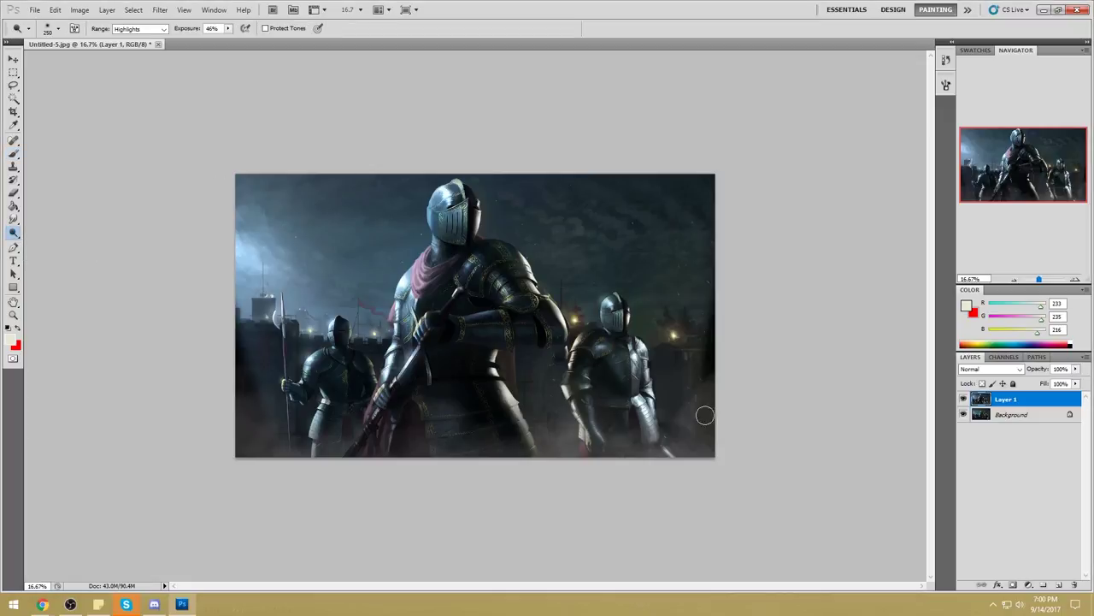
{"action": "left_click_drag", "start_coordinate": [707, 405], "coordinate": [694, 423]}
Lighten the mist along the painting's lower edge from the right knight to the left knight with the Dodge tool.
{"action": "key", "text": "bracketleft"}
{"action": "key", "text": "bracketleft"}
{"action": "key", "text": "bracketleft"}
{"action": "key", "text": "bracketleft"}
{"action": "key", "text": "bracketleft"}
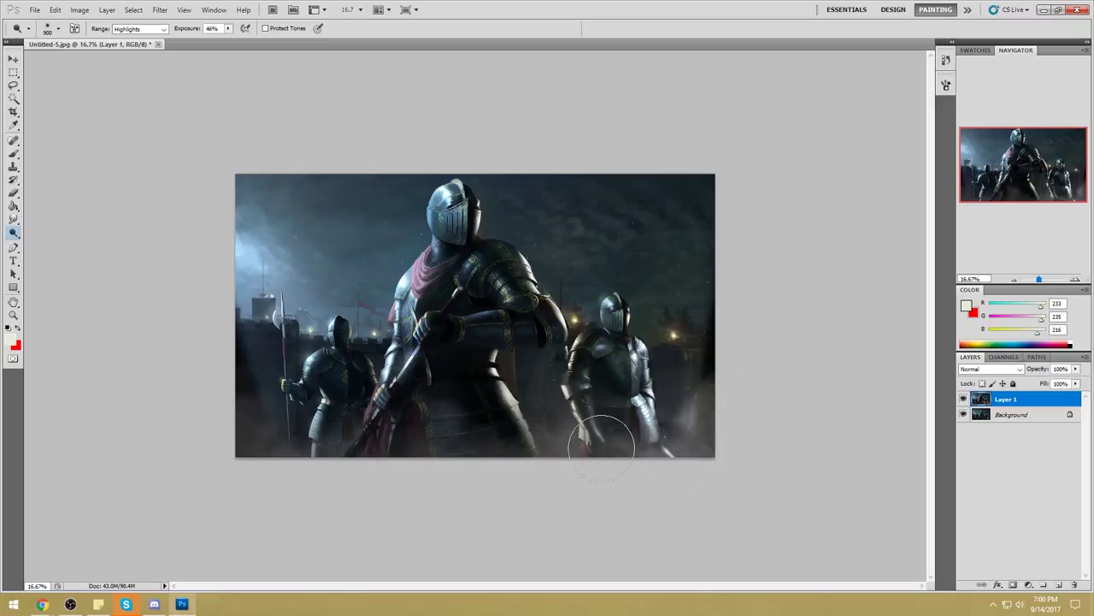
{"action": "mouse_move", "coordinate": [560, 440]}
{"action": "left_mouse_down"}
{"action": "mouse_move", "coordinate": [507, 407]}
{"action": "mouse_move", "coordinate": [501, 434]}
{"action": "mouse_move", "coordinate": [459, 463]}
{"action": "mouse_move", "coordinate": [484, 443]}
{"action": "mouse_move", "coordinate": [467, 458]}
{"action": "mouse_move", "coordinate": [240, 391]}
{"action": "mouse_move", "coordinate": [333, 437]}
{"action": "mouse_move", "coordinate": [305, 448]}
{"action": "left_mouse_up"}
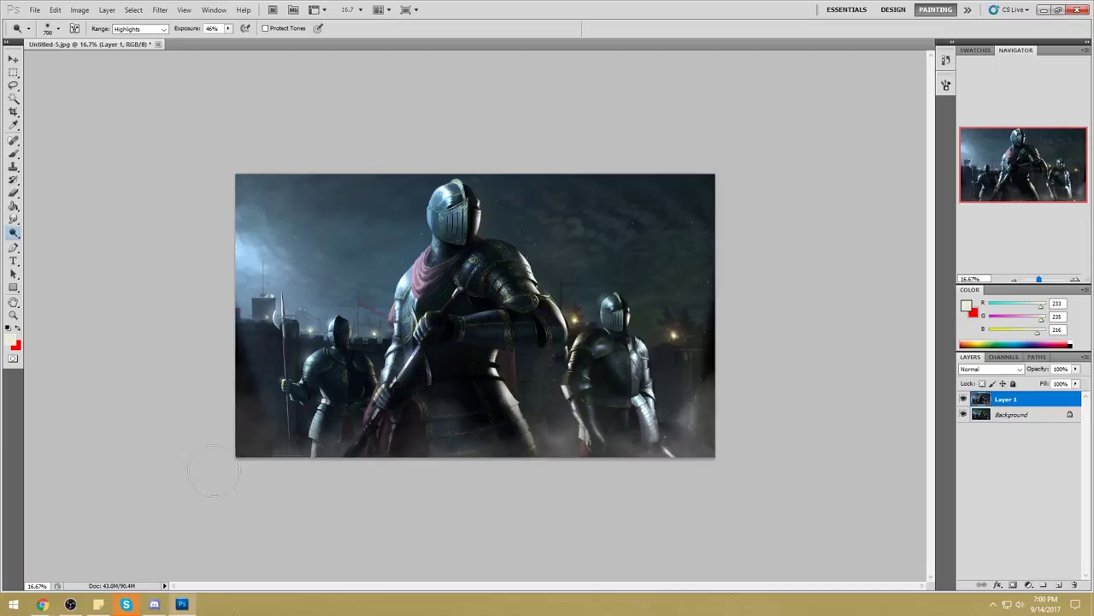
{"action": "key", "text": "bracketright"}
{"action": "key", "text": "bracketright"}
{"action": "key", "text": "bracketright"}
Compare the repainted knights with the original background by toggling the visibility of Layer 1.
{"action": "left_click", "coordinate": [963, 399]}
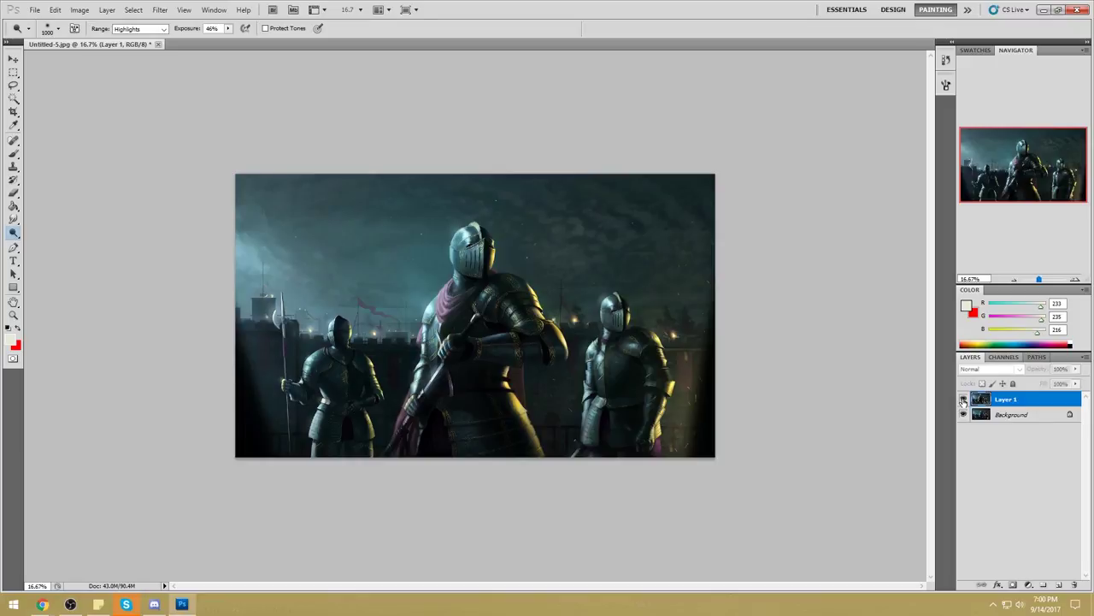
{"action": "left_click", "coordinate": [963, 399]}
{"action": "left_click", "coordinate": [964, 399]}
{"action": "left_click", "coordinate": [963, 400]}
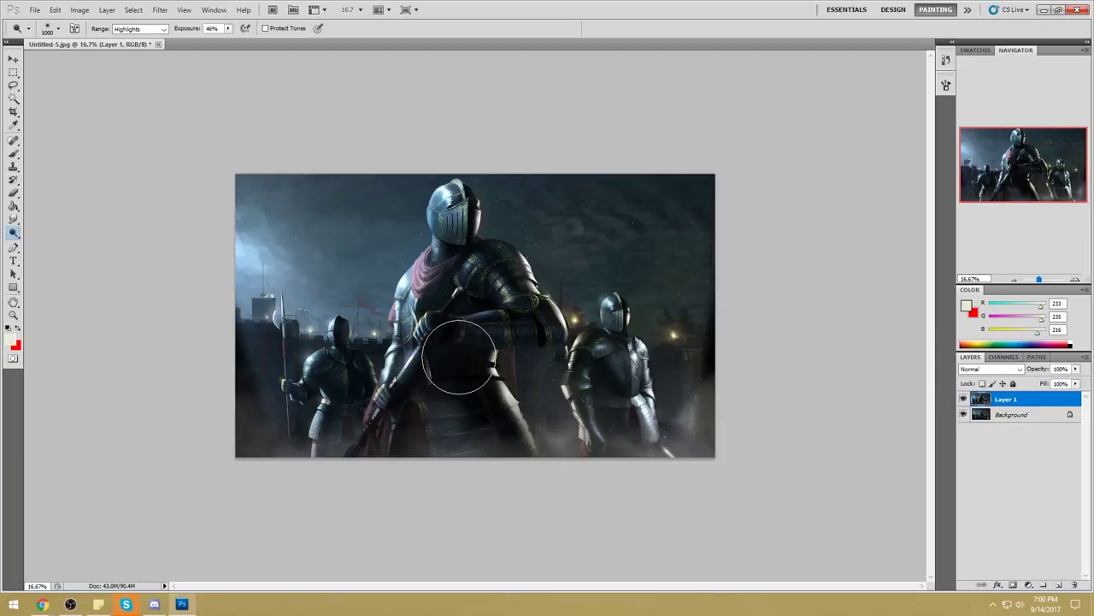
{"action": "left_click", "coordinate": [964, 400]}
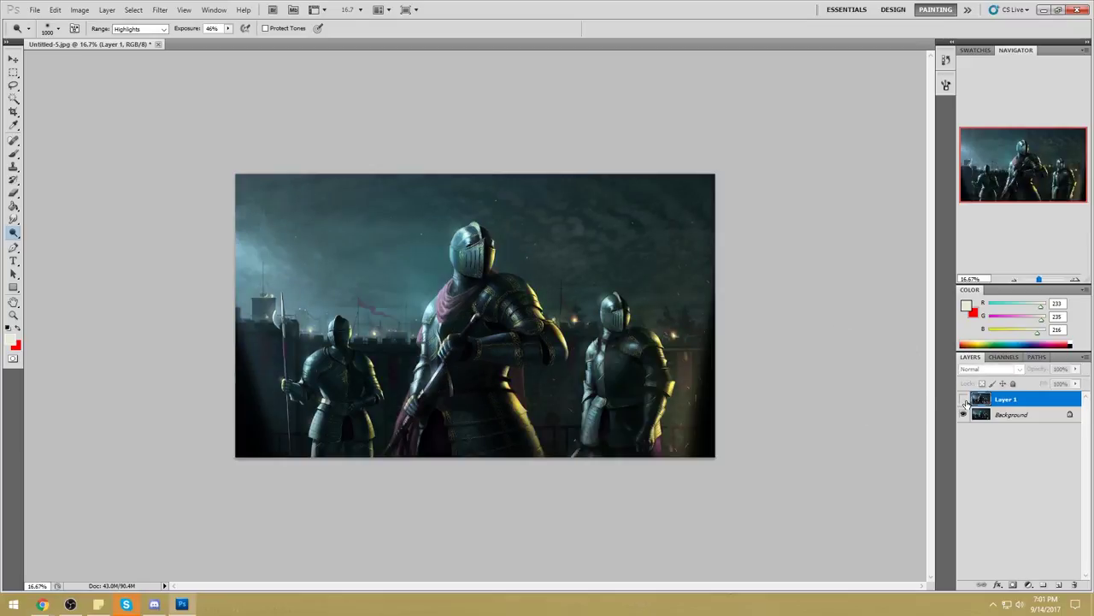
{"action": "left_click", "coordinate": [964, 400]}
{"action": "left_click", "coordinate": [965, 400]}
{"action": "left_click", "coordinate": [965, 400]}
{"action": "left_click", "coordinate": [964, 400]}
{"action": "left_click", "coordinate": [964, 400]}
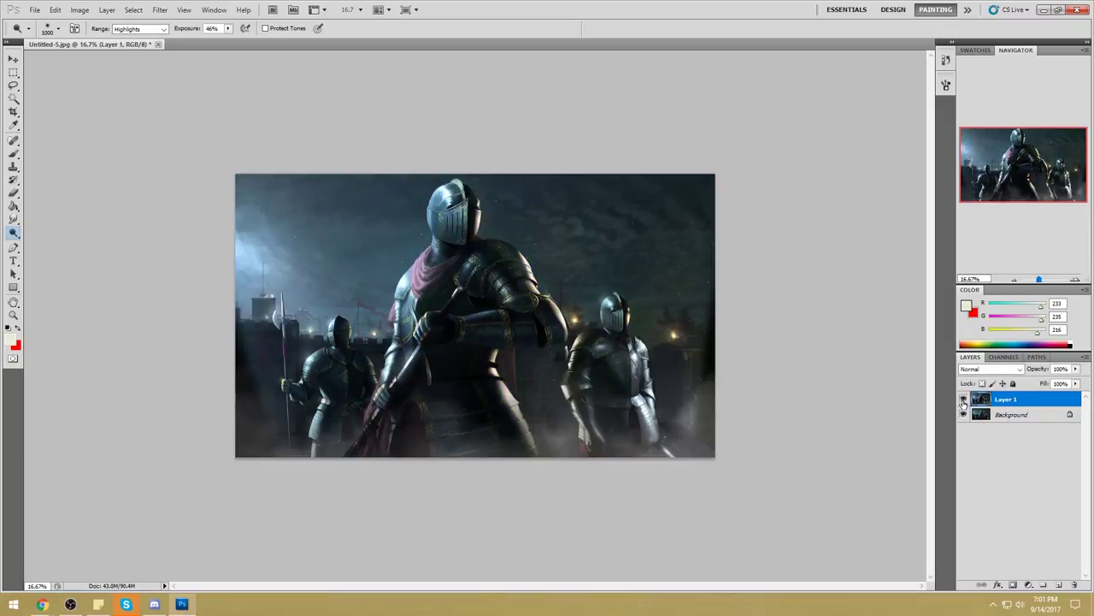
Flatten the image, then close Untitled-5.jpg and save its changes.
{"action": "right_click", "coordinate": [1037, 399]}
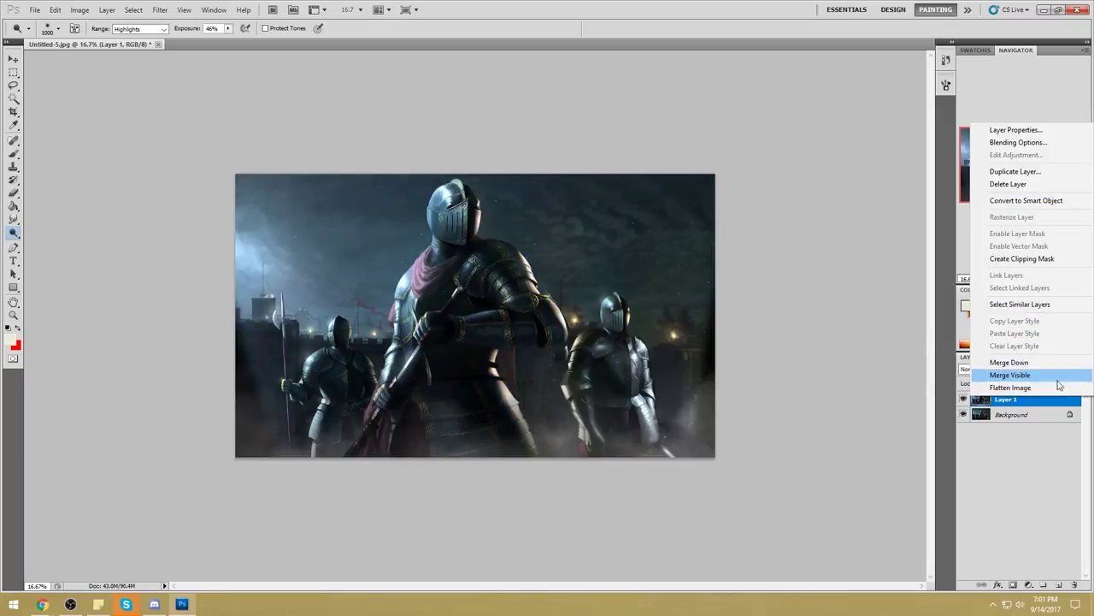
{"action": "left_click", "coordinate": [1041, 385]}
{"action": "left_click", "coordinate": [134, 43]}
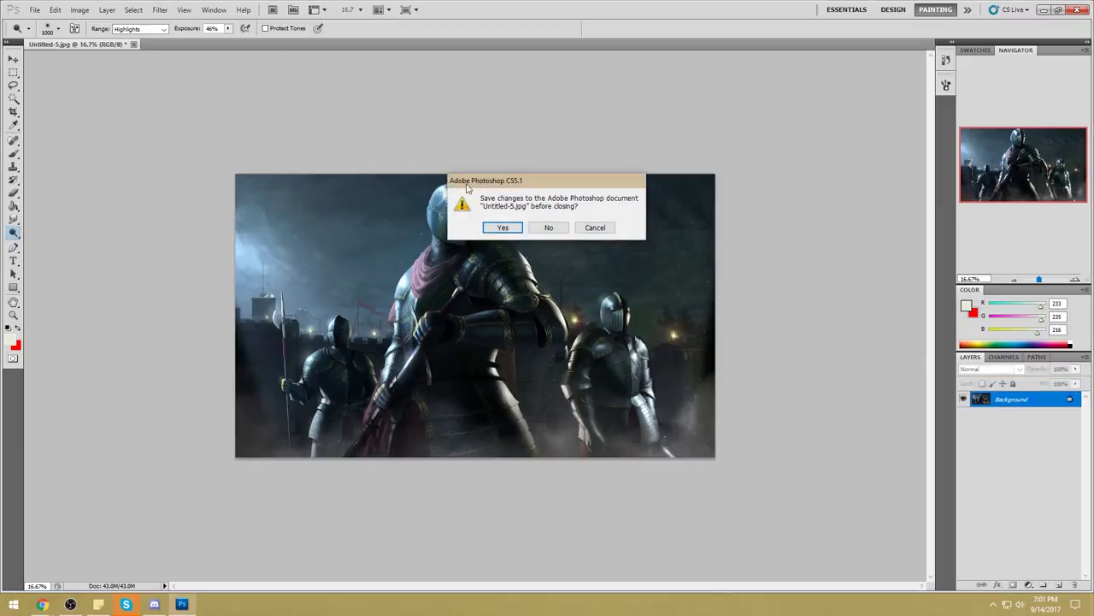
{"action": "left_click", "coordinate": [502, 227]}
Restore the Photoshop window to a smaller size and delete the PenTablet shortcut from the desktop.
{"action": "double_click", "coordinate": [542, 12]}
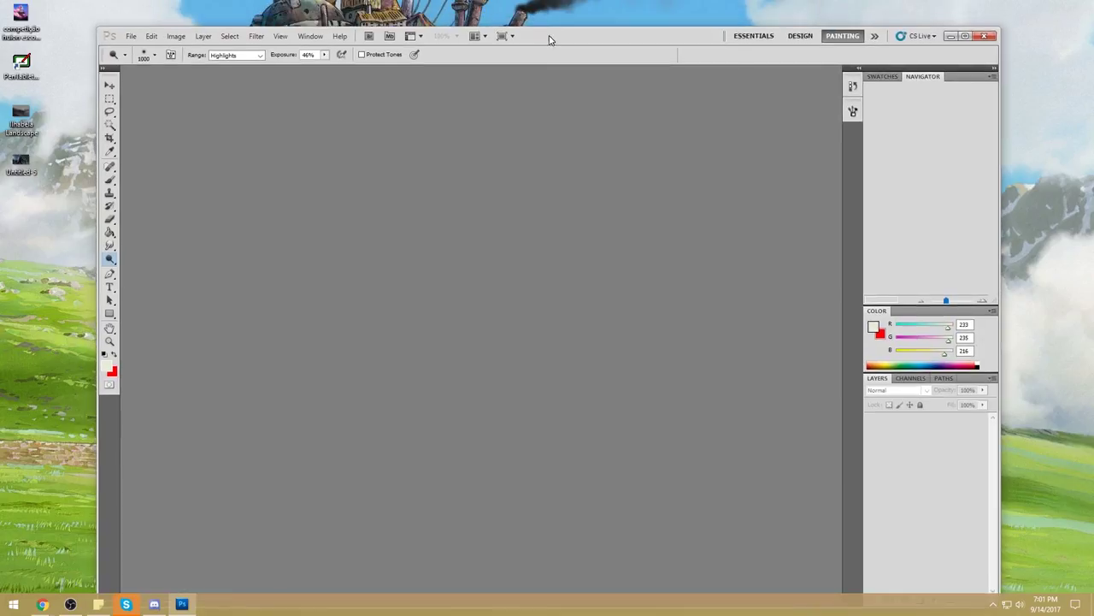
{"action": "left_click", "coordinate": [24, 61]}
{"action": "key", "text": "Delete"}
Open competição huion escola mágica 2017.png from the desktop in a maximised Photoshop window and reduce the brush size to 50.
{"action": "left_click_drag", "start_coordinate": [23, 21], "coordinate": [379, 205]}
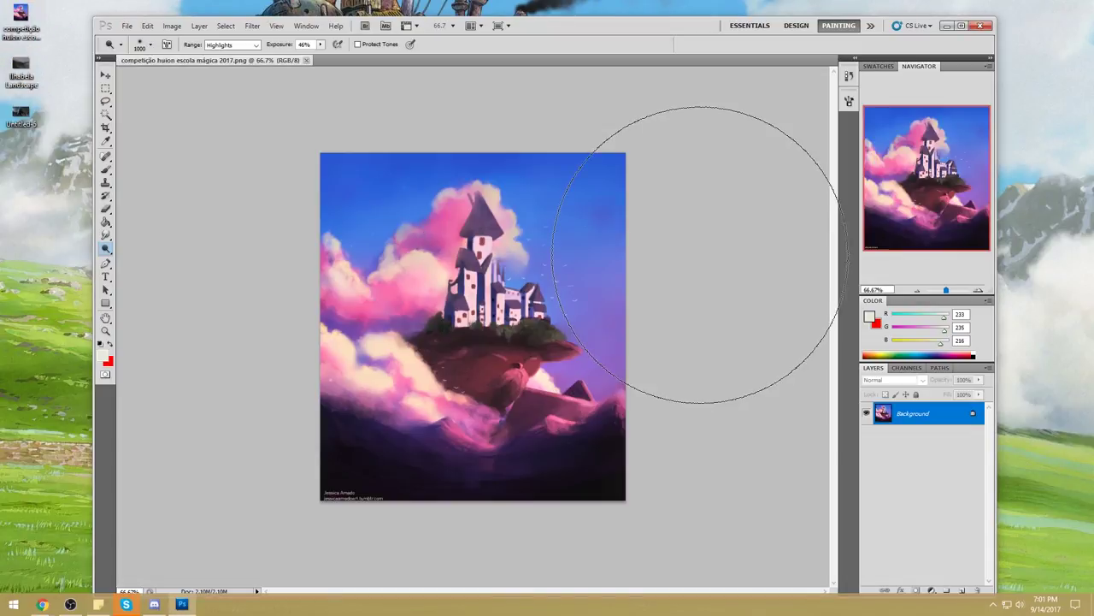
{"action": "double_click", "coordinate": [604, 28]}
{"action": "key", "text": "bracketleft"}
{"action": "key", "text": "bracketleft"}
{"action": "key", "text": "bracketleft"}
{"action": "key", "text": "bracketleft"}
{"action": "key", "text": "bracketleft"}
{"action": "key", "text": "bracketleft"}
{"action": "key", "text": "bracketleft"}
{"action": "key", "text": "bracketleft"}
{"action": "key", "text": "bracketleft"}
{"action": "key", "text": "bracketleft"}
{"action": "key", "text": "bracketleft"}
{"action": "key", "text": "bracketleft"}
{"action": "key", "text": "bracketleft"}
{"action": "key", "text": "bracketleft"}
{"action": "key", "text": "bracketleft"}
{"action": "key", "text": "bracketleft"}
{"action": "key", "text": "bracketleft"}
{"action": "key", "text": "bracketleft"}
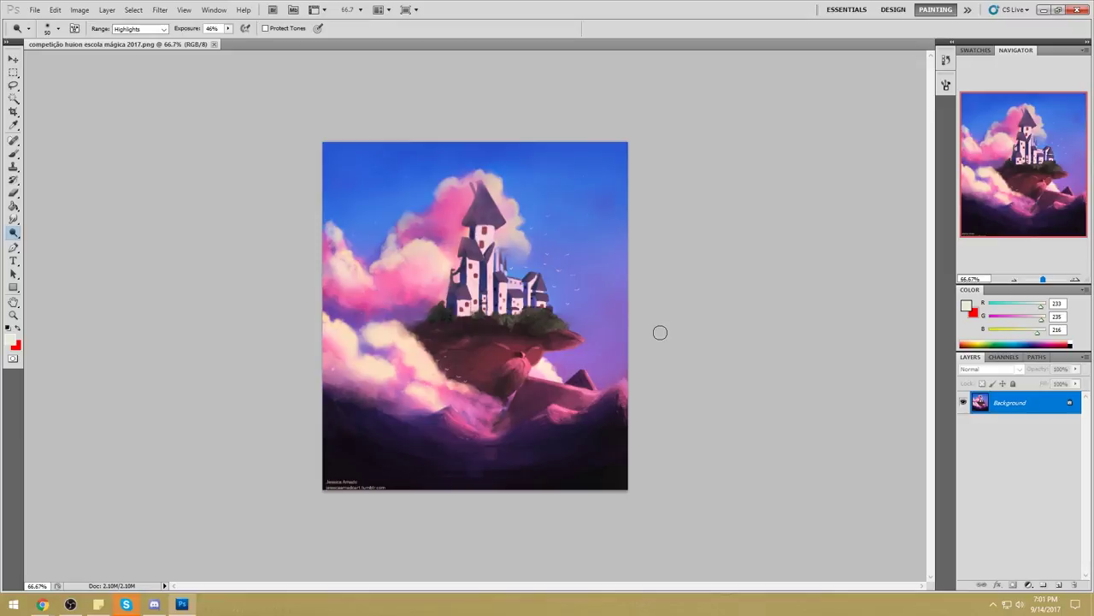
Select the castle's light walls with the Magic Wand at tolerance 30 and hide the selection outline.
{"action": "left_click", "coordinate": [14, 98]}
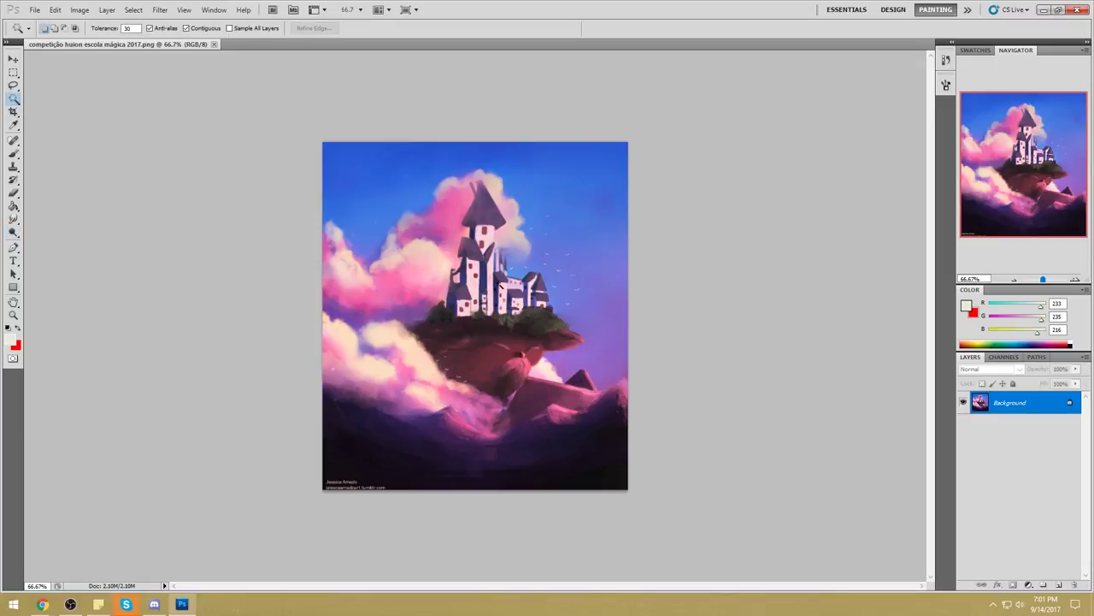
{"action": "left_click", "coordinate": [475, 285]}
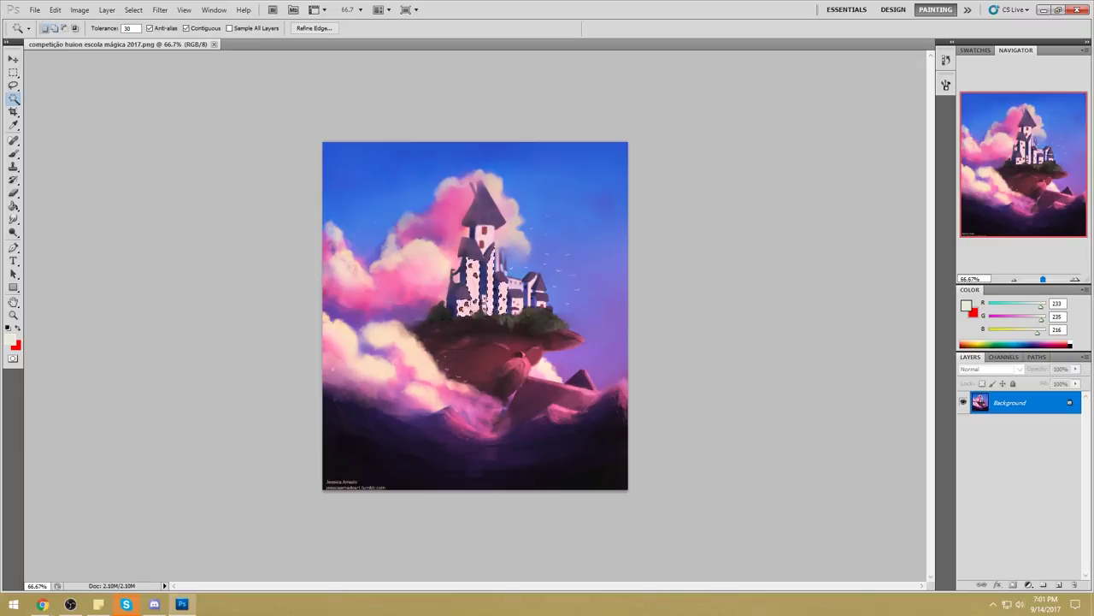
{"action": "key", "text": "ctrl+z"}
{"action": "left_click", "coordinate": [489, 244]}
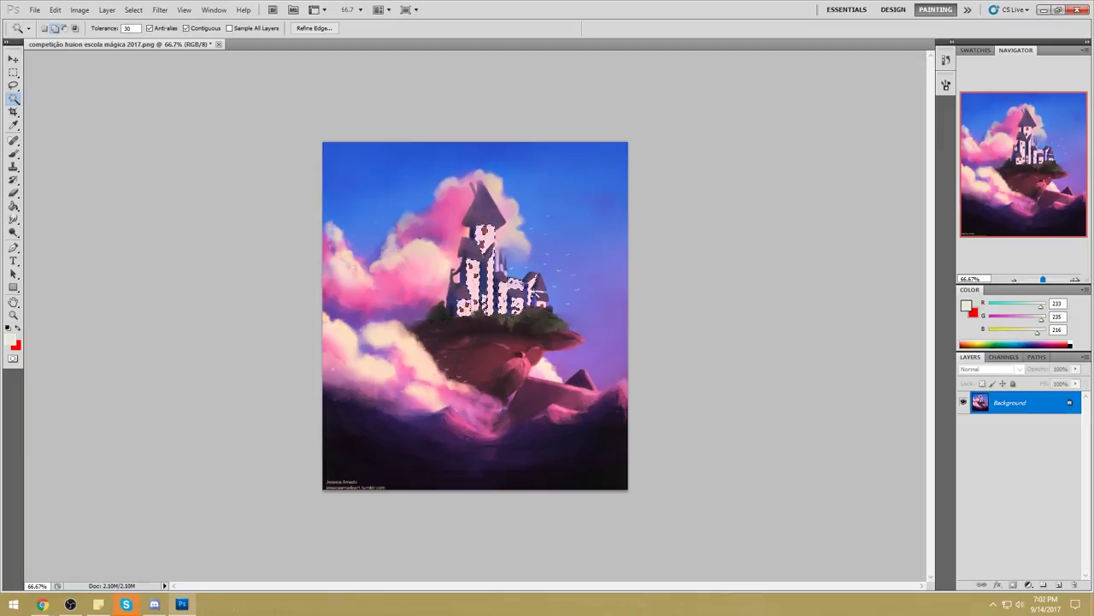
{"action": "key", "text": "ctrl+z"}
{"action": "left_click", "coordinate": [502, 268], "text": "shift"}
{"action": "key", "text": "ctrl+d"}
Tint the selected castle walls warm yellow using Hue/Saturation with Hue +55, Saturation +56 and Lightness -2.
{"action": "key", "text": "ctrl+u"}
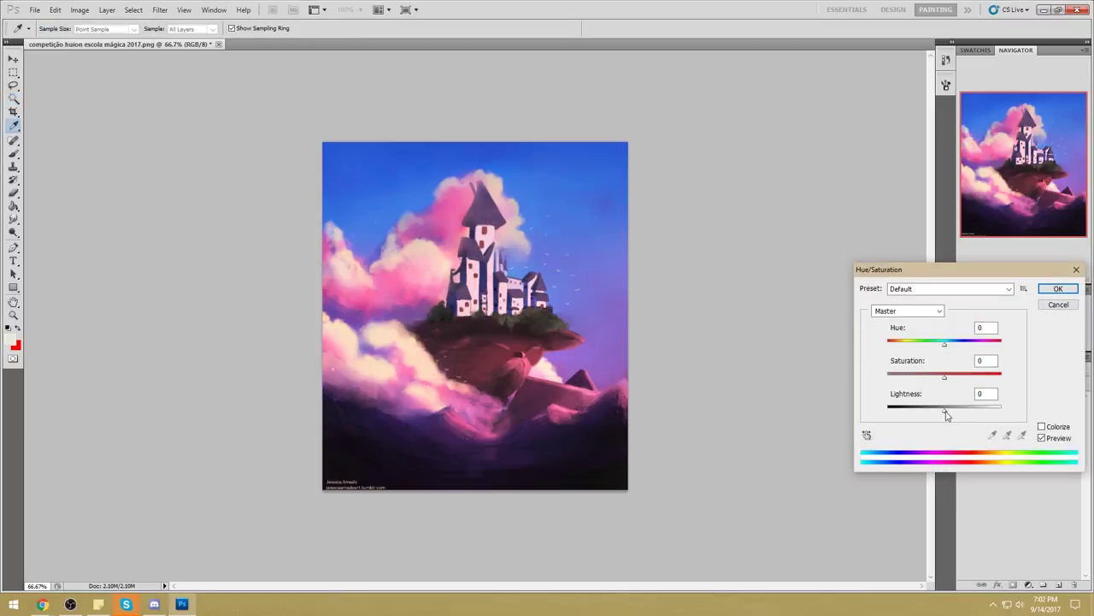
{"action": "left_click_drag", "start_coordinate": [947, 415], "coordinate": [961, 415]}
{"action": "left_click_drag", "start_coordinate": [949, 346], "coordinate": [996, 377]}
{"action": "mouse_move", "coordinate": [959, 416]}
{"action": "left_mouse_down"}
{"action": "mouse_move", "coordinate": [947, 413]}
{"action": "mouse_move", "coordinate": [1011, 416]}
{"action": "mouse_move", "coordinate": [1012, 382]}
{"action": "mouse_move", "coordinate": [978, 414]}
{"action": "mouse_move", "coordinate": [921, 409]}
{"action": "mouse_move", "coordinate": [945, 414]}
{"action": "left_mouse_up"}
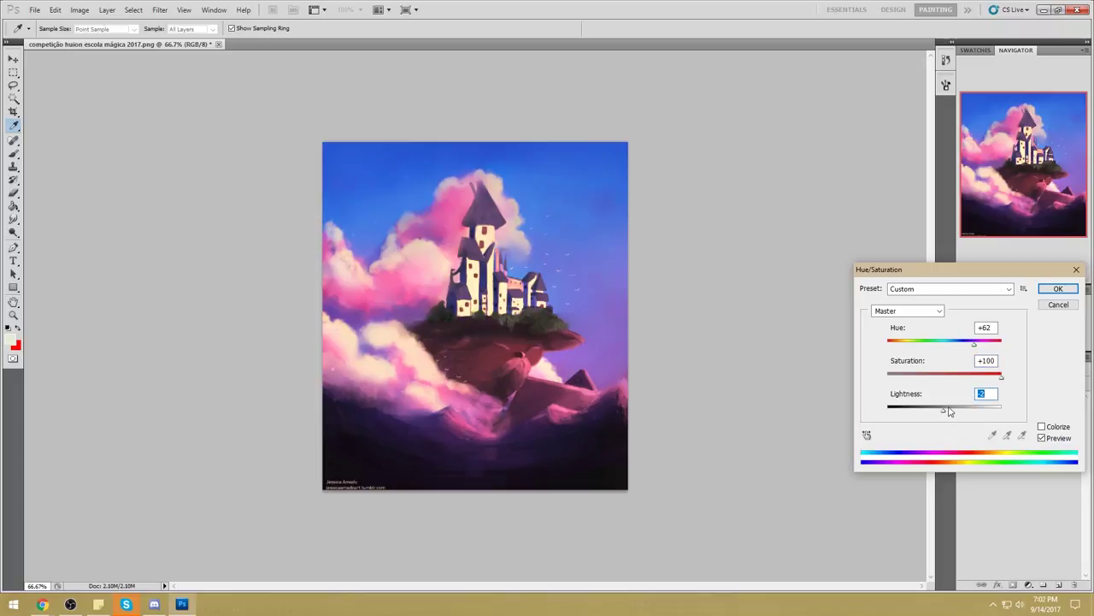
{"action": "left_click_drag", "start_coordinate": [997, 382], "coordinate": [976, 383]}
{"action": "left_click_drag", "start_coordinate": [975, 344], "coordinate": [973, 350]}
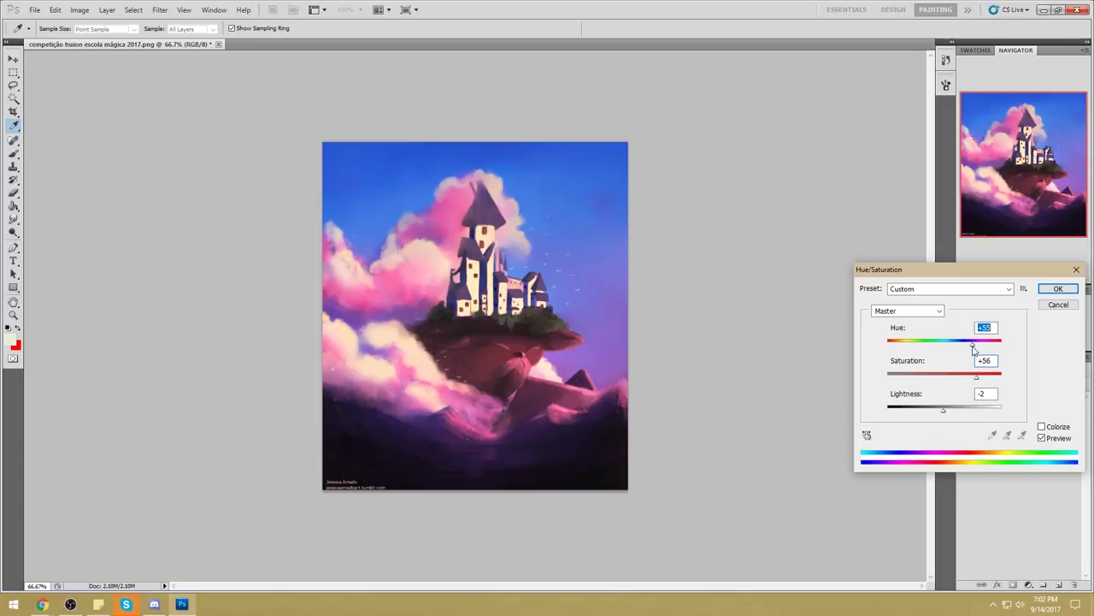
{"action": "left_click", "coordinate": [1058, 289]}
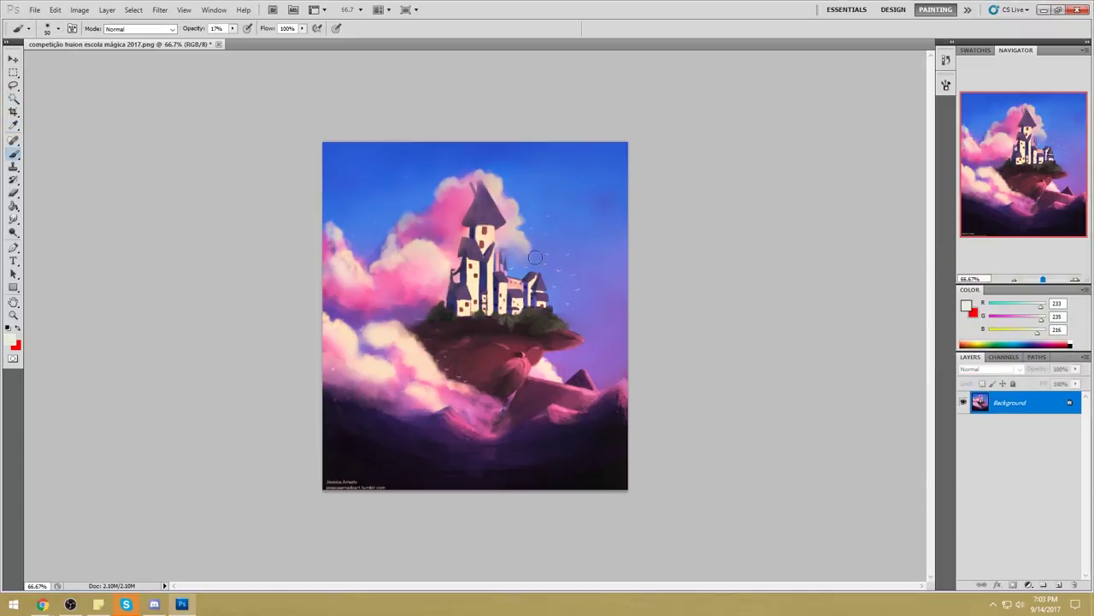
Select the whole sky with the Magic Wand at tolerance 30 and hide the selection outline.
{"action": "key", "text": "w"}
{"action": "left_click", "coordinate": [560, 218]}
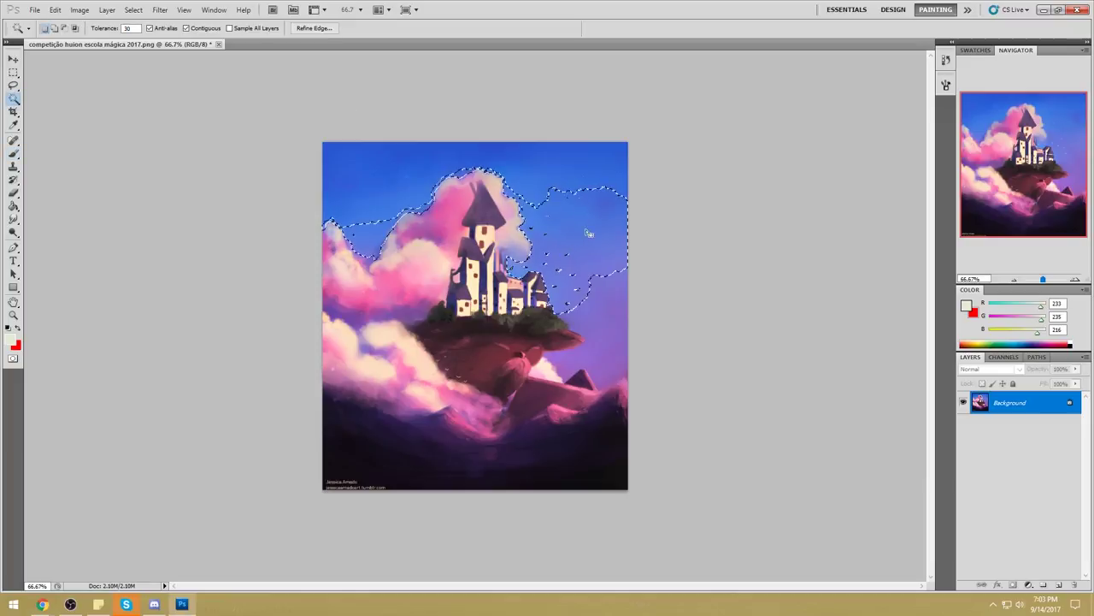
{"action": "left_click", "coordinate": [489, 146]}
{"action": "left_click", "coordinate": [595, 289]}
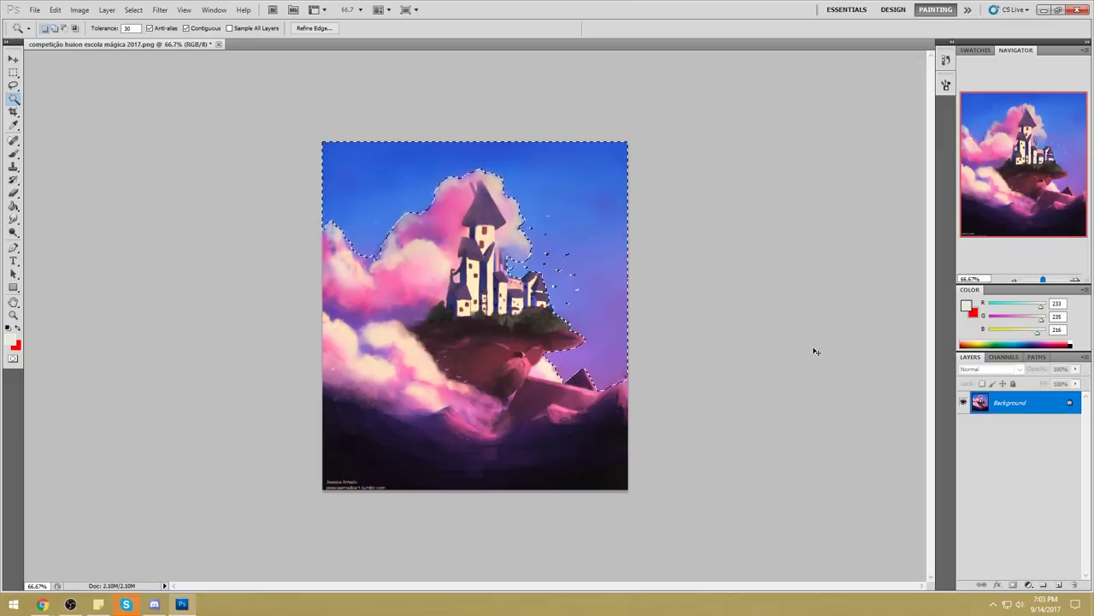
{"action": "key", "text": "ctrl+d"}
Lighten the selected sky using Hue/Saturation with Hue -4 and Lightness +44, and deselect it.
{"action": "key", "text": "ctrl+u"}
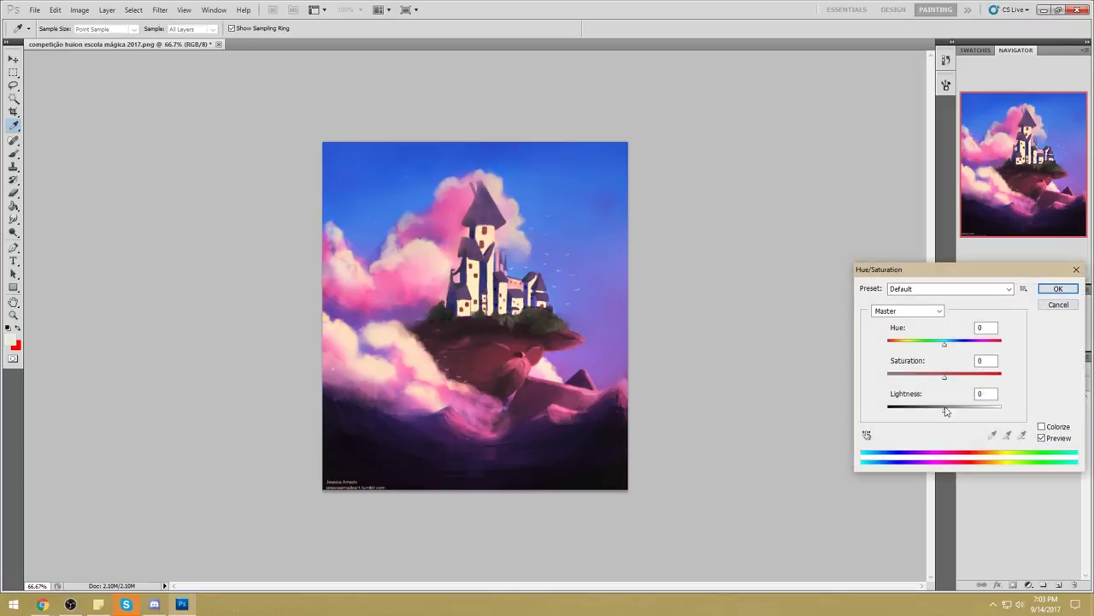
{"action": "left_click_drag", "start_coordinate": [946, 414], "coordinate": [964, 413]}
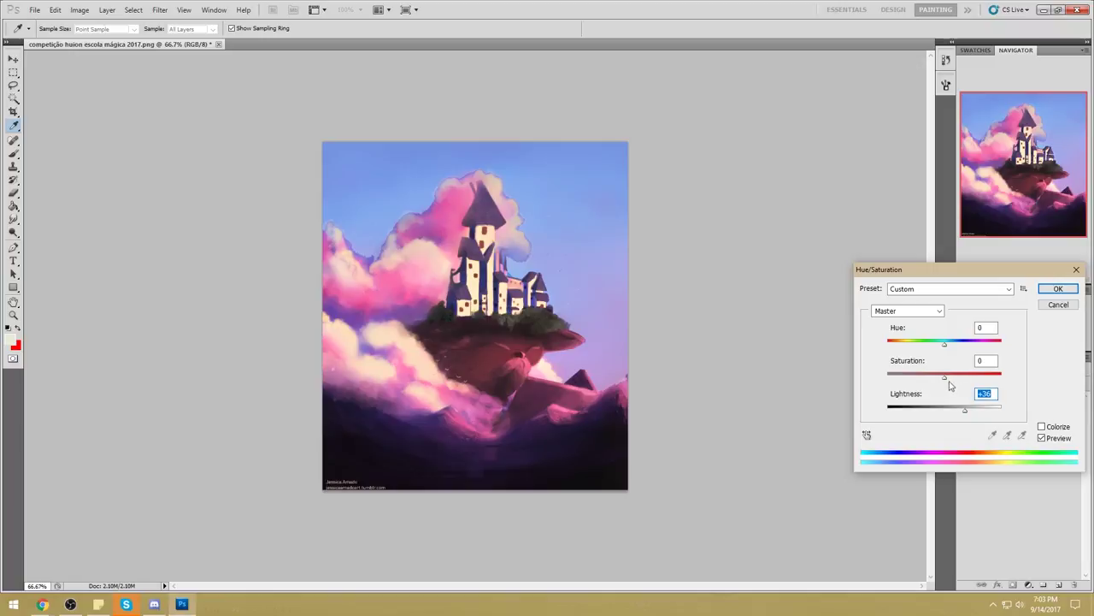
{"action": "left_click", "coordinate": [947, 345]}
{"action": "left_click_drag", "start_coordinate": [965, 411], "coordinate": [971, 414]}
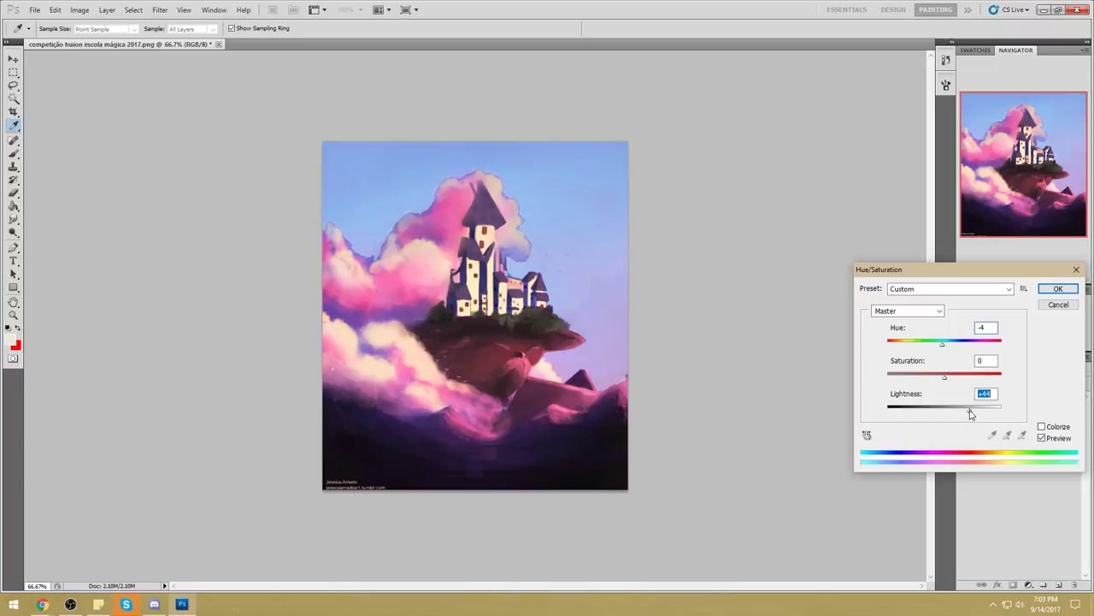
{"action": "left_click", "coordinate": [1057, 289]}
{"action": "key", "text": "w"}
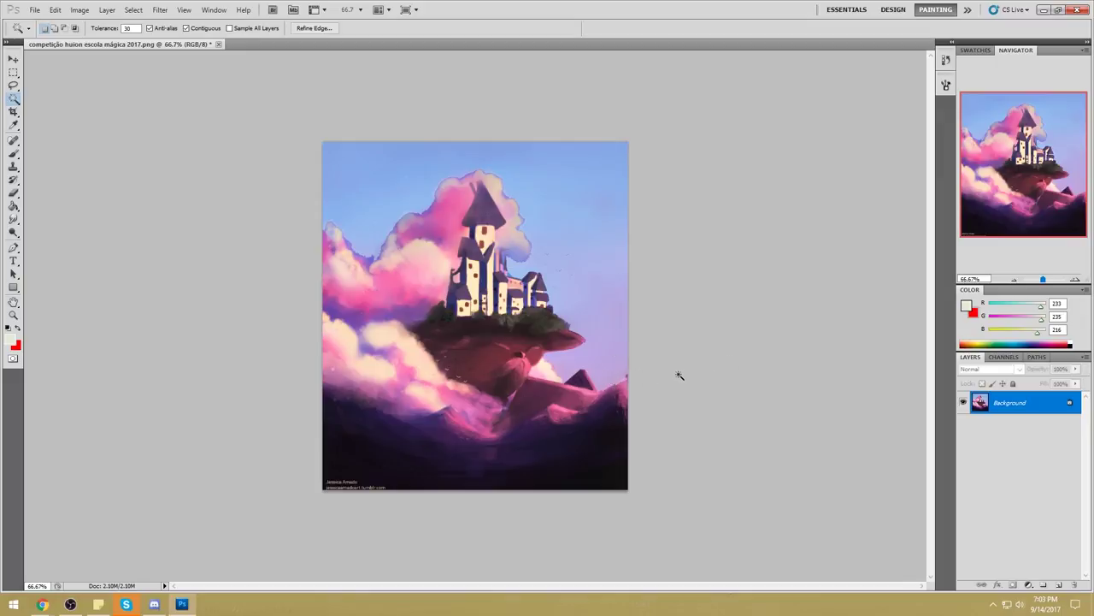
{"action": "key", "text": "m"}
{"action": "right_click", "coordinate": [542, 267]}
{"action": "left_click", "coordinate": [577, 275]}
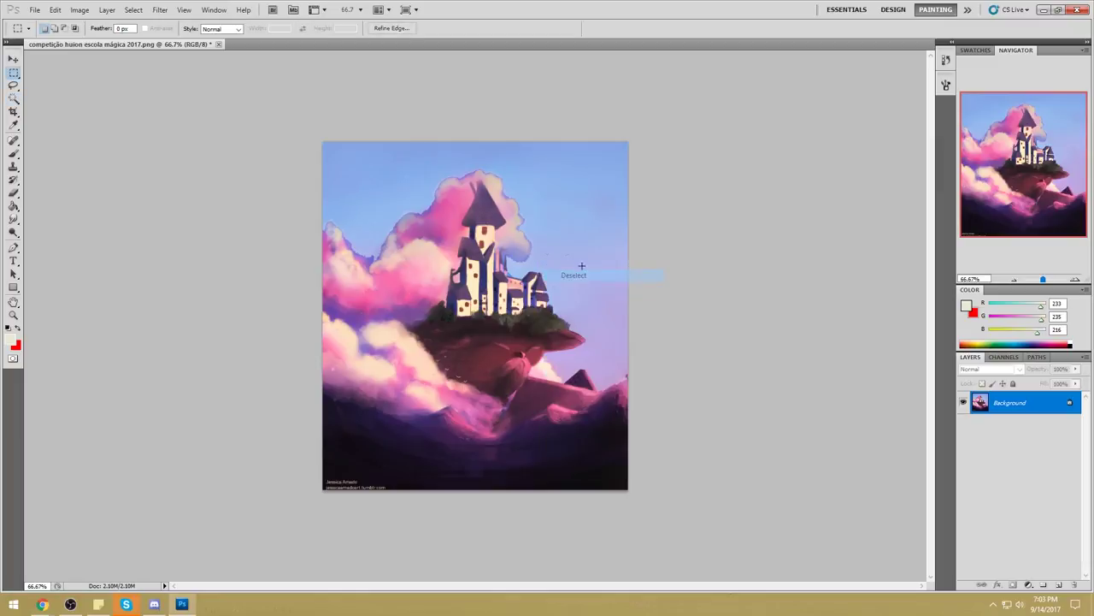
{"action": "left_click", "coordinate": [14, 219]}
{"action": "key", "text": "bracketright"}
{"action": "key", "text": "bracketright"}
{"action": "key", "text": "bracketright"}
{"action": "key", "text": "bracketright"}
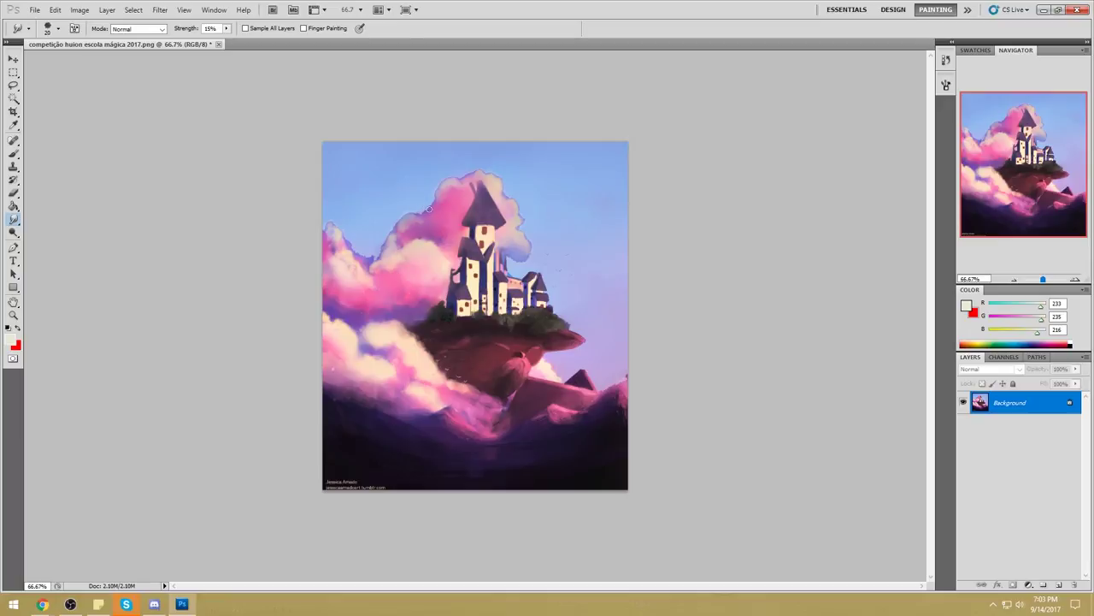
Outline shadow areas across the castle's light walls with the Polygonal Lasso and Lasso tools, adding each area to the selection.
{"action": "left_click_drag", "start_coordinate": [14, 86], "coordinate": [64, 99]}
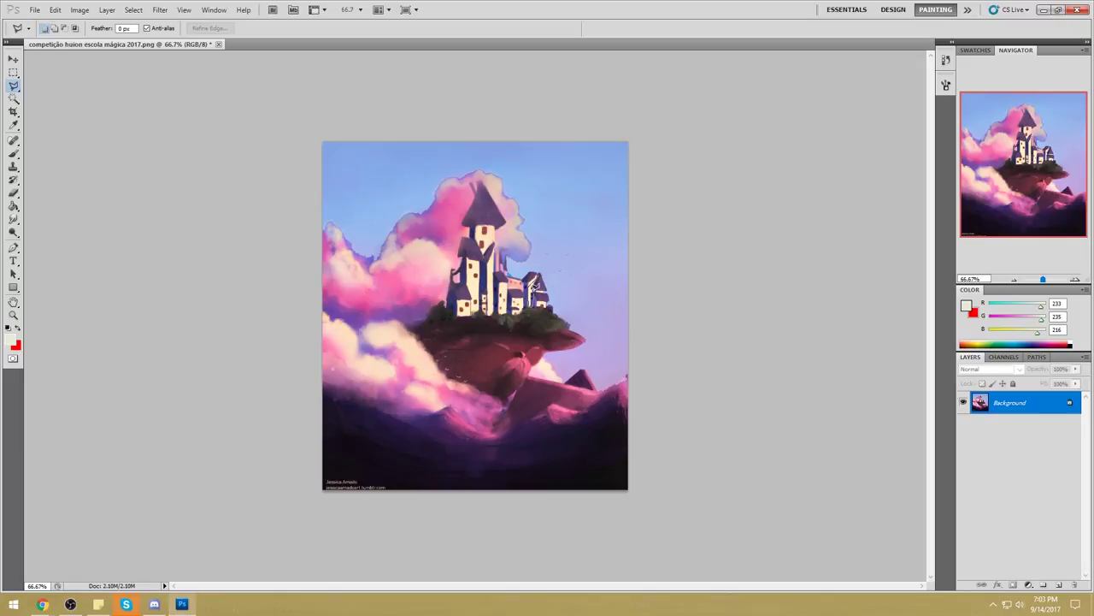
{"action": "left_click", "coordinate": [534, 291]}
{"action": "left_click", "coordinate": [495, 272], "text": "shift"}
{"action": "left_click", "coordinate": [489, 280]}
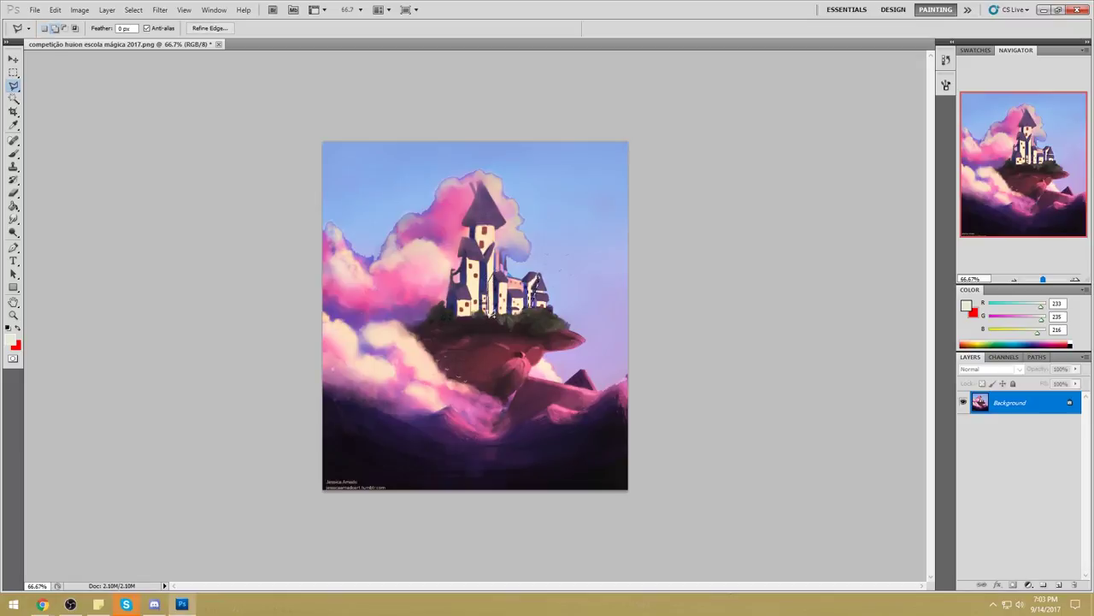
{"action": "key", "text": "shift"}
{"action": "left_click_drag", "start_coordinate": [13, 85], "coordinate": [56, 87]}
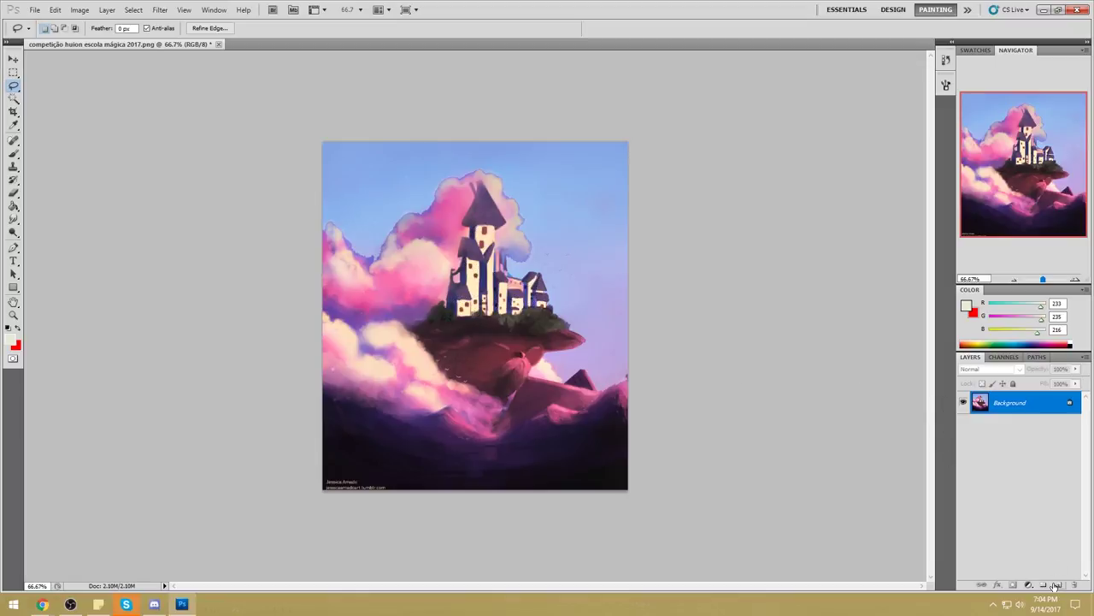
Add a new layer in Darken blending mode and set the brush opacity to 100%.
{"action": "left_click", "coordinate": [1058, 585]}
{"action": "left_click", "coordinate": [993, 368]}
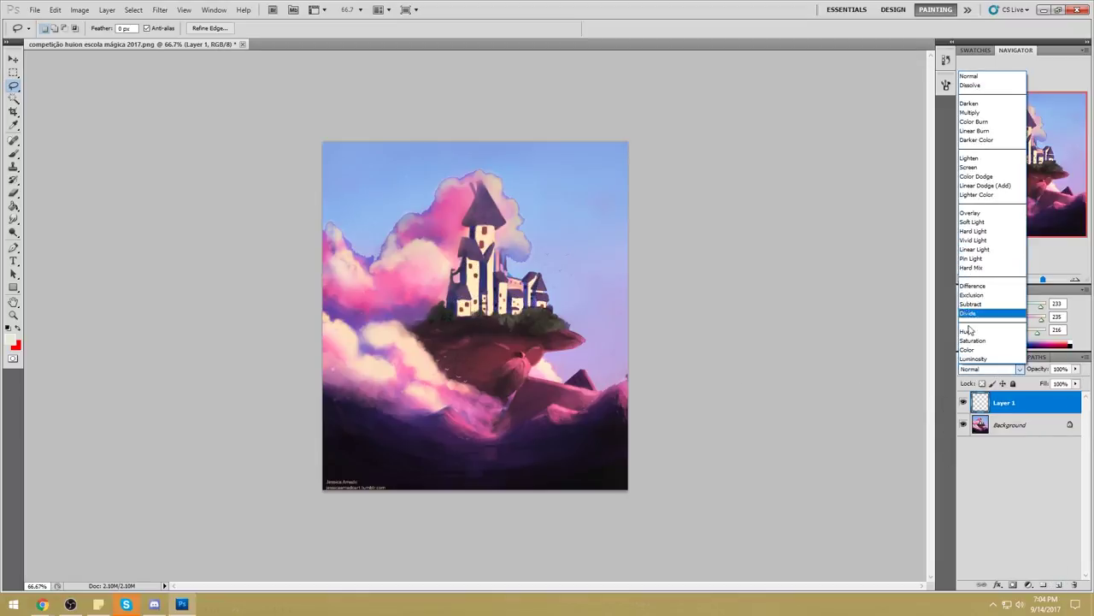
{"action": "left_click", "coordinate": [982, 102]}
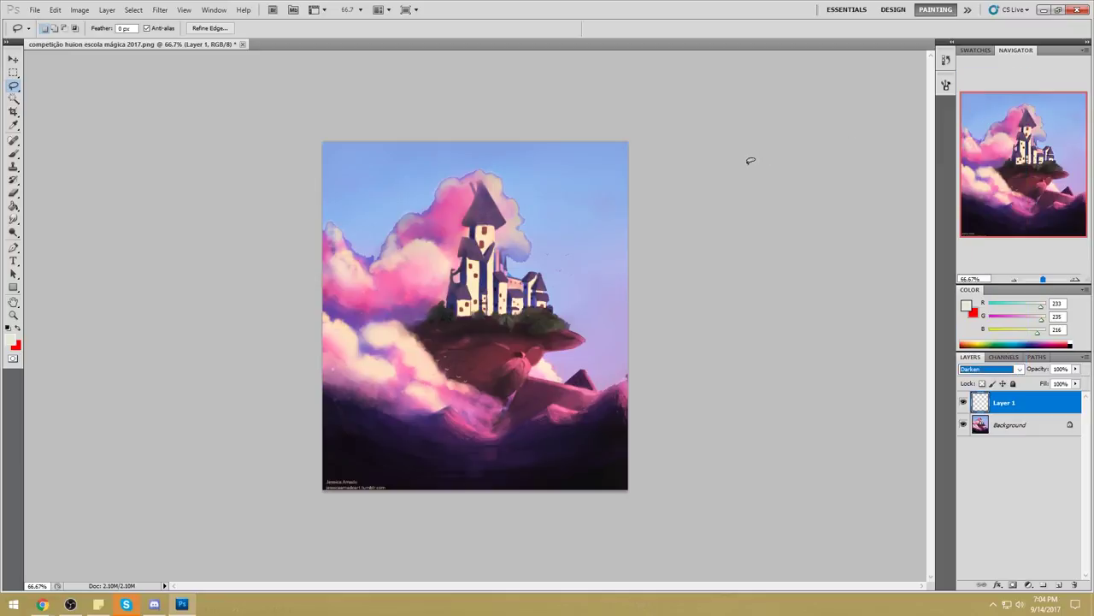
{"action": "key", "text": "b"}
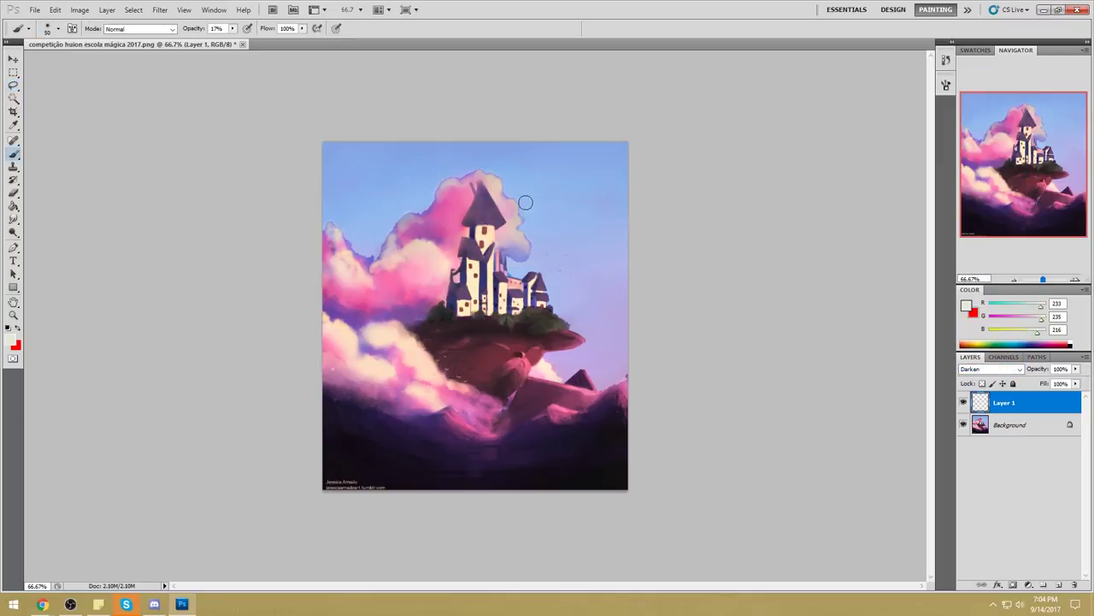
{"action": "left_click_drag", "start_coordinate": [232, 30], "coordinate": [295, 45]}
Step back in the history to the Blending Change state, undoing the test brush strokes and the deselection.
{"action": "key", "text": "ctrl+z"}
{"action": "left_click_drag", "start_coordinate": [578, 202], "coordinate": [462, 254]}
{"action": "left_click", "coordinate": [945, 59]}
{"action": "key", "text": "ctrl+alt+z"}
{"action": "key", "text": "ctrl+alt+z"}
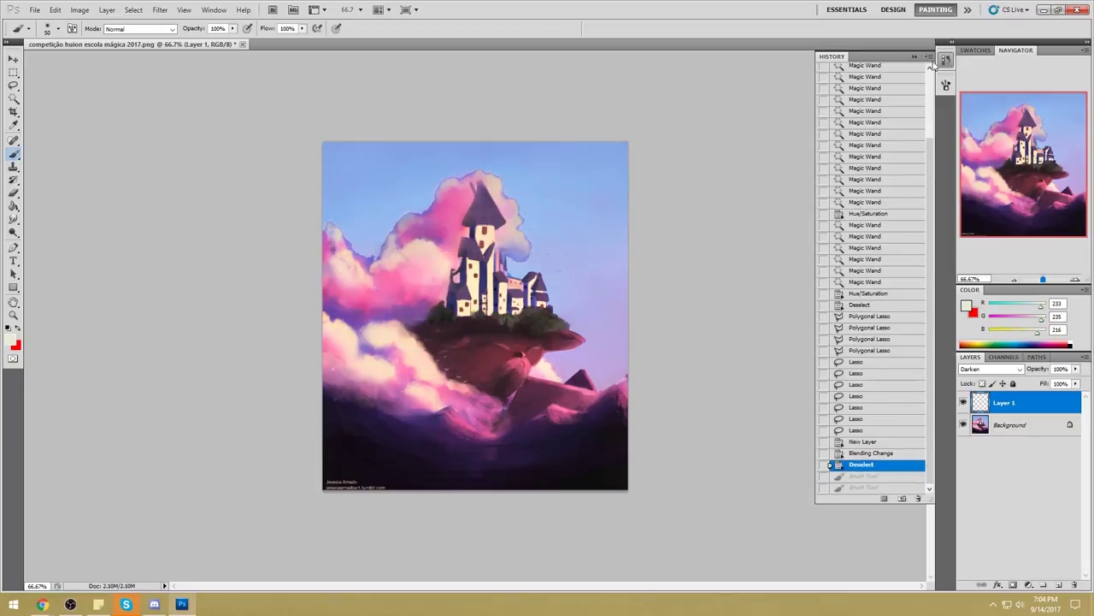
{"action": "left_click", "coordinate": [914, 56]}
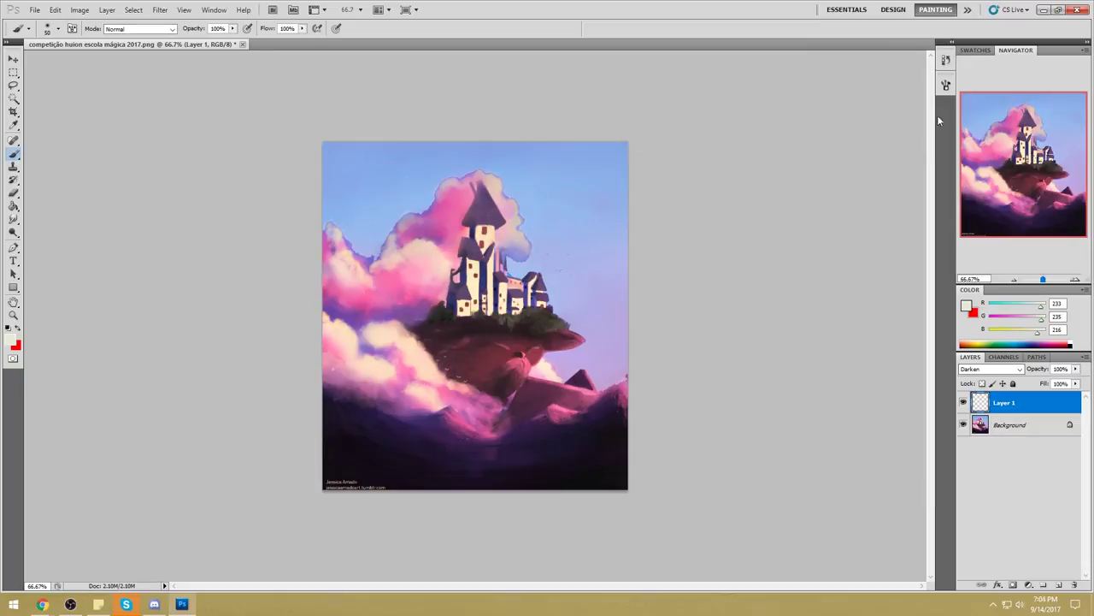
{"action": "left_click", "coordinate": [946, 59]}
{"action": "left_click", "coordinate": [874, 464]}
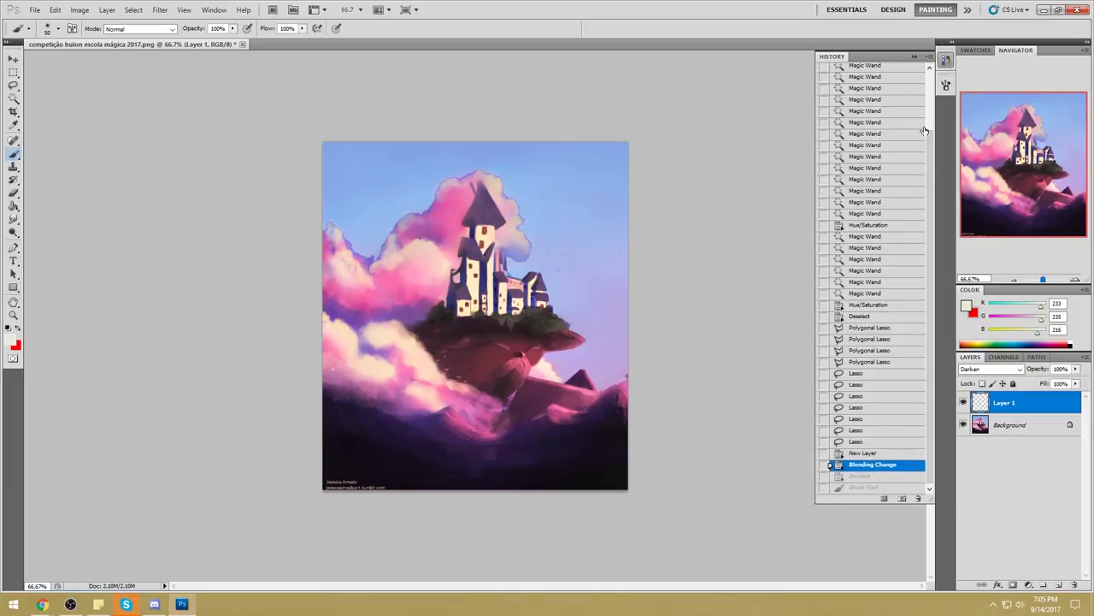
{"action": "left_click", "coordinate": [915, 56]}
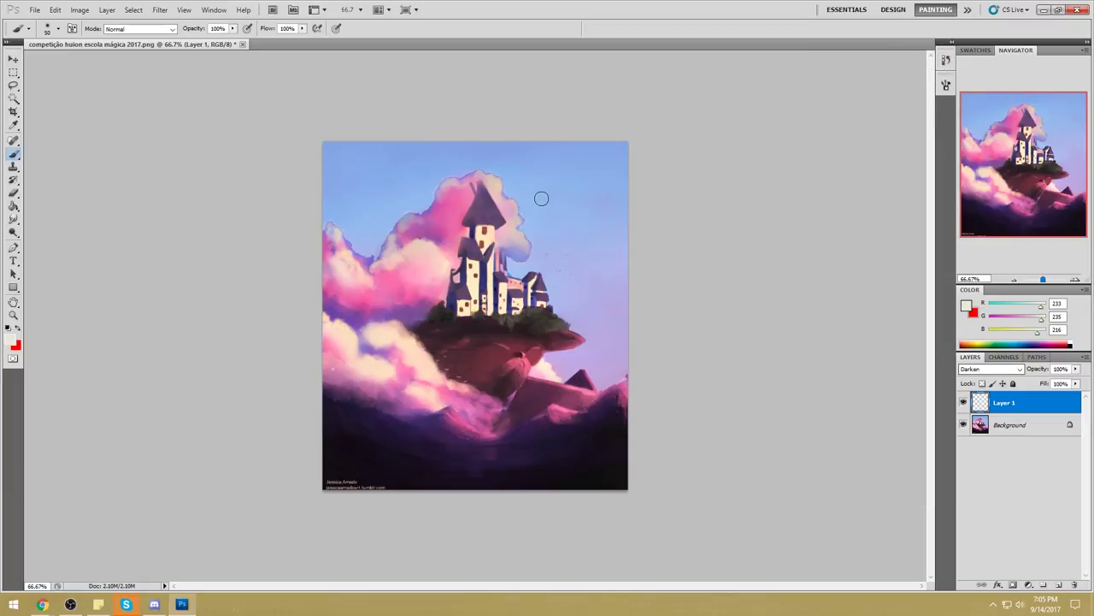
Paint the selected wall shadows with the roof's dark blue using a 150 px brush, and set the layer's fill to 80%.
{"action": "left_click", "coordinate": [481, 225], "text": "alt"}
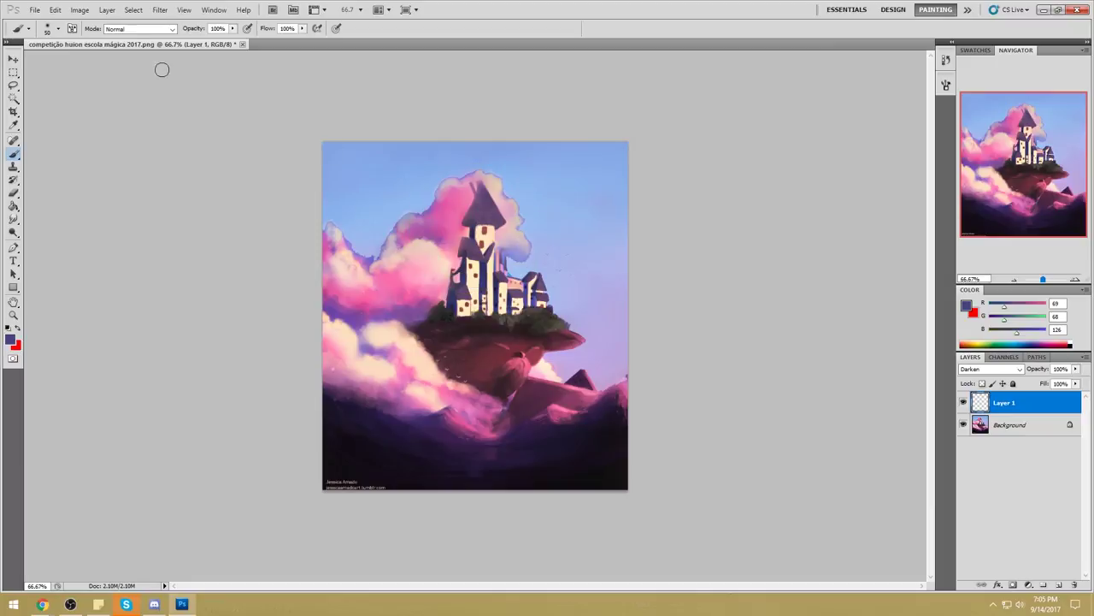
{"action": "key", "text": "bracketright"}
{"action": "key", "text": "bracketright"}
{"action": "key", "text": "bracketright"}
{"action": "key", "text": "bracketright"}
{"action": "key", "text": "bracketright"}
{"action": "key", "text": "bracketright"}
{"action": "key", "text": "bracketright"}
{"action": "mouse_move", "coordinate": [479, 240]}
{"action": "left_mouse_down"}
{"action": "mouse_move", "coordinate": [480, 286]}
{"action": "mouse_move", "coordinate": [527, 295]}
{"action": "mouse_move", "coordinate": [519, 315]}
{"action": "mouse_move", "coordinate": [499, 322]}
{"action": "left_mouse_up"}
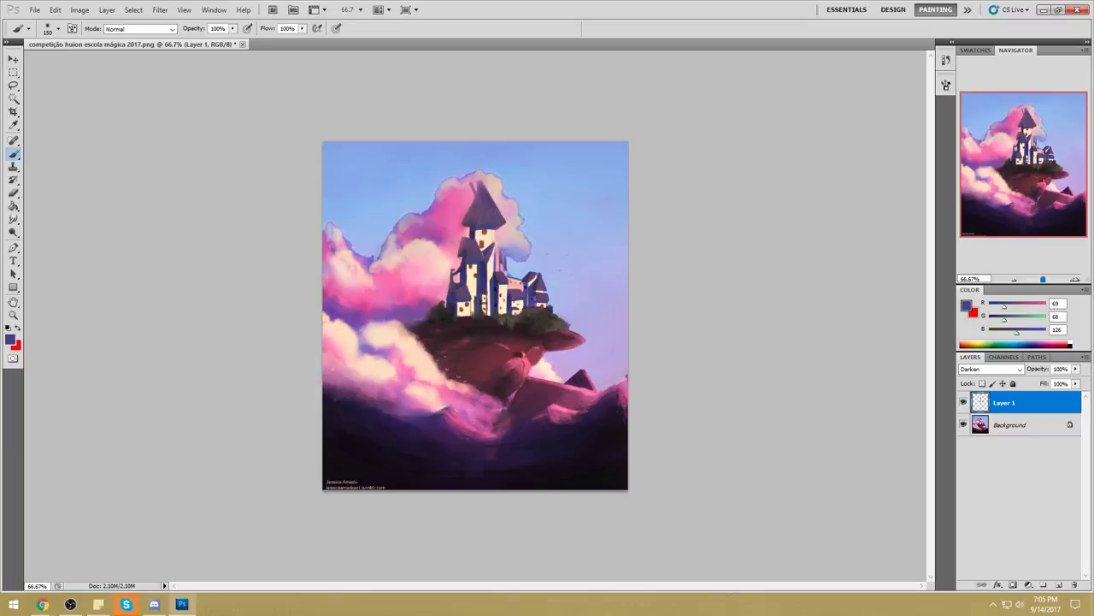
{"action": "mouse_move", "coordinate": [1076, 383]}
{"action": "left_mouse_down"}
{"action": "mouse_move", "coordinate": [1079, 398]}
{"action": "mouse_move", "coordinate": [1067, 398]}
{"action": "left_mouse_up"}
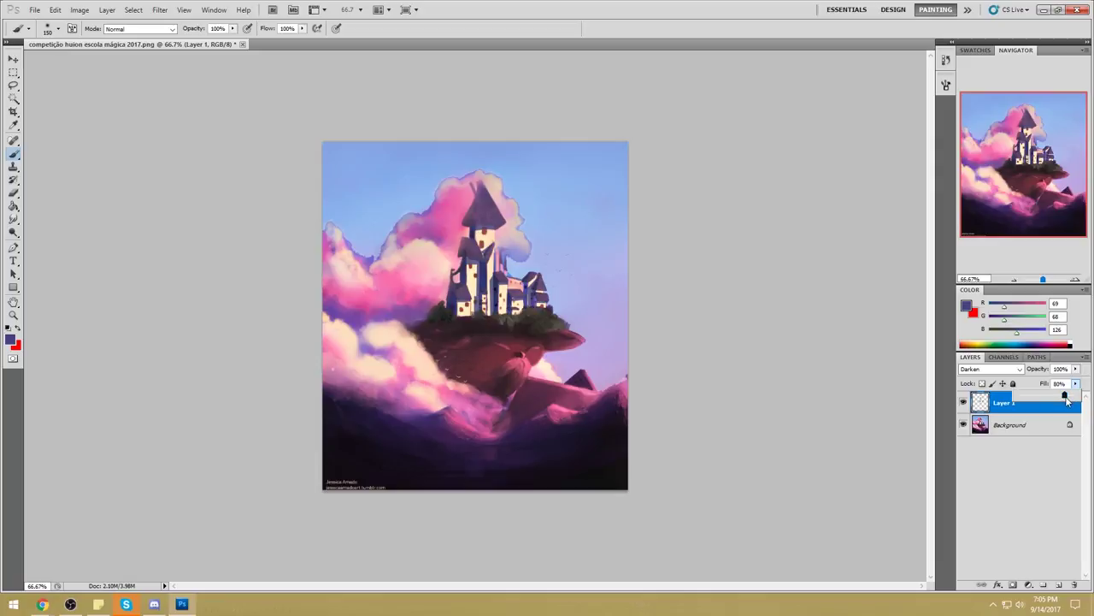
Select the dark blue shaded walls of the castle on the Background layer with the Magic Wand at tolerance 30.
{"action": "left_click", "coordinate": [1036, 430]}
{"action": "left_click", "coordinate": [1038, 430]}
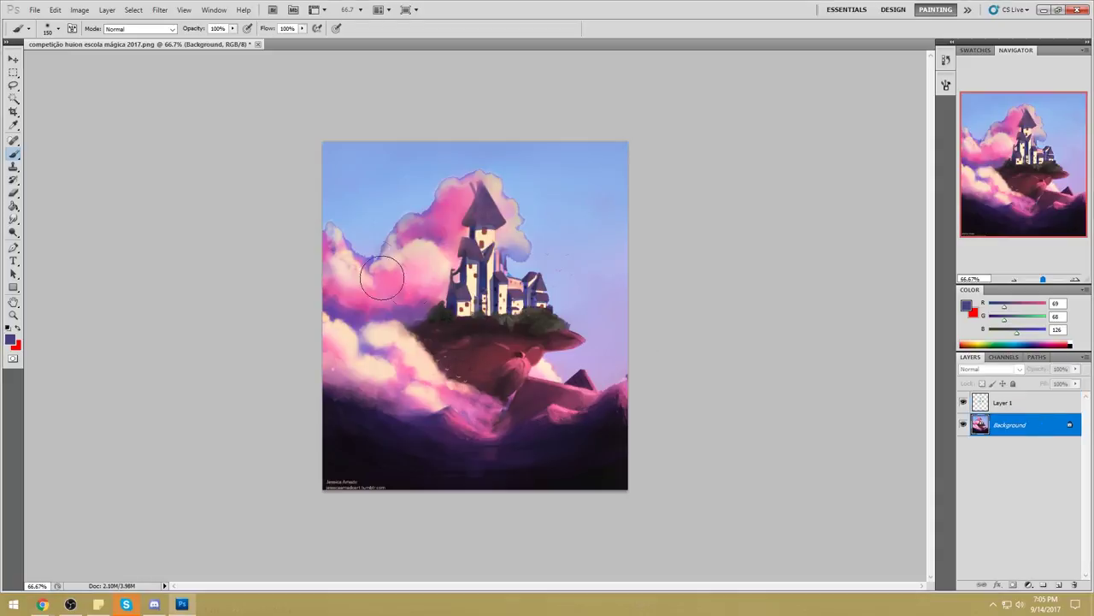
{"action": "left_click", "coordinate": [13, 99]}
{"action": "left_click", "coordinate": [481, 294], "text": "shift"}
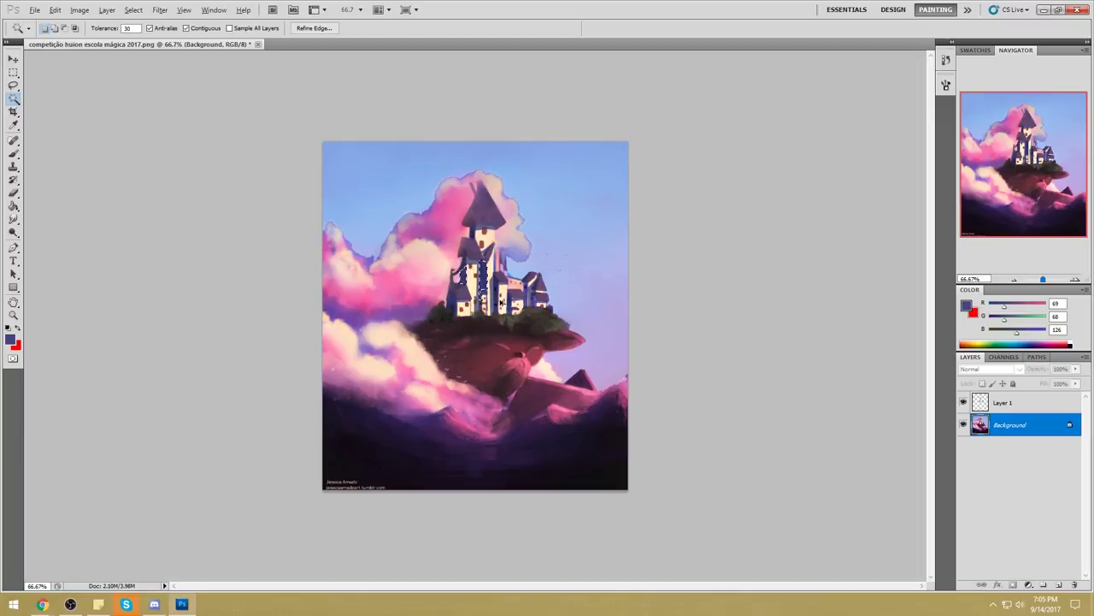
{"action": "left_click", "coordinate": [496, 295], "text": "shift"}
{"action": "left_click", "coordinate": [474, 232], "text": "shift"}
Brighten the selected shaded walls using Hue/Saturation with Saturation +48 and Lightness +28.
{"action": "key", "text": "ctrl+u"}
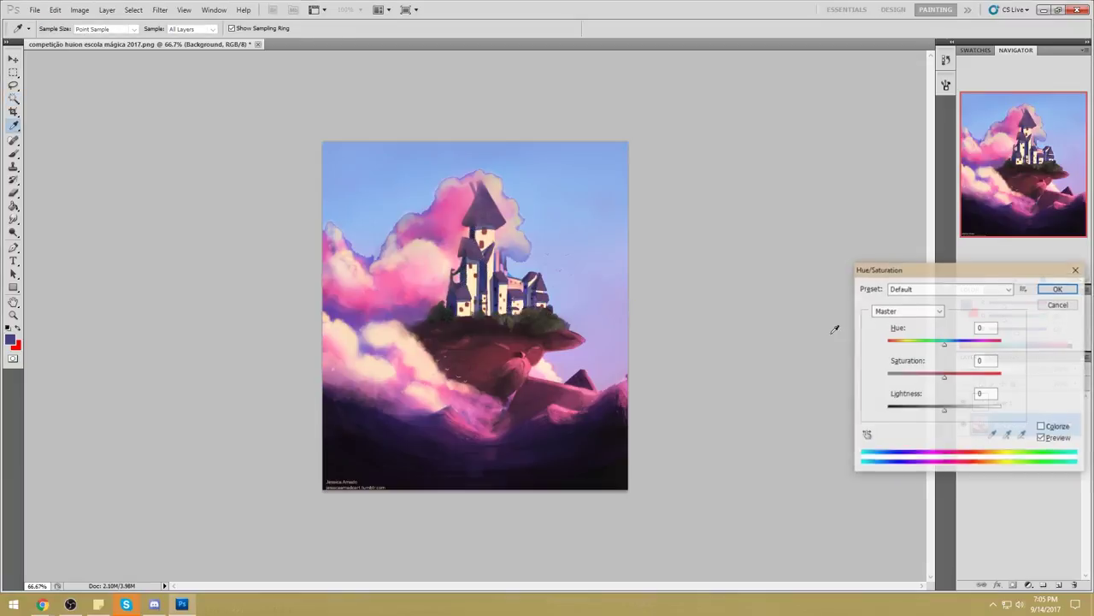
{"action": "mouse_move", "coordinate": [945, 415]}
{"action": "left_mouse_down"}
{"action": "mouse_move", "coordinate": [936, 416]}
{"action": "mouse_move", "coordinate": [954, 416]}
{"action": "left_mouse_up"}
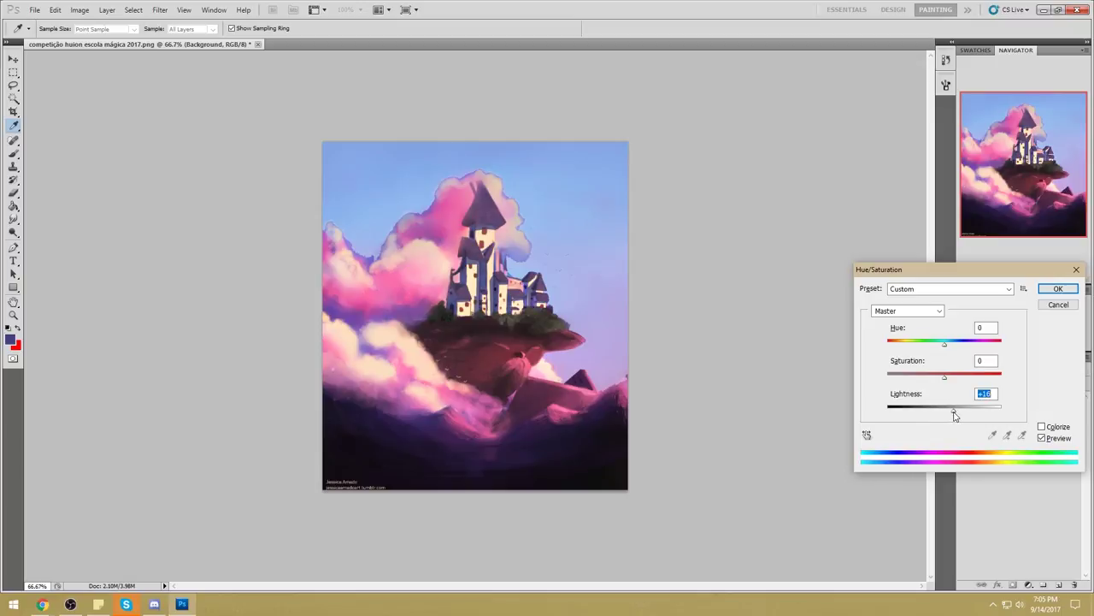
{"action": "left_click_drag", "start_coordinate": [954, 414], "coordinate": [963, 416]}
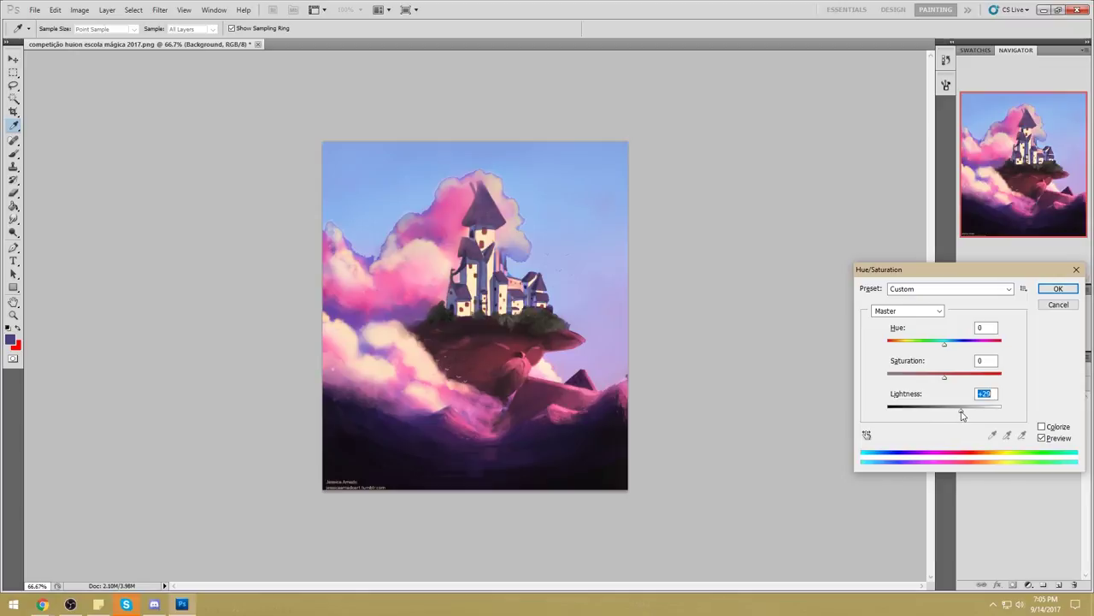
{"action": "left_click_drag", "start_coordinate": [947, 384], "coordinate": [975, 382]}
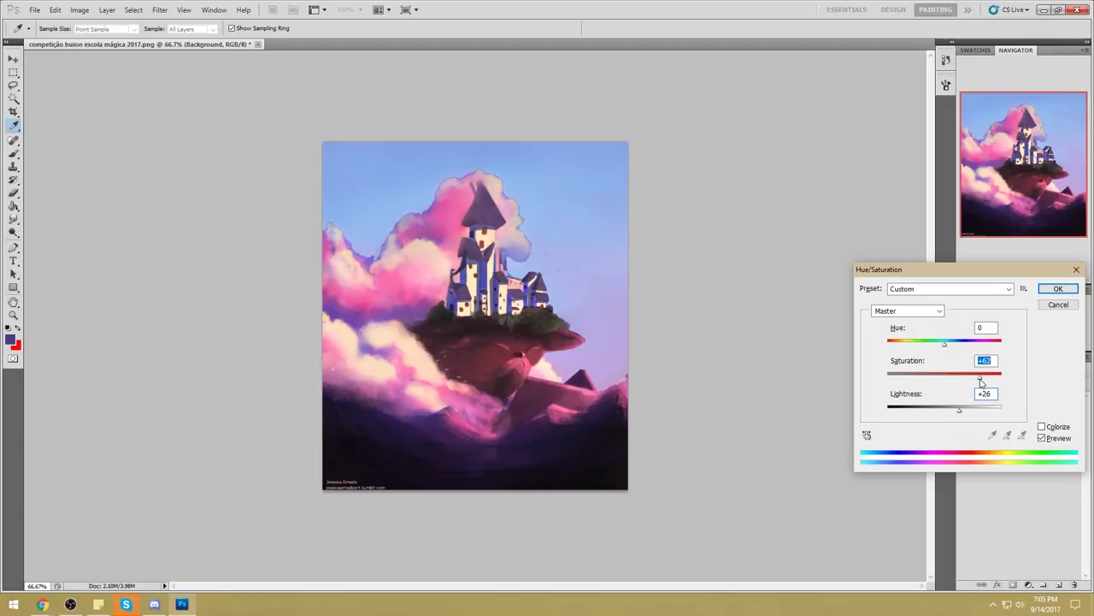
{"action": "left_click_drag", "start_coordinate": [975, 381], "coordinate": [961, 415]}
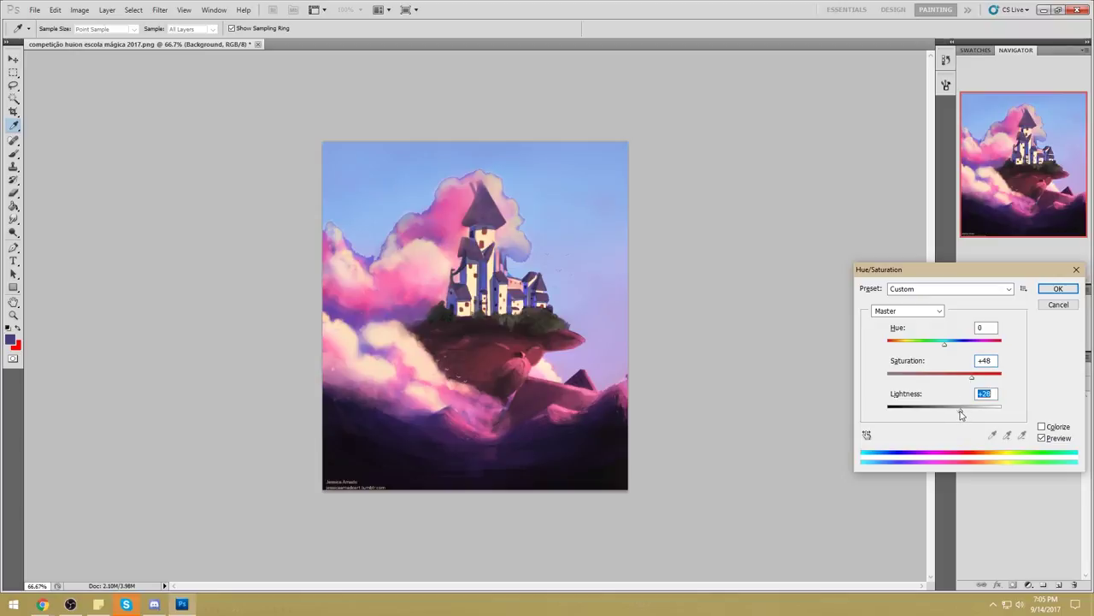
{"action": "left_click", "coordinate": [1058, 289]}
Select the lit right part of the tallest tower's roof with the Lasso tool.
{"action": "key", "text": "w"}
{"action": "left_click", "coordinate": [14, 87]}
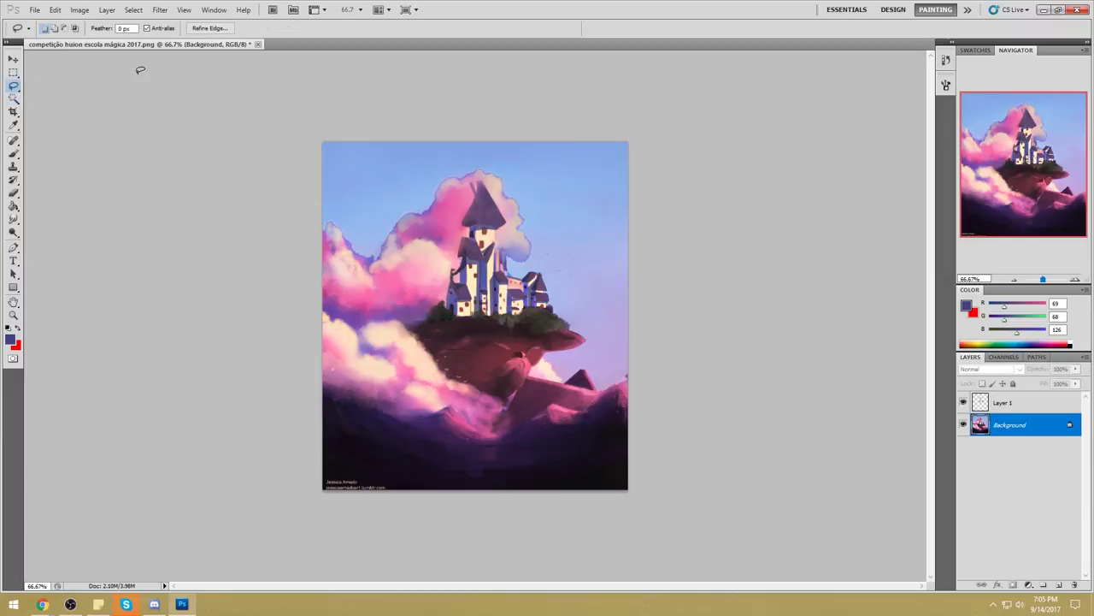
{"action": "left_click_drag", "start_coordinate": [485, 178], "coordinate": [483, 208]}
{"action": "left_click_drag", "start_coordinate": [486, 178], "coordinate": [487, 181]}
{"action": "key", "text": "alt"}
Add the lit parts of the castle's lower roofs to the Lasso selection and hide the selection outline.
{"action": "left_click_drag", "start_coordinate": [466, 255], "coordinate": [476, 254]}
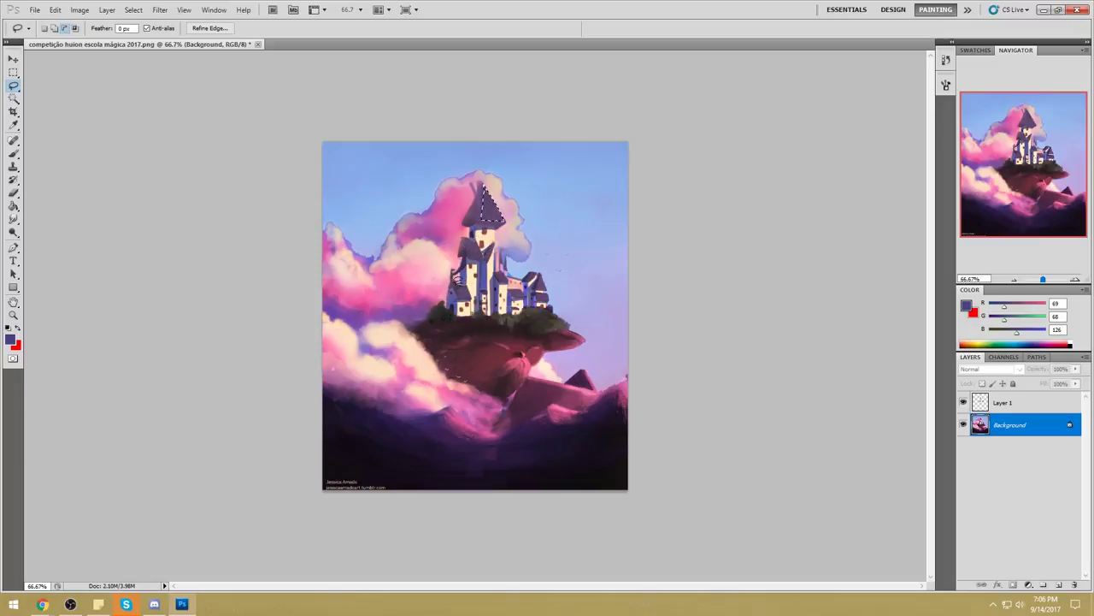
{"action": "key", "text": "shift"}
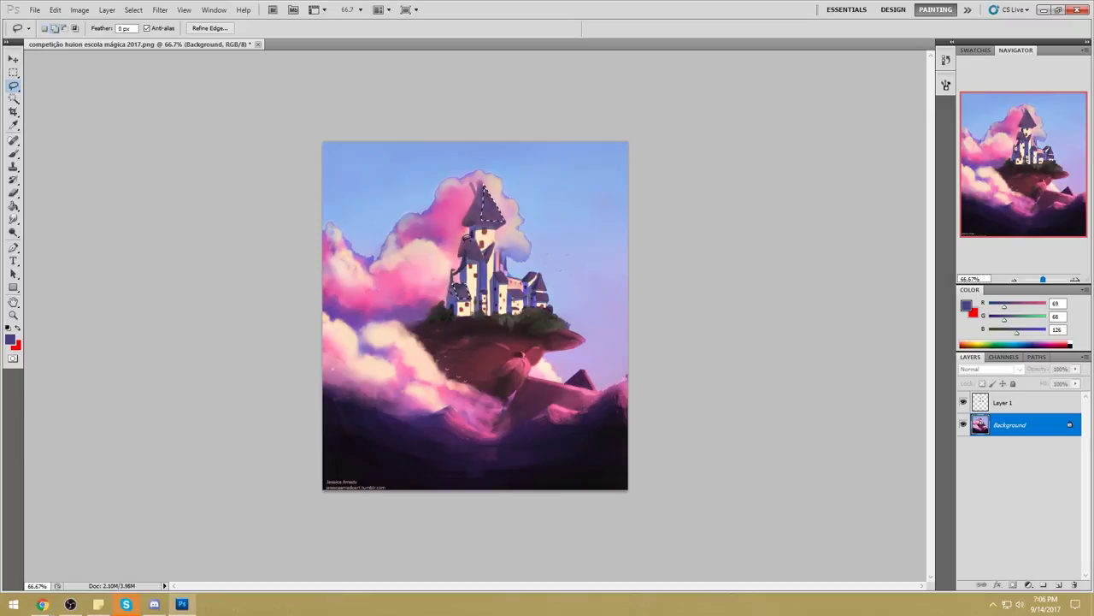
{"action": "key", "text": "alt"}
{"action": "left_click_drag", "start_coordinate": [462, 222], "coordinate": [491, 248]}
{"action": "key", "text": "ctrl+alt+z"}
{"action": "key", "text": "alt"}
{"action": "left_click_drag", "start_coordinate": [490, 249], "coordinate": [495, 250]}
{"action": "left_click_drag", "start_coordinate": [466, 286], "coordinate": [465, 290]}
{"action": "mouse_move", "coordinate": [512, 278]}
{"action": "left_mouse_down"}
{"action": "mouse_move", "coordinate": [496, 274]}
{"action": "mouse_move", "coordinate": [510, 290]}
{"action": "left_mouse_up"}
{"action": "left_click_drag", "start_coordinate": [547, 291], "coordinate": [541, 275]}
{"action": "key", "text": "alt"}
{"action": "key", "text": "alt"}
{"action": "key", "text": "alt"}
{"action": "left_click_drag", "start_coordinate": [549, 255], "coordinate": [551, 288]}
{"action": "key", "text": "alt"}
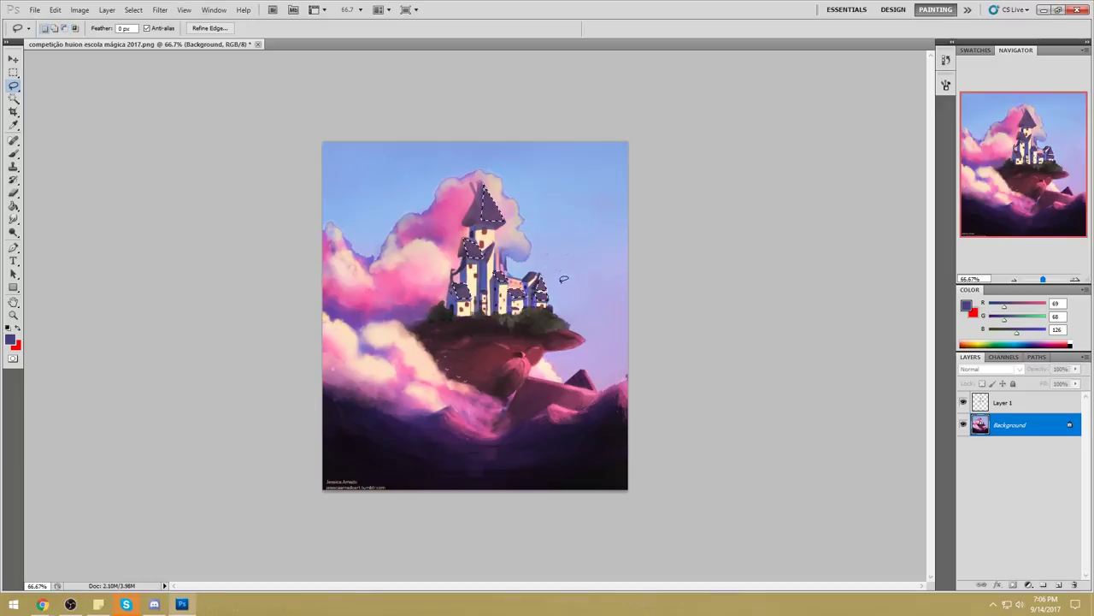
{"action": "key", "text": "ctrl+d"}
Recolour the selected lit roofs using Hue/Saturation with Hue +52, Saturation +65 and Lightness +27, and clear the selection.
{"action": "key", "text": "ctrl+u"}
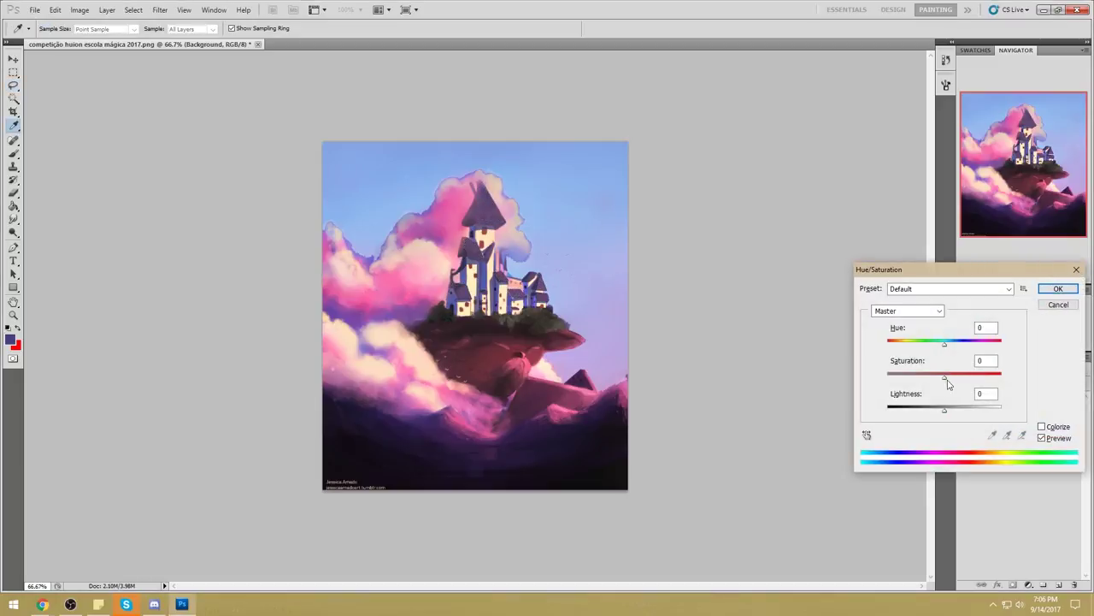
{"action": "left_click_drag", "start_coordinate": [944, 407], "coordinate": [958, 414]}
{"action": "left_click_drag", "start_coordinate": [945, 377], "coordinate": [992, 383]}
{"action": "left_click_drag", "start_coordinate": [945, 344], "coordinate": [970, 350]}
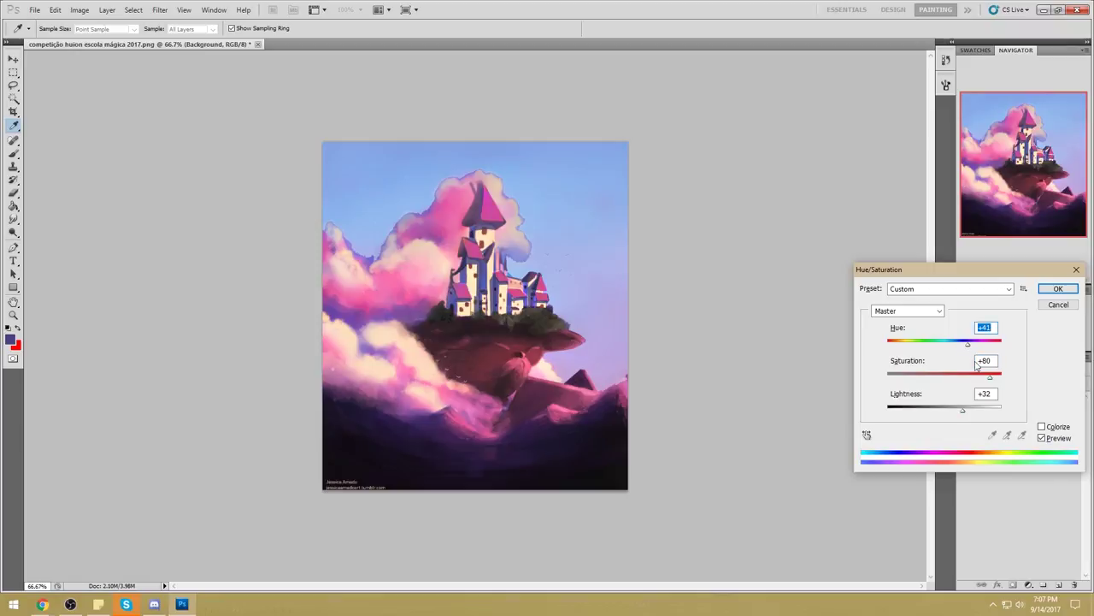
{"action": "left_click_drag", "start_coordinate": [989, 379], "coordinate": [983, 381]}
{"action": "left_click_drag", "start_coordinate": [967, 344], "coordinate": [973, 348]}
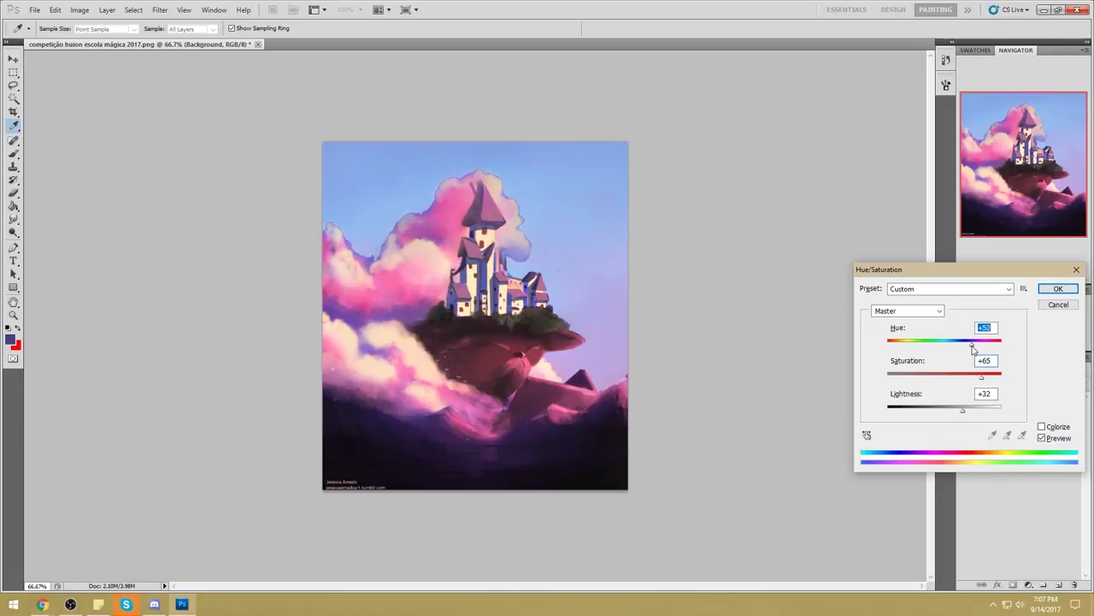
{"action": "left_click_drag", "start_coordinate": [965, 415], "coordinate": [963, 414]}
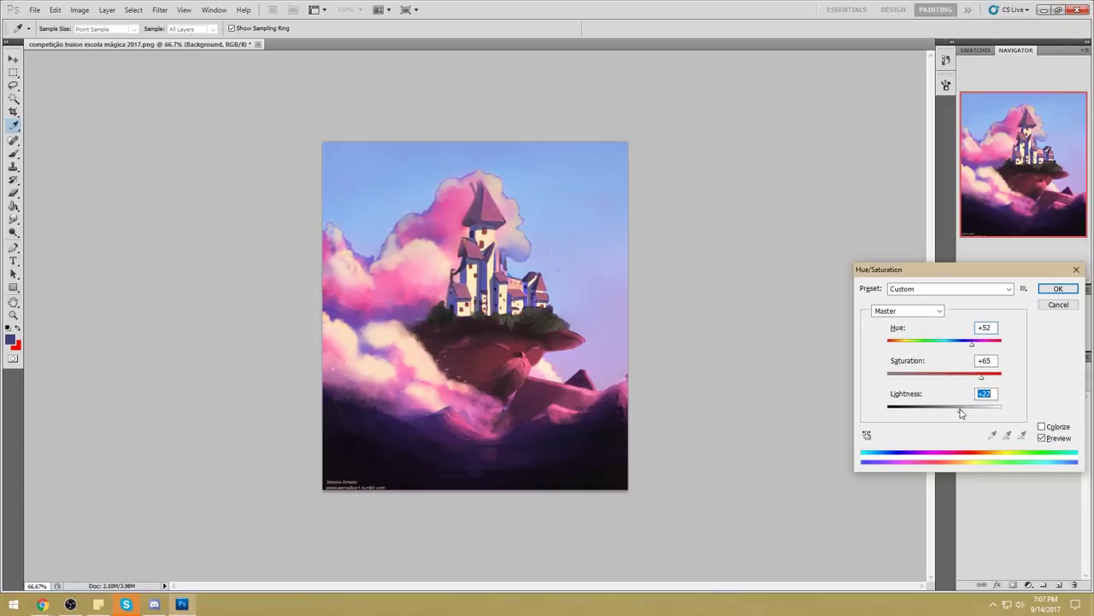
{"action": "left_click_drag", "start_coordinate": [961, 413], "coordinate": [962, 413]}
{"action": "key", "text": "shift+Tab"}
{"action": "left_click", "coordinate": [1058, 290]}
{"action": "key", "text": "l"}
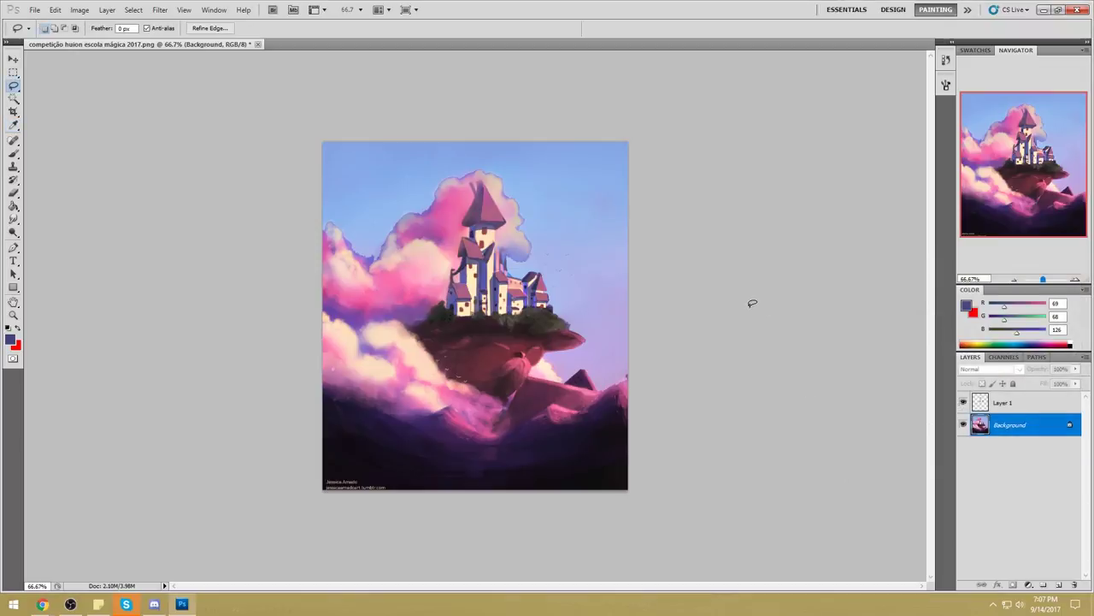
{"action": "key", "text": "m"}
{"action": "right_click", "coordinate": [485, 268]}
{"action": "left_click", "coordinate": [506, 275]}
Select the pink clouds behind the castle with the Magic Wand at tolerance 30.
{"action": "left_click", "coordinate": [14, 98]}
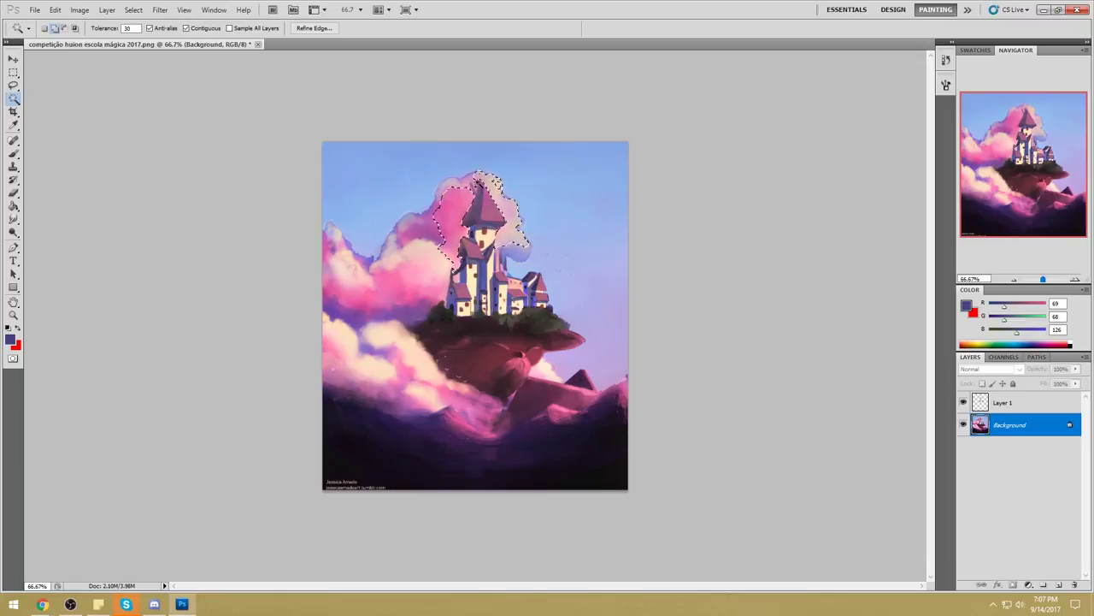
{"action": "left_click", "coordinate": [486, 186], "text": "shift"}
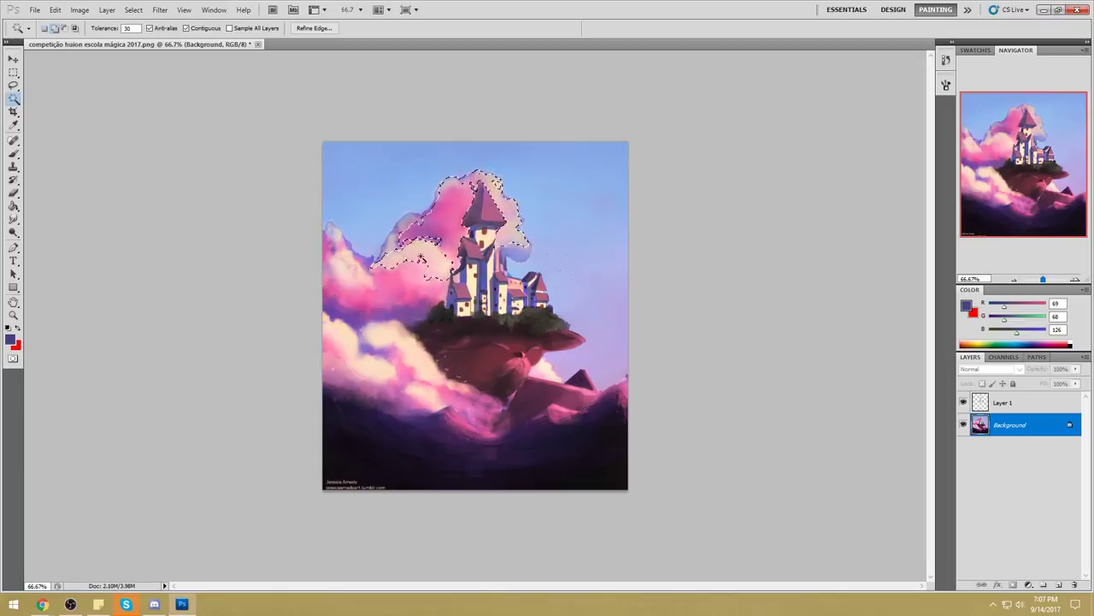
{"action": "left_click", "coordinate": [426, 295]}
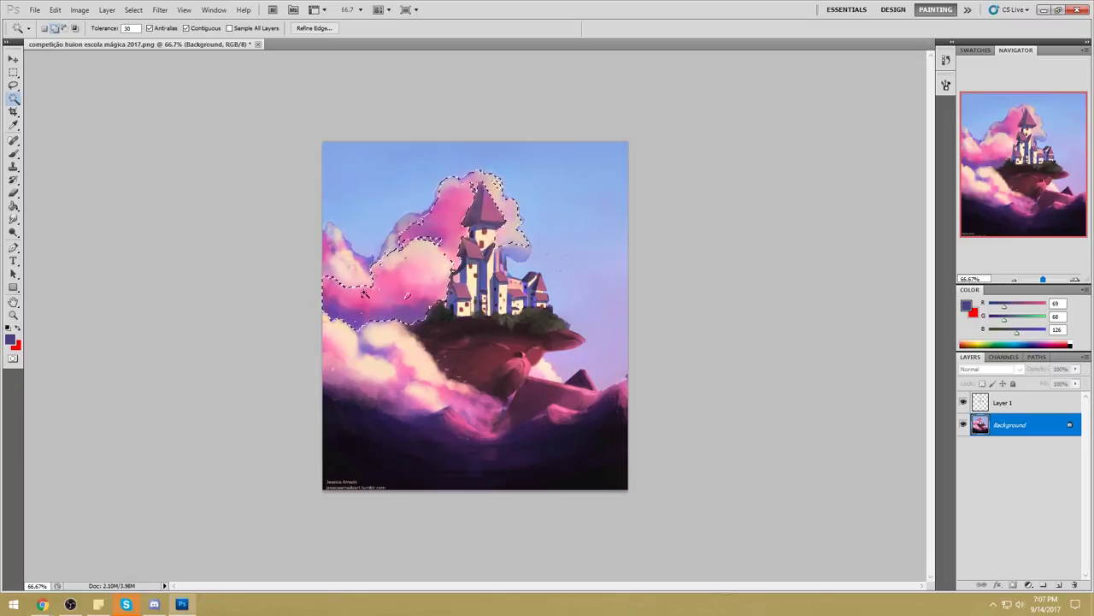
Extend the cloud selection with the Lasso over the missed cloud areas and edges around the castle, and hide the outline.
{"action": "key", "text": "l"}
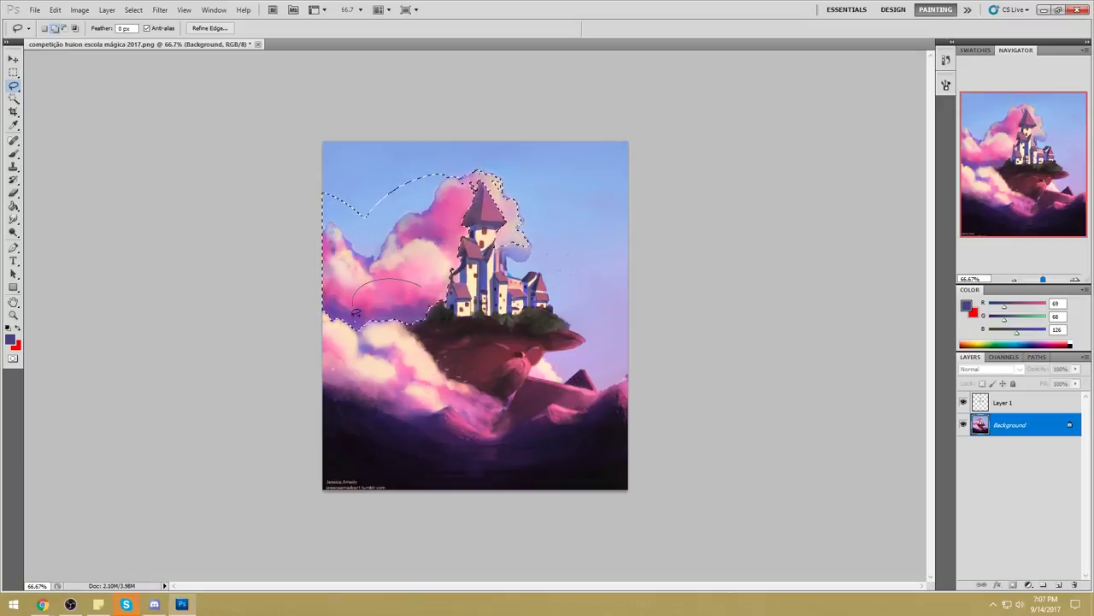
{"action": "left_click_drag", "start_coordinate": [424, 287], "coordinate": [428, 306]}
{"action": "left_click_drag", "start_coordinate": [498, 245], "coordinate": [512, 245]}
{"action": "mouse_move", "coordinate": [517, 177]}
{"action": "left_mouse_down"}
{"action": "mouse_move", "coordinate": [469, 164]}
{"action": "mouse_move", "coordinate": [519, 232]}
{"action": "left_mouse_up"}
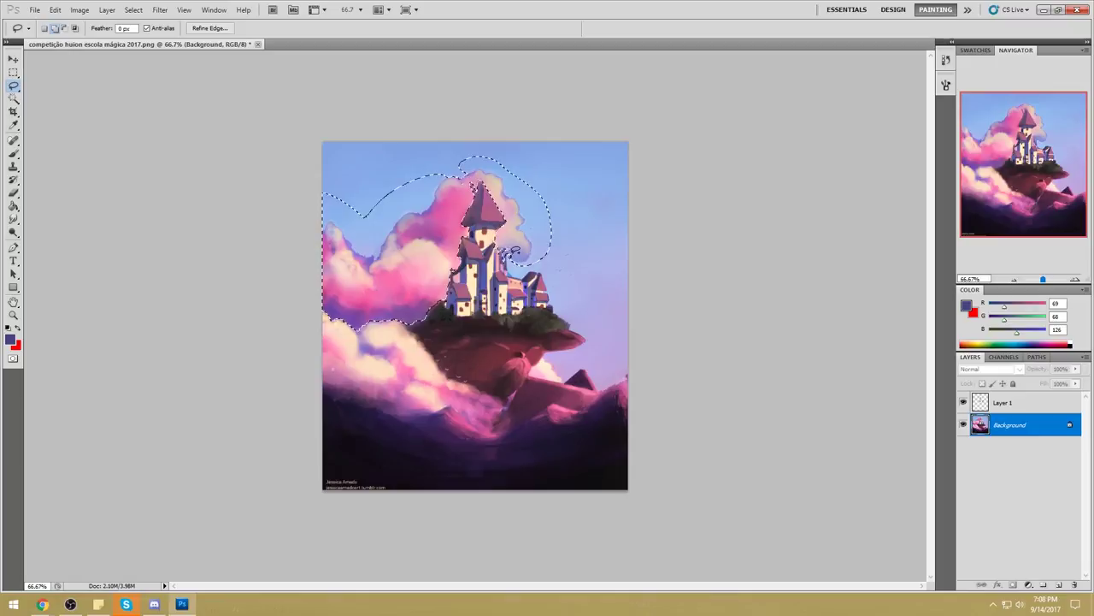
{"action": "mouse_move", "coordinate": [474, 172]}
{"action": "left_mouse_down"}
{"action": "mouse_move", "coordinate": [470, 157]}
{"action": "mouse_move", "coordinate": [489, 168]}
{"action": "left_mouse_up"}
{"action": "left_click", "coordinate": [716, 304]}
Add a new layer, place it above Layer 1, and merge Layer 1 into the Background.
{"action": "key", "text": "b"}
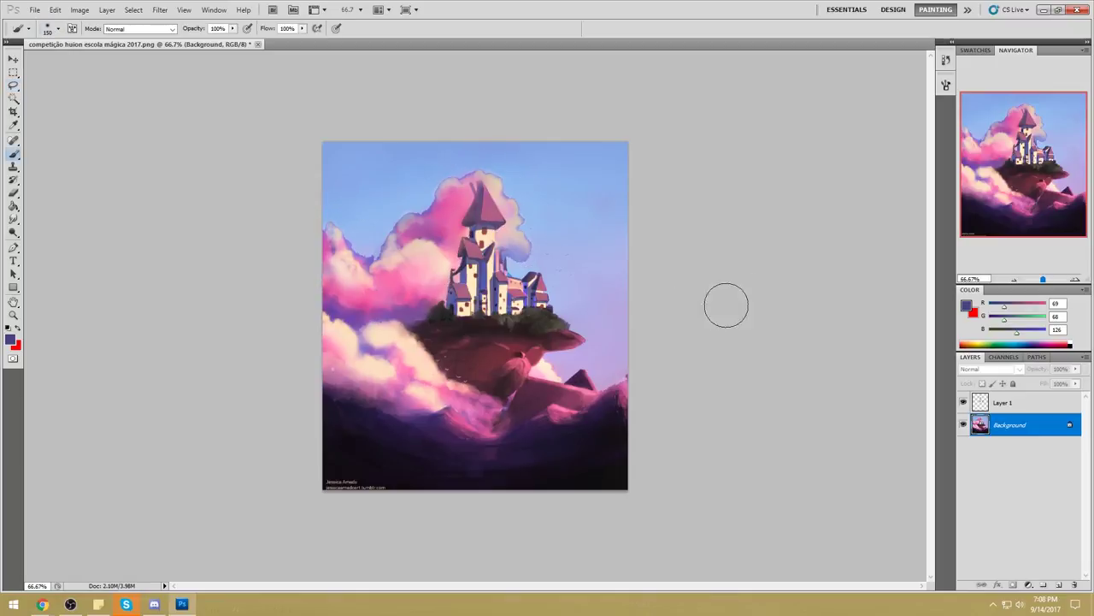
{"action": "left_click", "coordinate": [1060, 586]}
{"action": "left_click_drag", "start_coordinate": [1037, 407], "coordinate": [1035, 435]}
{"action": "right_click", "coordinate": [1039, 432]}
{"action": "left_click", "coordinate": [1049, 397]}
{"action": "left_click", "coordinate": [1030, 407]}
{"action": "key", "text": "ctrl+z"}
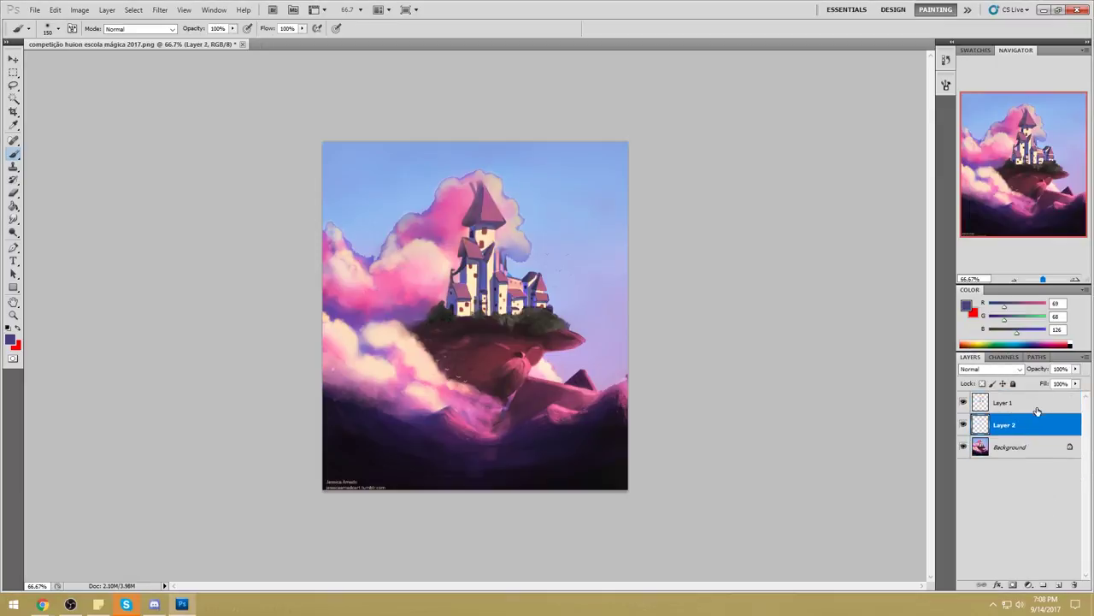
{"action": "right_click", "coordinate": [1040, 418]}
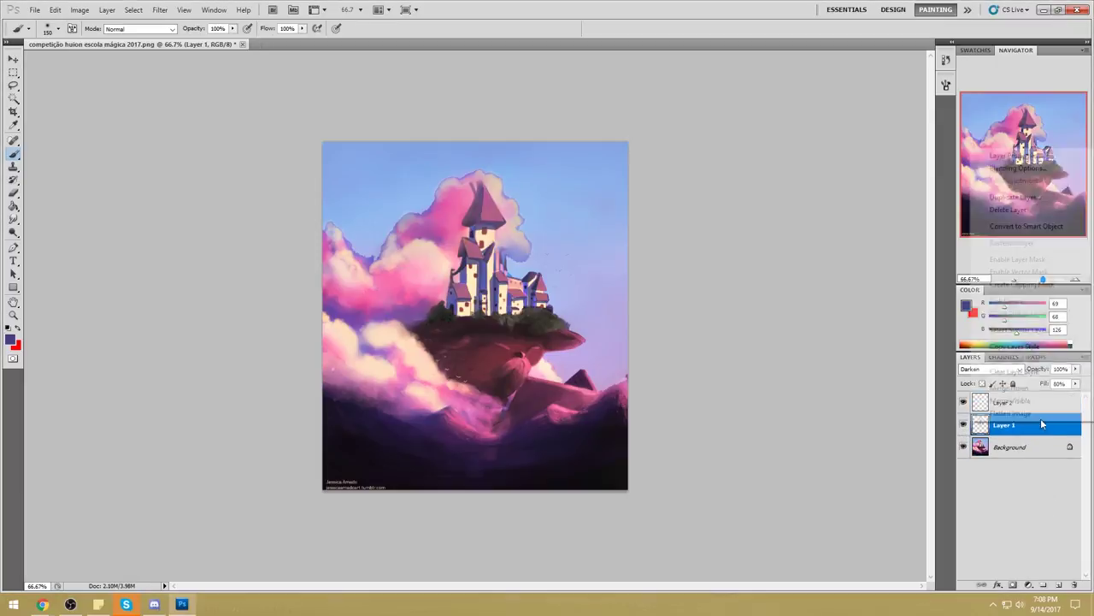
{"action": "left_click", "coordinate": [1037, 389]}
{"action": "left_click", "coordinate": [1038, 400]}
Set the brush to 1600 px at 62% opacity and try a stroke of sampled sky blue over the background clouds.
{"action": "key", "text": "bracketright"}
{"action": "key", "text": "bracketright"}
{"action": "key", "text": "bracketright"}
{"action": "key", "text": "bracketright"}
{"action": "key", "text": "bracketright"}
{"action": "key", "text": "bracketright"}
{"action": "key", "text": "bracketright"}
{"action": "key", "text": "bracketright"}
{"action": "key", "text": "bracketright"}
{"action": "left_click", "coordinate": [513, 184], "text": "alt"}
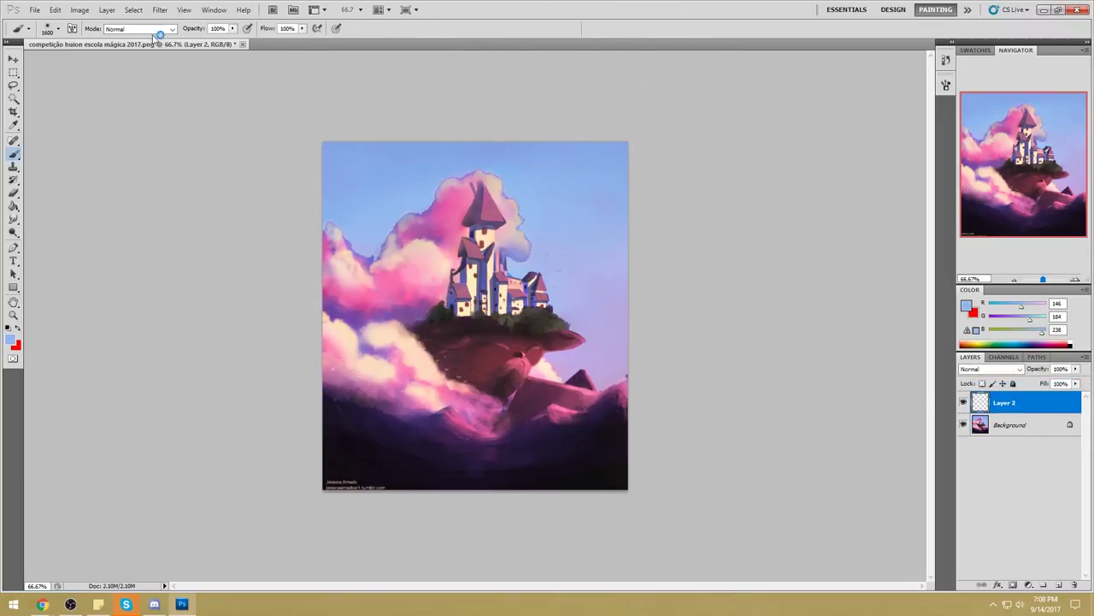
{"action": "left_click", "coordinate": [233, 29]}
{"action": "left_click_drag", "start_coordinate": [232, 40], "coordinate": [211, 39]}
{"action": "left_click", "coordinate": [538, 214], "text": "alt"}
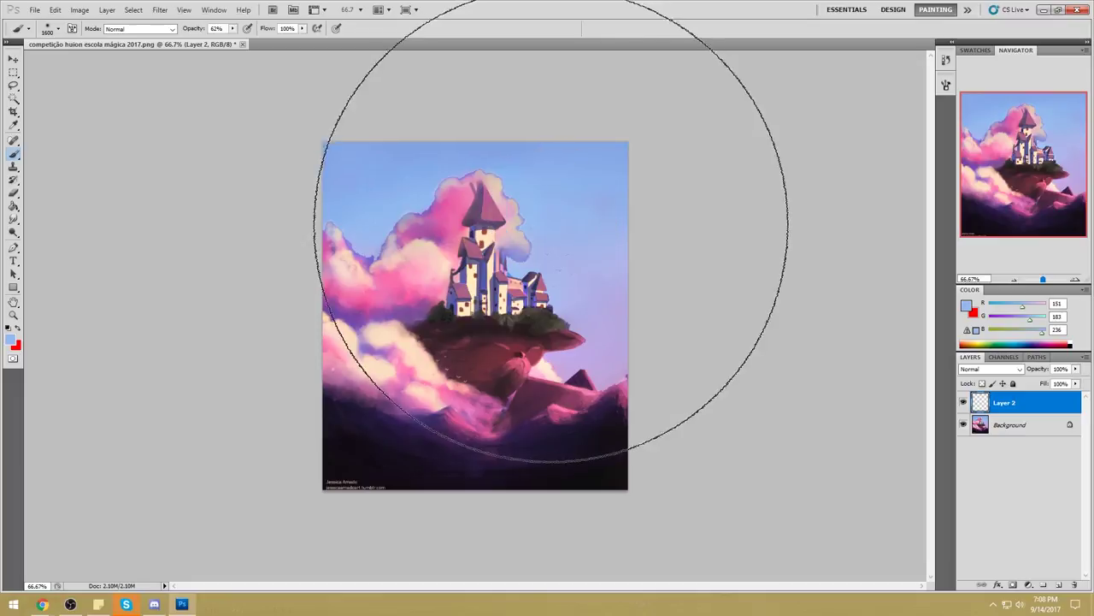
{"action": "left_click_drag", "start_coordinate": [552, 225], "coordinate": [407, 237]}
Add the upper sky around the clouds and castle to the selection with the Lasso, and hide the selection outline.
{"action": "key", "text": "alt+bracketleft"}
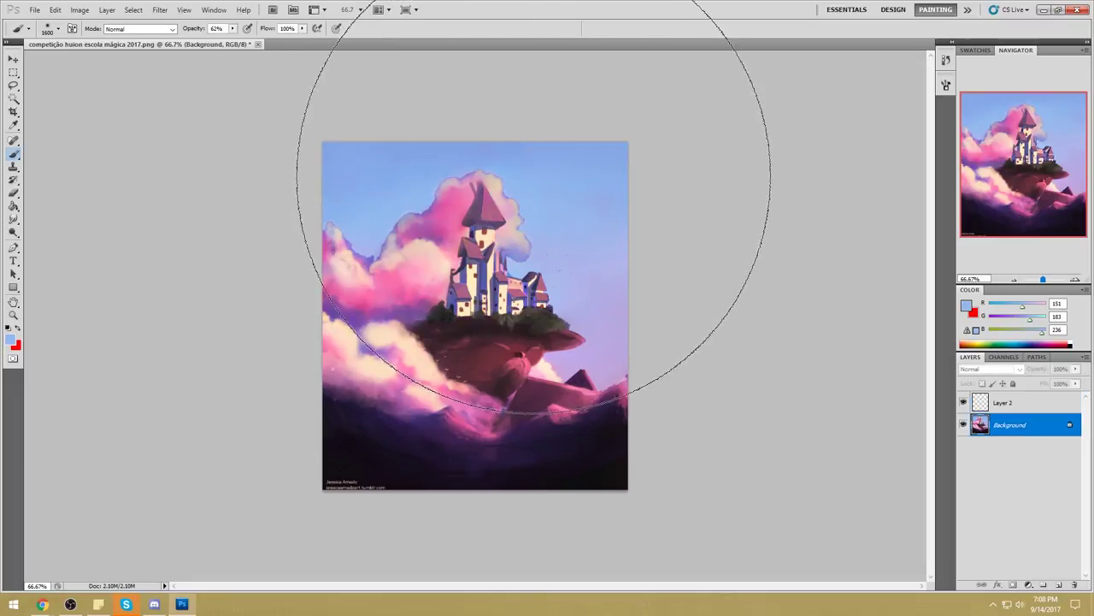
{"action": "key", "text": "l"}
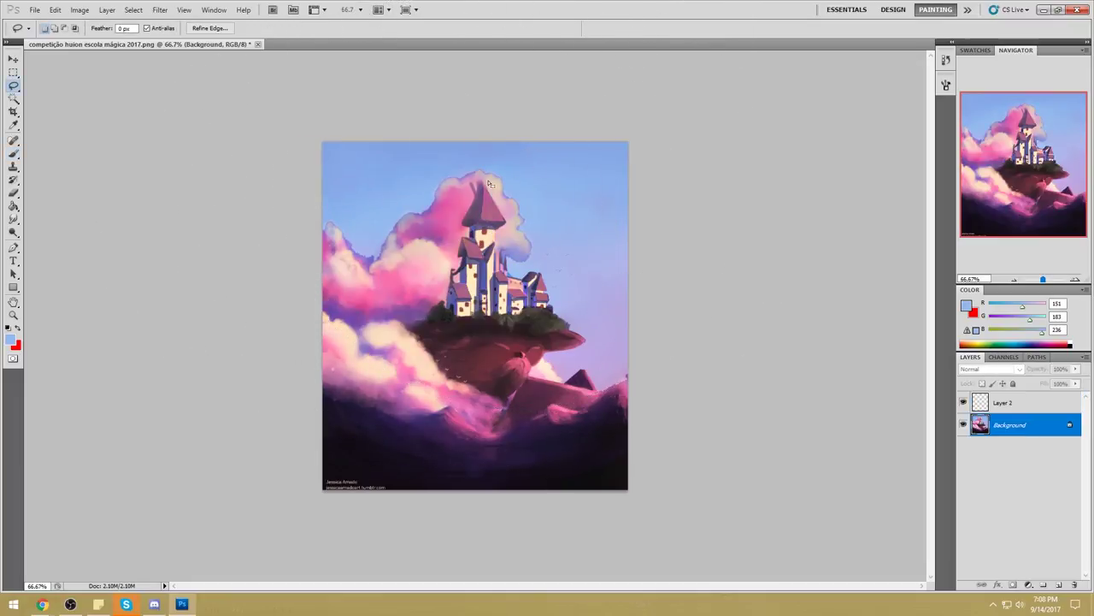
{"action": "key", "text": "b"}
{"action": "left_click", "coordinate": [511, 154], "text": "alt"}
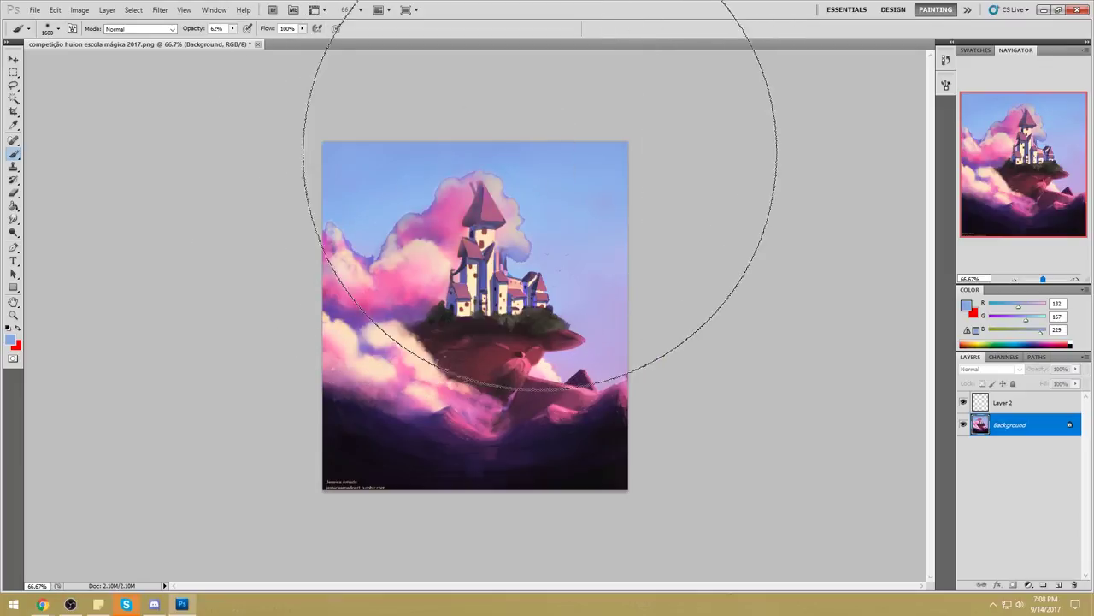
{"action": "key", "text": "l"}
{"action": "mouse_move", "coordinate": [361, 267]}
{"action": "left_mouse_down"}
{"action": "mouse_move", "coordinate": [488, 83]}
{"action": "mouse_move", "coordinate": [585, 253]}
{"action": "mouse_move", "coordinate": [470, 176]}
{"action": "mouse_move", "coordinate": [452, 272]}
{"action": "left_mouse_up"}
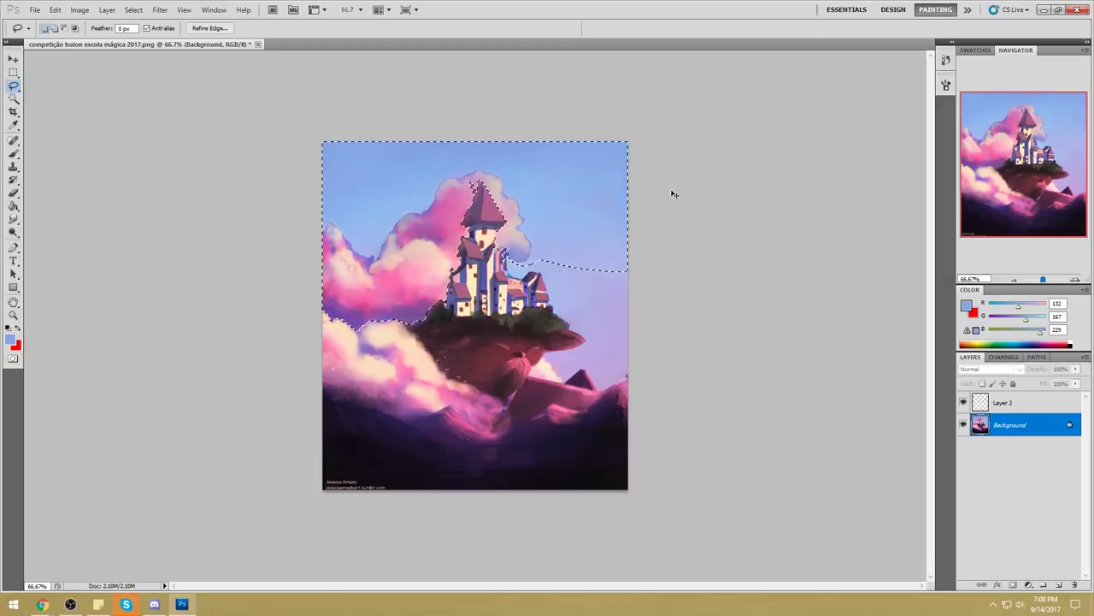
{"action": "key", "text": "ctrl+d"}
Sample the blue of the upper sky for the brush and reduce the brush size to 700 px.
{"action": "key", "text": "b"}
{"action": "left_click", "coordinate": [542, 176], "text": "alt"}
{"action": "left_click", "coordinate": [562, 154], "text": "alt"}
{"action": "key", "text": "bracketleft"}
{"action": "key", "text": "bracketleft"}
{"action": "key", "text": "bracketleft"}
{"action": "key", "text": "bracketleft"}
{"action": "key", "text": "bracketleft"}
{"action": "key", "text": "bracketleft"}
{"action": "key", "text": "bracketleft"}
{"action": "key", "text": "bracketleft"}
{"action": "key", "text": "bracketleft"}
Try hazing the clouds behind the castle with sampled sky-blue strokes on the Background layer, and undo the strokes.
{"action": "left_click_drag", "start_coordinate": [628, 168], "coordinate": [540, 162]}
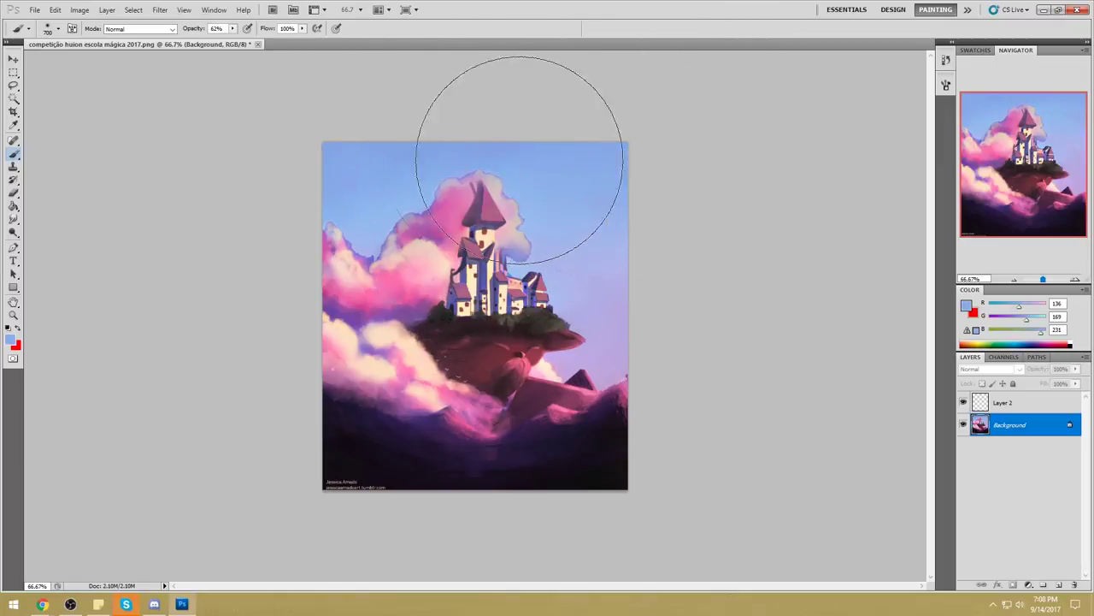
{"action": "key", "text": "bracketleft"}
{"action": "left_click", "coordinate": [571, 229], "text": "alt"}
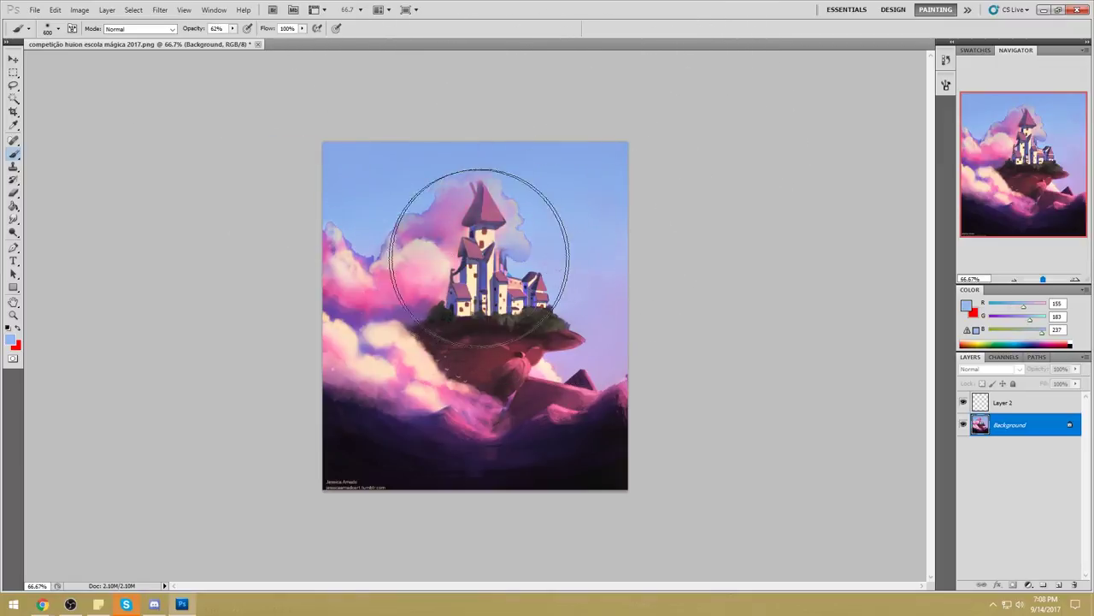
{"action": "left_click_drag", "start_coordinate": [487, 256], "coordinate": [419, 248]}
{"action": "left_click", "coordinate": [562, 293], "text": "alt"}
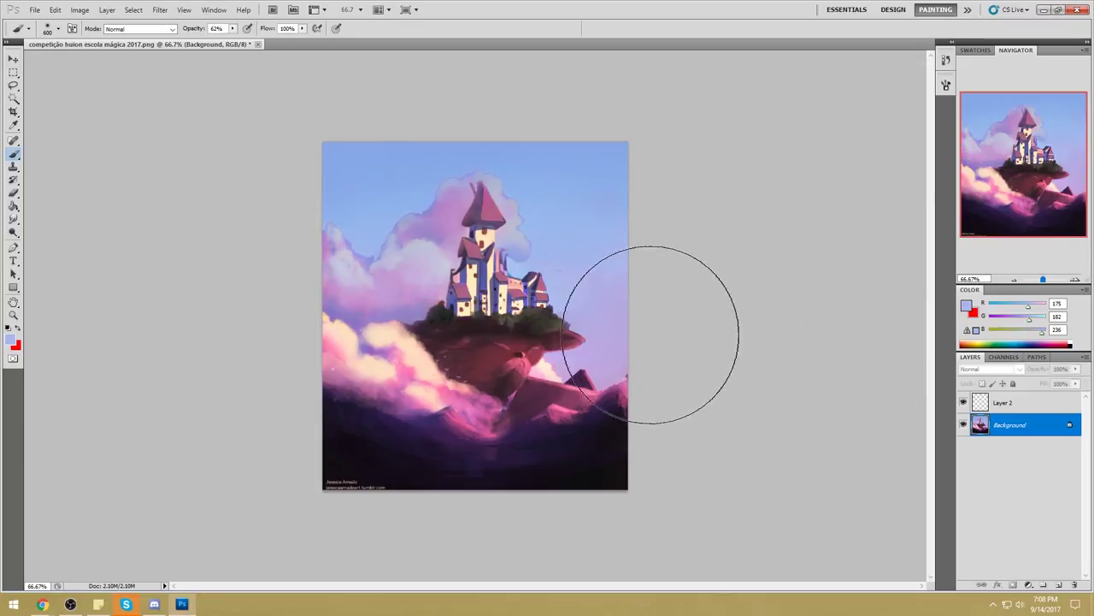
{"action": "key", "text": "ctrl+alt+z"}
{"action": "key", "text": "ctrl+alt+z"}
{"action": "key", "text": "ctrl+alt+z"}
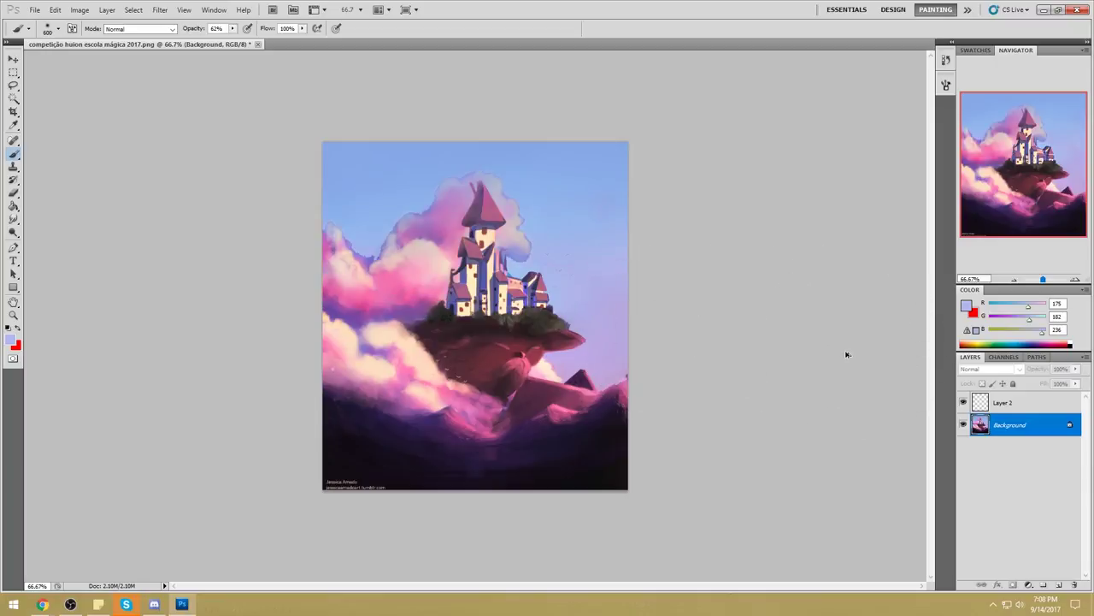
Paint a haze of sampled sky blue and lavender over the background clouds on Layer 2 and compare with the layer hidden.
{"action": "left_click", "coordinate": [988, 404]}
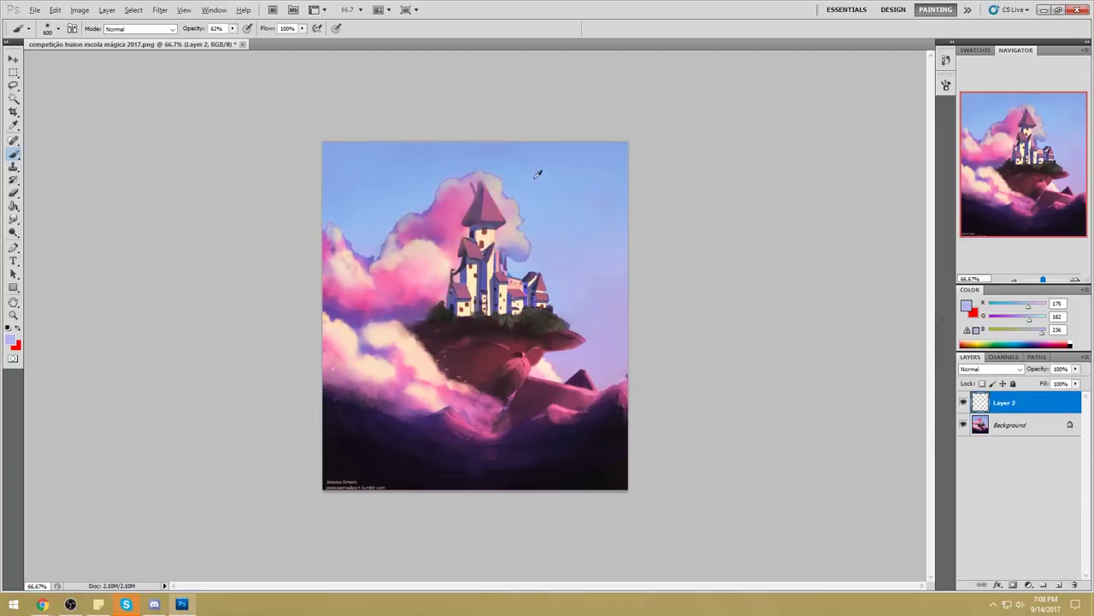
{"action": "left_click", "coordinate": [568, 154], "text": "alt"}
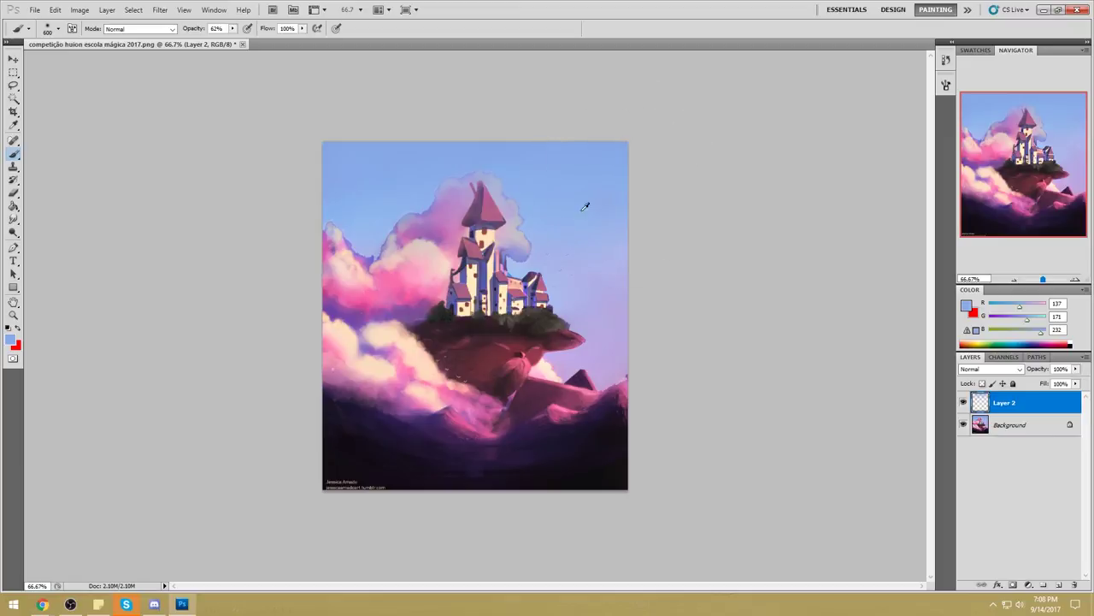
{"action": "left_click_drag", "start_coordinate": [398, 245], "coordinate": [282, 199]}
{"action": "left_click", "coordinate": [579, 281], "text": "alt"}
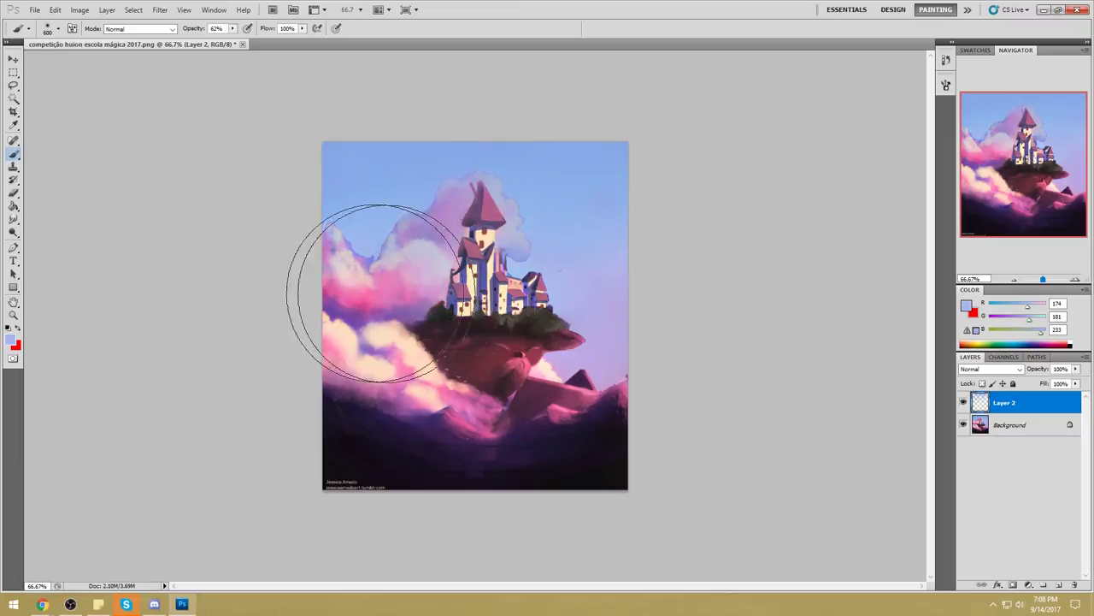
{"action": "left_click_drag", "start_coordinate": [376, 293], "coordinate": [208, 272]}
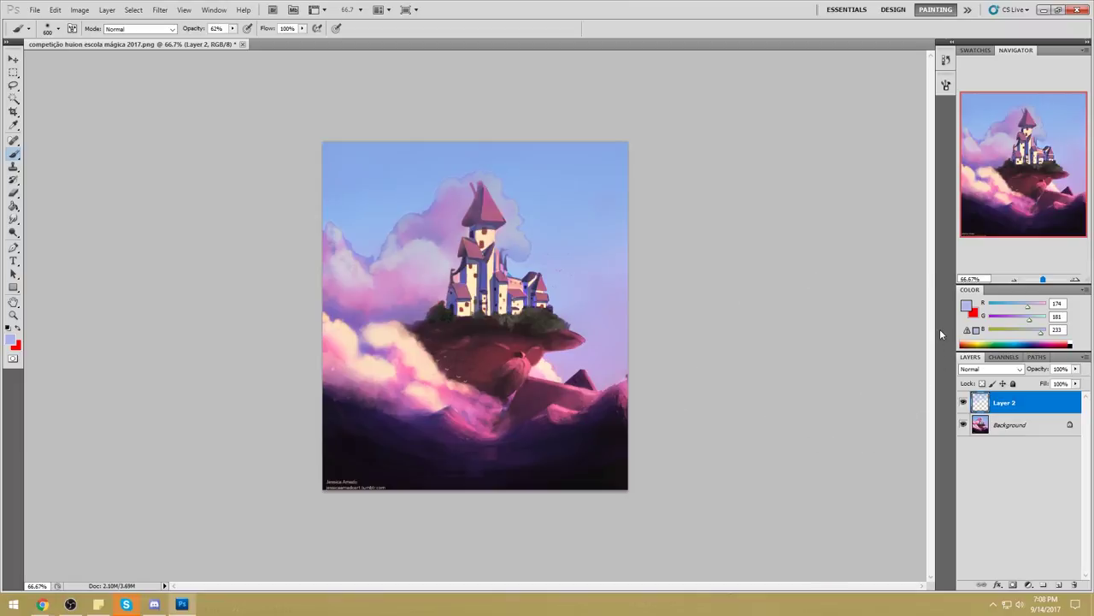
{"action": "left_click", "coordinate": [964, 403]}
{"action": "left_click", "coordinate": [964, 403]}
{"action": "left_click", "coordinate": [963, 402]}
{"action": "left_click", "coordinate": [964, 403]}
Erase part of the haze over the background clouds and merge Layer 2 into the Background.
{"action": "key", "text": "e"}
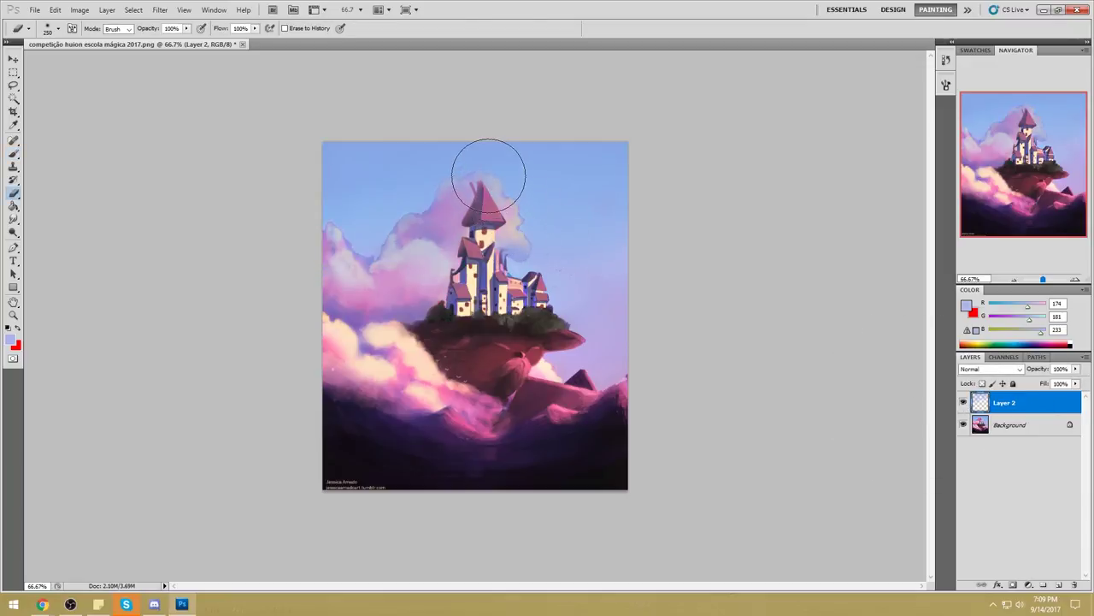
{"action": "mouse_move", "coordinate": [422, 249]}
{"action": "left_mouse_down"}
{"action": "mouse_move", "coordinate": [479, 283]}
{"action": "mouse_move", "coordinate": [417, 251]}
{"action": "left_mouse_up"}
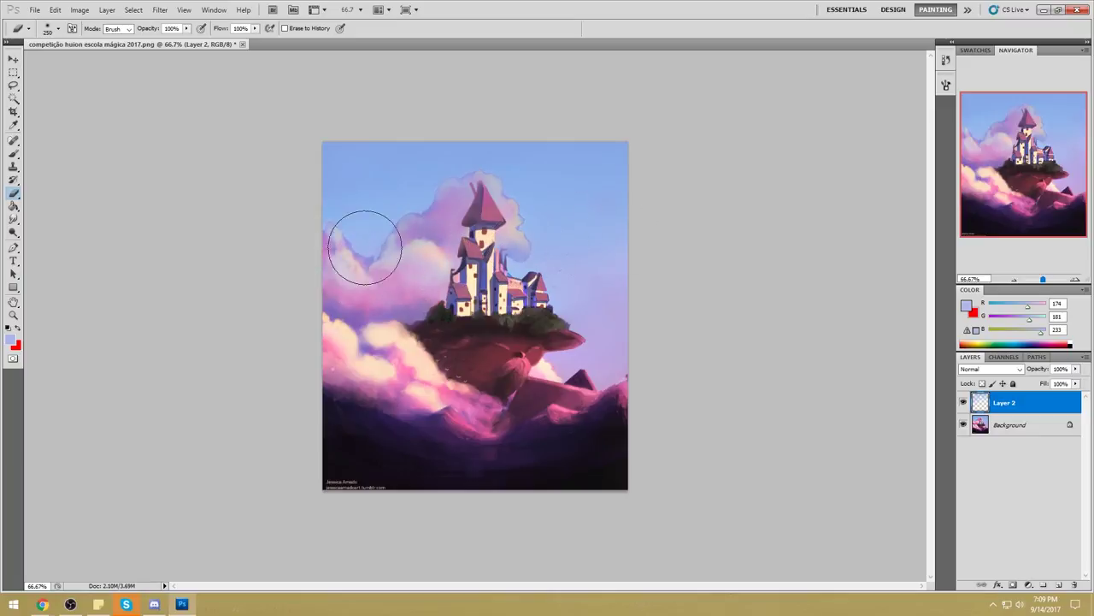
{"action": "key", "text": "l"}
{"action": "right_click", "coordinate": [1010, 404]}
{"action": "left_click", "coordinate": [992, 361]}
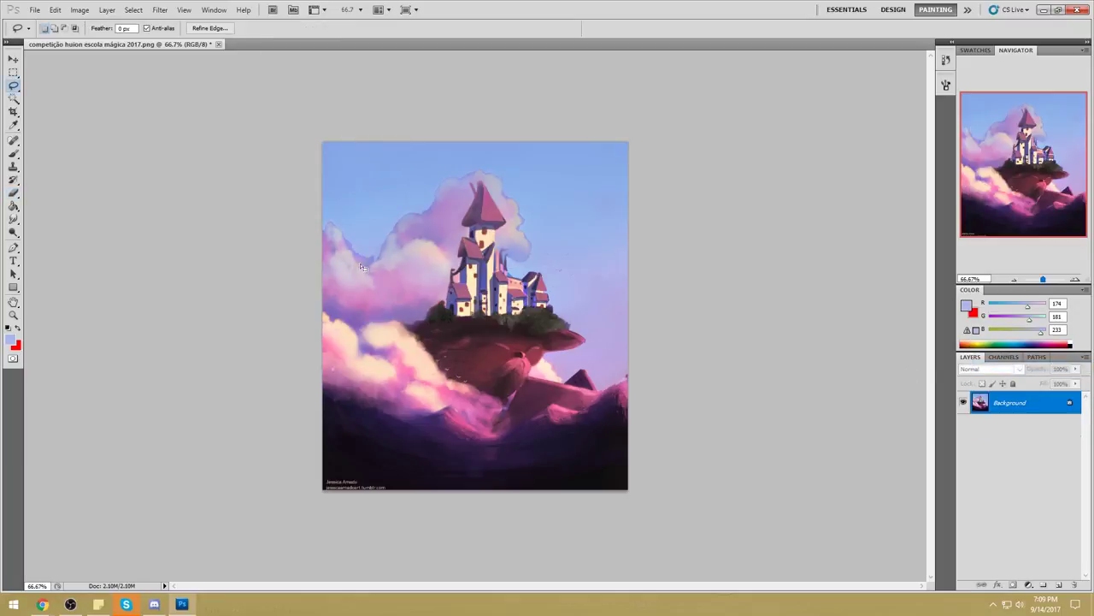
Lasso a shadow shape on the leftmost background cloud and fill it with sampled purple using the brush.
{"action": "key", "text": "ctrl+d"}
{"action": "mouse_move", "coordinate": [361, 254]}
{"action": "left_mouse_down"}
{"action": "mouse_move", "coordinate": [391, 290]}
{"action": "mouse_move", "coordinate": [380, 311]}
{"action": "mouse_move", "coordinate": [353, 315]}
{"action": "mouse_move", "coordinate": [392, 309]}
{"action": "mouse_move", "coordinate": [373, 310]}
{"action": "mouse_move", "coordinate": [358, 260]}
{"action": "mouse_move", "coordinate": [357, 331]}
{"action": "mouse_move", "coordinate": [346, 266]}
{"action": "mouse_move", "coordinate": [359, 293]}
{"action": "left_mouse_up"}
{"action": "key", "text": "ctrl+h"}
{"action": "key", "text": "b"}
{"action": "left_click", "coordinate": [400, 304], "text": "alt"}
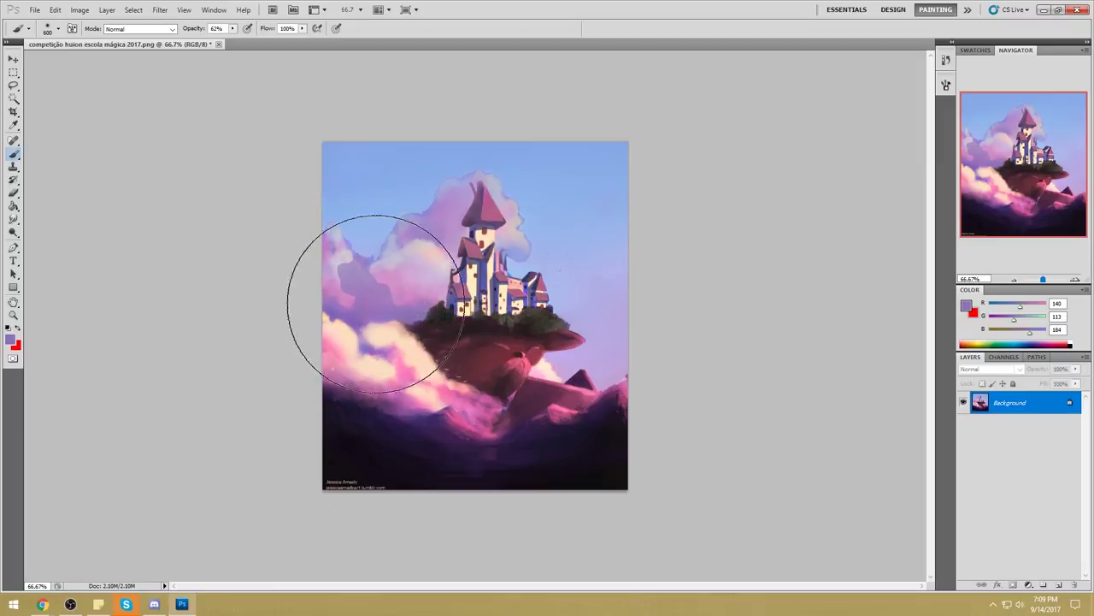
Lasso a second shadow shape on the cloud beside the castle, paint it with sampled light purple, and clear the selection.
{"action": "key", "text": "l"}
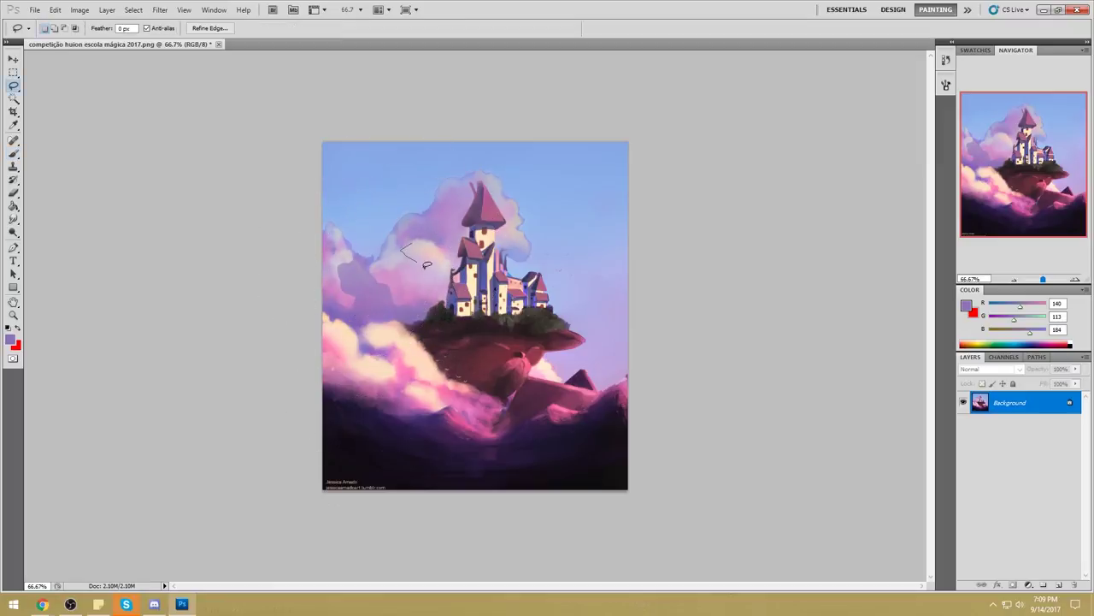
{"action": "mouse_move", "coordinate": [395, 305]}
{"action": "left_mouse_down"}
{"action": "mouse_move", "coordinate": [368, 280]}
{"action": "mouse_move", "coordinate": [400, 233]}
{"action": "left_mouse_up"}
{"action": "key", "text": "b"}
{"action": "left_click", "coordinate": [377, 288], "text": "alt"}
{"action": "mouse_move", "coordinate": [379, 292]}
{"action": "left_mouse_down"}
{"action": "mouse_move", "coordinate": [400, 294]}
{"action": "mouse_move", "coordinate": [384, 266]}
{"action": "mouse_move", "coordinate": [386, 277]}
{"action": "left_mouse_up"}
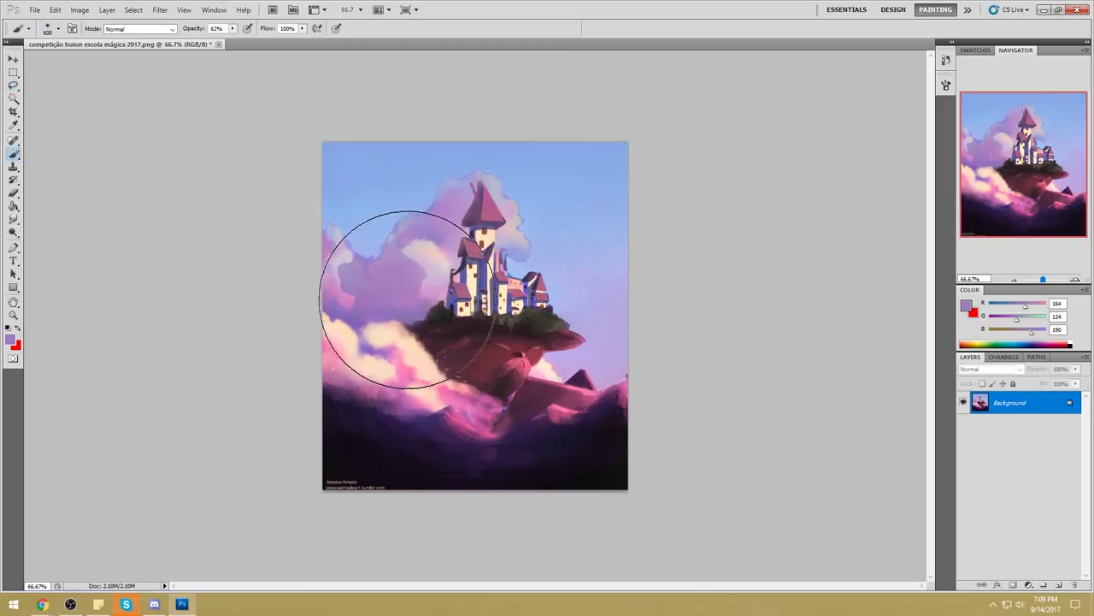
{"action": "key", "text": "m"}
{"action": "right_click", "coordinate": [436, 255]}
{"action": "left_click", "coordinate": [451, 261]}
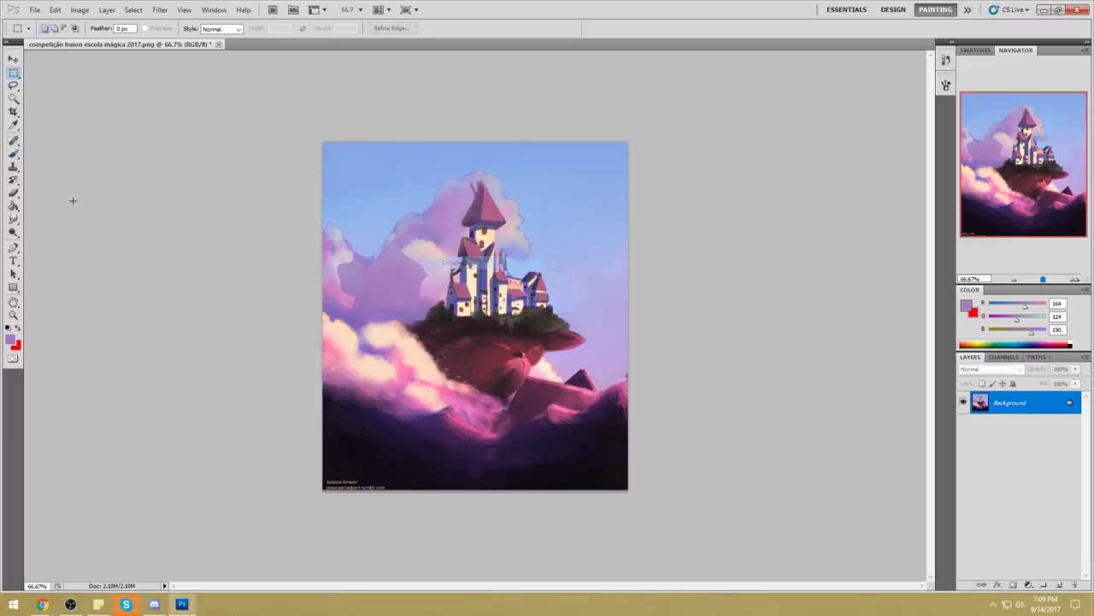
Blend the hard edges of the purple cloud shadows with the Smudge tool at 15% strength.
{"action": "left_click", "coordinate": [14, 219]}
{"action": "right_click", "coordinate": [13, 219]}
{"action": "left_click", "coordinate": [53, 238]}
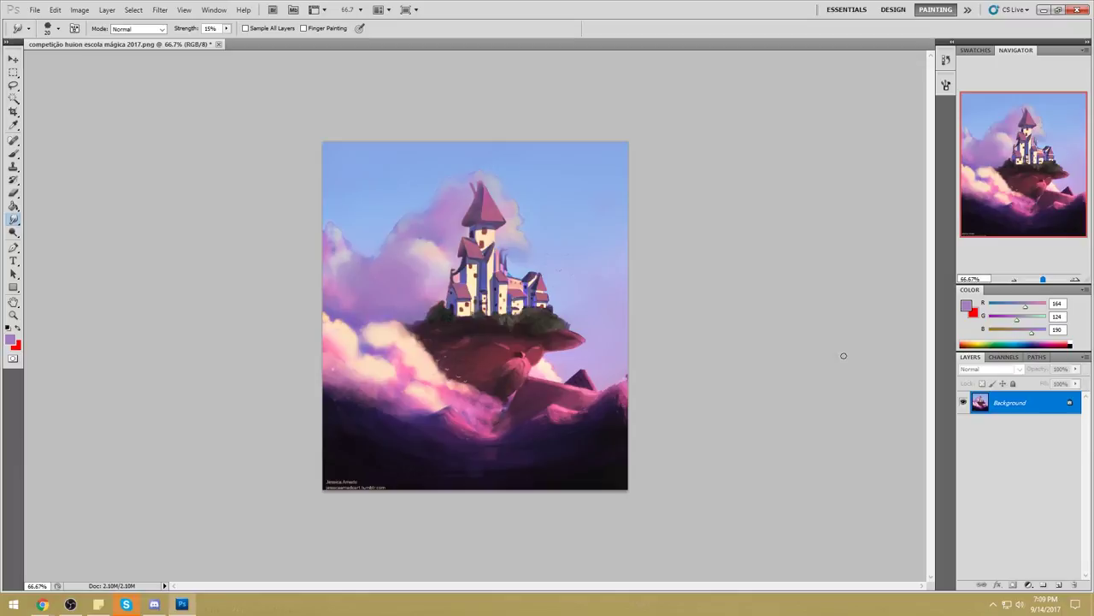
Reduce the whole painting's saturation to -15 with a Hue/Saturation adjustment.
{"action": "key", "text": "ctrl+u"}
{"action": "left_click", "coordinate": [1059, 305]}
{"action": "key", "text": "ctrl+u"}
{"action": "left_click_drag", "start_coordinate": [944, 379], "coordinate": [937, 383]}
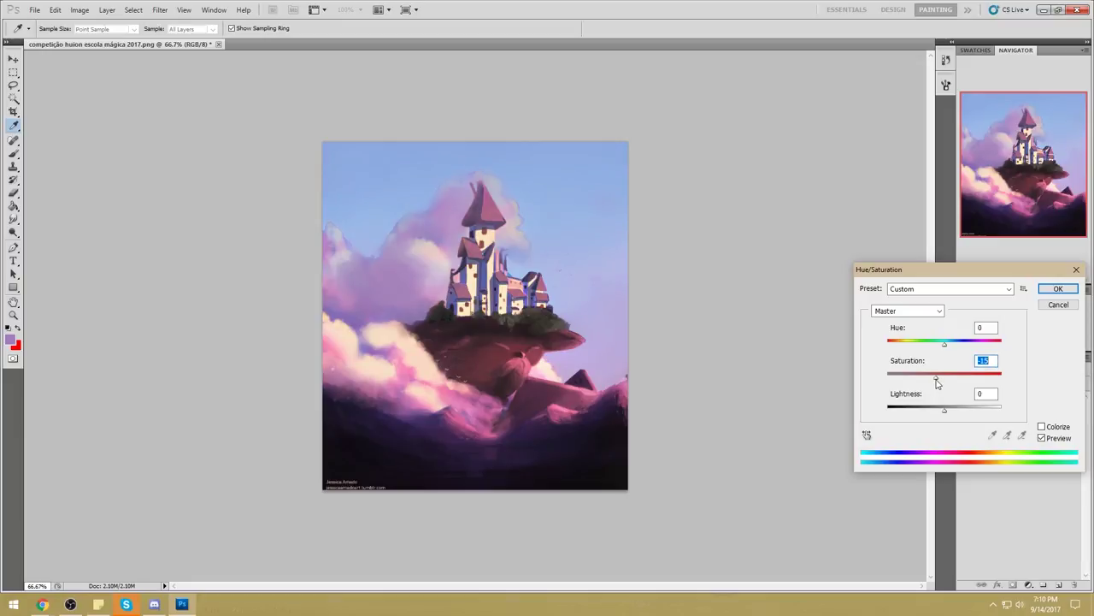
{"action": "left_click", "coordinate": [1058, 289]}
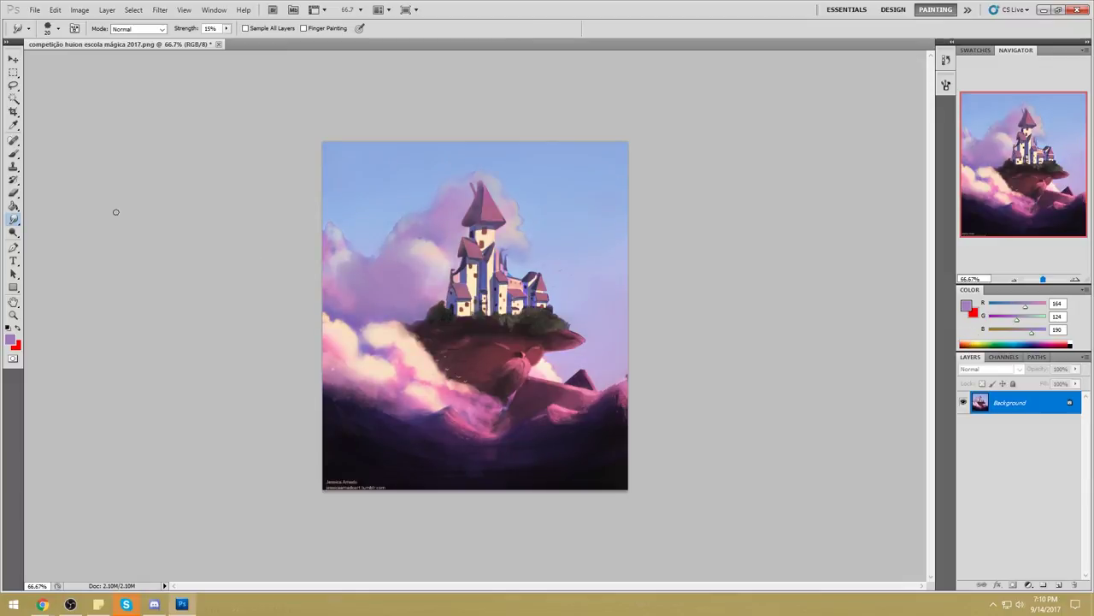
Desaturate the front clouds and parts of the background clouds with the Sponge tool in Desaturate mode at 100% flow.
{"action": "right_click", "coordinate": [12, 232]}
{"action": "left_click", "coordinate": [51, 251]}
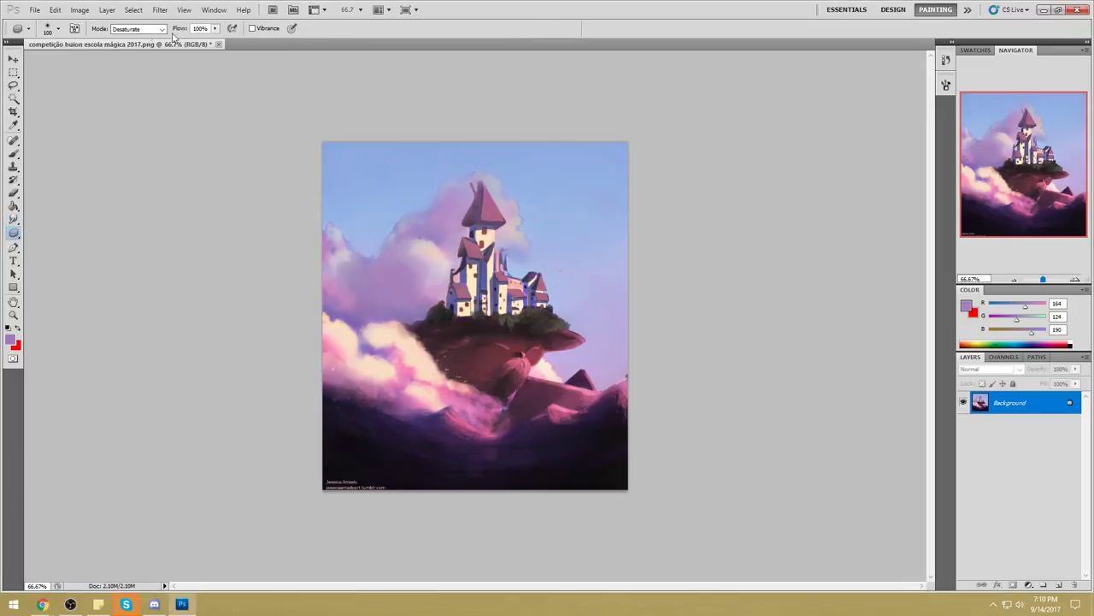
{"action": "mouse_move", "coordinate": [376, 331]}
{"action": "left_mouse_down"}
{"action": "mouse_move", "coordinate": [408, 342]}
{"action": "mouse_move", "coordinate": [388, 336]}
{"action": "mouse_move", "coordinate": [437, 377]}
{"action": "mouse_move", "coordinate": [369, 369]}
{"action": "mouse_move", "coordinate": [305, 298]}
{"action": "mouse_move", "coordinate": [426, 379]}
{"action": "mouse_move", "coordinate": [417, 390]}
{"action": "mouse_move", "coordinate": [449, 389]}
{"action": "left_mouse_up"}
{"action": "mouse_move", "coordinate": [543, 391]}
{"action": "left_mouse_down"}
{"action": "mouse_move", "coordinate": [432, 386]}
{"action": "mouse_move", "coordinate": [449, 400]}
{"action": "mouse_move", "coordinate": [466, 391]}
{"action": "mouse_move", "coordinate": [482, 417]}
{"action": "mouse_move", "coordinate": [456, 403]}
{"action": "left_mouse_up"}
{"action": "left_click_drag", "start_coordinate": [420, 252], "coordinate": [435, 258]}
{"action": "mouse_move", "coordinate": [530, 220]}
{"action": "left_mouse_down"}
{"action": "mouse_move", "coordinate": [497, 185]}
{"action": "mouse_move", "coordinate": [480, 174]}
{"action": "mouse_move", "coordinate": [531, 244]}
{"action": "left_mouse_up"}
{"action": "mouse_move", "coordinate": [356, 249]}
{"action": "left_mouse_down"}
{"action": "mouse_move", "coordinate": [337, 254]}
{"action": "mouse_move", "coordinate": [330, 228]}
{"action": "mouse_move", "coordinate": [334, 244]}
{"action": "mouse_move", "coordinate": [424, 248]}
{"action": "left_mouse_up"}
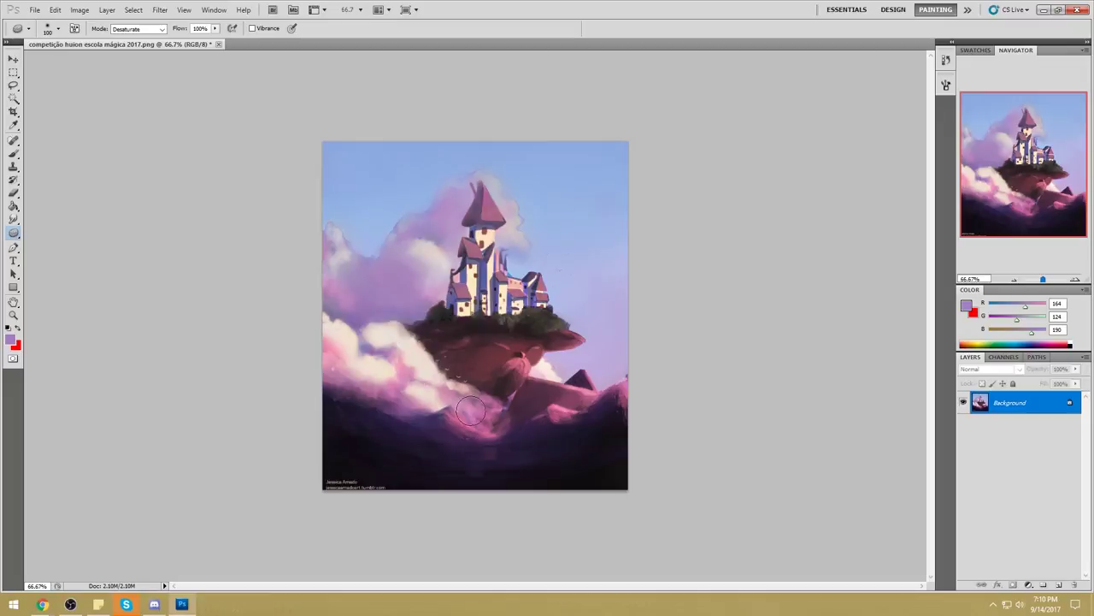
Lasso the lower part of the front clouds, sample a dark mauve, and set the brush blending mode to Darken.
{"action": "key", "text": "l"}
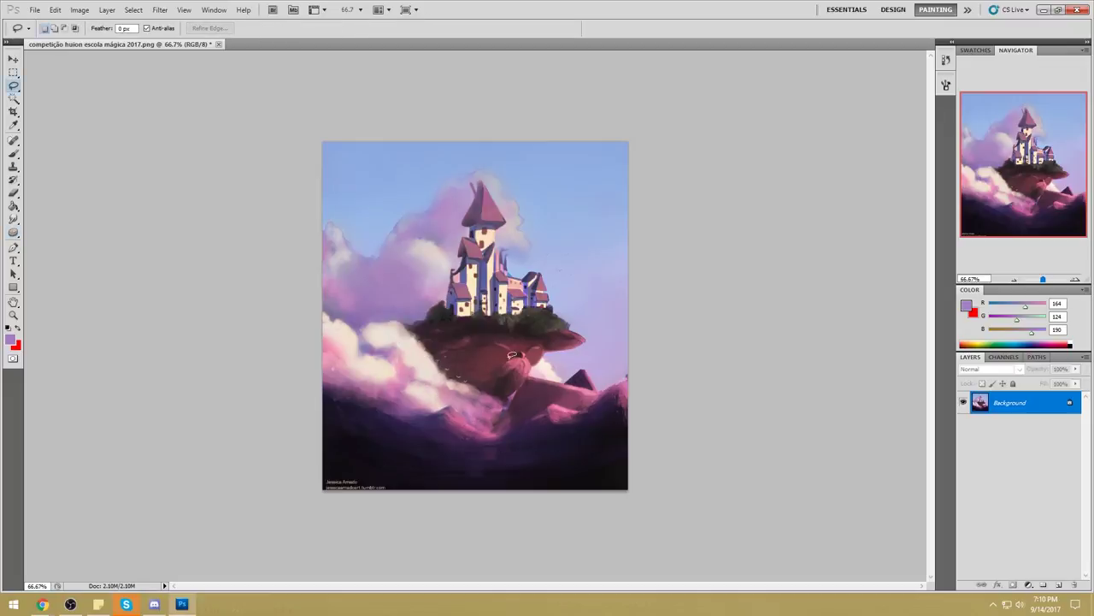
{"action": "mouse_move", "coordinate": [406, 368]}
{"action": "left_mouse_down"}
{"action": "mouse_move", "coordinate": [370, 359]}
{"action": "mouse_move", "coordinate": [335, 368]}
{"action": "left_mouse_up"}
{"action": "mouse_move", "coordinate": [470, 421]}
{"action": "left_mouse_down"}
{"action": "mouse_move", "coordinate": [505, 398]}
{"action": "mouse_move", "coordinate": [283, 356]}
{"action": "mouse_move", "coordinate": [352, 371]}
{"action": "left_mouse_up"}
{"action": "key", "text": "ctrl+d"}
{"action": "key", "text": "b"}
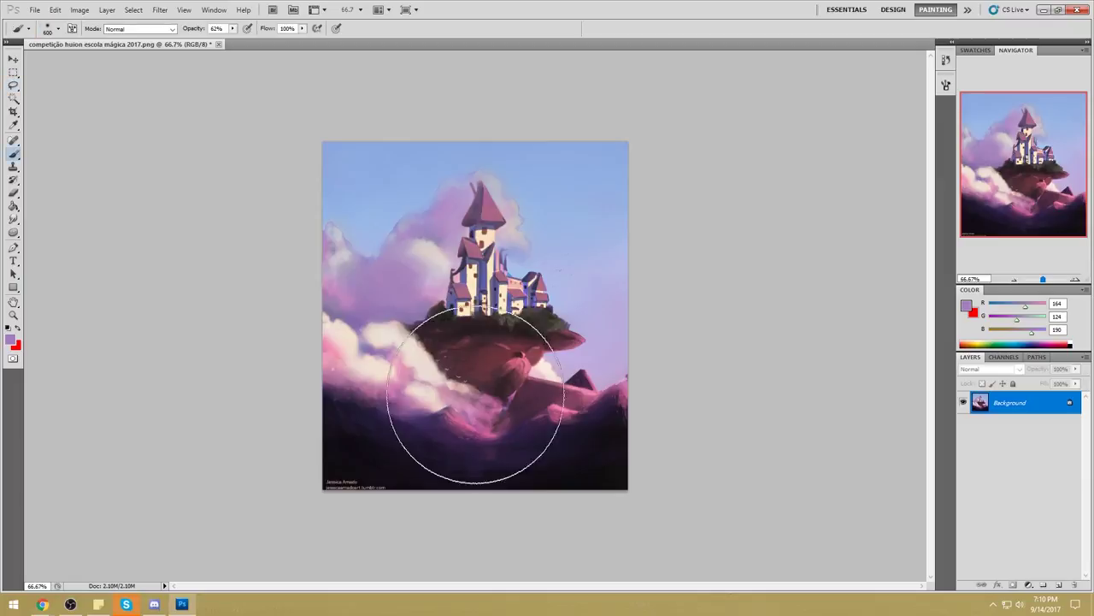
{"action": "left_click", "coordinate": [498, 426], "text": "alt"}
{"action": "left_click", "coordinate": [141, 29]}
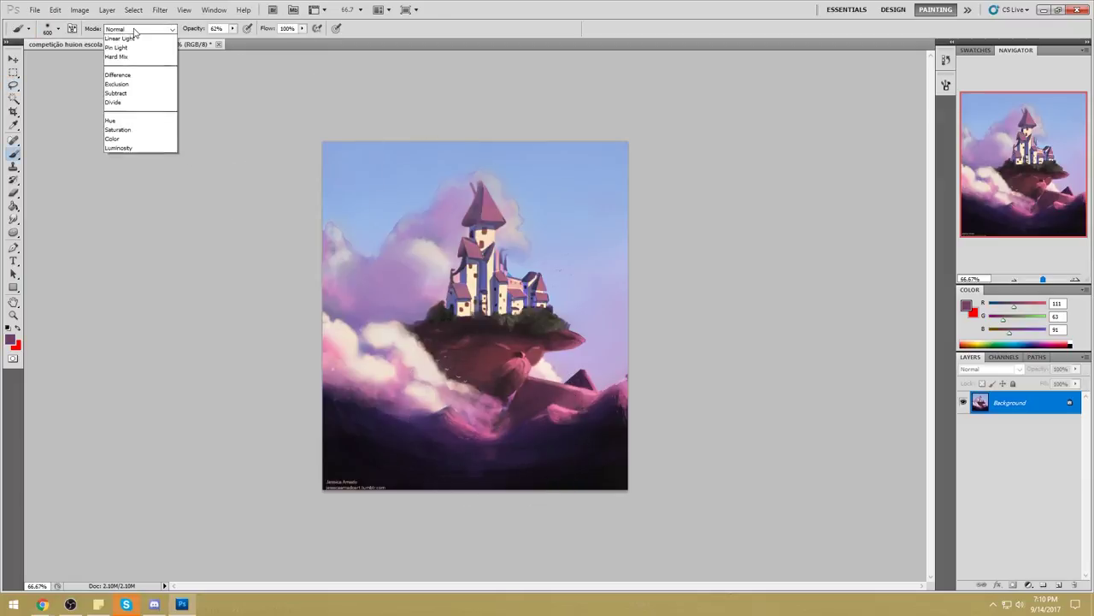
{"action": "left_click", "coordinate": [128, 80]}
Try darkening the lassoed lower clouds with the large brush and resample a lighter mauve.
{"action": "left_click_drag", "start_coordinate": [433, 407], "coordinate": [288, 344]}
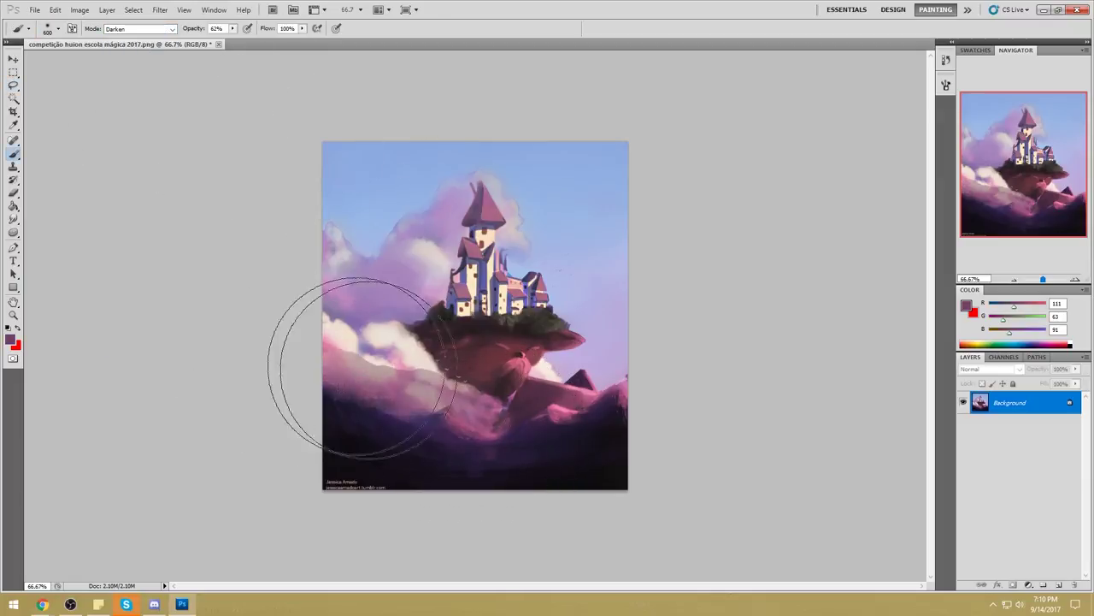
{"action": "key", "text": "ctrl+z"}
{"action": "left_click", "coordinate": [490, 420], "text": "alt"}
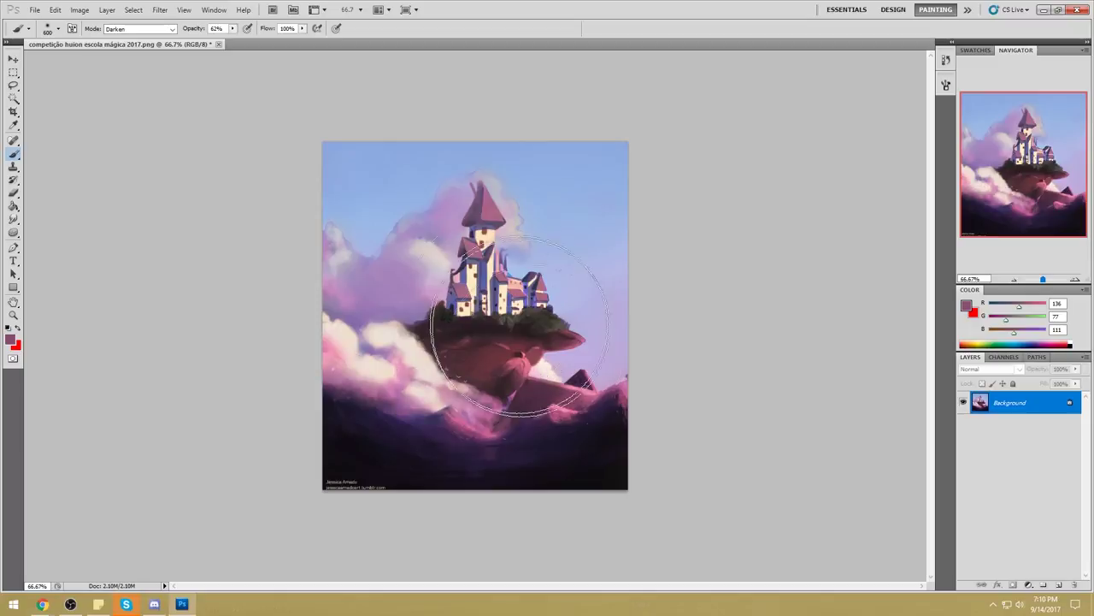
Lasso the side of the front cloud nearest the island, subtract the pink cloud tip, and hide the selection edges.
{"action": "key", "text": "l"}
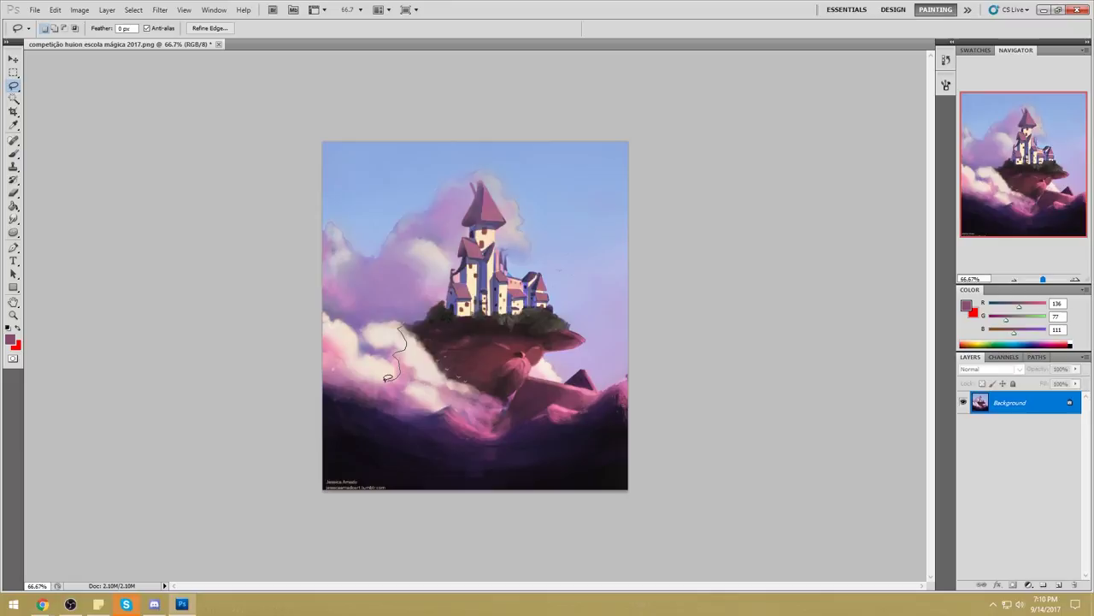
{"action": "left_click_drag", "start_coordinate": [401, 330], "coordinate": [398, 357]}
{"action": "key", "text": "alt"}
{"action": "left_click_drag", "start_coordinate": [433, 431], "coordinate": [432, 430]}
{"action": "key", "text": "alt"}
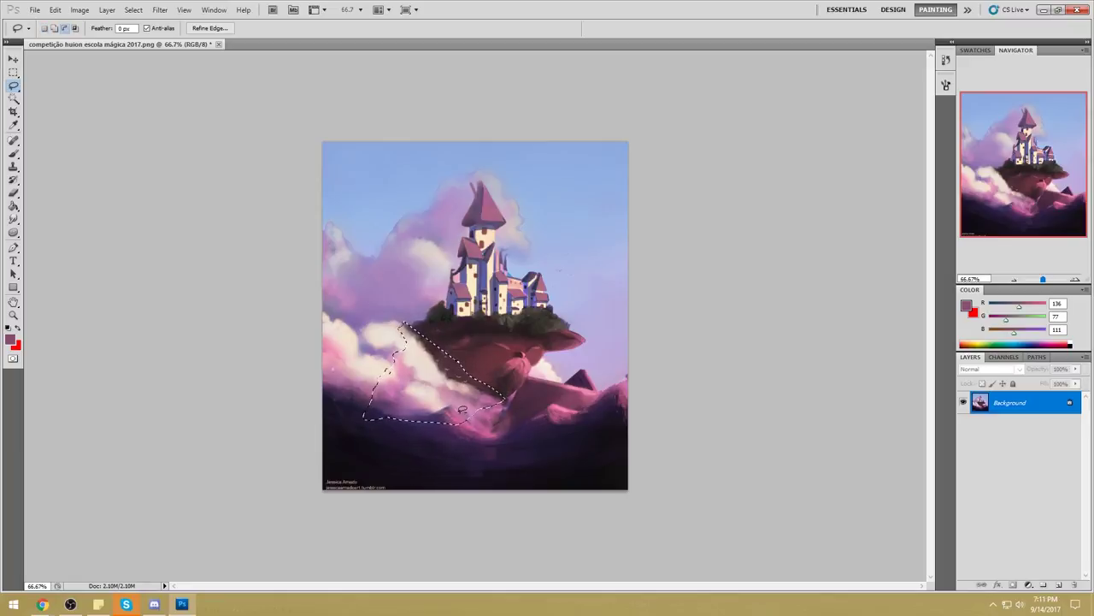
{"action": "left_click_drag", "start_coordinate": [481, 425], "coordinate": [461, 411]}
{"action": "key", "text": "ctrl+d"}
{"action": "key", "text": "b"}
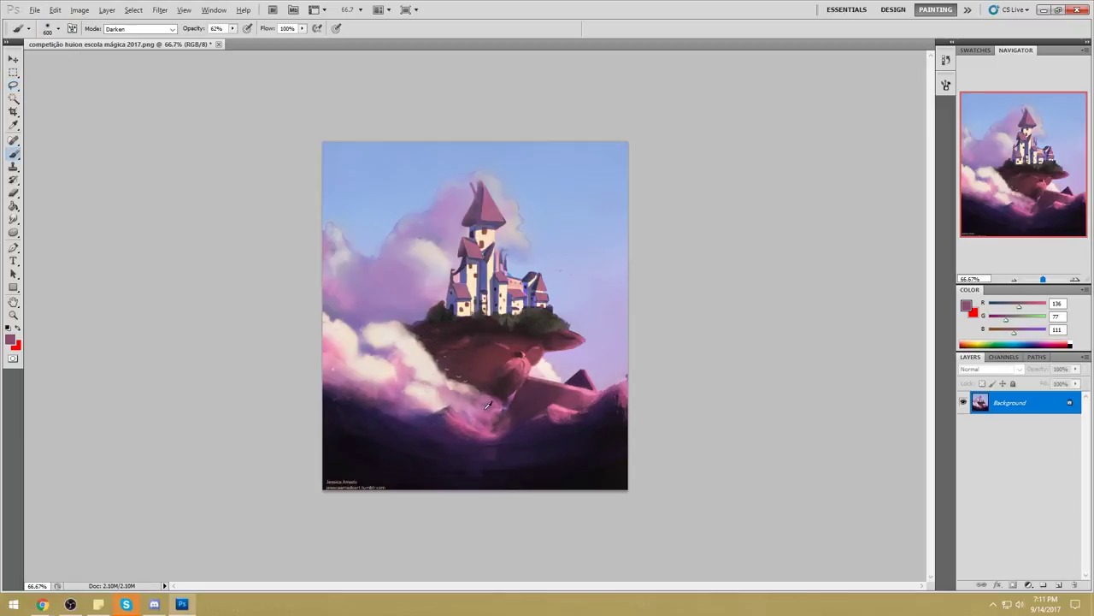
Shade the selected cloud area with sampled purples, lowering the brush opacity to 36%.
{"action": "left_click", "coordinate": [490, 402], "text": "alt"}
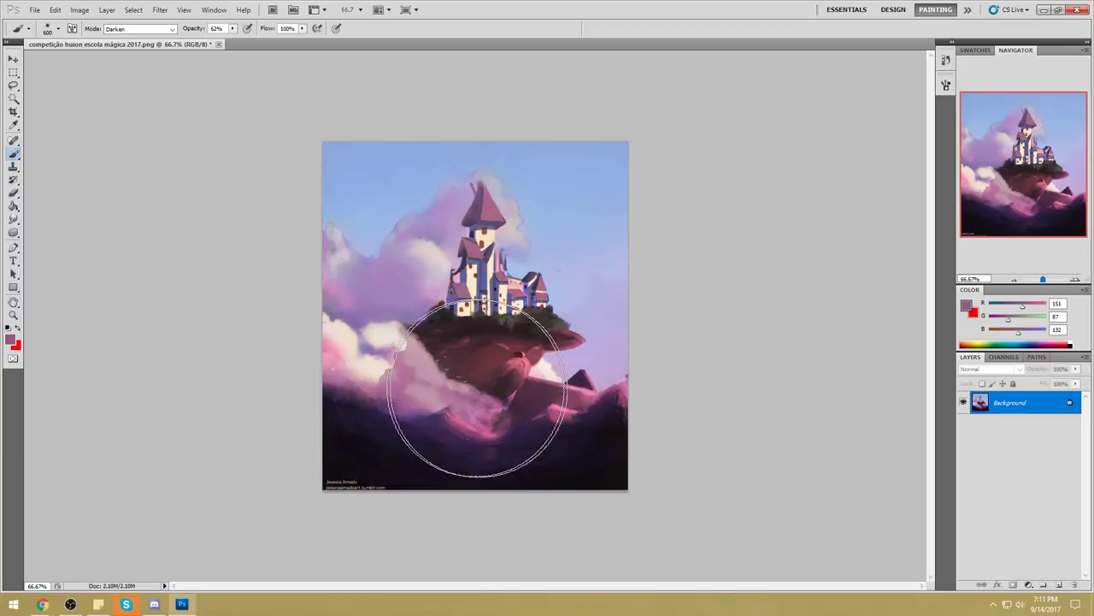
{"action": "left_click", "coordinate": [525, 421], "text": "alt"}
{"action": "left_click", "coordinate": [233, 29]}
{"action": "left_click_drag", "start_coordinate": [233, 39], "coordinate": [218, 40]}
{"action": "mouse_move", "coordinate": [450, 398]}
{"action": "left_mouse_down"}
{"action": "mouse_move", "coordinate": [422, 393]}
{"action": "mouse_move", "coordinate": [419, 346]}
{"action": "mouse_move", "coordinate": [449, 398]}
{"action": "mouse_move", "coordinate": [359, 359]}
{"action": "mouse_move", "coordinate": [446, 374]}
{"action": "mouse_move", "coordinate": [432, 345]}
{"action": "mouse_move", "coordinate": [503, 356]}
{"action": "mouse_move", "coordinate": [469, 381]}
{"action": "left_mouse_up"}
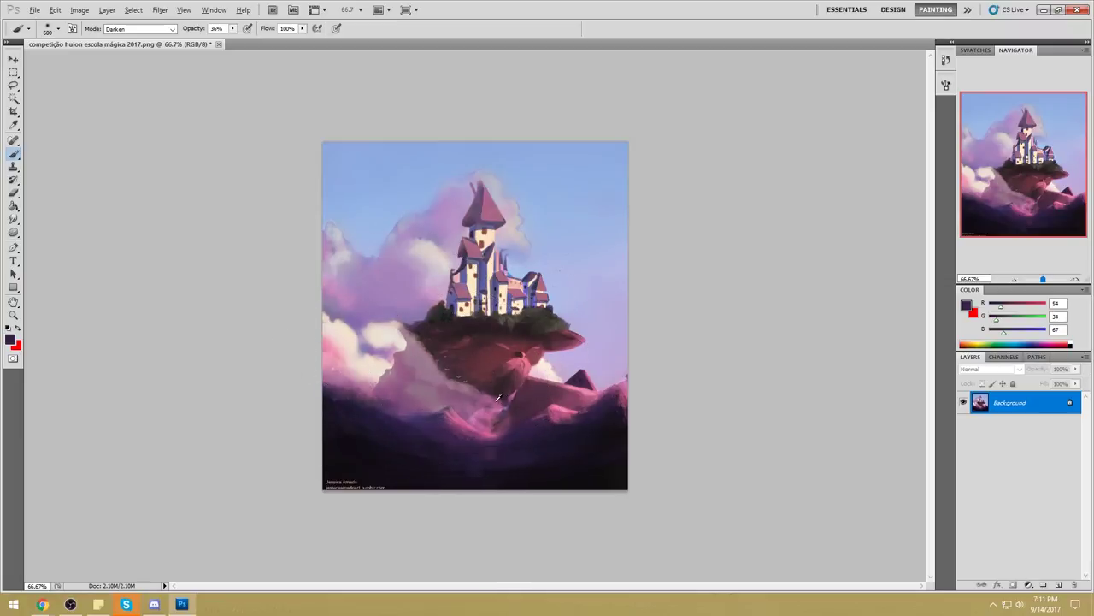
{"action": "left_click", "coordinate": [498, 398], "text": "alt"}
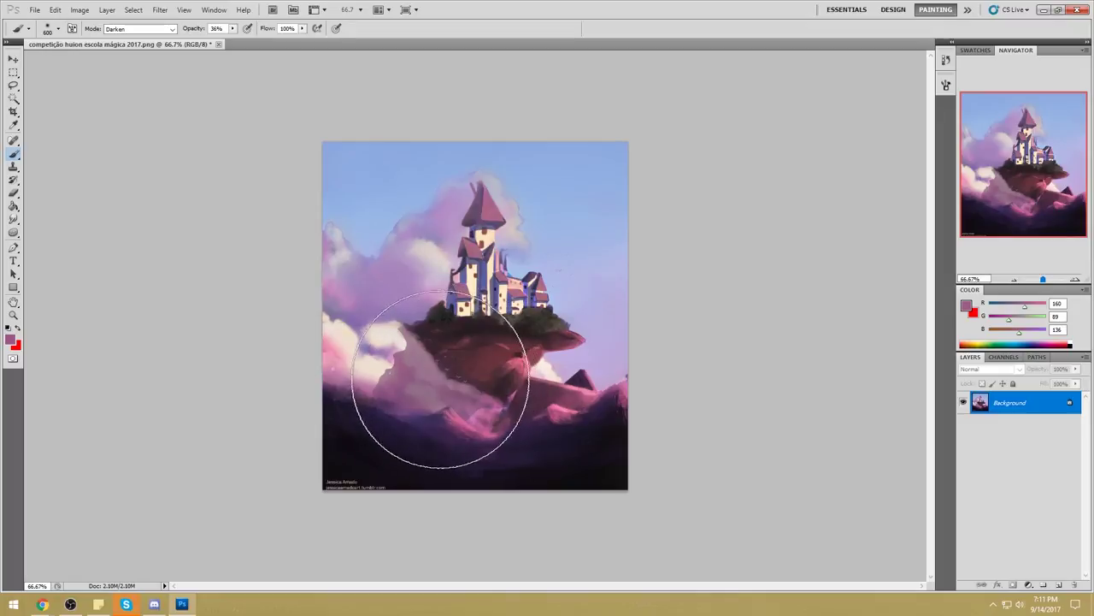
Undo the cloud shading strokes and restore the lasso selection on the front cloud.
{"action": "key", "text": "m"}
{"action": "right_click", "coordinate": [467, 361]}
{"action": "left_click", "coordinate": [484, 367]}
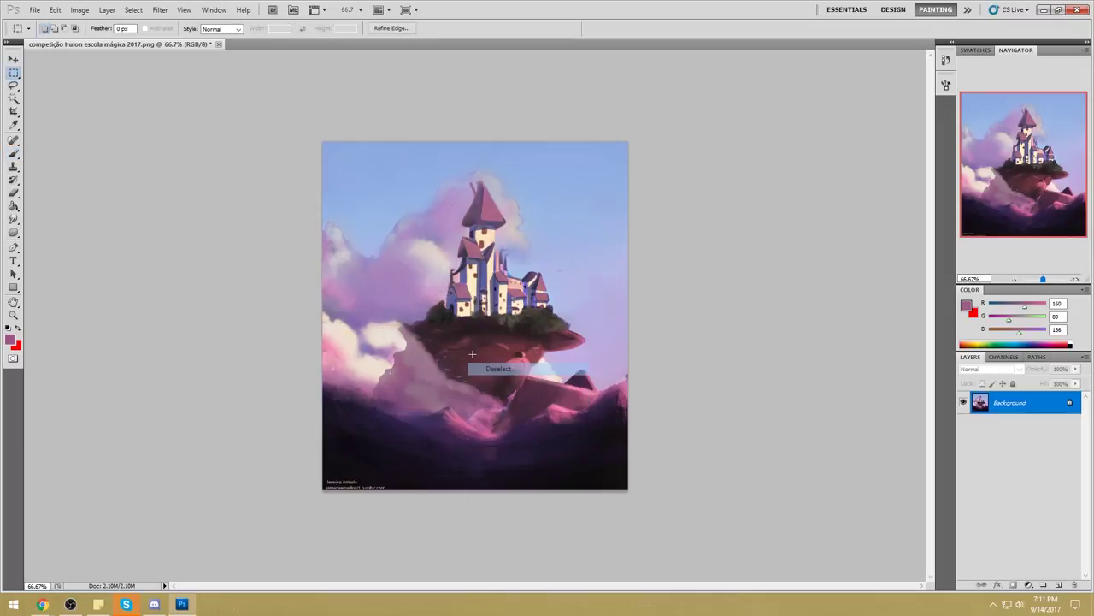
{"action": "left_click_drag", "start_coordinate": [13, 232], "coordinate": [42, 255]}
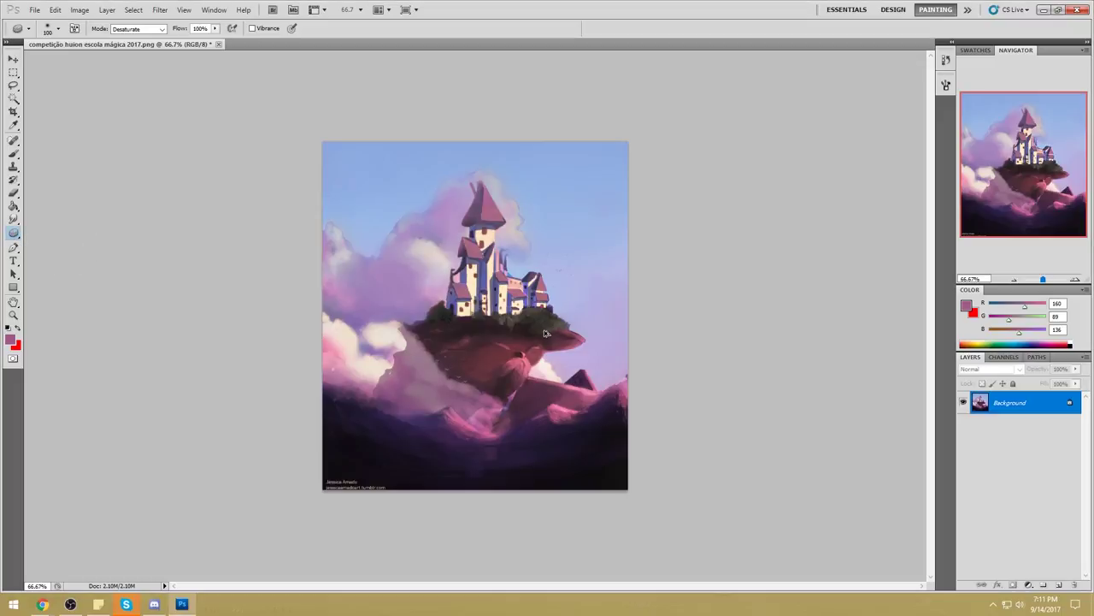
{"action": "key", "text": "ctrl+alt+z"}
{"action": "key", "text": "ctrl+alt+z"}
{"action": "key", "text": "ctrl+alt+z"}
{"action": "key", "text": "ctrl+alt+z"}
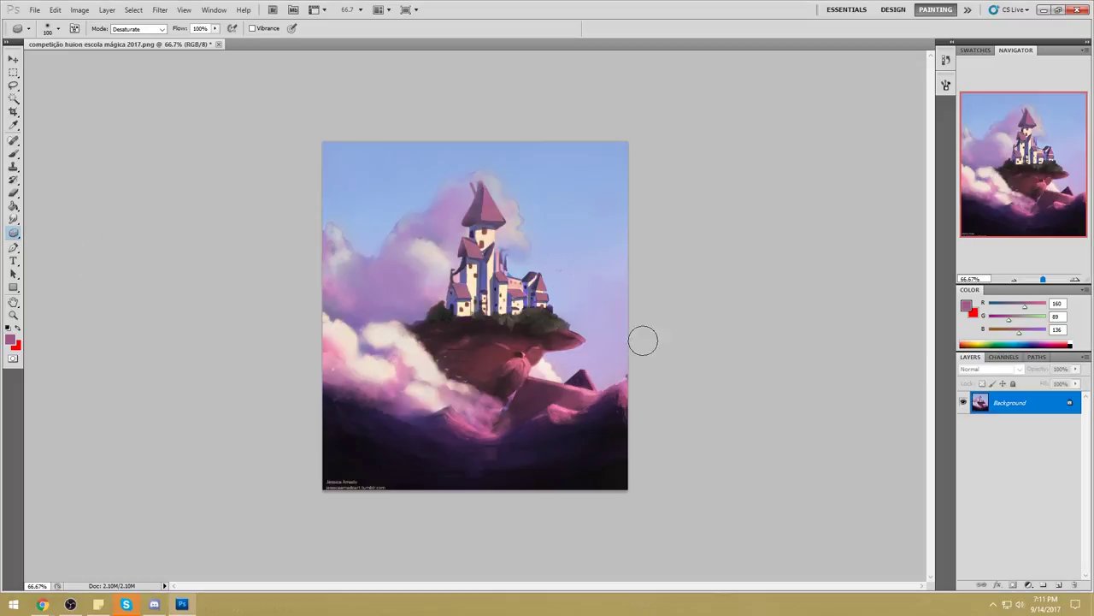
{"action": "key", "text": "ctrl+shift+d"}
Refine the front cloud selection and shade it again with sampled mauve and dark purple in Darken mode.
{"action": "key", "text": "l"}
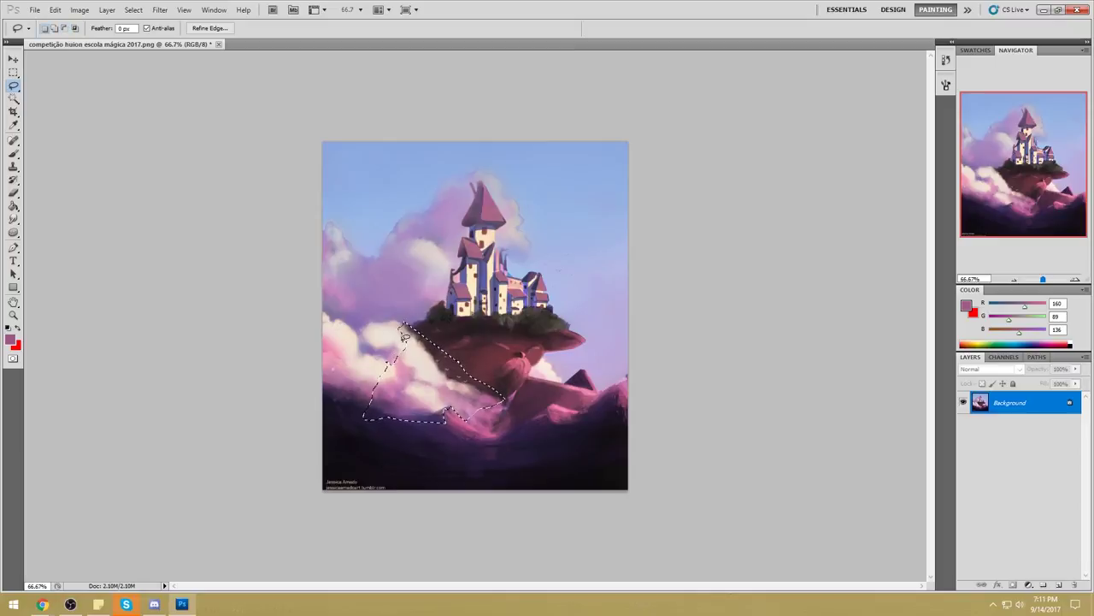
{"action": "key", "text": "alt"}
{"action": "key", "text": "b"}
{"action": "key", "text": "ctrl+d"}
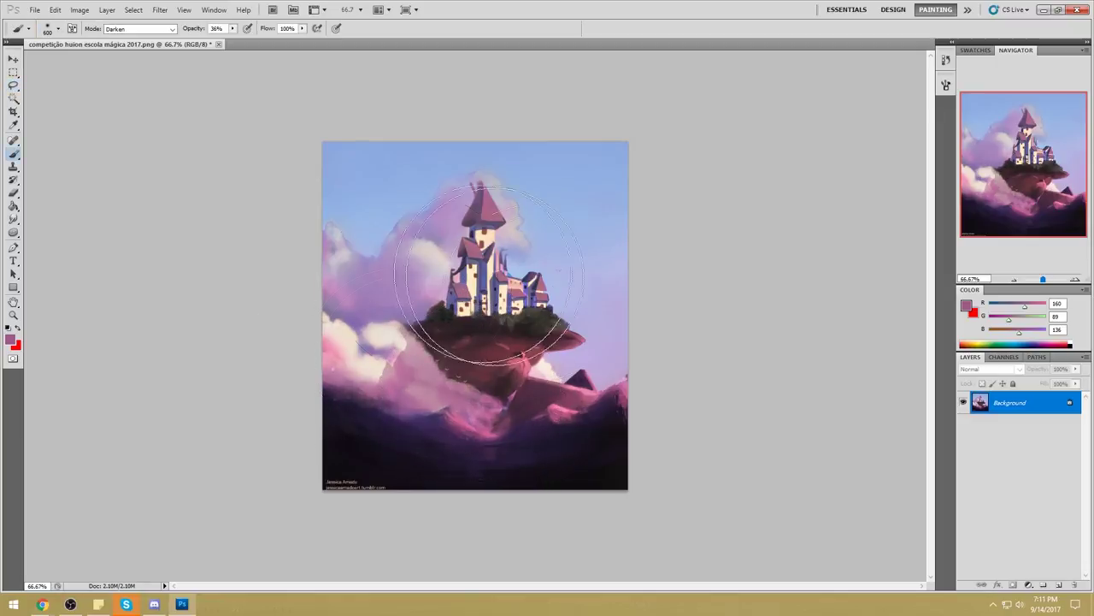
{"action": "left_click", "coordinate": [432, 415], "text": "alt"}
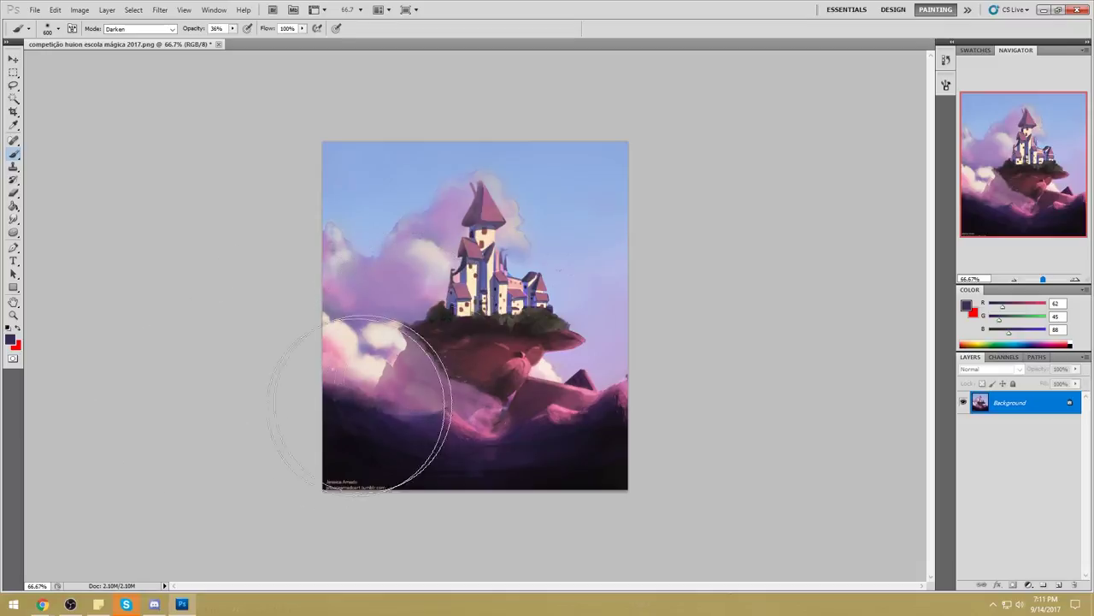
Set the brush mode to Lighten and try brightening the shaded cloud area with a sampled cream.
{"action": "left_click", "coordinate": [366, 371], "text": "alt"}
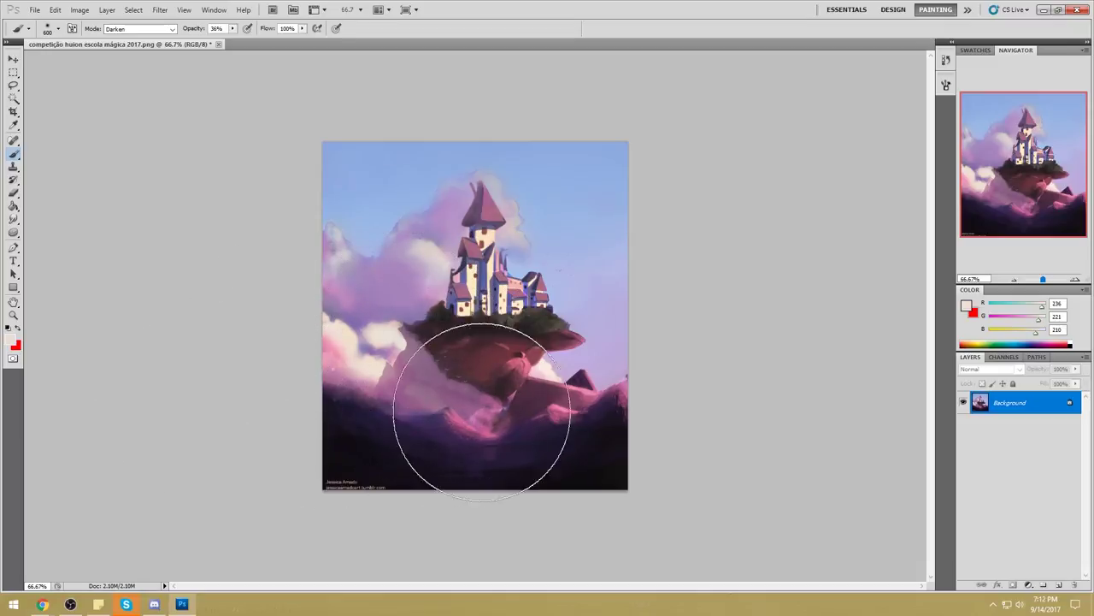
{"action": "left_click", "coordinate": [137, 29]}
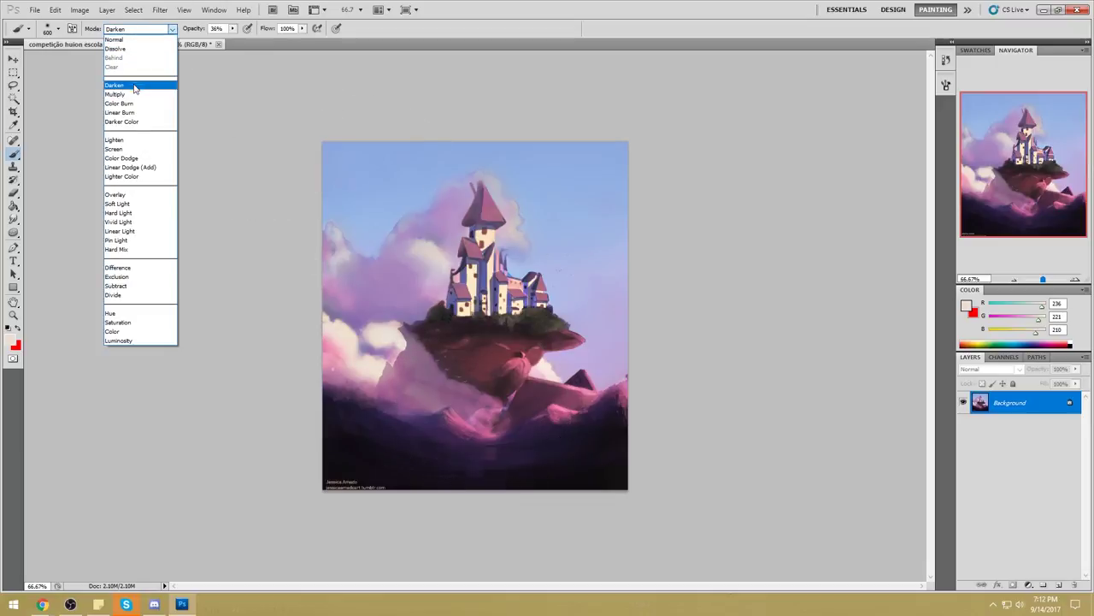
{"action": "left_click", "coordinate": [120, 140]}
{"action": "mouse_move", "coordinate": [377, 371]}
{"action": "left_mouse_down"}
{"action": "mouse_move", "coordinate": [414, 408]}
{"action": "mouse_move", "coordinate": [664, 434]}
{"action": "left_mouse_up"}
{"action": "key", "text": "ctrl+alt+z"}
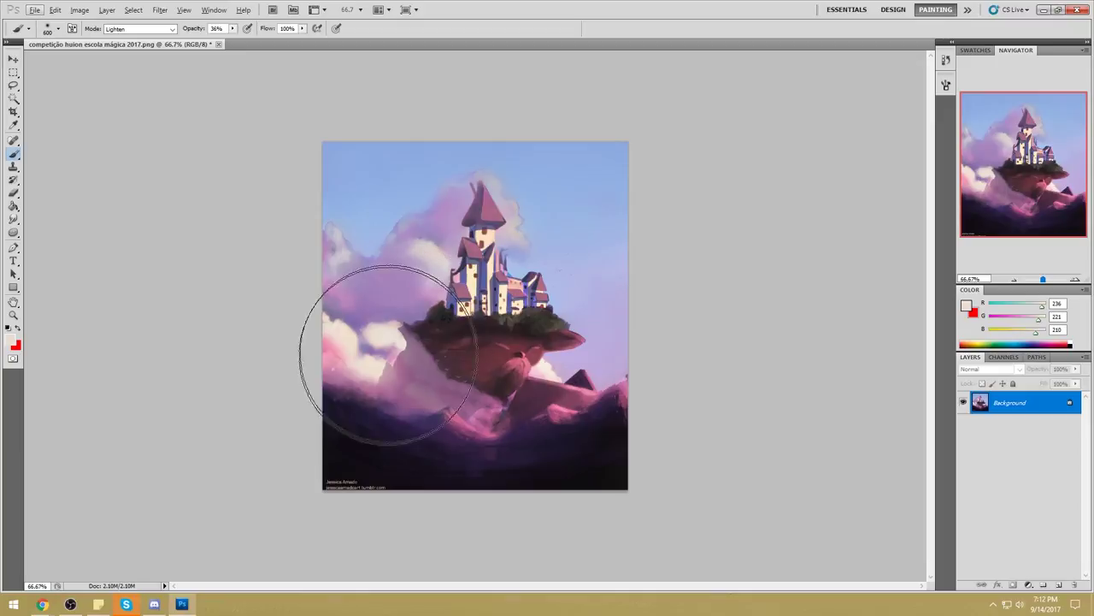
Clear the selection and blend the hard edges of the front cloud's shadow with the Smudge tool at 15% strength.
{"action": "key", "text": "m"}
{"action": "right_click", "coordinate": [487, 329]}
{"action": "left_click", "coordinate": [513, 335]}
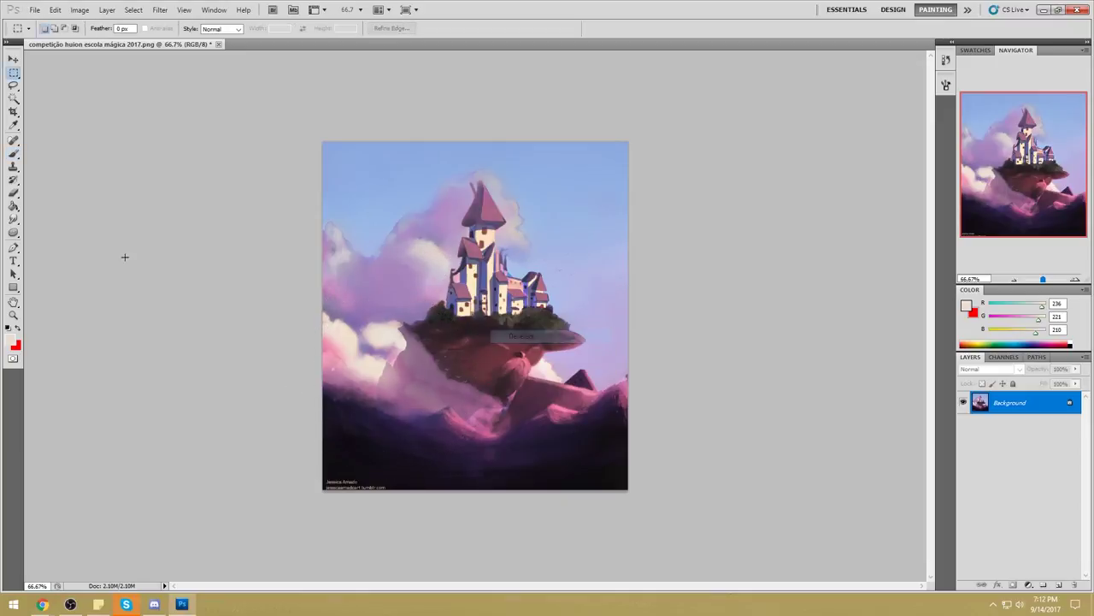
{"action": "left_click", "coordinate": [14, 221]}
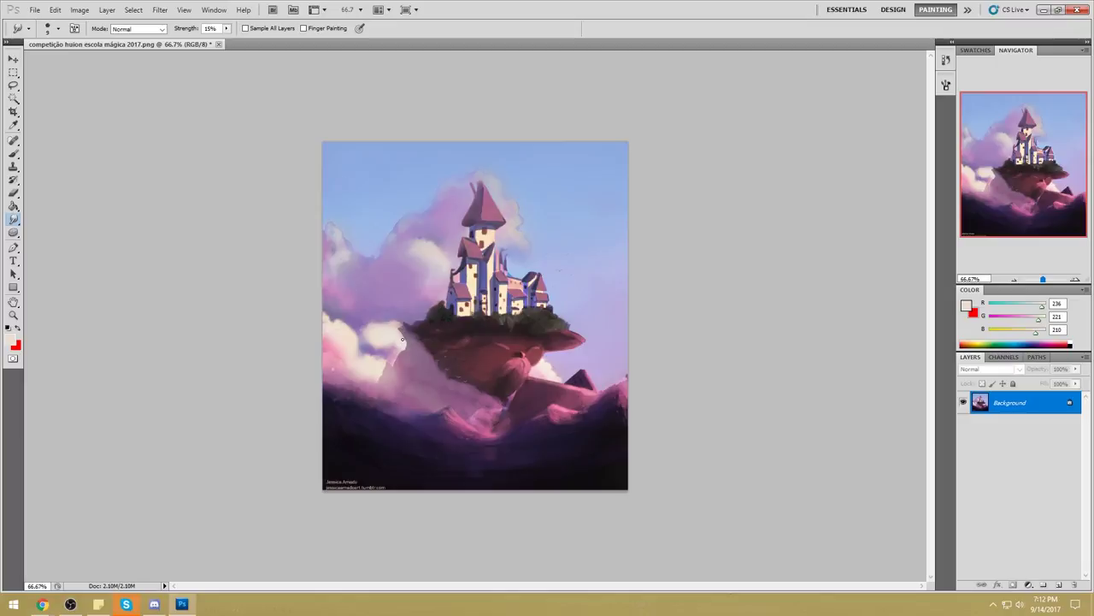
{"action": "key", "text": "m"}
{"action": "right_click", "coordinate": [416, 276]}
{"action": "left_click", "coordinate": [446, 285]}
{"action": "left_click", "coordinate": [17, 222]}
Lasso a small cloud shape in the gap below the island and paint it with off-white sampled from the cloud behind.
{"action": "key", "text": "l"}
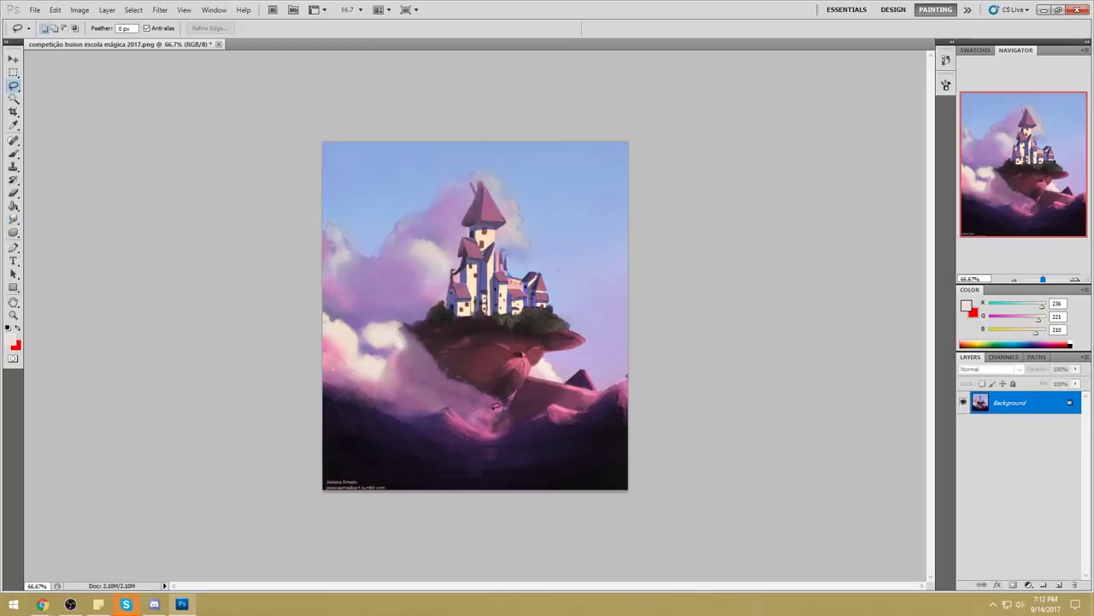
{"action": "mouse_move", "coordinate": [493, 415]}
{"action": "left_mouse_down"}
{"action": "mouse_move", "coordinate": [478, 400]}
{"action": "mouse_move", "coordinate": [486, 412]}
{"action": "mouse_move", "coordinate": [469, 419]}
{"action": "mouse_move", "coordinate": [484, 419]}
{"action": "left_mouse_up"}
{"action": "key", "text": "ctrl+h"}
{"action": "key", "text": "b"}
{"action": "left_click", "coordinate": [550, 373], "text": "alt"}
{"action": "left_click_drag", "start_coordinate": [461, 420], "coordinate": [497, 404]}
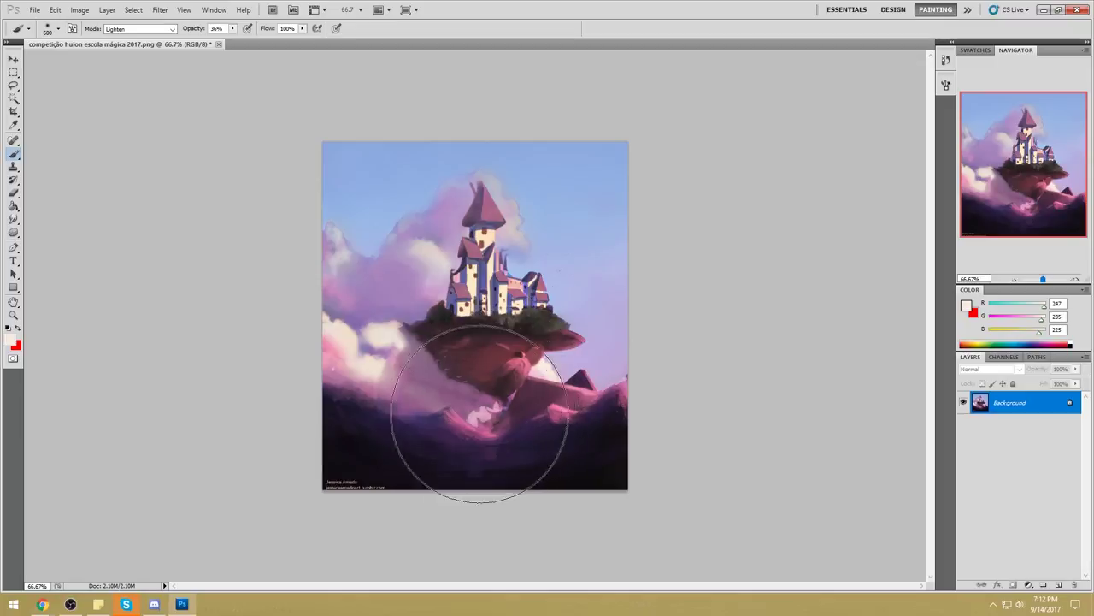
Clear the selection and soften the small cloud's edges with the Smudge tool at 15% strength.
{"action": "key", "text": "m"}
{"action": "right_click", "coordinate": [569, 336]}
{"action": "left_click", "coordinate": [554, 349]}
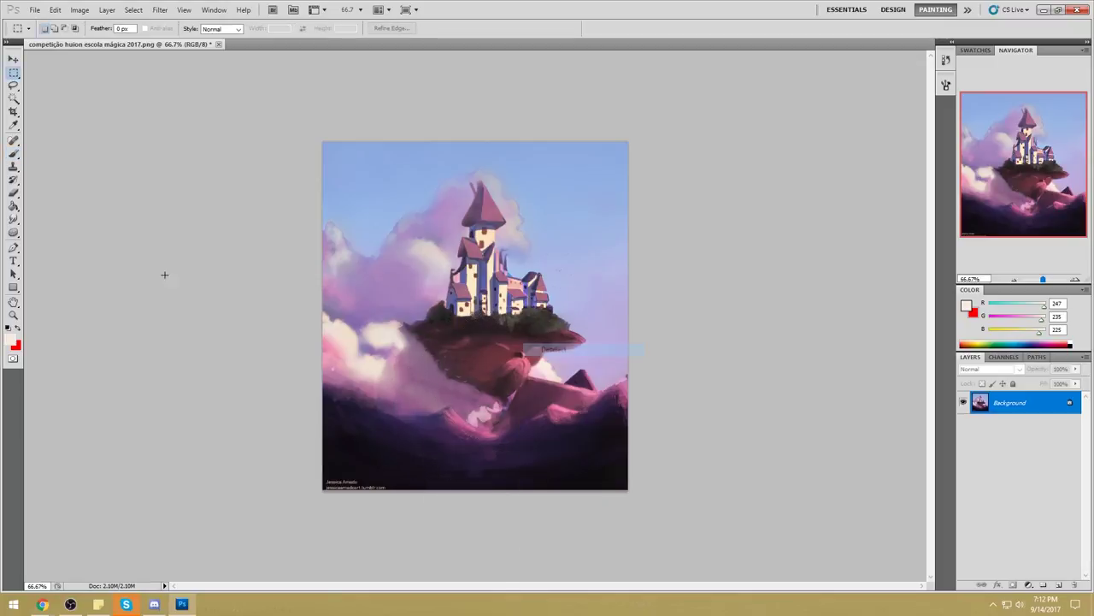
{"action": "left_click", "coordinate": [13, 219]}
{"action": "left_click_drag", "start_coordinate": [479, 411], "coordinate": [470, 415]}
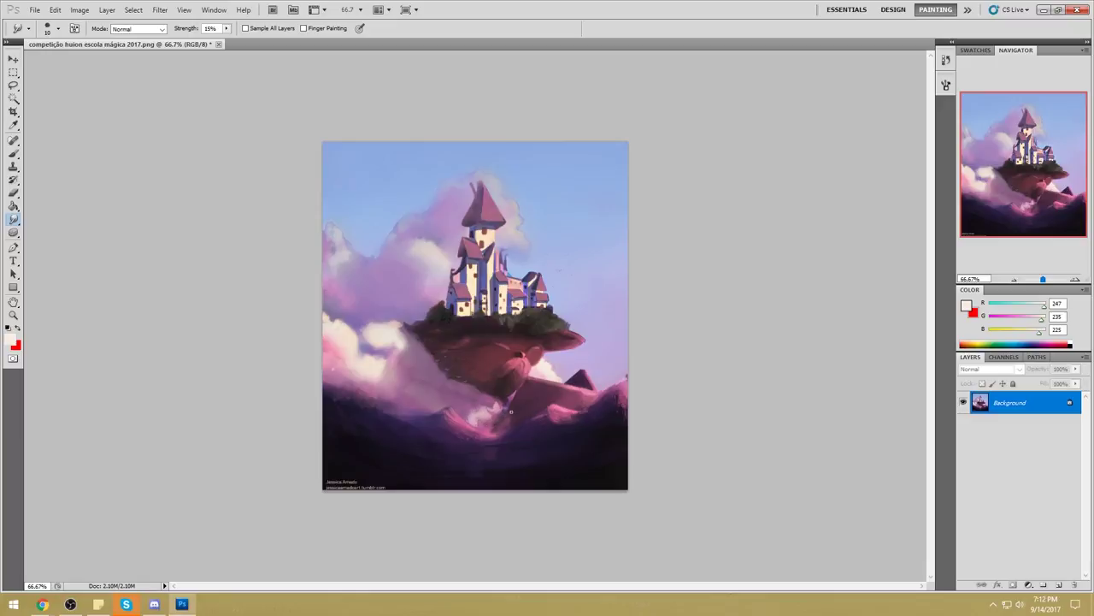
Reduce the brush to 125 px and soften the small cloud below the island with pinks sampled around it.
{"action": "key", "text": "b"}
{"action": "left_click", "coordinate": [469, 413], "text": "alt"}
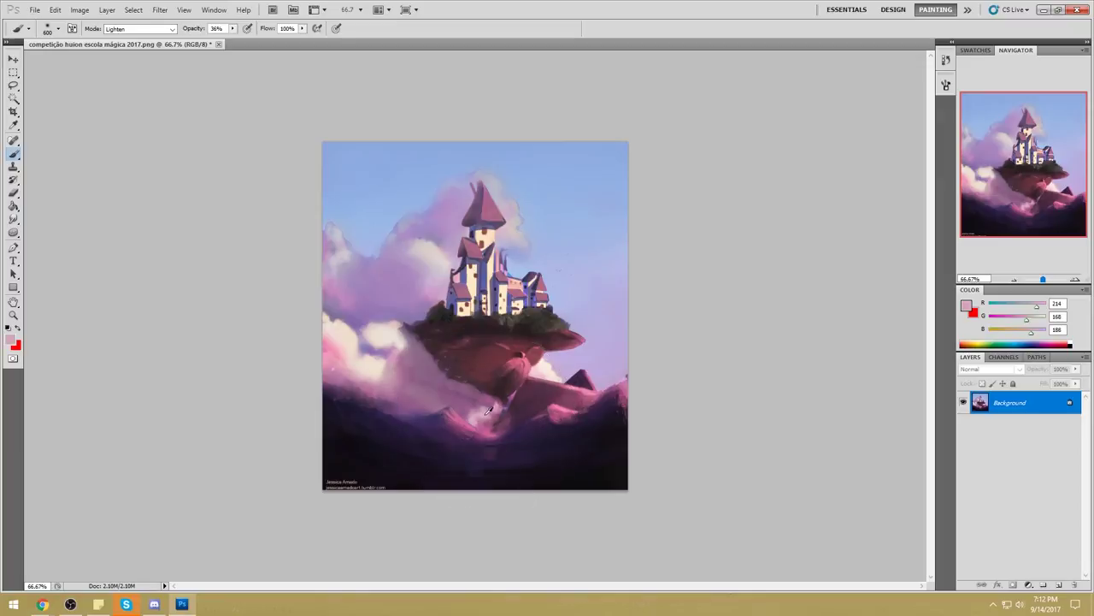
{"action": "key", "text": "bracketleft"}
{"action": "key", "text": "bracketleft"}
{"action": "key", "text": "bracketleft"}
{"action": "key", "text": "bracketleft"}
{"action": "key", "text": "bracketleft"}
{"action": "key", "text": "bracketleft"}
{"action": "key", "text": "bracketleft"}
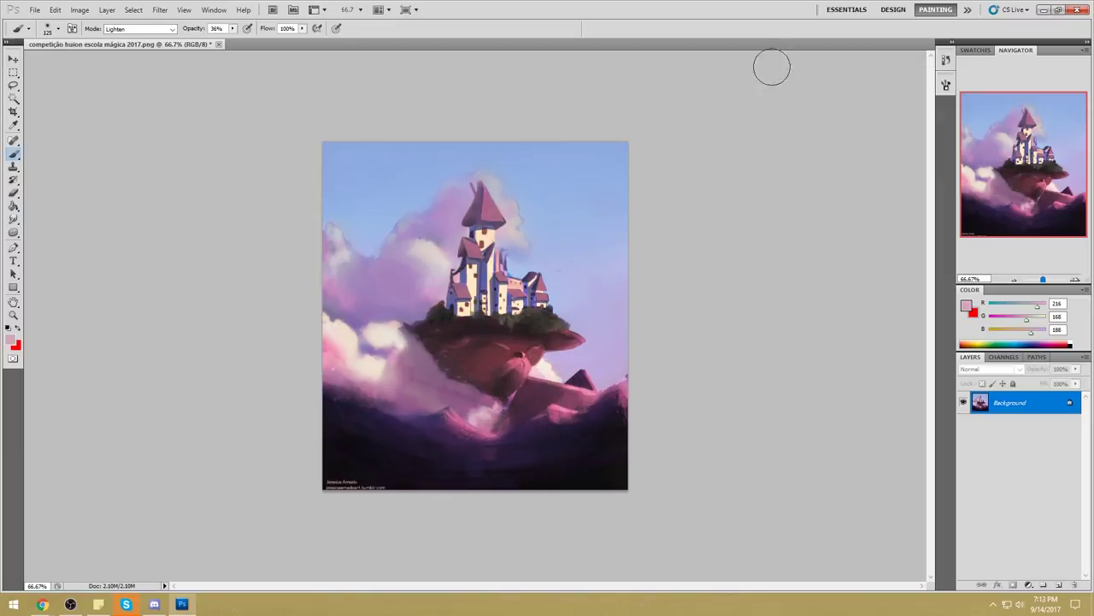
{"action": "left_click", "coordinate": [486, 411], "text": "alt"}
{"action": "left_click", "coordinate": [510, 409], "text": "alt"}
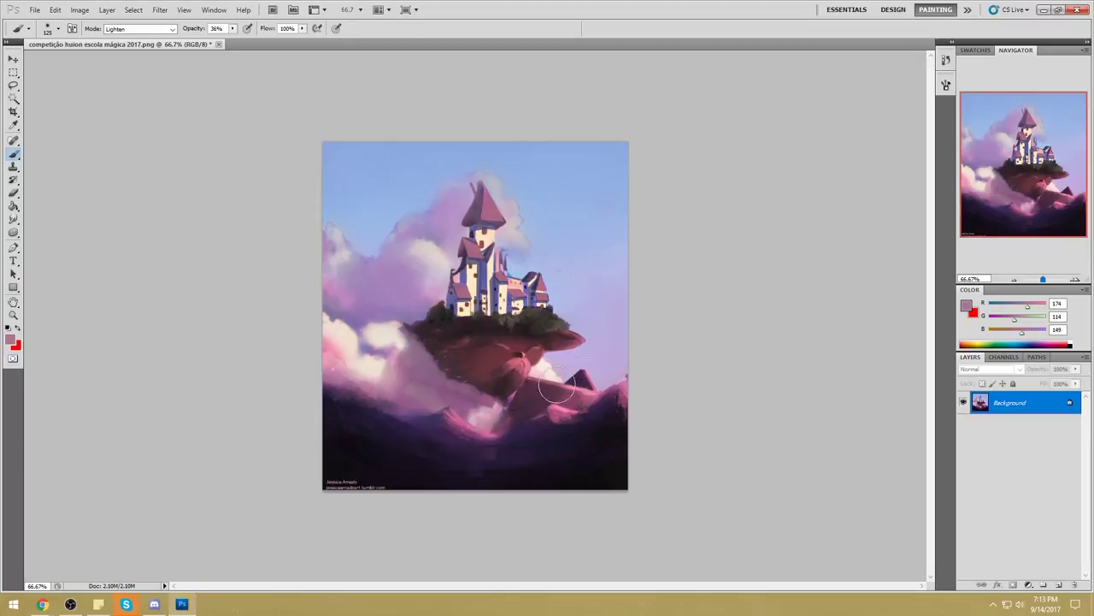
{"action": "left_click", "coordinate": [540, 377], "text": "alt"}
Lasso the tallest tower's roof and repaint its shaded side with sampled purples, using a smaller brush in Normal mode at 100% opacity.
{"action": "key", "text": "l"}
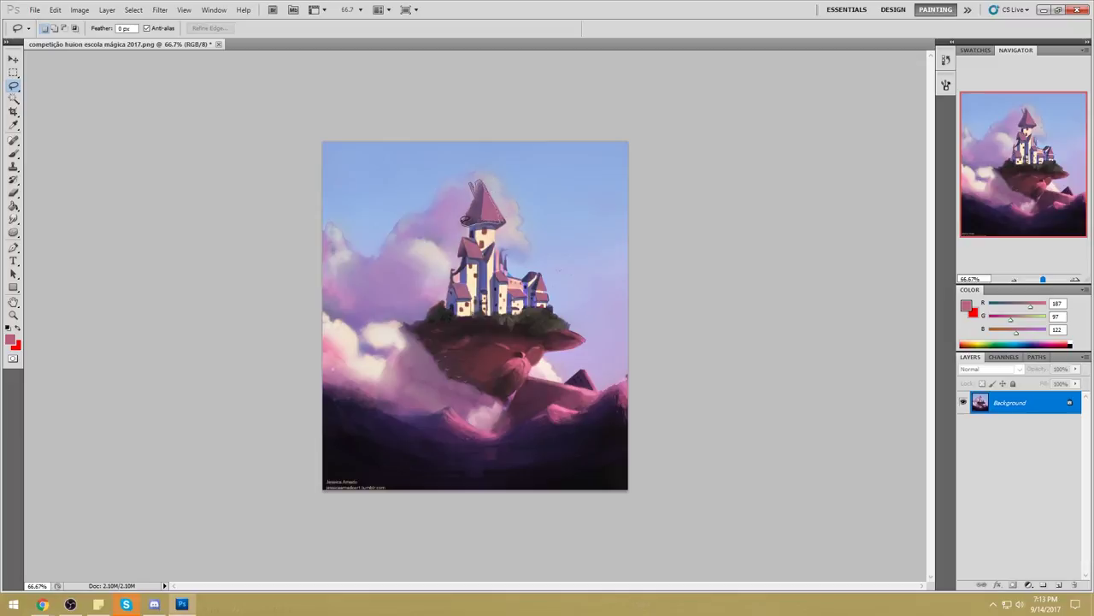
{"action": "key", "text": "b"}
{"action": "right_click", "coordinate": [483, 194]}
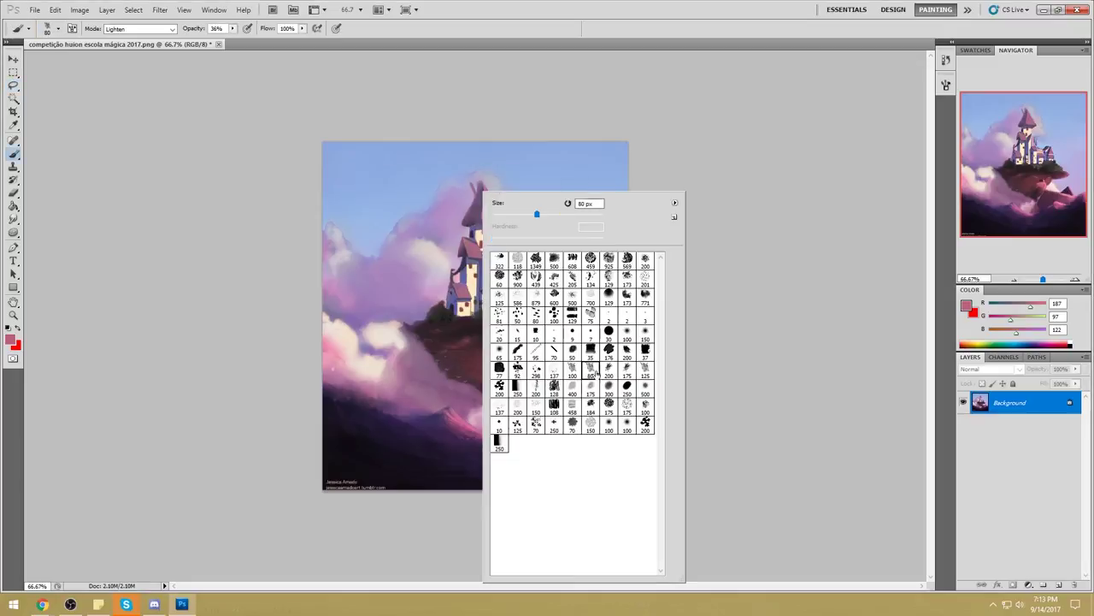
{"action": "left_click", "coordinate": [813, 304]}
{"action": "left_click", "coordinate": [476, 213], "text": "alt"}
{"action": "left_click", "coordinate": [139, 28]}
{"action": "left_click", "coordinate": [128, 30]}
{"action": "left_click_drag", "start_coordinate": [232, 29], "coordinate": [260, 59]}
{"action": "key", "text": "bracketleft"}
{"action": "key", "text": "bracketleft"}
{"action": "key", "text": "bracketleft"}
{"action": "key", "text": "bracketleft"}
{"action": "left_click", "coordinate": [470, 214], "text": "alt"}
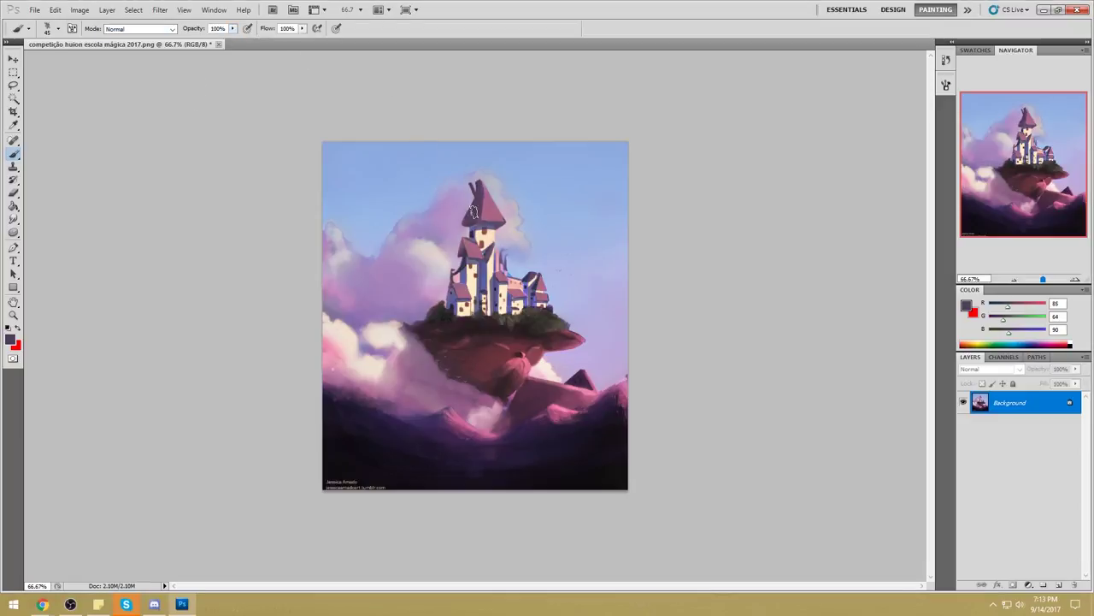
{"action": "left_click", "coordinate": [476, 198], "text": "alt"}
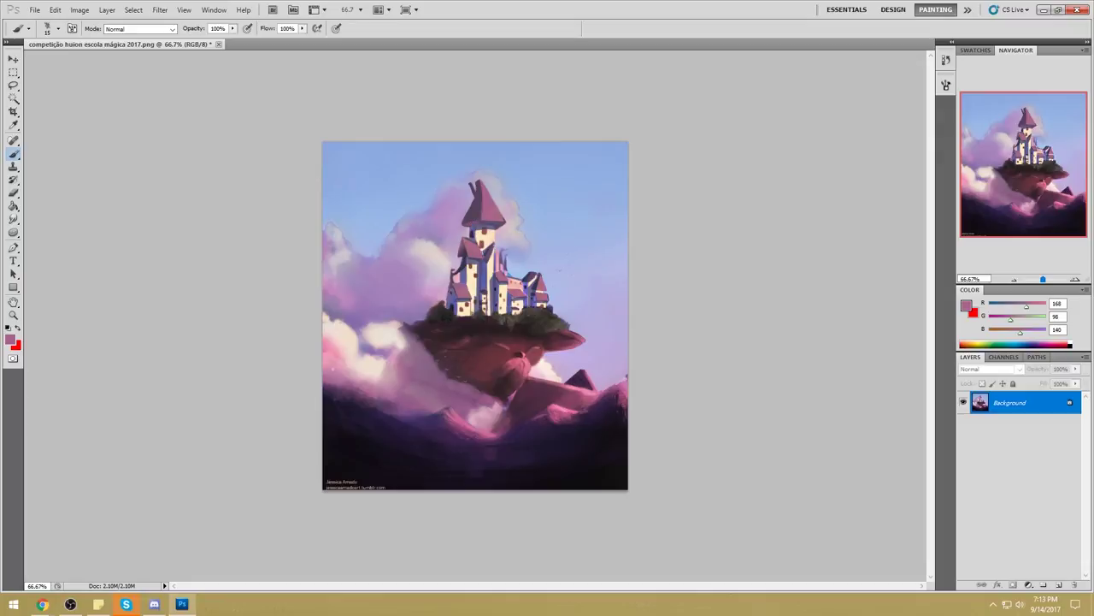
Touch up the tallest tower below its roof with off-white sampled from the front cloud, then clear the Magic Wand selection.
{"action": "left_click", "coordinate": [482, 229], "text": "alt"}
{"action": "left_click", "coordinate": [390, 333], "text": "alt"}
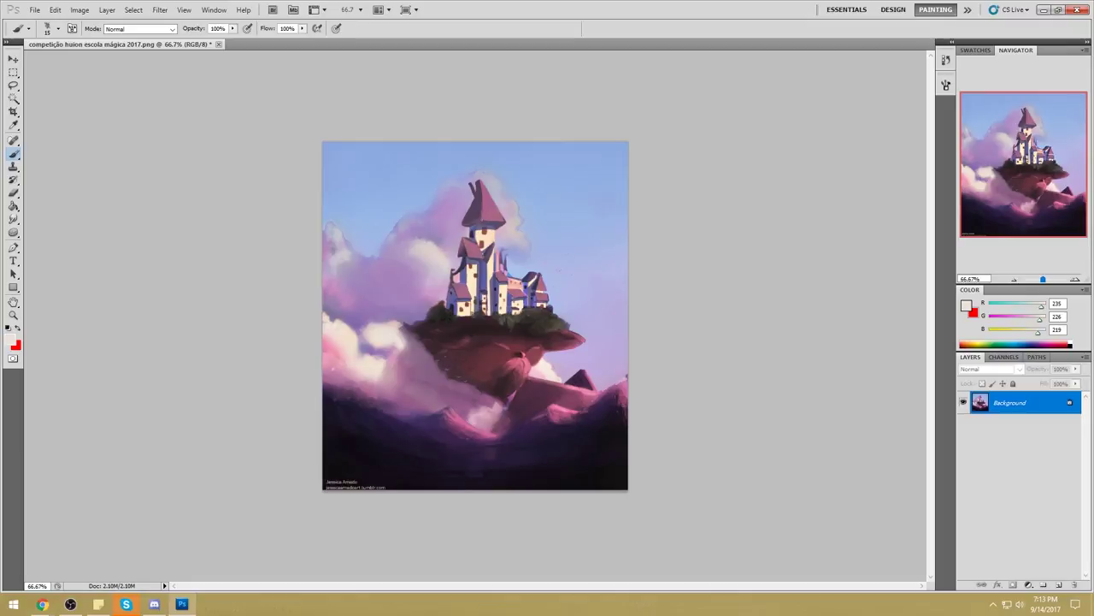
{"action": "left_click", "coordinate": [13, 99]}
{"action": "left_click", "coordinate": [459, 224]}
{"action": "key", "text": "m"}
{"action": "right_click", "coordinate": [477, 247]}
{"action": "left_click", "coordinate": [504, 269]}
{"action": "key", "text": "ctrl+d"}
Deepen the shadows on the castle roofs with dark purples sampled from them, and clear the selection.
{"action": "key", "text": "b"}
{"action": "left_click", "coordinate": [463, 246], "text": "alt"}
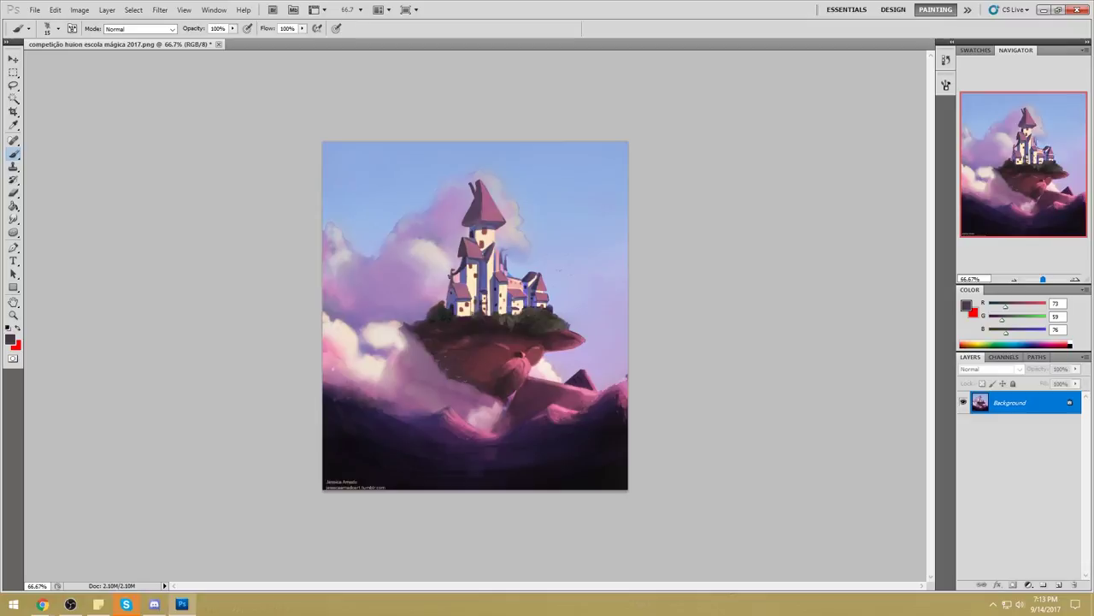
{"action": "left_click", "coordinate": [477, 221], "text": "alt"}
{"action": "key", "text": "m"}
{"action": "right_click", "coordinate": [503, 290]}
{"action": "left_click", "coordinate": [539, 299]}
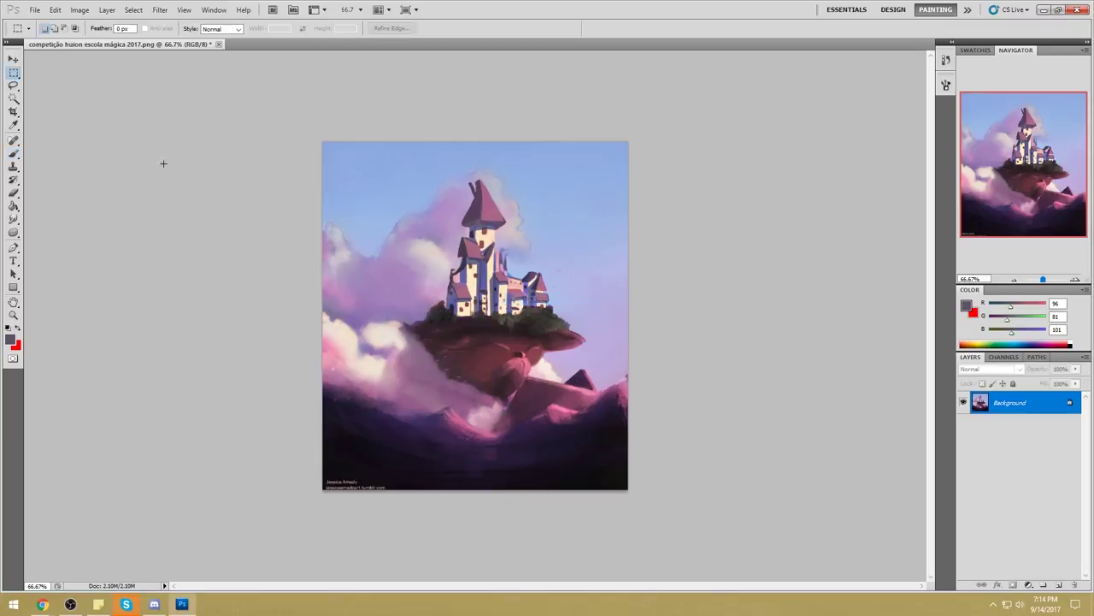
Select the tallest tower's roof with the Magic Wand and strengthen its colour with the Sponge tool in Saturate mode at 100% flow.
{"action": "left_click", "coordinate": [14, 98]}
{"action": "left_click", "coordinate": [476, 209]}
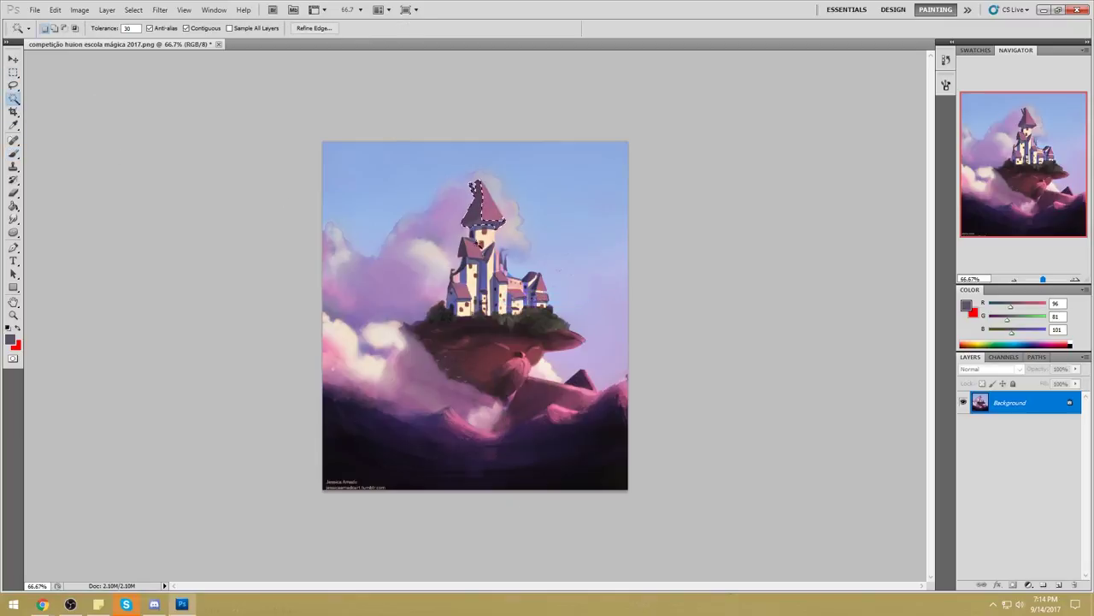
{"action": "left_click", "coordinate": [471, 268], "text": "shift"}
{"action": "key", "text": "ctrl+d"}
{"action": "left_click_drag", "start_coordinate": [14, 232], "coordinate": [56, 253]}
{"action": "left_click", "coordinate": [140, 31]}
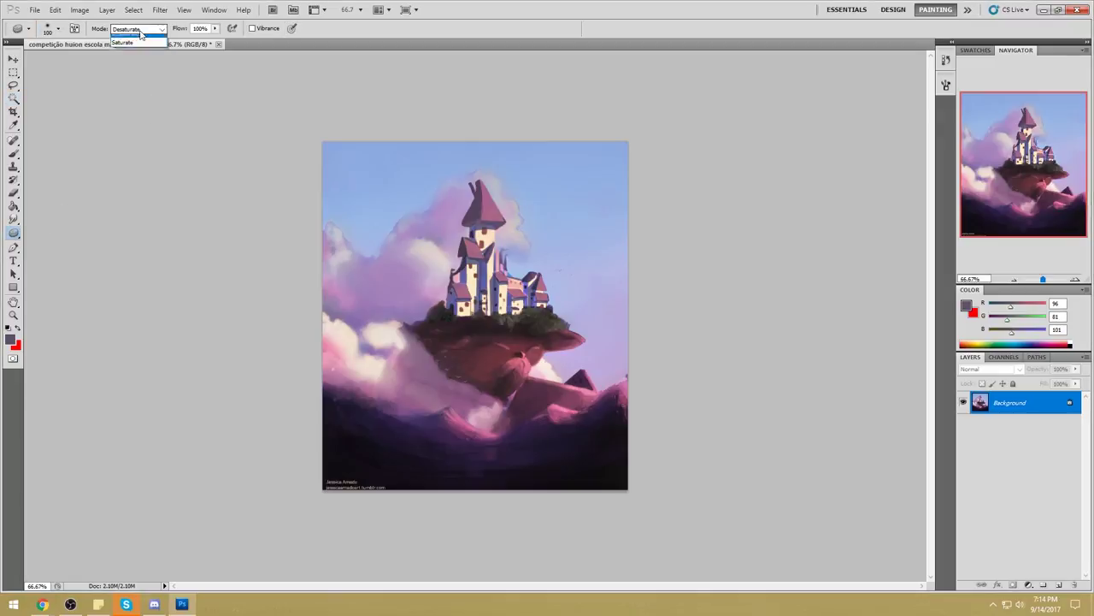
{"action": "left_click", "coordinate": [128, 45]}
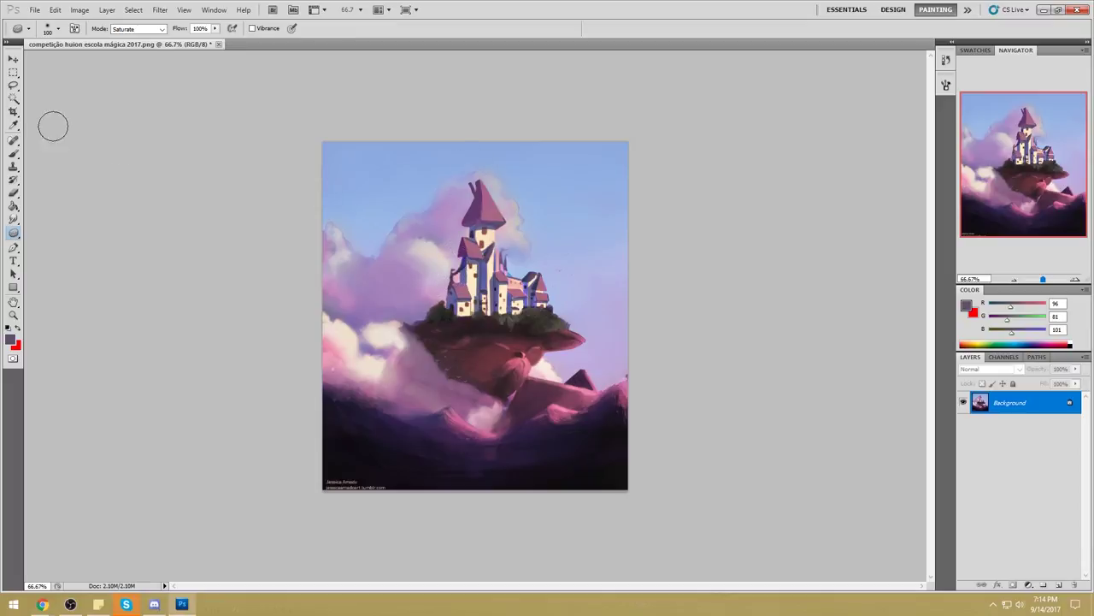
Select the castle's blue shadowed walls with the Magic Wand, saturate them with the Sponge tool at 37% flow, and clear the selection.
{"action": "left_click", "coordinate": [13, 99]}
{"action": "left_click", "coordinate": [483, 279], "text": "shift"}
{"action": "left_click", "coordinate": [453, 301], "text": "shift"}
{"action": "left_click", "coordinate": [519, 299], "text": "shift"}
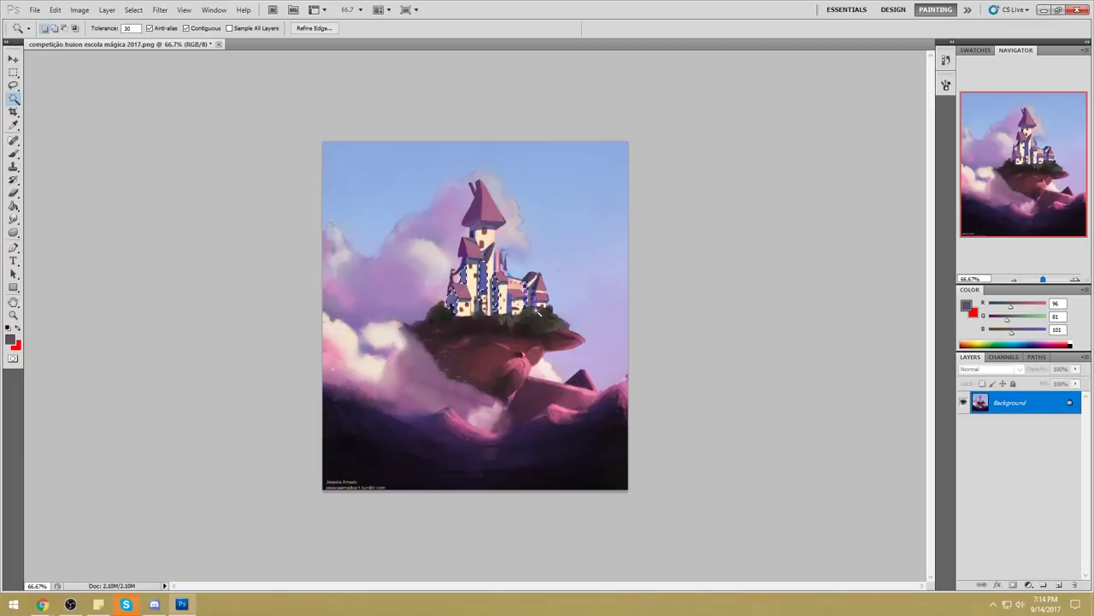
{"action": "key", "text": "ctrl+d"}
{"action": "left_click", "coordinate": [14, 232]}
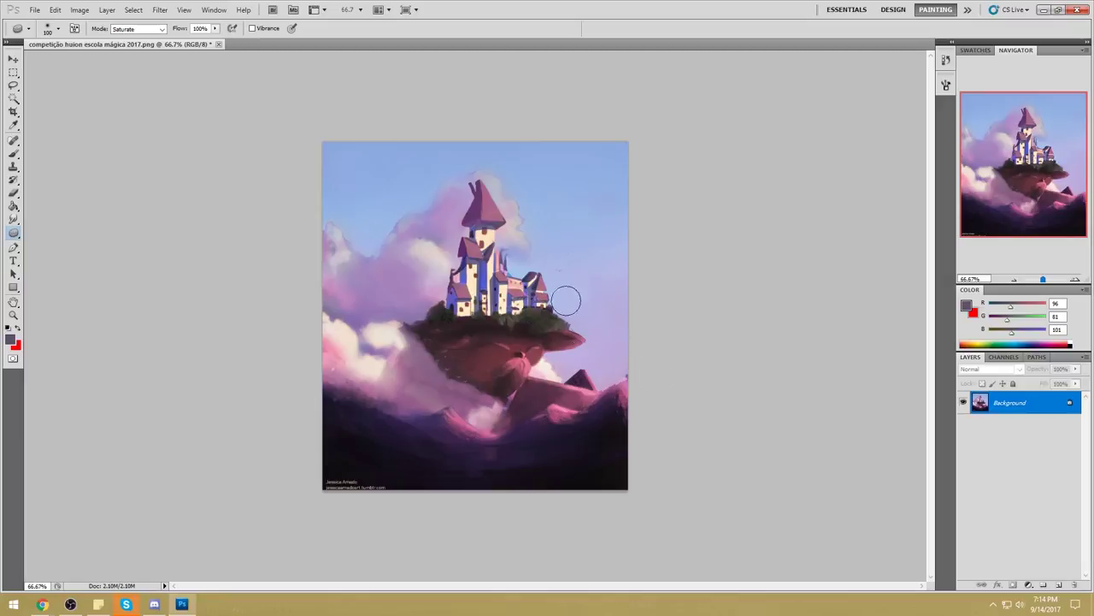
{"action": "left_click", "coordinate": [215, 29]}
{"action": "left_click", "coordinate": [181, 41]}
{"action": "key", "text": "m"}
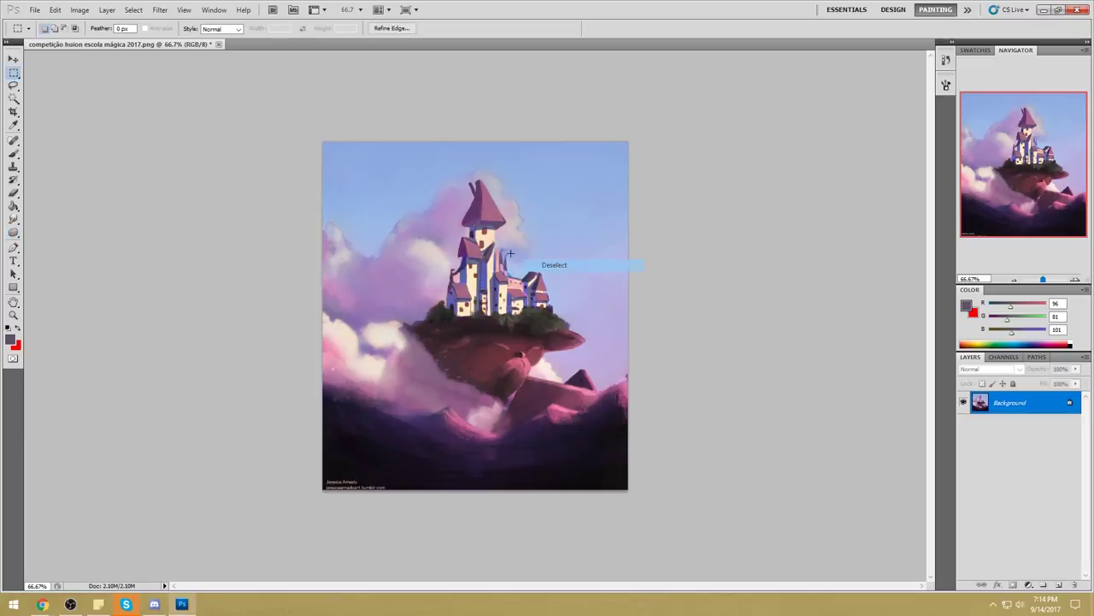
Tone down the castle's colours with the Sponge tool in Desaturate mode at 37% flow.
{"action": "left_click", "coordinate": [13, 232]}
{"action": "left_click", "coordinate": [138, 29]}
{"action": "left_click", "coordinate": [140, 40]}
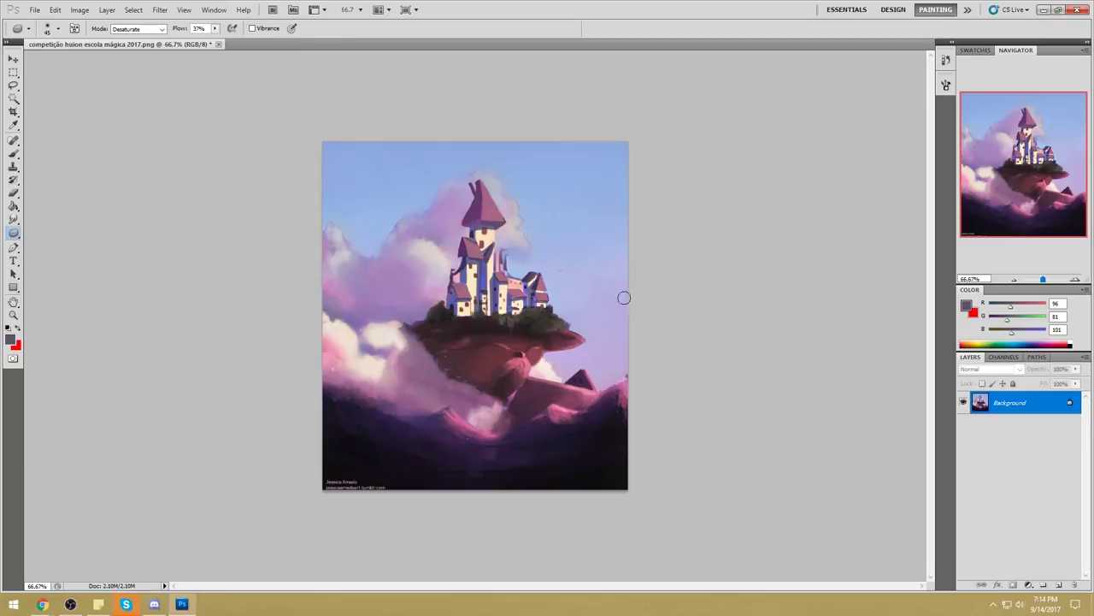
Select the castle's cream sunlit walls with the Magic Wand and hide the selection outline.
{"action": "left_click", "coordinate": [14, 97]}
{"action": "left_click", "coordinate": [489, 239]}
{"action": "left_click", "coordinate": [472, 280], "text": "shift"}
{"action": "left_click", "coordinate": [490, 284], "text": "shift"}
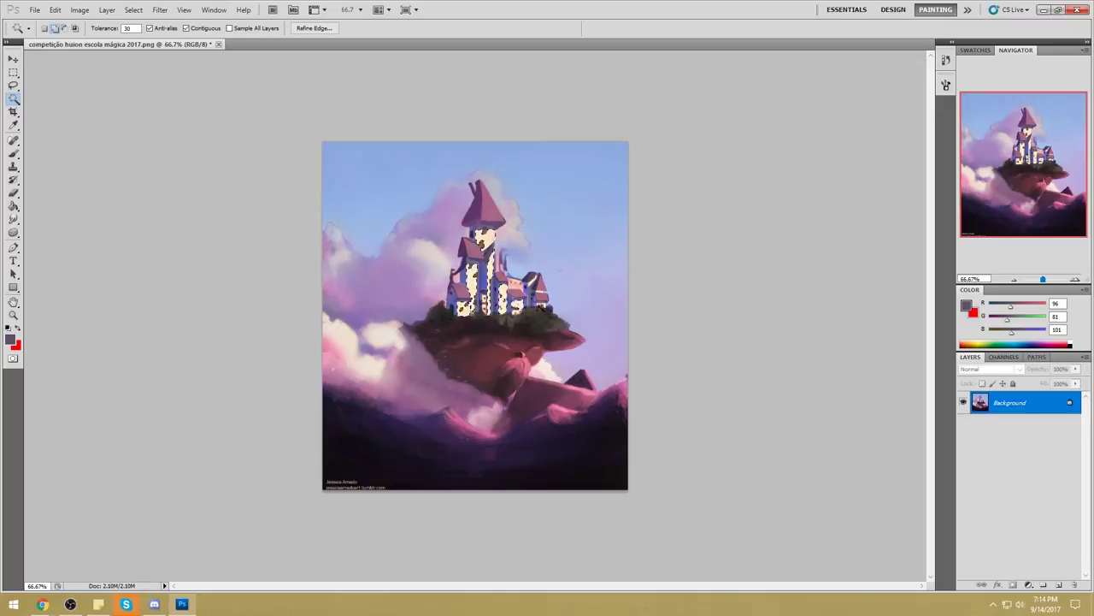
{"action": "key", "text": "ctrl+h"}
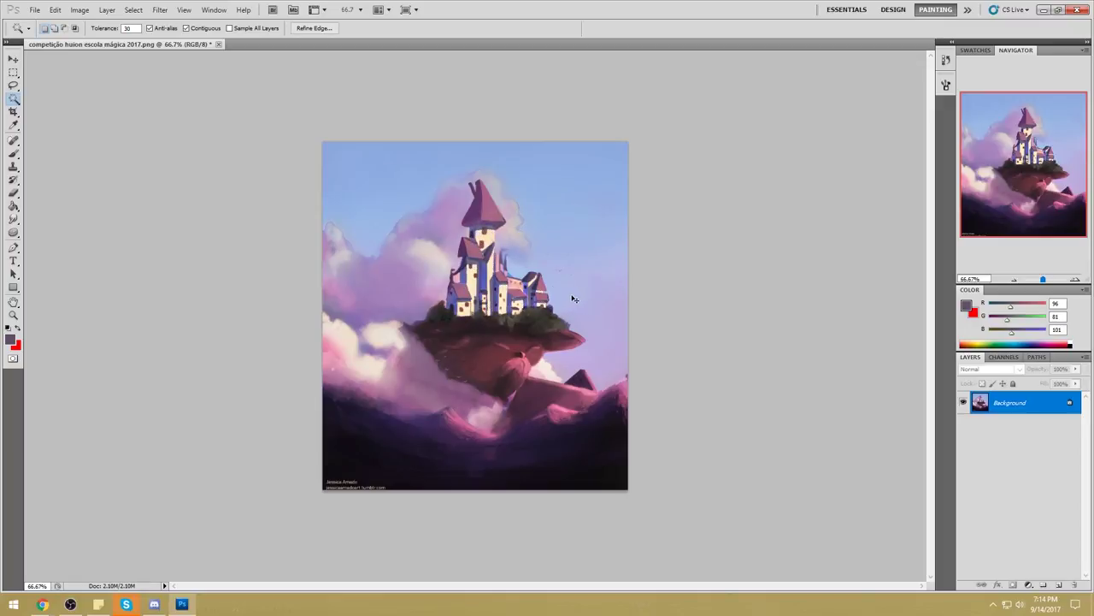
Set the sunlit walls to -30 saturation and +12 lightness with Hue/Saturation, then clear the selection.
{"action": "key", "text": "ctrl+u"}
{"action": "left_click_drag", "start_coordinate": [944, 380], "coordinate": [949, 414]}
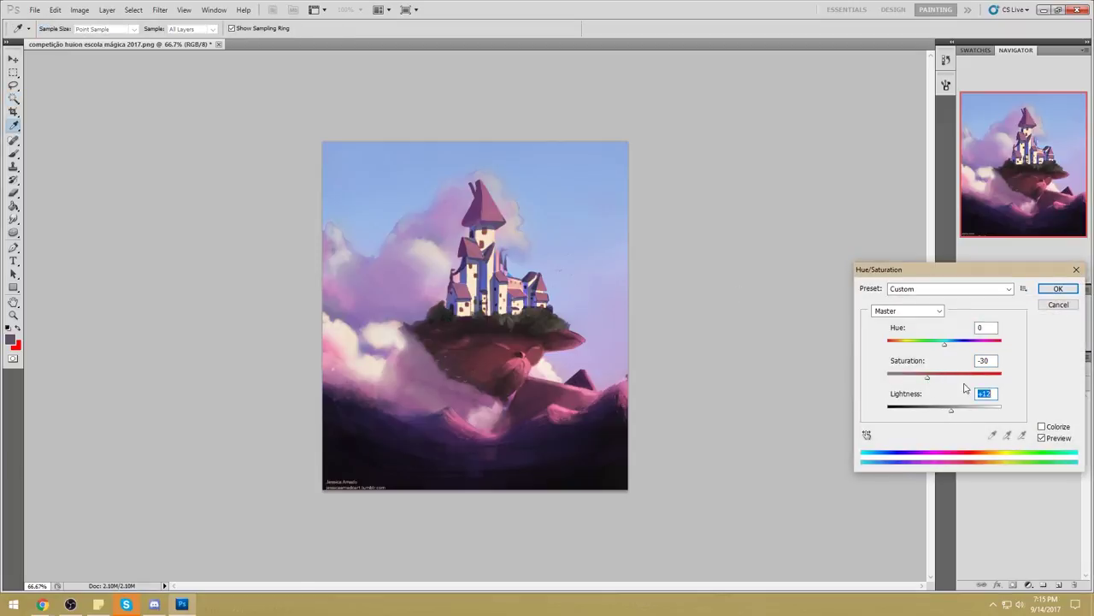
{"action": "left_click", "coordinate": [1060, 290]}
{"action": "key", "text": "w"}
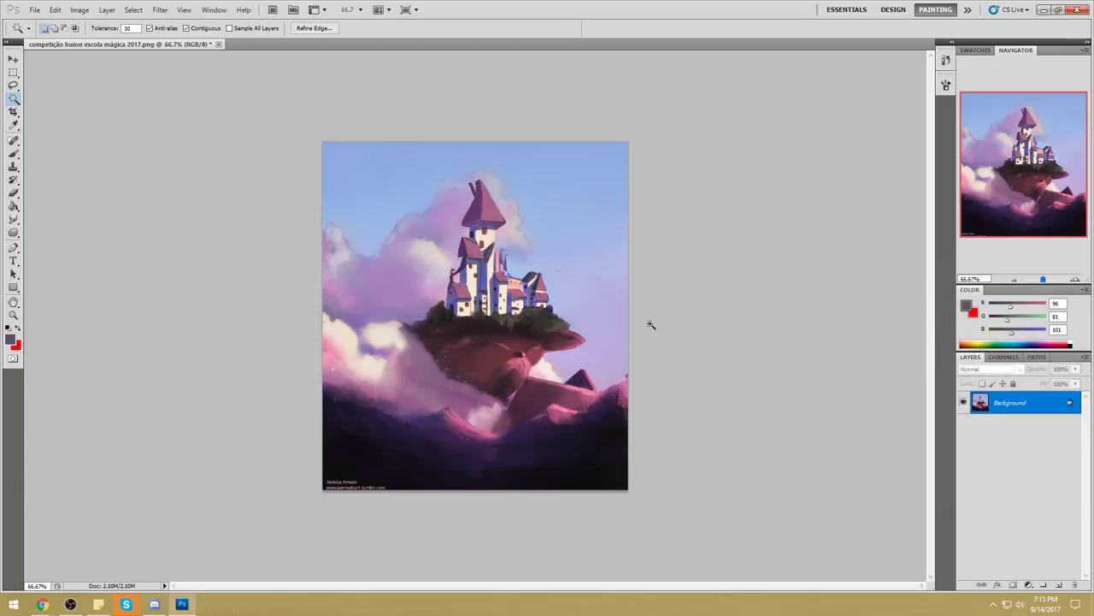
{"action": "key", "text": "m"}
{"action": "right_click", "coordinate": [499, 265]}
{"action": "left_click", "coordinate": [530, 274]}
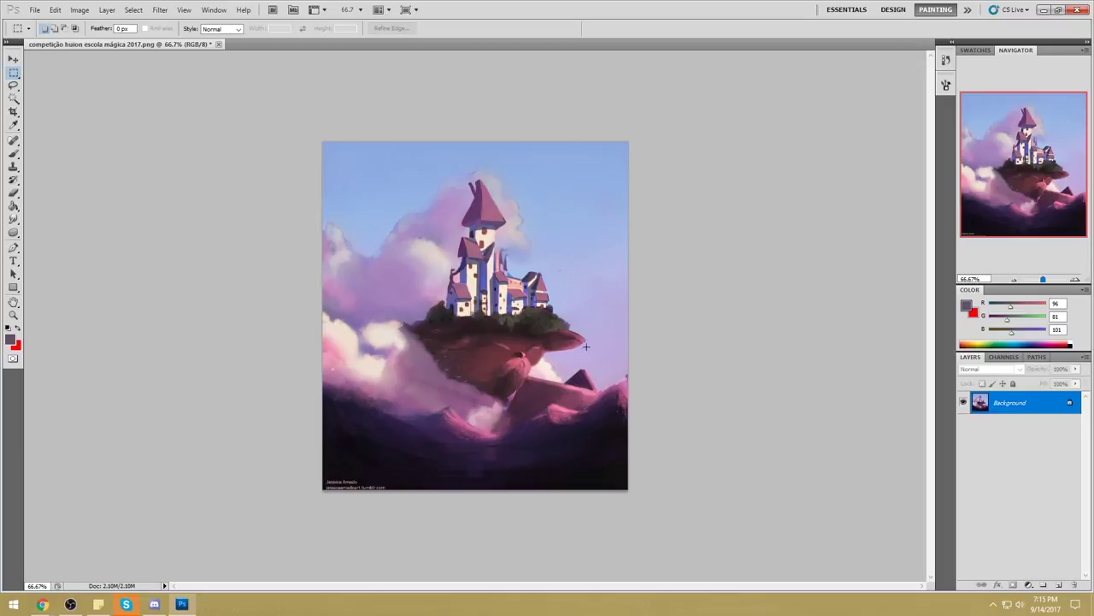
{"action": "right_click", "coordinate": [551, 291]}
{"action": "left_click", "coordinate": [574, 296]}
{"action": "key", "text": "ctrl+d"}
{"action": "key", "text": "w"}
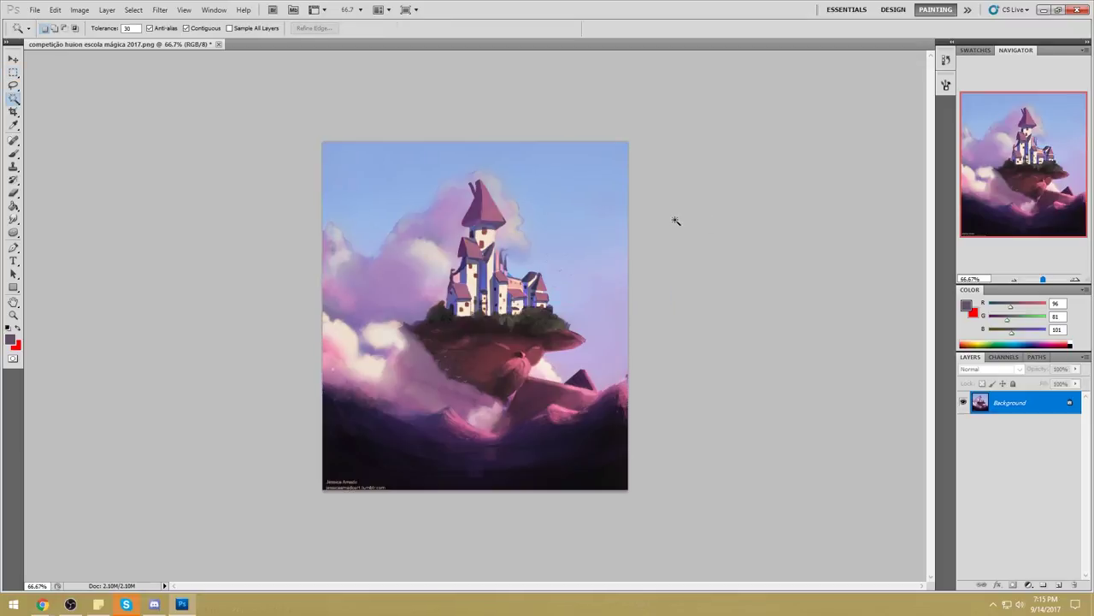
Darken the shadows around the island with the Burn tool, range Shadows, 36% exposure, using a large soft brush.
{"action": "left_click", "coordinate": [13, 233]}
{"action": "right_click", "coordinate": [13, 232]}
{"action": "left_click", "coordinate": [53, 244]}
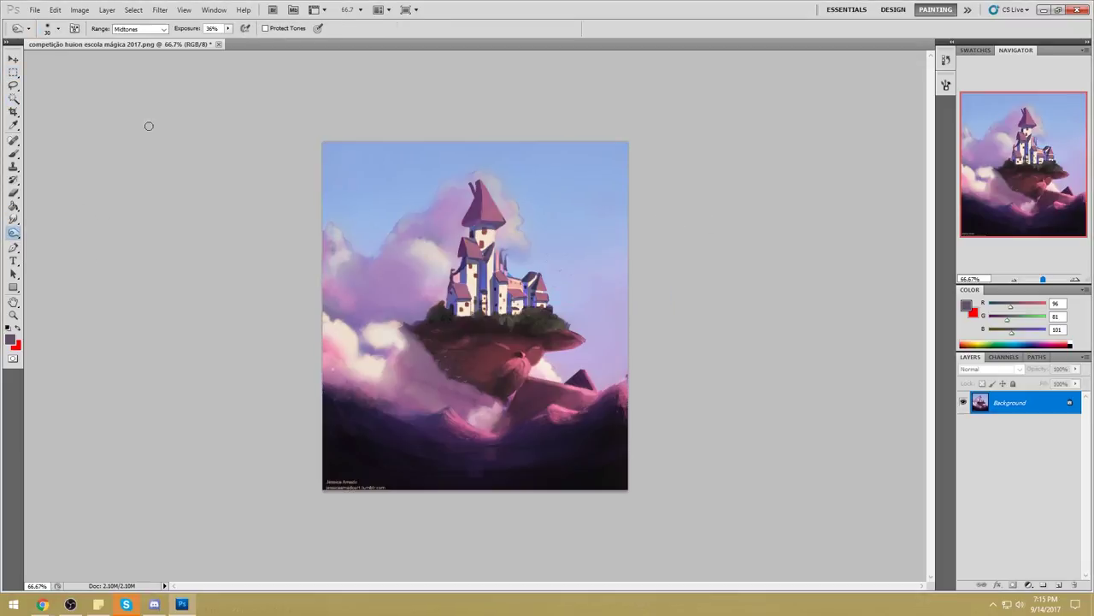
{"action": "left_click", "coordinate": [157, 30]}
{"action": "left_click", "coordinate": [132, 40]}
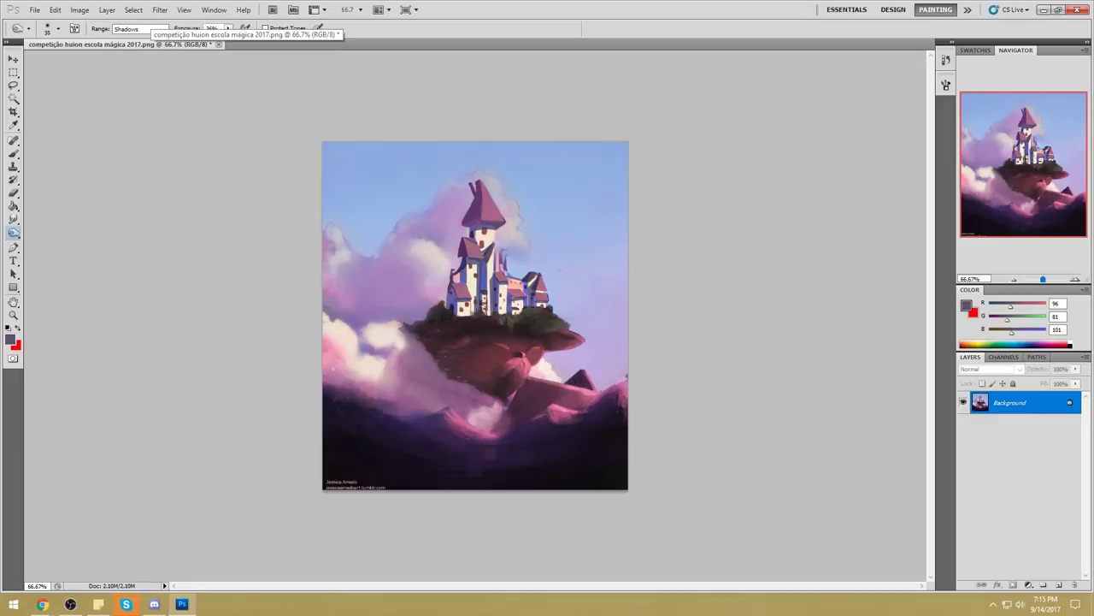
{"action": "key", "text": "bracketright"}
{"action": "key", "text": "bracketright"}
{"action": "key", "text": "bracketright"}
{"action": "key", "text": "bracketright"}
{"action": "key", "text": "bracketright"}
{"action": "key", "text": "bracketright"}
{"action": "key", "text": "bracketright"}
{"action": "key", "text": "bracketright"}
{"action": "key", "text": "bracketright"}
{"action": "key", "text": "bracketright"}
{"action": "key", "text": "bracketright"}
{"action": "key", "text": "bracketright"}
{"action": "key", "text": "bracketright"}
{"action": "key", "text": "bracketright"}
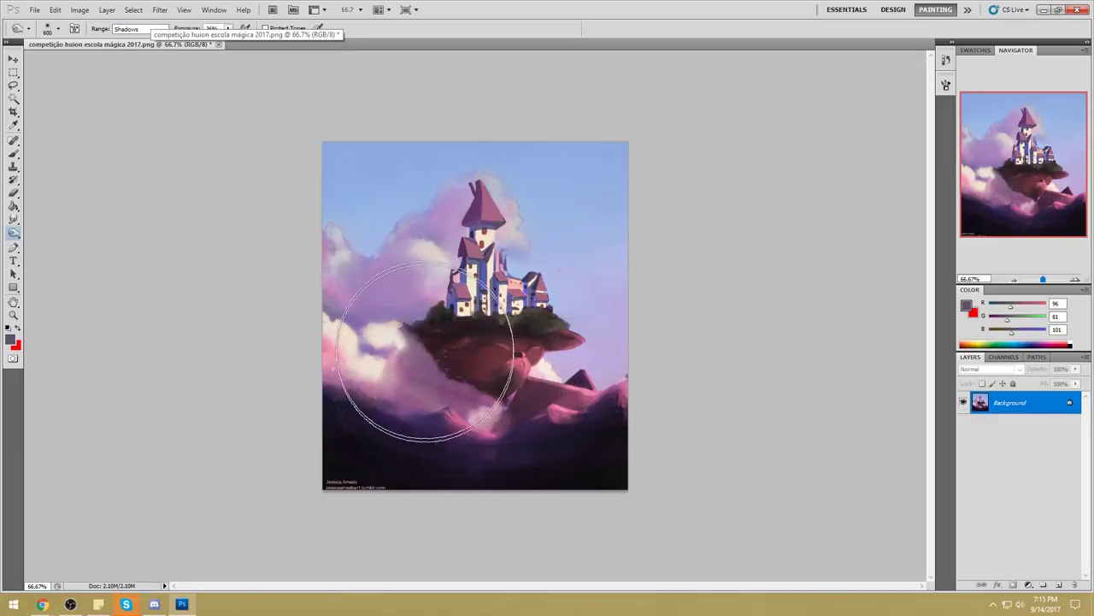
{"action": "key", "text": "bracketleft"}
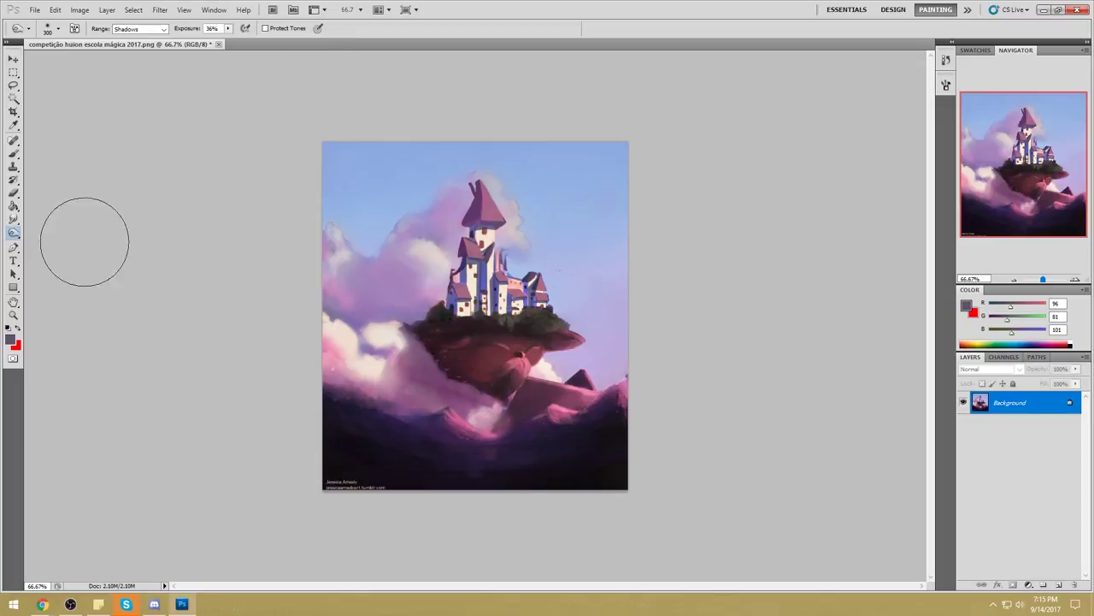
Lasso the edge of the back cloud at the painting's far left and paint it with light grey sampled from the neighbouring cloud.
{"action": "left_click_drag", "start_coordinate": [13, 219], "coordinate": [41, 242]}
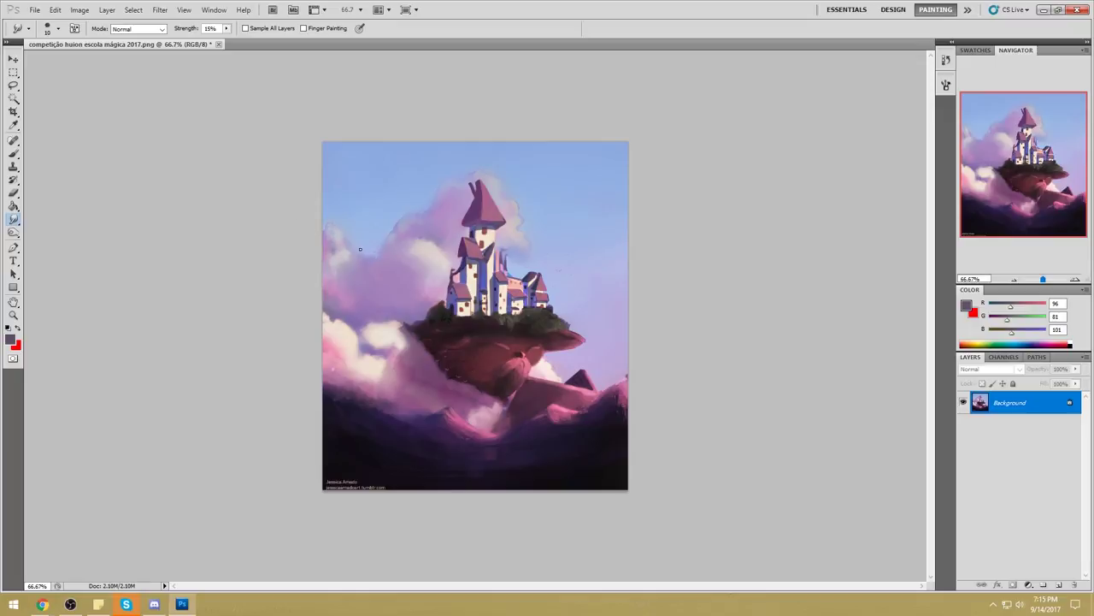
{"action": "key", "text": "l"}
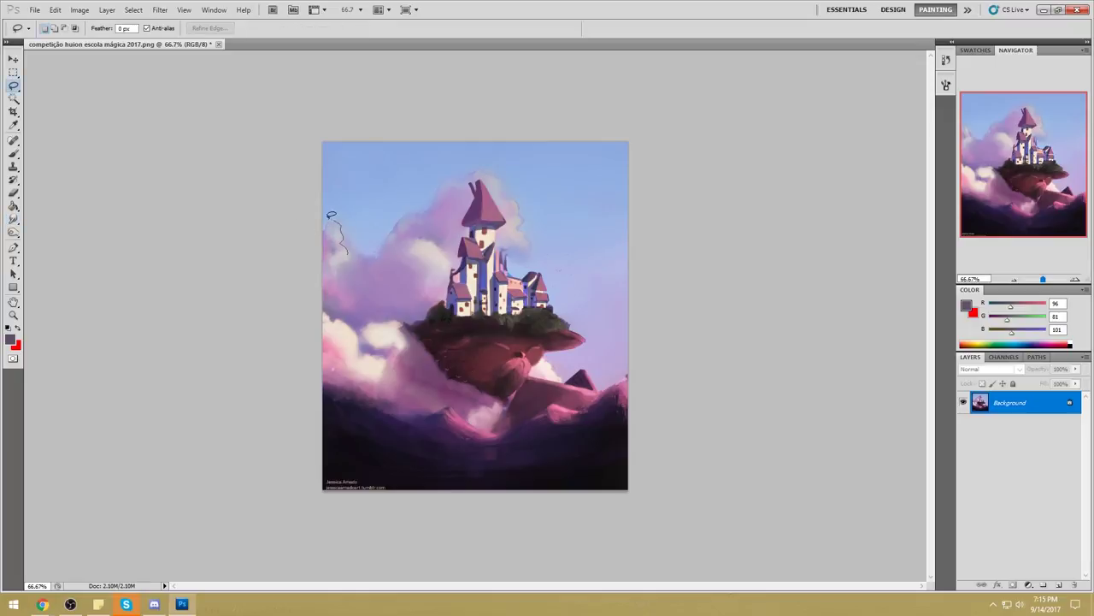
{"action": "left_click_drag", "start_coordinate": [349, 252], "coordinate": [347, 252]}
{"action": "key", "text": "ctrl+d"}
{"action": "key", "text": "b"}
{"action": "left_click", "coordinate": [426, 247], "text": "alt"}
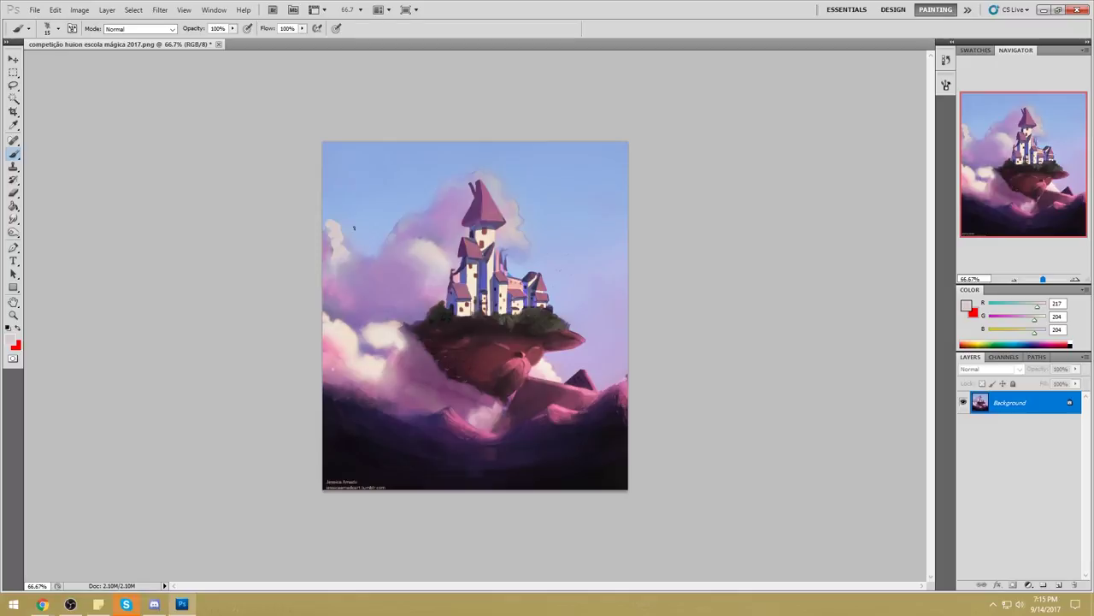
Clear the selection and blend the far-left back cloud's edges with the Smudge tool at 15% strength.
{"action": "key", "text": "m"}
{"action": "right_click", "coordinate": [14, 219]}
{"action": "left_click", "coordinate": [58, 239]}
{"action": "key", "text": "b"}
{"action": "key", "text": "r"}
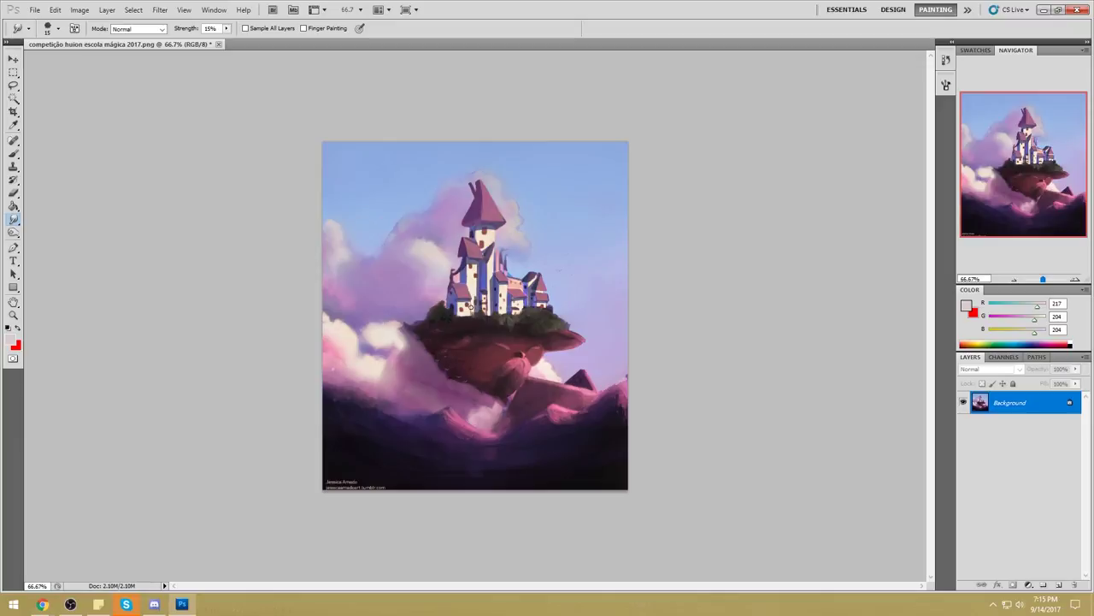
Sample mauve from the front cloud's shadow and pick the 771 px textured brush, reduced to 70 px at 44% opacity.
{"action": "key", "text": "b"}
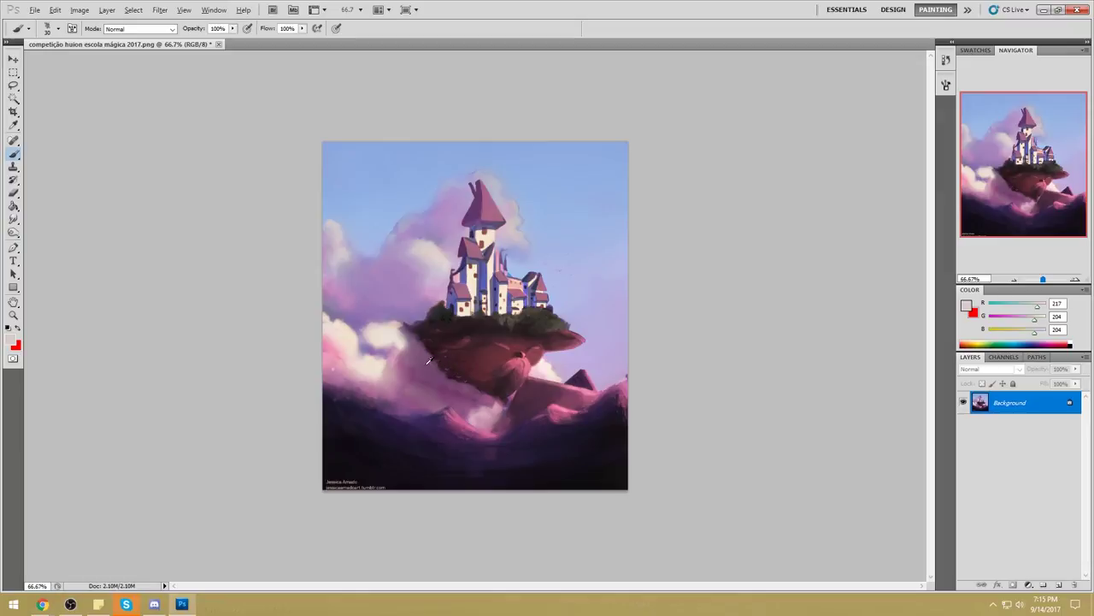
{"action": "left_click", "coordinate": [429, 361], "text": "alt"}
{"action": "right_click", "coordinate": [503, 364]}
{"action": "left_click", "coordinate": [648, 339]}
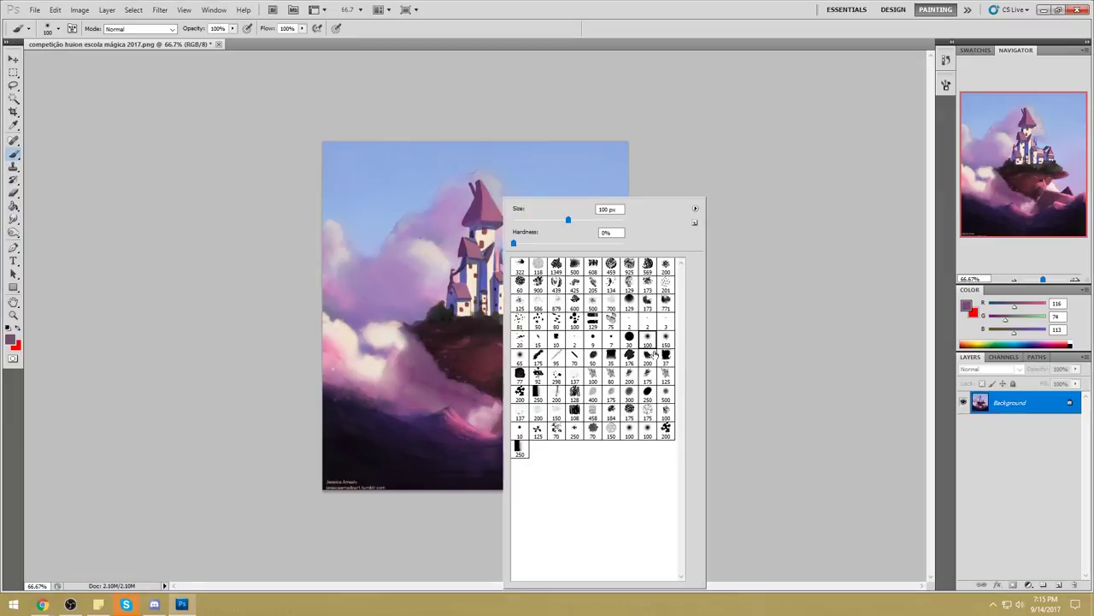
{"action": "double_click", "coordinate": [667, 305]}
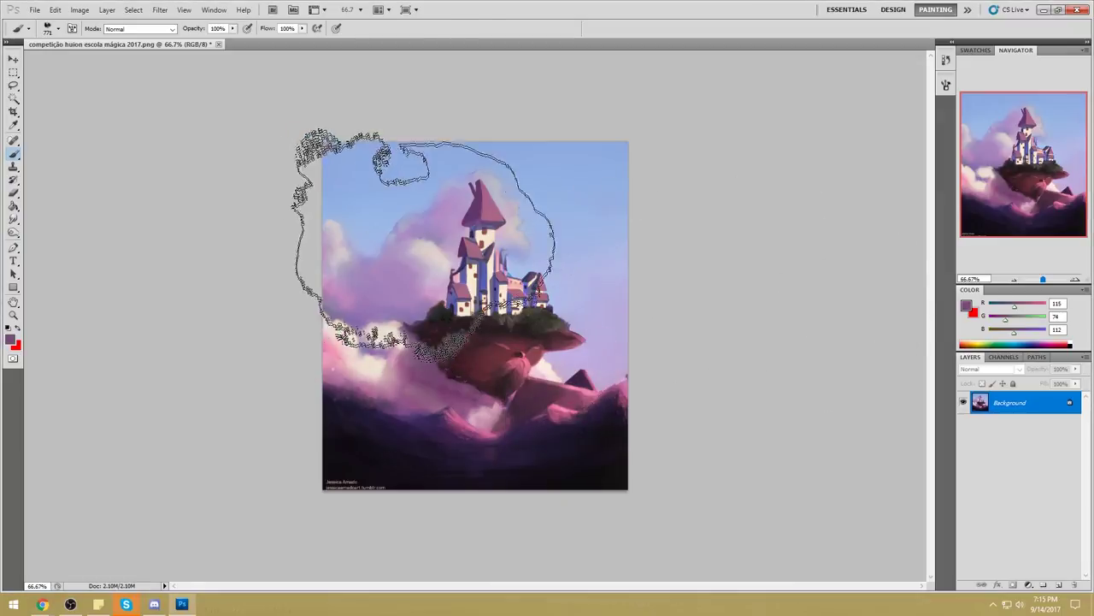
{"action": "key", "text": "bracketleft"}
{"action": "key", "text": "bracketleft"}
{"action": "key", "text": "bracketleft"}
{"action": "key", "text": "bracketleft"}
{"action": "key", "text": "bracketleft"}
{"action": "key", "text": "bracketleft"}
{"action": "key", "text": "bracketleft"}
{"action": "key", "text": "bracketleft"}
{"action": "key", "text": "bracketleft"}
{"action": "key", "text": "bracketleft"}
{"action": "key", "text": "bracketleft"}
{"action": "key", "text": "bracketleft"}
{"action": "key", "text": "bracketleft"}
{"action": "key", "text": "bracketright"}
{"action": "key", "text": "bracketright"}
{"action": "key", "text": "bracketright"}
{"action": "key", "text": "bracketleft"}
{"action": "key", "text": "bracketleft"}
{"action": "key", "text": "bracketleft"}
{"action": "left_click_drag", "start_coordinate": [232, 29], "coordinate": [202, 40]}
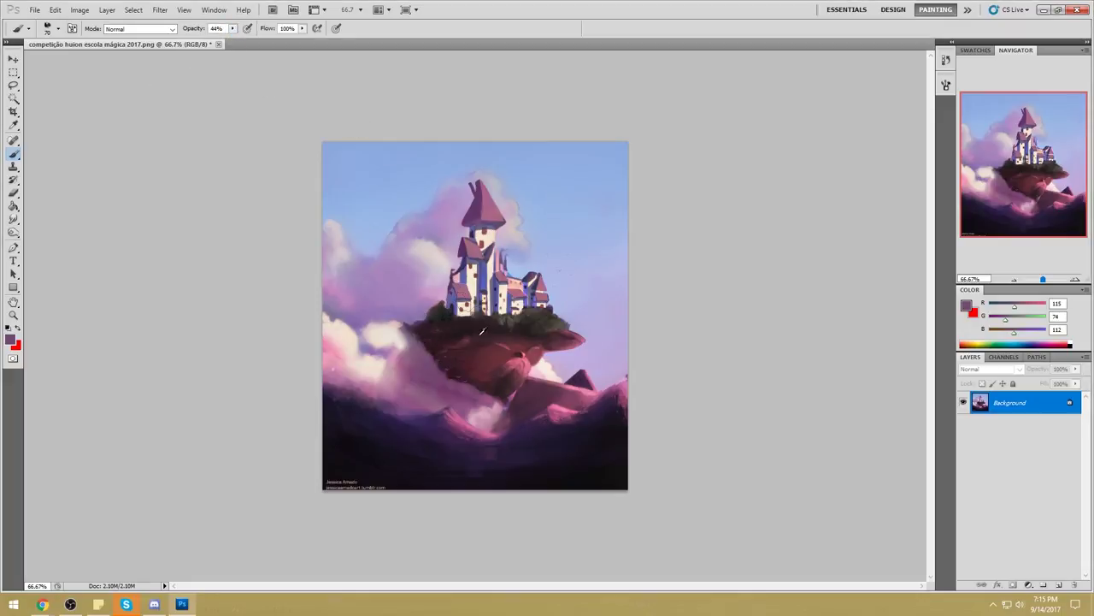
Paint cloud mauve over the island's lower left edge so the front cloud overlaps the rock.
{"action": "left_click", "coordinate": [426, 360], "text": "alt"}
{"action": "key", "text": "bracketright"}
{"action": "key", "text": "bracketright"}
{"action": "left_click_drag", "start_coordinate": [424, 351], "coordinate": [470, 388]}
{"action": "key", "text": "bracketleft"}
{"action": "key", "text": "bracketleft"}
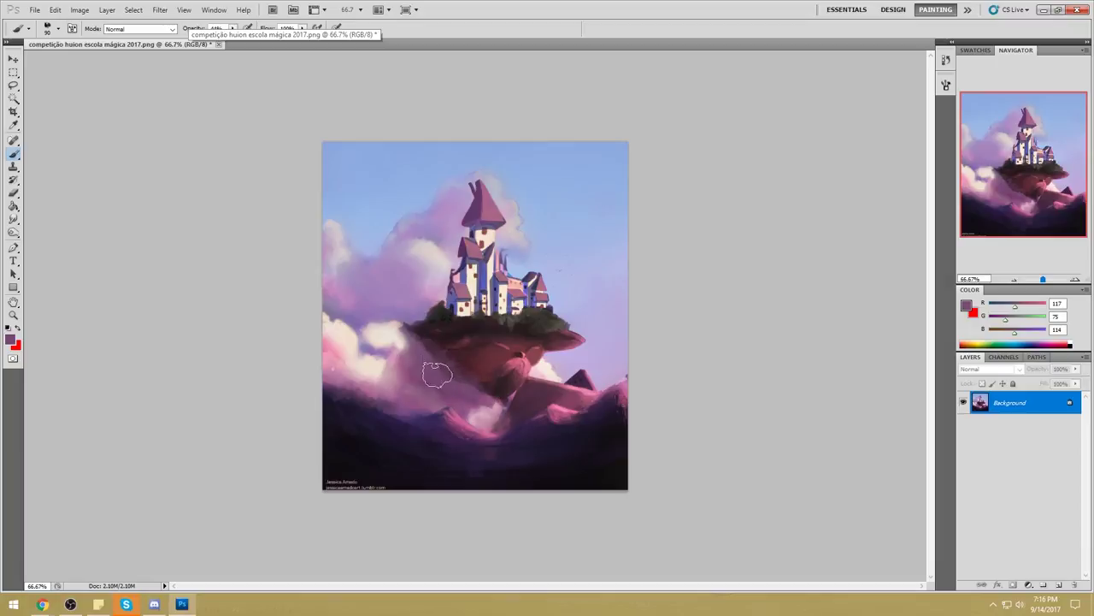
Enlarge the textured brush to 175 px and brighten the top of the front cloud with off-whites sampled from it.
{"action": "key", "text": "bracketright"}
{"action": "key", "text": "bracketright"}
{"action": "key", "text": "bracketright"}
{"action": "key", "text": "bracketright"}
{"action": "key", "text": "bracketright"}
{"action": "key", "text": "bracketright"}
{"action": "left_click", "coordinate": [384, 330], "text": "alt"}
{"action": "left_click_drag", "start_coordinate": [386, 329], "coordinate": [377, 324]}
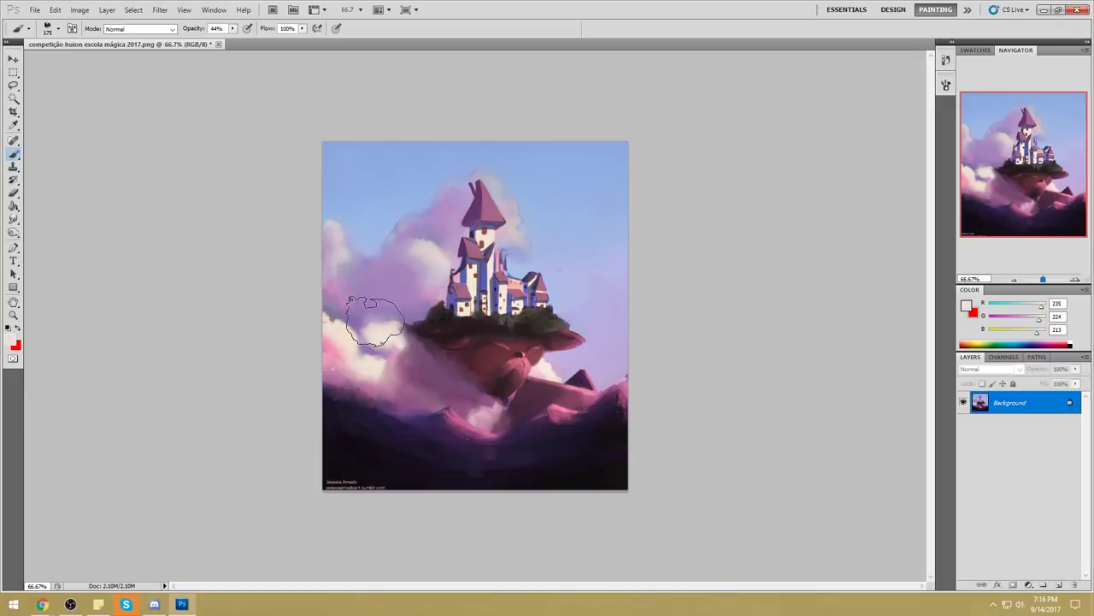
{"action": "left_click", "coordinate": [349, 332], "text": "alt"}
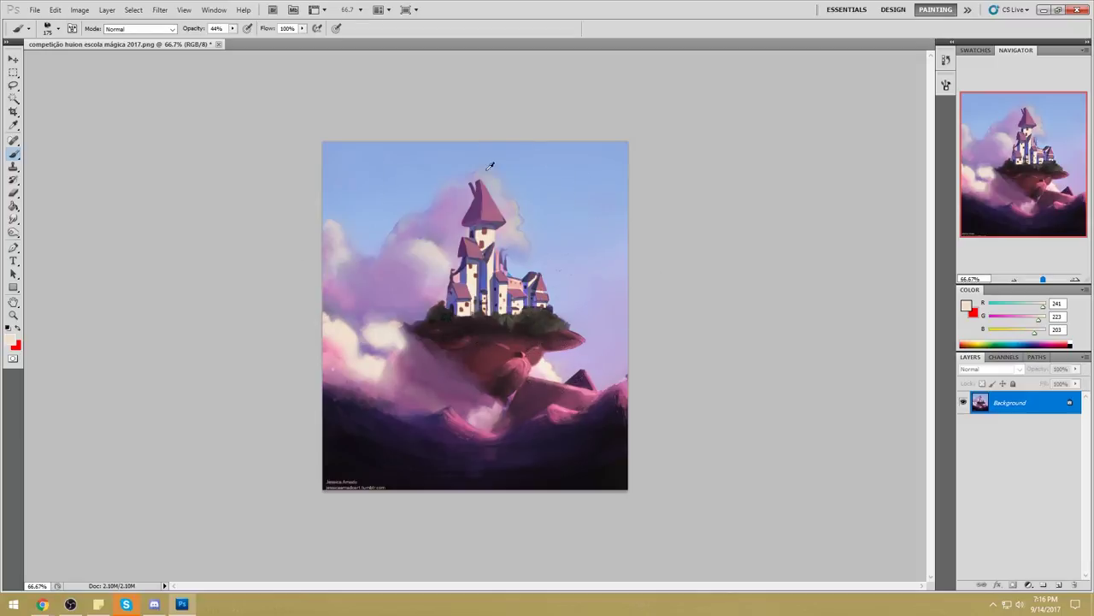
Brighten the back and front clouds at 44% opacity with off-white tones sampled from their highlights.
{"action": "left_click", "coordinate": [427, 245], "text": "alt"}
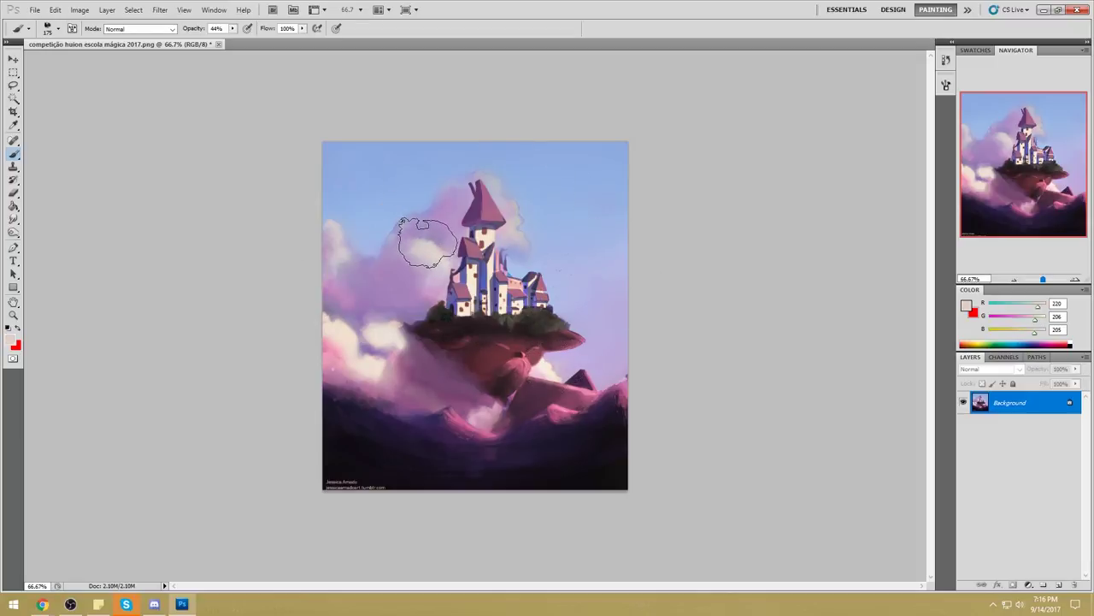
{"action": "left_click", "coordinate": [338, 225], "text": "alt"}
{"action": "left_click", "coordinate": [385, 327], "text": "alt"}
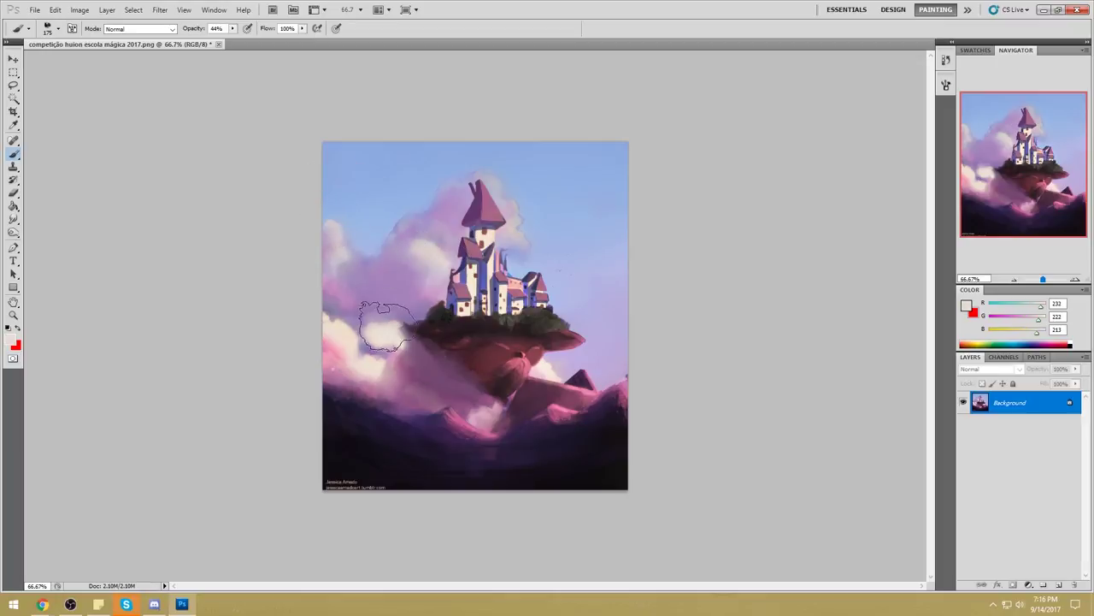
{"action": "left_click", "coordinate": [378, 365], "text": "alt"}
Pick the 100 px soft round brush in Normal mode, enlarge it to 1300 px and sample lavender blue from the sky.
{"action": "right_click", "coordinate": [551, 228]}
{"action": "left_click", "coordinate": [676, 343]}
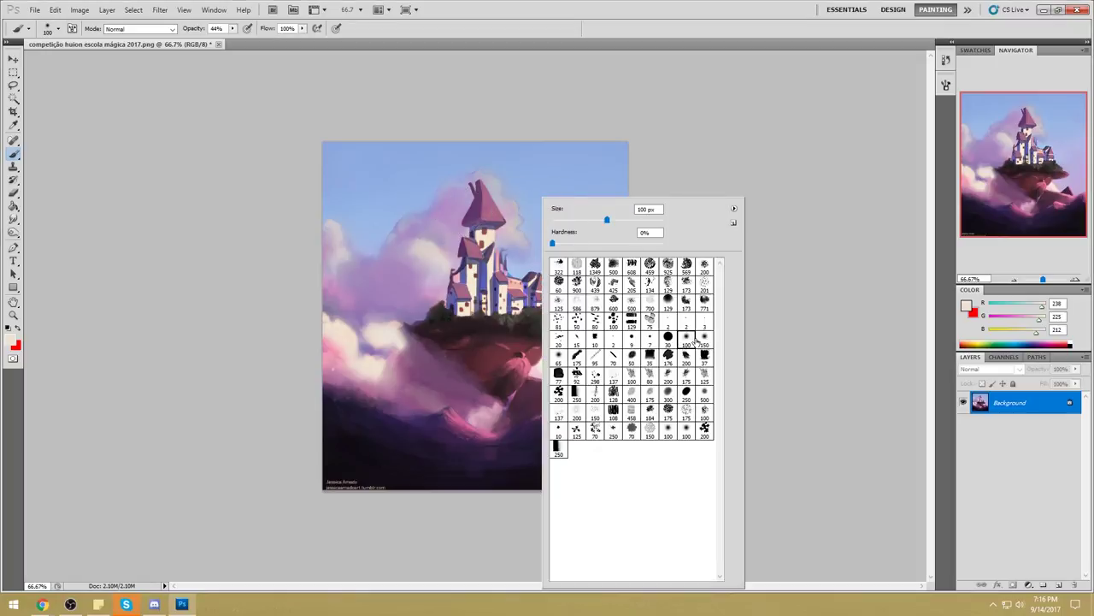
{"action": "left_click", "coordinate": [807, 306]}
{"action": "key", "text": "bracketright"}
{"action": "key", "text": "bracketright"}
{"action": "key", "text": "bracketright"}
{"action": "key", "text": "bracketright"}
{"action": "key", "text": "bracketright"}
{"action": "key", "text": "bracketright"}
{"action": "key", "text": "bracketright"}
{"action": "key", "text": "bracketright"}
{"action": "key", "text": "bracketright"}
{"action": "key", "text": "bracketright"}
{"action": "key", "text": "bracketright"}
{"action": "key", "text": "bracketright"}
{"action": "key", "text": "bracketright"}
{"action": "key", "text": "bracketright"}
{"action": "key", "text": "bracketright"}
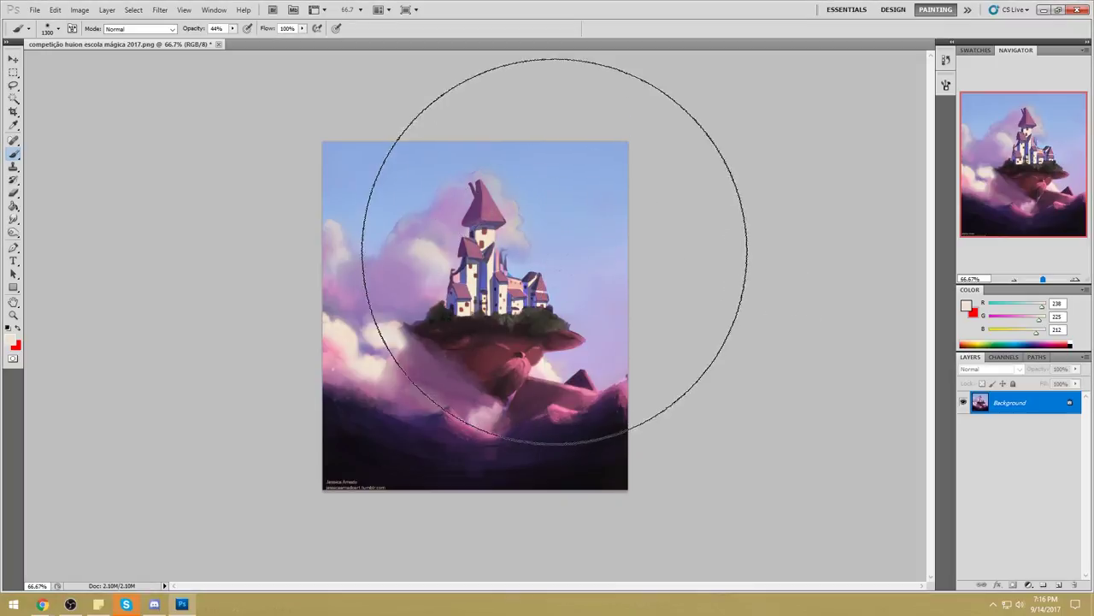
{"action": "left_click", "coordinate": [568, 273], "text": "alt"}
{"action": "left_click", "coordinate": [141, 29]}
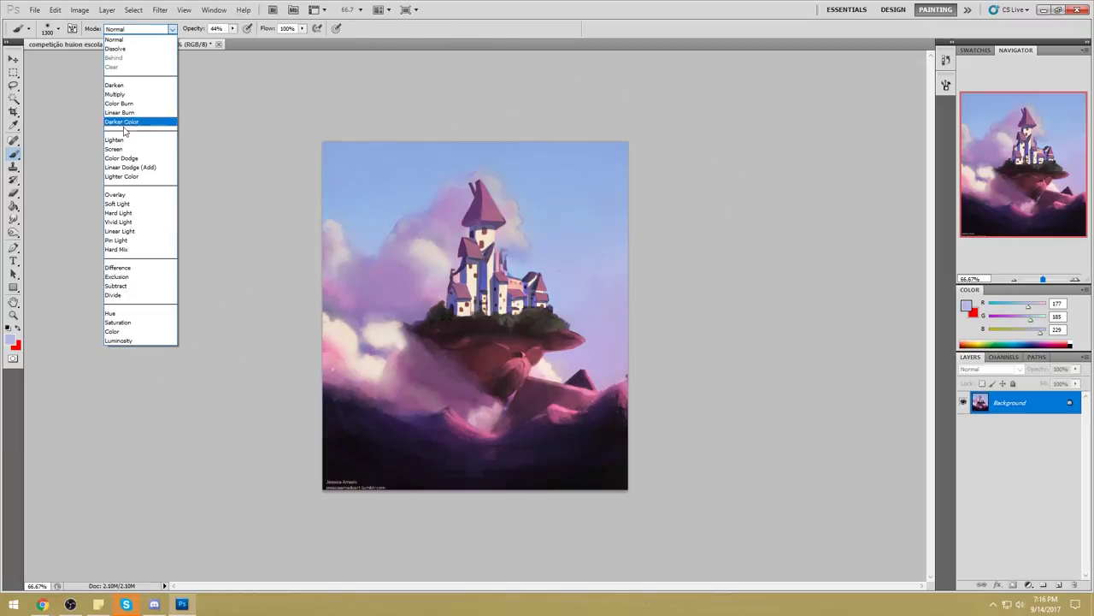
{"action": "left_click", "coordinate": [142, 40]}
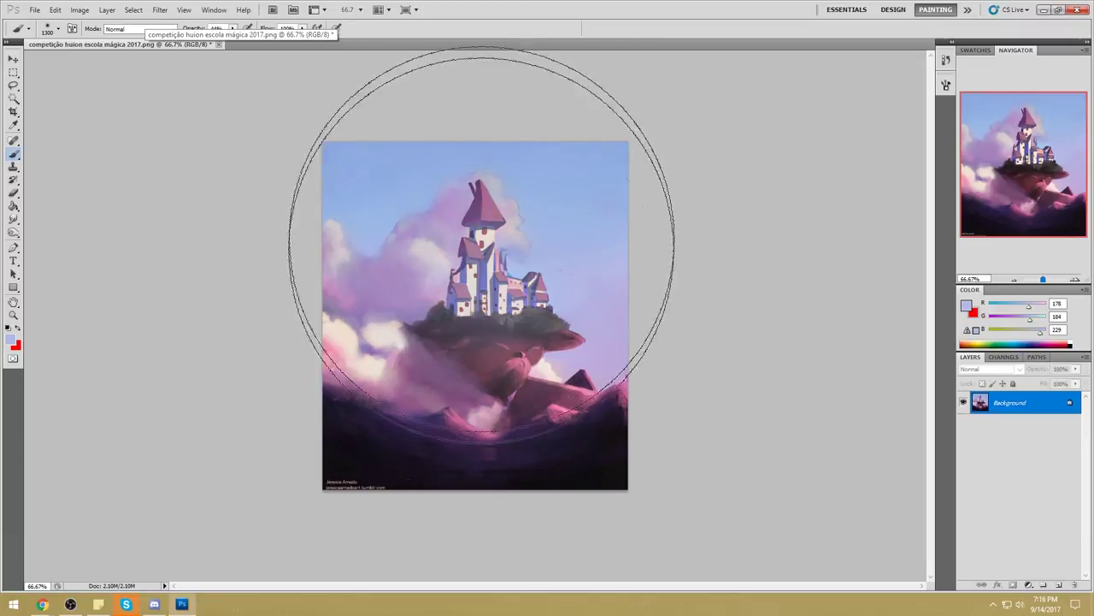
Reduce the soft brush to 500 px at 24% opacity and paint a lavender-blue haze over the island's foliage and rock.
{"action": "key", "text": "bracketleft"}
{"action": "key", "text": "bracketleft"}
{"action": "key", "text": "bracketleft"}
{"action": "key", "text": "bracketleft"}
{"action": "key", "text": "bracketleft"}
{"action": "key", "text": "bracketleft"}
{"action": "key", "text": "bracketleft"}
{"action": "key", "text": "bracketleft"}
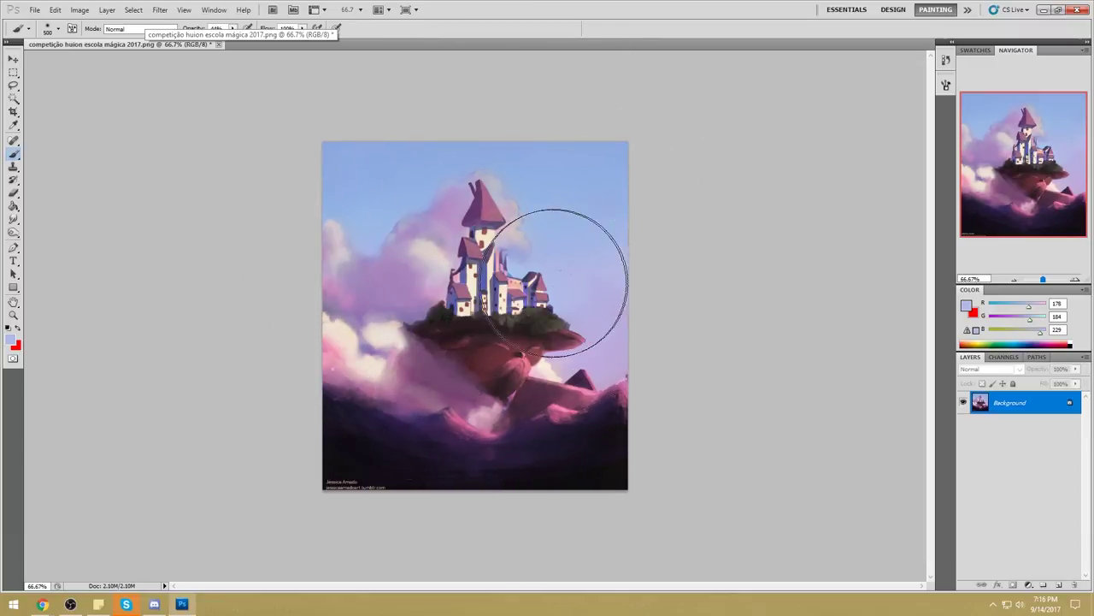
{"action": "left_click", "coordinate": [232, 29]}
{"action": "left_click_drag", "start_coordinate": [234, 39], "coordinate": [219, 39]}
{"action": "mouse_move", "coordinate": [566, 291]}
{"action": "left_mouse_down"}
{"action": "mouse_move", "coordinate": [485, 297]}
{"action": "mouse_move", "coordinate": [486, 265]}
{"action": "mouse_move", "coordinate": [531, 212]}
{"action": "mouse_move", "coordinate": [586, 324]}
{"action": "mouse_move", "coordinate": [581, 336]}
{"action": "mouse_move", "coordinate": [447, 321]}
{"action": "mouse_move", "coordinate": [498, 257]}
{"action": "mouse_move", "coordinate": [486, 187]}
{"action": "mouse_move", "coordinate": [582, 306]}
{"action": "mouse_move", "coordinate": [511, 308]}
{"action": "mouse_move", "coordinate": [482, 282]}
{"action": "mouse_move", "coordinate": [488, 192]}
{"action": "mouse_move", "coordinate": [624, 338]}
{"action": "mouse_move", "coordinate": [598, 269]}
{"action": "mouse_move", "coordinate": [565, 278]}
{"action": "mouse_move", "coordinate": [586, 292]}
{"action": "left_mouse_up"}
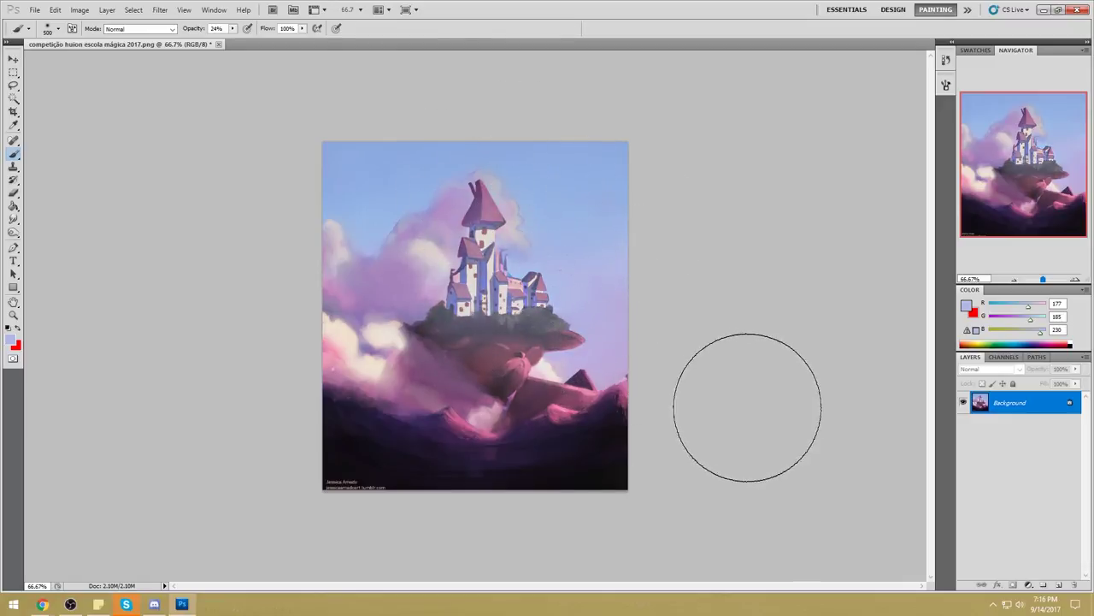
{"action": "key", "text": "ctrl+minus"}
{"action": "key", "text": "ctrl+minus"}
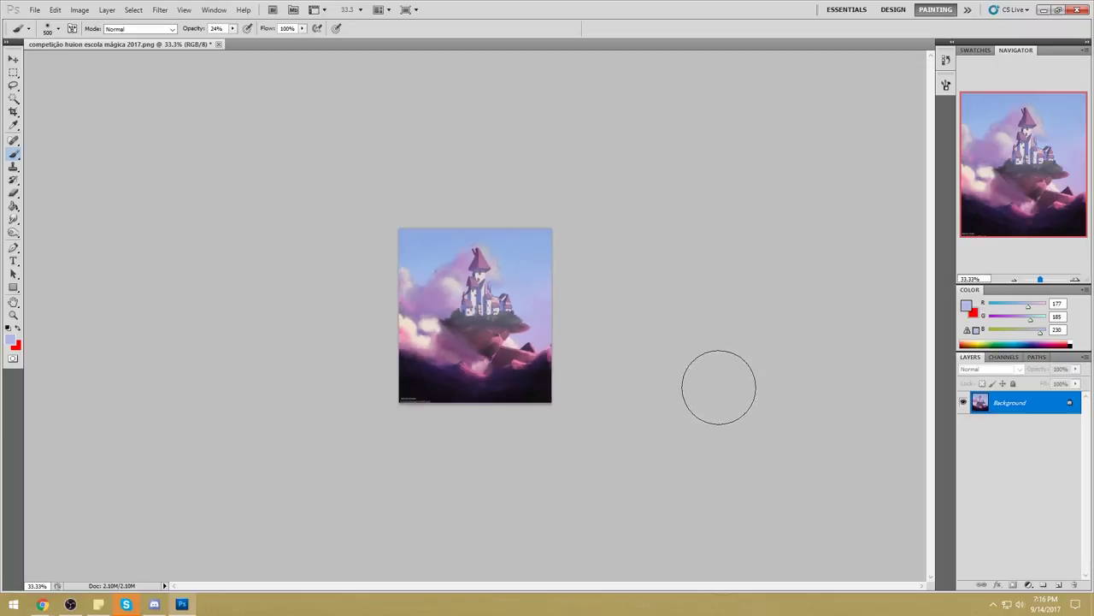
Lasso the outline of a caped, cat-eared standing figure in front of the island and hide the selection edges.
{"action": "key", "text": "l"}
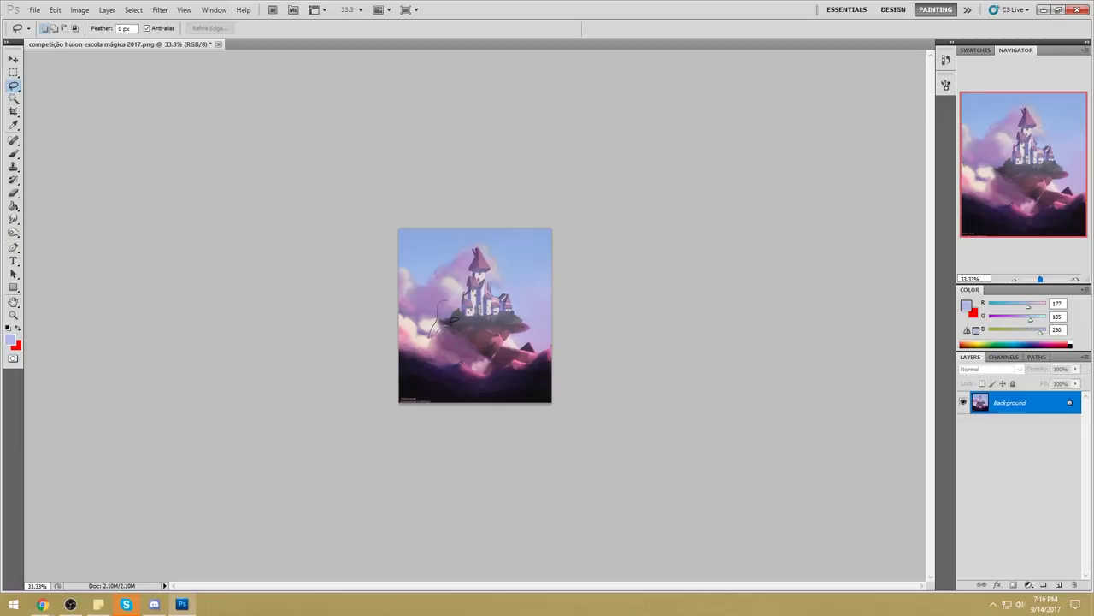
{"action": "left_click_drag", "start_coordinate": [446, 330], "coordinate": [446, 303]}
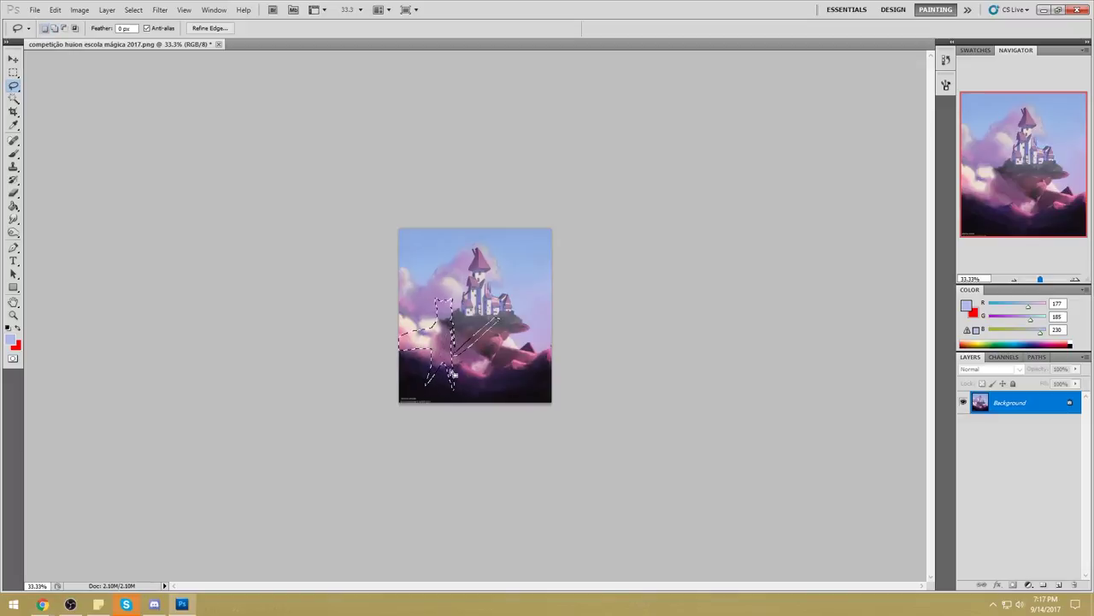
{"action": "key", "text": "ctrl+h"}
{"action": "key", "text": "b"}
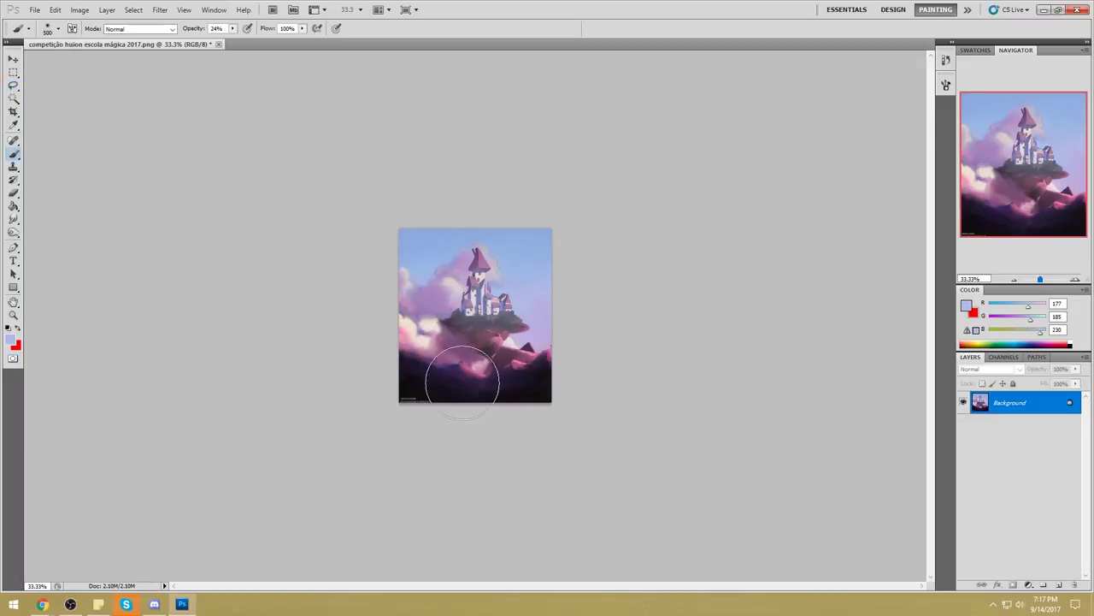
Fill the figure selection with near-black purple sampled from the dark foreground, using the brush at 100% opacity.
{"action": "left_click", "coordinate": [464, 381], "text": "alt"}
{"action": "mouse_move", "coordinate": [479, 357]}
{"action": "left_mouse_down"}
{"action": "mouse_move", "coordinate": [473, 302]}
{"action": "mouse_move", "coordinate": [441, 316]}
{"action": "left_mouse_up"}
{"action": "key", "text": "ctrl+z"}
{"action": "left_click", "coordinate": [232, 29]}
{"action": "left_click_drag", "start_coordinate": [233, 41], "coordinate": [278, 41]}
{"action": "mouse_move", "coordinate": [440, 300]}
{"action": "left_mouse_down"}
{"action": "mouse_move", "coordinate": [441, 386]}
{"action": "mouse_move", "coordinate": [428, 342]}
{"action": "left_mouse_up"}
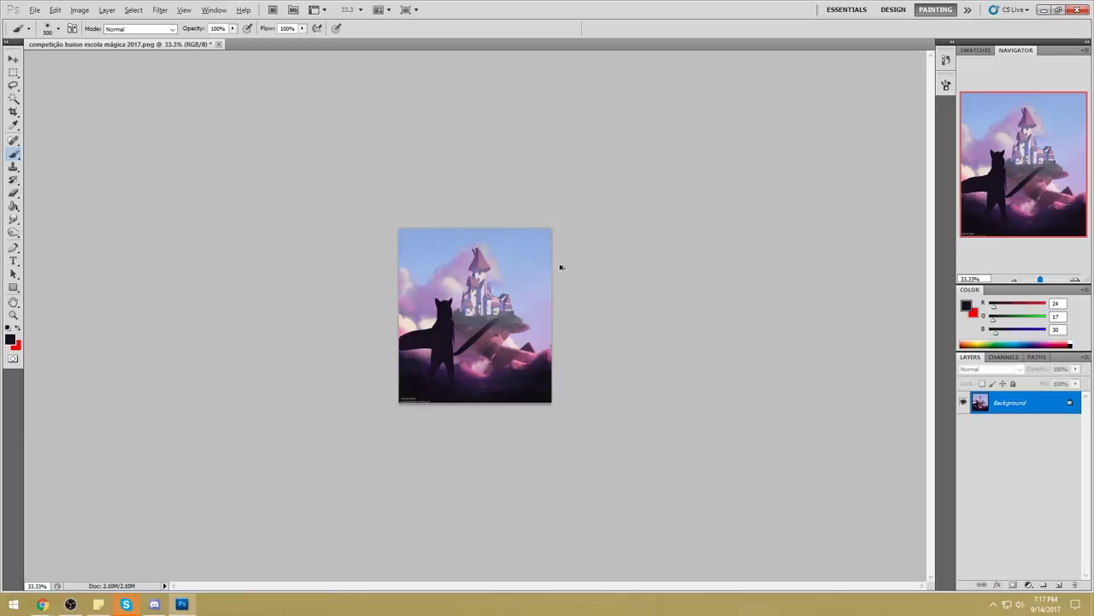
Undo the figure silhouette and return the painting's history to the brush stroke before the haze over the island.
{"action": "key", "text": "ctrl+z"}
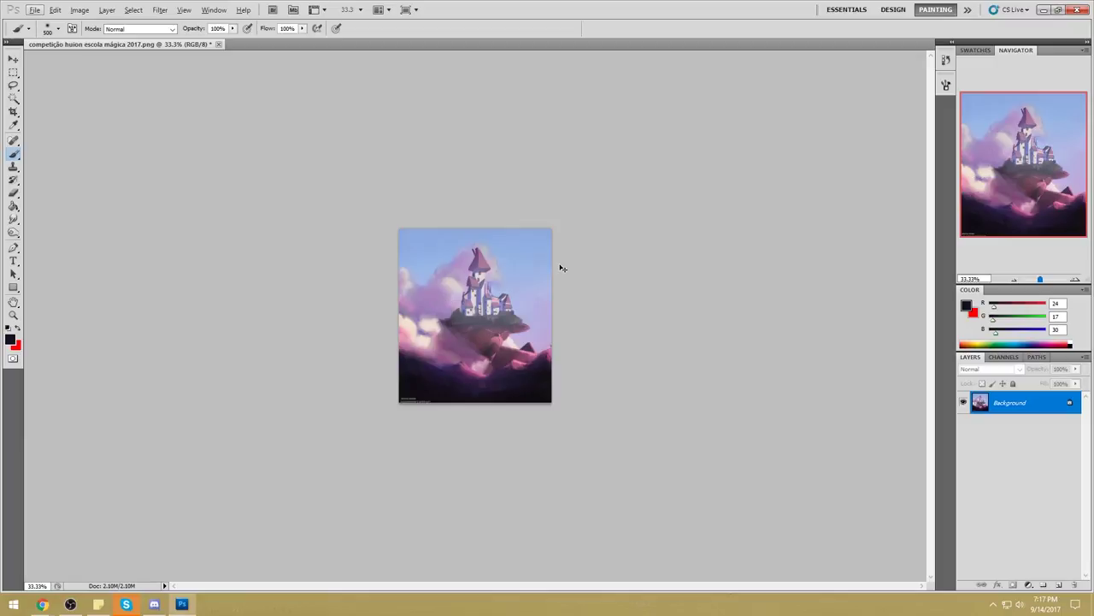
{"action": "left_click", "coordinate": [947, 60]}
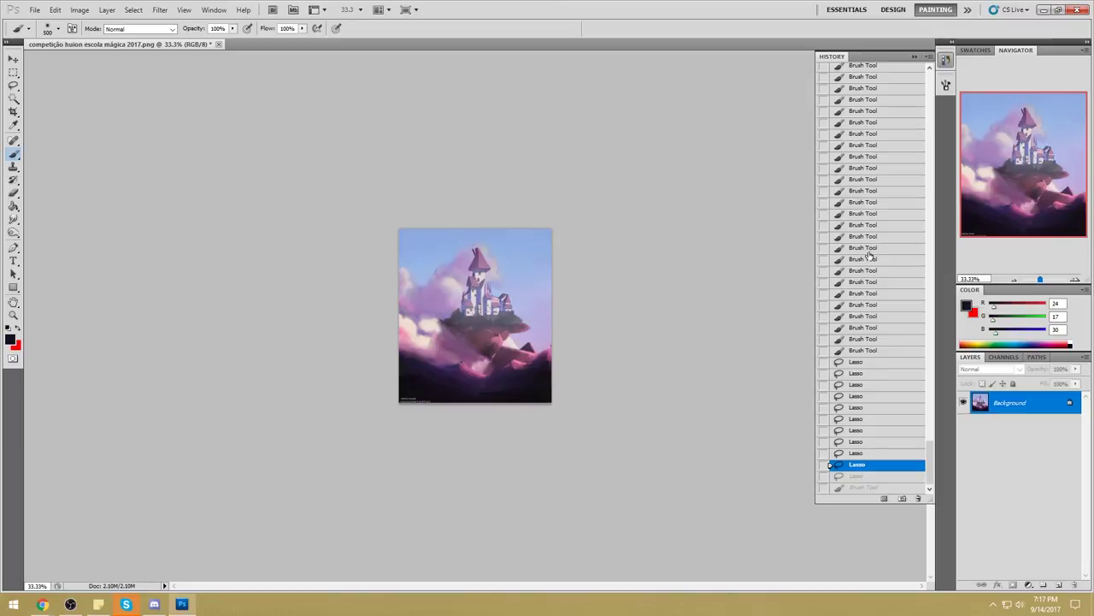
{"action": "left_click", "coordinate": [853, 330]}
{"action": "left_click", "coordinate": [868, 259]}
{"action": "left_click", "coordinate": [859, 327]}
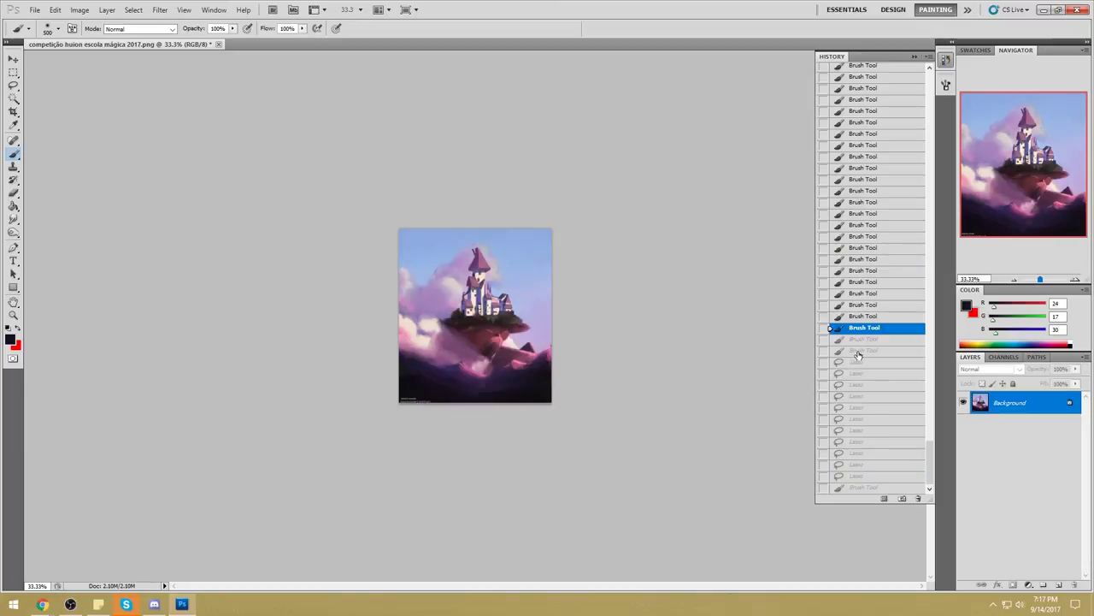
{"action": "left_click", "coordinate": [858, 350]}
{"action": "left_click", "coordinate": [859, 339]}
{"action": "left_click", "coordinate": [861, 328]}
{"action": "left_click", "coordinate": [914, 57]}
Convert the locked Background into a regular layer with the default settings.
{"action": "key", "text": "z"}
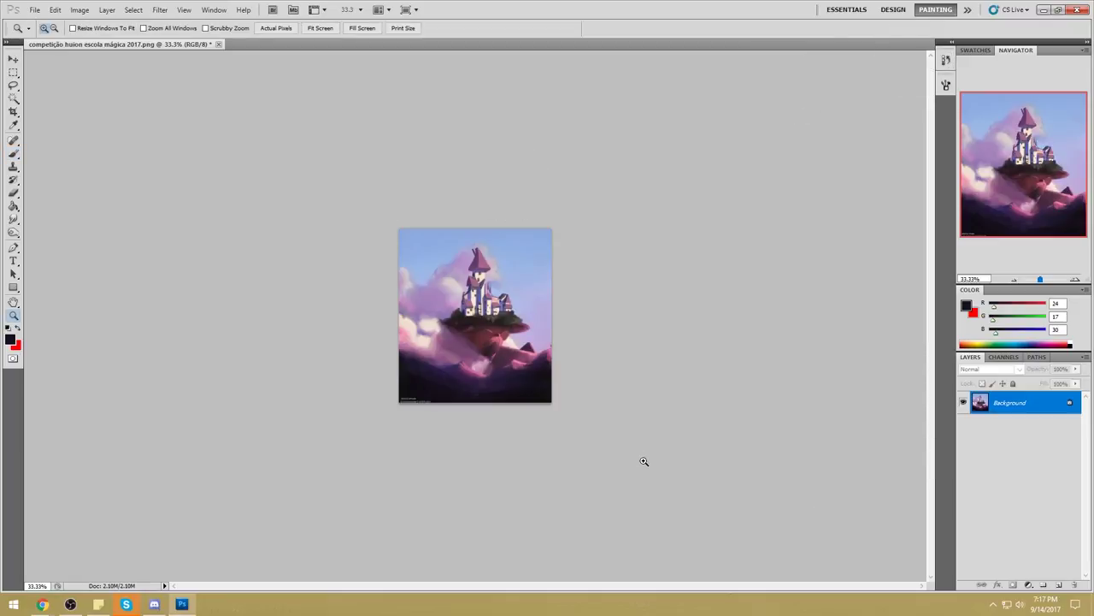
{"action": "left_click", "coordinate": [576, 374]}
{"action": "left_click", "coordinate": [582, 338], "text": "alt"}
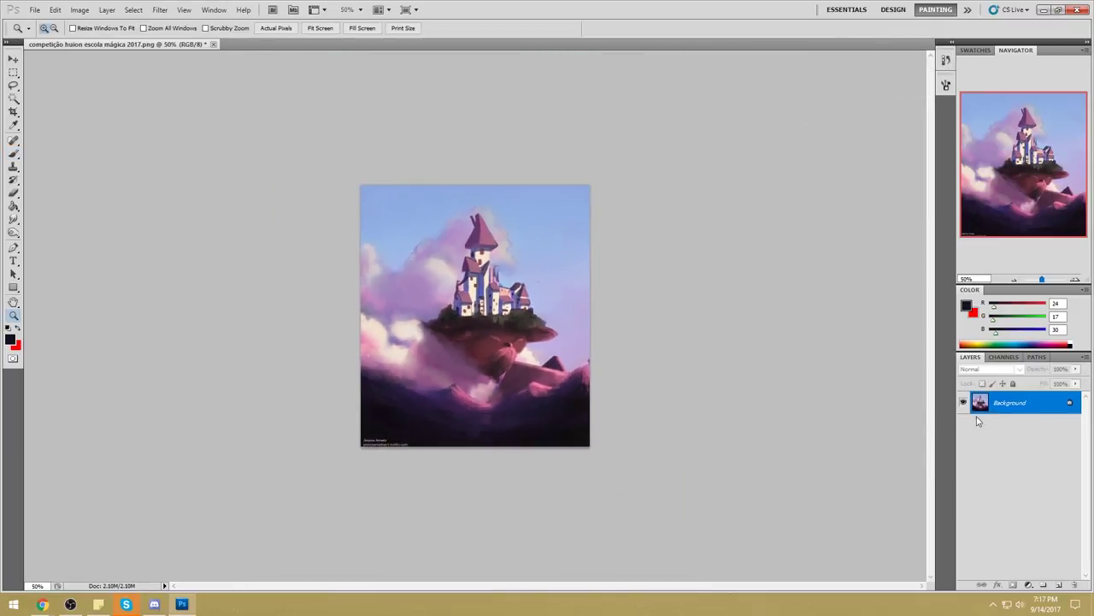
{"action": "double_click", "coordinate": [1038, 407]}
{"action": "left_click", "coordinate": [638, 192]}
Try enlarging the painting layer to about 123% and recentring the castle on the canvas, and undo the transform.
{"action": "key", "text": "v"}
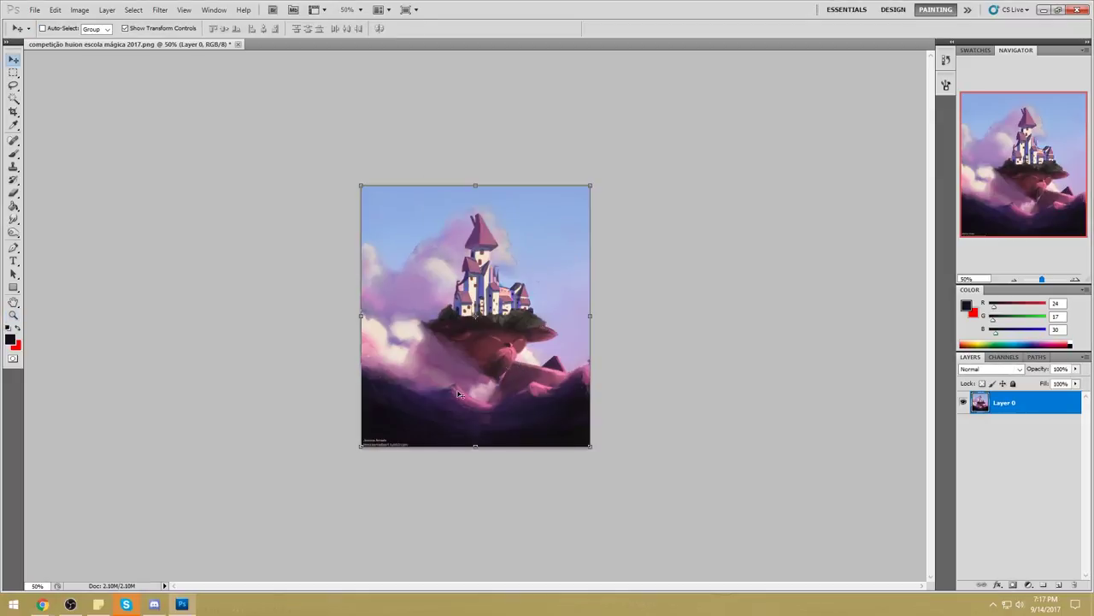
{"action": "left_click_drag", "start_coordinate": [360, 446], "coordinate": [316, 505]}
{"action": "left_click_drag", "start_coordinate": [480, 362], "coordinate": [513, 341]}
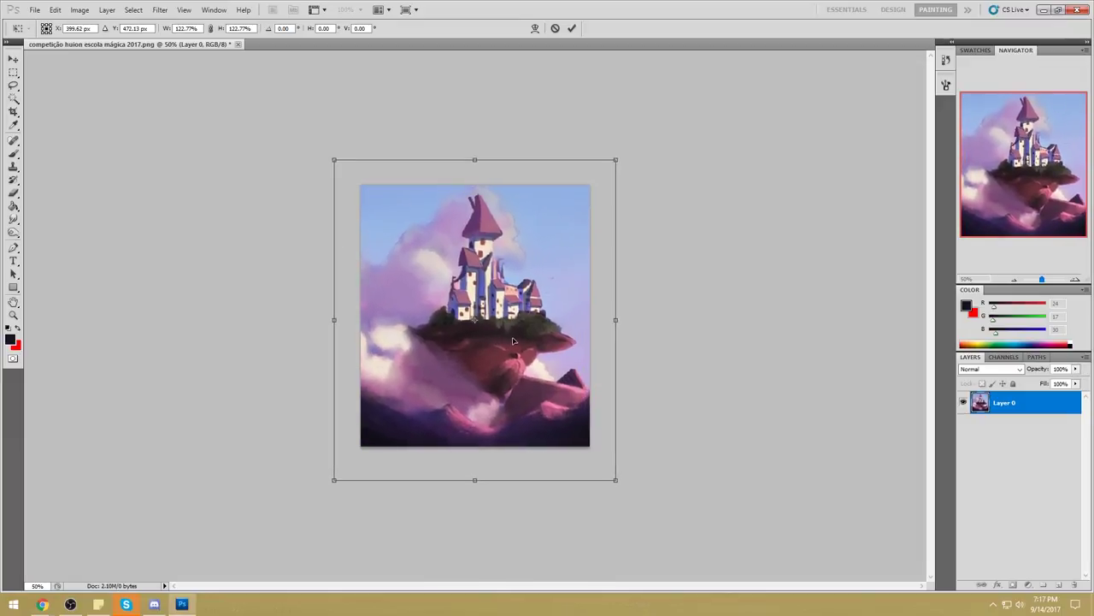
{"action": "left_click", "coordinate": [572, 29]}
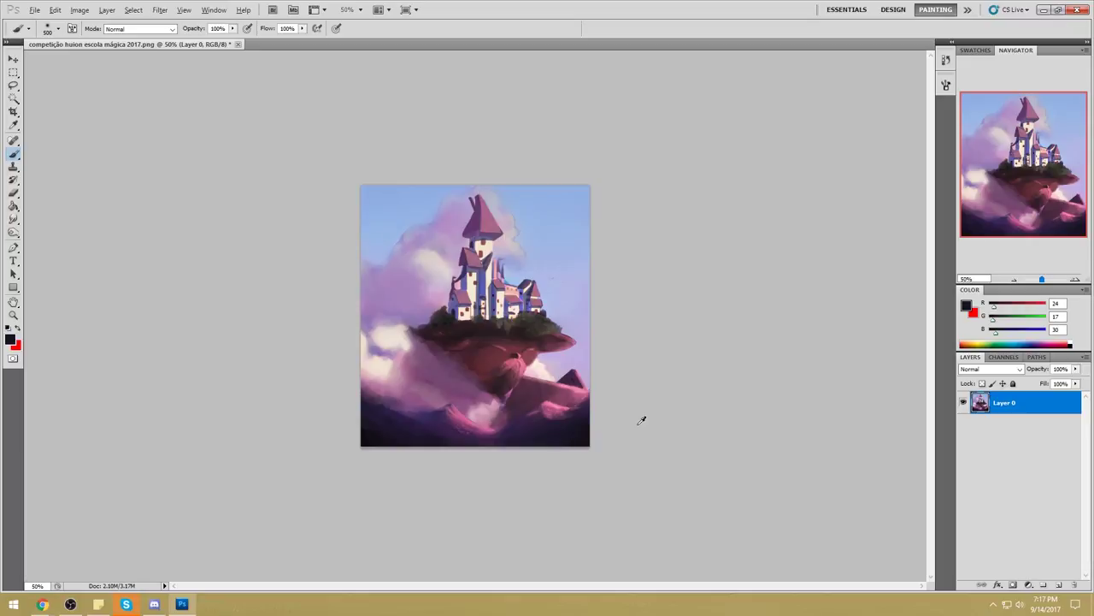
{"action": "key", "text": "ctrl+z"}
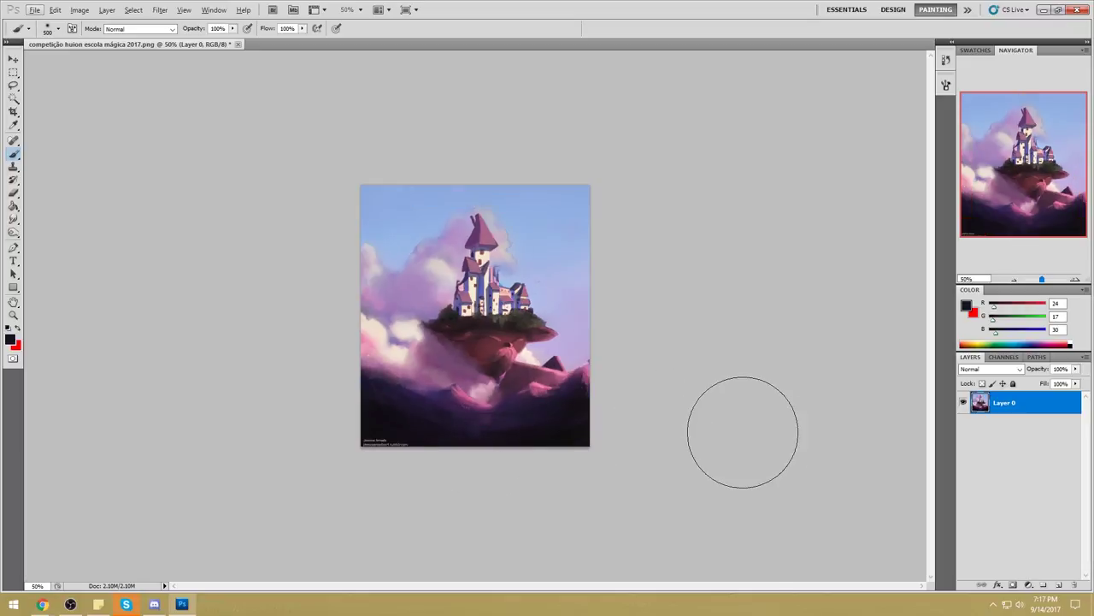
Try painting sky lavender blue over the island with the soft brush enlarged to 800 px at 100% opacity, and undo it.
{"action": "left_click", "coordinate": [548, 291], "text": "alt"}
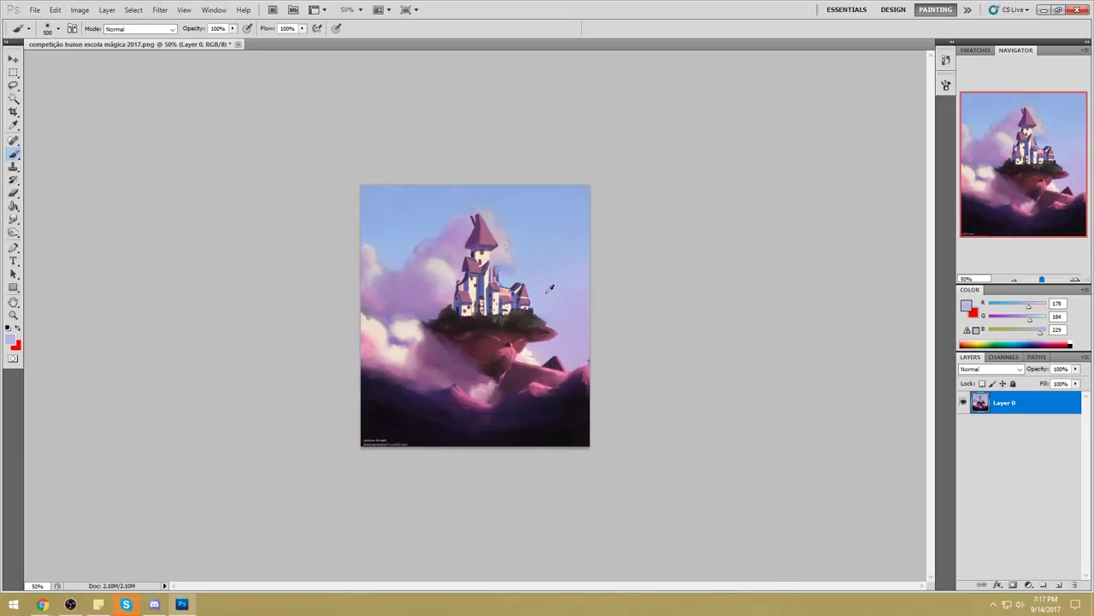
{"action": "key", "text": "]"}
{"action": "left_click", "coordinate": [548, 303], "text": "alt"}
{"action": "key", "text": "]"}
{"action": "key", "text": "]"}
{"action": "mouse_move", "coordinate": [506, 320]}
{"action": "left_mouse_down"}
{"action": "mouse_move", "coordinate": [489, 321]}
{"action": "mouse_move", "coordinate": [456, 257]}
{"action": "mouse_move", "coordinate": [550, 317]}
{"action": "mouse_move", "coordinate": [454, 327]}
{"action": "left_mouse_up"}
{"action": "key", "text": "ctrl+z"}
Lower the brush opacity to 32%, try a lavender-blue haze over the castle and island, and undo it.
{"action": "left_click", "coordinate": [232, 29]}
{"action": "left_click", "coordinate": [194, 39]}
{"action": "left_click", "coordinate": [548, 295], "text": "alt"}
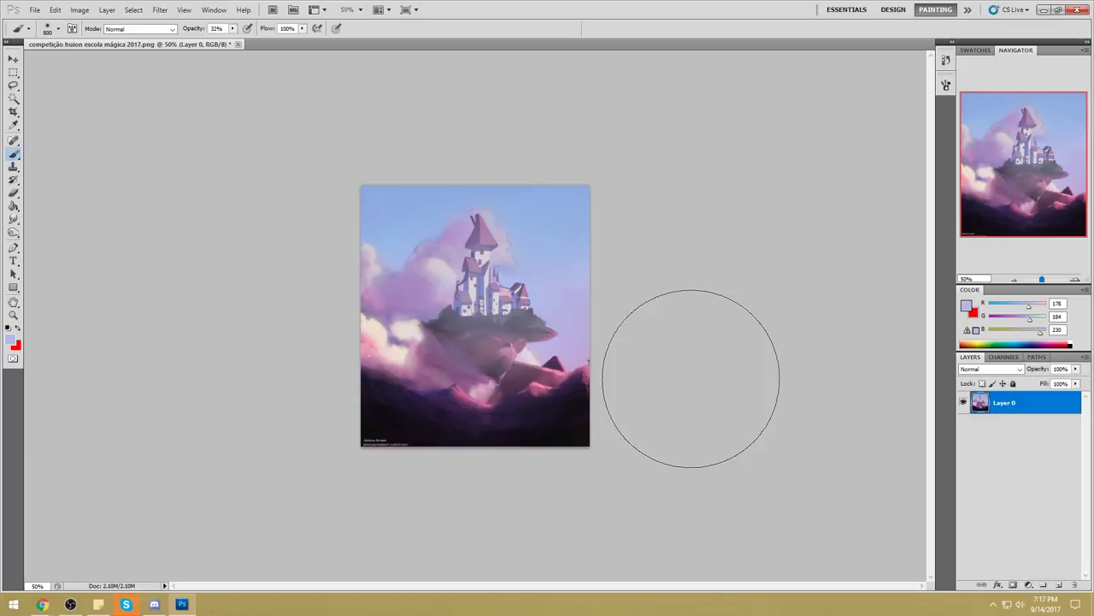
{"action": "left_click", "coordinate": [944, 61]}
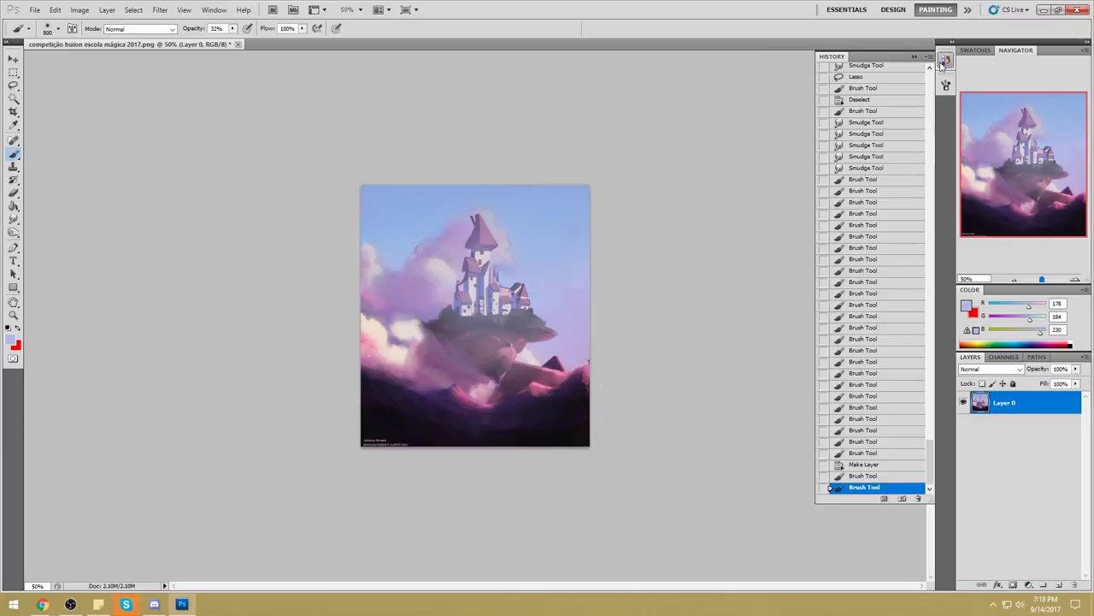
{"action": "left_click", "coordinate": [913, 58]}
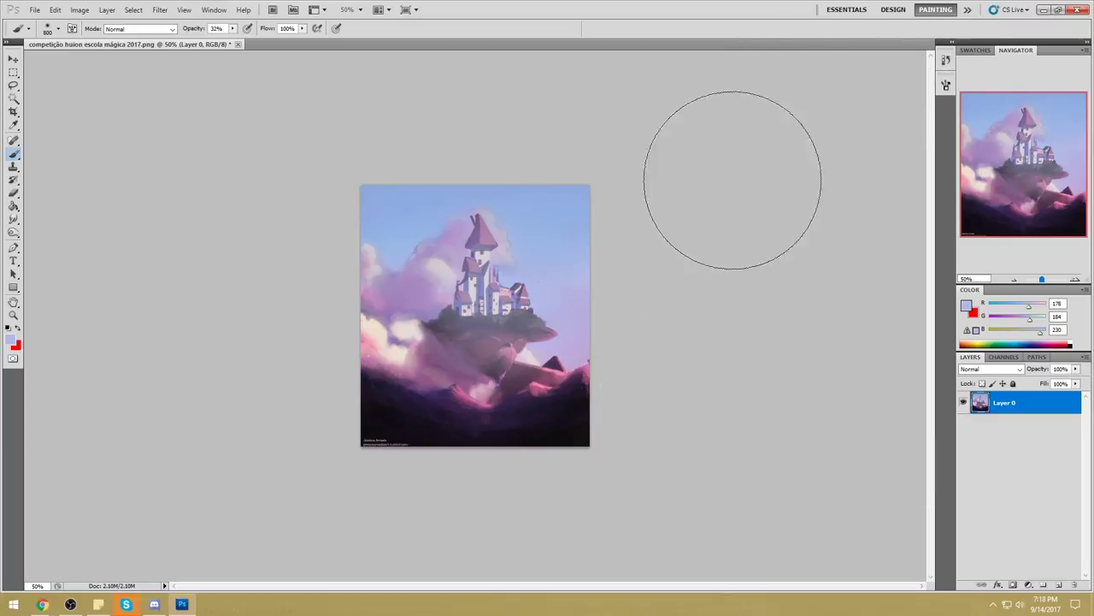
{"action": "key", "text": "ctrl+z"}
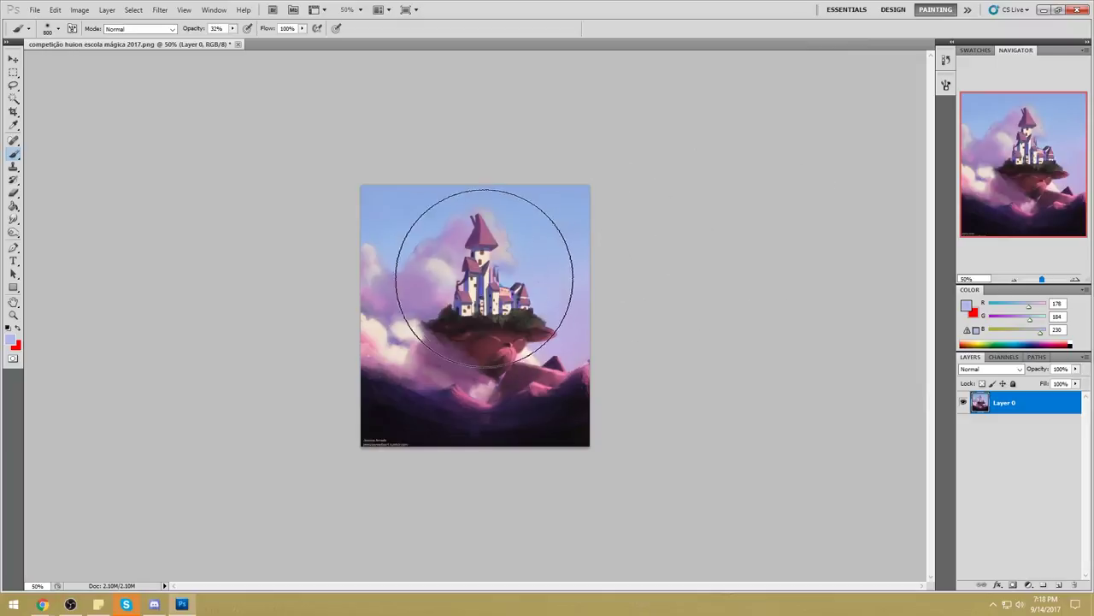
Sample mauve from the cloud beside the tower, reduce the soft brush to 100 px and step back the last stroke.
{"action": "left_click", "coordinate": [464, 230], "text": "alt"}
{"action": "key", "text": "bracketleft"}
{"action": "key", "text": "bracketleft"}
{"action": "key", "text": "bracketleft"}
{"action": "key", "text": "bracketleft"}
{"action": "key", "text": "bracketleft"}
{"action": "key", "text": "bracketleft"}
{"action": "key", "text": "bracketleft"}
{"action": "key", "text": "bracketleft"}
{"action": "key", "text": "bracketleft"}
{"action": "key", "text": "bracketleft"}
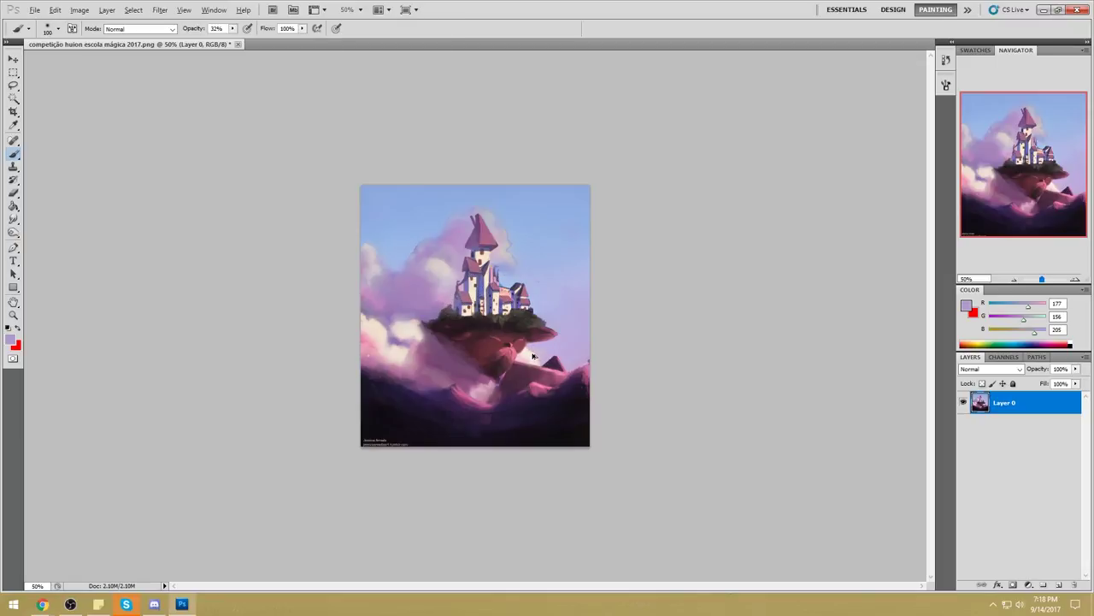
{"action": "key", "text": "ctrl+alt+z"}
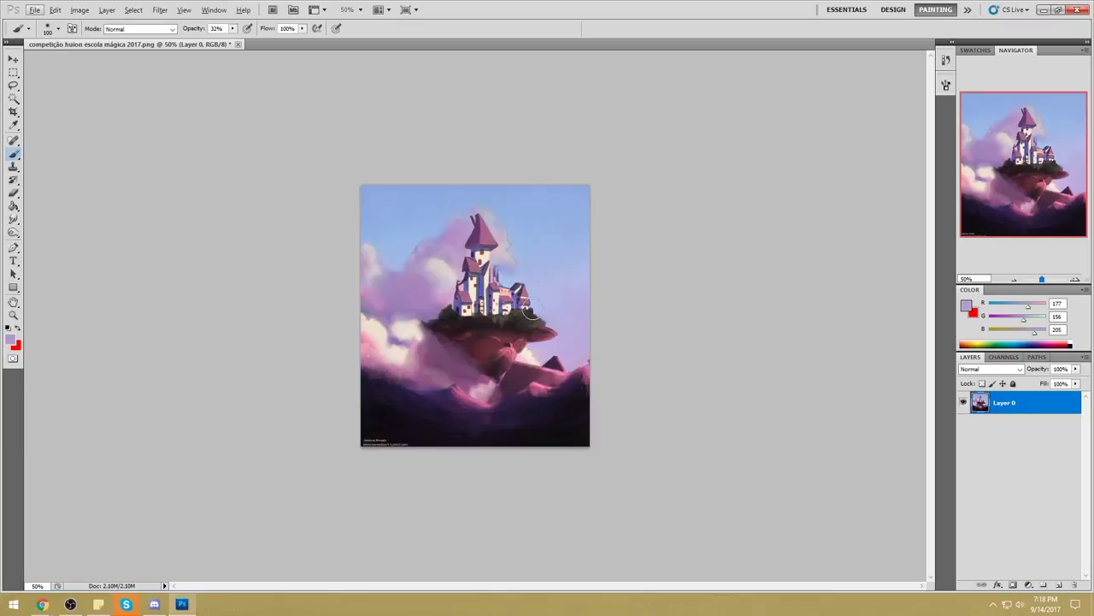
Lasso the band of foliage below the castle and sample dark plum from its lower edge for the brush.
{"action": "key", "text": "l"}
{"action": "left_click", "coordinate": [678, 283]}
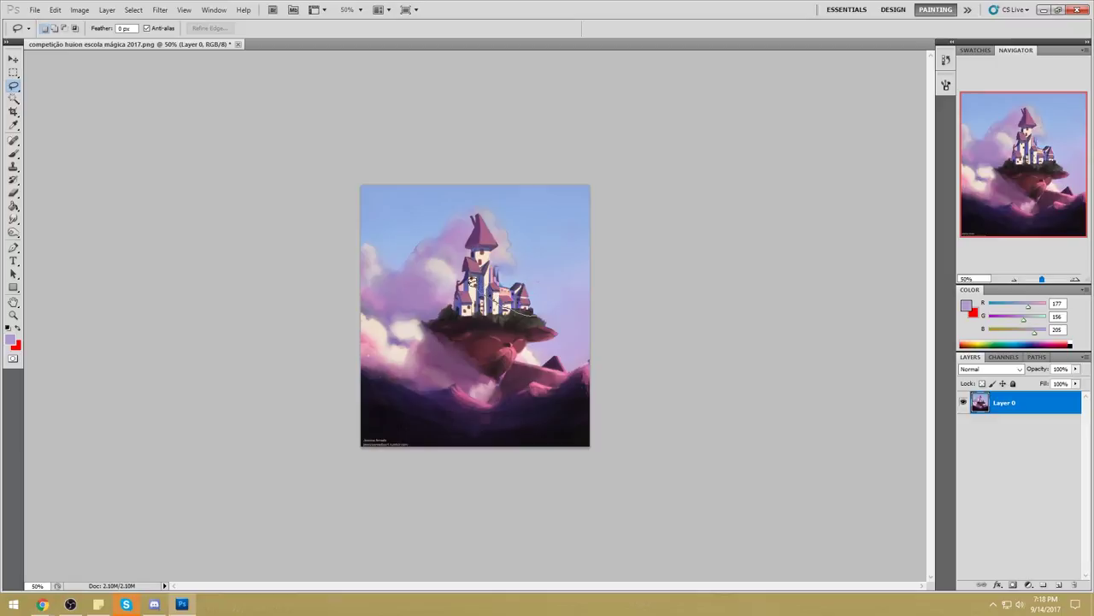
{"action": "mouse_move", "coordinate": [539, 319]}
{"action": "left_mouse_down"}
{"action": "mouse_move", "coordinate": [456, 311]}
{"action": "mouse_move", "coordinate": [546, 332]}
{"action": "mouse_move", "coordinate": [539, 320]}
{"action": "left_mouse_up"}
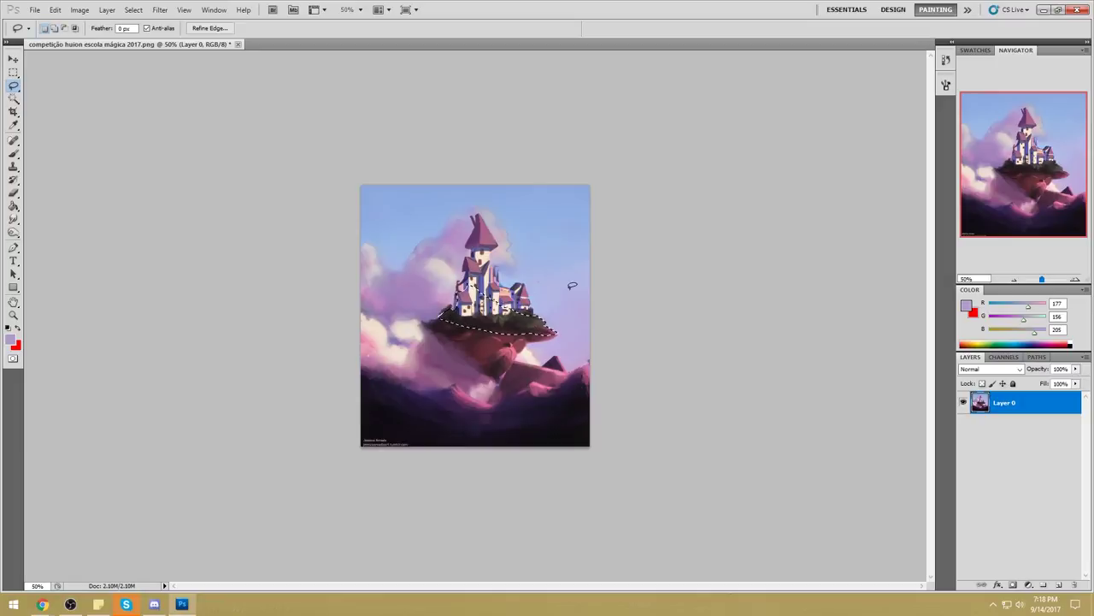
{"action": "key", "text": "b"}
{"action": "left_click", "coordinate": [538, 331], "text": "alt"}
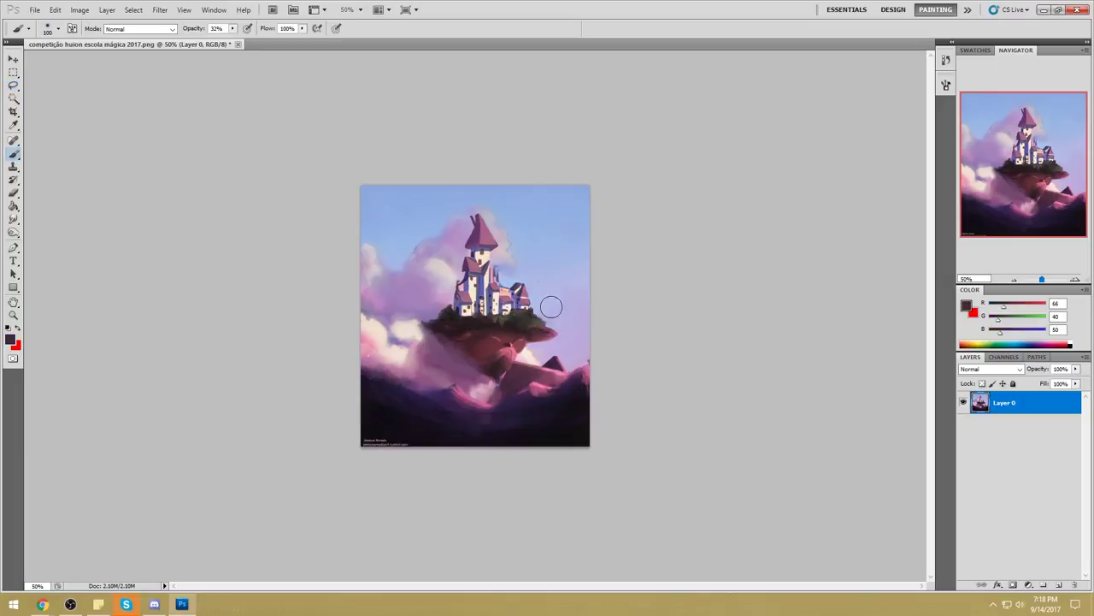
Enlarge the brush to 500 in Darken mode and paint a sampled dark blue over the castle.
{"action": "key", "text": "bracketright"}
{"action": "key", "text": "bracketright"}
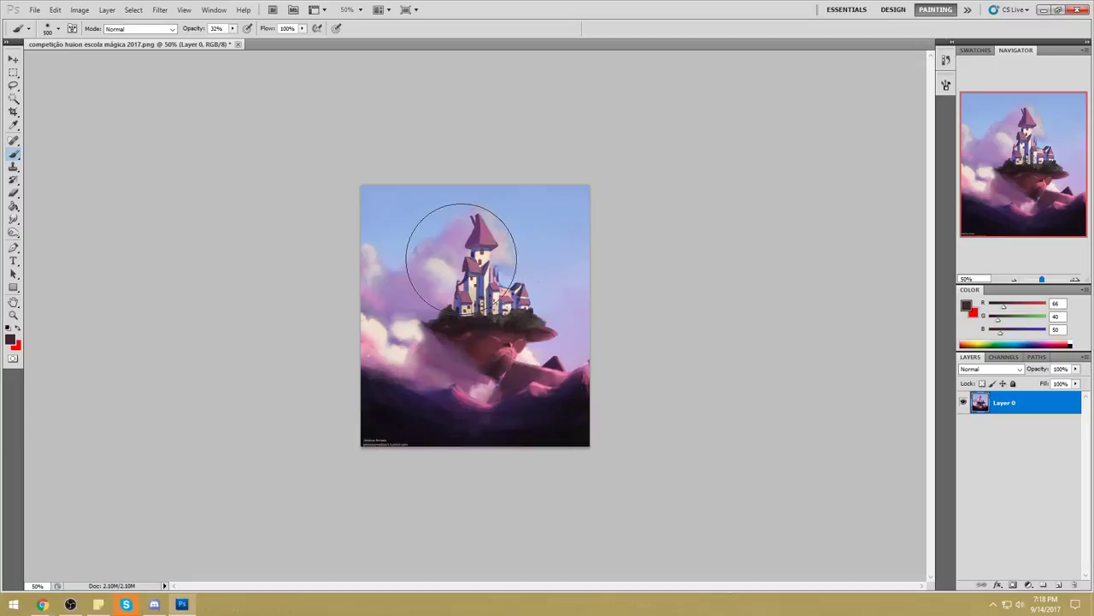
{"action": "left_click", "coordinate": [172, 29]}
{"action": "left_click", "coordinate": [129, 85]}
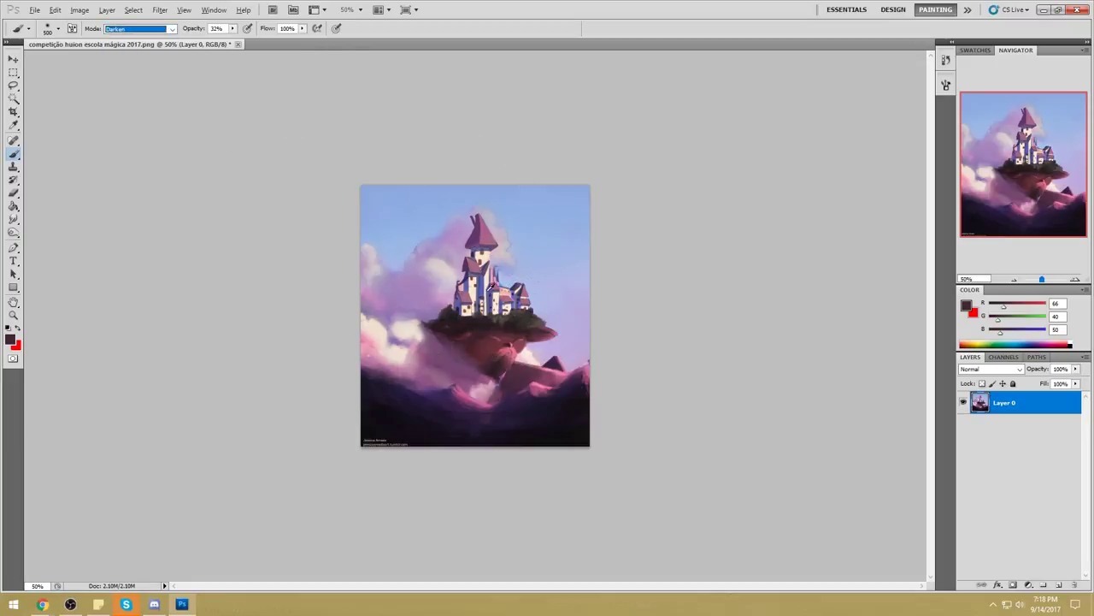
{"action": "left_click", "coordinate": [487, 273], "text": "alt"}
{"action": "left_click_drag", "start_coordinate": [472, 313], "coordinate": [523, 321]}
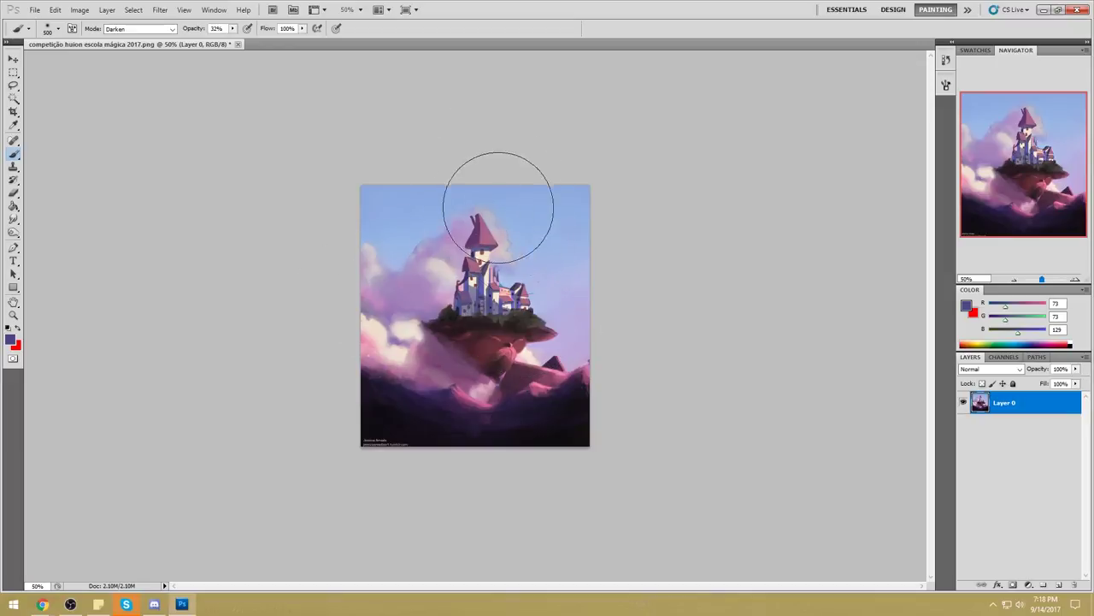
Undo the darkening brush stroke over the castle.
{"action": "key", "text": "ctrl+z"}
{"action": "key", "text": "alt"}
{"action": "key", "text": "ctrl+alt+z"}
{"action": "key", "text": "ctrl+alt+z"}
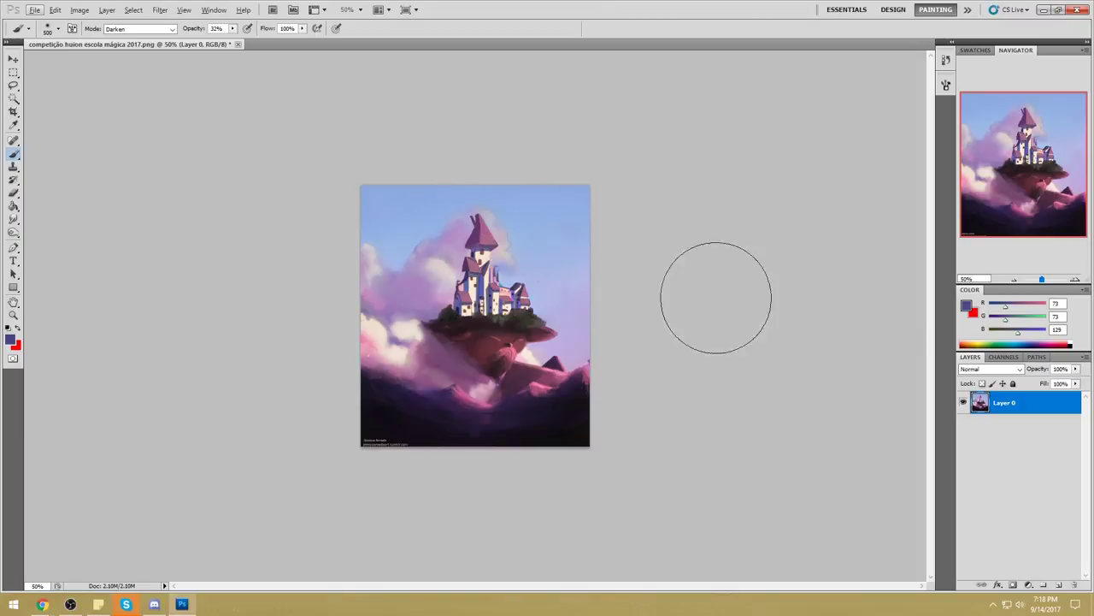
{"action": "key", "text": "ctrl+a"}
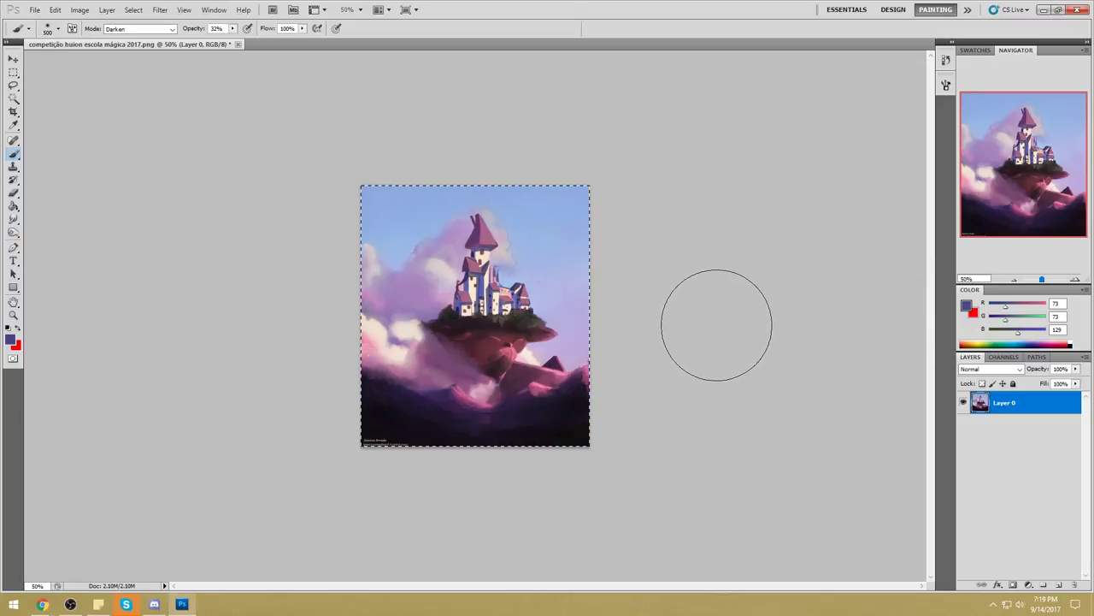
{"action": "right_click", "coordinate": [495, 250]}
{"action": "left_click", "coordinate": [506, 256]}
Crop a narrow vertical strip off the left side of the painting.
{"action": "key", "text": "v"}
{"action": "key", "text": "c"}
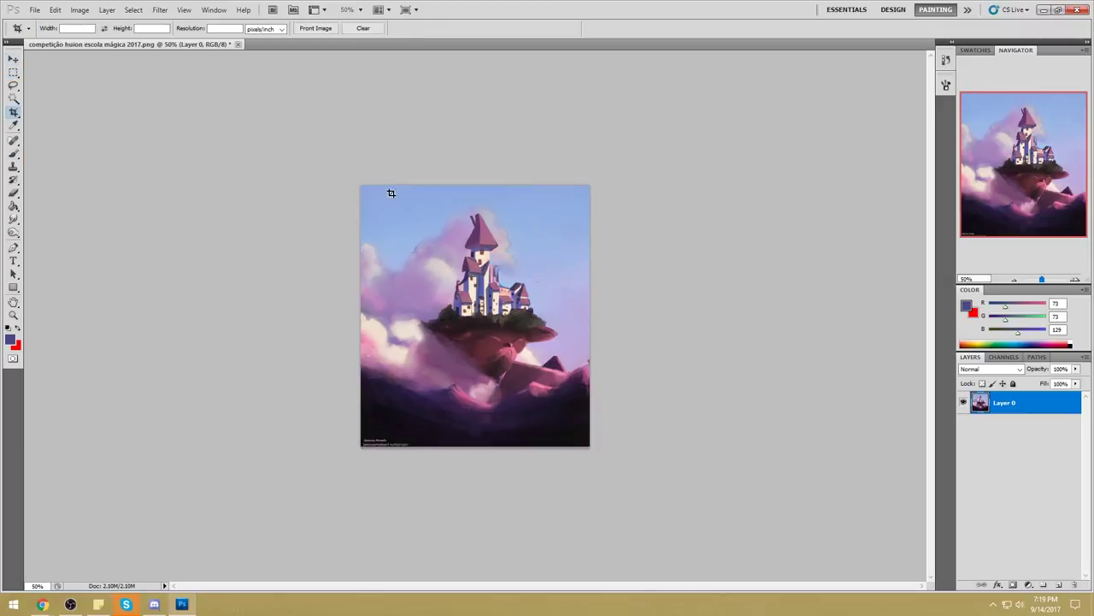
{"action": "left_click_drag", "start_coordinate": [680, 525], "coordinate": [681, 525]}
{"action": "mouse_move", "coordinate": [375, 318]}
{"action": "left_mouse_down"}
{"action": "mouse_move", "coordinate": [398, 317]}
{"action": "mouse_move", "coordinate": [387, 317]}
{"action": "left_mouse_up"}
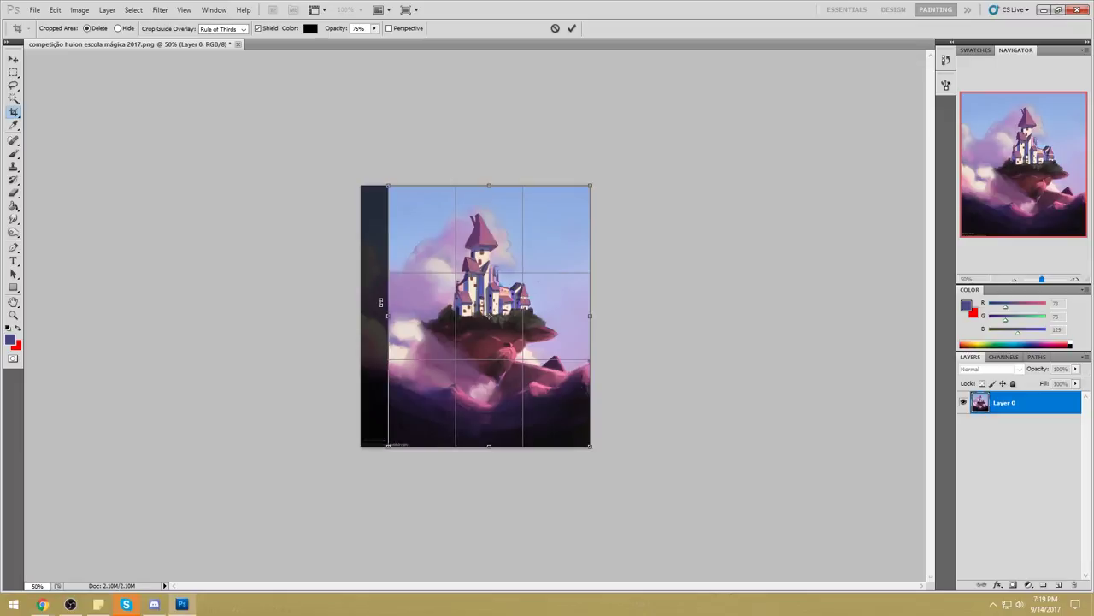
{"action": "key", "text": "Return"}
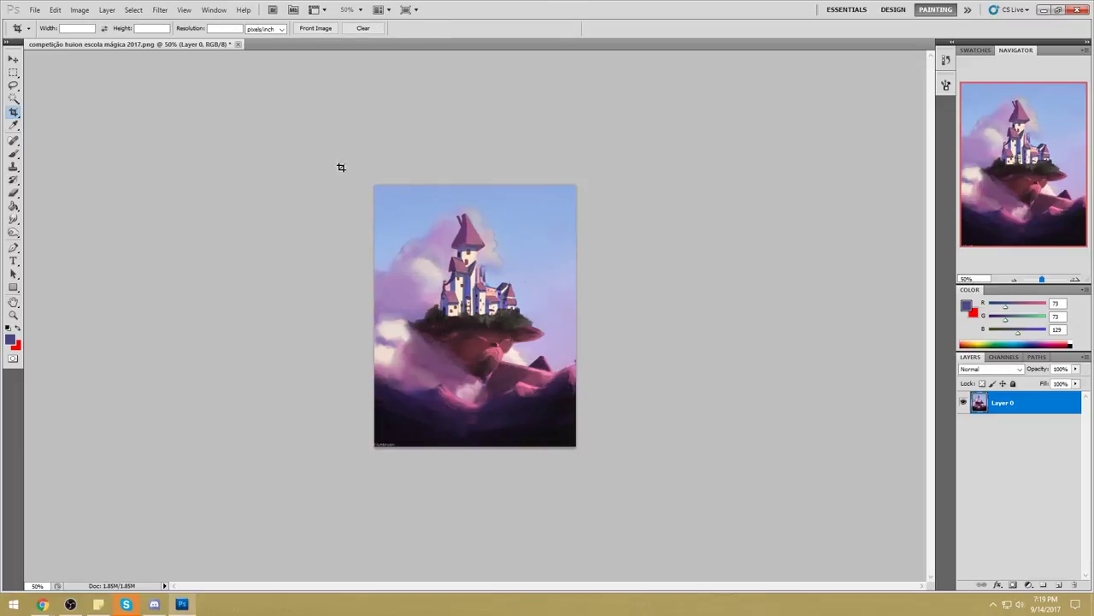
Undo the left-side crop and instead crop a narrow vertical strip off the painting's right side.
{"action": "left_click_drag", "start_coordinate": [580, 393], "coordinate": [578, 395]}
{"action": "left_click", "coordinate": [555, 29]}
{"action": "key", "text": "ctrl+z"}
{"action": "left_click_drag", "start_coordinate": [512, 431], "coordinate": [569, 470]}
{"action": "key", "text": "Return"}
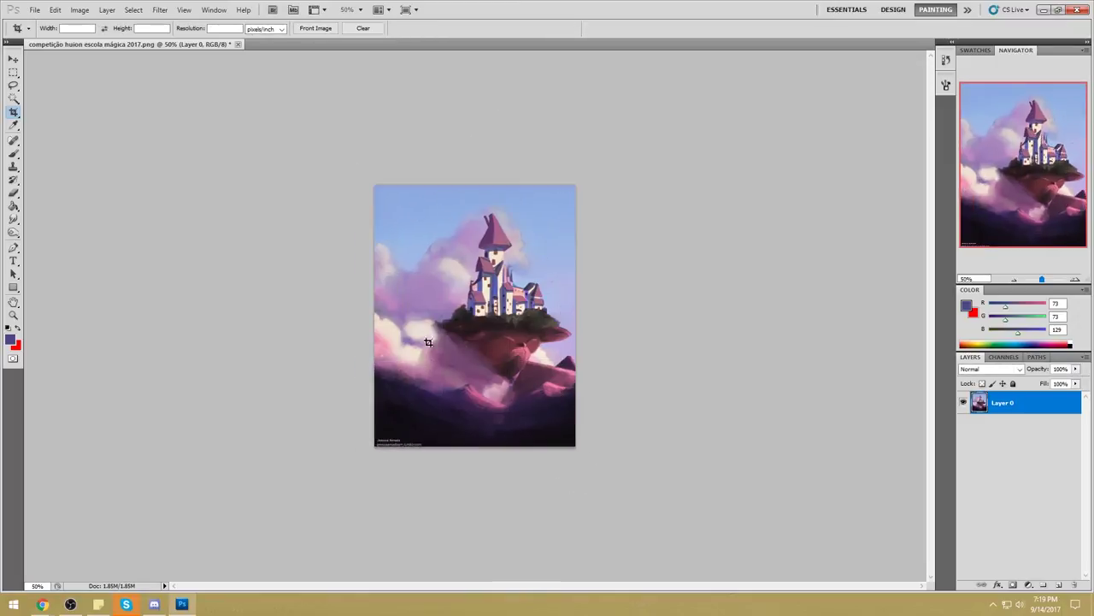
Paint a sampled light sky blue over the castle and floating island with the brush in Normal mode.
{"action": "key", "text": "b"}
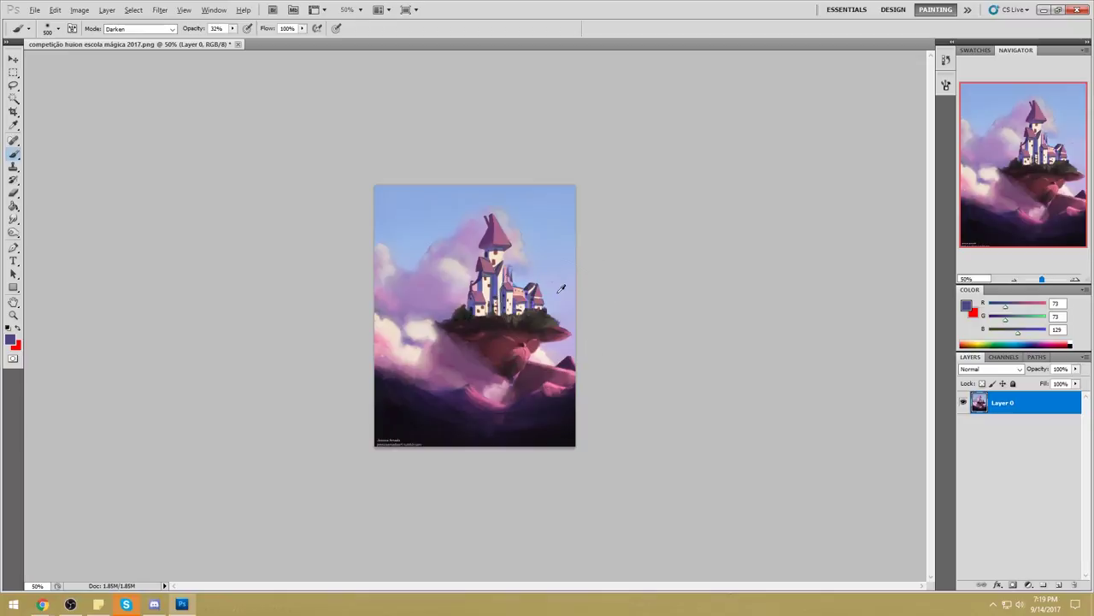
{"action": "left_click", "coordinate": [558, 291], "text": "alt"}
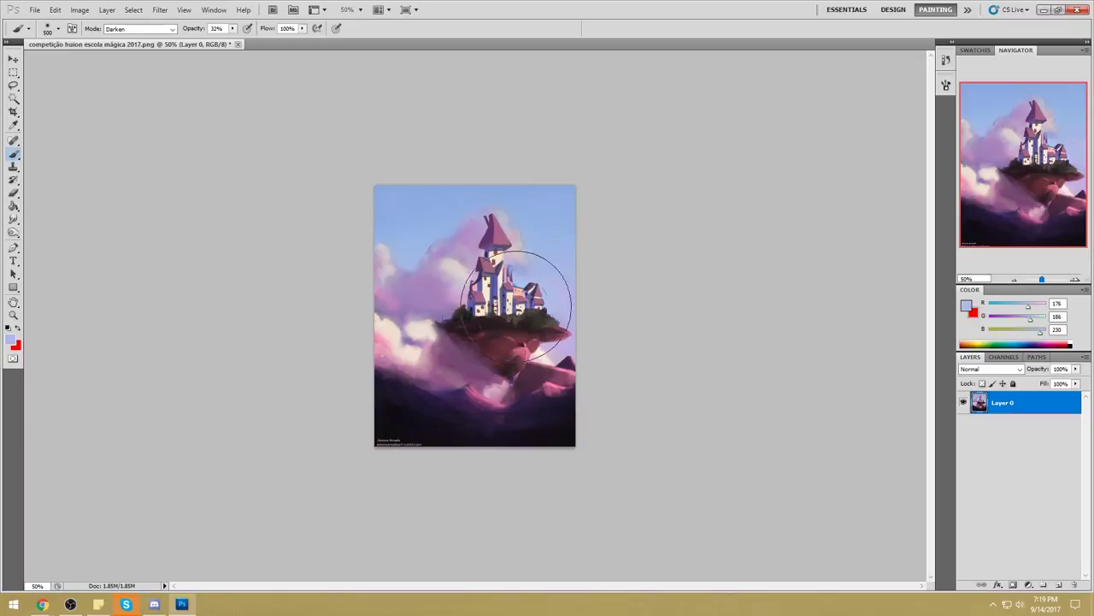
{"action": "left_click", "coordinate": [140, 28]}
{"action": "left_click", "coordinate": [129, 34]}
{"action": "mouse_move", "coordinate": [498, 300]}
{"action": "left_mouse_down"}
{"action": "mouse_move", "coordinate": [501, 281]}
{"action": "mouse_move", "coordinate": [547, 297]}
{"action": "left_mouse_up"}
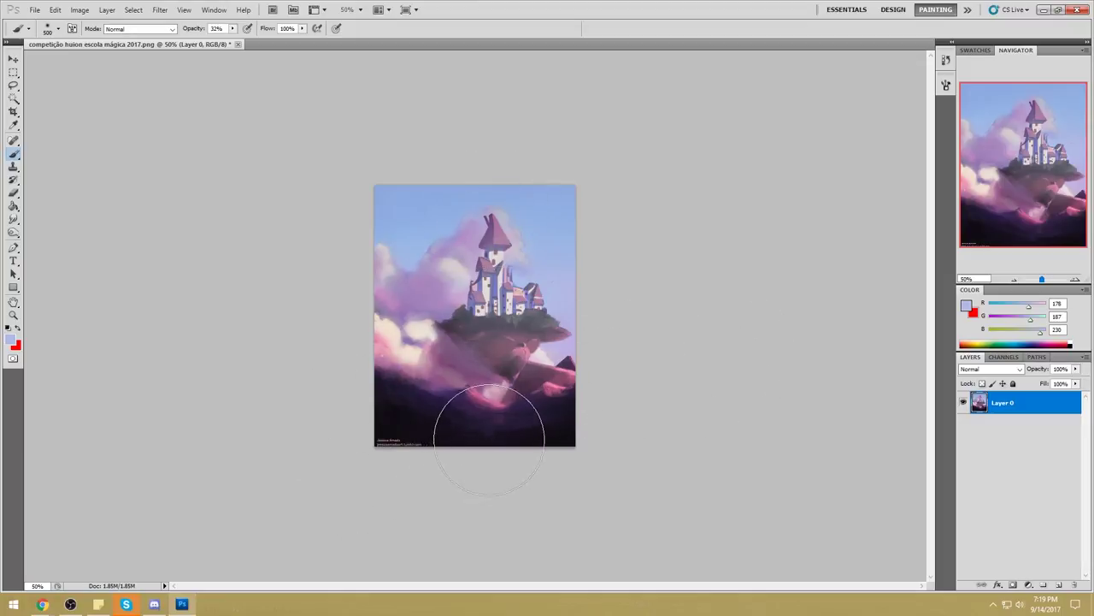
Paint sampled dark and pale cream tones over the dark clouds along the bottom of the painting.
{"action": "left_click", "coordinate": [428, 388], "text": "alt"}
{"action": "left_click_drag", "start_coordinate": [547, 389], "coordinate": [552, 449]}
{"action": "left_click_drag", "start_coordinate": [463, 406], "coordinate": [361, 460]}
{"action": "left_click", "coordinate": [404, 352], "text": "alt"}
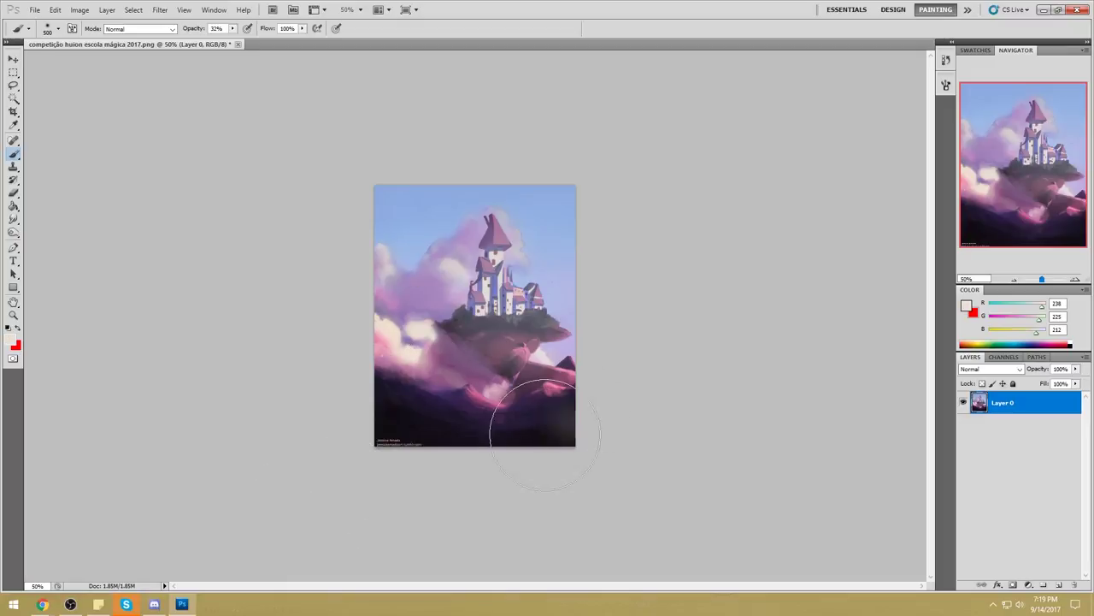
{"action": "left_click_drag", "start_coordinate": [517, 438], "coordinate": [339, 397]}
{"action": "mouse_move", "coordinate": [432, 435]}
{"action": "left_mouse_down"}
{"action": "mouse_move", "coordinate": [378, 389]}
{"action": "mouse_move", "coordinate": [471, 448]}
{"action": "mouse_move", "coordinate": [631, 411]}
{"action": "mouse_move", "coordinate": [519, 430]}
{"action": "left_mouse_up"}
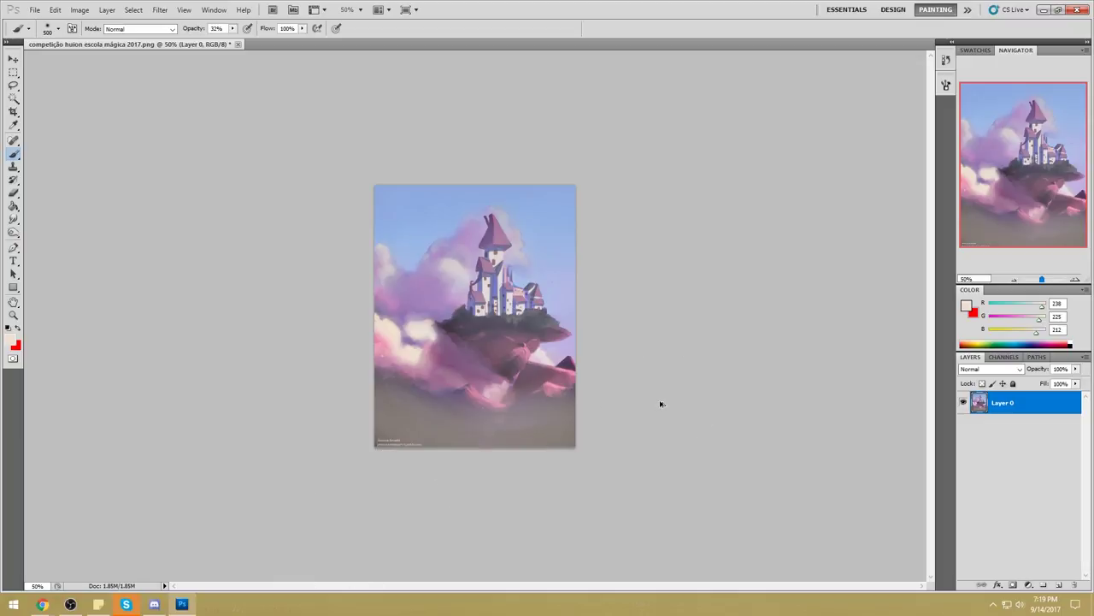
Undo the latest brush strokes over the dark clouds at the bottom.
{"action": "key", "text": "ctrl+alt+z"}
{"action": "key", "text": "ctrl+alt+z"}
{"action": "key", "text": "ctrl+alt+z"}
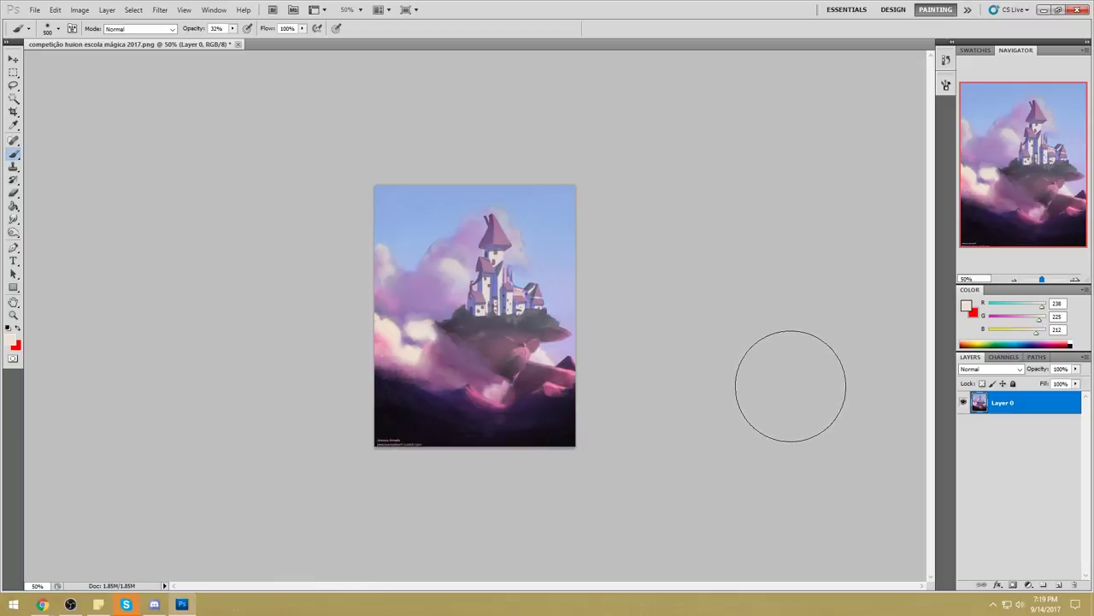
Compare the original snapshot with the latest brush state in the history, and revert the painting to the Crop state.
{"action": "left_click", "coordinate": [945, 65]}
{"action": "mouse_move", "coordinate": [930, 462]}
{"action": "left_mouse_down"}
{"action": "mouse_move", "coordinate": [930, 94]}
{"action": "mouse_move", "coordinate": [924, 475]}
{"action": "left_mouse_up"}
{"action": "left_click", "coordinate": [892, 74]}
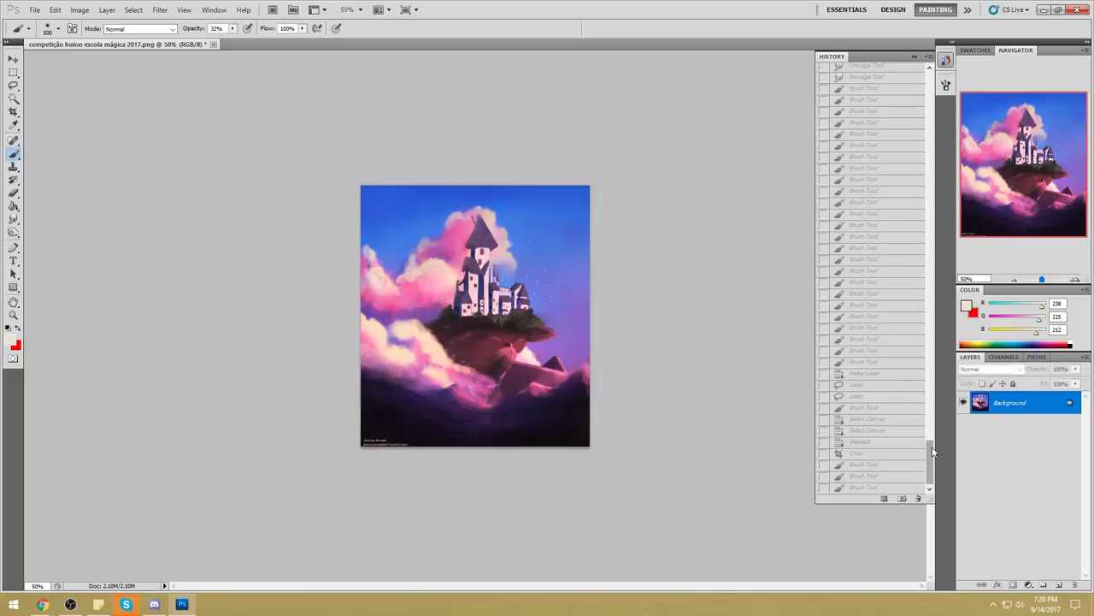
{"action": "left_click", "coordinate": [856, 487]}
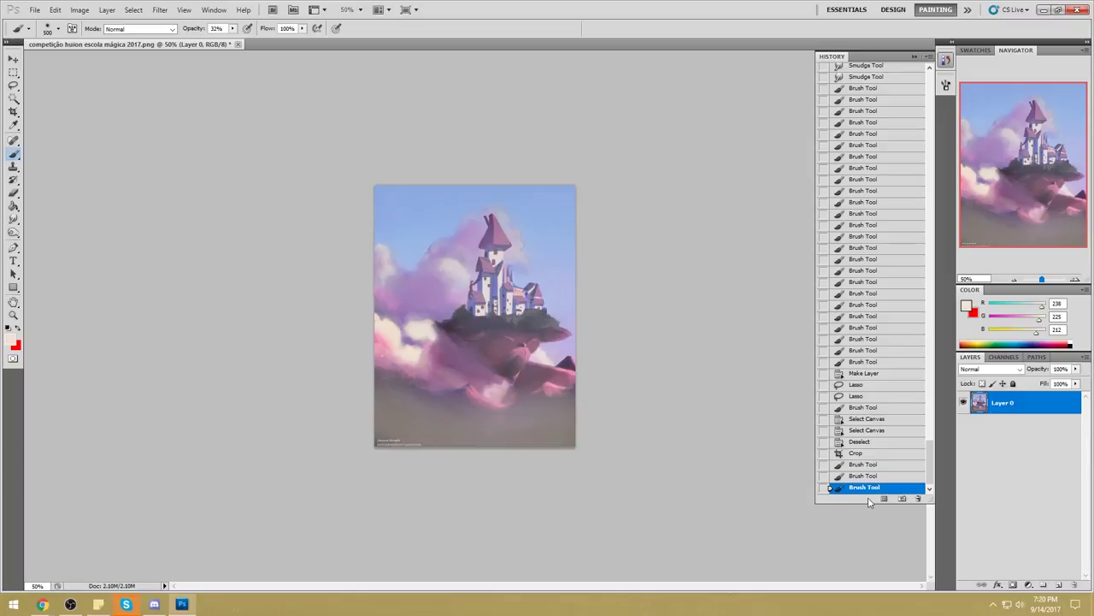
{"action": "left_click", "coordinate": [865, 453]}
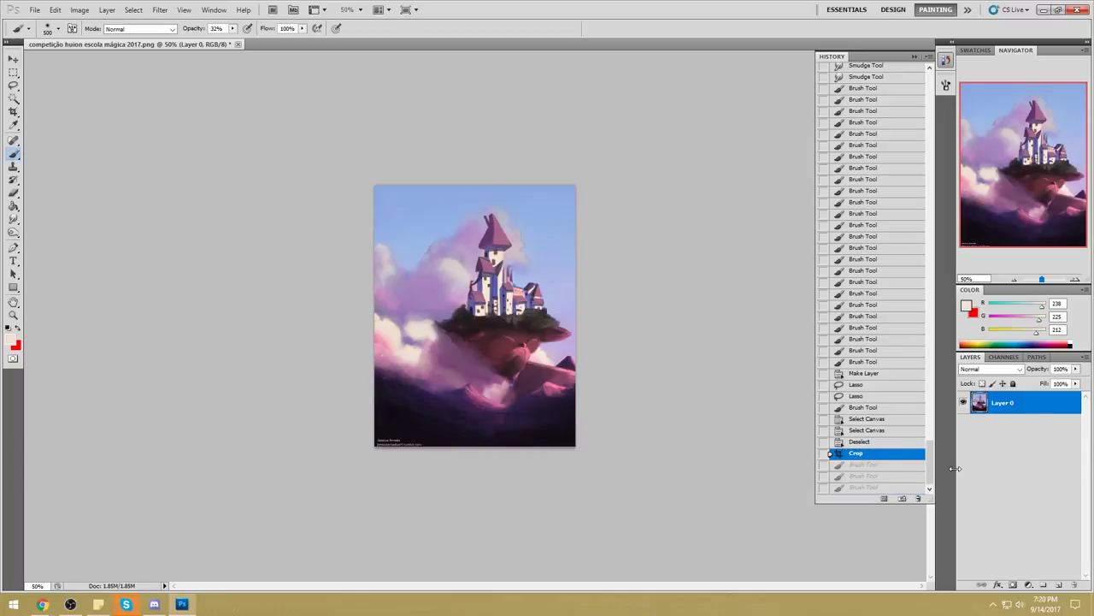
View the original snapshot in the history once more and return to the cropped painting.
{"action": "double_click", "coordinate": [736, 385]}
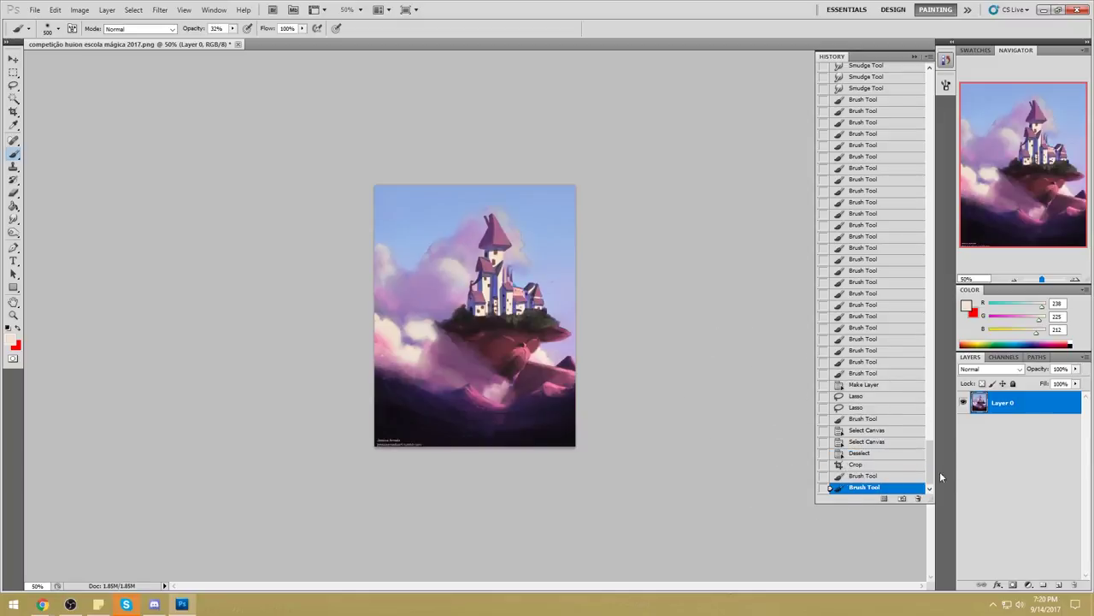
{"action": "mouse_move", "coordinate": [931, 470]}
{"action": "left_mouse_down"}
{"action": "mouse_move", "coordinate": [931, 91]}
{"action": "mouse_move", "coordinate": [930, 467]}
{"action": "left_mouse_up"}
{"action": "left_click", "coordinate": [890, 75]}
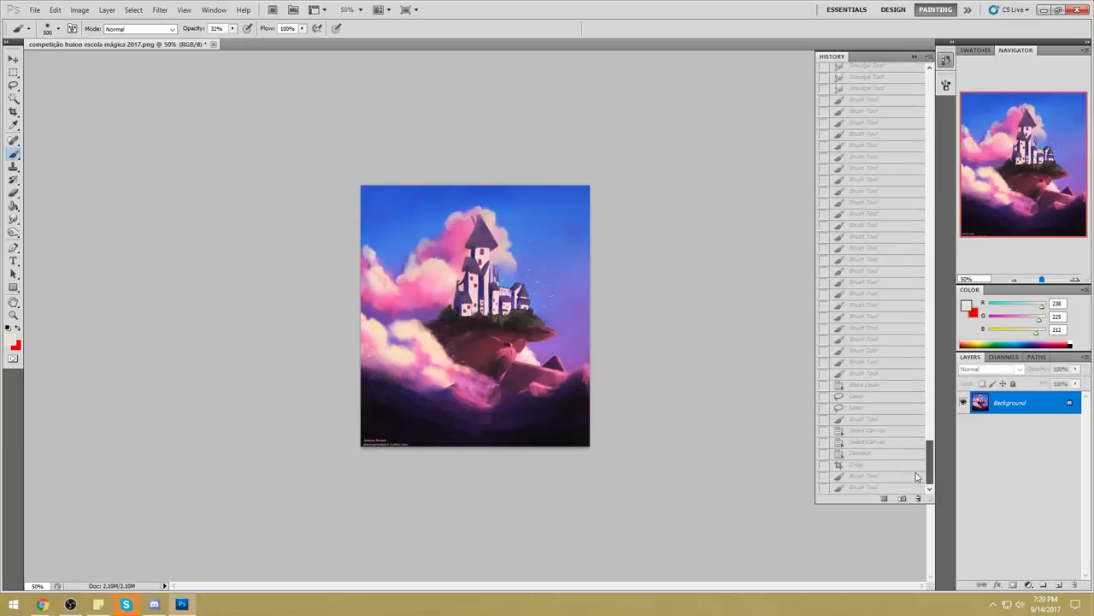
{"action": "left_click", "coordinate": [864, 466]}
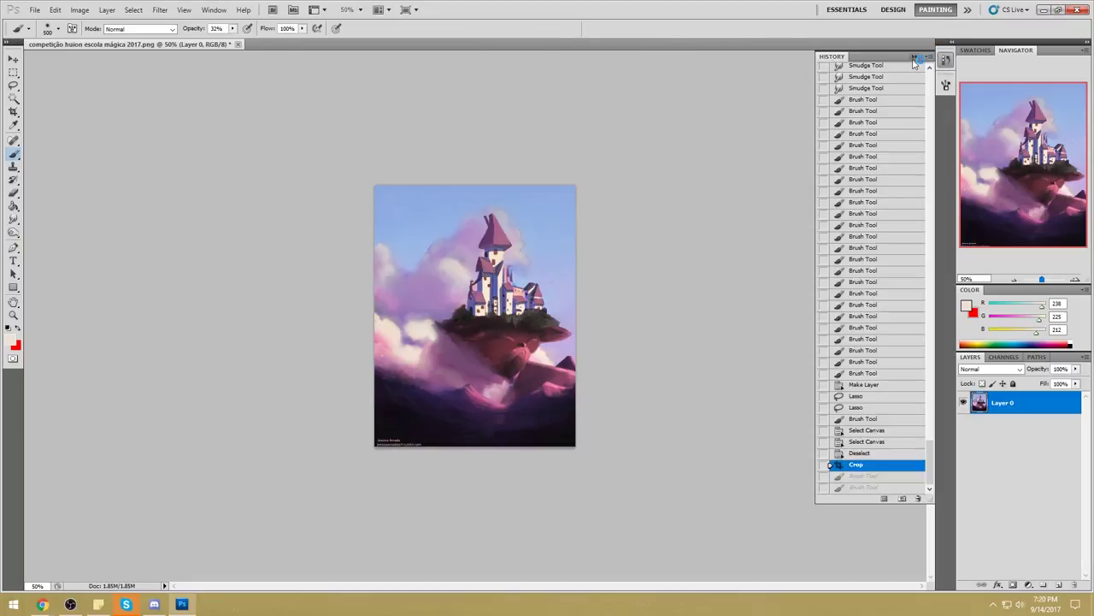
{"action": "left_click", "coordinate": [913, 57]}
Select the blue sky around the castle with the Magic Wand at tolerance 30.
{"action": "left_click", "coordinate": [14, 99]}
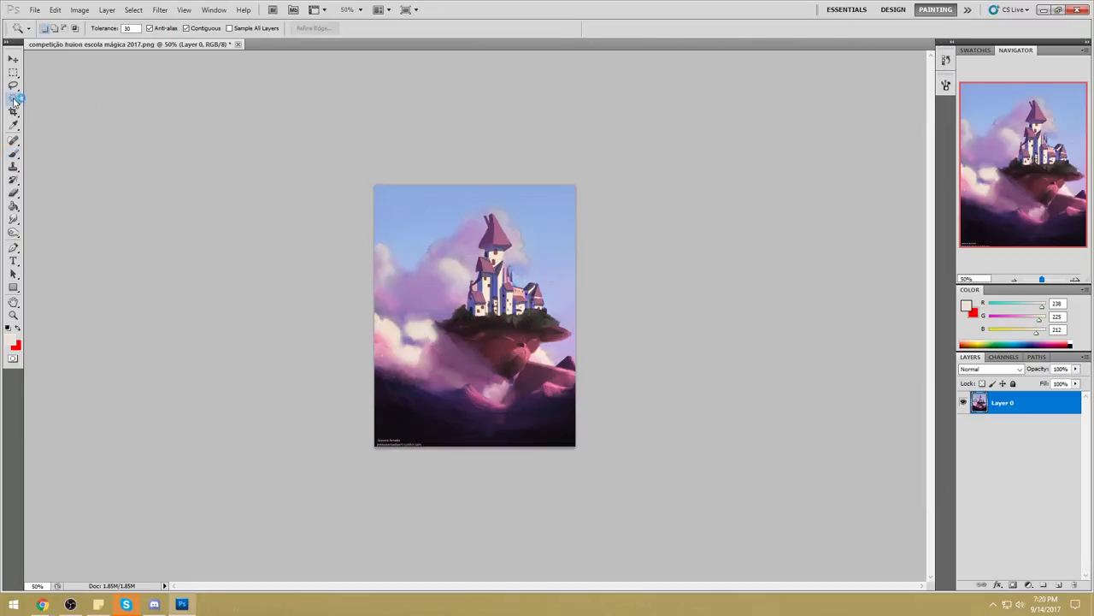
{"action": "left_click", "coordinate": [560, 291]}
{"action": "left_click", "coordinate": [567, 311]}
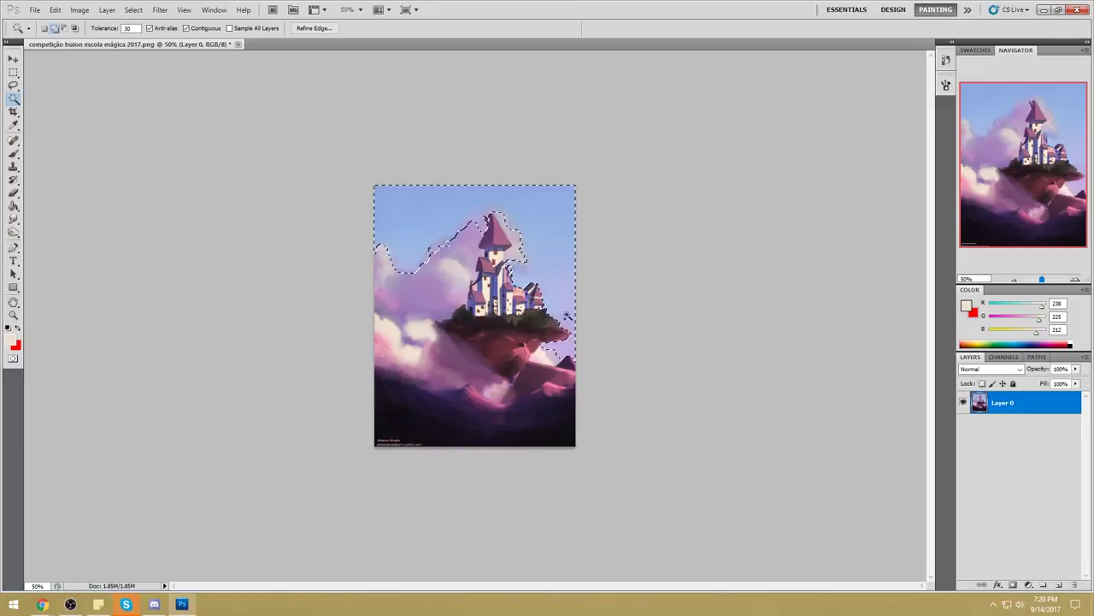
Try a Hue/Saturation adjustment on the selected sky with saturation +99 and lightness +13, and cancel it.
{"action": "key", "text": "ctrl+u"}
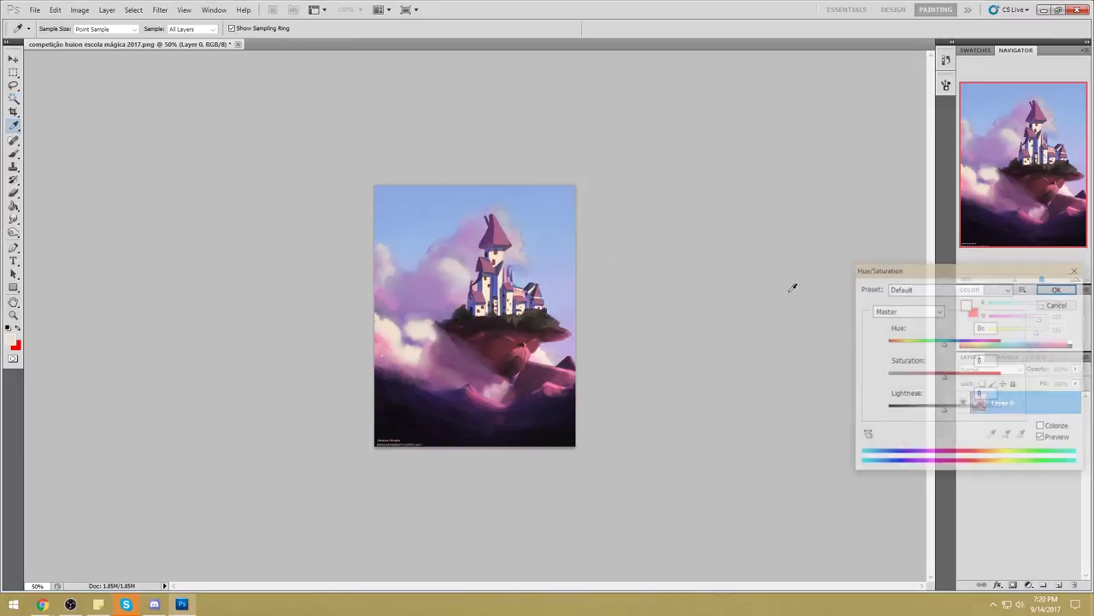
{"action": "left_click_drag", "start_coordinate": [946, 376], "coordinate": [971, 377]}
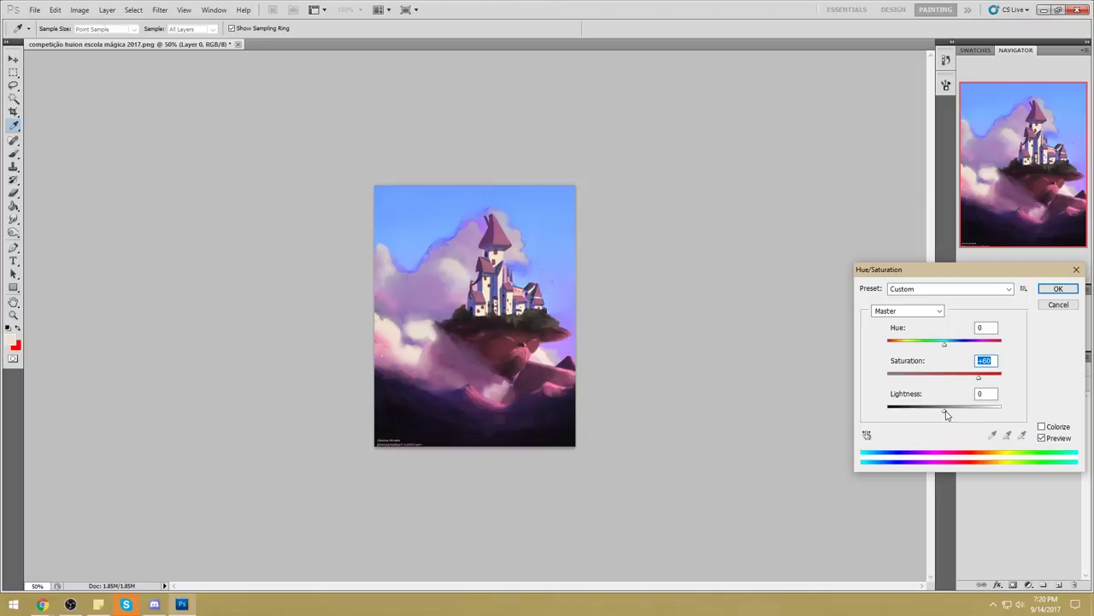
{"action": "left_click_drag", "start_coordinate": [947, 415], "coordinate": [956, 415]}
{"action": "left_click_drag", "start_coordinate": [981, 377], "coordinate": [952, 414]}
{"action": "left_click_drag", "start_coordinate": [983, 378], "coordinate": [1002, 379]}
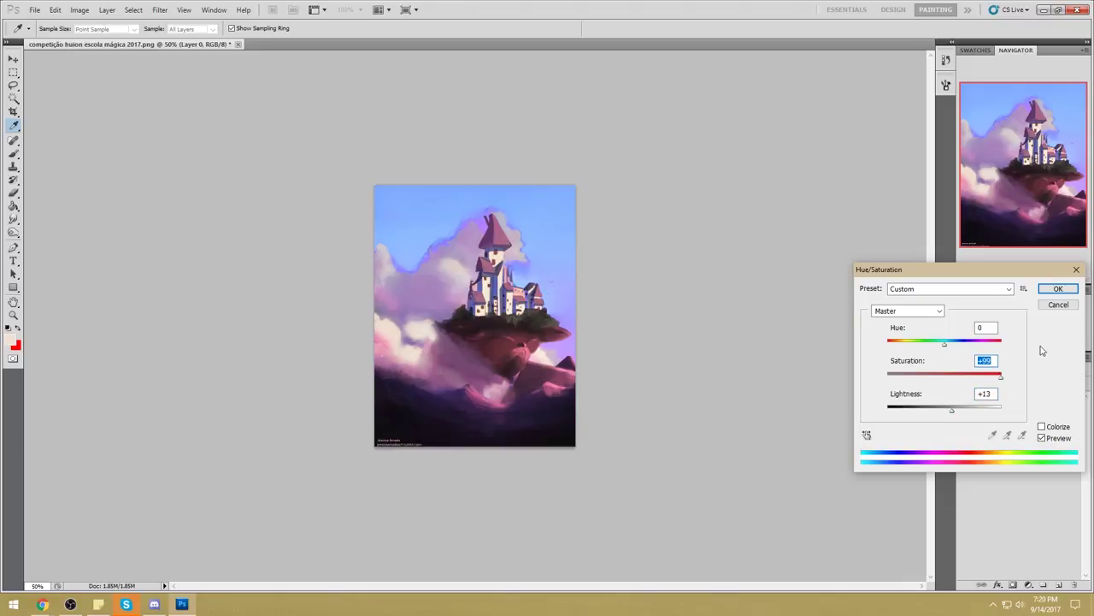
{"action": "left_click", "coordinate": [1060, 305]}
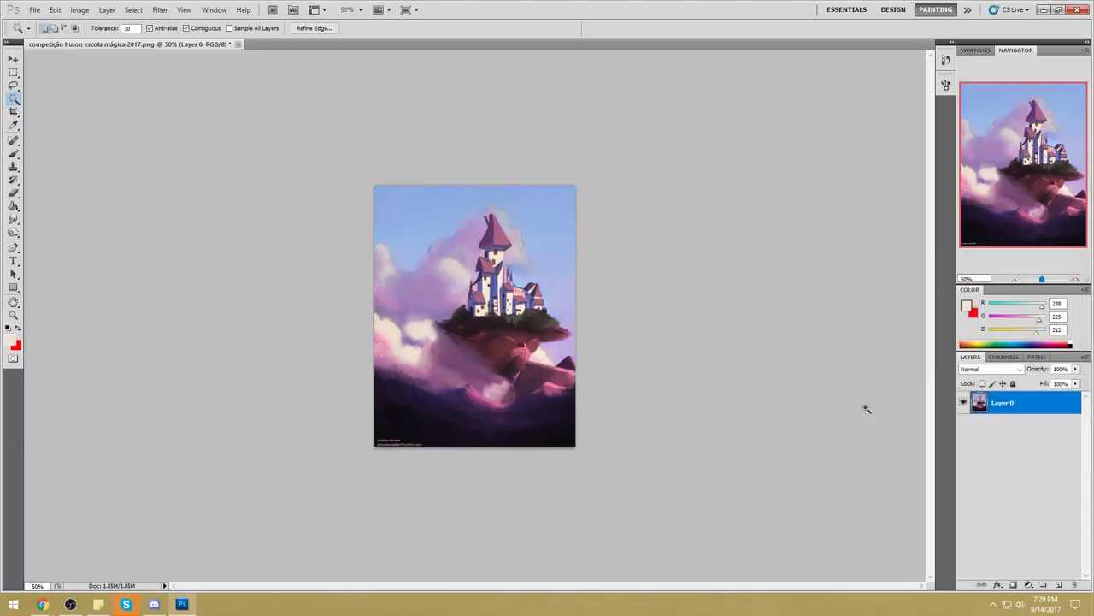
{"action": "left_click", "coordinate": [945, 60]}
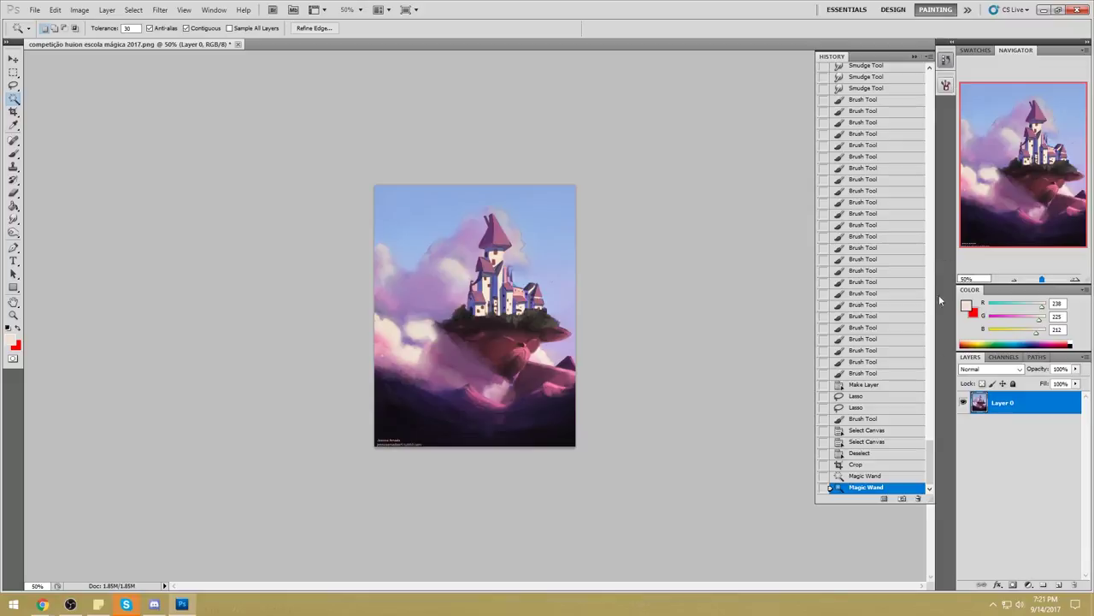
{"action": "mouse_move", "coordinate": [930, 445]}
{"action": "left_mouse_down"}
{"action": "mouse_move", "coordinate": [937, 86]}
{"action": "mouse_move", "coordinate": [937, 467]}
{"action": "left_mouse_up"}
{"action": "left_click", "coordinate": [914, 57]}
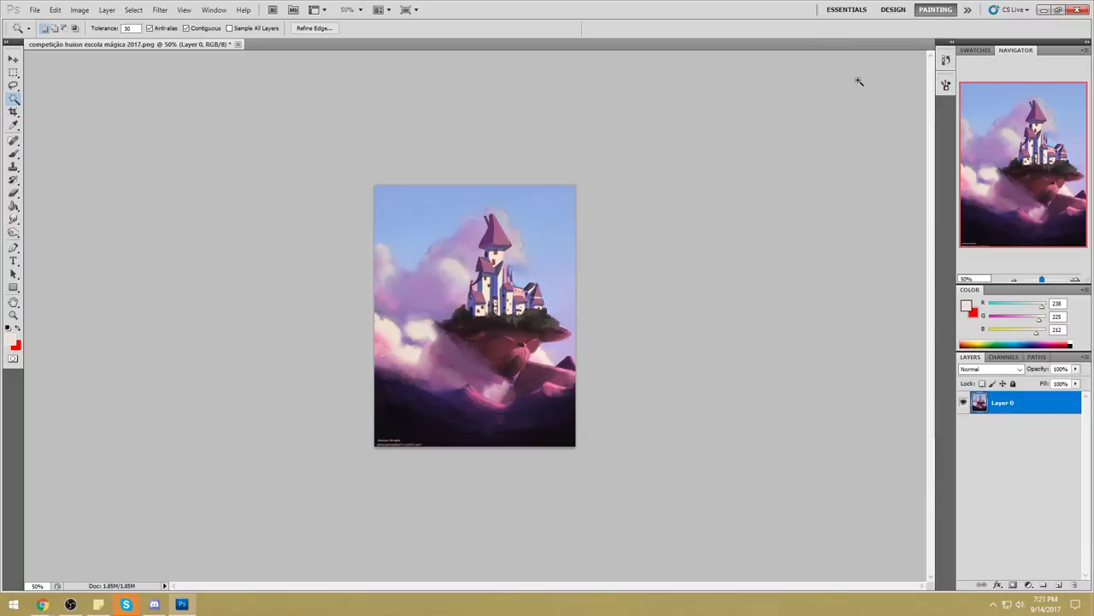
Pick the Sponge tool and set its mode to Saturate.
{"action": "left_click_drag", "start_coordinate": [13, 231], "coordinate": [75, 253]}
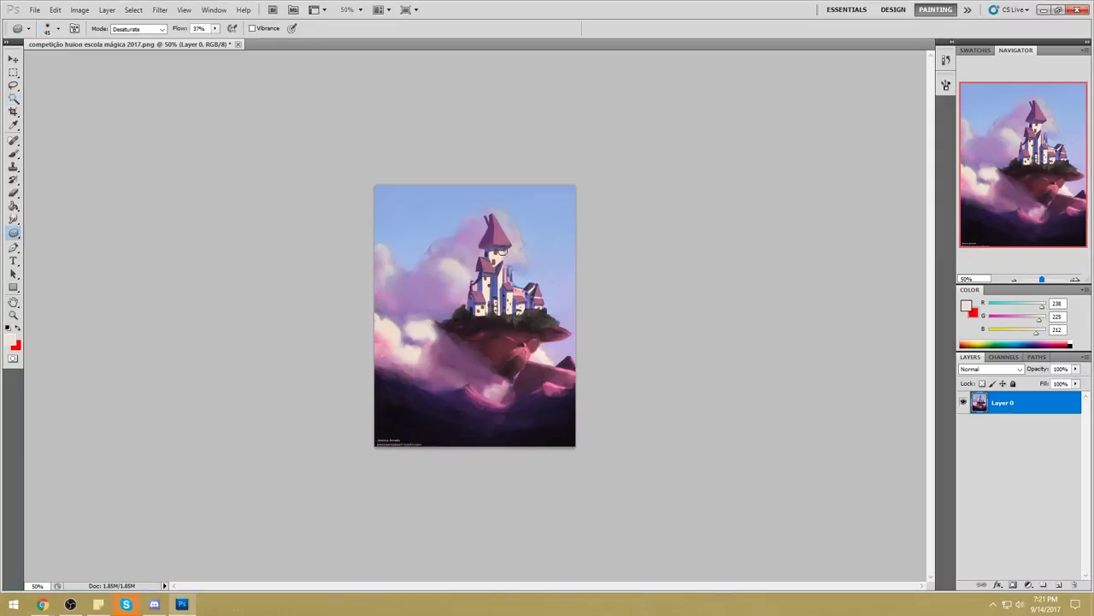
{"action": "left_click", "coordinate": [137, 28]}
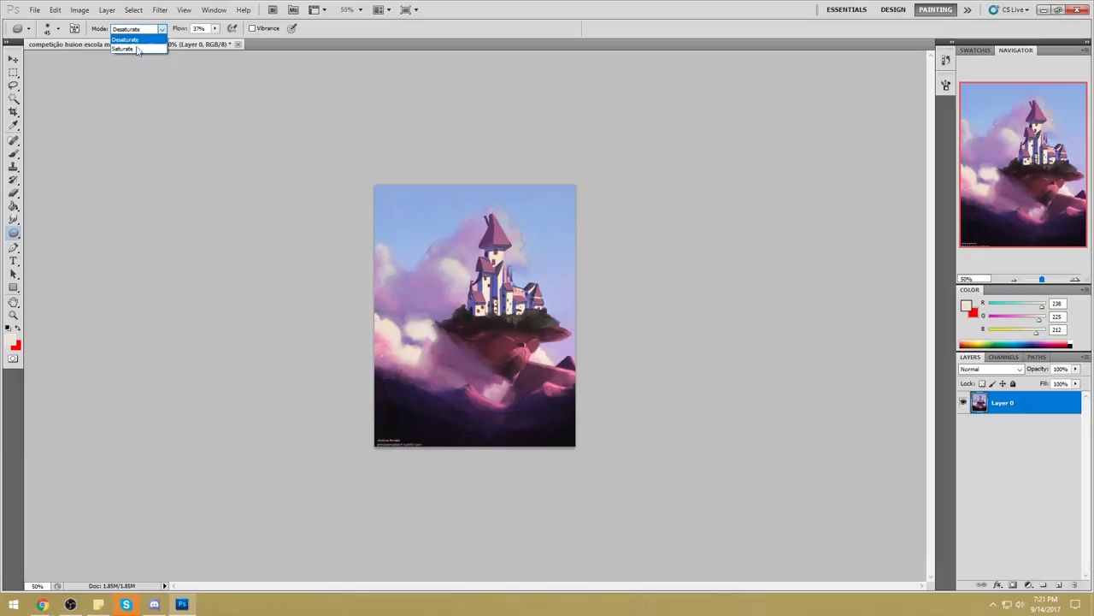
{"action": "left_click", "coordinate": [128, 51]}
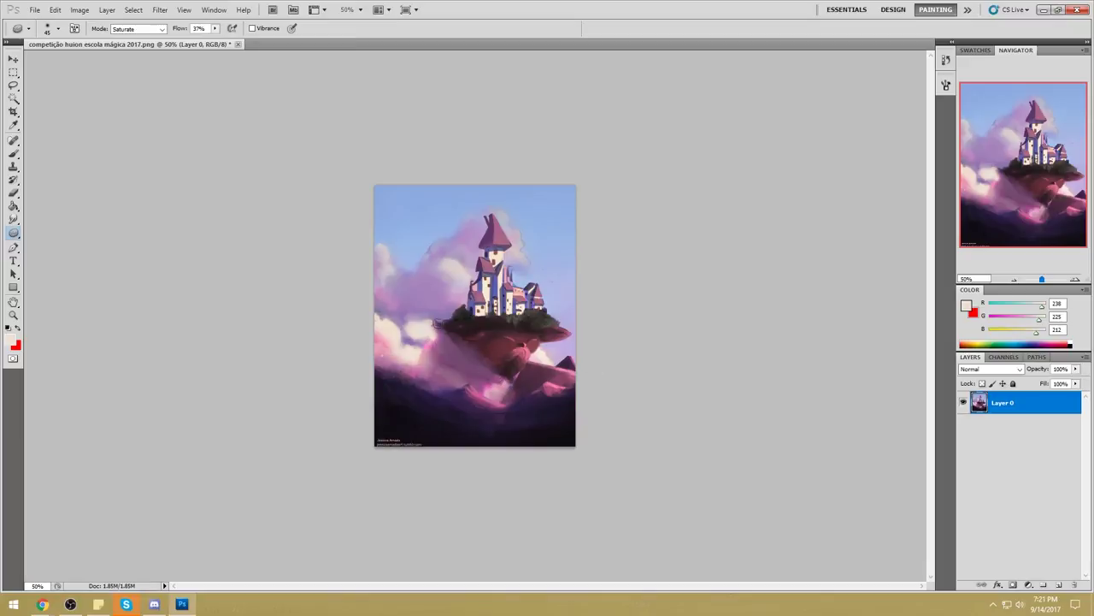
Saturate the shadow edges of the castle's walls with a small Sponge at 100% flow.
{"action": "key", "text": "z"}
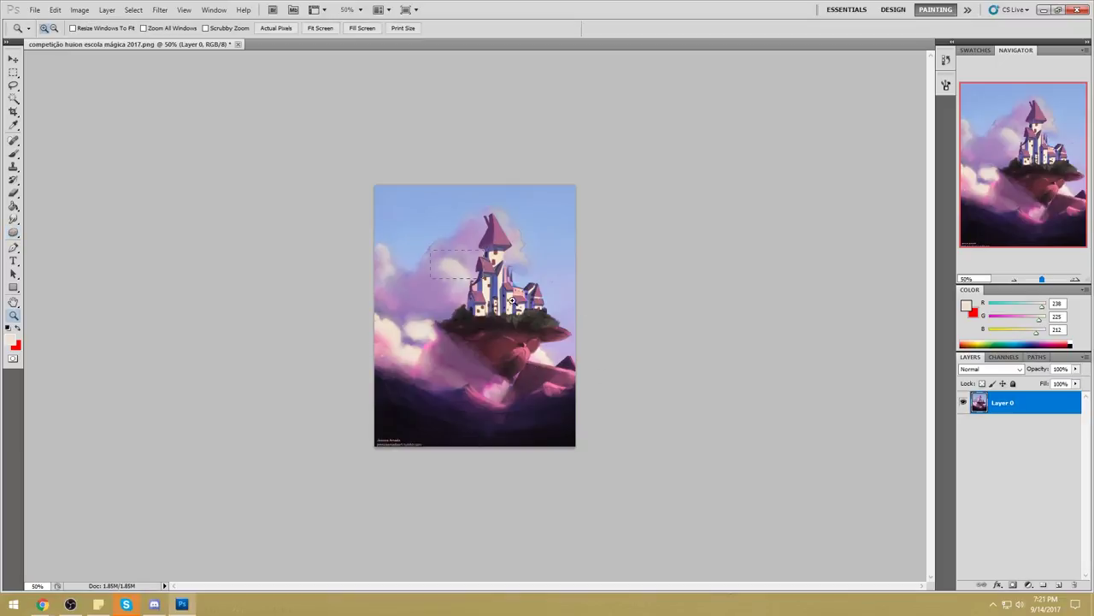
{"action": "left_click", "coordinate": [495, 291]}
{"action": "left_click", "coordinate": [14, 232]}
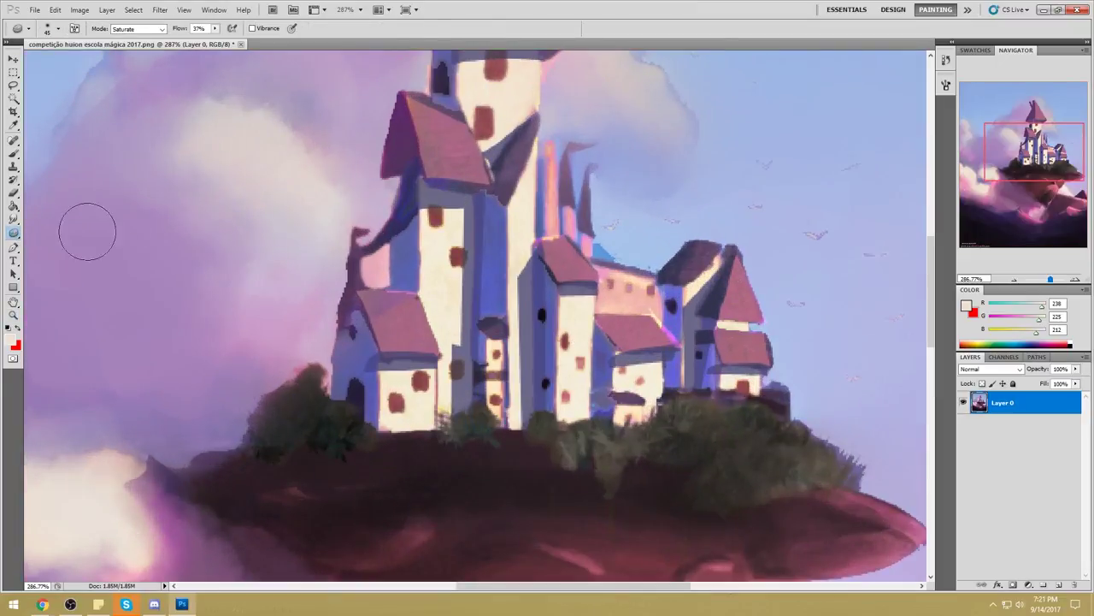
{"action": "key", "text": "["}
{"action": "key", "text": "["}
{"action": "key", "text": "["}
{"action": "key", "text": "["}
{"action": "key", "text": "["}
{"action": "key", "text": "["}
{"action": "key", "text": "["}
{"action": "key", "text": "["}
{"action": "left_click_drag", "start_coordinate": [215, 30], "coordinate": [258, 40]}
{"action": "left_click_drag", "start_coordinate": [538, 248], "coordinate": [519, 278]}
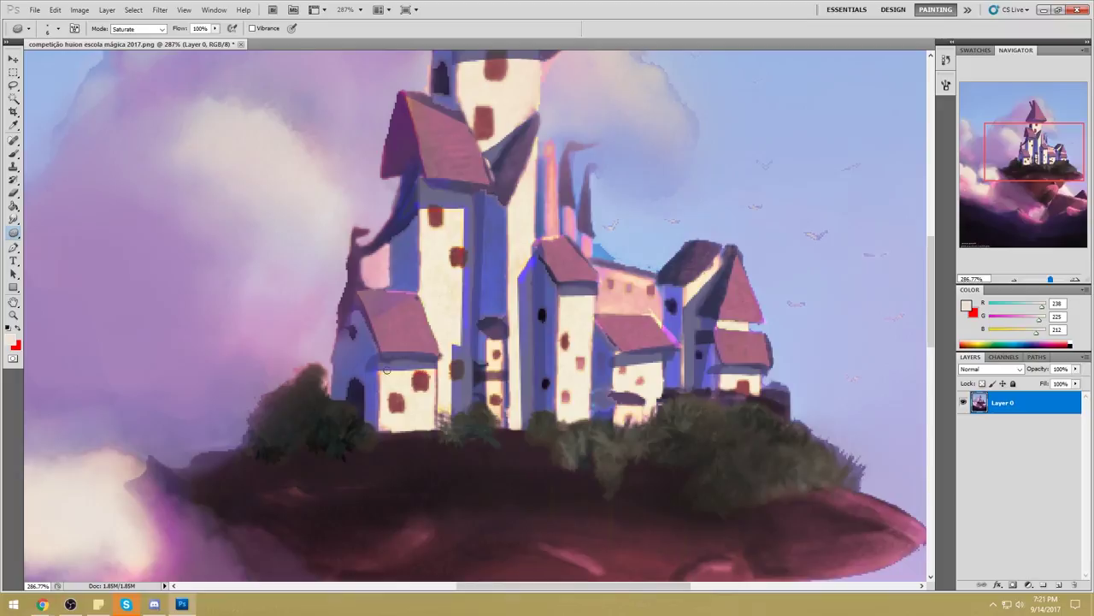
{"action": "key", "text": "ctrl+0"}
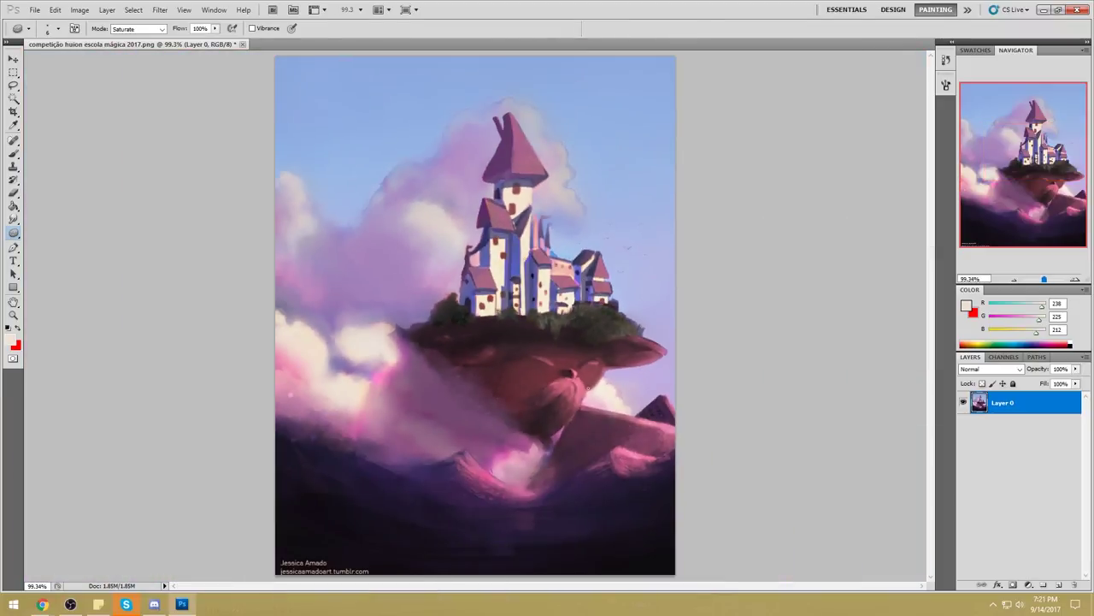
Brush sampled cream light onto the walls of the castle's central towers with a 30 px brush at 32% opacity.
{"action": "key", "text": "b"}
{"action": "left_click", "coordinate": [521, 256], "text": "alt"}
{"action": "key", "text": "bracketleft"}
{"action": "key", "text": "bracketleft"}
{"action": "key", "text": "bracketleft"}
{"action": "key", "text": "bracketleft"}
{"action": "key", "text": "bracketleft"}
{"action": "key", "text": "bracketleft"}
{"action": "key", "text": "bracketleft"}
{"action": "key", "text": "bracketleft"}
{"action": "key", "text": "bracketleft"}
{"action": "key", "text": "bracketleft"}
{"action": "key", "text": "bracketleft"}
{"action": "key", "text": "bracketleft"}
{"action": "key", "text": "bracketleft"}
{"action": "key", "text": "bracketleft"}
{"action": "key", "text": "bracketleft"}
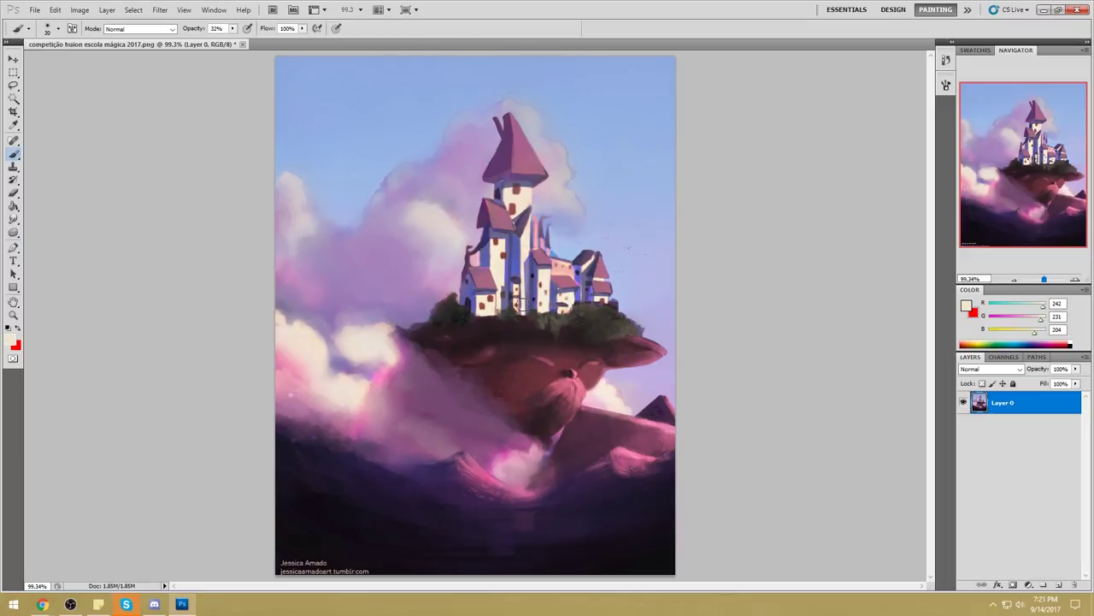
{"action": "left_click_drag", "start_coordinate": [525, 289], "coordinate": [526, 321]}
{"action": "key", "text": "ctrl+z"}
{"action": "left_click", "coordinate": [526, 256], "text": "alt"}
{"action": "left_click_drag", "start_coordinate": [526, 260], "coordinate": [524, 303]}
{"action": "left_click_drag", "start_coordinate": [506, 237], "coordinate": [492, 235]}
{"action": "left_click_drag", "start_coordinate": [528, 185], "coordinate": [509, 185]}
{"action": "left_click_drag", "start_coordinate": [491, 295], "coordinate": [480, 294]}
{"action": "key", "text": "ctrl+z"}
Sample a warm cream from the smaller right-hand buildings and paint it down their lit wall.
{"action": "left_click", "coordinate": [572, 292], "text": "alt"}
{"action": "left_click", "coordinate": [590, 258], "text": "alt"}
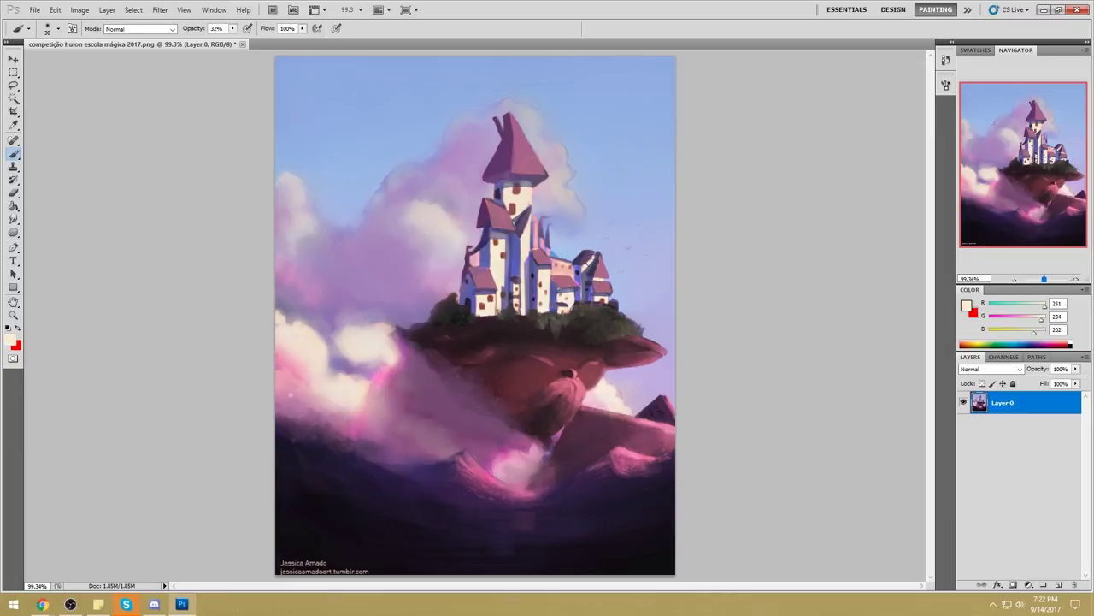
{"action": "left_click_drag", "start_coordinate": [587, 267], "coordinate": [584, 296]}
{"action": "key", "text": "ctrl+minus"}
{"action": "key", "text": "ctrl+minus"}
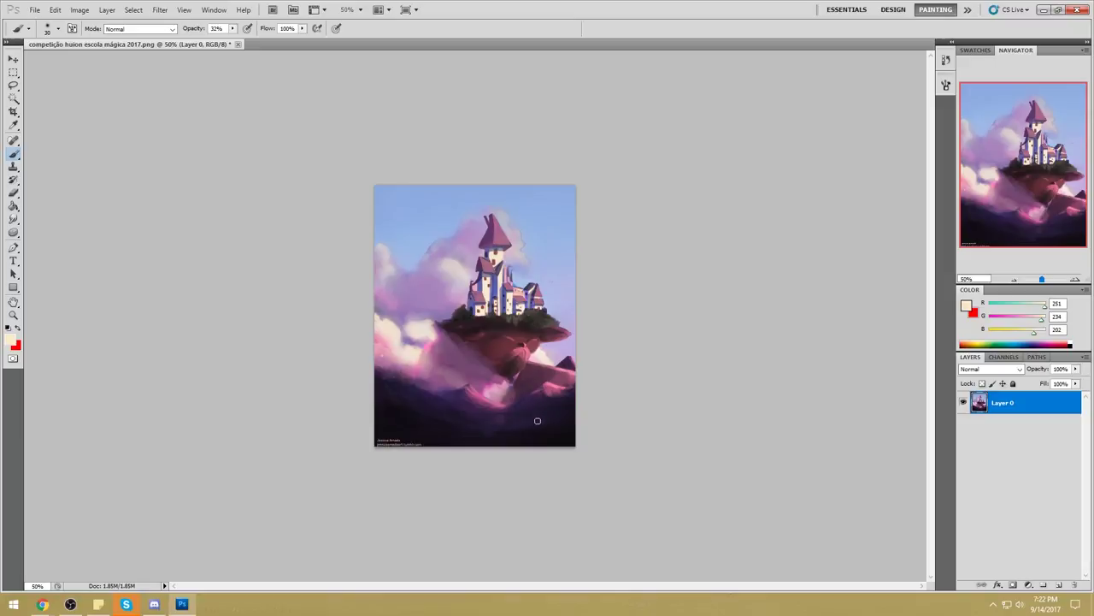
Lasso the dark area above a wavy mountain outline across the foreground and hide the selection edges.
{"action": "key", "text": "l"}
{"action": "left_click_drag", "start_coordinate": [536, 411], "coordinate": [575, 422]}
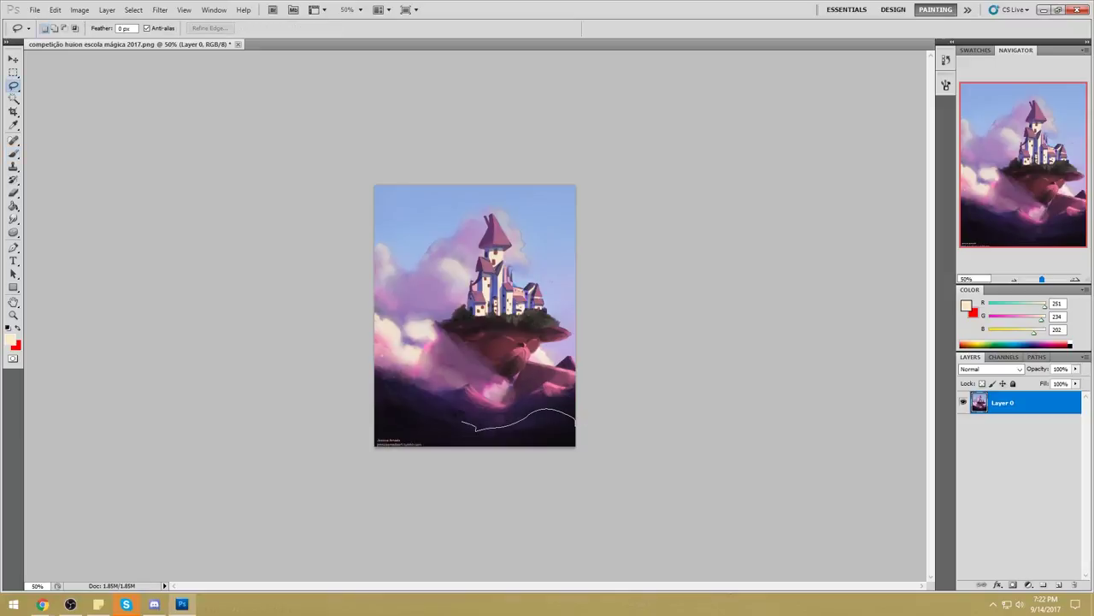
{"action": "mouse_move", "coordinate": [419, 402]}
{"action": "left_mouse_down"}
{"action": "mouse_move", "coordinate": [361, 387]}
{"action": "mouse_move", "coordinate": [362, 364]}
{"action": "mouse_move", "coordinate": [484, 376]}
{"action": "mouse_move", "coordinate": [529, 393]}
{"action": "mouse_move", "coordinate": [580, 380]}
{"action": "mouse_move", "coordinate": [624, 391]}
{"action": "left_mouse_up"}
{"action": "key", "text": "ctrl+h"}
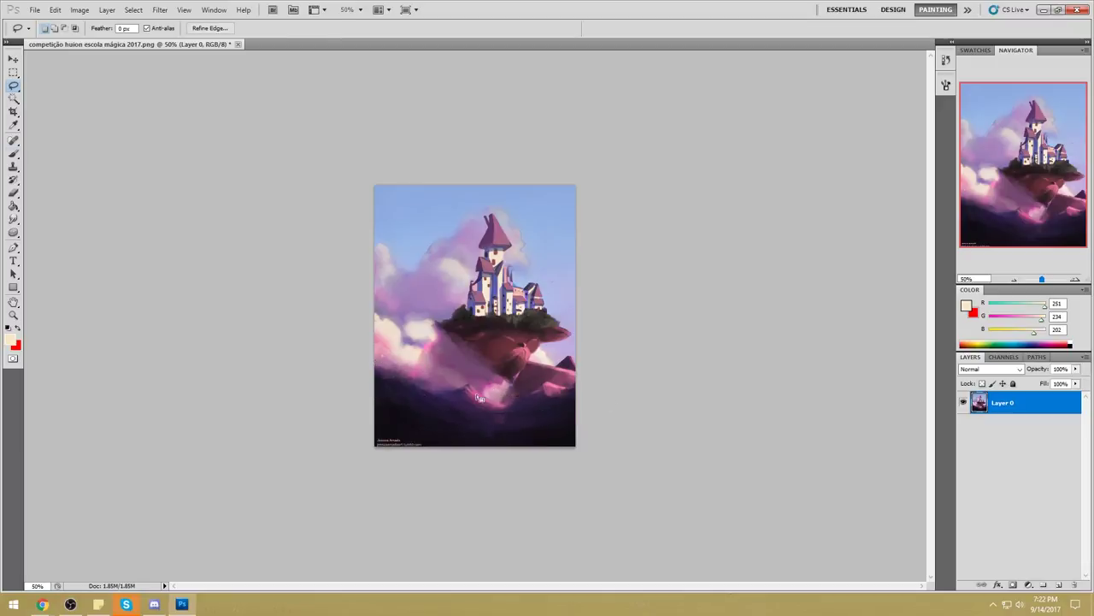
Paint sampled muted-purple mist behind the new foreground ridge with a 400 px brush at 32% opacity.
{"action": "key", "text": "b"}
{"action": "left_click", "coordinate": [448, 375], "text": "alt"}
{"action": "key", "text": "bracketright"}
{"action": "key", "text": "bracketright"}
{"action": "key", "text": "bracketright"}
{"action": "key", "text": "bracketright"}
{"action": "key", "text": "bracketright"}
{"action": "key", "text": "bracketright"}
{"action": "key", "text": "bracketright"}
{"action": "key", "text": "bracketright"}
{"action": "key", "text": "bracketright"}
{"action": "key", "text": "bracketright"}
{"action": "key", "text": "bracketright"}
{"action": "mouse_move", "coordinate": [583, 399]}
{"action": "left_mouse_down"}
{"action": "mouse_move", "coordinate": [511, 416]}
{"action": "mouse_move", "coordinate": [318, 376]}
{"action": "left_mouse_up"}
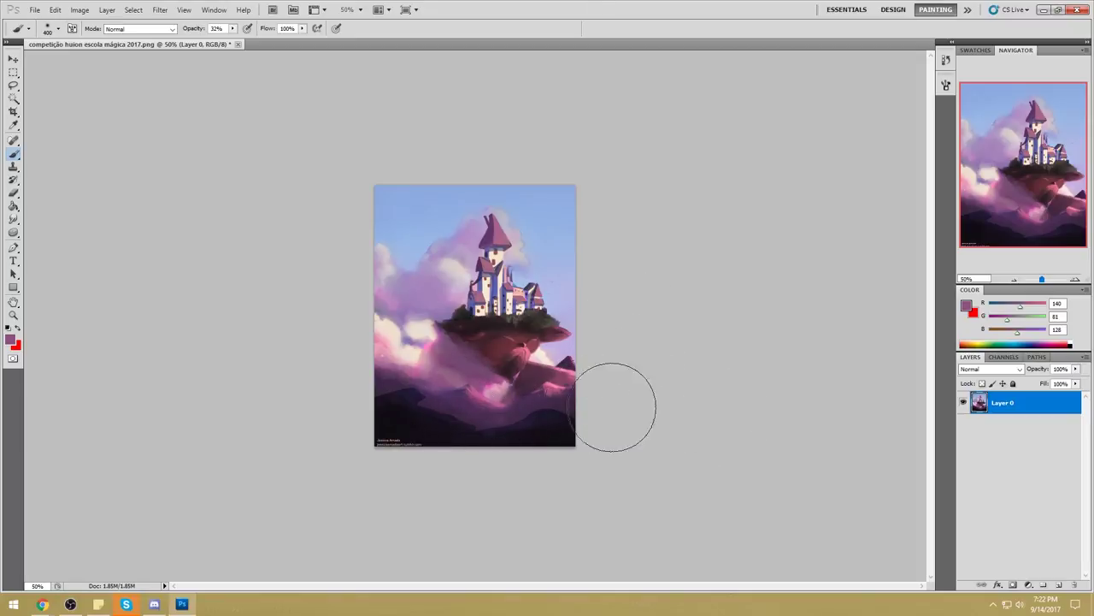
Try lassoing a small triangular patch at the foot of the foreground and filling it with sampled dark purple.
{"action": "key", "text": "l"}
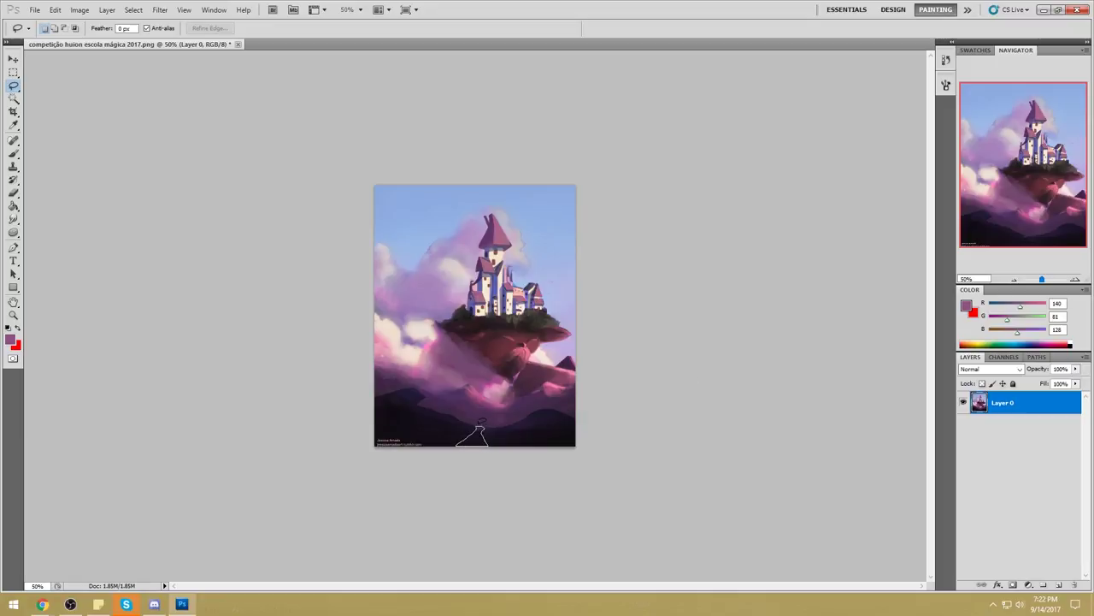
{"action": "key", "text": "b"}
{"action": "left_click", "coordinate": [479, 436], "text": "alt"}
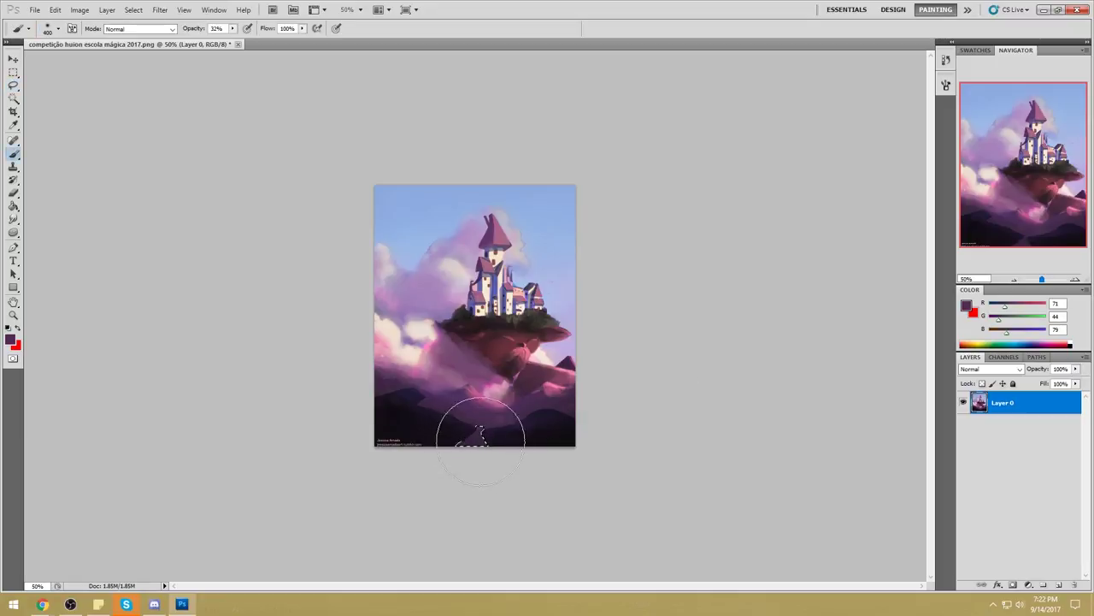
Try adding a near-black lassoed shape over the middle of the foreground ridge, and undo the foreground additions.
{"action": "key", "text": "l"}
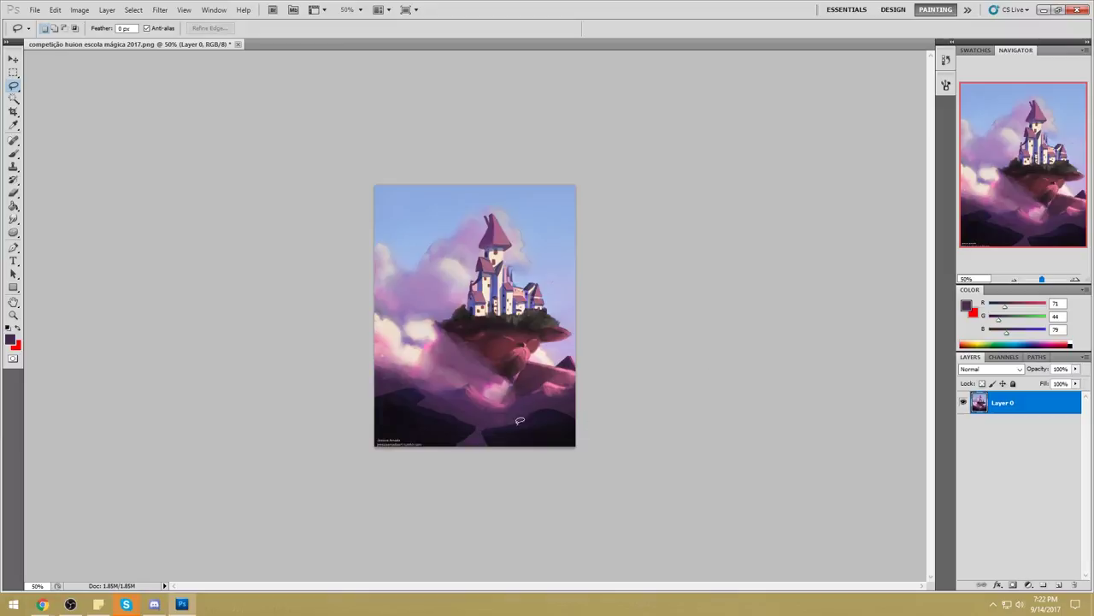
{"action": "mouse_move", "coordinate": [497, 431]}
{"action": "left_mouse_down"}
{"action": "mouse_move", "coordinate": [458, 416]}
{"action": "mouse_move", "coordinate": [464, 407]}
{"action": "mouse_move", "coordinate": [507, 432]}
{"action": "mouse_move", "coordinate": [483, 418]}
{"action": "left_mouse_up"}
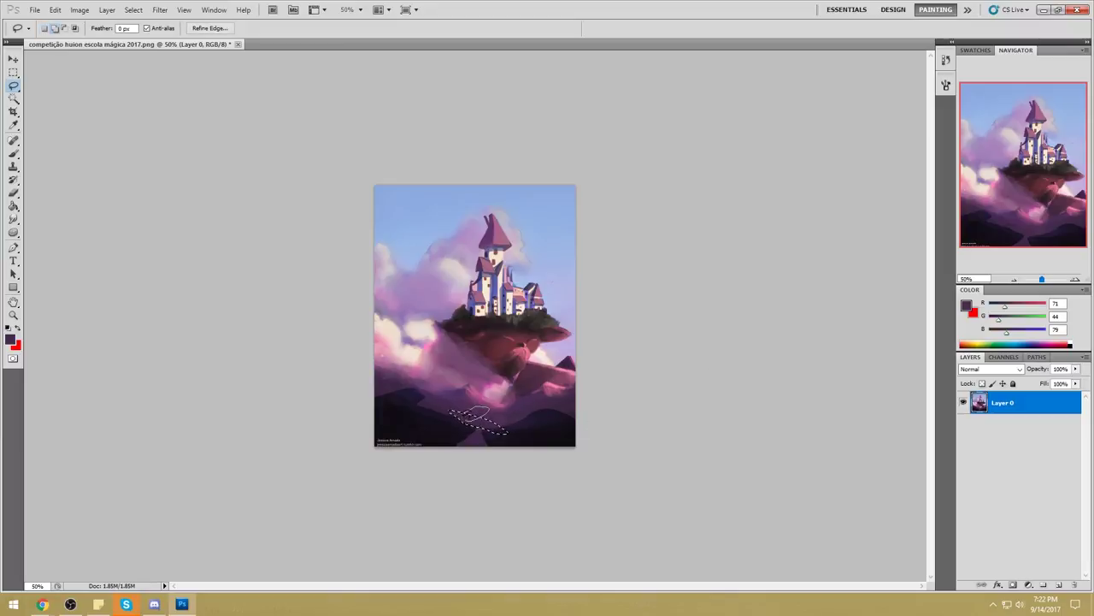
{"action": "key", "text": "ctrl+d"}
{"action": "key", "text": "b"}
{"action": "left_click", "coordinate": [520, 433], "text": "alt"}
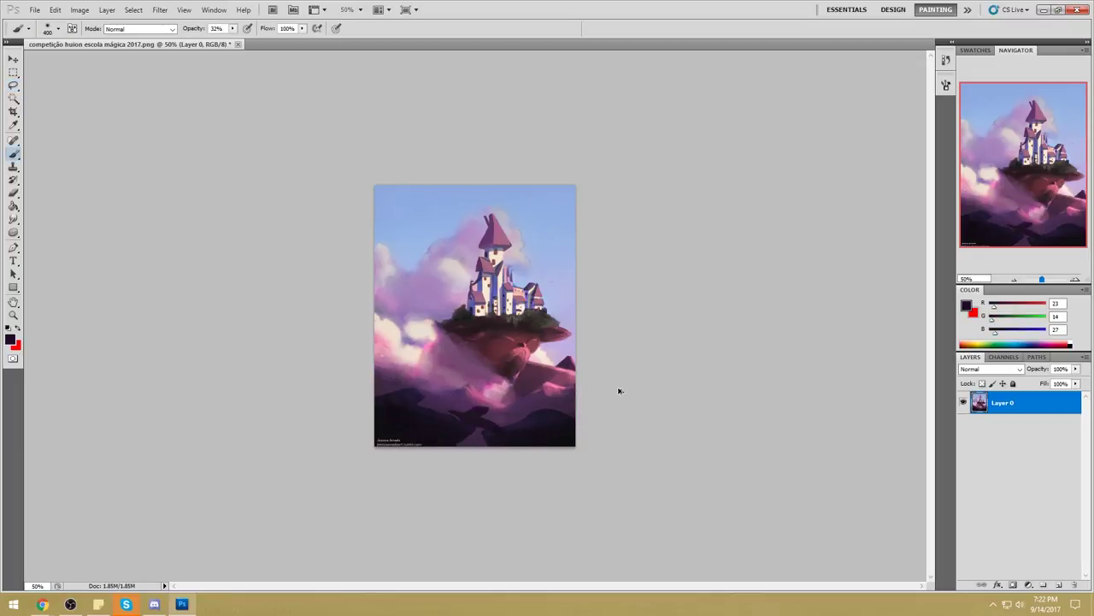
{"action": "key", "text": "ctrl+alt+z"}
{"action": "key", "text": "ctrl+alt+z"}
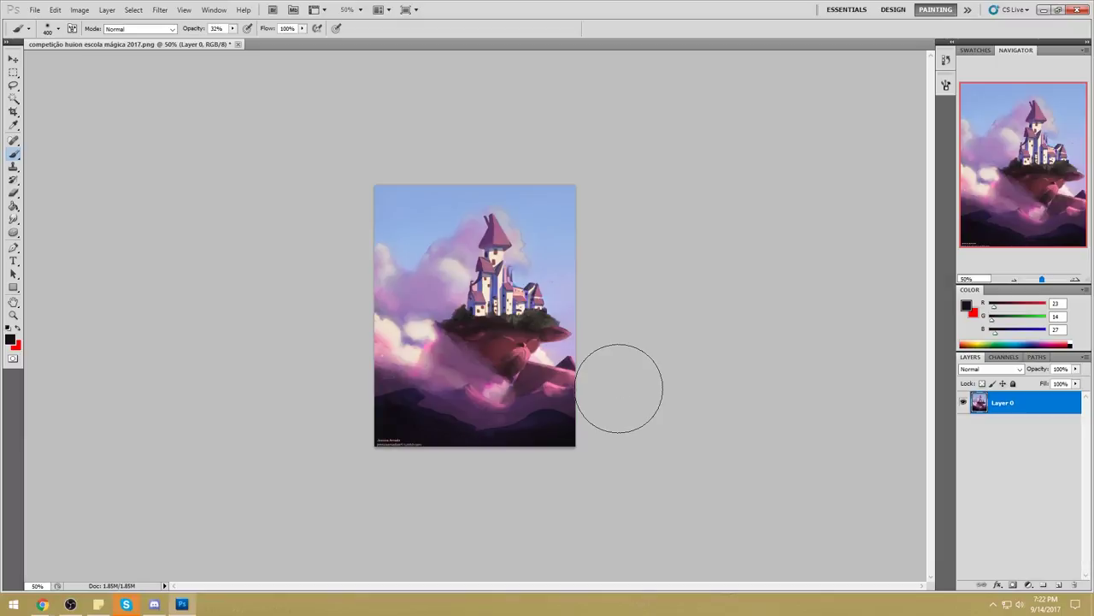
Lasso a figure's body on the left foreground ridge and fill it with dark color sampled from the ground.
{"action": "key", "text": "l"}
{"action": "mouse_move", "coordinate": [410, 387]}
{"action": "left_mouse_down"}
{"action": "mouse_move", "coordinate": [429, 360]}
{"action": "mouse_move", "coordinate": [428, 379]}
{"action": "mouse_move", "coordinate": [407, 381]}
{"action": "mouse_move", "coordinate": [413, 366]}
{"action": "mouse_move", "coordinate": [426, 367]}
{"action": "mouse_move", "coordinate": [413, 390]}
{"action": "left_mouse_up"}
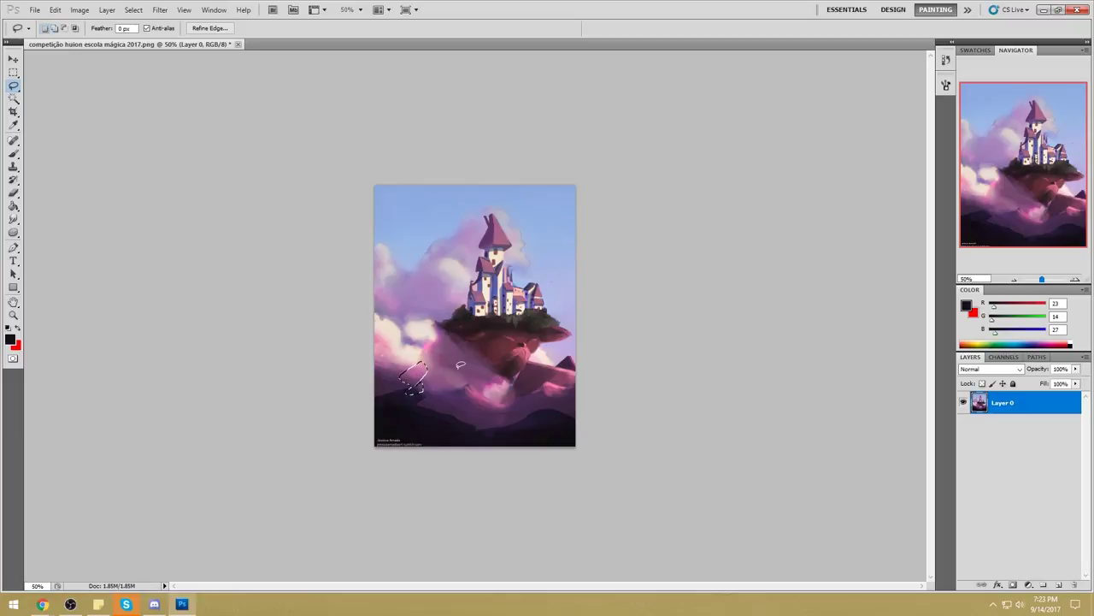
{"action": "key", "text": "ctrl+h"}
{"action": "key", "text": "b"}
{"action": "left_click", "coordinate": [409, 398], "text": "alt"}
{"action": "left_click_drag", "start_coordinate": [419, 387], "coordinate": [406, 378]}
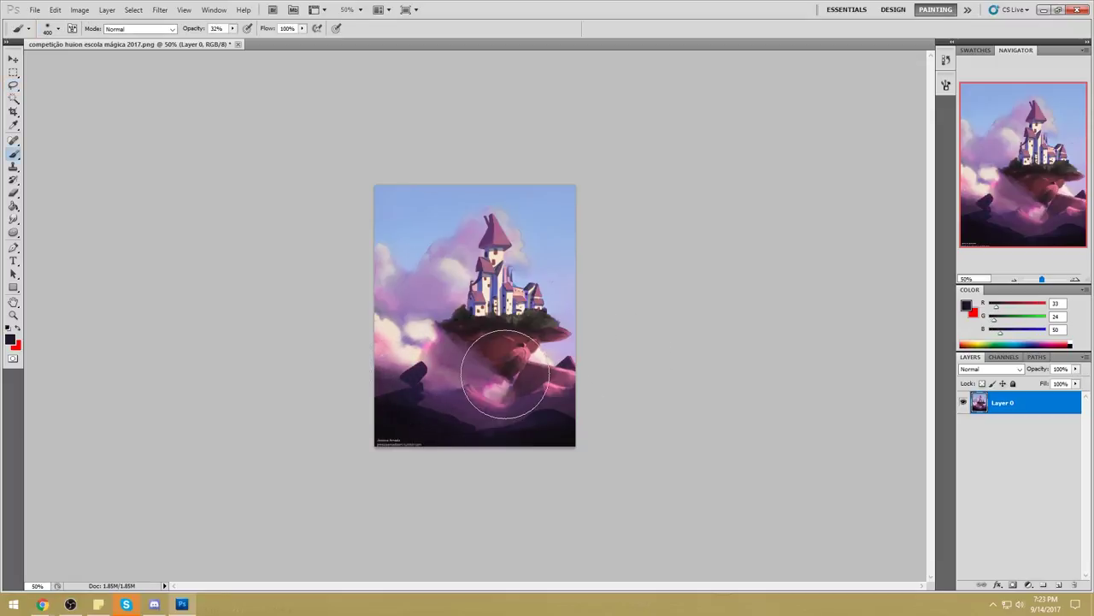
Lasso the figure's head and a flowing scarf, and paint them with the silhouette's dark color.
{"action": "key", "text": "l"}
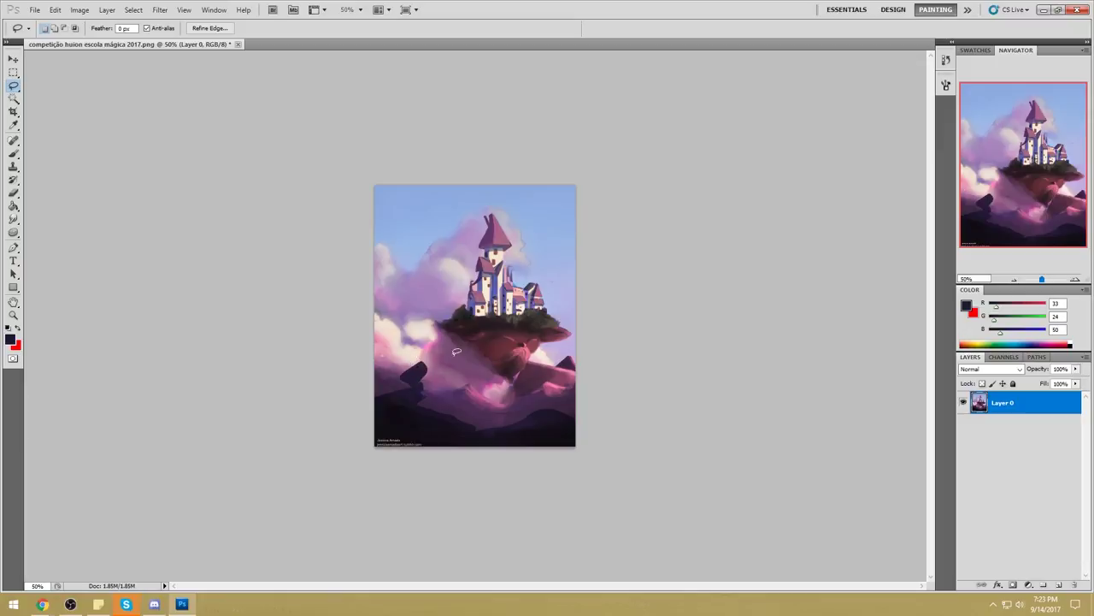
{"action": "mouse_move", "coordinate": [414, 354]}
{"action": "left_mouse_down"}
{"action": "mouse_move", "coordinate": [422, 344]}
{"action": "mouse_move", "coordinate": [419, 366]}
{"action": "mouse_move", "coordinate": [386, 352]}
{"action": "left_mouse_up"}
{"action": "key", "text": "ctrl+b"}
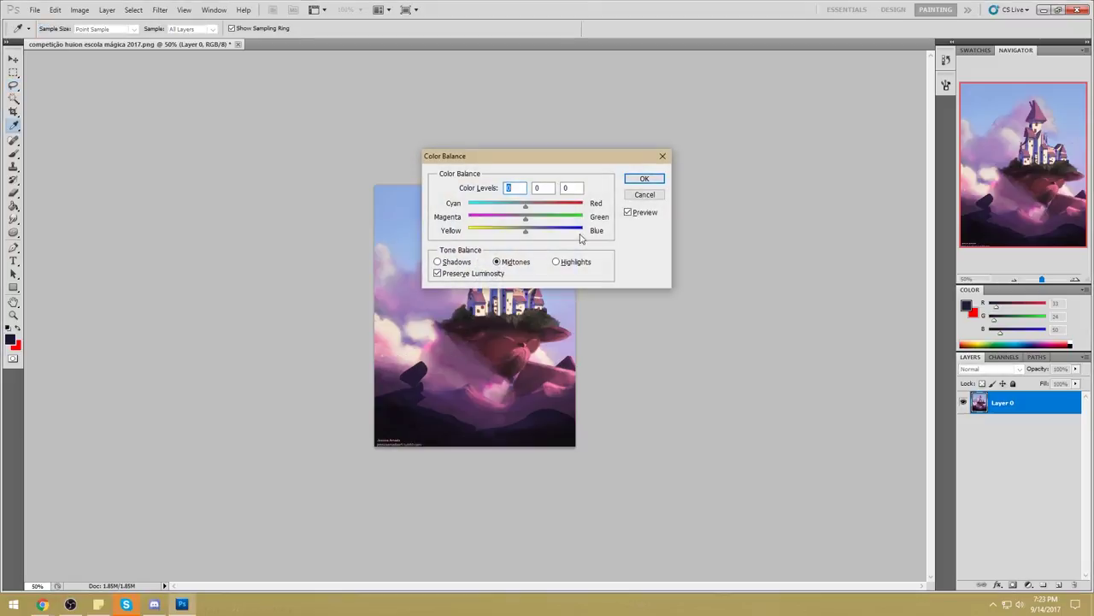
{"action": "left_click", "coordinate": [640, 196]}
{"action": "key", "text": "ctrl+d"}
{"action": "key", "text": "b"}
{"action": "left_click", "coordinate": [413, 374], "text": "alt"}
{"action": "mouse_move", "coordinate": [411, 364]}
{"action": "left_mouse_down"}
{"action": "mouse_move", "coordinate": [378, 368]}
{"action": "mouse_move", "coordinate": [418, 356]}
{"action": "mouse_move", "coordinate": [396, 363]}
{"action": "left_mouse_up"}
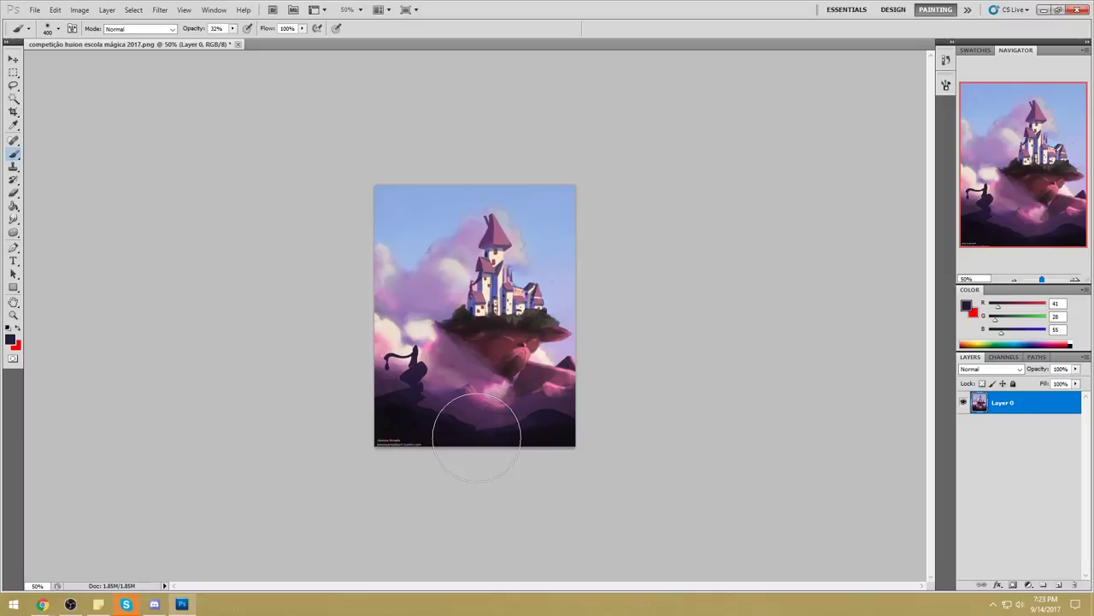
Select the purple hills behind the front ridge with the Lasso, excluding the dark ground and signature using the Magic Wand at tolerance 30.
{"action": "left_click", "coordinate": [490, 395], "text": "alt"}
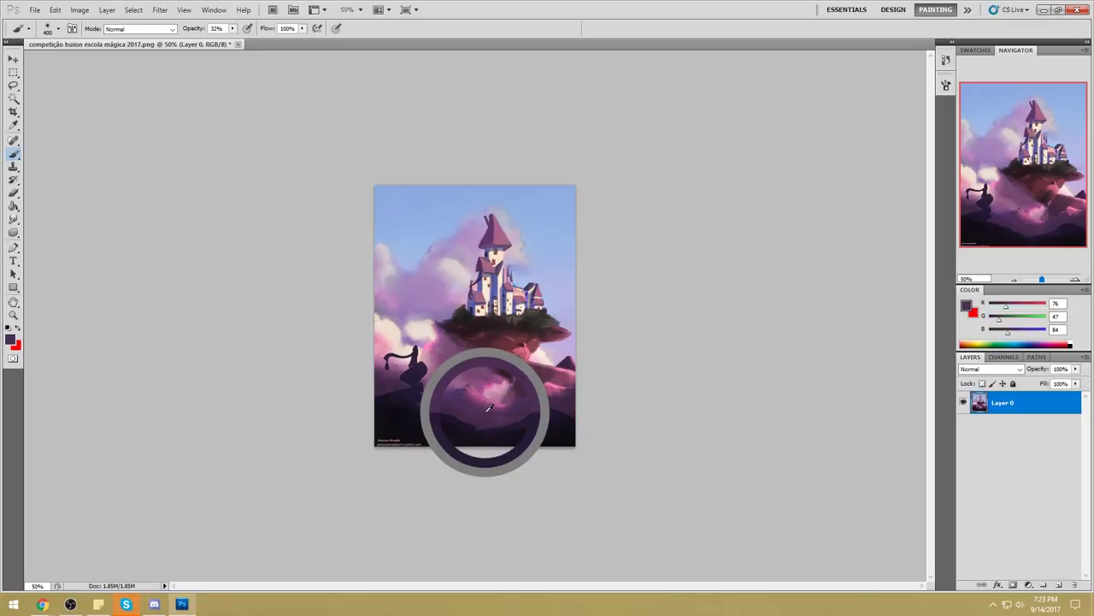
{"action": "key", "text": "l"}
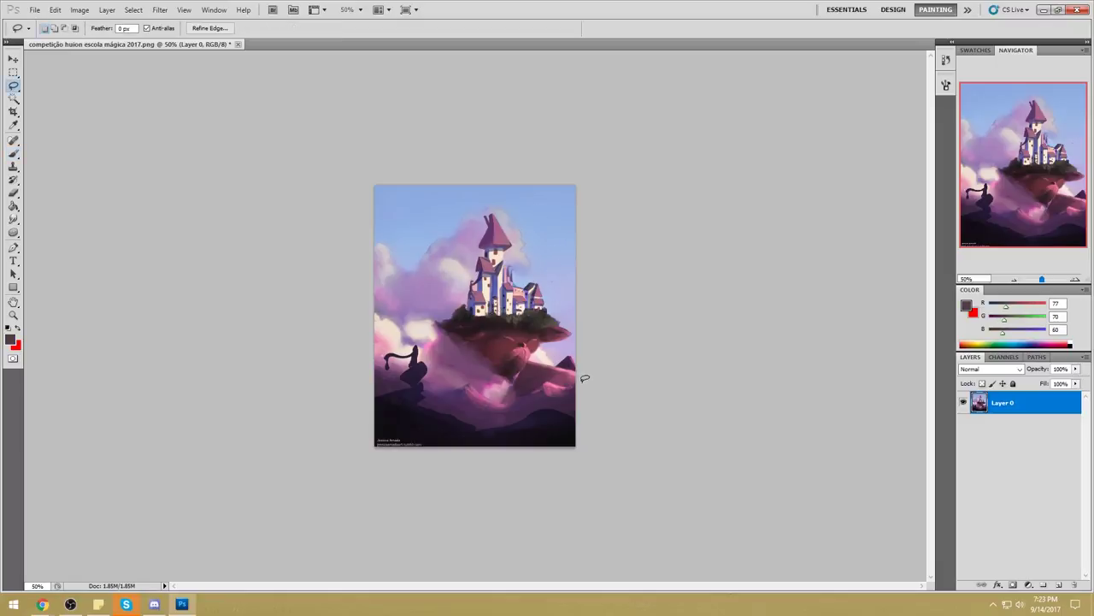
{"action": "left_click", "coordinate": [576, 383]}
{"action": "mouse_move", "coordinate": [390, 418]}
{"action": "left_mouse_down"}
{"action": "mouse_move", "coordinate": [647, 439]}
{"action": "mouse_move", "coordinate": [598, 382]}
{"action": "left_mouse_up"}
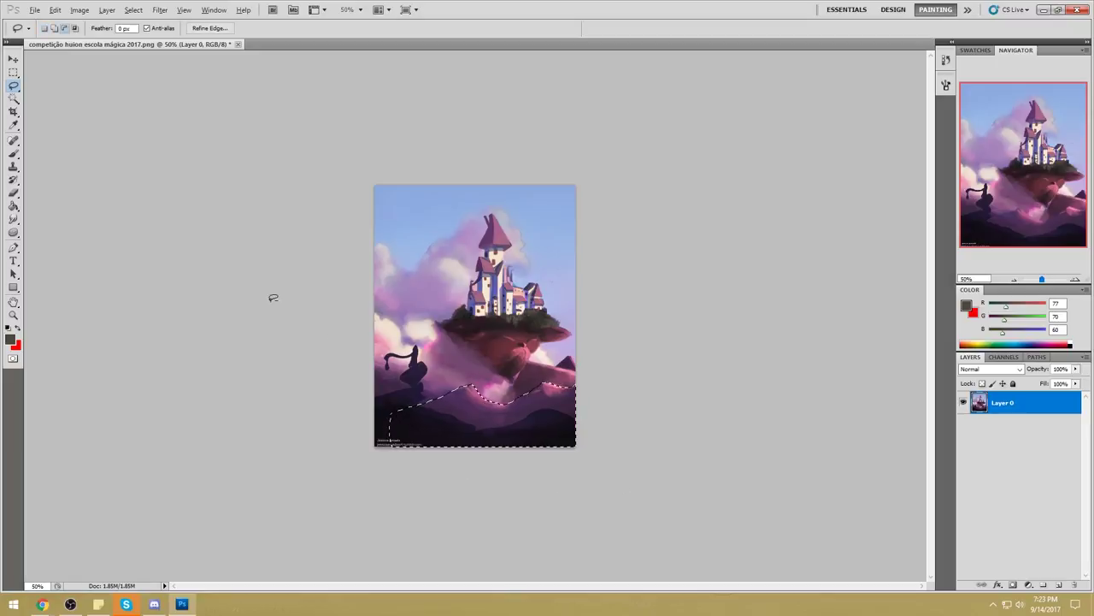
{"action": "left_click", "coordinate": [12, 98]}
{"action": "left_click", "coordinate": [441, 426]}
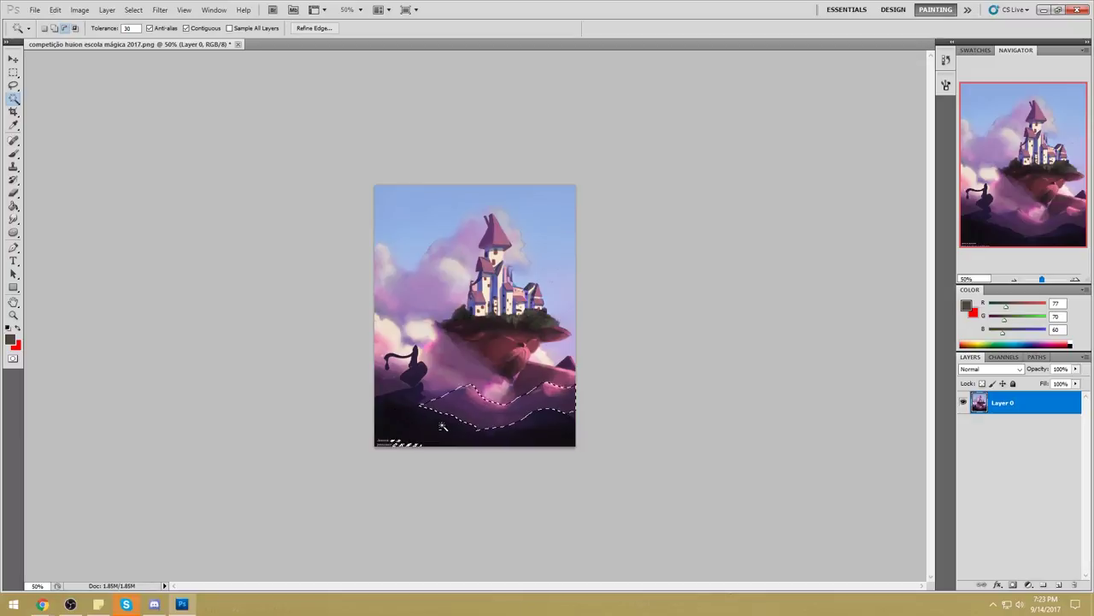
{"action": "key", "text": "l"}
{"action": "left_click_drag", "start_coordinate": [439, 438], "coordinate": [453, 443]}
{"action": "key", "text": "ctrl+z"}
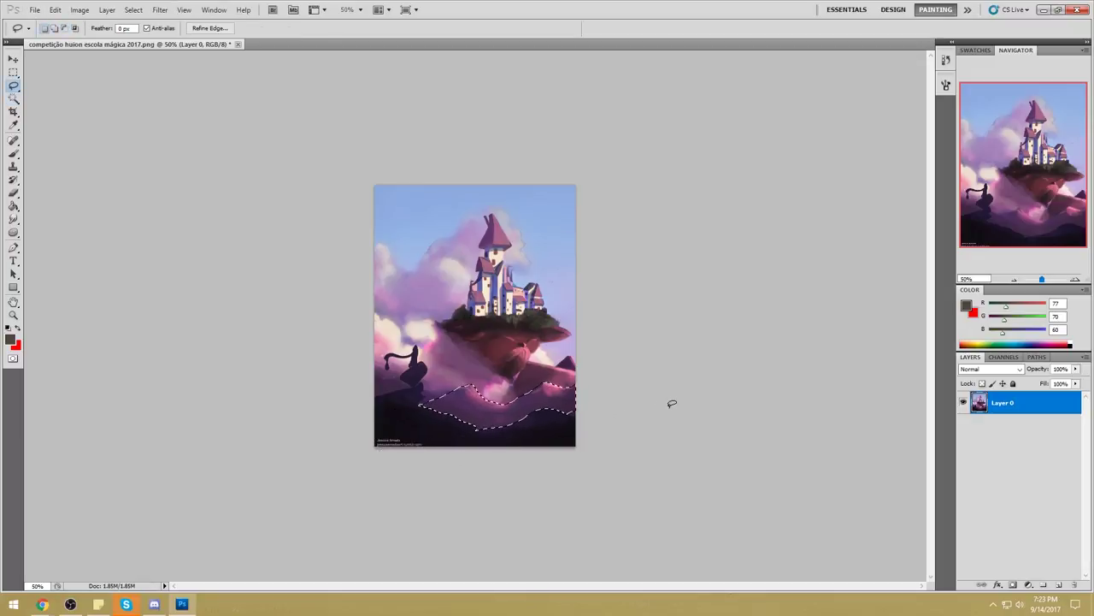
Darken the selected purple hills with a Hue/Saturation lightness of -17.
{"action": "key", "text": "ctrl+d"}
{"action": "key", "text": "ctrl+u"}
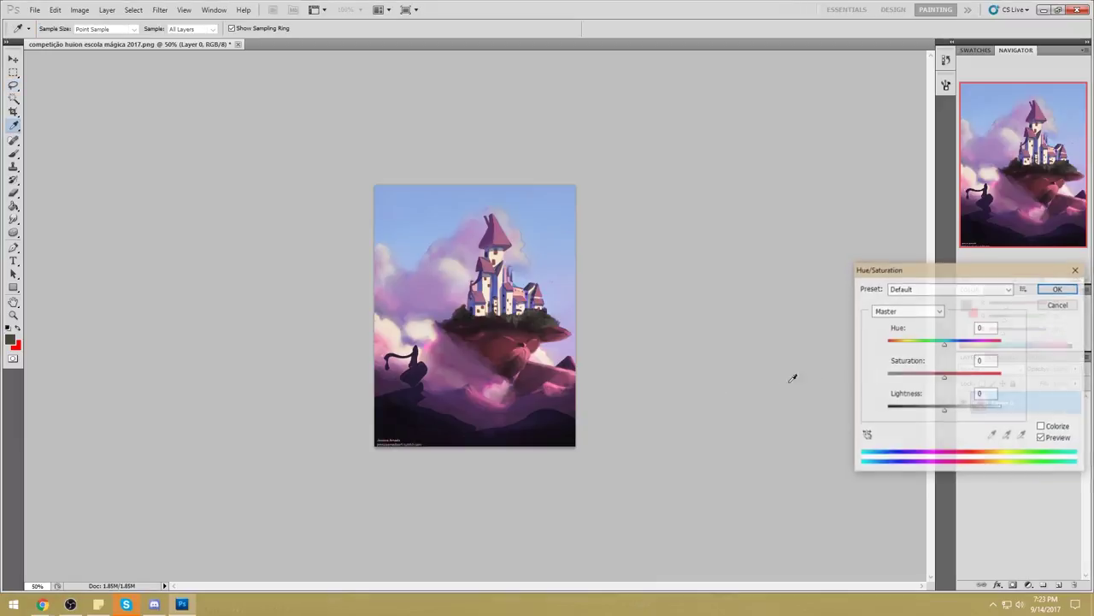
{"action": "left_click_drag", "start_coordinate": [943, 416], "coordinate": [934, 415]}
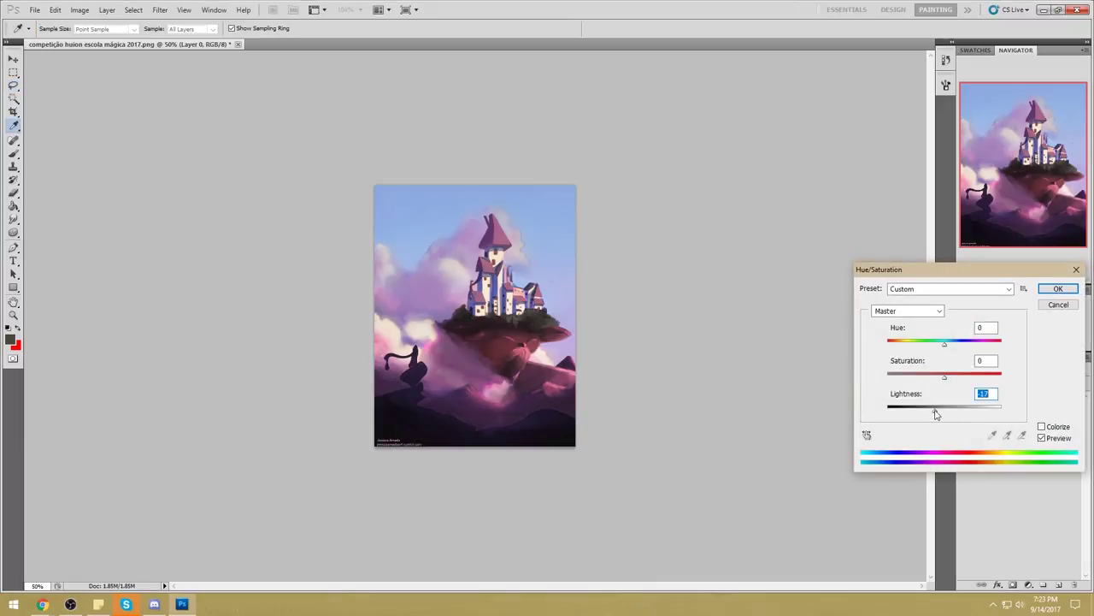
{"action": "left_click", "coordinate": [1059, 288]}
Invert the hill selection and prepare a 700 px brush with a cream color sampled from the clouds.
{"action": "right_click", "coordinate": [522, 374]}
{"action": "left_click", "coordinate": [583, 394]}
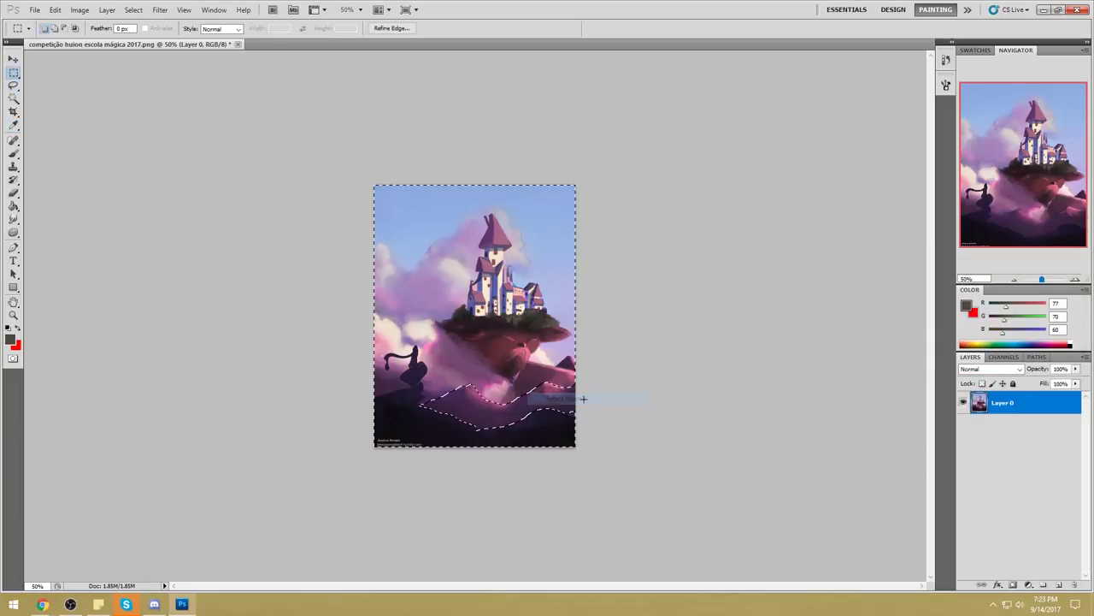
{"action": "key", "text": "b"}
{"action": "left_click", "coordinate": [557, 347], "text": "alt"}
{"action": "key", "text": "bracketright"}
{"action": "key", "text": "bracketright"}
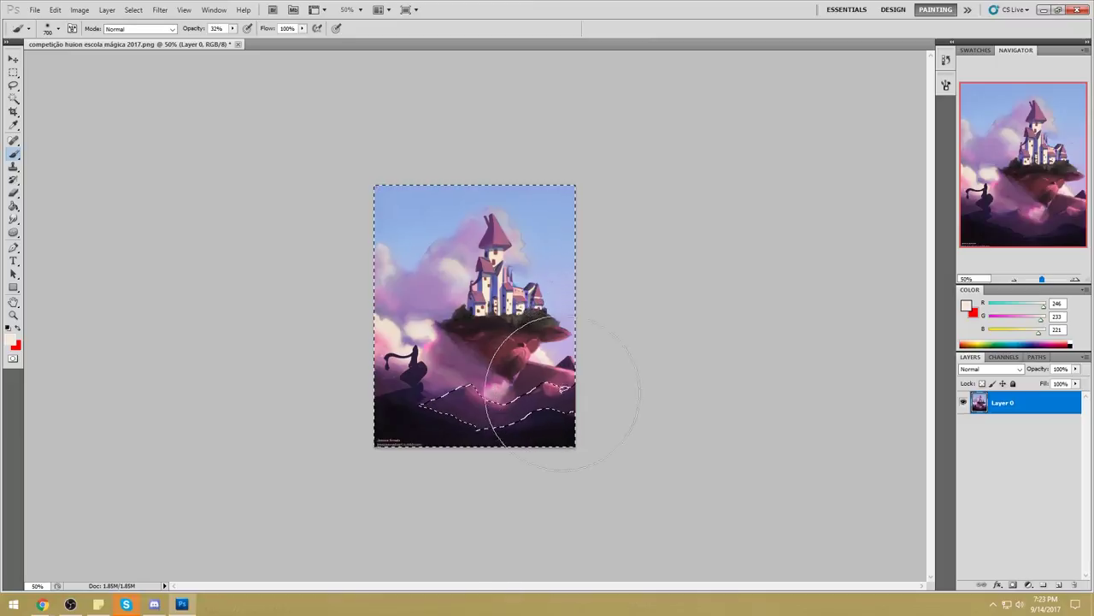
Subtract the foreground ridges and the dark figure from the selection, keeping only the area behind the hills.
{"action": "key", "text": "l"}
{"action": "mouse_move", "coordinate": [580, 396]}
{"action": "left_mouse_down"}
{"action": "mouse_move", "coordinate": [420, 405]}
{"action": "mouse_move", "coordinate": [577, 448]}
{"action": "left_mouse_up"}
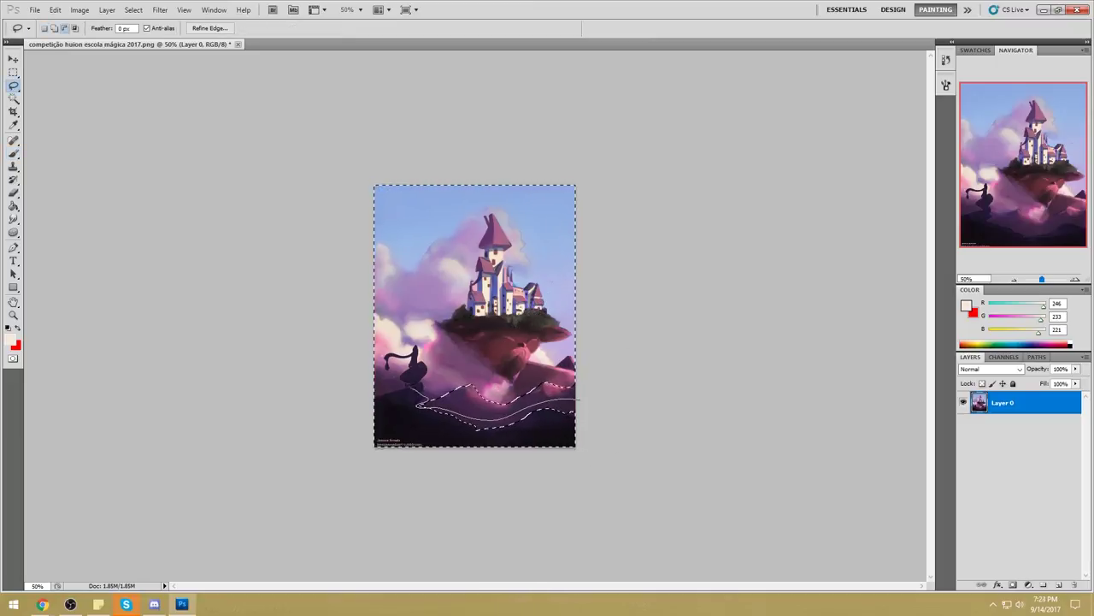
{"action": "left_click", "coordinate": [14, 99]}
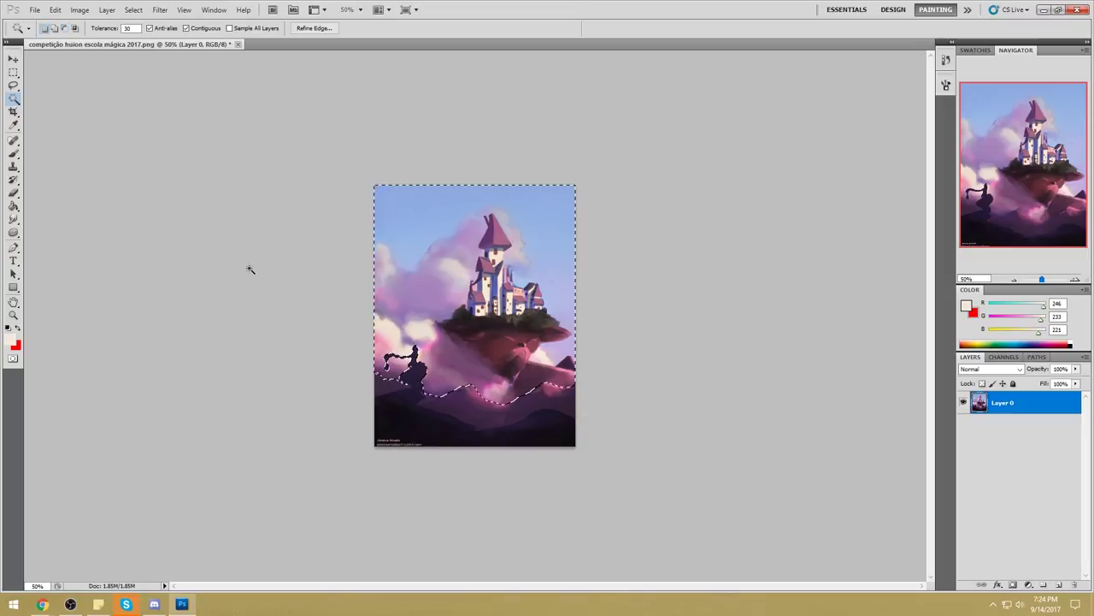
{"action": "left_click", "coordinate": [14, 86]}
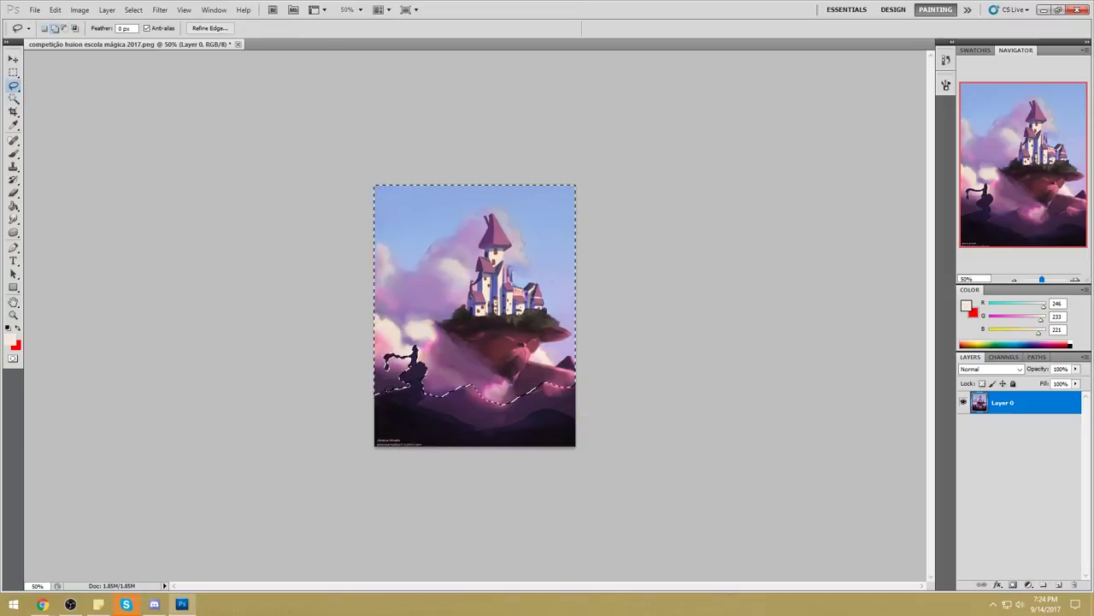
Paint soft haze in sampled pink behind the hills and under the floating island, undoing the excess stroke.
{"action": "key", "text": "ctrl+d"}
{"action": "key", "text": "b"}
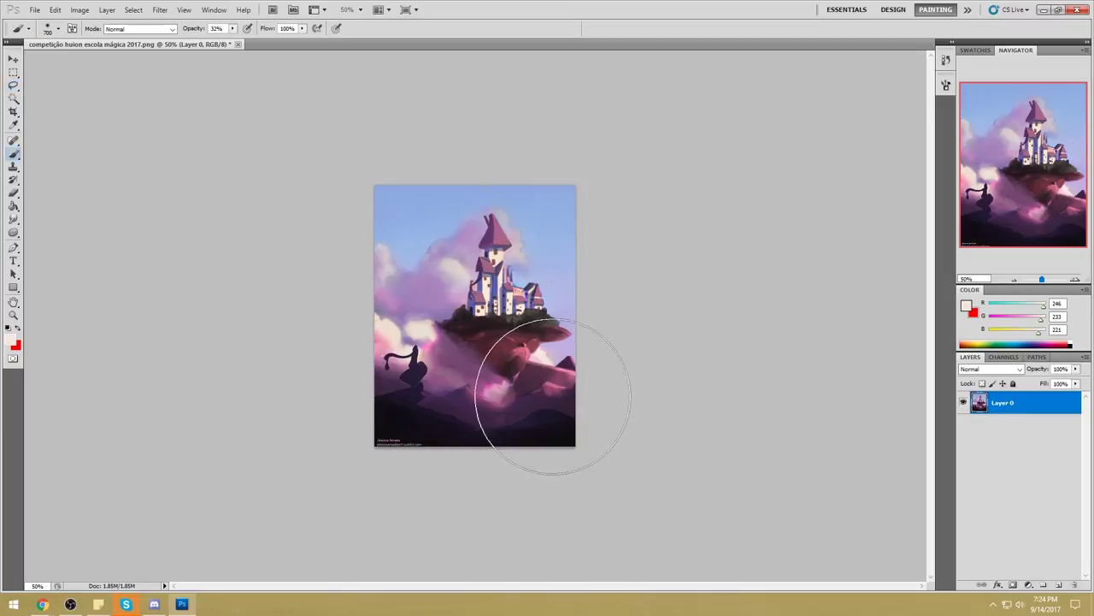
{"action": "left_click", "coordinate": [492, 392], "text": "alt"}
{"action": "mouse_move", "coordinate": [537, 399]}
{"action": "left_mouse_down"}
{"action": "mouse_move", "coordinate": [421, 397]}
{"action": "mouse_move", "coordinate": [475, 378]}
{"action": "mouse_move", "coordinate": [583, 371]}
{"action": "mouse_move", "coordinate": [509, 410]}
{"action": "mouse_move", "coordinate": [445, 402]}
{"action": "mouse_move", "coordinate": [568, 391]}
{"action": "mouse_move", "coordinate": [479, 410]}
{"action": "mouse_move", "coordinate": [402, 398]}
{"action": "mouse_move", "coordinate": [599, 381]}
{"action": "left_mouse_up"}
{"action": "key", "text": "ctrl+alt+z"}
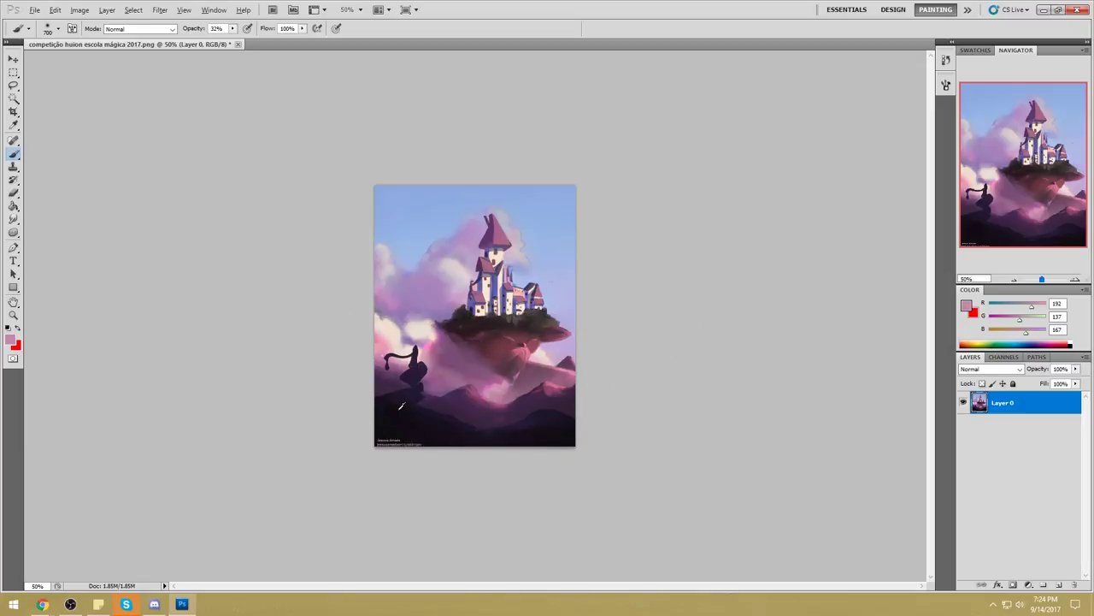
Brush pink haze along the hills beside the dark figure, adjust the lasso selection there, and clear it.
{"action": "left_click_drag", "start_coordinate": [441, 399], "coordinate": [353, 398]}
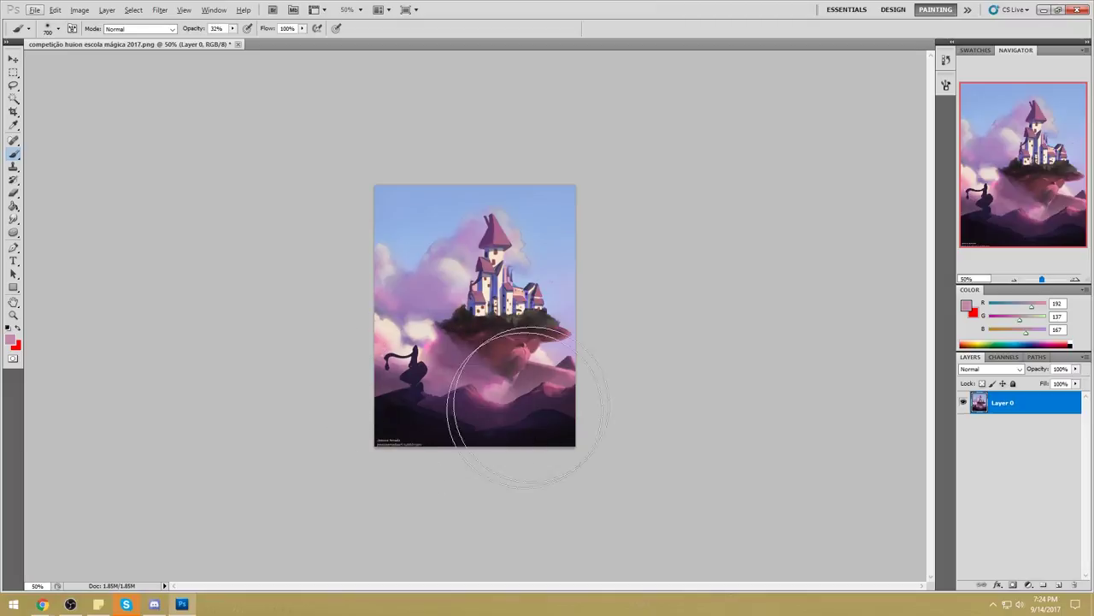
{"action": "key", "text": "l"}
{"action": "left_click", "coordinate": [446, 394]}
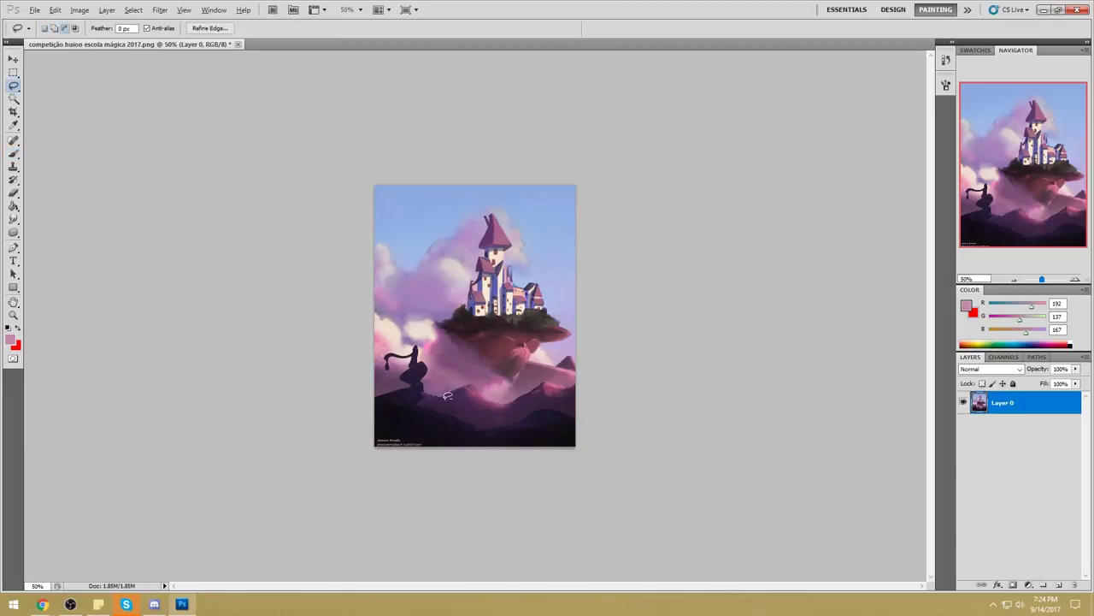
{"action": "left_click_drag", "start_coordinate": [441, 384], "coordinate": [370, 395]}
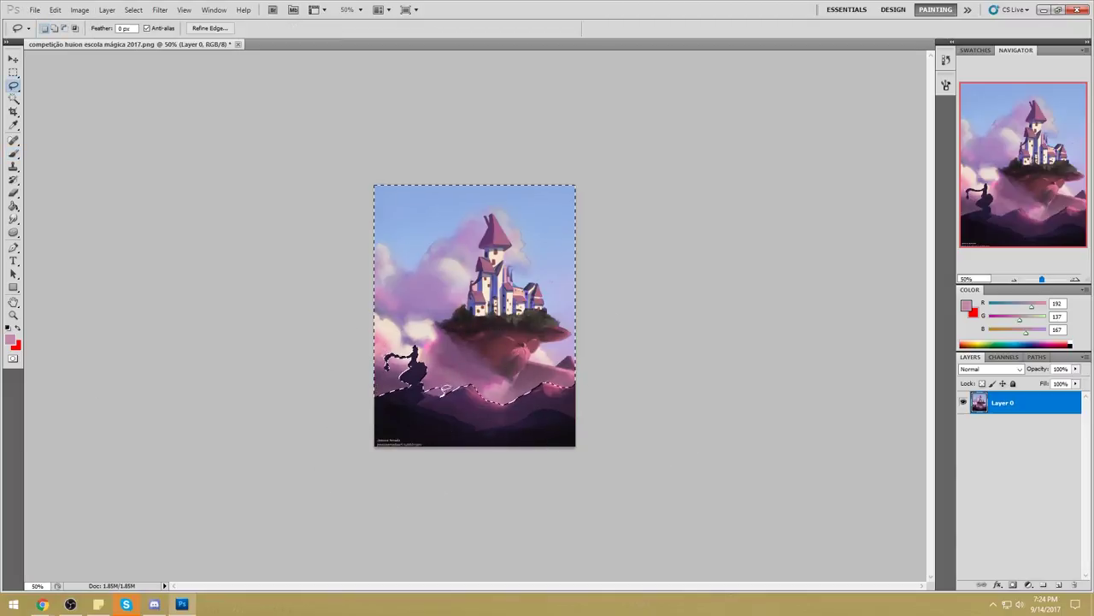
{"action": "key", "text": "ctrl+d"}
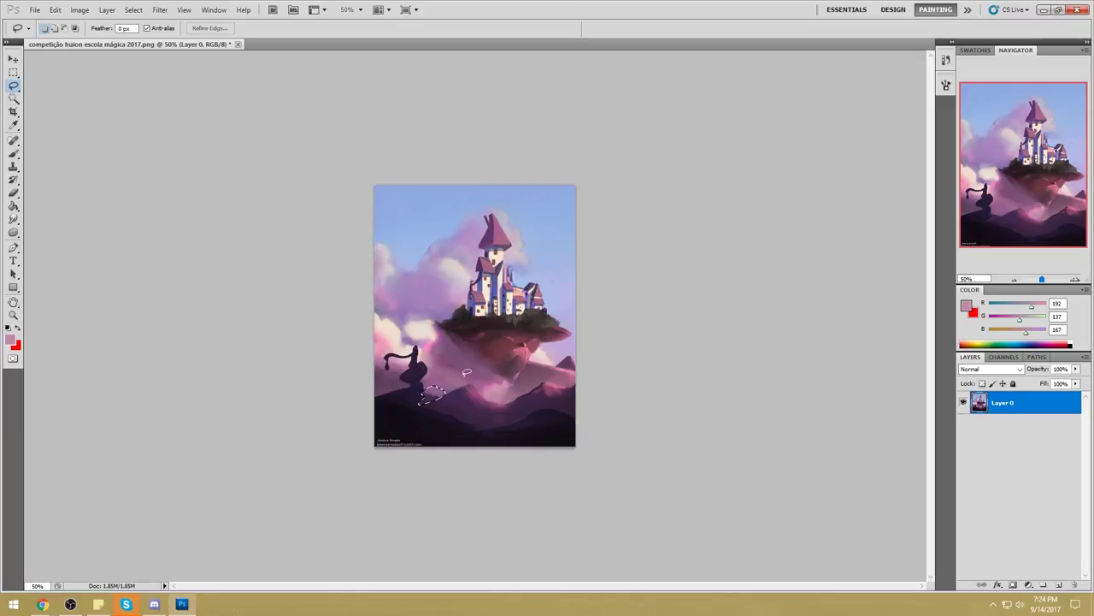
Work on the slope beside the figure, sampling its mid purple and the dark purple of the foreground hills as brush colors.
{"action": "key", "text": "ctrl+b"}
{"action": "left_click", "coordinate": [647, 182]}
{"action": "key", "text": "b"}
{"action": "left_click", "coordinate": [430, 393], "text": "alt"}
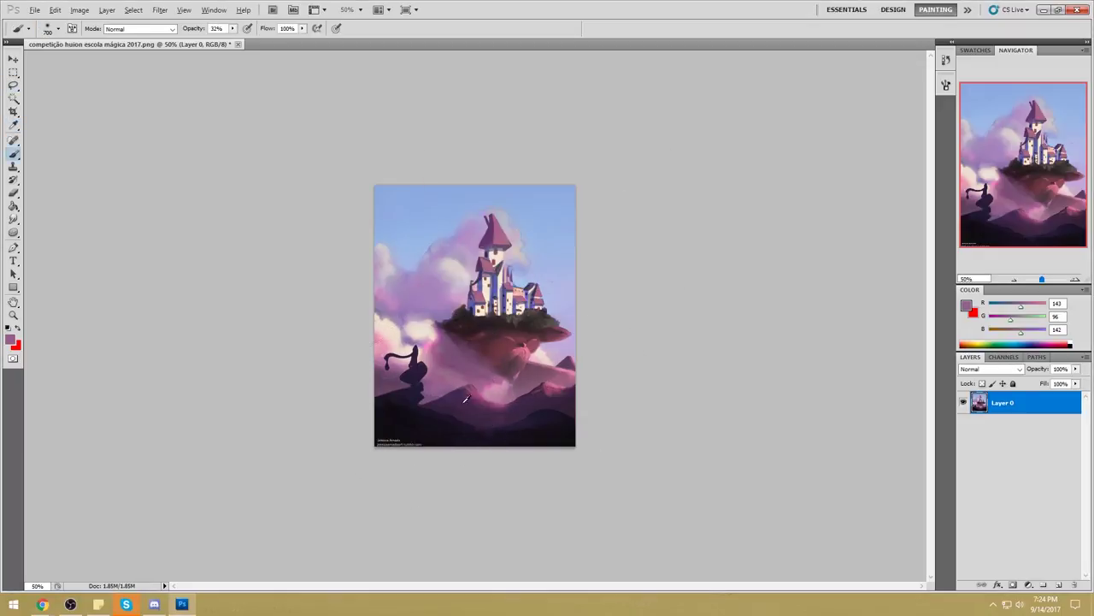
{"action": "left_click", "coordinate": [501, 432], "text": "alt"}
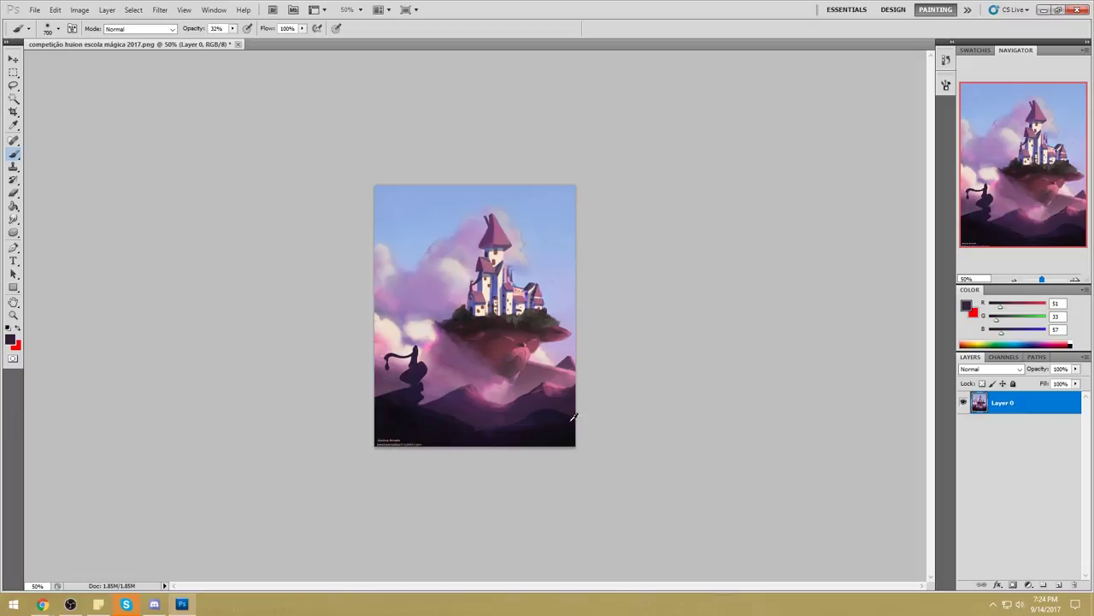
Lasso the hill peak below the floating island, copy it to a new layer, and reposition the copy over the foreground hills.
{"action": "key", "text": "l"}
{"action": "left_click", "coordinate": [489, 400]}
{"action": "left_click_drag", "start_coordinate": [460, 418], "coordinate": [440, 411]}
{"action": "key", "text": "ctrl+d"}
{"action": "mouse_move", "coordinate": [422, 402]}
{"action": "left_mouse_down"}
{"action": "mouse_move", "coordinate": [452, 410]}
{"action": "mouse_move", "coordinate": [500, 398]}
{"action": "mouse_move", "coordinate": [460, 363]}
{"action": "left_mouse_up"}
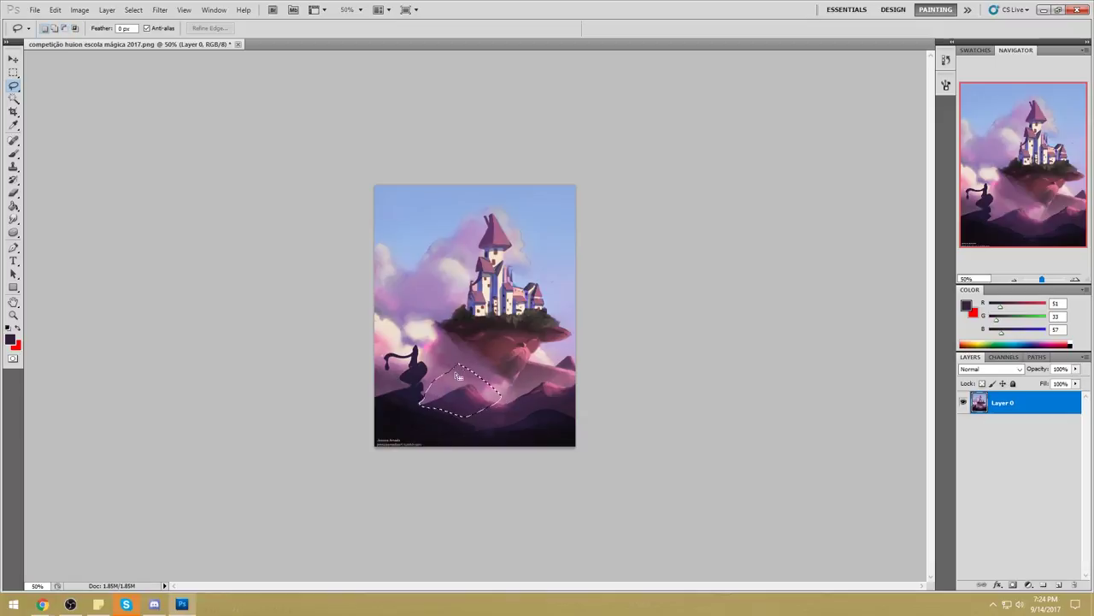
{"action": "mouse_move", "coordinate": [497, 397]}
{"action": "left_mouse_down"}
{"action": "mouse_move", "coordinate": [464, 421]}
{"action": "mouse_move", "coordinate": [422, 405]}
{"action": "mouse_move", "coordinate": [491, 391]}
{"action": "left_mouse_up"}
{"action": "key", "text": "b"}
{"action": "key", "text": "v"}
{"action": "key", "text": "ctrl+j"}
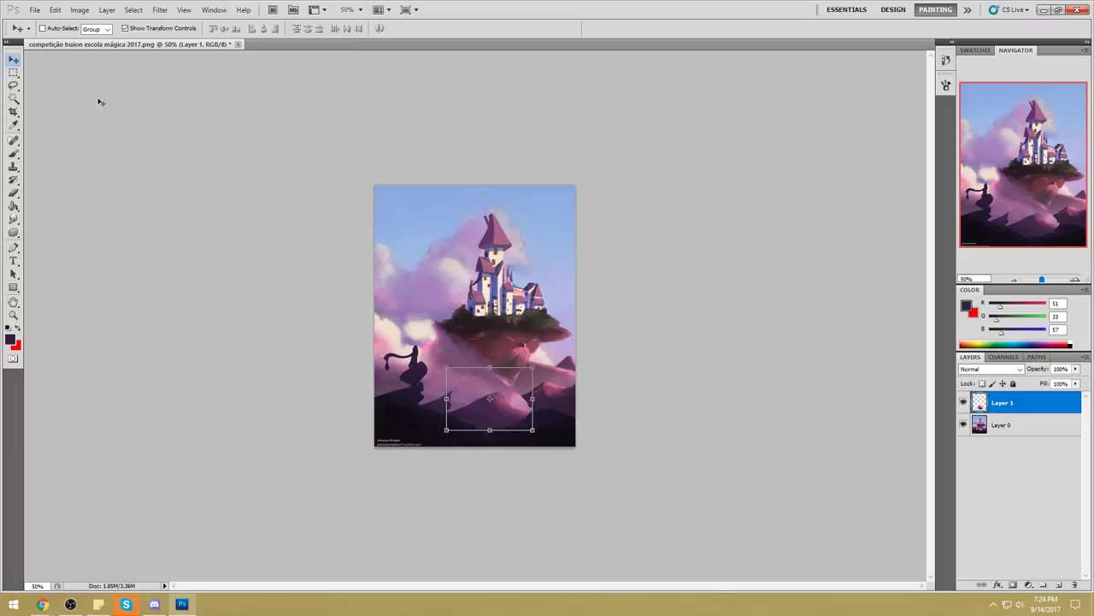
Select the area around the copied ridge, hide the selection edges, and blend it using a purple sampled from the haze.
{"action": "left_click", "coordinate": [14, 99]}
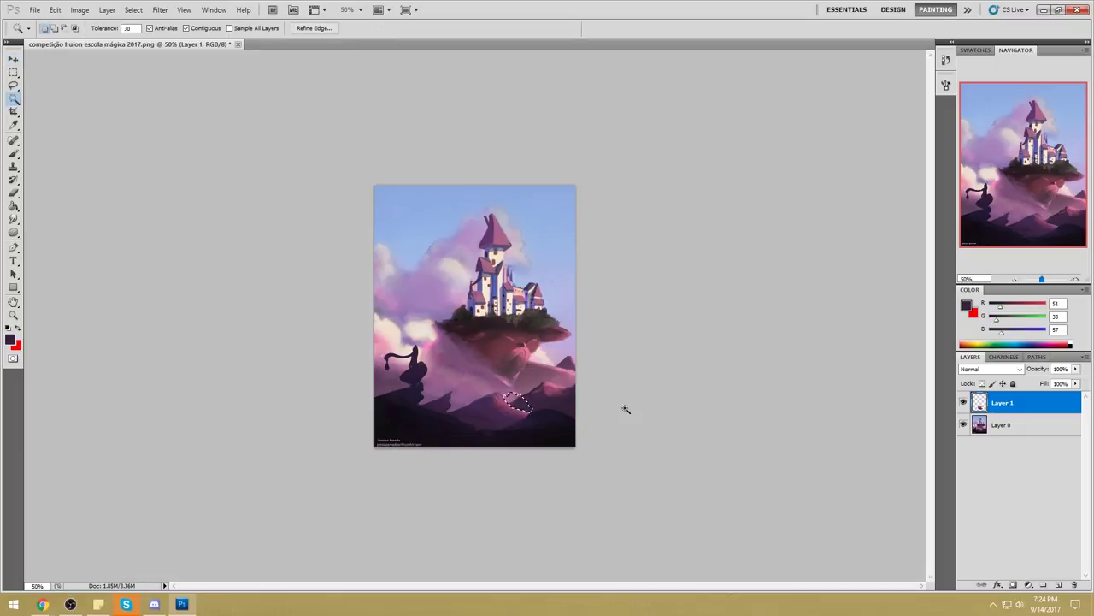
{"action": "key", "text": "l"}
{"action": "left_click", "coordinate": [455, 405]}
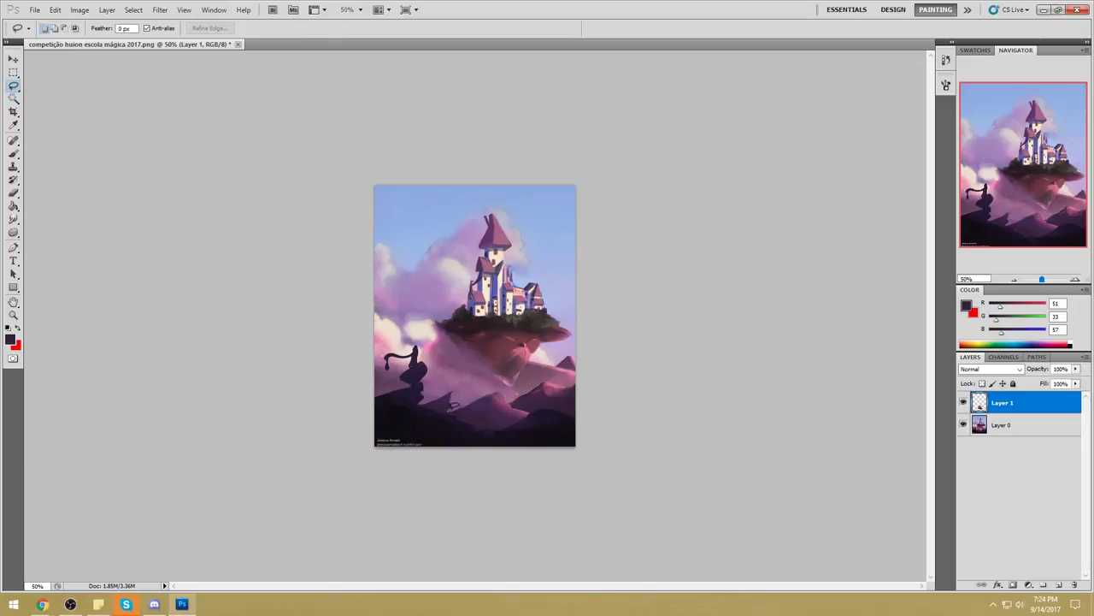
{"action": "mouse_move", "coordinate": [419, 405]}
{"action": "left_mouse_down"}
{"action": "mouse_move", "coordinate": [448, 410]}
{"action": "mouse_move", "coordinate": [450, 389]}
{"action": "mouse_move", "coordinate": [468, 398]}
{"action": "mouse_move", "coordinate": [436, 403]}
{"action": "left_mouse_up"}
{"action": "key", "text": "ctrl+h"}
{"action": "key", "text": "b"}
{"action": "left_click", "coordinate": [467, 390], "text": "alt"}
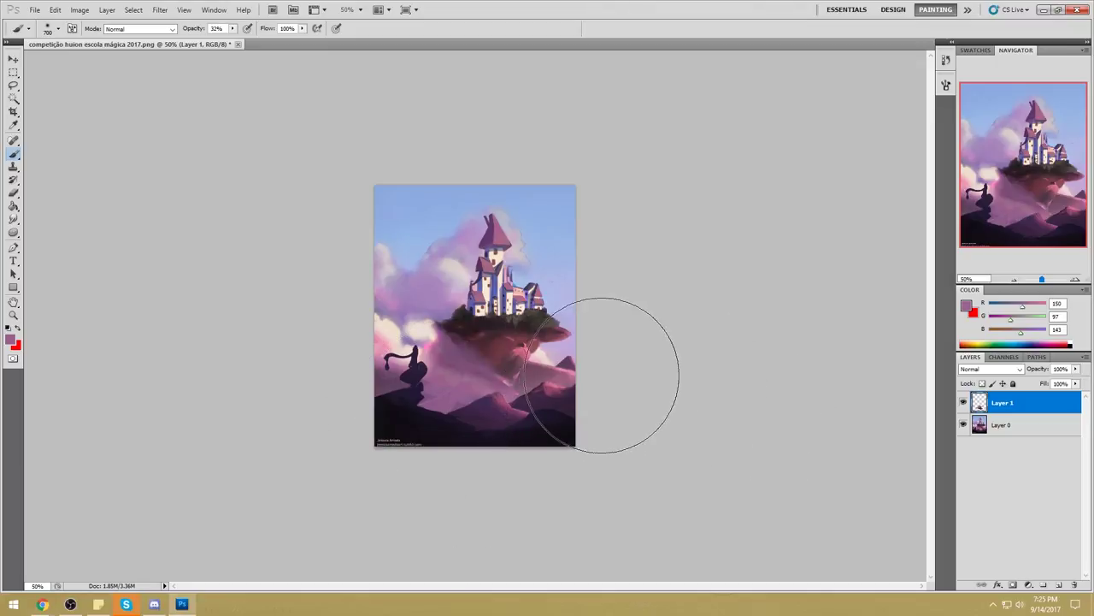
Lasso the area around the right-hand hills and brush haze over it in a purple sampled beside the ridge.
{"action": "key", "text": "l"}
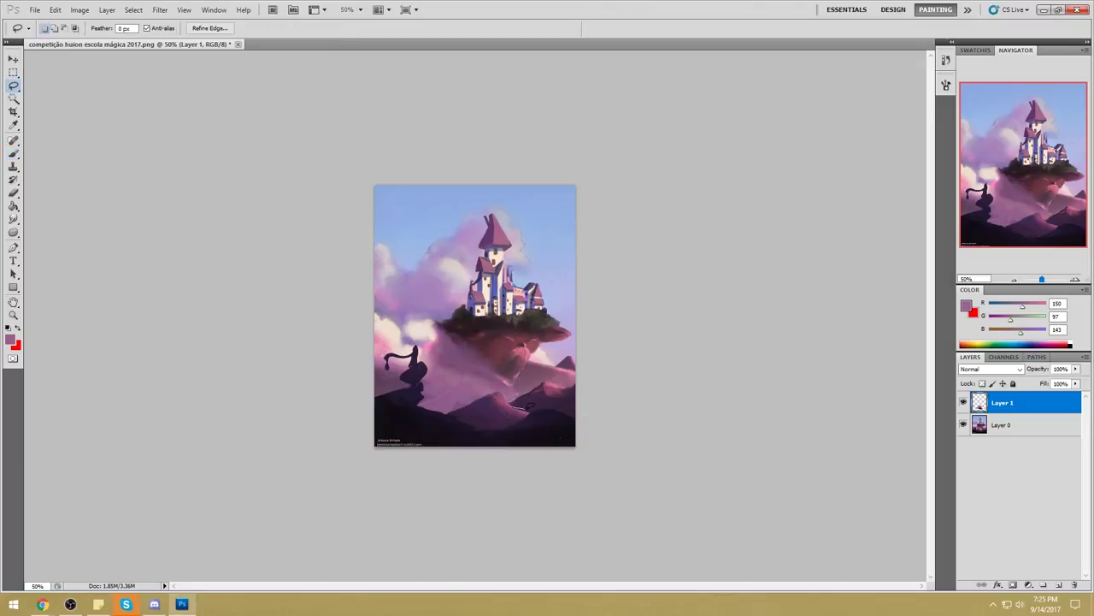
{"action": "left_click_drag", "start_coordinate": [549, 410], "coordinate": [590, 413]}
{"action": "left_click_drag", "start_coordinate": [542, 373], "coordinate": [511, 400]}
{"action": "key", "text": "b"}
{"action": "left_click", "coordinate": [470, 391], "text": "alt"}
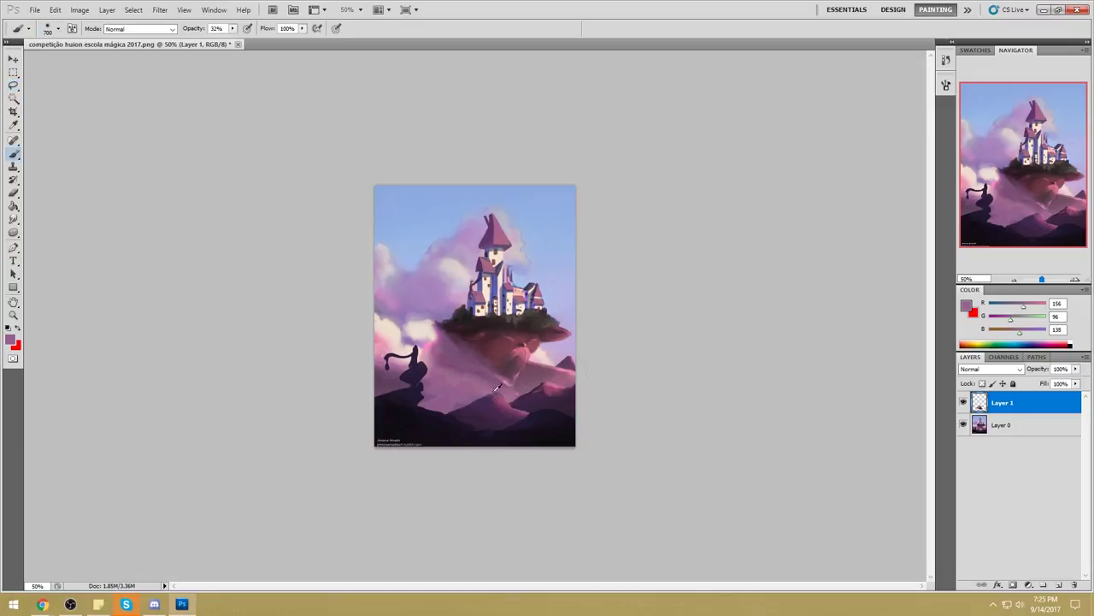
{"action": "left_click_drag", "start_coordinate": [517, 406], "coordinate": [577, 403]}
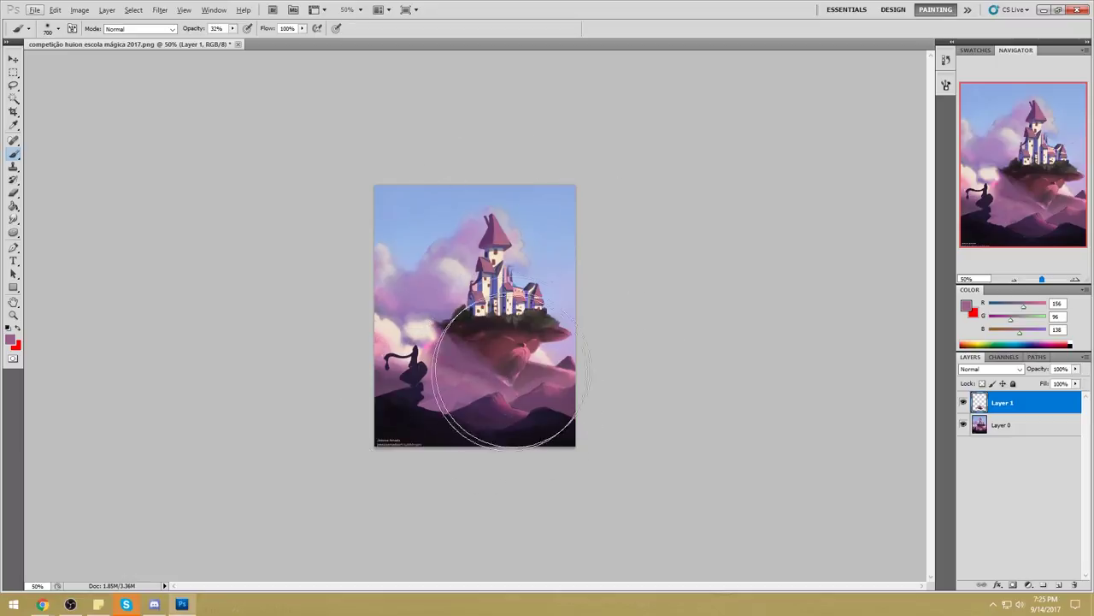
Deselect and brush a soft haze over the castle and floating island in a pale blue sampled from the sky.
{"action": "left_click", "coordinate": [562, 286], "text": "alt"}
{"action": "key", "text": "m"}
{"action": "right_click", "coordinate": [530, 280]}
{"action": "left_click", "coordinate": [551, 288]}
{"action": "key", "text": "b"}
{"action": "left_click", "coordinate": [550, 284], "text": "alt"}
{"action": "left_click_drag", "start_coordinate": [510, 306], "coordinate": [501, 230]}
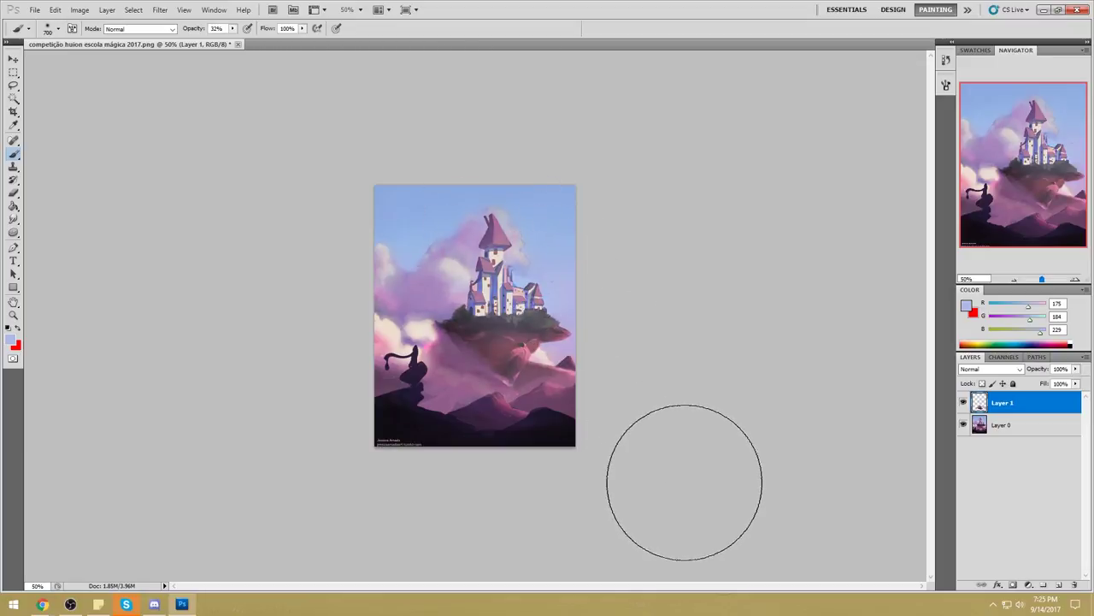
Lasso the outlines of a caped, long-eared figure and its smaller companion shapes in front of the hills.
{"action": "key", "text": "l"}
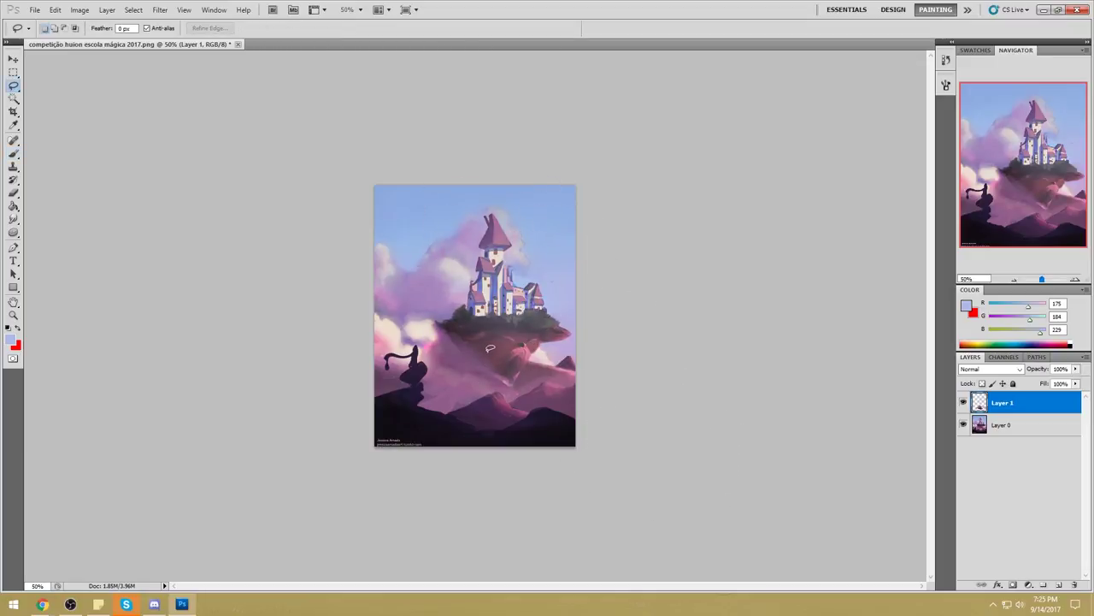
{"action": "left_click_drag", "start_coordinate": [488, 346], "coordinate": [482, 362]}
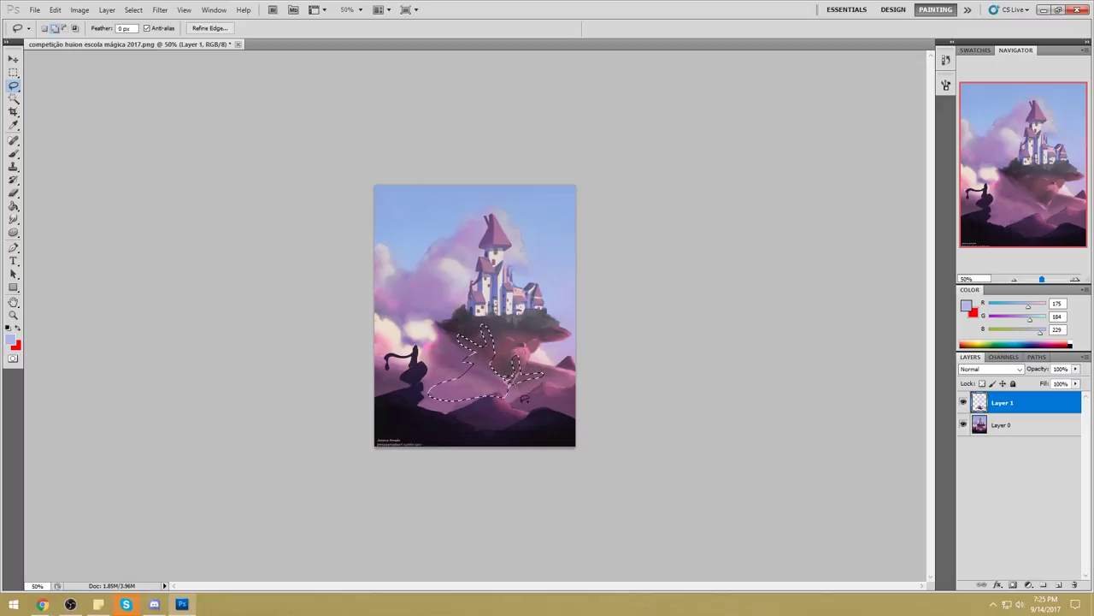
{"action": "left_click_drag", "start_coordinate": [515, 381], "coordinate": [532, 419]}
{"action": "left_click_drag", "start_coordinate": [503, 421], "coordinate": [504, 431]}
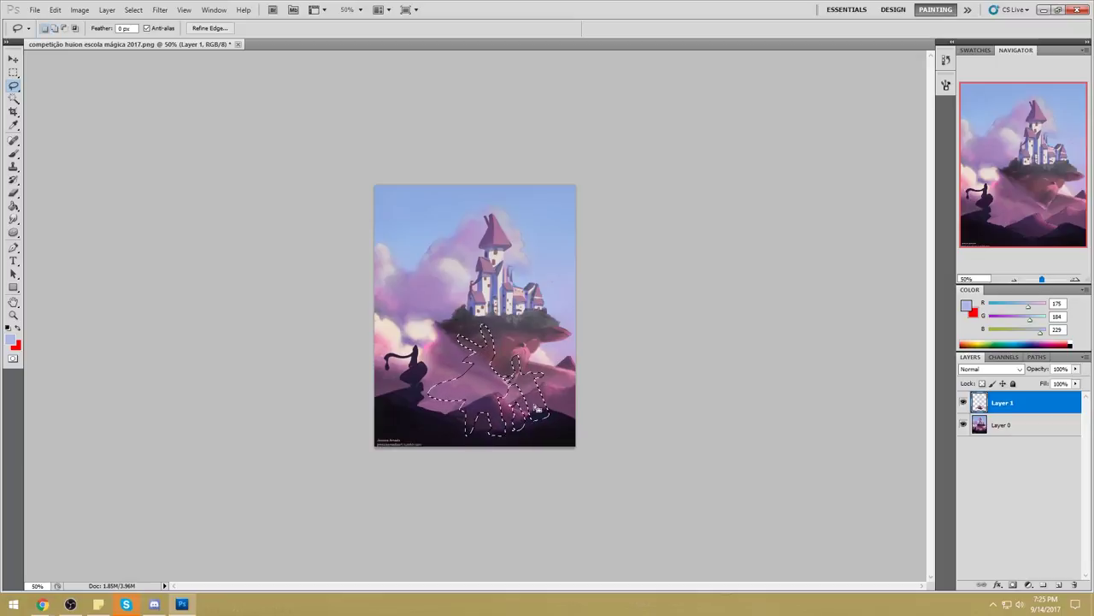
Add a new layer and fill the figure selection with a near-black color sampled from the foreground.
{"action": "left_click", "coordinate": [1058, 586]}
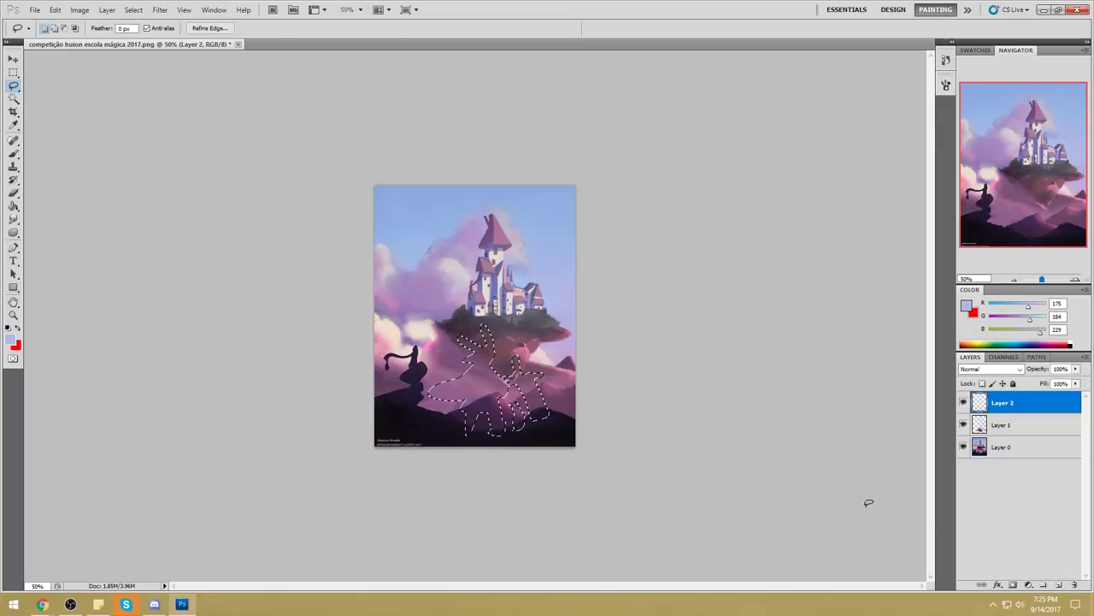
{"action": "key", "text": "g"}
{"action": "left_click", "coordinate": [537, 423], "text": "alt"}
{"action": "left_click", "coordinate": [508, 381]}
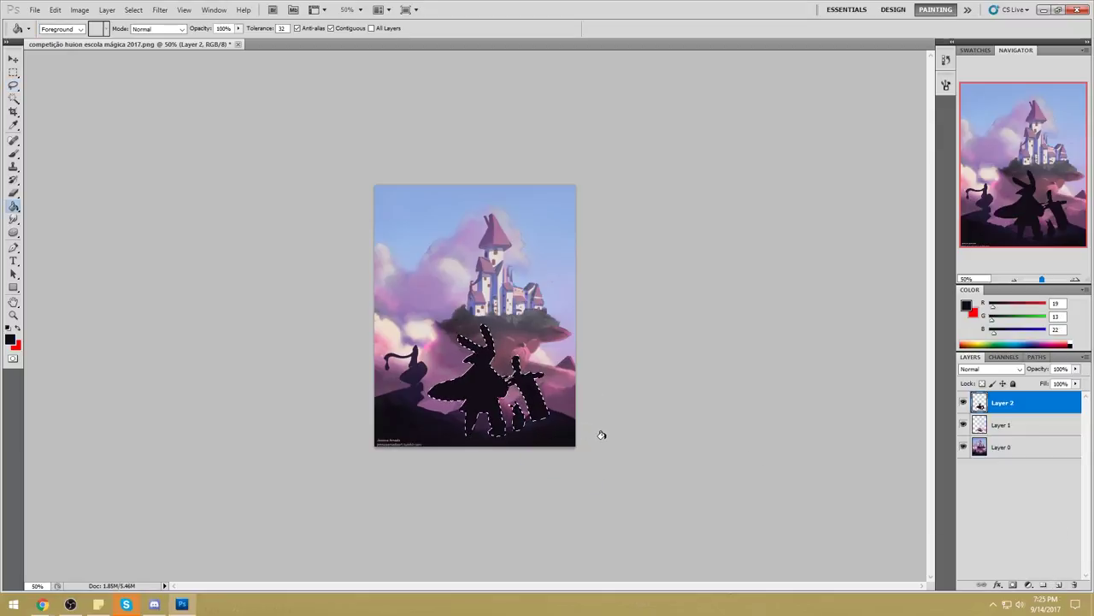
Adjust the silhouettes with Hue/Saturation, deselect, and try a reduced fill of 84% before restoring the layer fill to 100%.
{"action": "key", "text": "ctrl+u"}
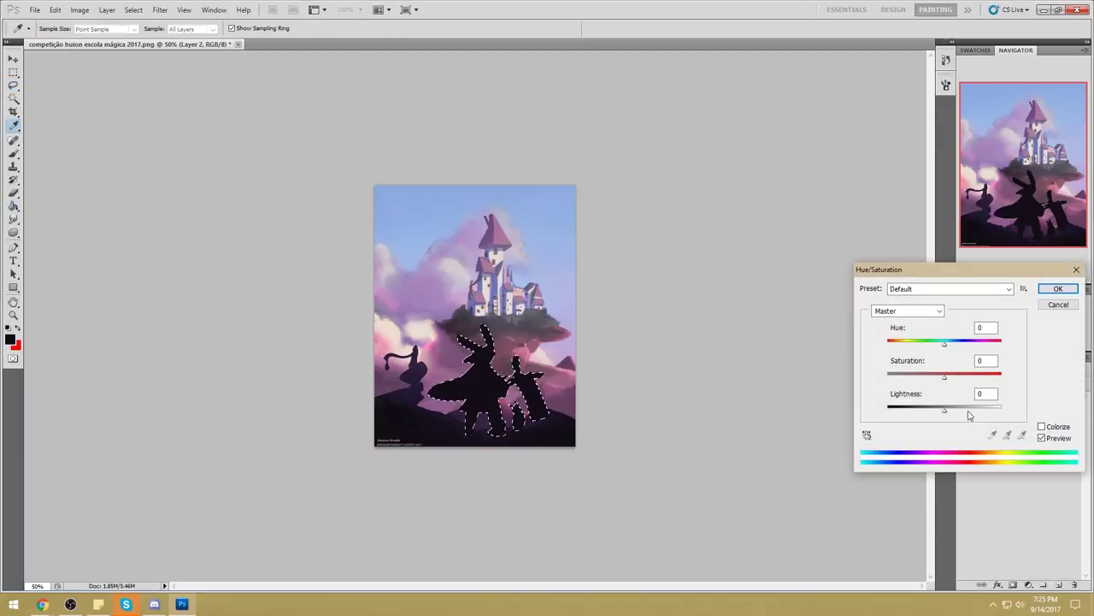
{"action": "mouse_move", "coordinate": [945, 346]}
{"action": "left_mouse_down"}
{"action": "mouse_move", "coordinate": [1011, 379]}
{"action": "mouse_move", "coordinate": [977, 349]}
{"action": "mouse_move", "coordinate": [944, 349]}
{"action": "left_mouse_up"}
{"action": "left_click", "coordinate": [981, 345]}
{"action": "left_click", "coordinate": [1061, 291]}
{"action": "key", "text": "m"}
{"action": "key", "text": "ctrl+d"}
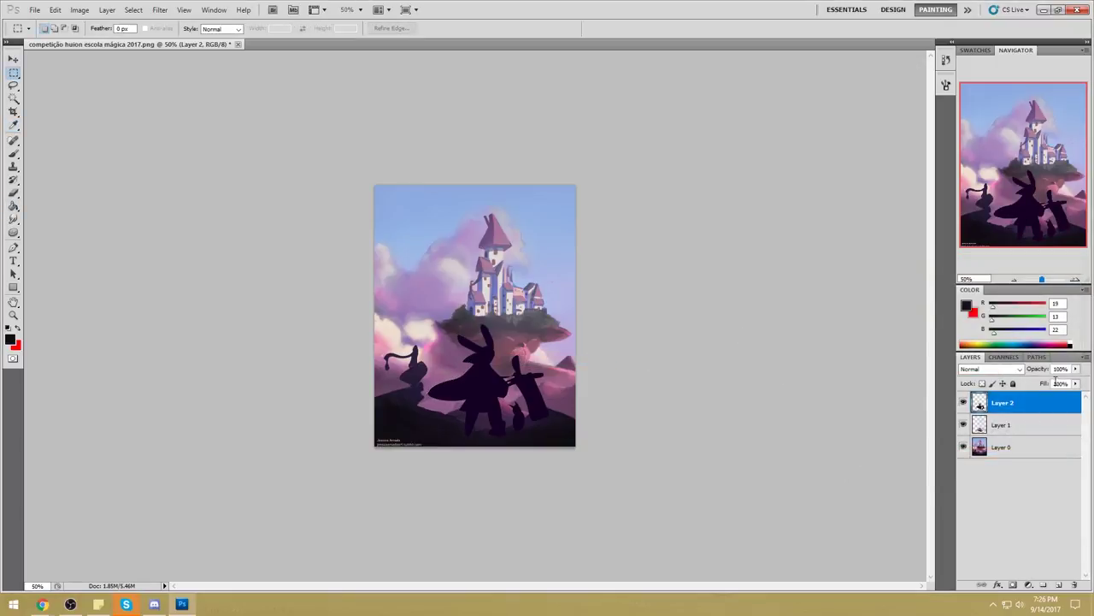
{"action": "mouse_move", "coordinate": [1075, 384]}
{"action": "left_mouse_down"}
{"action": "mouse_move", "coordinate": [1071, 399]}
{"action": "mouse_move", "coordinate": [1087, 399]}
{"action": "mouse_move", "coordinate": [1071, 401]}
{"action": "left_mouse_up"}
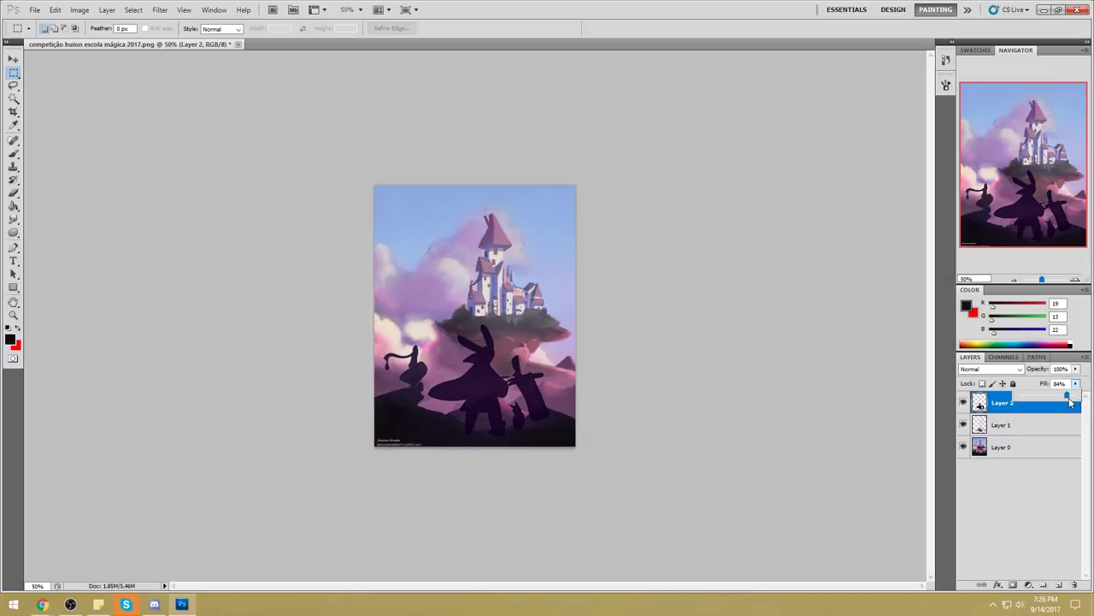
{"action": "left_click_drag", "start_coordinate": [1072, 402], "coordinate": [1081, 402]}
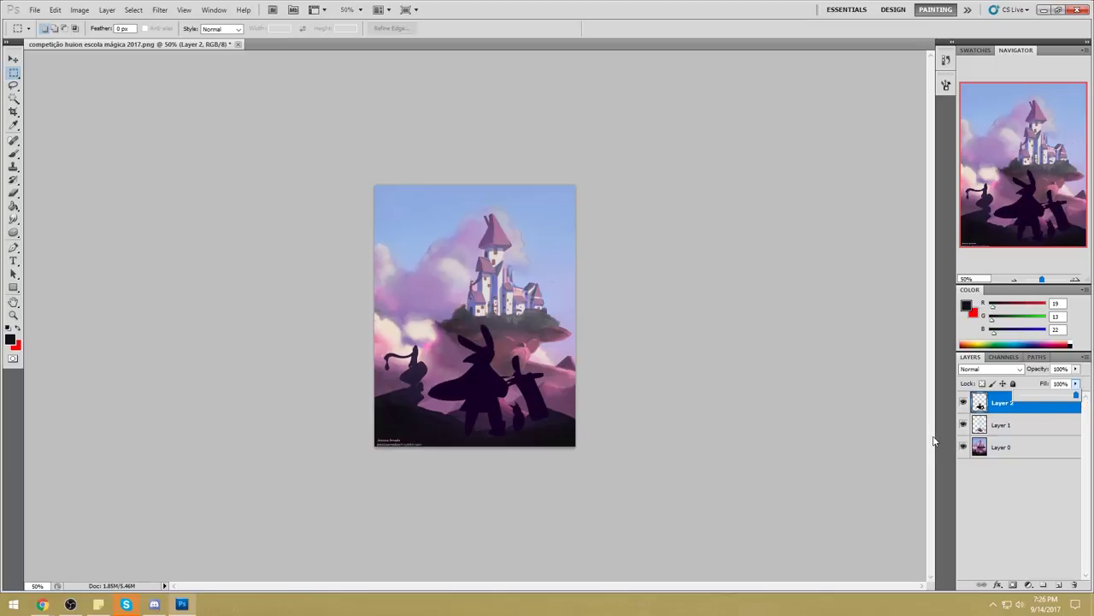
Hide the silhouette layer and revert the history to the haze stroke made before the figures were outlined.
{"action": "left_click", "coordinate": [964, 404]}
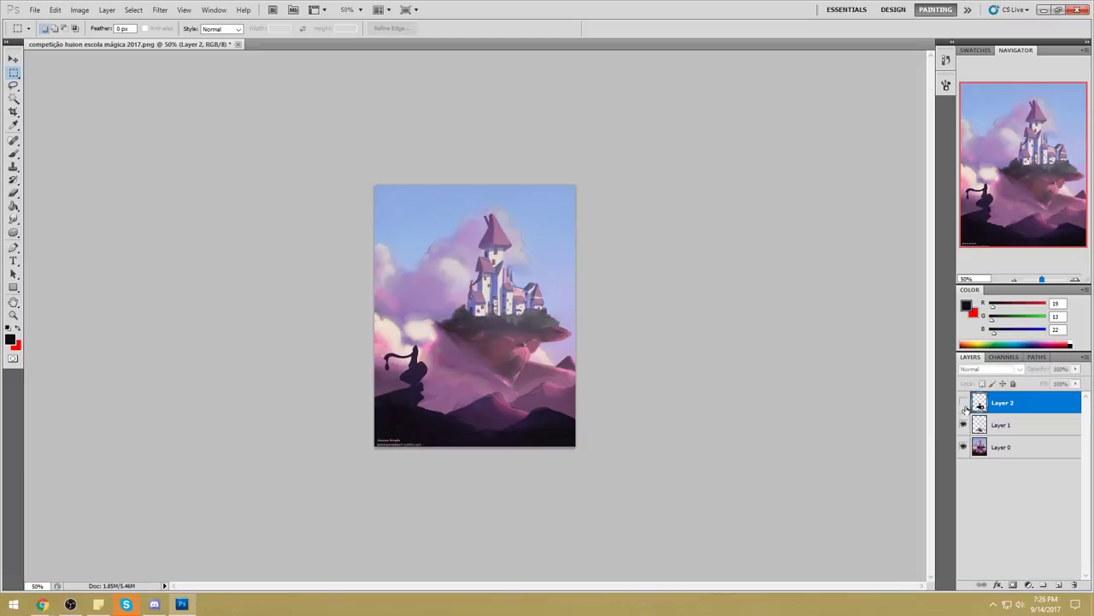
{"action": "left_click", "coordinate": [945, 59]}
{"action": "left_click", "coordinate": [855, 441]}
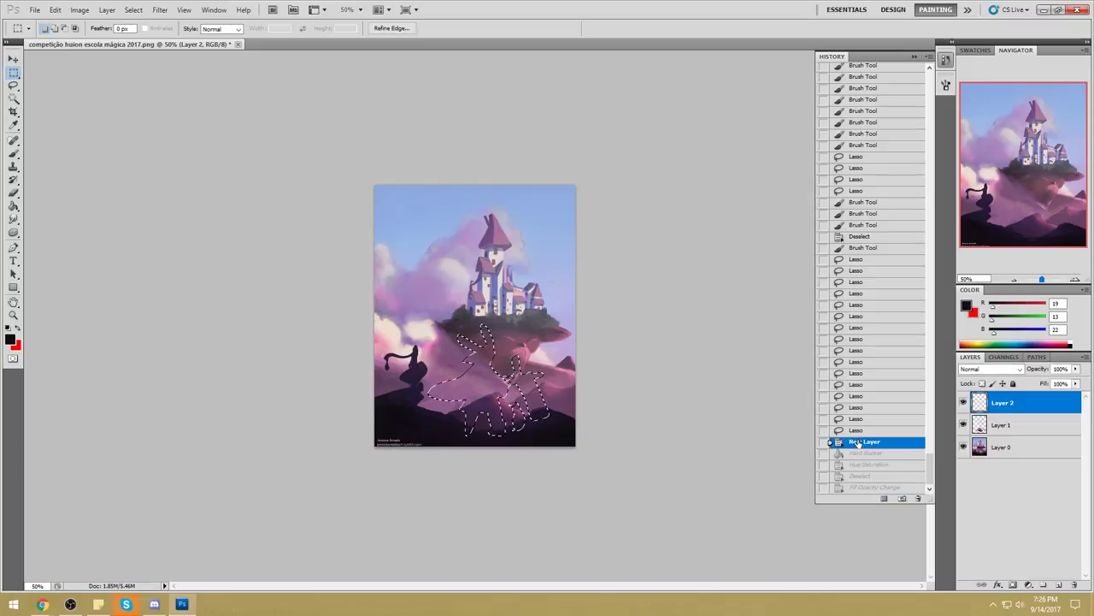
{"action": "left_click", "coordinate": [855, 430]}
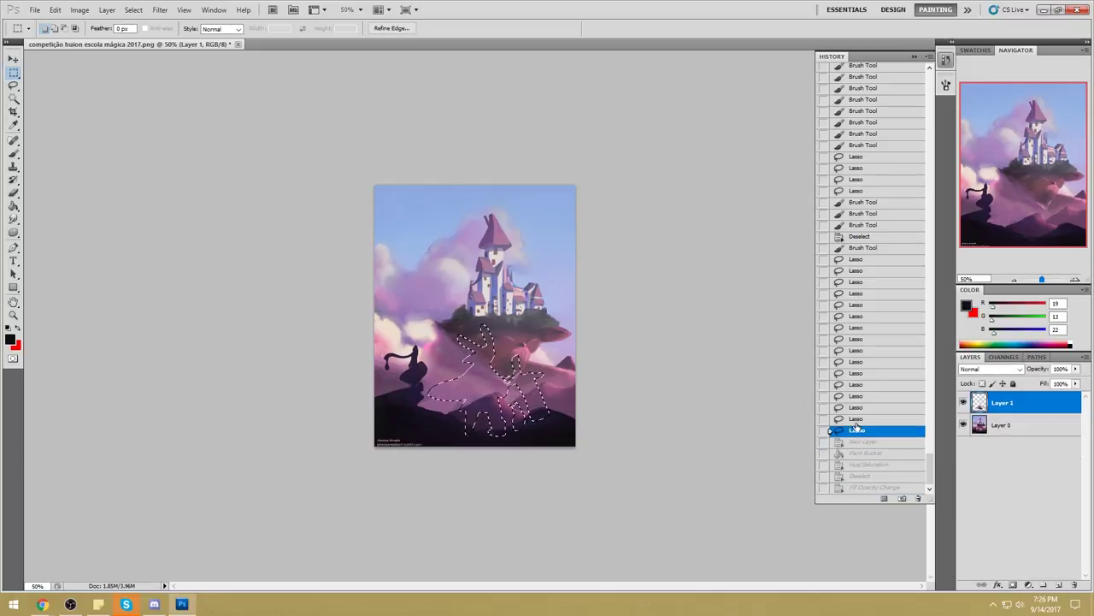
{"action": "left_click", "coordinate": [864, 248]}
{"action": "left_click", "coordinate": [865, 237]}
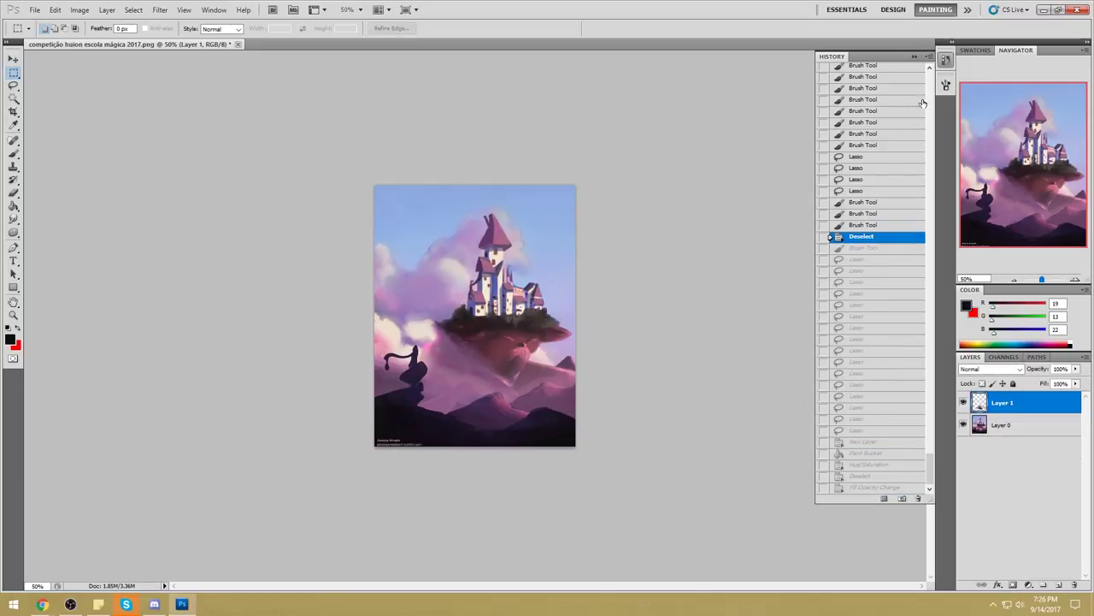
{"action": "left_click", "coordinate": [868, 248]}
{"action": "left_click", "coordinate": [914, 56]}
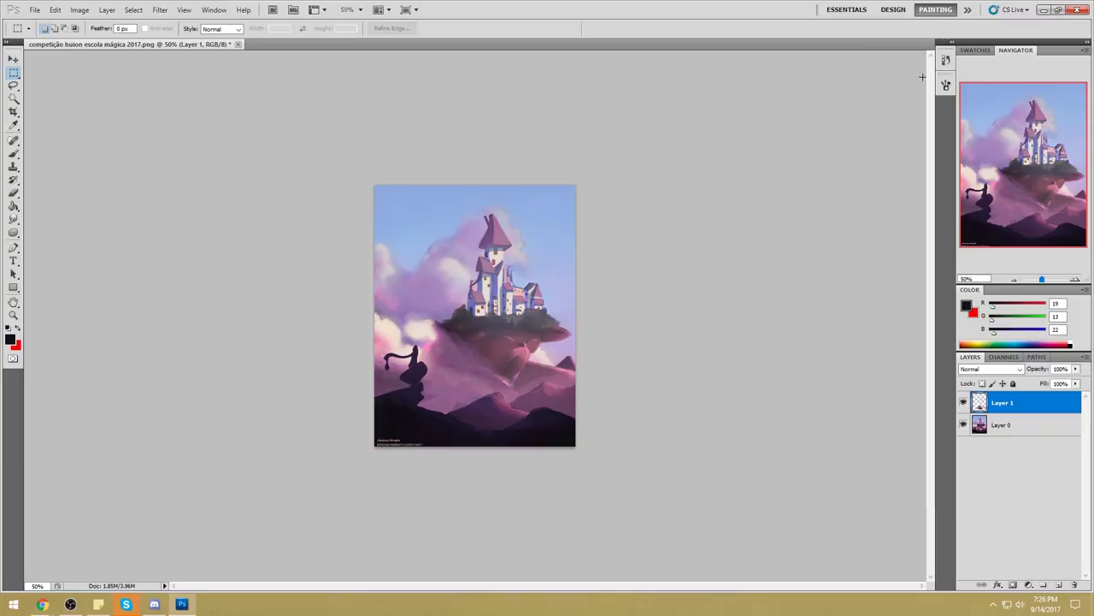
Toggle the added hill layer's visibility to compare the result and merge it down into Layer 0.
{"action": "left_click", "coordinate": [964, 403]}
{"action": "left_click", "coordinate": [964, 403]}
{"action": "left_click", "coordinate": [964, 402]}
{"action": "left_click", "coordinate": [965, 403]}
{"action": "right_click", "coordinate": [1052, 403]}
{"action": "left_click", "coordinate": [1045, 392]}
Raise the saturation of the whole painting to +32 with Hue/Saturation.
{"action": "key", "text": "ctrl+u"}
{"action": "left_click_drag", "start_coordinate": [944, 376], "coordinate": [964, 380]}
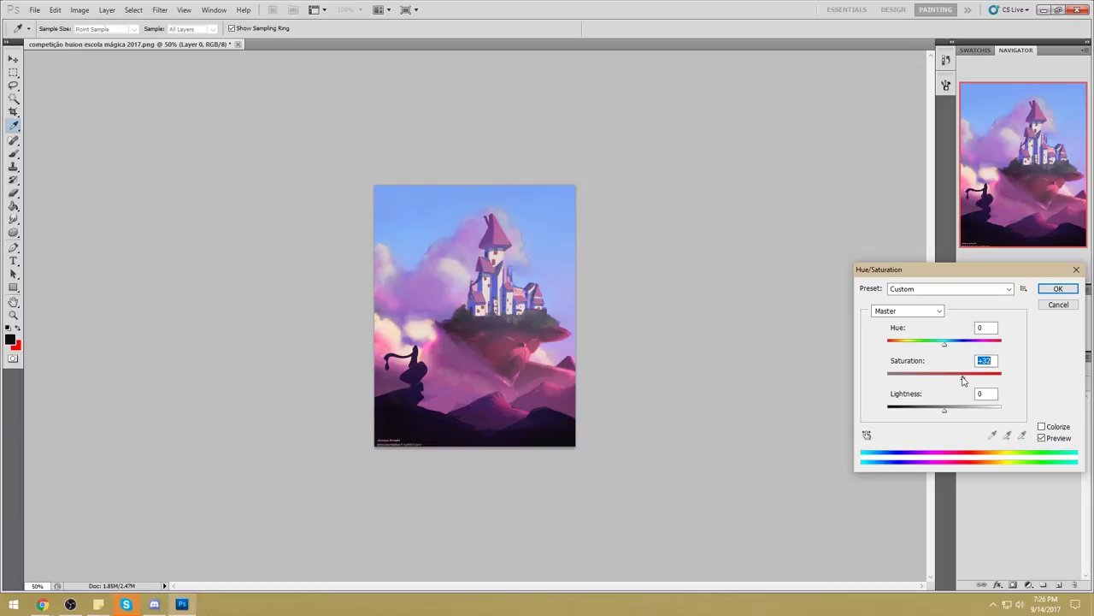
{"action": "left_click", "coordinate": [1058, 288]}
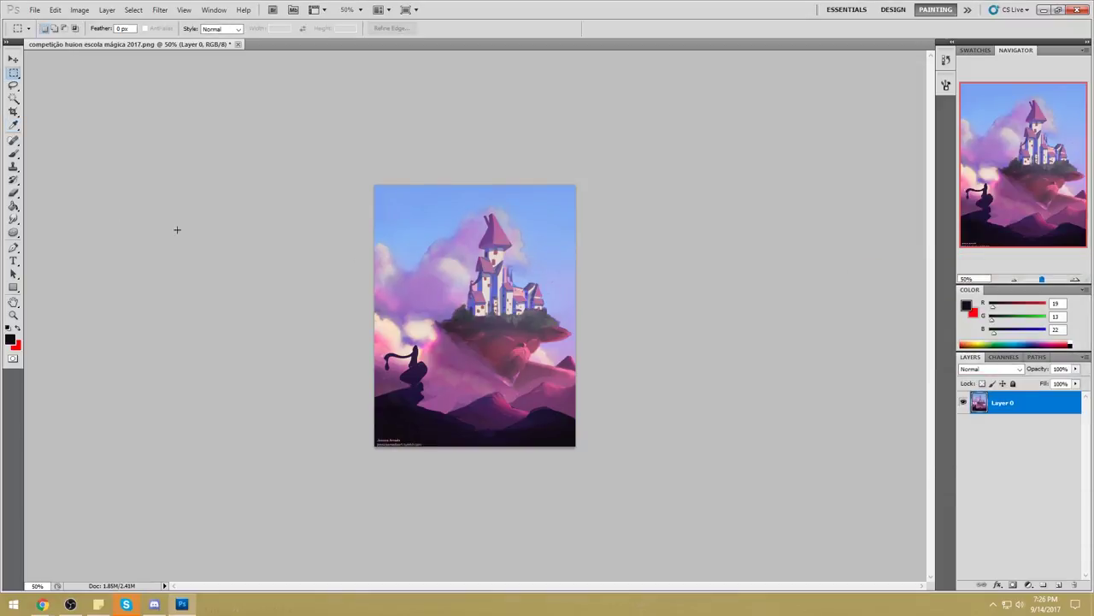
Set the Sponge tool to Desaturate with a 400 px brush and mute the colors around the right-hand hills and left-hand clouds.
{"action": "left_click_drag", "start_coordinate": [14, 233], "coordinate": [72, 249]}
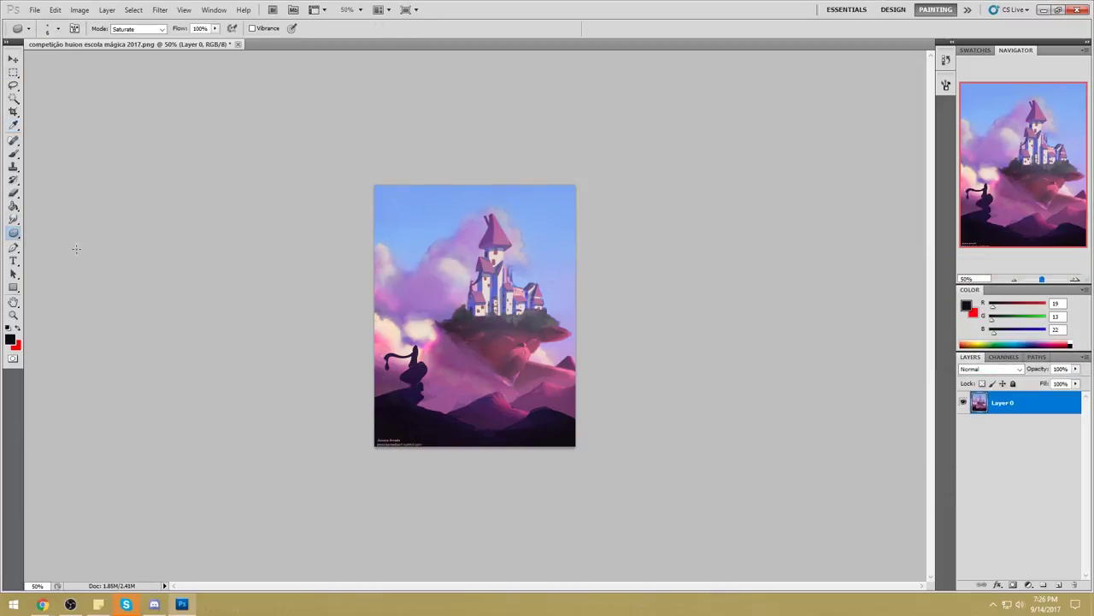
{"action": "left_click", "coordinate": [137, 28]}
{"action": "left_click", "coordinate": [128, 40]}
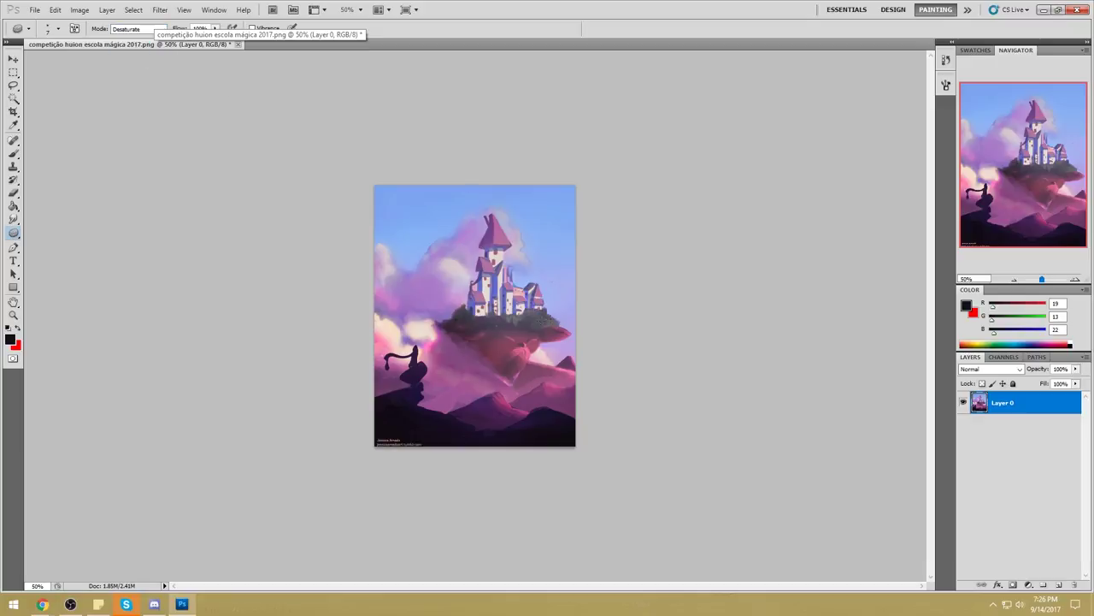
{"action": "key", "text": "bracketright"}
{"action": "key", "text": "bracketright"}
{"action": "key", "text": "bracketright"}
{"action": "key", "text": "bracketright"}
{"action": "key", "text": "bracketright"}
{"action": "key", "text": "bracketright"}
{"action": "key", "text": "bracketright"}
{"action": "key", "text": "bracketright"}
{"action": "key", "text": "bracketright"}
{"action": "key", "text": "bracketright"}
{"action": "key", "text": "bracketright"}
{"action": "key", "text": "bracketright"}
{"action": "key", "text": "bracketright"}
{"action": "key", "text": "bracketright"}
{"action": "key", "text": "bracketright"}
{"action": "key", "text": "bracketright"}
{"action": "key", "text": "bracketright"}
{"action": "key", "text": "bracketright"}
{"action": "key", "text": "bracketright"}
{"action": "key", "text": "bracketright"}
{"action": "key", "text": "bracketleft"}
{"action": "key", "text": "bracketleft"}
{"action": "key", "text": "bracketleft"}
{"action": "left_click_drag", "start_coordinate": [578, 376], "coordinate": [587, 356]}
{"action": "mouse_move", "coordinate": [385, 337]}
{"action": "left_mouse_down"}
{"action": "mouse_move", "coordinate": [380, 348]}
{"action": "mouse_move", "coordinate": [430, 331]}
{"action": "left_mouse_up"}
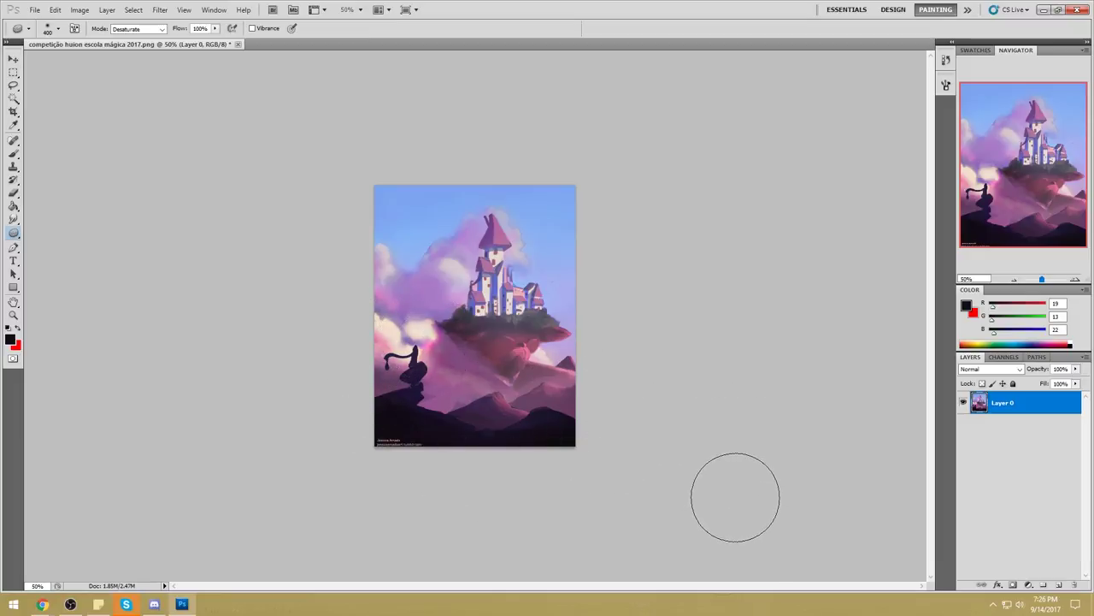
Set the Sponge tool to Saturate with a smaller brush and intensify the colors in the left-hand clouds.
{"action": "key", "text": "bracketleft"}
{"action": "key", "text": "bracketleft"}
{"action": "key", "text": "bracketleft"}
{"action": "key", "text": "bracketleft"}
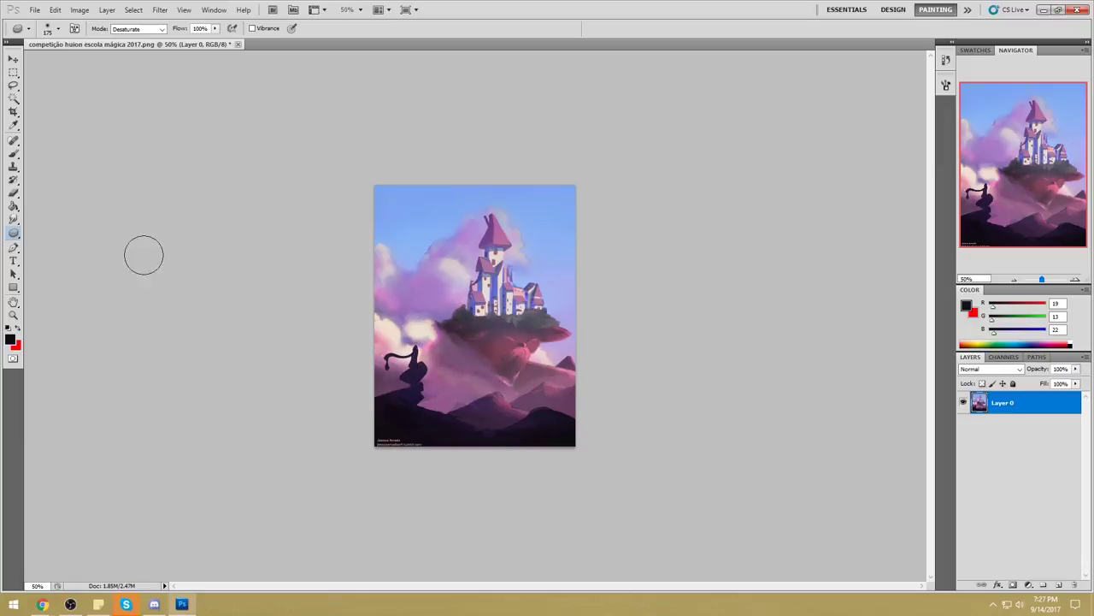
{"action": "key", "text": "bracketleft"}
{"action": "key", "text": "bracketleft"}
{"action": "key", "text": "bracketleft"}
{"action": "key", "text": "bracketleft"}
{"action": "left_click", "coordinate": [136, 29]}
{"action": "left_click", "coordinate": [128, 48]}
{"action": "key", "text": "bracketleft"}
Sample lilac from the left cloud and tint the haze beneath the island's tip with a 70 px brush in Color mode.
{"action": "key", "text": "b"}
{"action": "left_click", "coordinate": [431, 340], "text": "alt"}
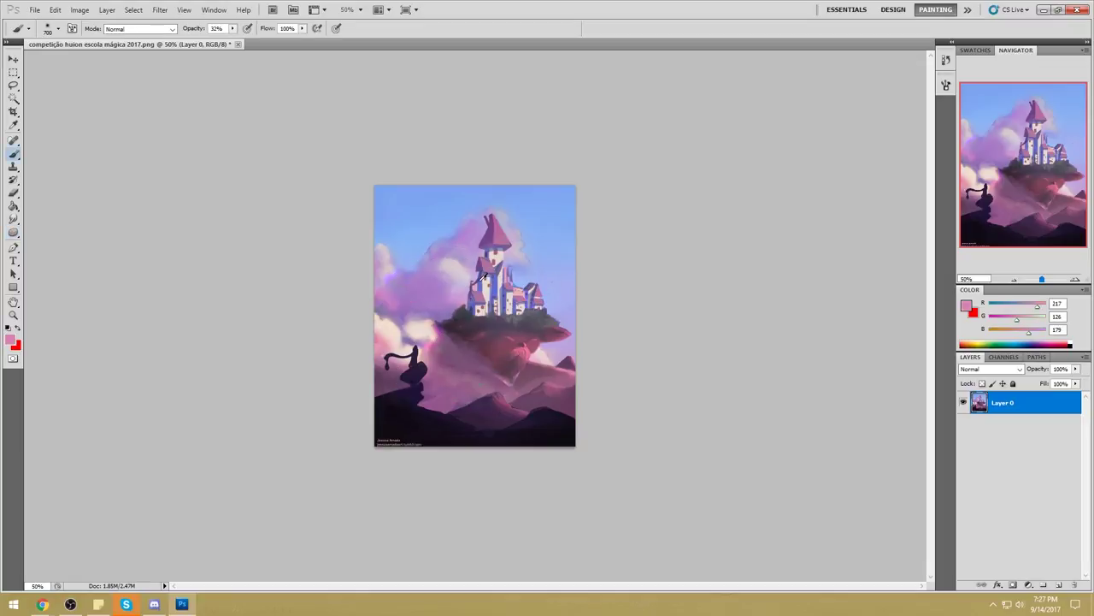
{"action": "left_click", "coordinate": [397, 271], "text": "alt"}
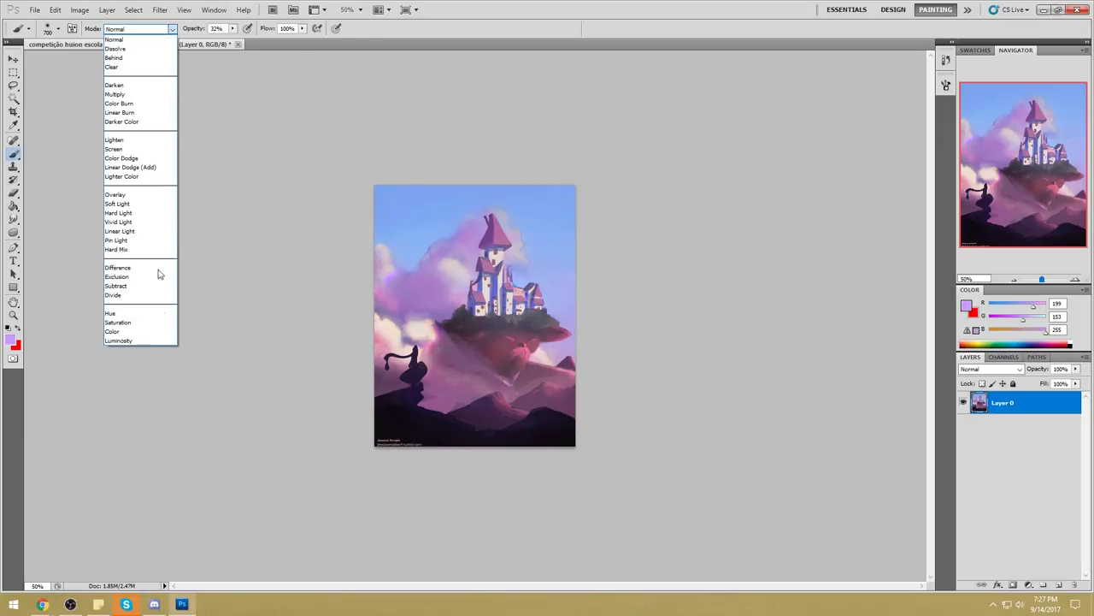
{"action": "left_click", "coordinate": [159, 331]}
{"action": "key", "text": "bracketleft"}
{"action": "key", "text": "bracketleft"}
{"action": "key", "text": "bracketleft"}
{"action": "key", "text": "bracketleft"}
{"action": "key", "text": "bracketleft"}
{"action": "key", "text": "bracketleft"}
{"action": "key", "text": "bracketleft"}
{"action": "key", "text": "bracketleft"}
{"action": "key", "text": "bracketleft"}
{"action": "key", "text": "bracketleft"}
{"action": "key", "text": "bracketleft"}
{"action": "key", "text": "bracketleft"}
{"action": "key", "text": "bracketleft"}
{"action": "key", "text": "bracketleft"}
{"action": "key", "text": "bracketleft"}
{"action": "key", "text": "bracketleft"}
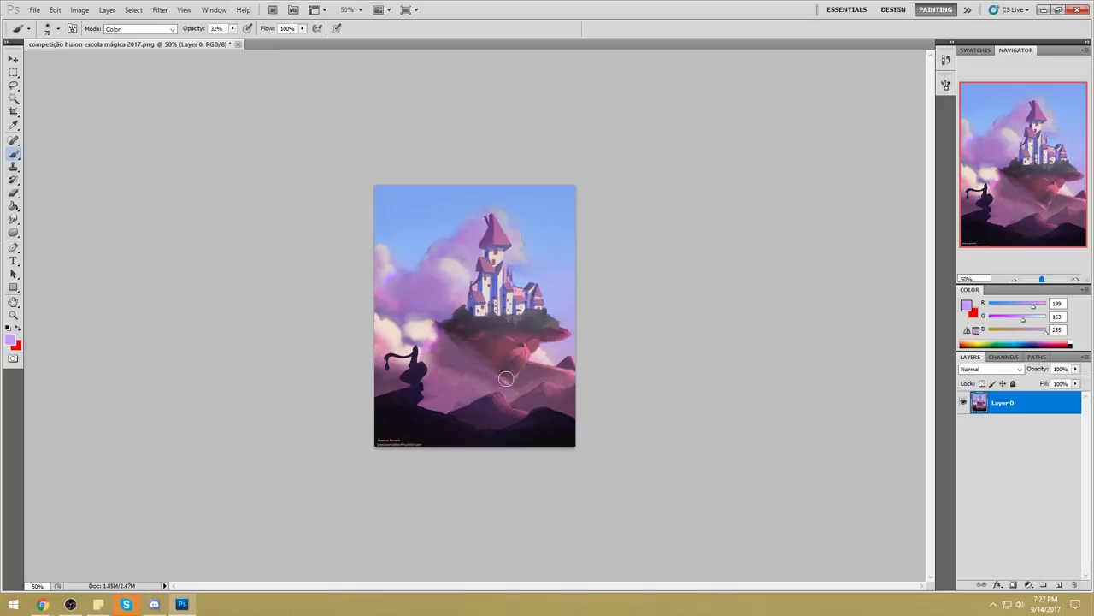
Lasso the gap between the hills below the island and paint it pale pink with a 125 px Normal-mode brush.
{"action": "key", "text": "l"}
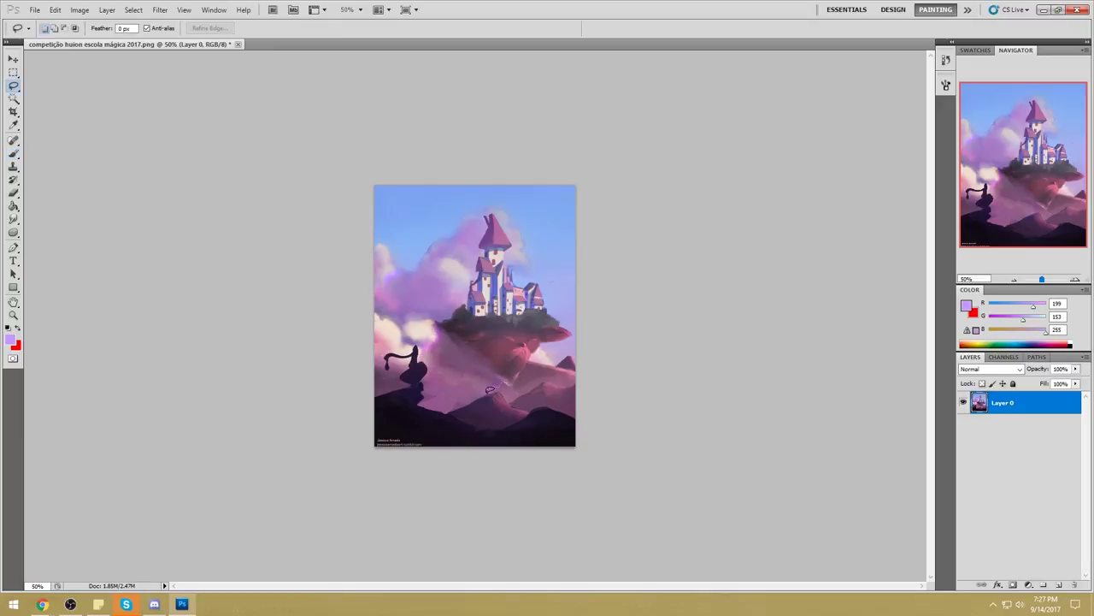
{"action": "left_click_drag", "start_coordinate": [499, 392], "coordinate": [506, 380]}
{"action": "key", "text": "b"}
{"action": "left_click", "coordinate": [541, 353], "text": "alt"}
{"action": "left_click", "coordinate": [147, 29]}
{"action": "left_click", "coordinate": [147, 39]}
{"action": "key", "text": "bracketright"}
{"action": "key", "text": "bracketright"}
{"action": "key", "text": "bracketright"}
{"action": "key", "text": "bracketright"}
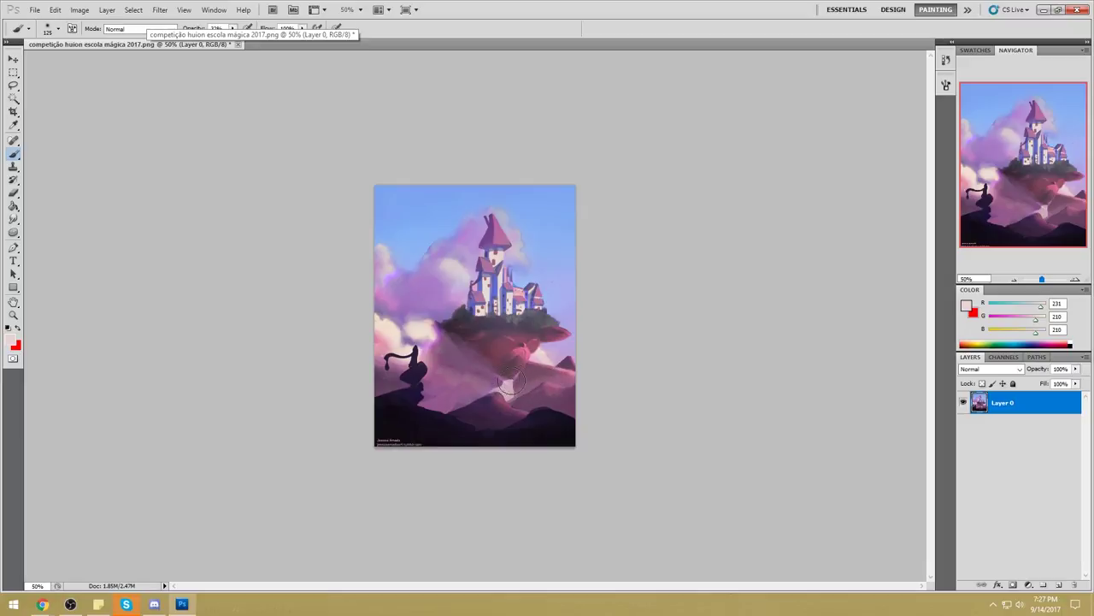
Refine the lassoed gap along the hill edges and brush a sampled muted pink beside the central peak.
{"action": "key", "text": "l"}
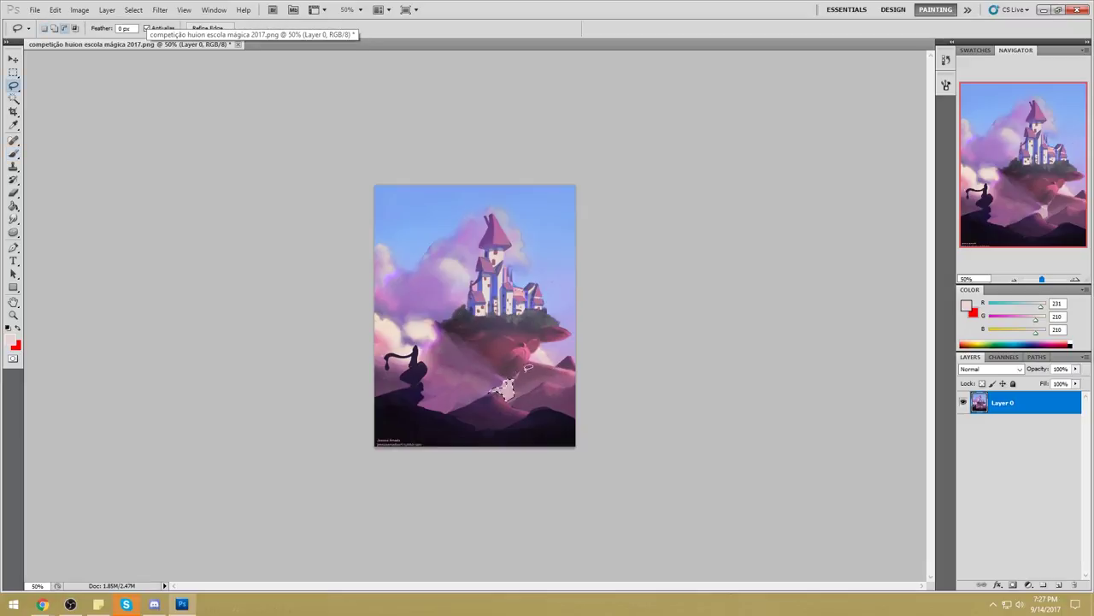
{"action": "left_click_drag", "start_coordinate": [516, 386], "coordinate": [518, 382]}
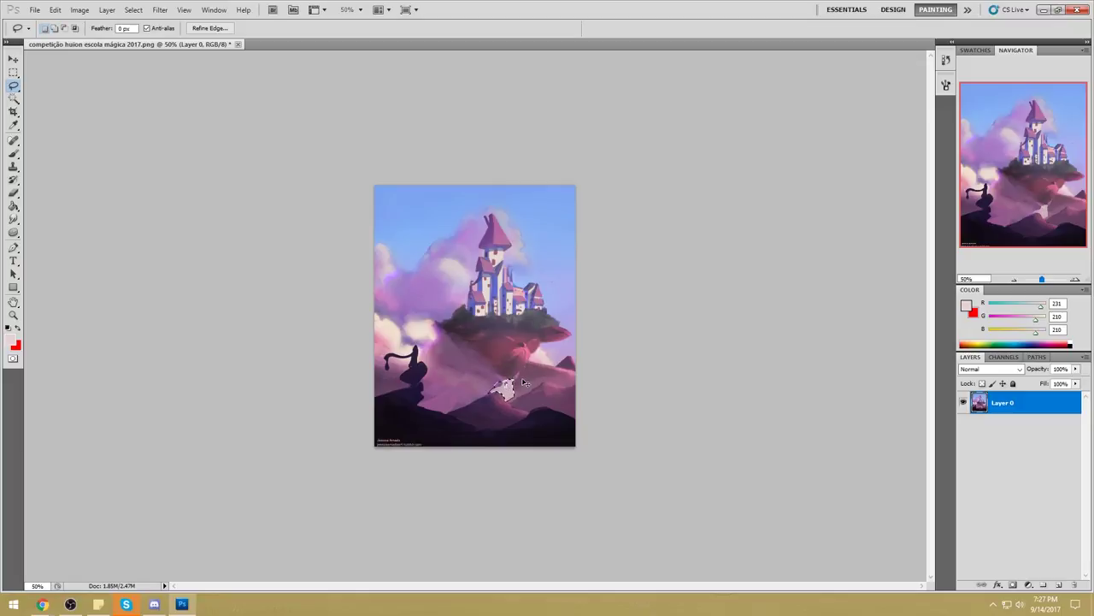
{"action": "key", "text": "b"}
{"action": "left_click", "coordinate": [502, 386], "text": "alt"}
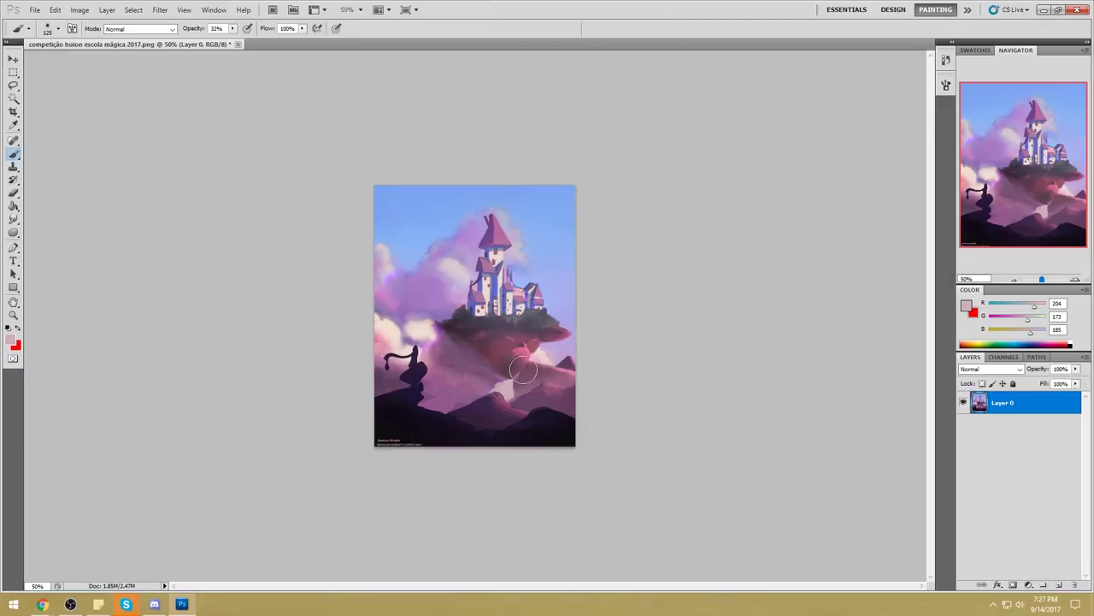
Extend the lasso selection up the slope toward the right-hand clouds and paint it with the sampled pale pink.
{"action": "key", "text": "l"}
{"action": "key", "text": "alt"}
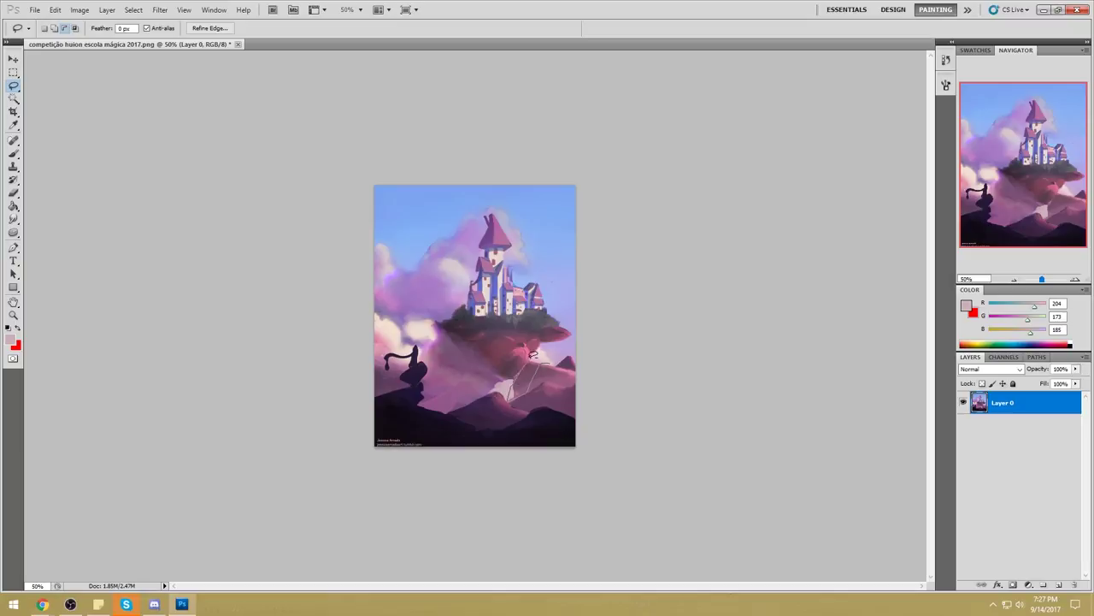
{"action": "key", "text": "shift"}
{"action": "left_click_drag", "start_coordinate": [531, 360], "coordinate": [545, 360]}
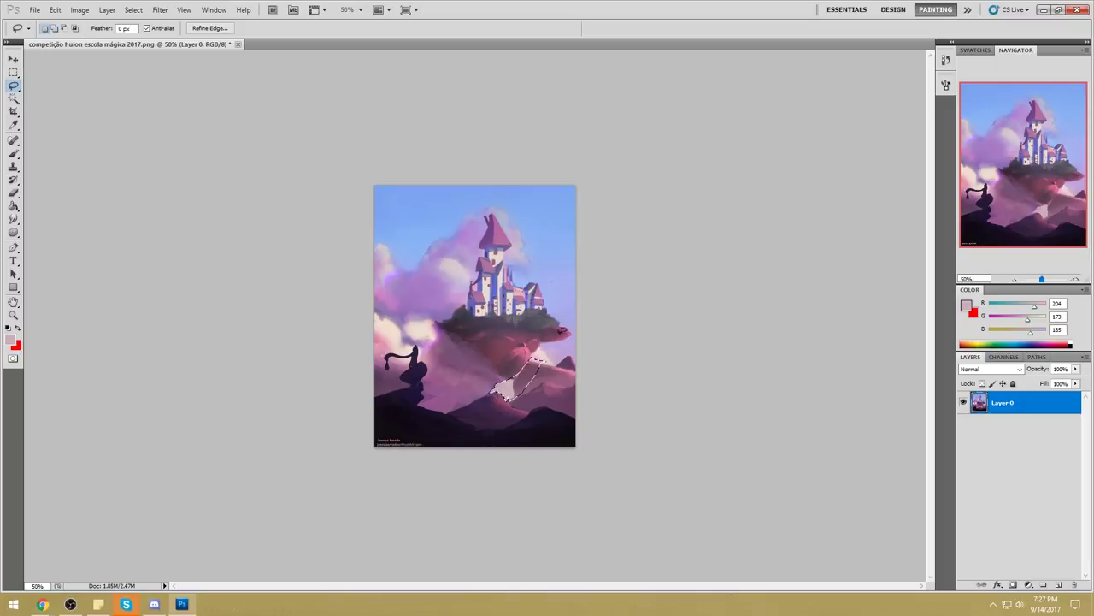
{"action": "key", "text": "ctrl+h"}
{"action": "key", "text": "b"}
{"action": "left_click", "coordinate": [538, 354], "text": "alt"}
{"action": "mouse_move", "coordinate": [520, 383]}
{"action": "left_mouse_down"}
{"action": "mouse_move", "coordinate": [538, 361]}
{"action": "mouse_move", "coordinate": [513, 387]}
{"action": "left_mouse_up"}
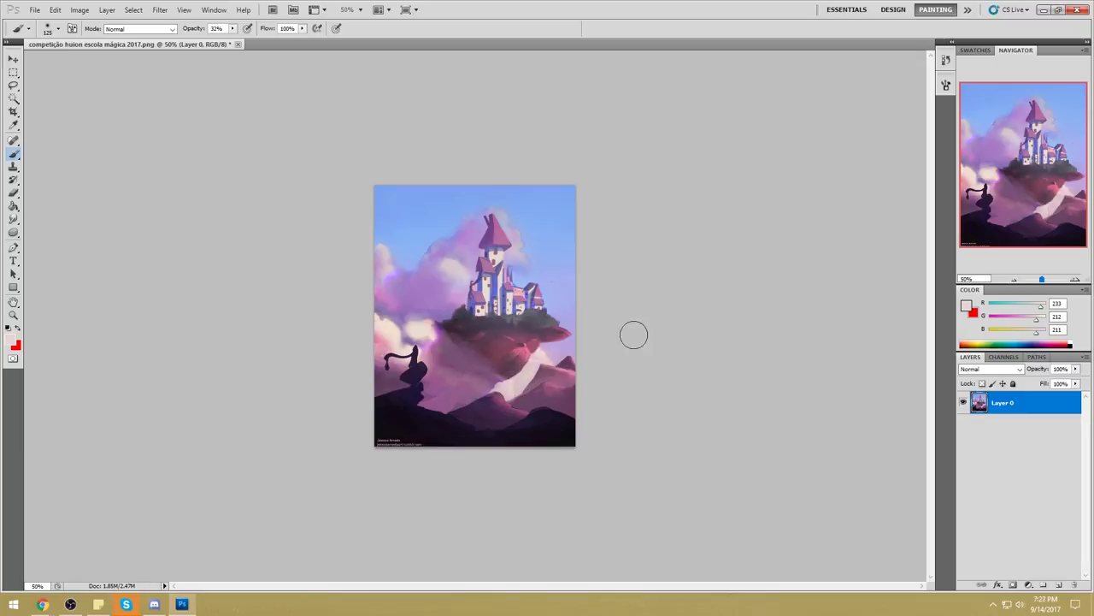
Lasso the right-hand distant hills and brush sampled lilac haze over them at 300 px and 21% opacity.
{"action": "left_click", "coordinate": [13, 86]}
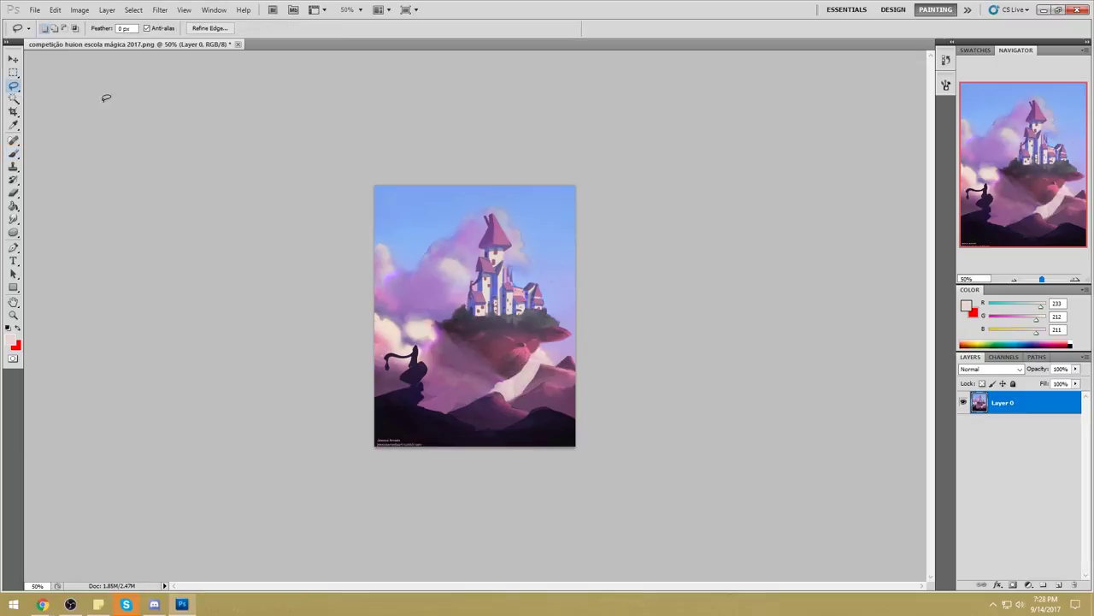
{"action": "left_click_drag", "start_coordinate": [565, 385], "coordinate": [540, 382]}
{"action": "mouse_move", "coordinate": [586, 367]}
{"action": "left_mouse_down"}
{"action": "mouse_move", "coordinate": [578, 350]}
{"action": "mouse_move", "coordinate": [609, 351]}
{"action": "mouse_move", "coordinate": [566, 363]}
{"action": "left_mouse_up"}
{"action": "key", "text": "b"}
{"action": "left_click", "coordinate": [530, 377], "text": "alt"}
{"action": "key", "text": "bracketright"}
{"action": "key", "text": "bracketright"}
{"action": "key", "text": "bracketright"}
{"action": "key", "text": "bracketright"}
{"action": "key", "text": "bracketright"}
{"action": "left_click", "coordinate": [232, 29]}
{"action": "left_click_drag", "start_coordinate": [230, 39], "coordinate": [224, 39]}
{"action": "left_click", "coordinate": [562, 347], "text": "alt"}
{"action": "mouse_move", "coordinate": [584, 377]}
{"action": "left_mouse_down"}
{"action": "mouse_move", "coordinate": [550, 379]}
{"action": "mouse_move", "coordinate": [514, 403]}
{"action": "mouse_move", "coordinate": [583, 377]}
{"action": "mouse_move", "coordinate": [537, 386]}
{"action": "mouse_move", "coordinate": [571, 373]}
{"action": "left_mouse_up"}
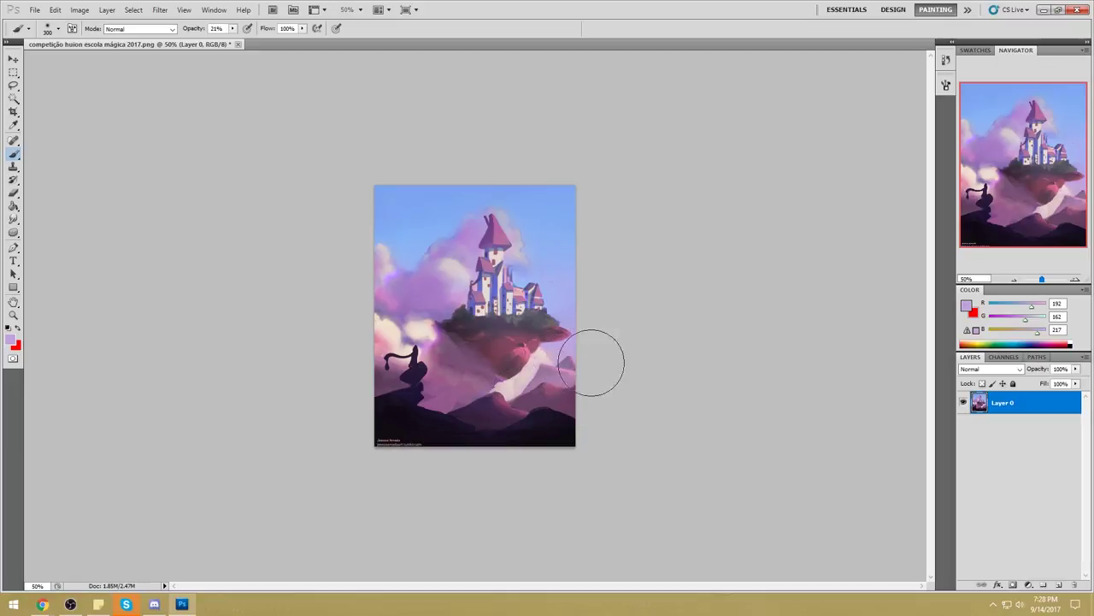
Lasso the dark foreground hill on the right, lower its lightness and raise its saturation with Hue/Saturation, and deselect it.
{"action": "key", "text": "alt"}
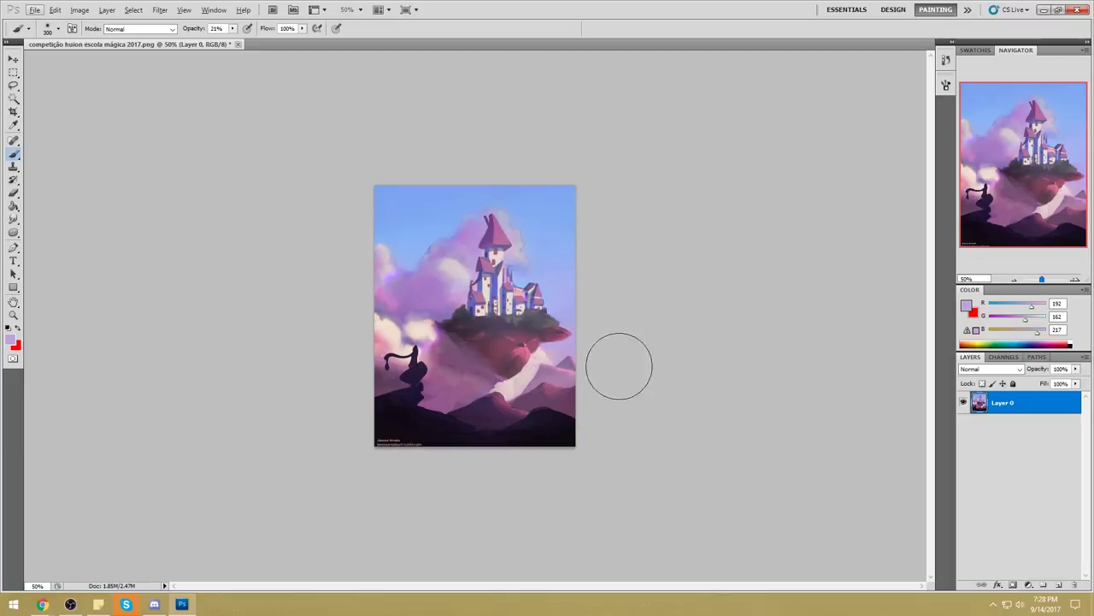
{"action": "key", "text": "l"}
{"action": "key", "text": "Escape"}
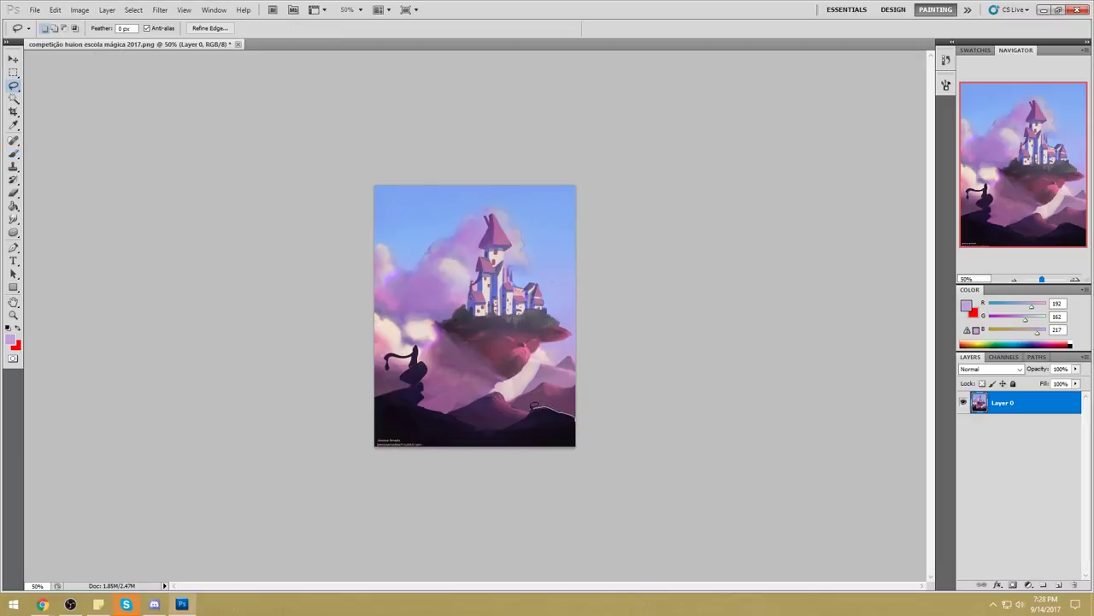
{"action": "left_click_drag", "start_coordinate": [488, 427], "coordinate": [458, 456]}
{"action": "key", "text": "ctrl+u"}
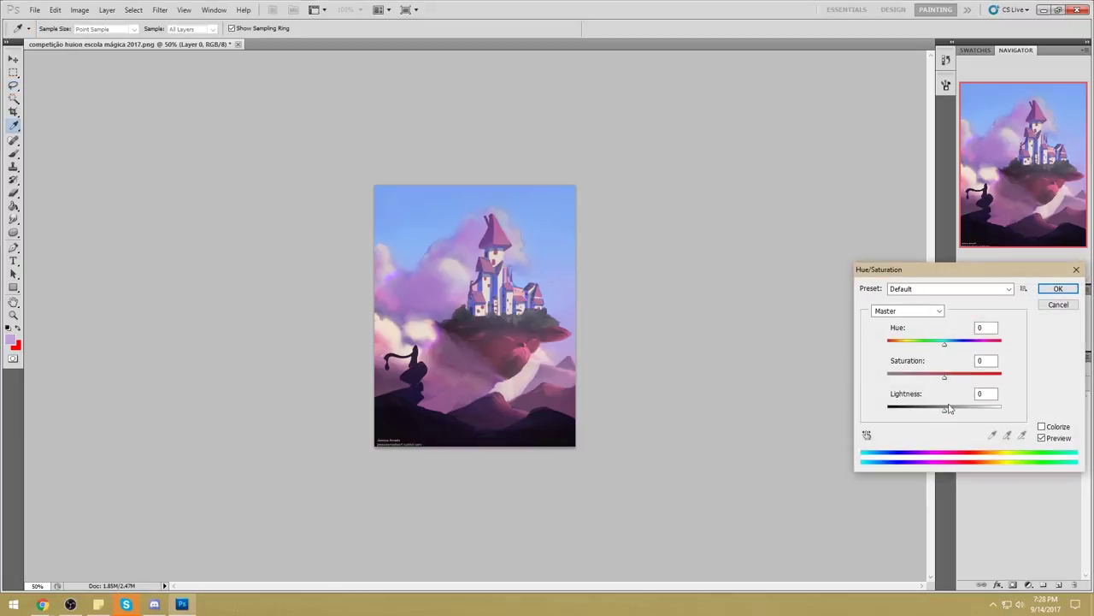
{"action": "left_click_drag", "start_coordinate": [945, 409], "coordinate": [928, 414]}
{"action": "left_click_drag", "start_coordinate": [944, 377], "coordinate": [910, 417]}
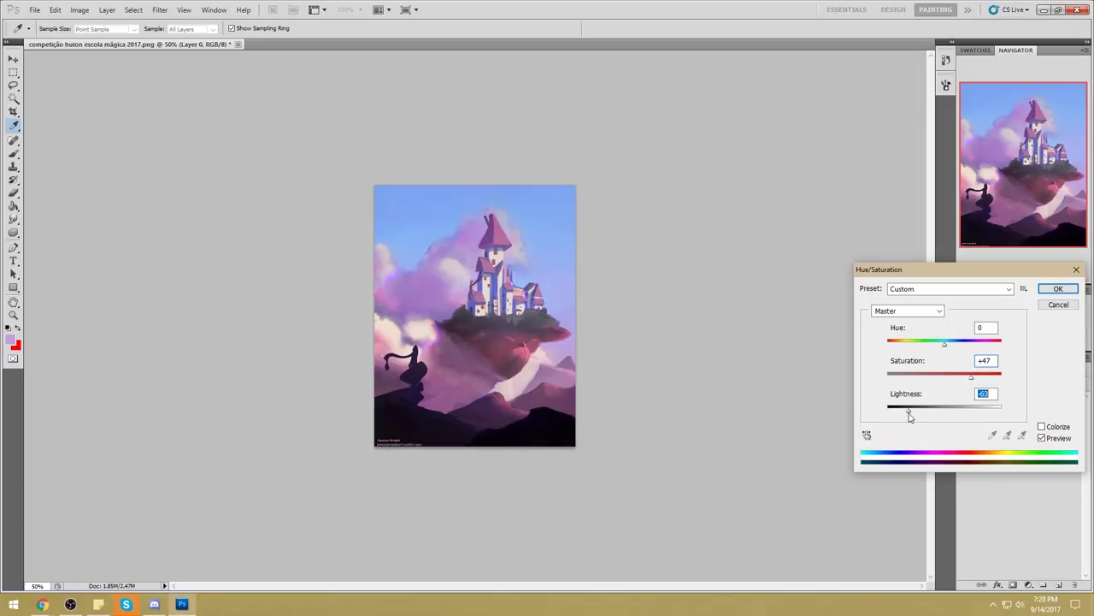
{"action": "left_click_drag", "start_coordinate": [972, 383], "coordinate": [964, 381]}
{"action": "left_click_drag", "start_coordinate": [912, 410], "coordinate": [918, 411]}
{"action": "left_click", "coordinate": [1057, 288]}
{"action": "key", "text": "m"}
{"action": "right_click", "coordinate": [478, 318]}
{"action": "left_click", "coordinate": [506, 329]}
Brush soft haze over the lower hills with sampled mauve and pale pink at 700 px and 9% opacity.
{"action": "key", "text": "b"}
{"action": "left_click", "coordinate": [434, 380], "text": "alt"}
{"action": "key", "text": "bracketright"}
{"action": "key", "text": "bracketright"}
{"action": "key", "text": "bracketright"}
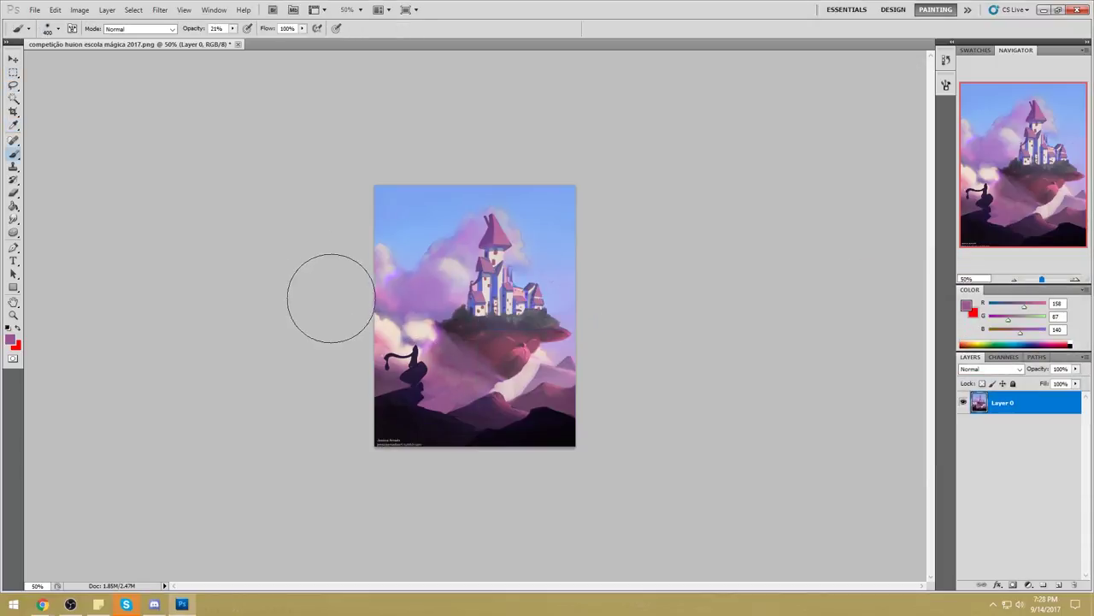
{"action": "left_click_drag", "start_coordinate": [232, 29], "coordinate": [222, 40]}
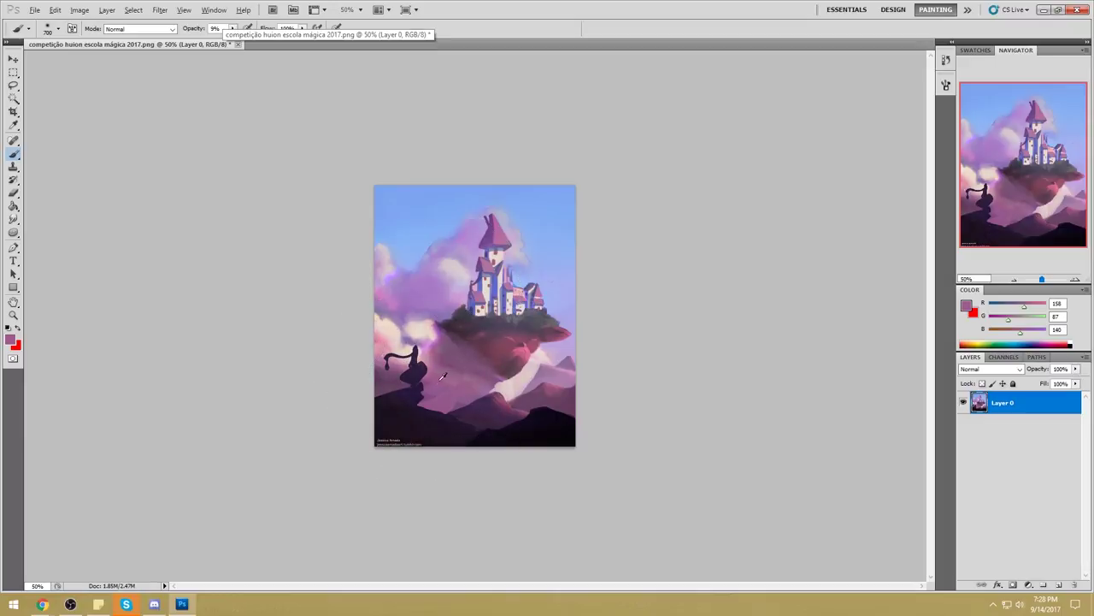
{"action": "left_click", "coordinate": [402, 344], "text": "alt"}
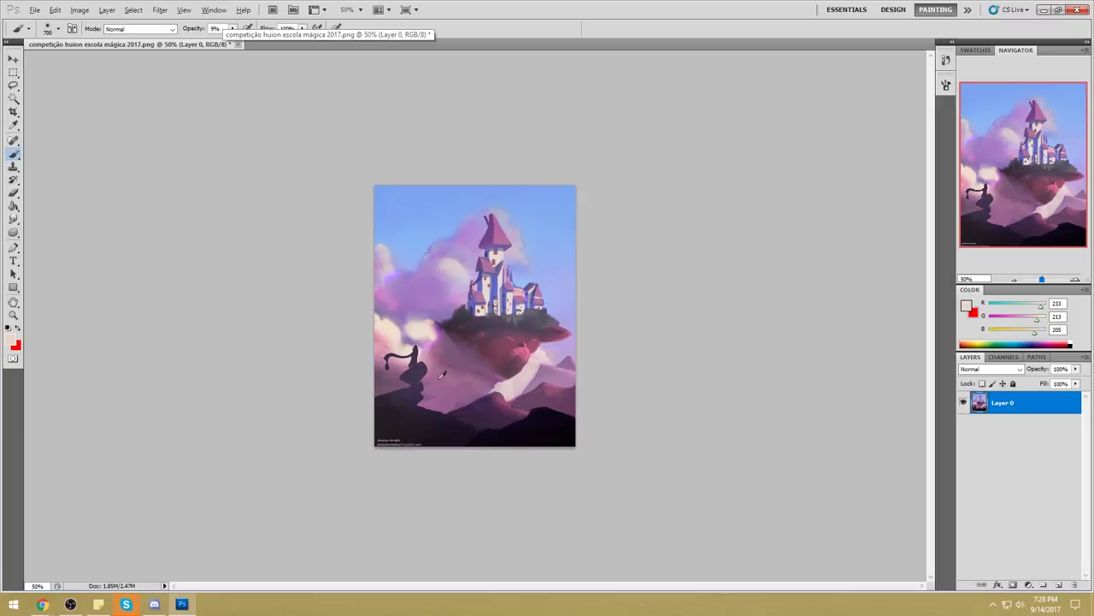
{"action": "left_click", "coordinate": [478, 351], "text": "alt"}
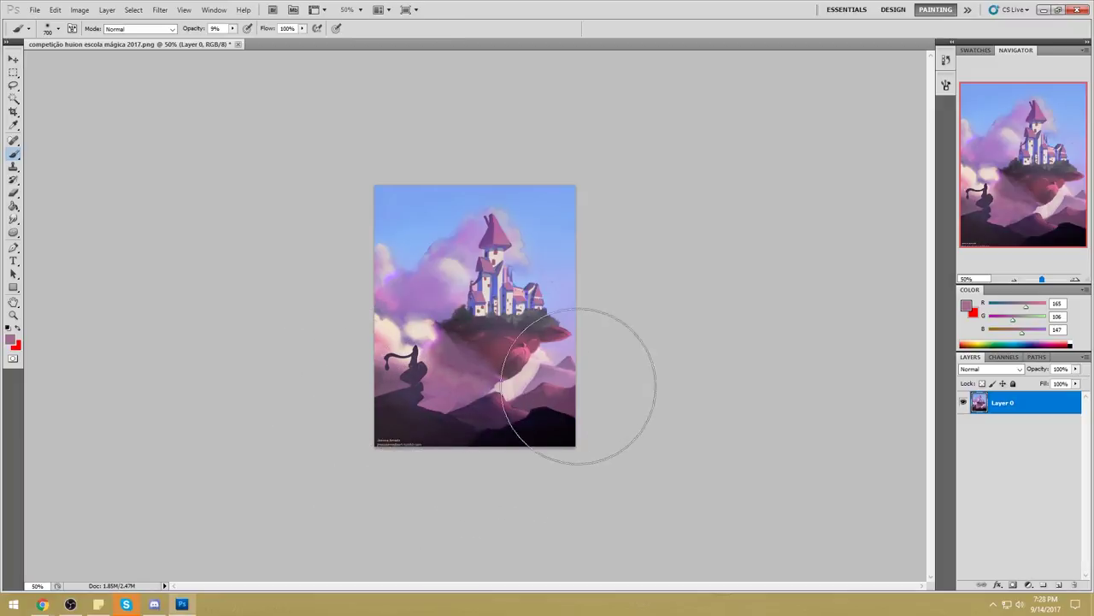
Undo the haze, the foreground hill adjustment and the pale valley painting between the hills.
{"action": "key", "text": "ctrl+z"}
{"action": "key", "text": "ctrl+alt+z"}
{"action": "key", "text": "ctrl+alt+z"}
{"action": "key", "text": "ctrl+alt+z"}
{"action": "key", "text": "ctrl+alt+z"}
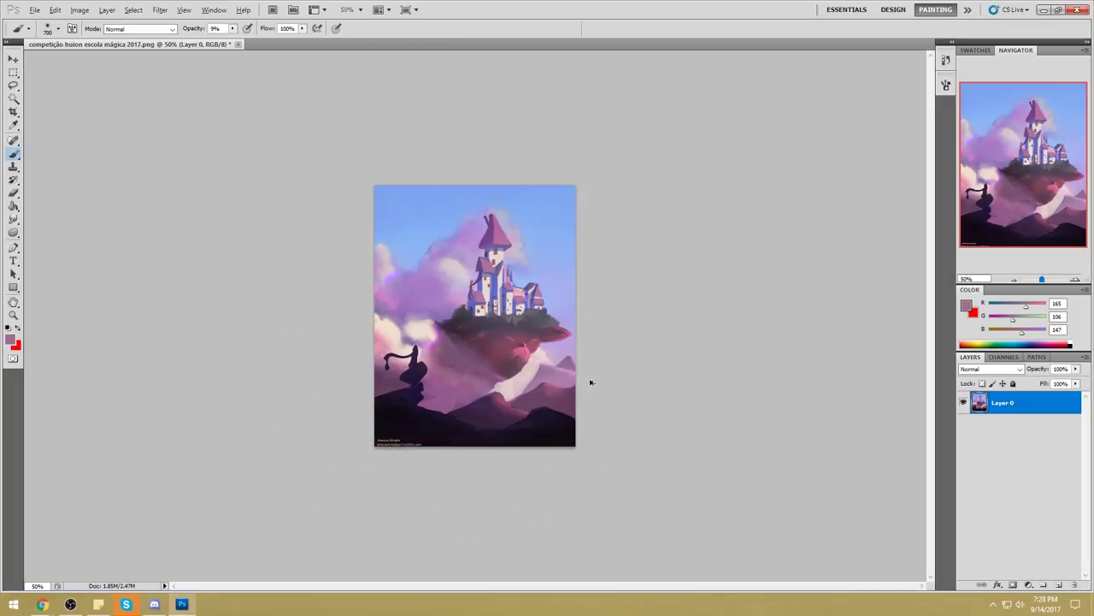
{"action": "left_click_drag", "start_coordinate": [558, 384], "coordinate": [566, 386]}
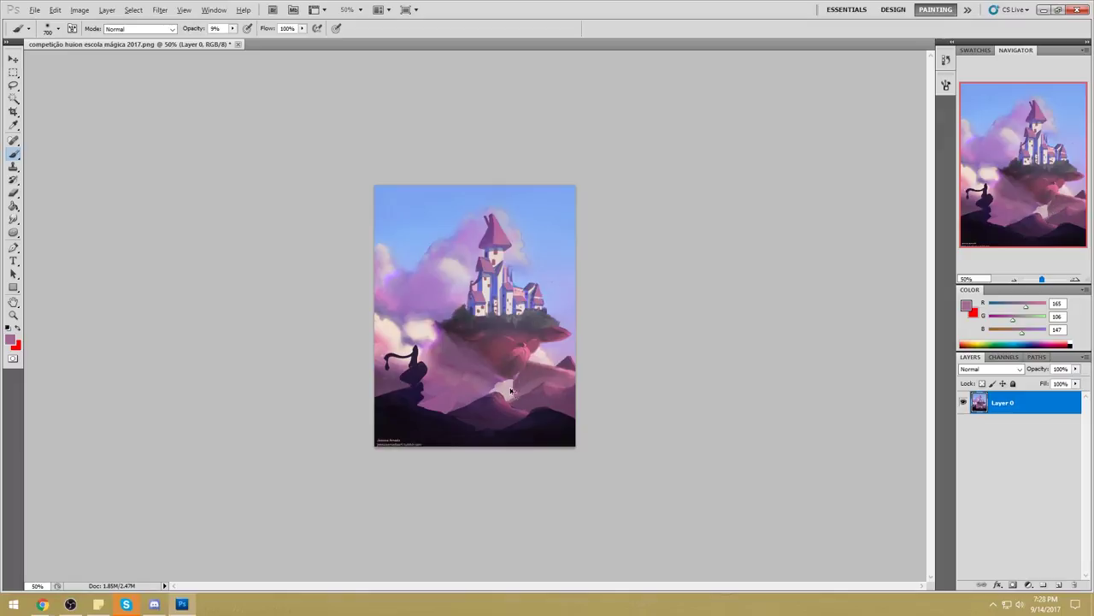
{"action": "left_click_drag", "start_coordinate": [523, 389], "coordinate": [522, 393]}
{"action": "key", "text": "ctrl+alt+z"}
{"action": "key", "text": "ctrl+alt+z"}
{"action": "key", "text": "ctrl+alt+z"}
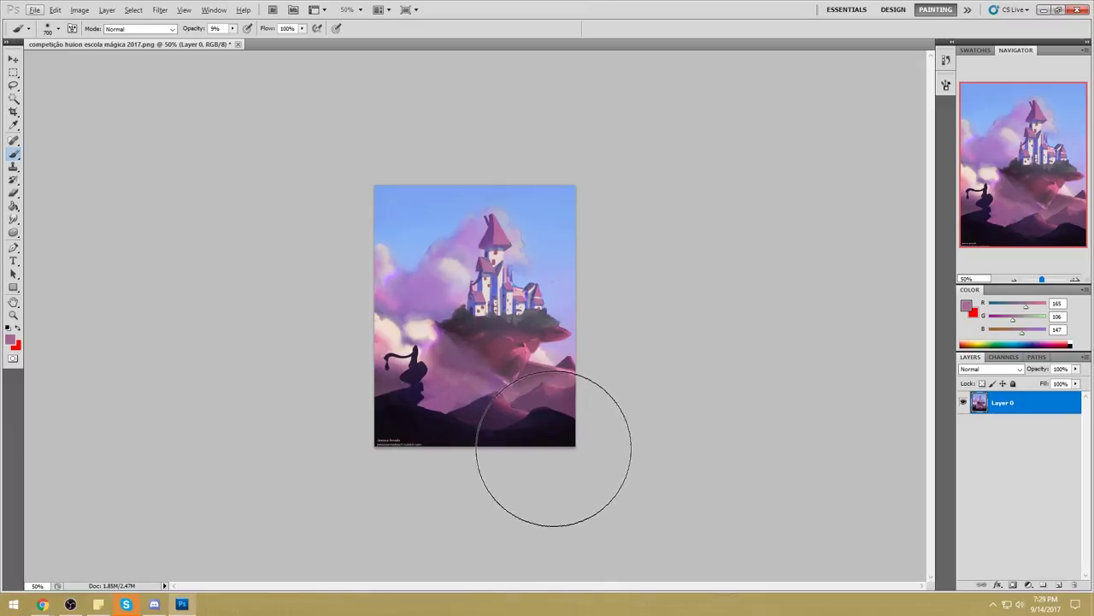
Lasso two patches above and below the central peak and brush sampled pale pink haze into them at 9% opacity.
{"action": "key", "text": "l"}
{"action": "left_click", "coordinate": [490, 373]}
{"action": "mouse_move", "coordinate": [490, 355]}
{"action": "left_mouse_down"}
{"action": "mouse_move", "coordinate": [514, 373]}
{"action": "mouse_move", "coordinate": [474, 371]}
{"action": "left_mouse_up"}
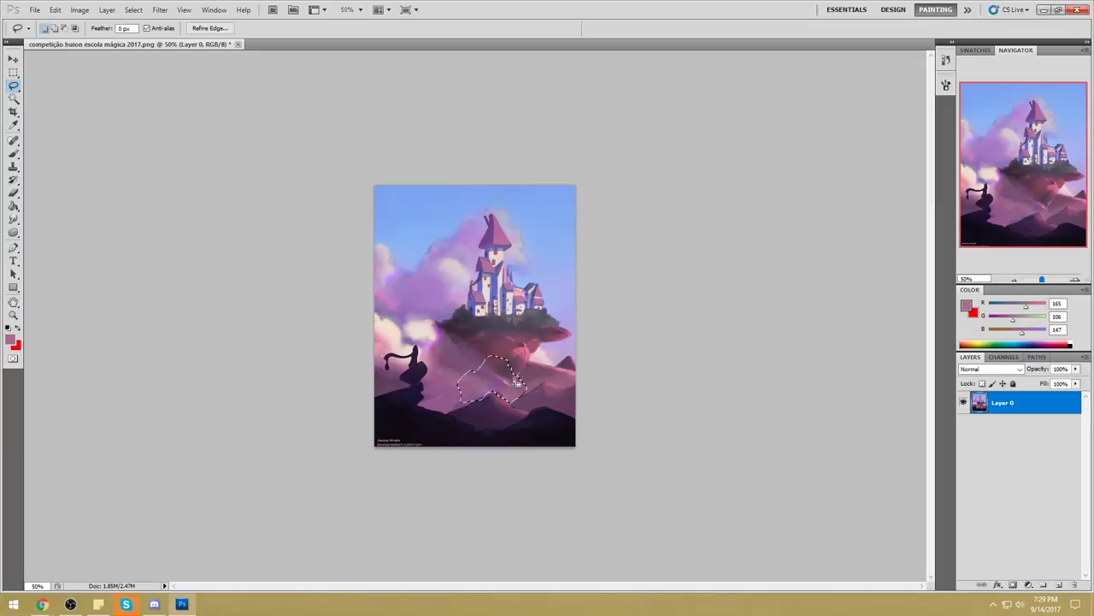
{"action": "mouse_move", "coordinate": [490, 429]}
{"action": "left_mouse_down"}
{"action": "mouse_move", "coordinate": [442, 420]}
{"action": "mouse_move", "coordinate": [517, 419]}
{"action": "mouse_move", "coordinate": [446, 419]}
{"action": "left_mouse_up"}
{"action": "key", "text": "b"}
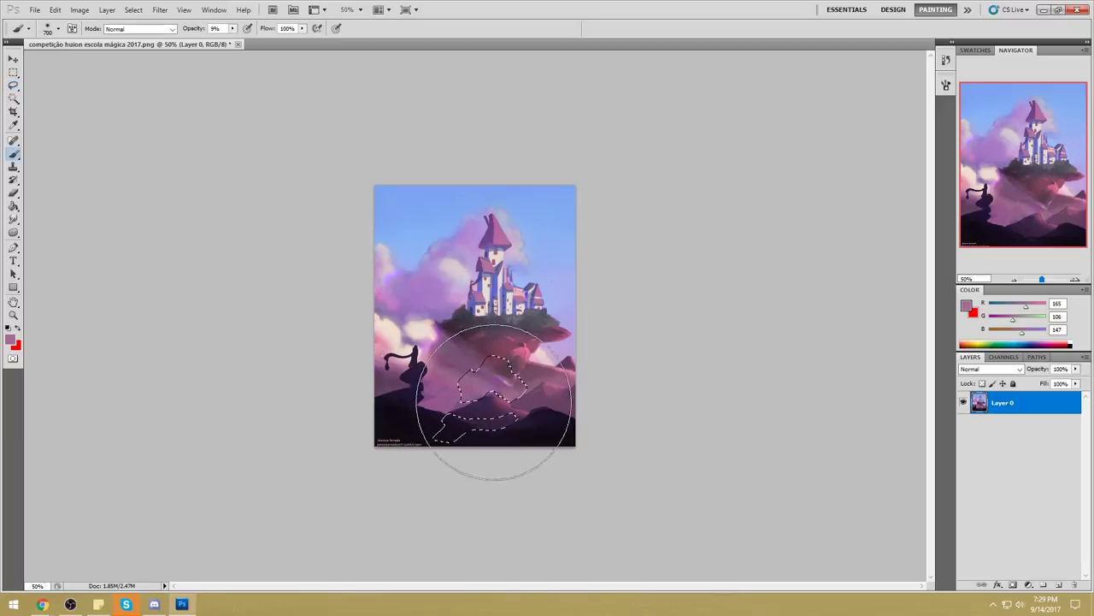
{"action": "left_click", "coordinate": [419, 329], "text": "alt"}
{"action": "mouse_move", "coordinate": [482, 411]}
{"action": "left_mouse_down"}
{"action": "mouse_move", "coordinate": [444, 405]}
{"action": "mouse_move", "coordinate": [523, 377]}
{"action": "mouse_move", "coordinate": [422, 414]}
{"action": "mouse_move", "coordinate": [512, 396]}
{"action": "mouse_move", "coordinate": [530, 420]}
{"action": "mouse_move", "coordinate": [476, 324]}
{"action": "mouse_move", "coordinate": [445, 368]}
{"action": "left_mouse_up"}
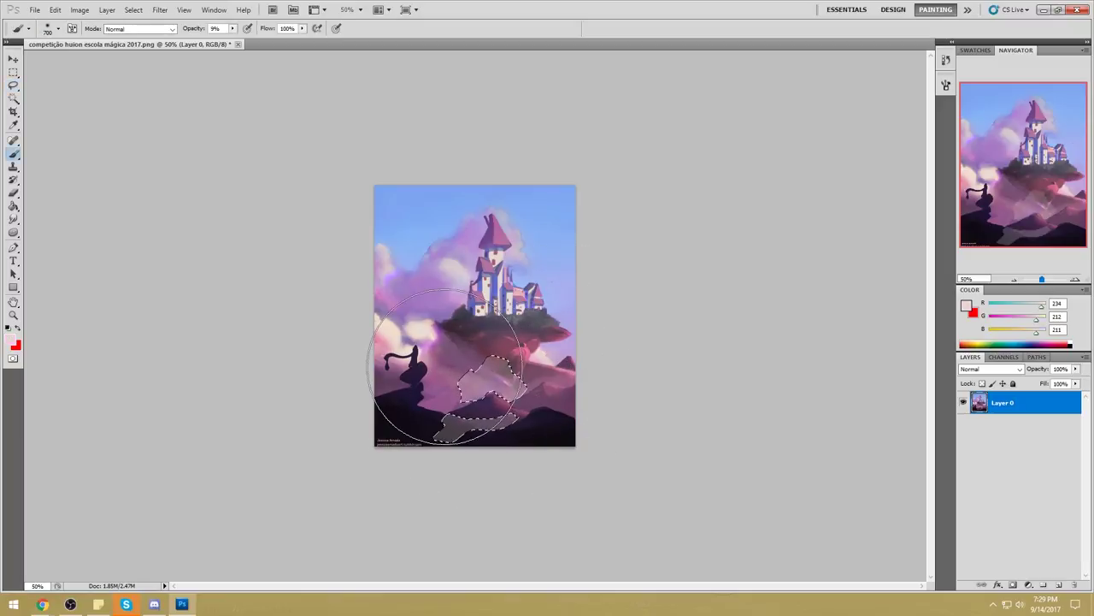
Undo the pale haze strokes inside the two lassoed patches and clear the selection.
{"action": "key", "text": "ctrl+alt+z"}
{"action": "key", "text": "ctrl+alt+z"}
{"action": "key", "text": "ctrl+alt+z"}
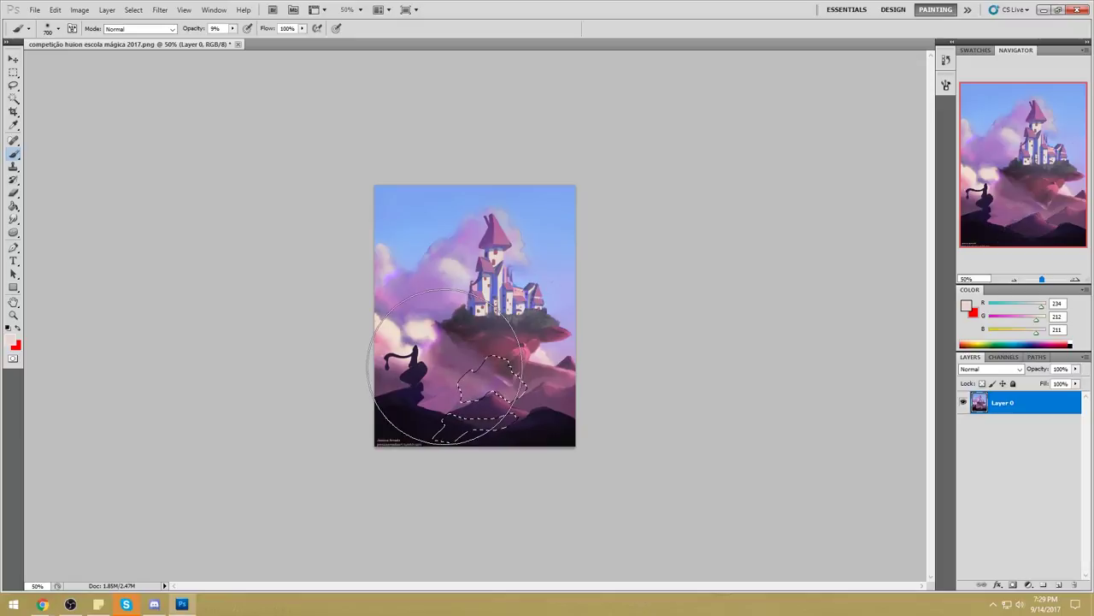
{"action": "key", "text": "m"}
{"action": "right_click", "coordinate": [469, 299]}
{"action": "left_click", "coordinate": [496, 306]}
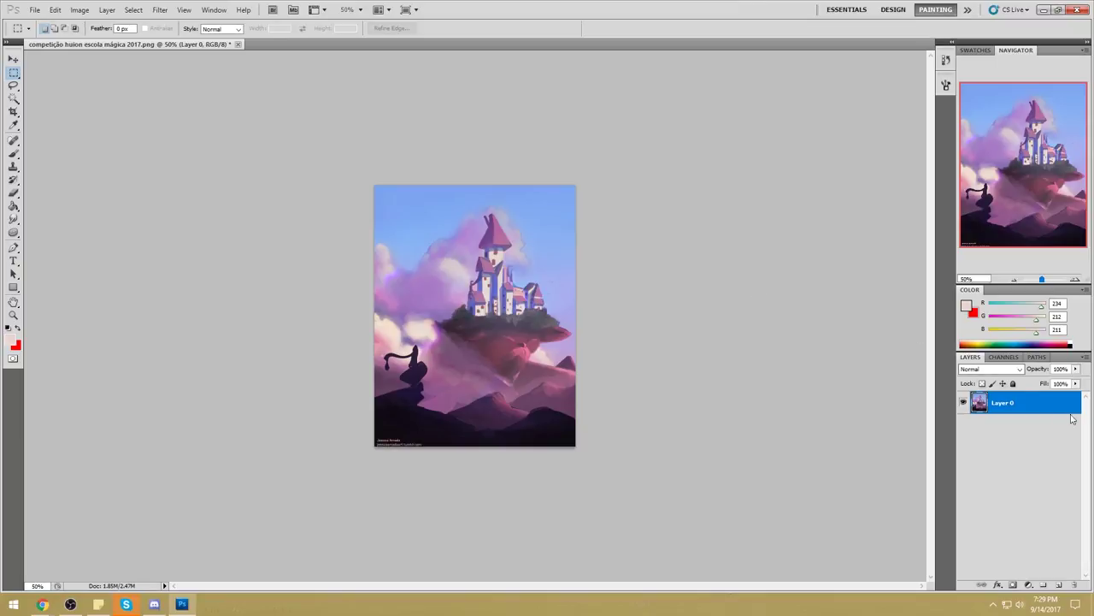
Flatten the image into a single background layer and keep the document open.
{"action": "right_click", "coordinate": [1028, 409]}
{"action": "left_click", "coordinate": [1017, 395]}
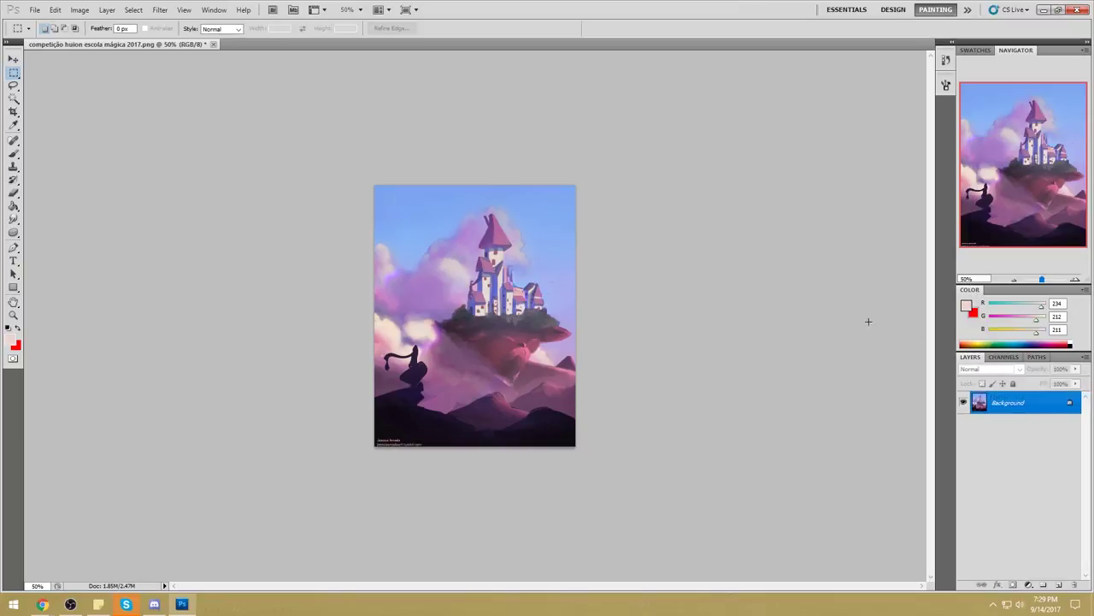
{"action": "left_click", "coordinate": [213, 44]}
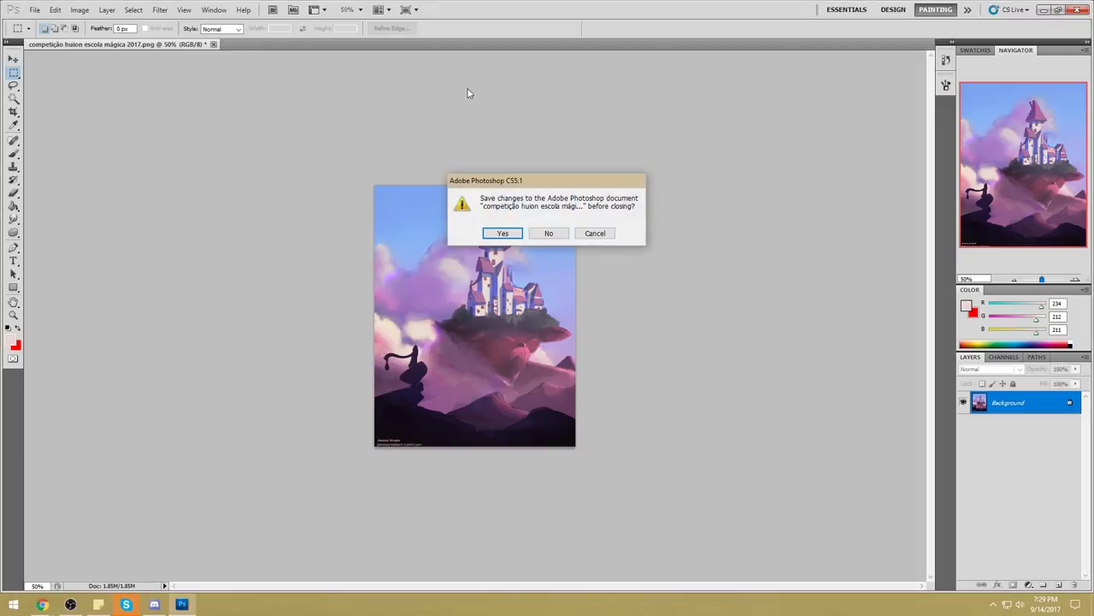
{"action": "left_click", "coordinate": [595, 232]}
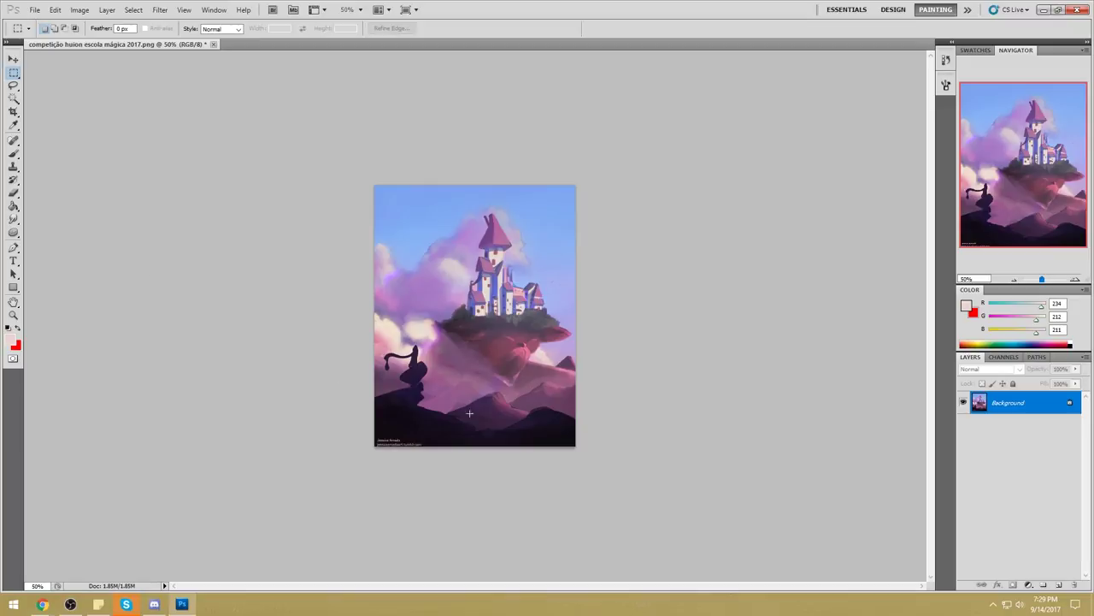
Lasso the rock beneath the silhouetted figure and add the upper slope of the dark foreground hill to the selection.
{"action": "key", "text": "z"}
{"action": "left_click_drag", "start_coordinate": [358, 359], "coordinate": [611, 465]}
{"action": "key", "text": "space"}
{"action": "left_click_drag", "start_coordinate": [372, 339], "coordinate": [493, 320]}
{"action": "key", "text": "l"}
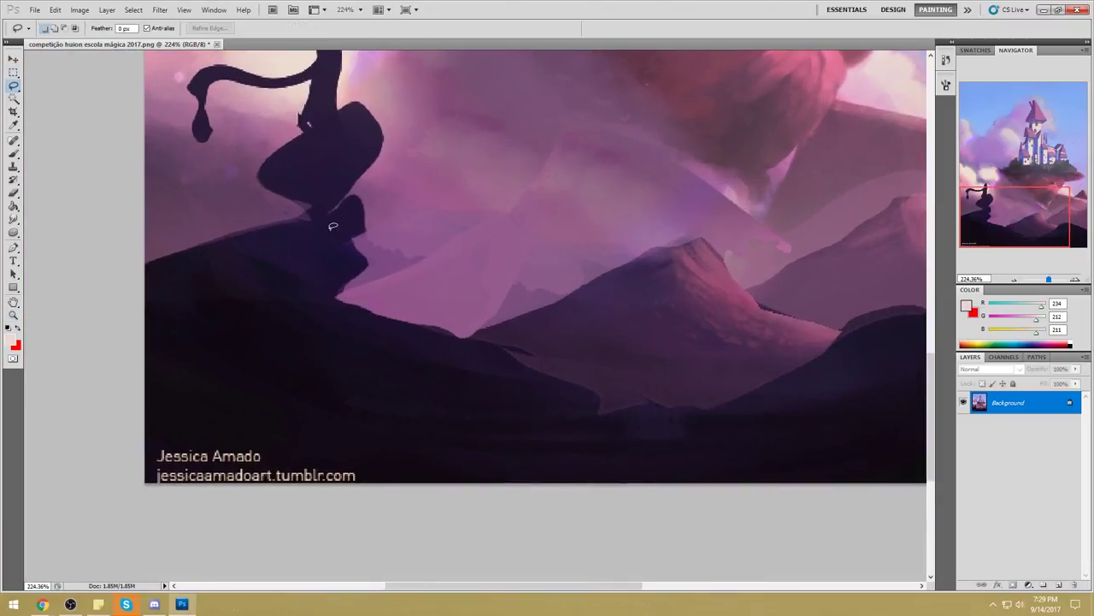
{"action": "left_click_drag", "start_coordinate": [341, 244], "coordinate": [339, 248]}
{"action": "left_click_drag", "start_coordinate": [289, 310], "coordinate": [440, 394]}
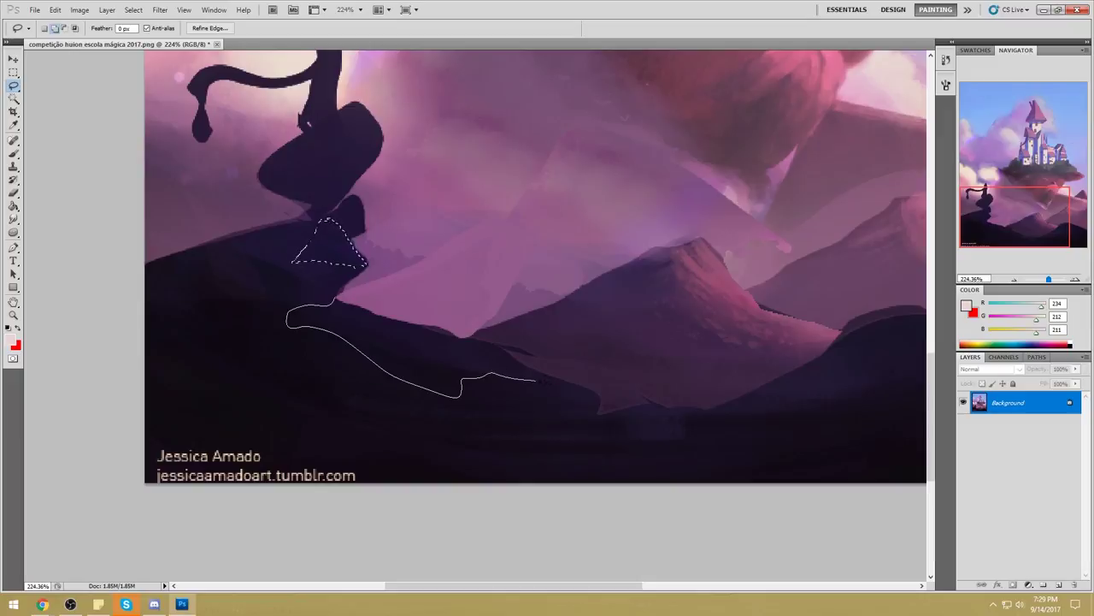
{"action": "left_click_drag", "start_coordinate": [351, 301], "coordinate": [340, 301]}
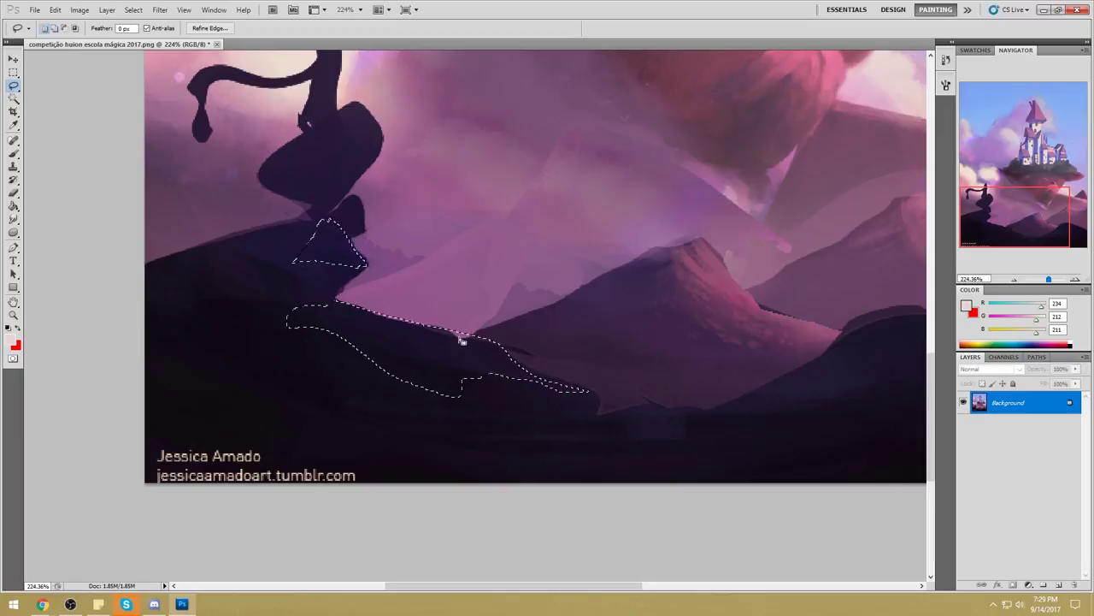
{"action": "left_click_drag", "start_coordinate": [477, 329], "coordinate": [479, 331]}
{"action": "left_click_drag", "start_coordinate": [535, 365], "coordinate": [501, 342]}
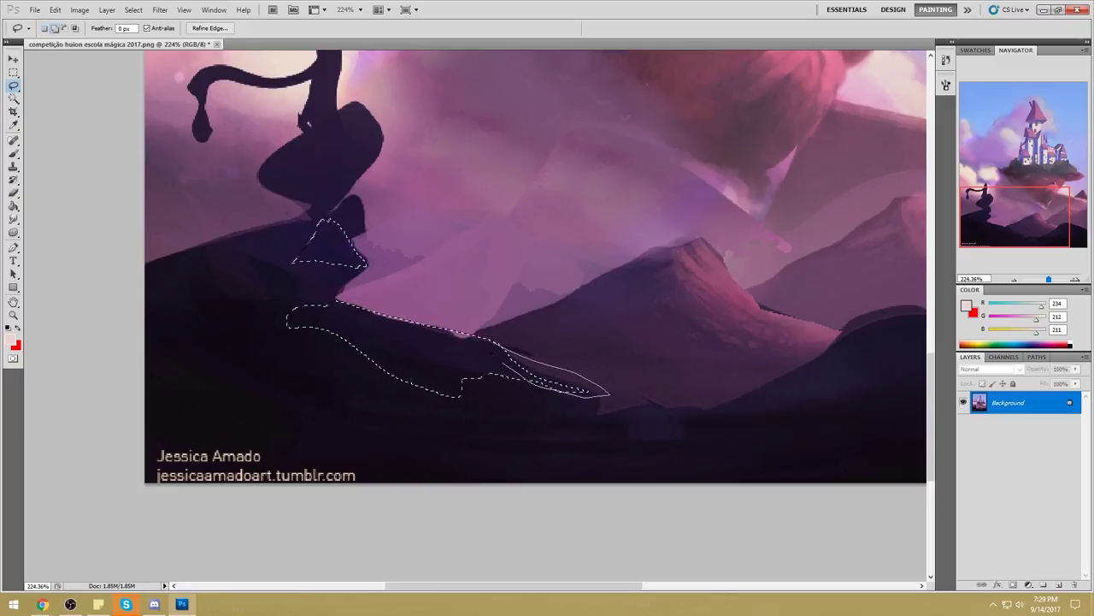
{"action": "left_click_drag", "start_coordinate": [335, 302], "coordinate": [336, 301]}
{"action": "left_click_drag", "start_coordinate": [276, 333], "coordinate": [313, 326]}
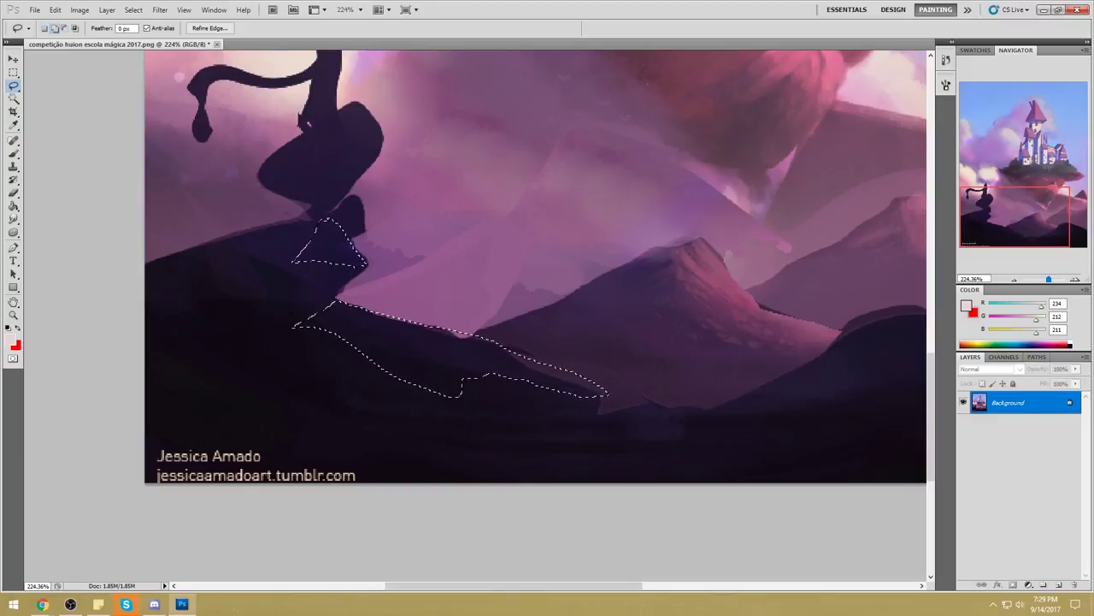
Refine the foreground hill selection along its lower edge and brush sampled purple haze into it at 9% opacity.
{"action": "left_click_drag", "start_coordinate": [449, 415], "coordinate": [214, 312]}
{"action": "key", "text": "ctrl+alt+z"}
{"action": "left_click_drag", "start_coordinate": [324, 310], "coordinate": [322, 324]}
{"action": "left_click_drag", "start_coordinate": [291, 326], "coordinate": [301, 318]}
{"action": "key", "text": "ctrl+alt+z"}
{"action": "mouse_move", "coordinate": [395, 356]}
{"action": "left_mouse_down"}
{"action": "mouse_move", "coordinate": [466, 374]}
{"action": "mouse_move", "coordinate": [389, 369]}
{"action": "left_mouse_up"}
{"action": "key", "text": "b"}
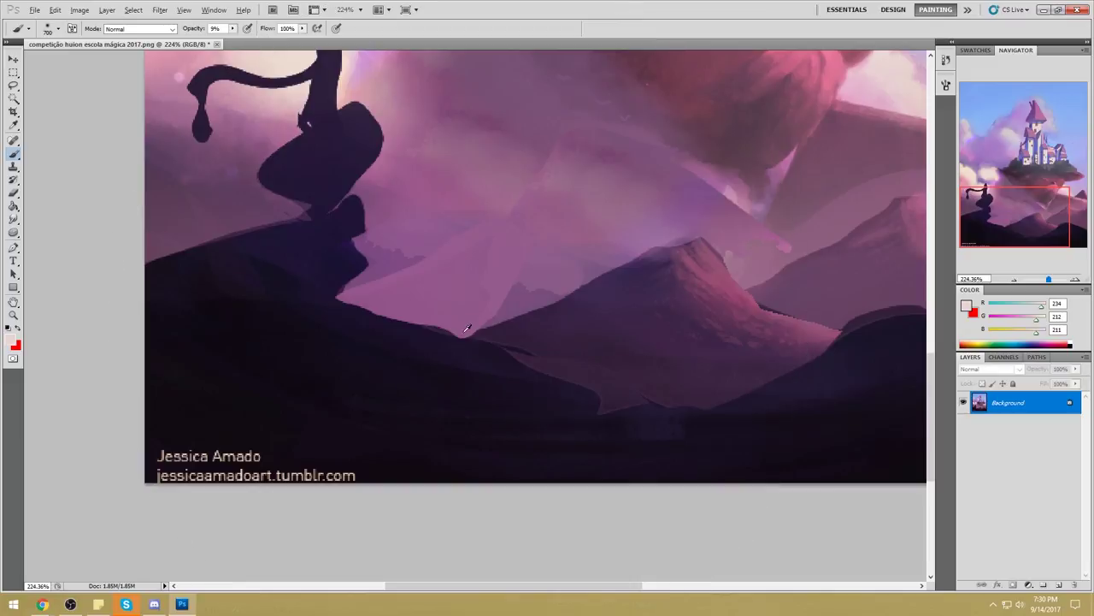
{"action": "left_click", "coordinate": [469, 328], "text": "alt"}
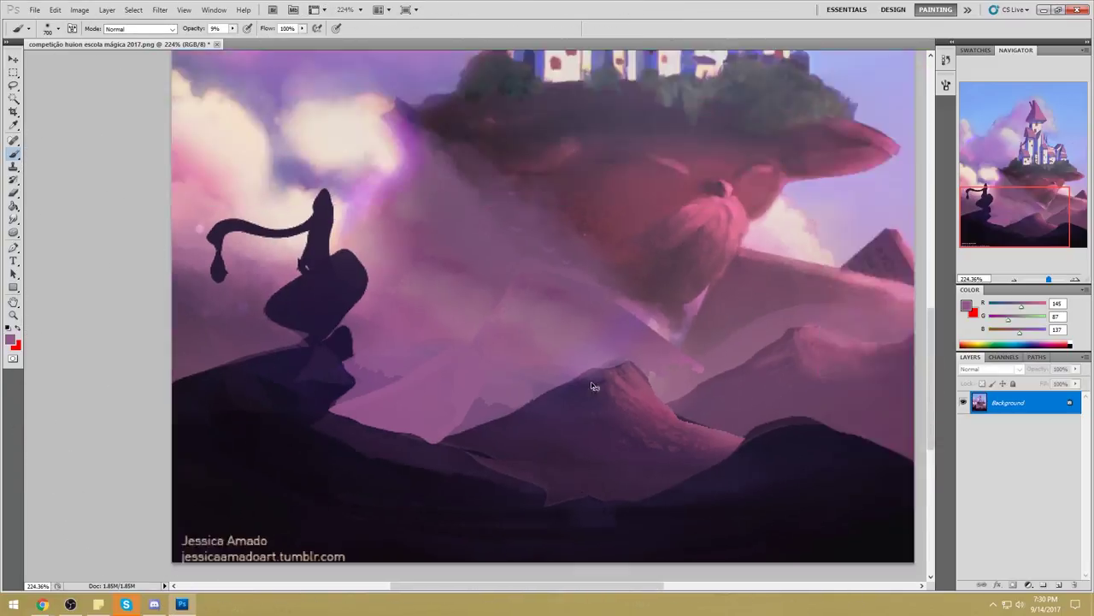
{"action": "key", "text": "ctrl+0"}
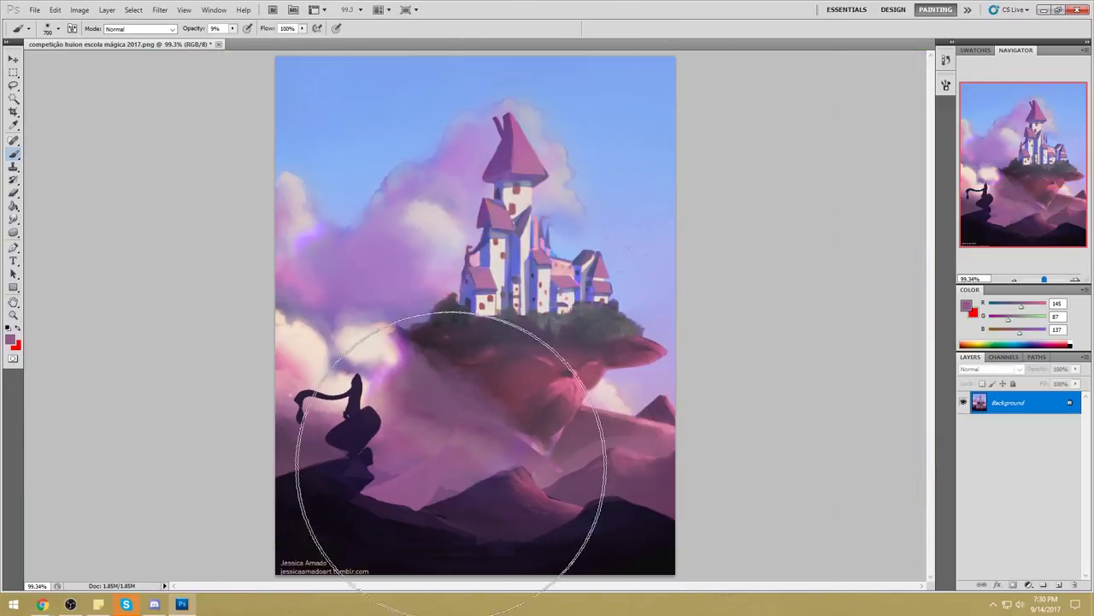
Lasso the dark hill at the painting's lower right, hide the selection outline and brush sampled muted purple over it at 9% opacity.
{"action": "key", "text": "l"}
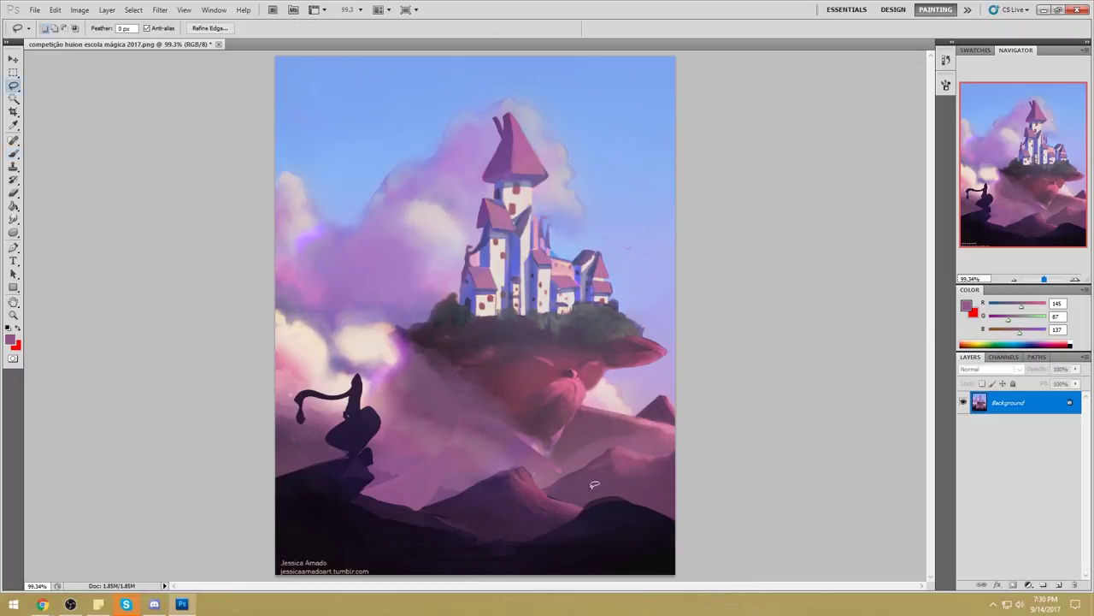
{"action": "mouse_move", "coordinate": [722, 555]}
{"action": "left_mouse_down"}
{"action": "mouse_move", "coordinate": [708, 520]}
{"action": "mouse_move", "coordinate": [631, 515]}
{"action": "left_mouse_up"}
{"action": "key", "text": "ctrl+h"}
{"action": "key", "text": "b"}
{"action": "left_click", "coordinate": [648, 497], "text": "alt"}
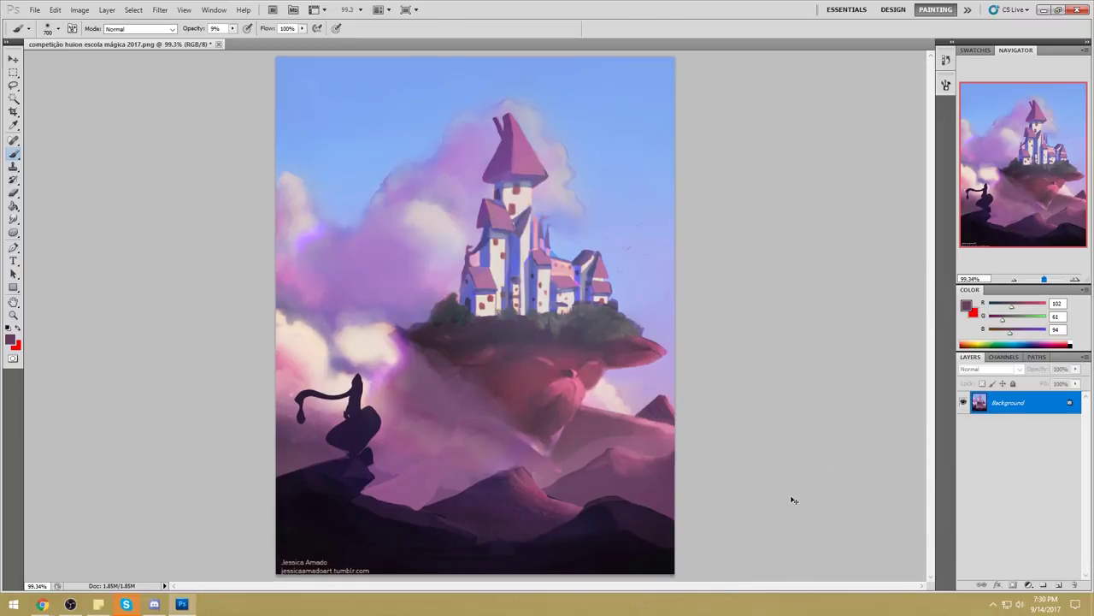
{"action": "key", "text": "ctrl+minus"}
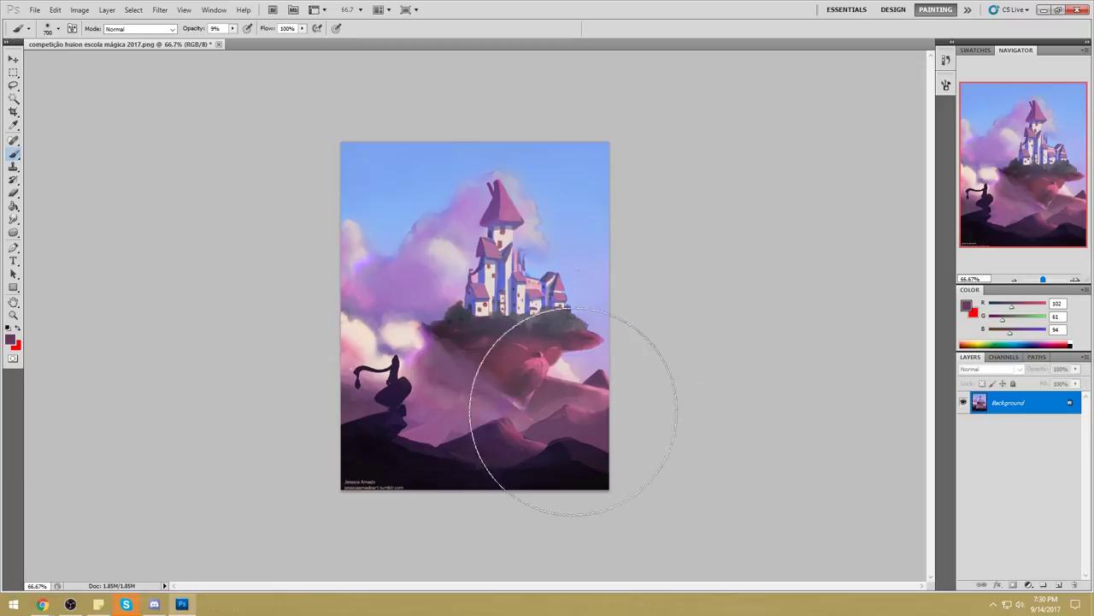
Lasso the lit face of the central peak, hide the selection outline and brush sampled mauve tones into it at 9% opacity.
{"action": "key", "text": "l"}
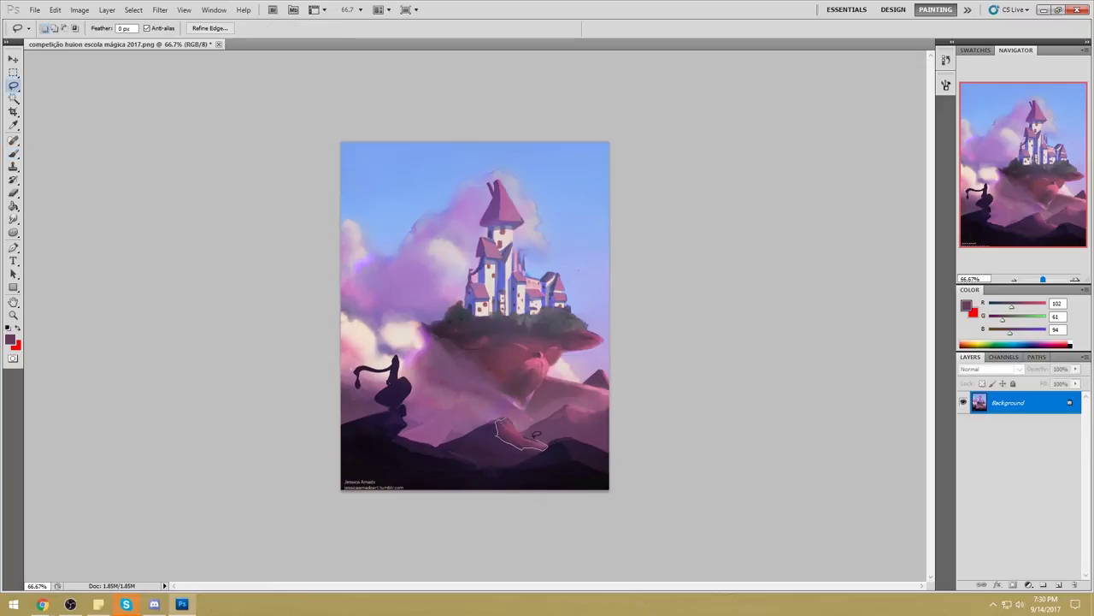
{"action": "left_click_drag", "start_coordinate": [516, 427], "coordinate": [507, 419]}
{"action": "key", "text": "ctrl+d"}
{"action": "key", "text": "b"}
{"action": "left_click", "coordinate": [516, 424], "text": "alt"}
{"action": "left_click", "coordinate": [528, 448], "text": "alt"}
Invert the selection and brush sampled dark purple around the central peak's lit face at 61% opacity, reducing the brush size to 90.
{"action": "key", "text": "m"}
{"action": "right_click", "coordinate": [516, 422]}
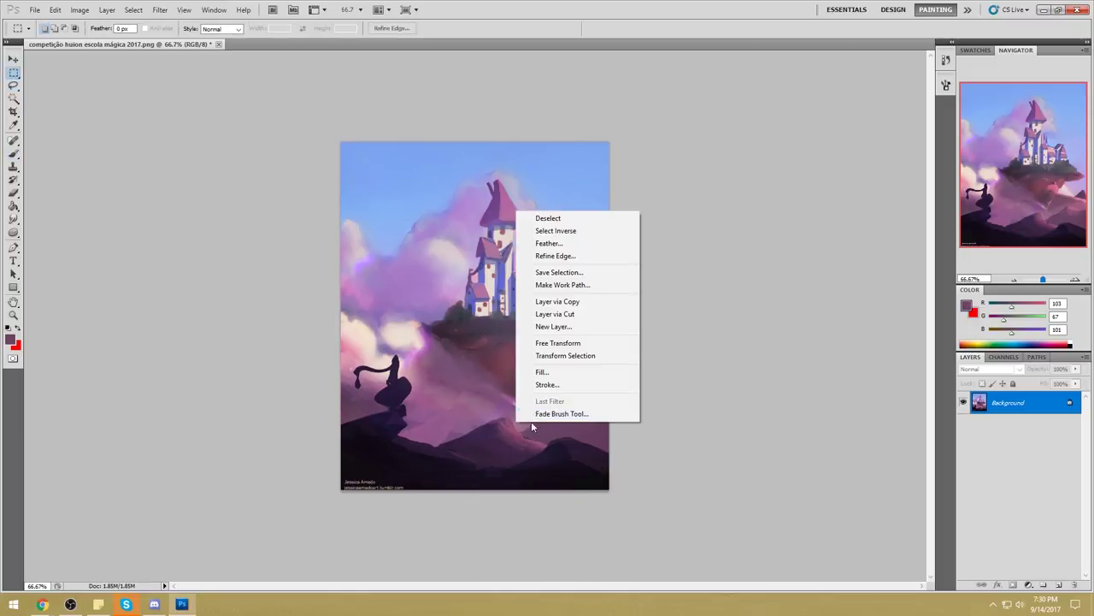
{"action": "key", "text": "Escape"}
{"action": "key", "text": "b"}
{"action": "key", "text": "ctrl+d"}
{"action": "left_click", "coordinate": [486, 445], "text": "alt"}
{"action": "key", "text": "ctrl+shift+d"}
{"action": "key", "text": "bracketleft"}
{"action": "key", "text": "bracketleft"}
{"action": "key", "text": "bracketleft"}
{"action": "key", "text": "bracketleft"}
{"action": "key", "text": "bracketleft"}
{"action": "key", "text": "bracketleft"}
{"action": "key", "text": "bracketleft"}
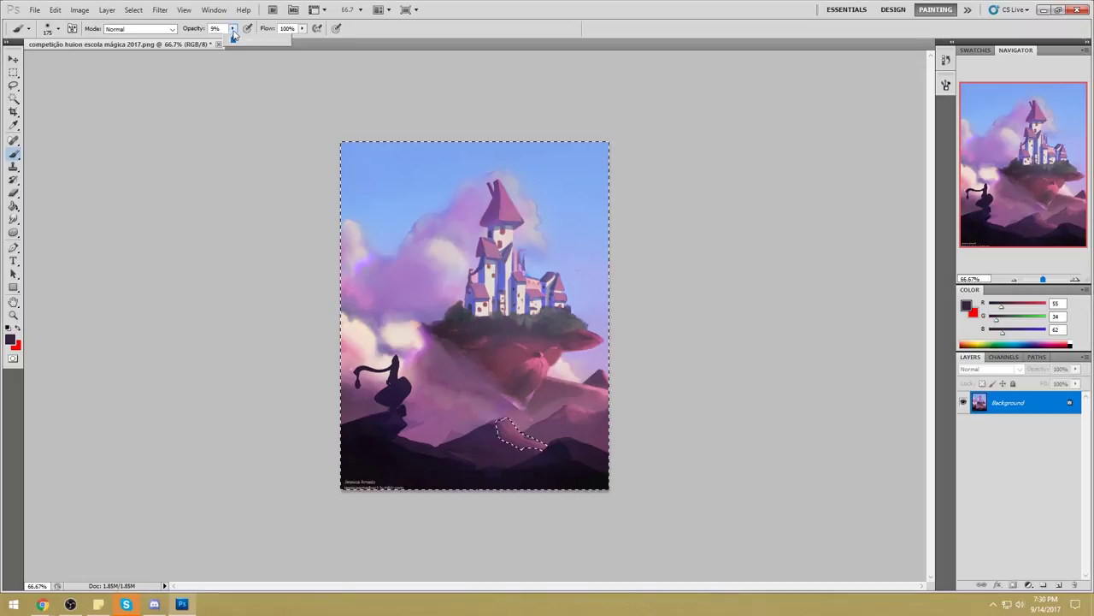
{"action": "key", "text": "6"}
{"action": "key", "text": "1"}
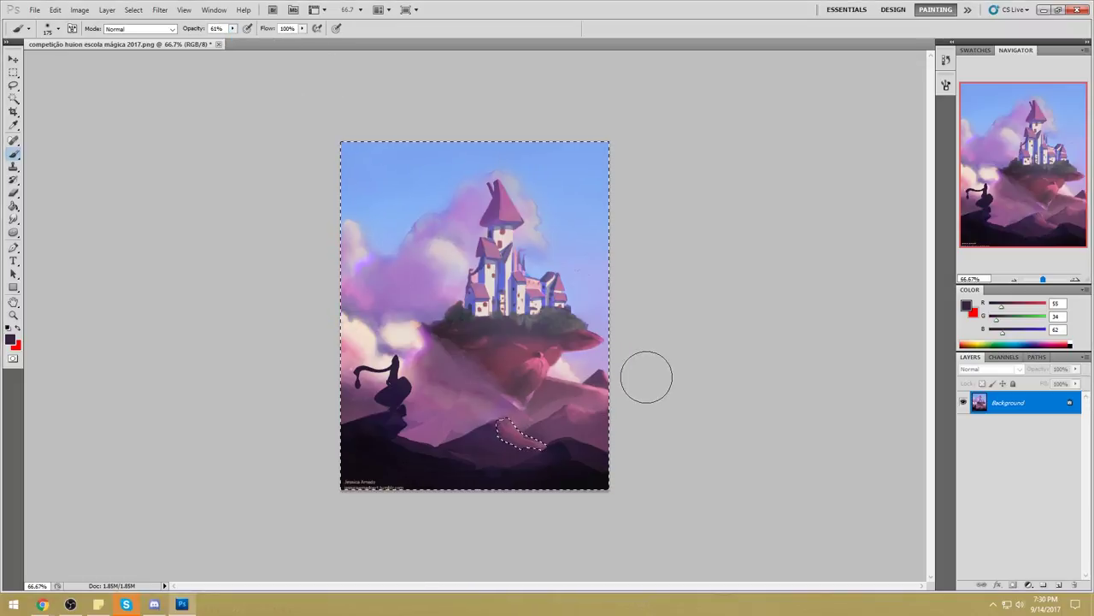
{"action": "key", "text": "bracketleft"}
{"action": "key", "text": "bracketleft"}
{"action": "key", "text": "bracketleft"}
{"action": "key", "text": "bracketleft"}
{"action": "key", "text": "ctrl+d"}
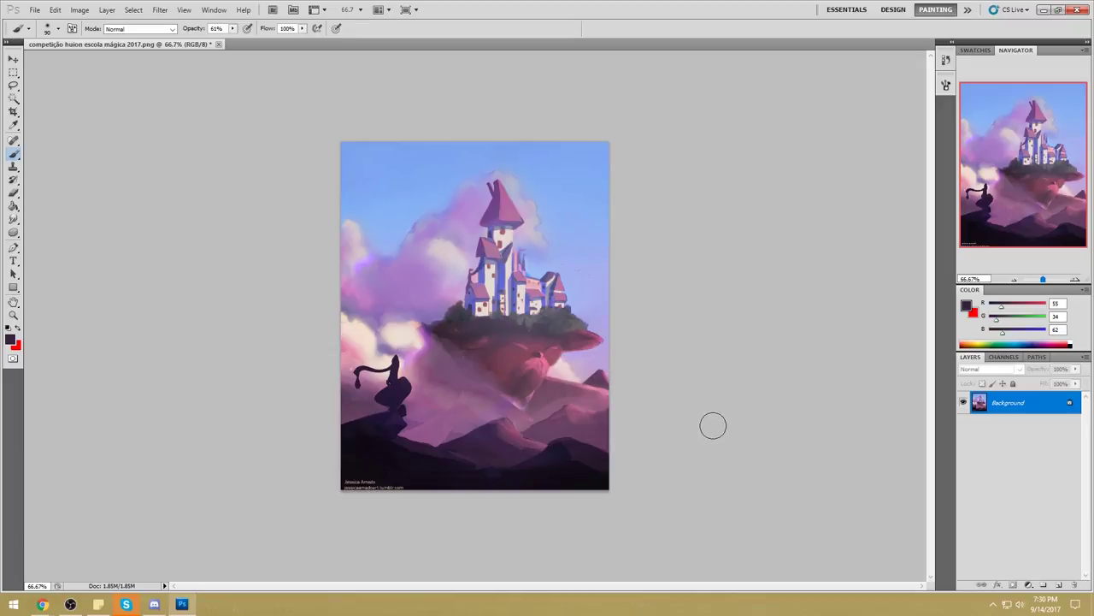
Invert the selection back to the central peak's lit face and brush pale pink sampled from the cloud into it at 20% opacity.
{"action": "key", "text": "m"}
{"action": "right_click", "coordinate": [513, 396]}
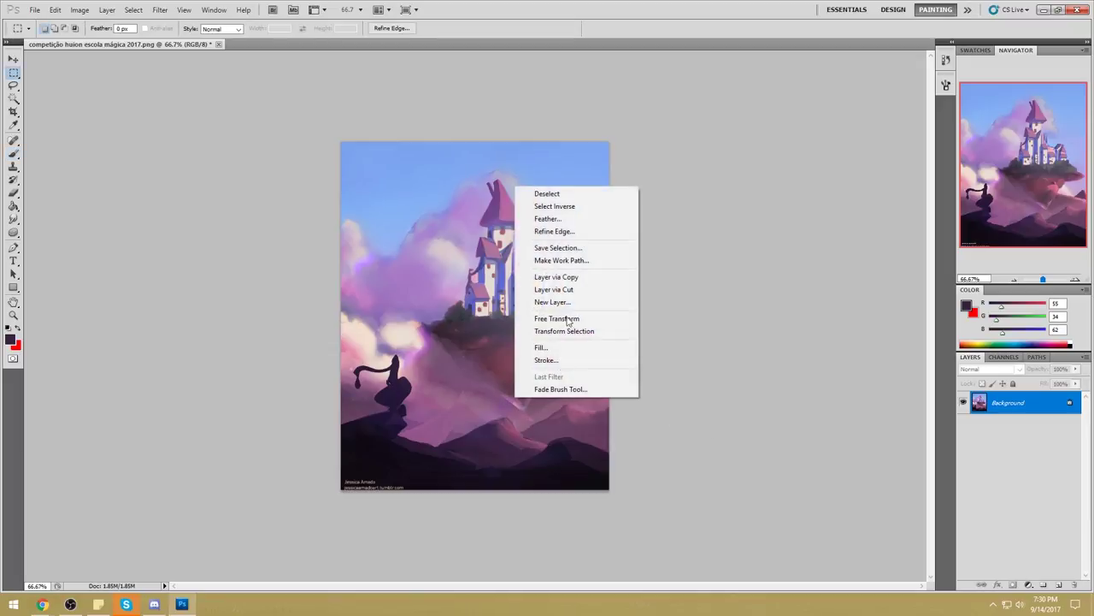
{"action": "left_click", "coordinate": [577, 207]}
{"action": "key", "text": "b"}
{"action": "left_click", "coordinate": [560, 368], "text": "alt"}
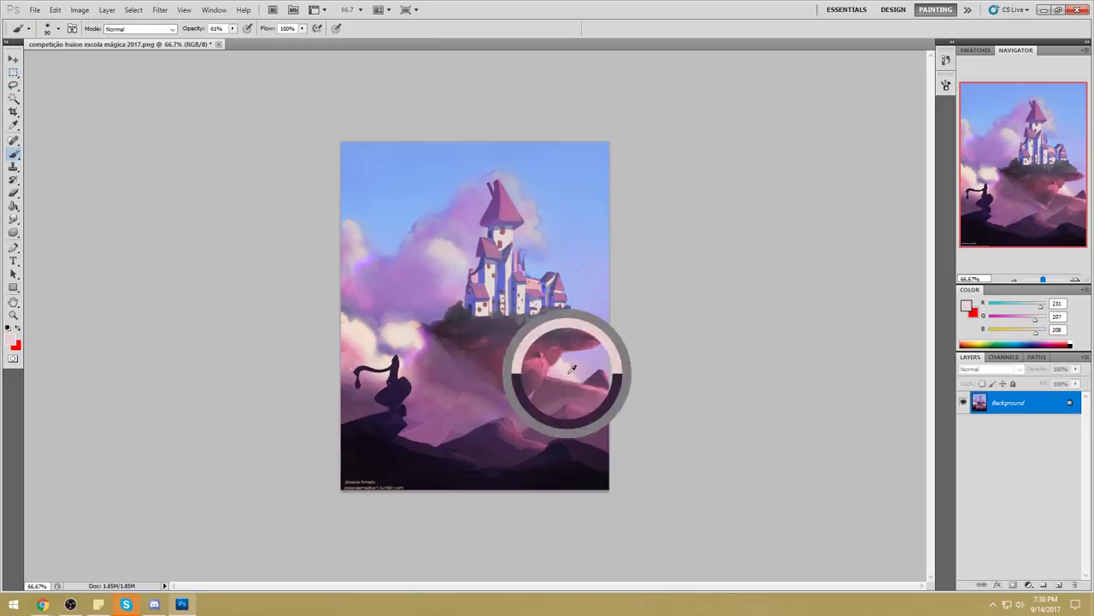
{"action": "left_click_drag", "start_coordinate": [542, 447], "coordinate": [510, 442]}
{"action": "key", "text": "ctrl+z"}
{"action": "left_click", "coordinate": [231, 28]}
{"action": "left_click_drag", "start_coordinate": [231, 40], "coordinate": [209, 39]}
{"action": "mouse_move", "coordinate": [535, 443]}
{"action": "left_mouse_down"}
{"action": "mouse_move", "coordinate": [500, 435]}
{"action": "mouse_move", "coordinate": [499, 421]}
{"action": "left_mouse_up"}
{"action": "left_click", "coordinate": [519, 427], "text": "alt"}
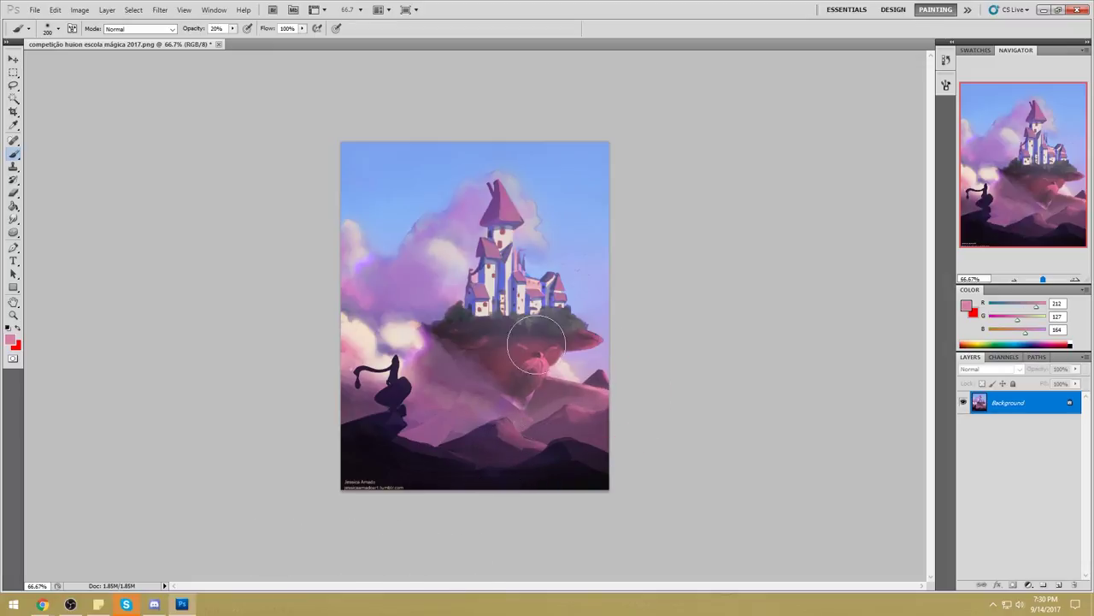
Lasso the hill slope to the right of the central peak, brush sampled pink into it and clear the selection.
{"action": "key", "text": "l"}
{"action": "mouse_move", "coordinate": [609, 406]}
{"action": "left_mouse_down"}
{"action": "mouse_move", "coordinate": [578, 418]}
{"action": "mouse_move", "coordinate": [568, 409]}
{"action": "mouse_move", "coordinate": [577, 398]}
{"action": "mouse_move", "coordinate": [613, 403]}
{"action": "mouse_move", "coordinate": [607, 389]}
{"action": "mouse_move", "coordinate": [568, 413]}
{"action": "left_mouse_up"}
{"action": "key", "text": "b"}
{"action": "key", "text": "l"}
{"action": "left_click", "coordinate": [701, 318]}
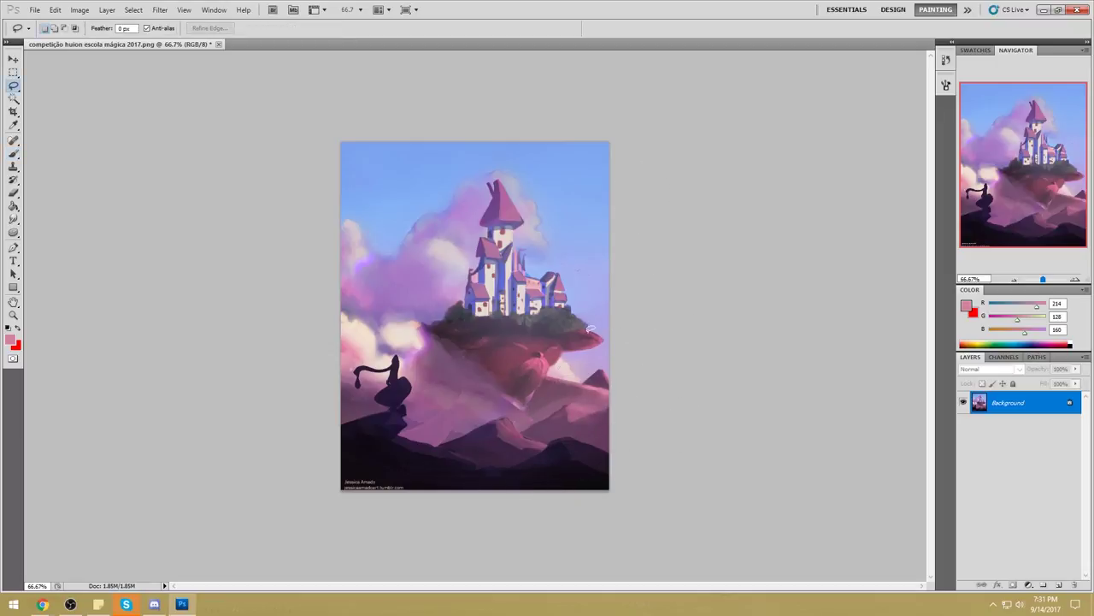
Lasso the right tip of the floating island, paint it out with the sampled sky colour at 100% opacity and deselect.
{"action": "mouse_move", "coordinate": [591, 336]}
{"action": "left_mouse_down"}
{"action": "mouse_move", "coordinate": [568, 357]}
{"action": "mouse_move", "coordinate": [642, 312]}
{"action": "left_mouse_up"}
{"action": "key", "text": "ctrl+d"}
{"action": "key", "text": "b"}
{"action": "left_click", "coordinate": [600, 330], "text": "alt"}
{"action": "mouse_move", "coordinate": [233, 29]}
{"action": "left_mouse_down"}
{"action": "mouse_move", "coordinate": [244, 43]}
{"action": "mouse_move", "coordinate": [286, 42]}
{"action": "left_mouse_up"}
{"action": "left_click", "coordinate": [235, 95]}
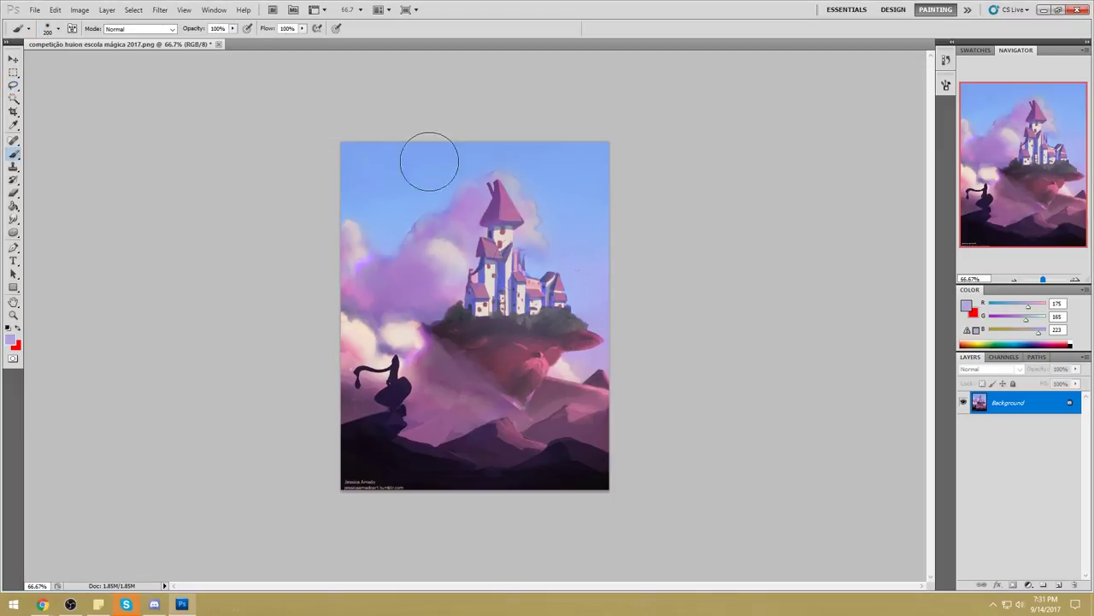
{"action": "left_click", "coordinate": [595, 325], "text": "alt"}
{"action": "left_click_drag", "start_coordinate": [606, 333], "coordinate": [590, 345]}
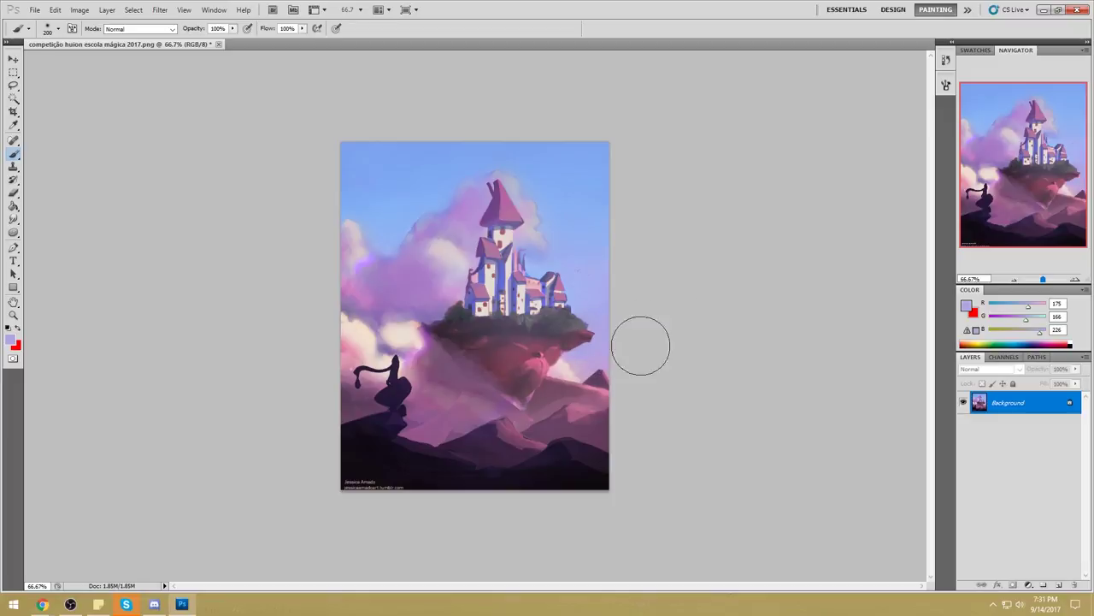
{"action": "key", "text": "m"}
{"action": "right_click", "coordinate": [579, 287]}
{"action": "left_click", "coordinate": [608, 292]}
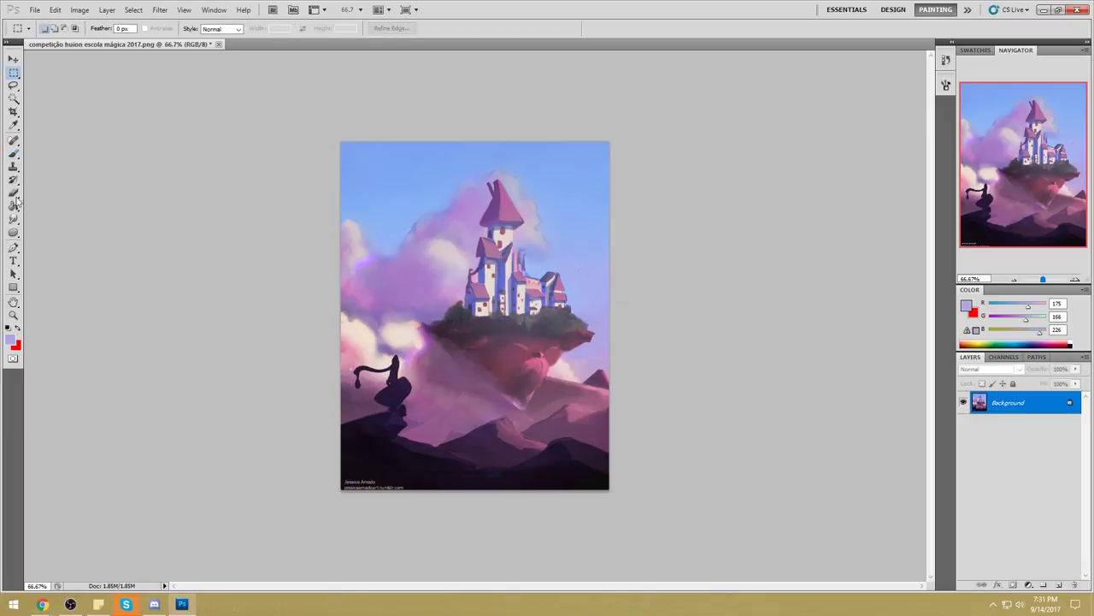
Smudge the sky and cloud edge beneath the floating island's right tip at 15% strength.
{"action": "left_click", "coordinate": [13, 219]}
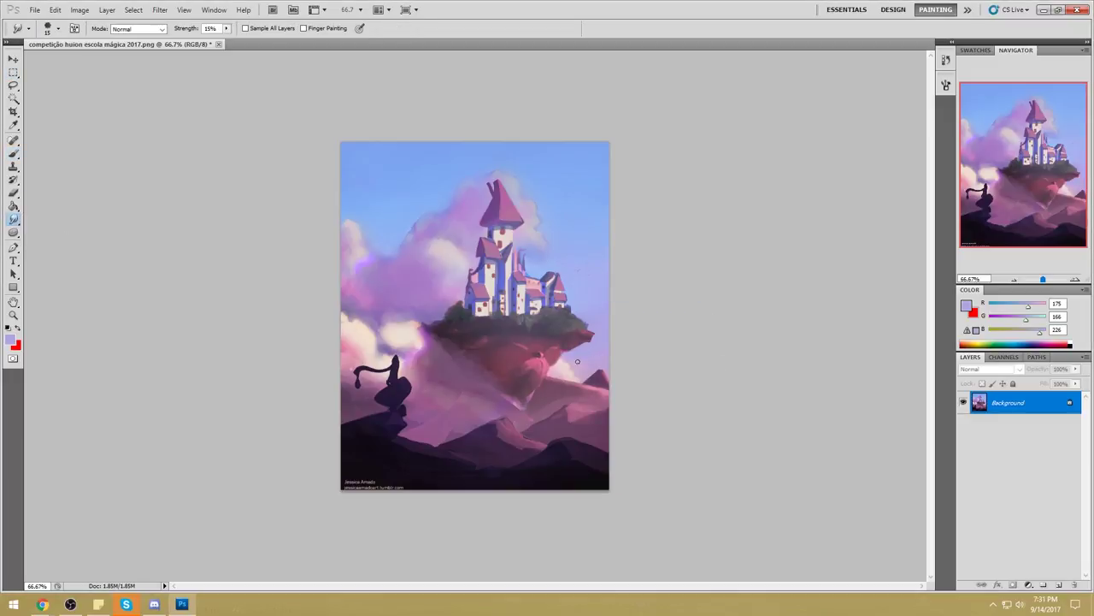
{"action": "left_click_drag", "start_coordinate": [582, 356], "coordinate": [565, 359]}
Reshape the island's right tip by lassoing small bits of its edge and painting them with the sampled sky colour.
{"action": "key", "text": "l"}
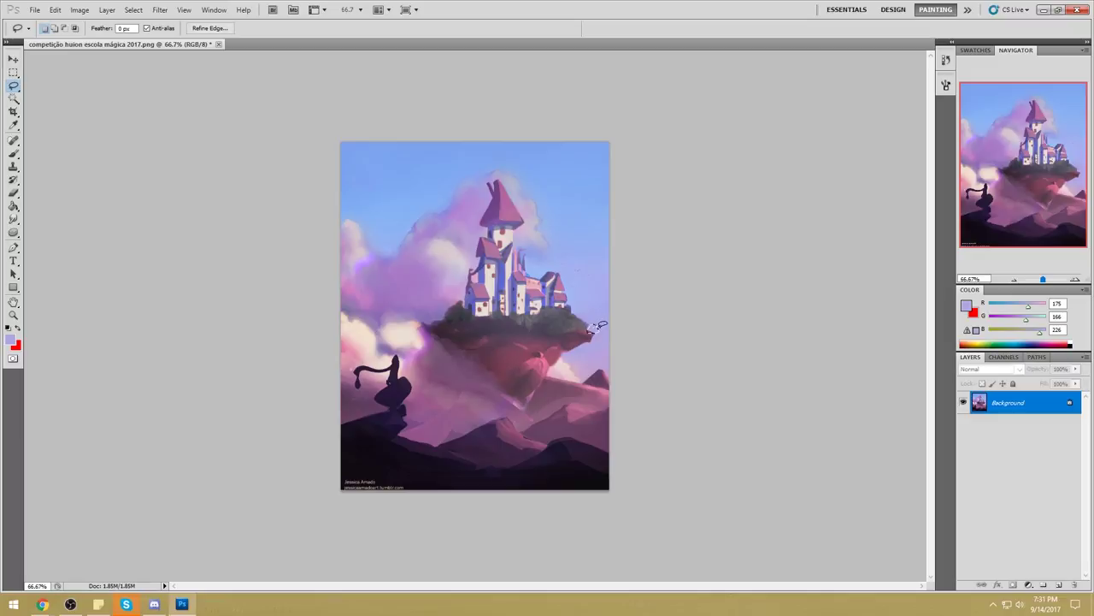
{"action": "key", "text": "b"}
{"action": "left_click", "coordinate": [601, 325], "text": "alt"}
{"action": "left_click_drag", "start_coordinate": [601, 329], "coordinate": [587, 331]}
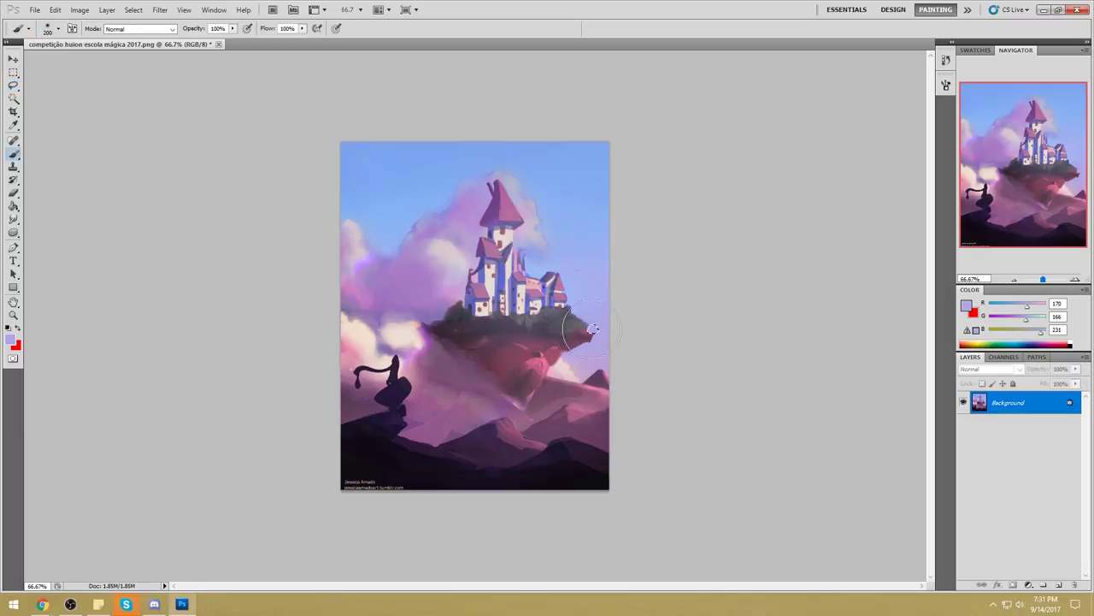
{"action": "key", "text": "l"}
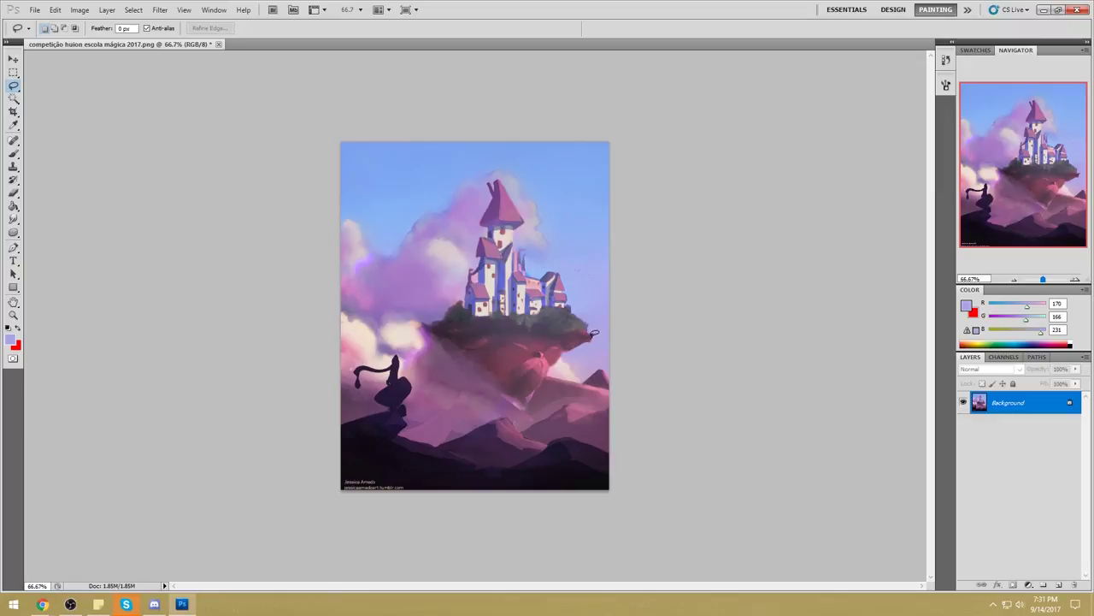
{"action": "left_click_drag", "start_coordinate": [594, 328], "coordinate": [599, 334]}
{"action": "left_click", "coordinate": [546, 227]}
{"action": "mouse_move", "coordinate": [596, 333]}
{"action": "left_mouse_down"}
{"action": "mouse_move", "coordinate": [578, 351]}
{"action": "mouse_move", "coordinate": [597, 332]}
{"action": "left_mouse_up"}
{"action": "key", "text": "b"}
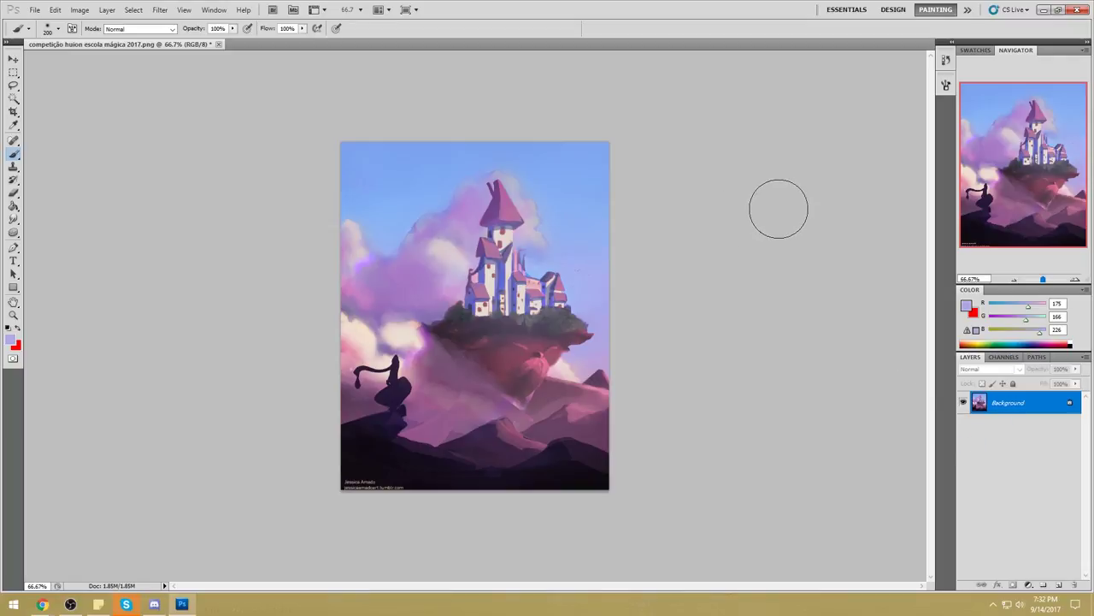
Close the castle painting without saving and open the Ilhabela Landscape image from the desktop in a maximized window.
{"action": "left_click", "coordinate": [219, 44]}
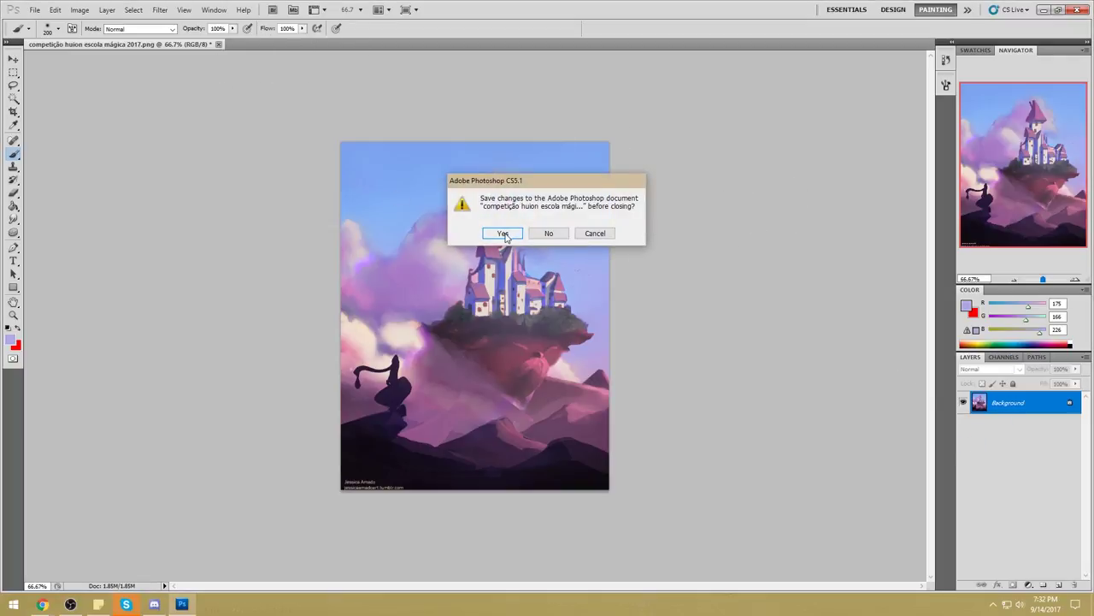
{"action": "left_click", "coordinate": [552, 232]}
{"action": "double_click", "coordinate": [607, 6]}
{"action": "left_click_drag", "start_coordinate": [611, 32], "coordinate": [589, 22]}
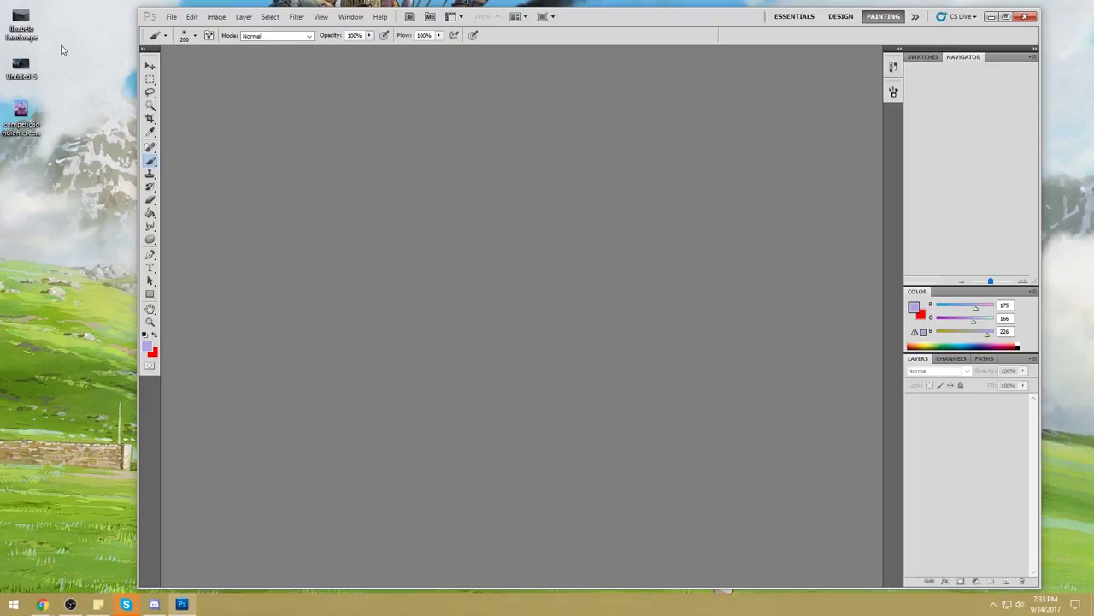
{"action": "left_click_drag", "start_coordinate": [21, 24], "coordinate": [537, 227]}
{"action": "double_click", "coordinate": [647, 23]}
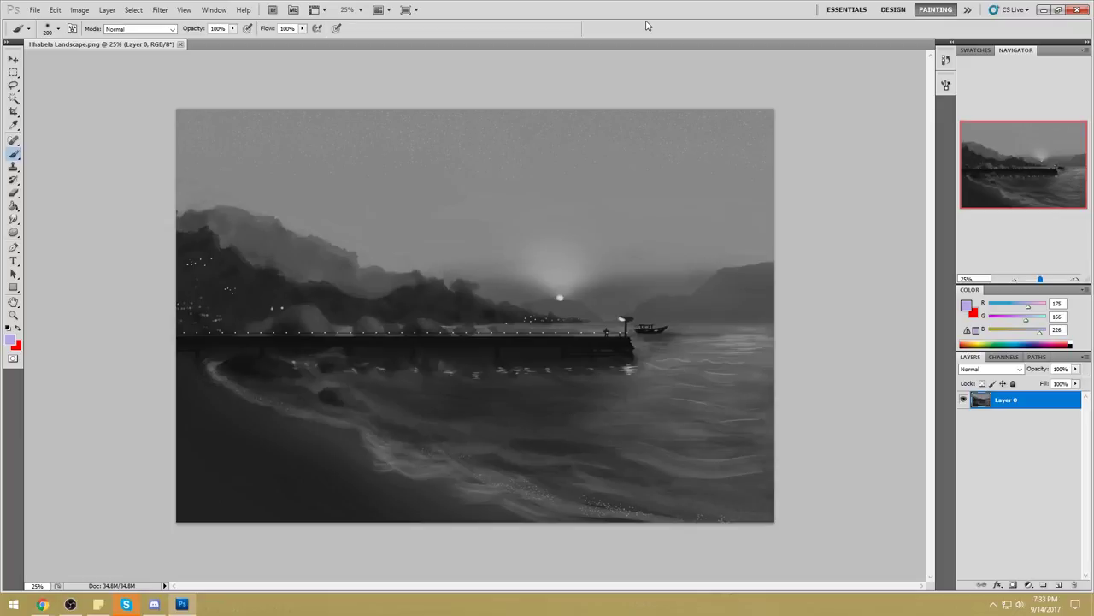
Brighten the sun and its glow with a large Dodge brush set to Highlights at 46% exposure.
{"action": "mouse_move", "coordinate": [13, 232]}
{"action": "left_mouse_down"}
{"action": "mouse_move", "coordinate": [54, 243]}
{"action": "mouse_move", "coordinate": [64, 231]}
{"action": "left_mouse_up"}
{"action": "key", "text": "bracketright"}
{"action": "key", "text": "bracketright"}
{"action": "key", "text": "bracketright"}
{"action": "key", "text": "bracketright"}
{"action": "key", "text": "bracketright"}
{"action": "key", "text": "bracketright"}
{"action": "key", "text": "bracketright"}
{"action": "key", "text": "bracketright"}
{"action": "left_click", "coordinate": [564, 298]}
{"action": "left_click", "coordinate": [560, 299]}
Try one more dodge over the sun's glow with the brush size at 1300.
{"action": "key", "text": "bracketleft"}
{"action": "key", "text": "bracketleft"}
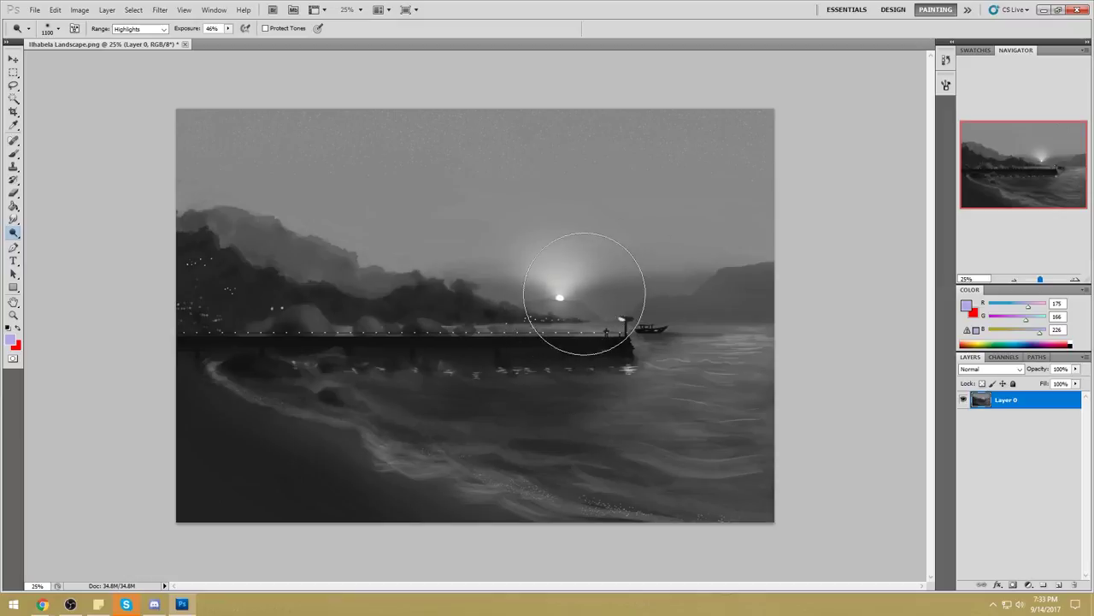
{"action": "key", "text": "bracketright"}
{"action": "key", "text": "bracketright"}
{"action": "left_click", "coordinate": [557, 296]}
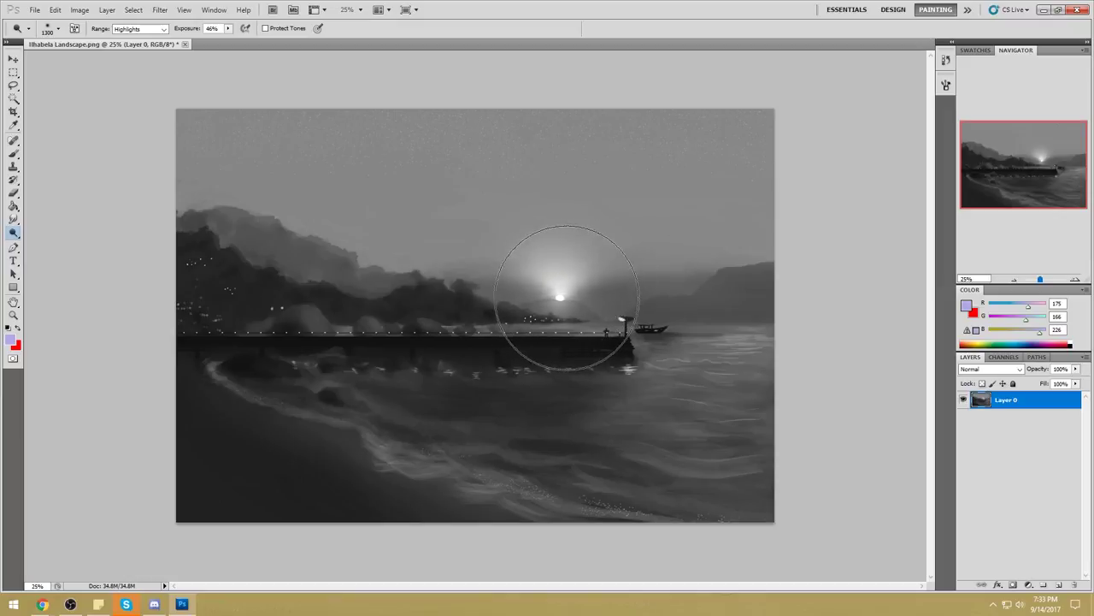
{"action": "key", "text": "ctrl+z"}
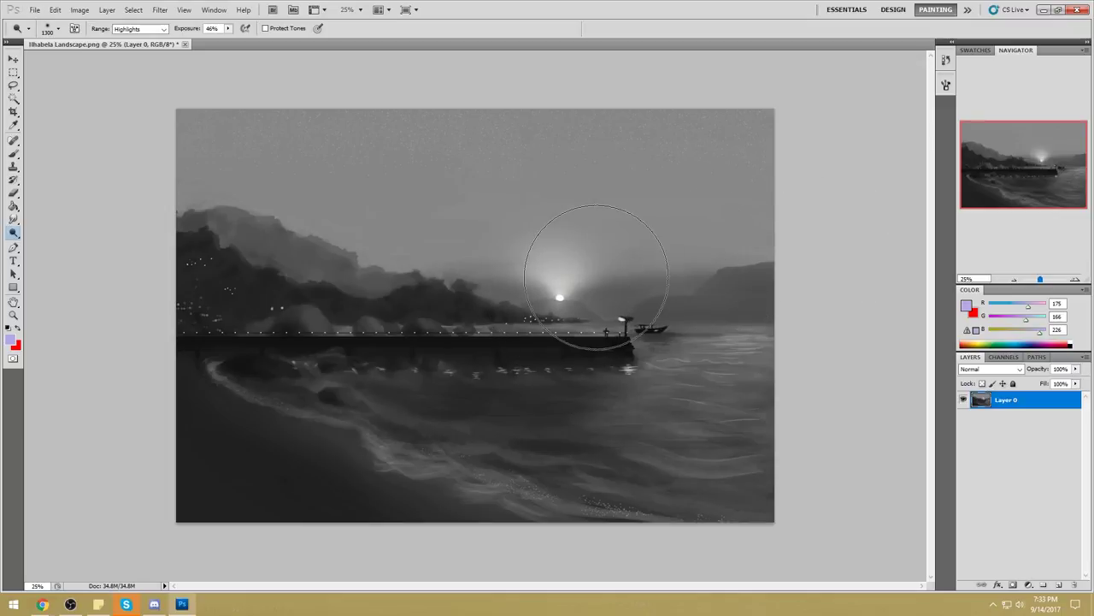
Set the foreground colour to white (ffffff) by sampling the sun, and return to the Dodge tool.
{"action": "left_click", "coordinate": [966, 305]}
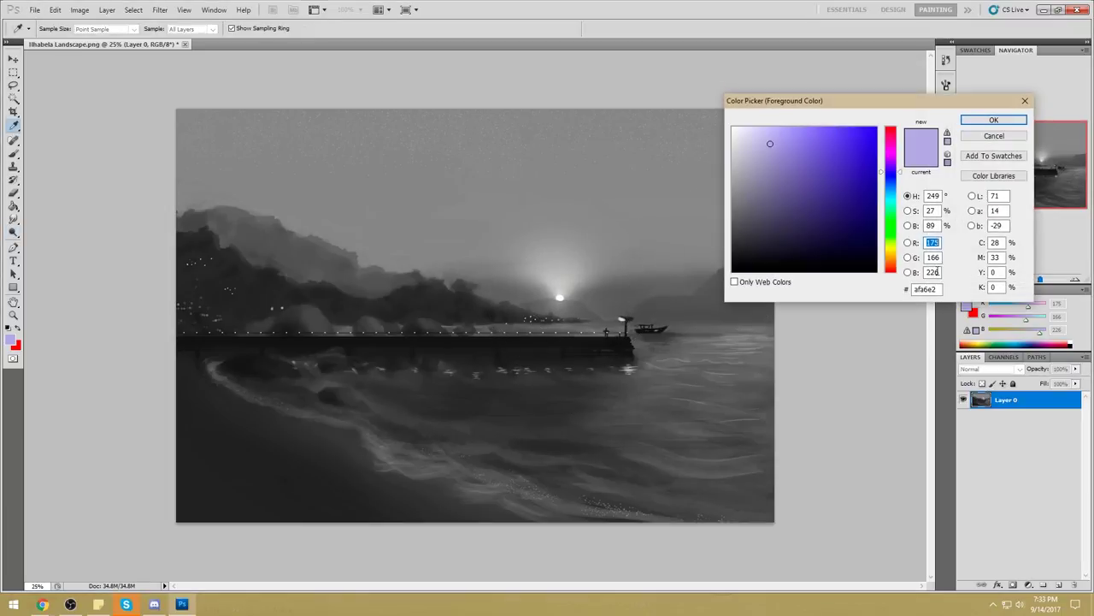
{"action": "left_click", "coordinate": [561, 298]}
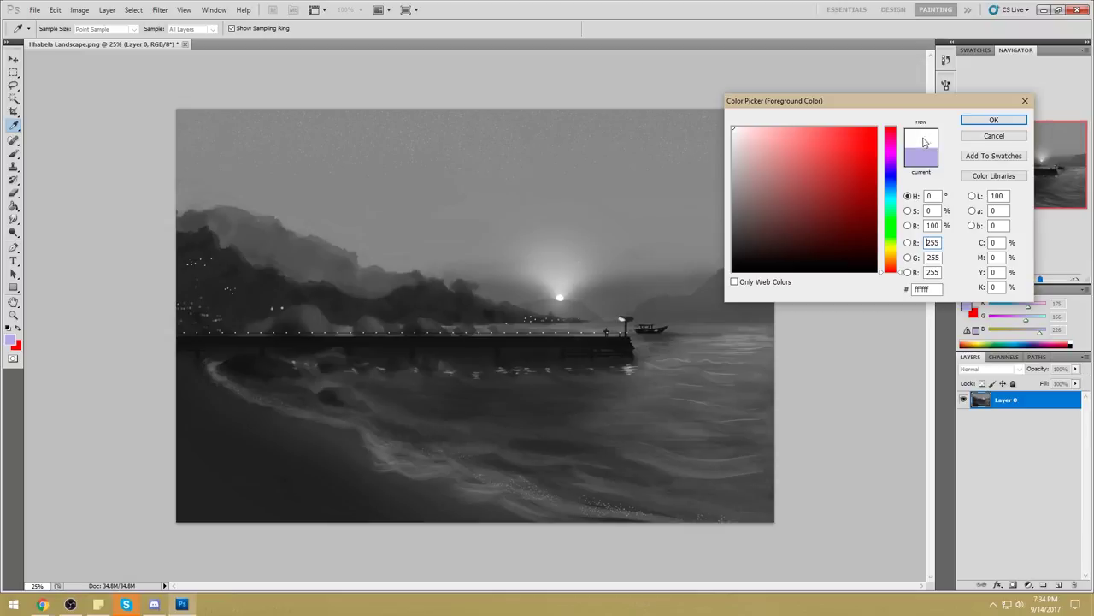
{"action": "left_click", "coordinate": [994, 121]}
{"action": "key", "text": "o"}
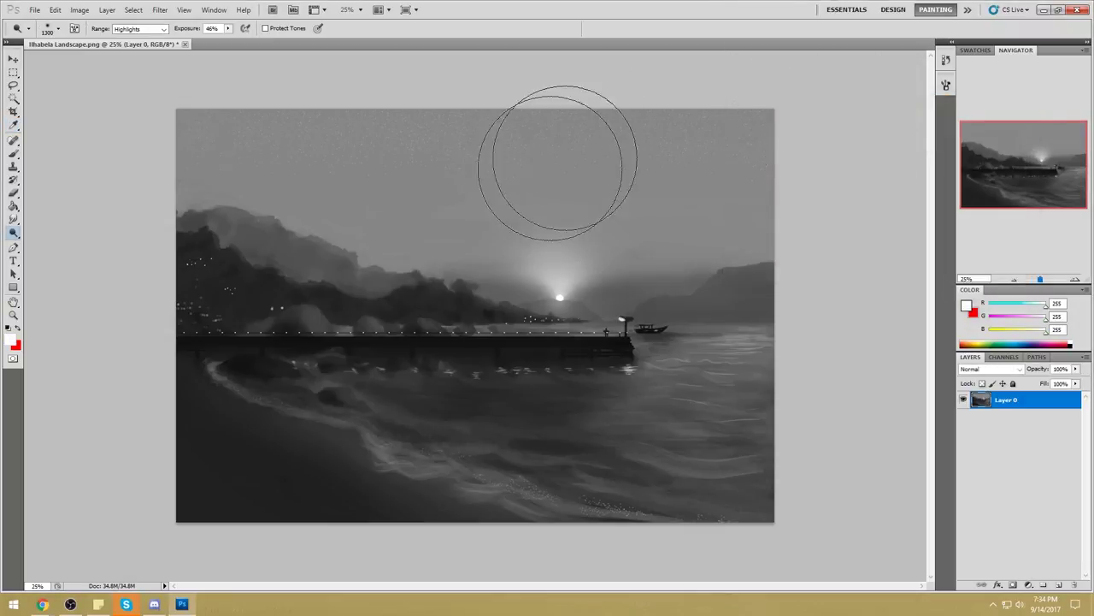
Compare the original image snapshot with the latest Dodge state in the history, ending on the latest state.
{"action": "left_click", "coordinate": [947, 63]}
{"action": "left_click", "coordinate": [888, 75]}
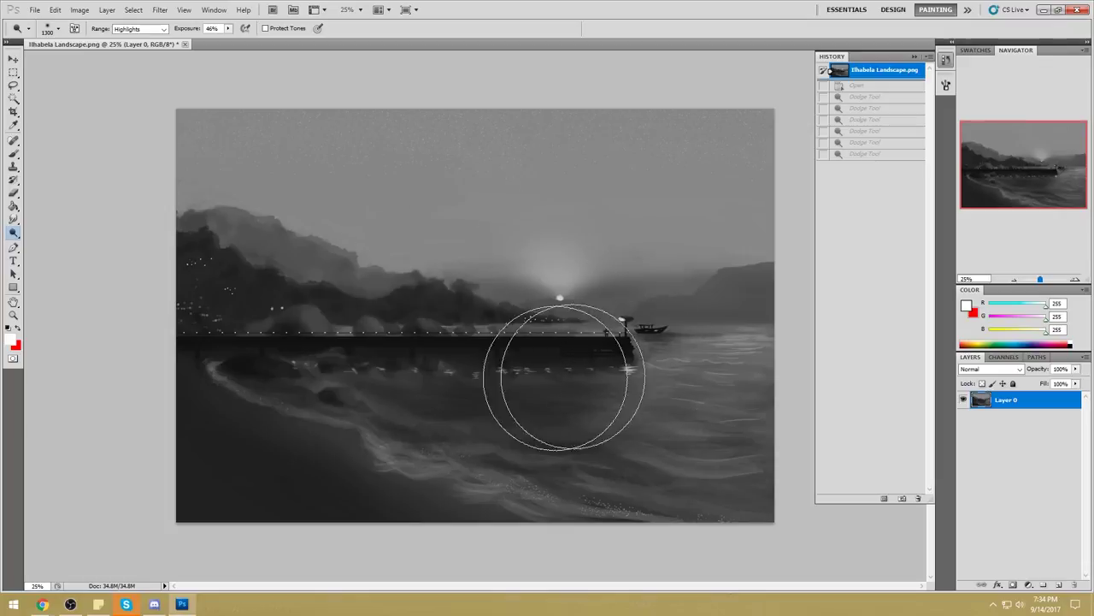
{"action": "left_click", "coordinate": [885, 154]}
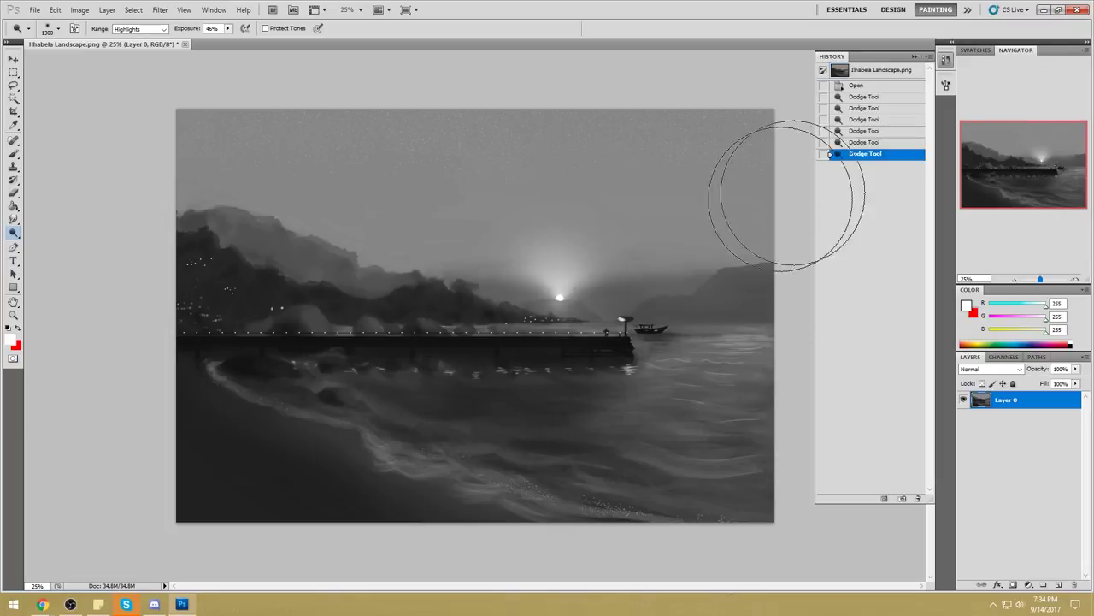
{"action": "left_click", "coordinate": [916, 57]}
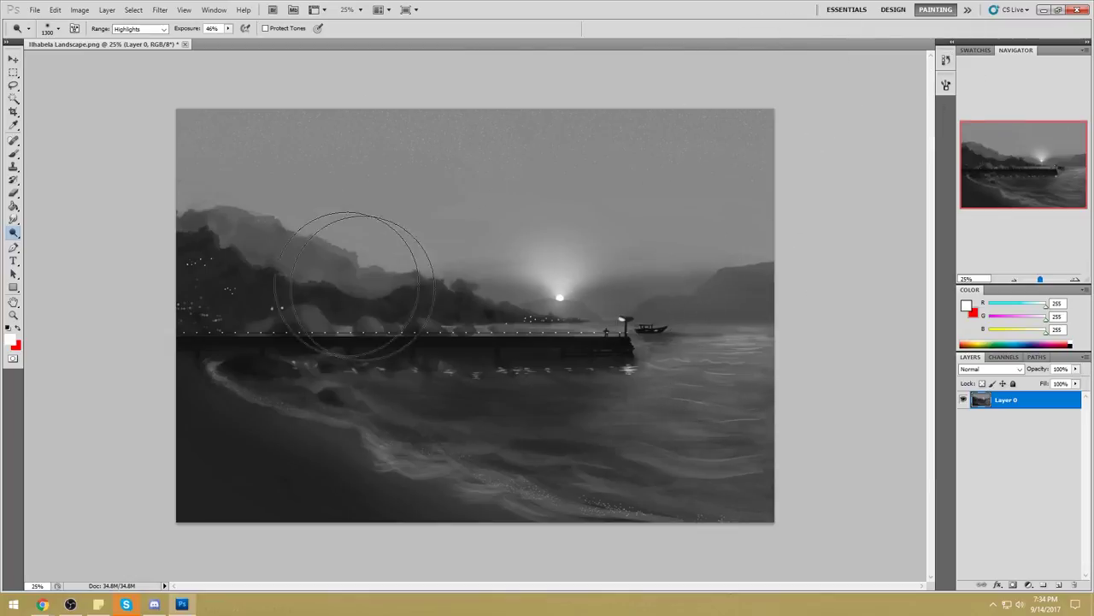
Try painting a reflection on the water behind the pier with a large brush in the sun's colour on a new layer.
{"action": "key", "text": "m"}
{"action": "key", "text": "b"}
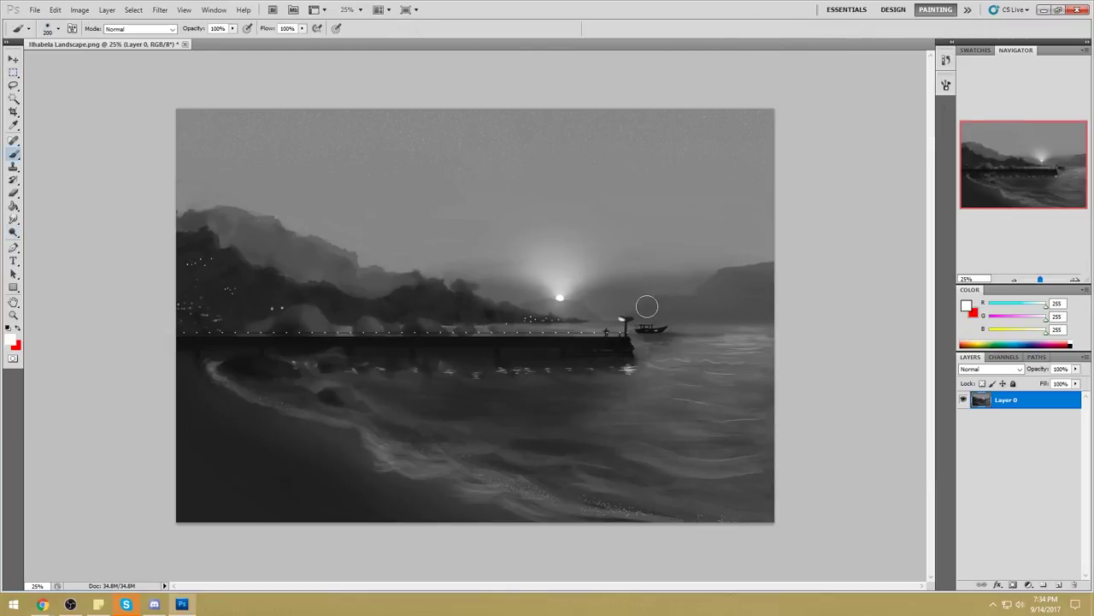
{"action": "key", "text": "bracketright"}
{"action": "key", "text": "bracketright"}
{"action": "key", "text": "bracketright"}
{"action": "key", "text": "bracketright"}
{"action": "key", "text": "bracketright"}
{"action": "key", "text": "bracketright"}
{"action": "key", "text": "bracketright"}
{"action": "key", "text": "bracketright"}
{"action": "key", "text": "bracketright"}
{"action": "left_click", "coordinate": [732, 339], "text": "alt"}
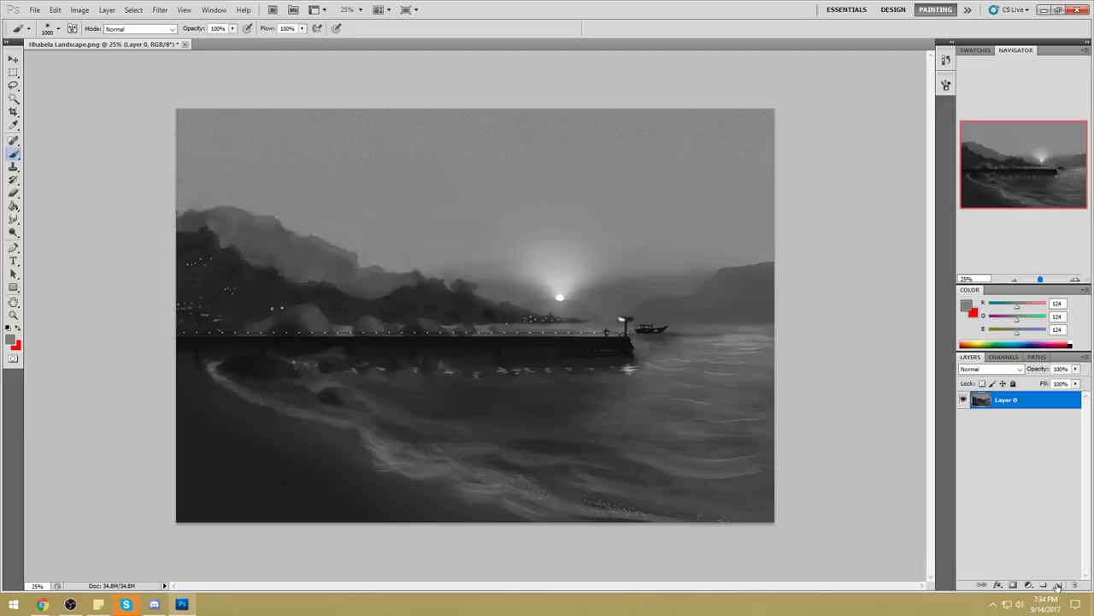
{"action": "left_click", "coordinate": [1060, 585]}
{"action": "left_click", "coordinate": [560, 295], "text": "alt"}
{"action": "left_click_drag", "start_coordinate": [473, 329], "coordinate": [577, 340]}
{"action": "key", "text": "ctrl+z"}
Brighten the strip of water behind the pier below the sun on Layer 0, using the Dodge tool at size 250.
{"action": "left_click", "coordinate": [14, 233]}
{"action": "key", "text": "bracketleft"}
{"action": "key", "text": "bracketleft"}
{"action": "key", "text": "bracketleft"}
{"action": "key", "text": "bracketleft"}
{"action": "key", "text": "bracketleft"}
{"action": "key", "text": "bracketleft"}
{"action": "key", "text": "bracketleft"}
{"action": "key", "text": "bracketleft"}
{"action": "key", "text": "bracketleft"}
{"action": "key", "text": "bracketleft"}
{"action": "key", "text": "bracketleft"}
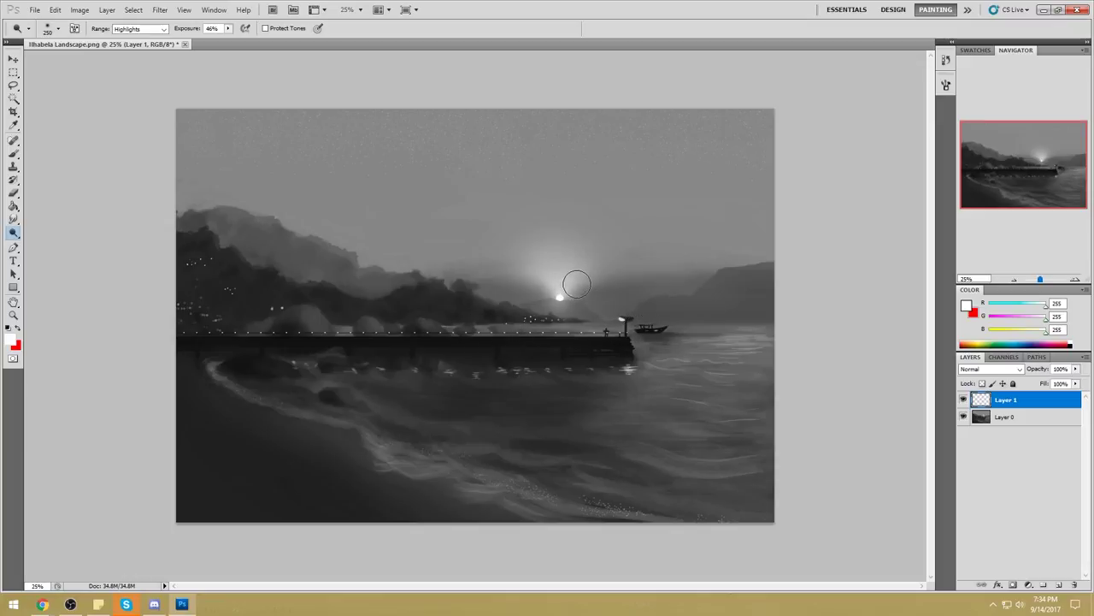
{"action": "left_click", "coordinate": [1012, 419]}
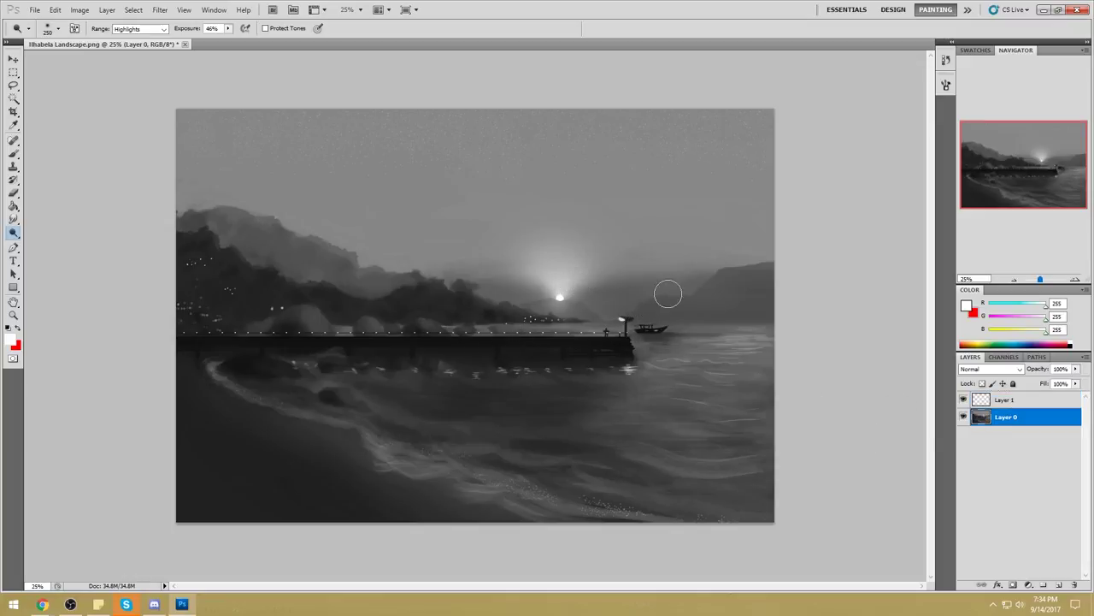
{"action": "mouse_move", "coordinate": [480, 327]}
{"action": "left_mouse_down"}
{"action": "mouse_move", "coordinate": [666, 325]}
{"action": "mouse_move", "coordinate": [512, 330]}
{"action": "mouse_move", "coordinate": [657, 332]}
{"action": "left_mouse_up"}
{"action": "mouse_move", "coordinate": [576, 327]}
{"action": "left_mouse_down"}
{"action": "mouse_move", "coordinate": [533, 326]}
{"action": "mouse_move", "coordinate": [712, 321]}
{"action": "mouse_move", "coordinate": [609, 327]}
{"action": "mouse_move", "coordinate": [653, 298]}
{"action": "mouse_move", "coordinate": [624, 251]}
{"action": "mouse_move", "coordinate": [563, 329]}
{"action": "left_mouse_up"}
Enlarge the Dodge brush to 1200 and brighten the open water to the right of the pier.
{"action": "key", "text": "bracketright"}
{"action": "key", "text": "bracketright"}
{"action": "key", "text": "bracketright"}
{"action": "key", "text": "bracketright"}
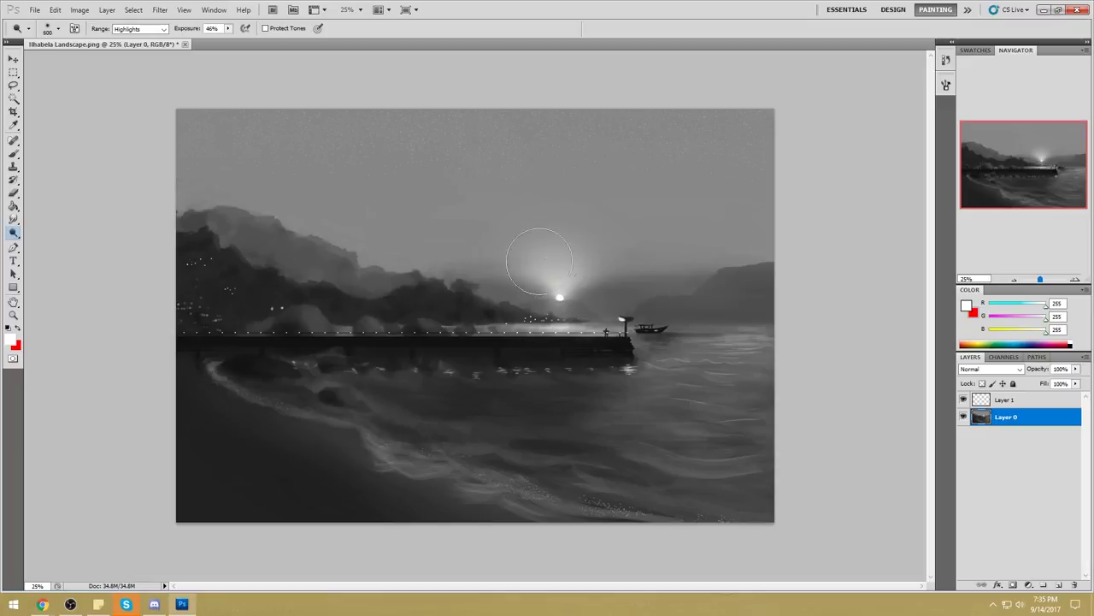
{"action": "key", "text": "bracketright"}
{"action": "key", "text": "bracketright"}
{"action": "key", "text": "bracketright"}
{"action": "key", "text": "bracketright"}
{"action": "key", "text": "bracketright"}
{"action": "key", "text": "bracketright"}
{"action": "mouse_move", "coordinate": [703, 350]}
{"action": "left_mouse_down"}
{"action": "mouse_move", "coordinate": [777, 357]}
{"action": "mouse_move", "coordinate": [658, 400]}
{"action": "mouse_move", "coordinate": [620, 475]}
{"action": "mouse_move", "coordinate": [765, 438]}
{"action": "mouse_move", "coordinate": [795, 408]}
{"action": "left_mouse_up"}
{"action": "left_click_drag", "start_coordinate": [701, 369], "coordinate": [813, 372]}
Lower the Dodge exposure to 32%, brighten the lower-right water and the shore, and undo the last two shore strokes.
{"action": "left_click", "coordinate": [227, 28]}
{"action": "left_click_drag", "start_coordinate": [226, 40], "coordinate": [219, 40]}
{"action": "mouse_move", "coordinate": [658, 361]}
{"action": "left_mouse_down"}
{"action": "mouse_move", "coordinate": [537, 497]}
{"action": "mouse_move", "coordinate": [704, 459]}
{"action": "mouse_move", "coordinate": [668, 438]}
{"action": "mouse_move", "coordinate": [807, 511]}
{"action": "left_mouse_up"}
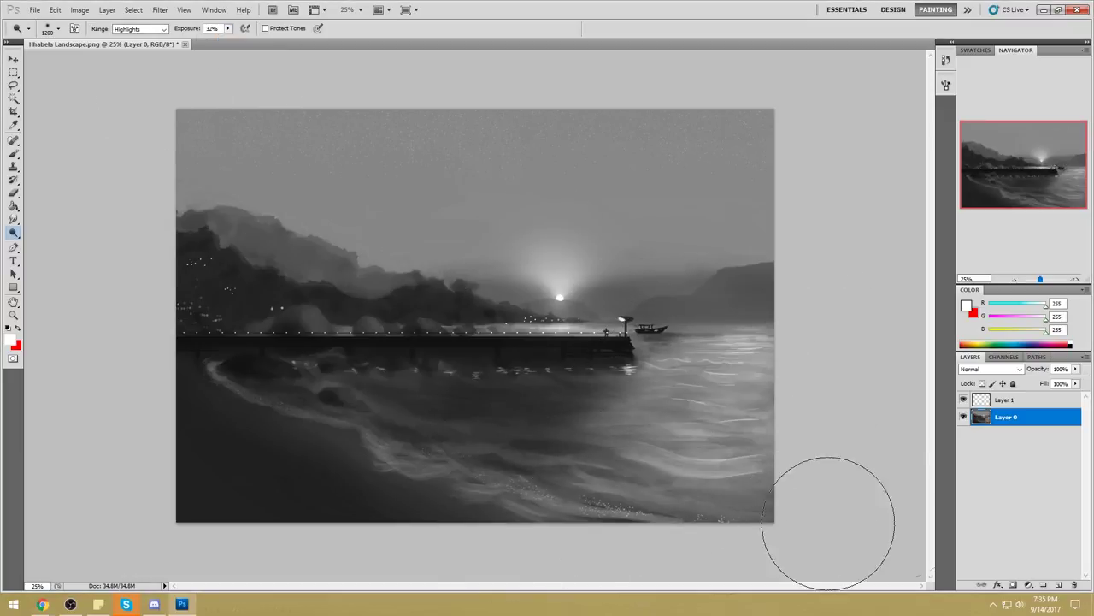
{"action": "mouse_move", "coordinate": [438, 451]}
{"action": "left_mouse_down"}
{"action": "mouse_move", "coordinate": [257, 461]}
{"action": "mouse_move", "coordinate": [525, 574]}
{"action": "mouse_move", "coordinate": [420, 525]}
{"action": "mouse_move", "coordinate": [588, 560]}
{"action": "mouse_move", "coordinate": [379, 478]}
{"action": "mouse_move", "coordinate": [583, 535]}
{"action": "mouse_move", "coordinate": [131, 369]}
{"action": "left_mouse_up"}
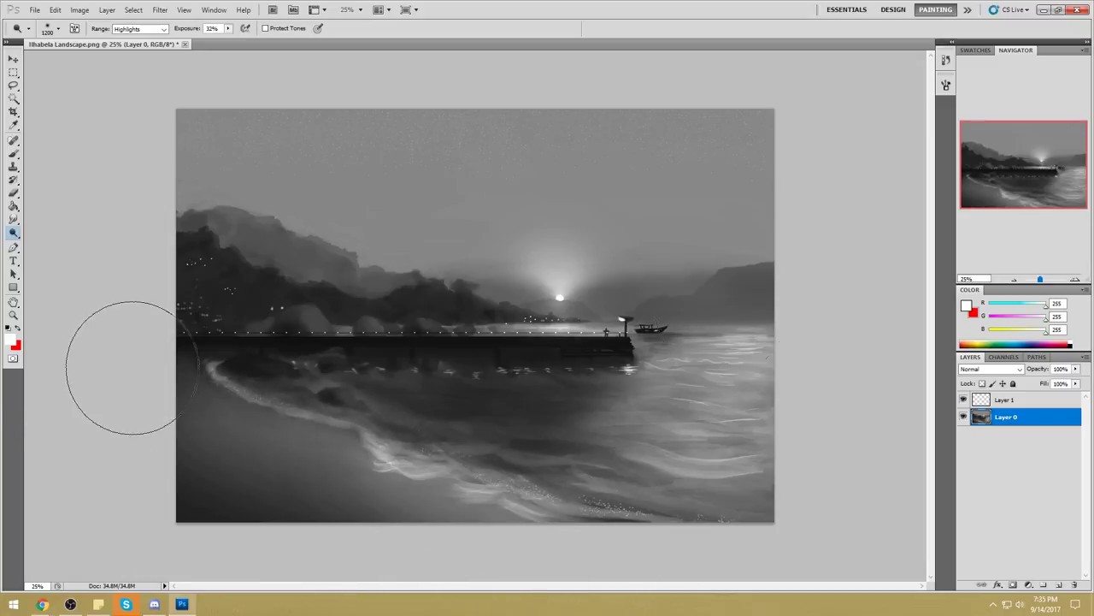
{"action": "key", "text": "ctrl+alt+z"}
{"action": "key", "text": "ctrl+alt+z"}
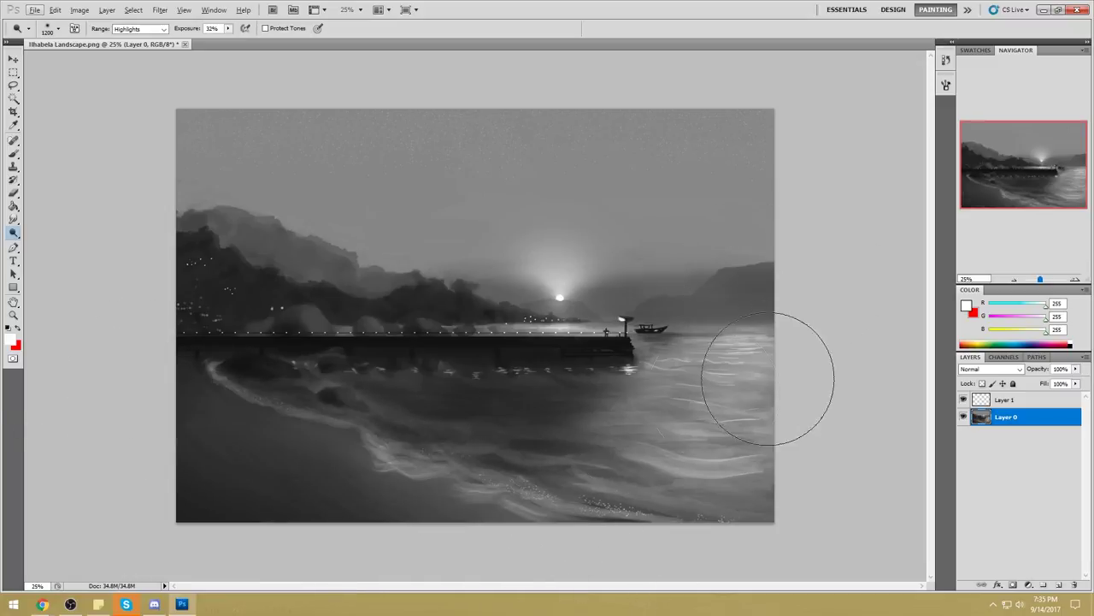
{"action": "key", "text": "w"}
{"action": "left_click", "coordinate": [599, 298]}
{"action": "left_click", "coordinate": [602, 257]}
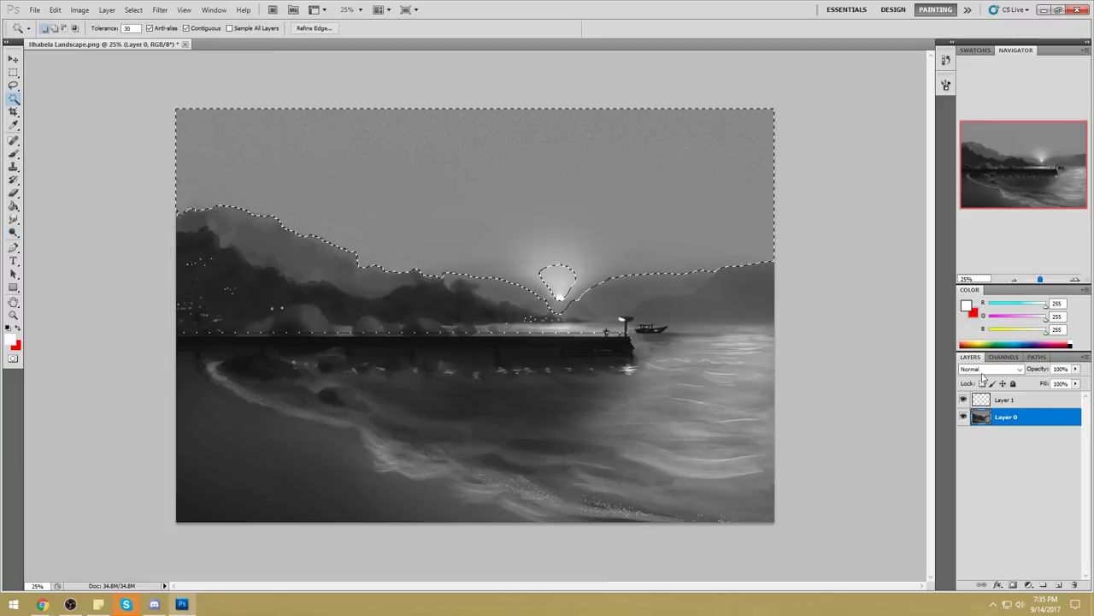
{"action": "left_click", "coordinate": [729, 393]}
{"action": "left_click", "coordinate": [850, 400]}
Merge the empty Layer 1 down into Layer 0 and select the whole canvas for copying.
{"action": "key", "text": "ctrl+a"}
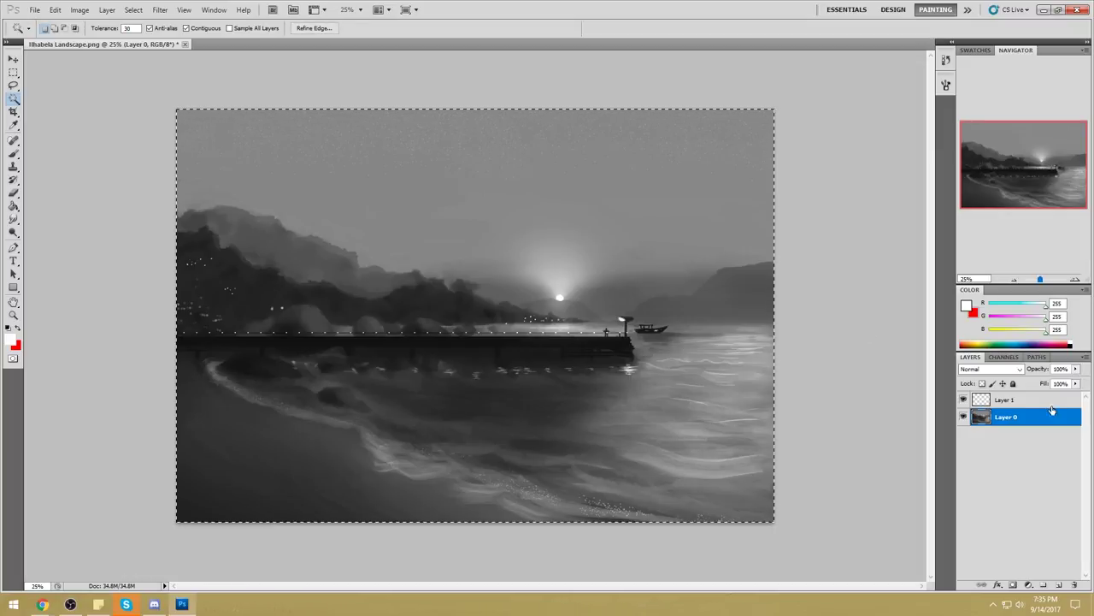
{"action": "right_click", "coordinate": [1052, 412]}
{"action": "left_click", "coordinate": [1053, 569]}
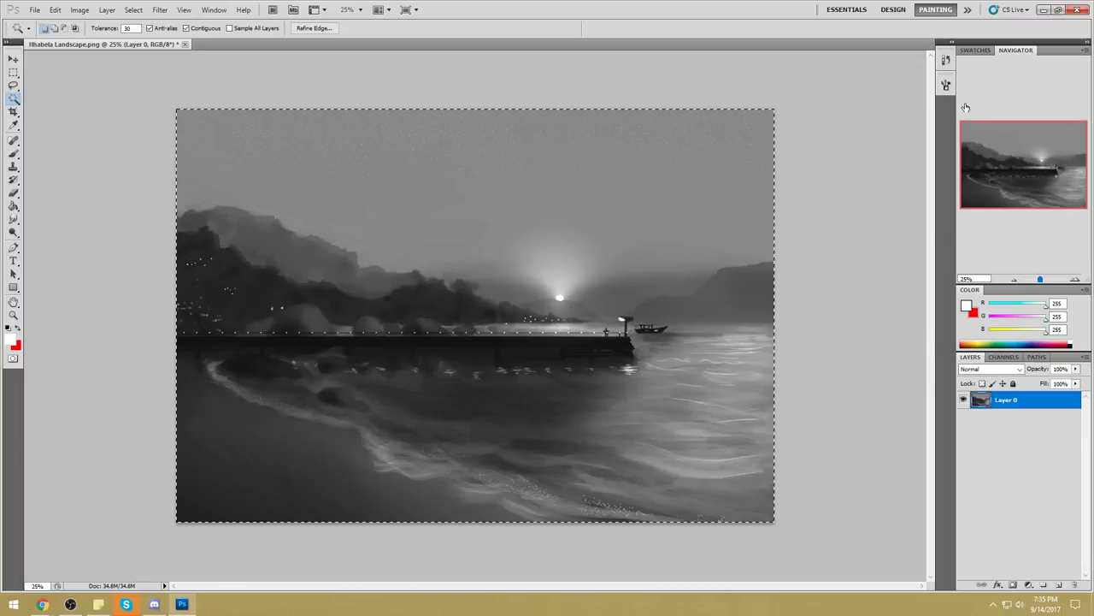
Revert to the original Ilhabela Landscape.png snapshot in the history and paste the copied brightened version as a new layer.
{"action": "left_click", "coordinate": [945, 60]}
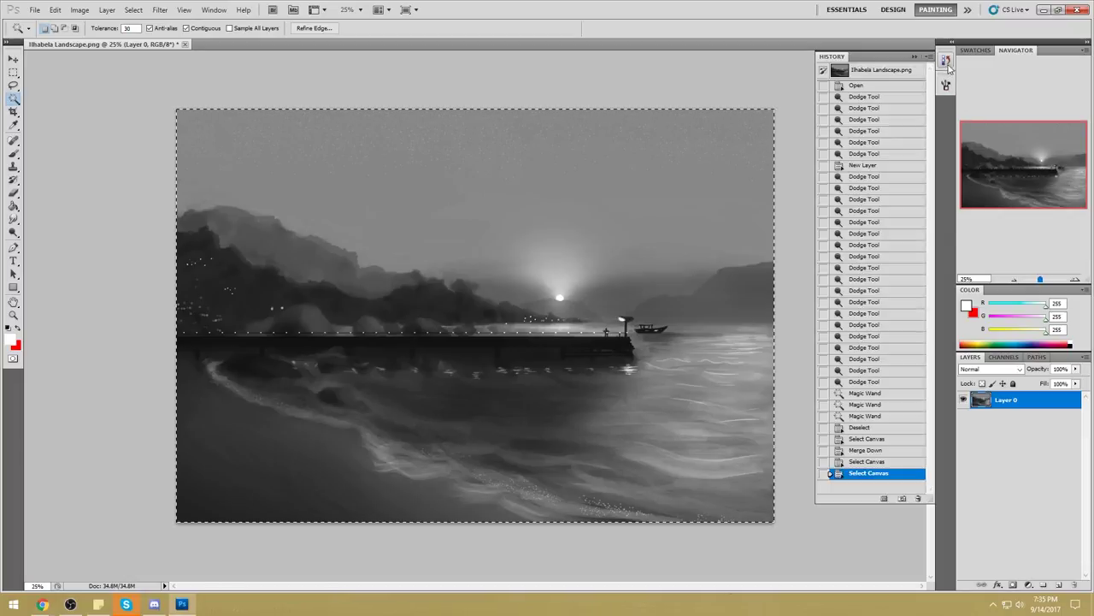
{"action": "left_click", "coordinate": [865, 71]}
{"action": "key", "text": "ctrl+v"}
{"action": "left_click", "coordinate": [915, 57]}
Enlarge the Eraser to 1200 and erase parts of the brightened Layer 1 around the shoreline.
{"action": "key", "text": "e"}
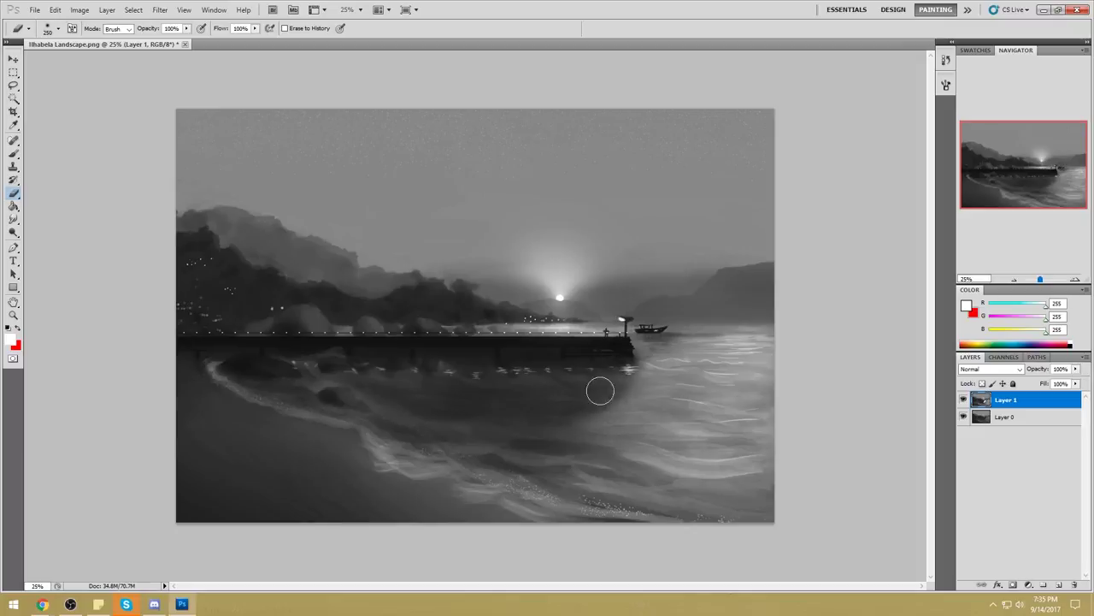
{"action": "key", "text": "bracketright"}
{"action": "key", "text": "bracketright"}
{"action": "key", "text": "bracketright"}
{"action": "key", "text": "bracketright"}
{"action": "key", "text": "bracketright"}
{"action": "key", "text": "bracketright"}
{"action": "key", "text": "bracketright"}
{"action": "key", "text": "bracketright"}
{"action": "key", "text": "bracketright"}
{"action": "key", "text": "bracketright"}
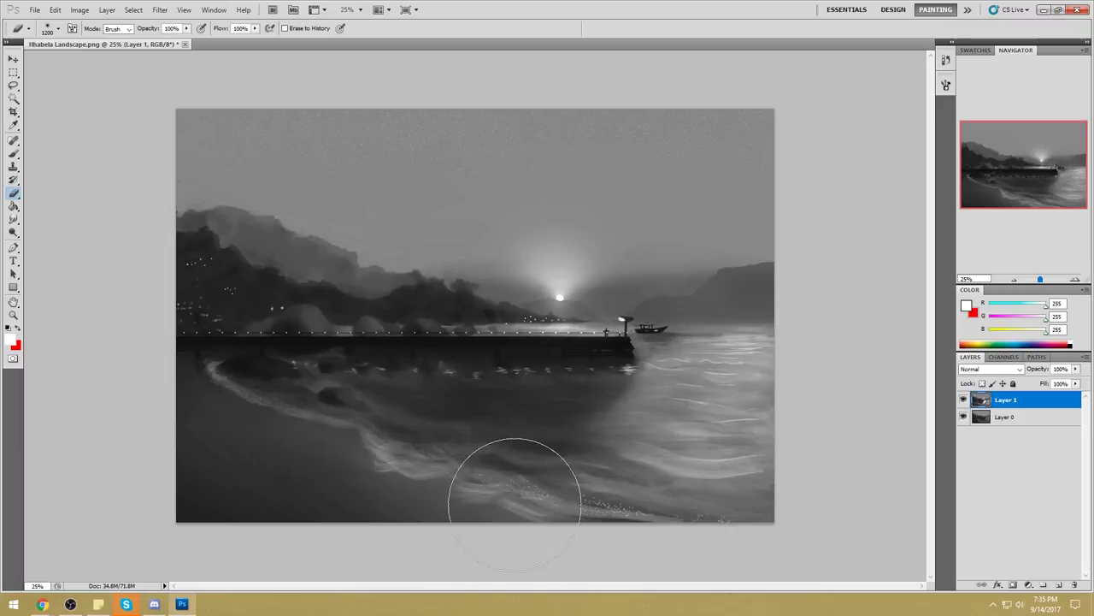
{"action": "key", "text": "b"}
{"action": "left_click", "coordinate": [556, 287]}
{"action": "key", "text": "bracketright"}
{"action": "key", "text": "bracketright"}
{"action": "key", "text": "bracketright"}
{"action": "key", "text": "bracketright"}
{"action": "key", "text": "bracketright"}
{"action": "key", "text": "bracketright"}
{"action": "left_click", "coordinate": [13, 98]}
{"action": "left_click", "coordinate": [578, 202]}
{"action": "left_click", "coordinate": [596, 291], "text": "shift"}
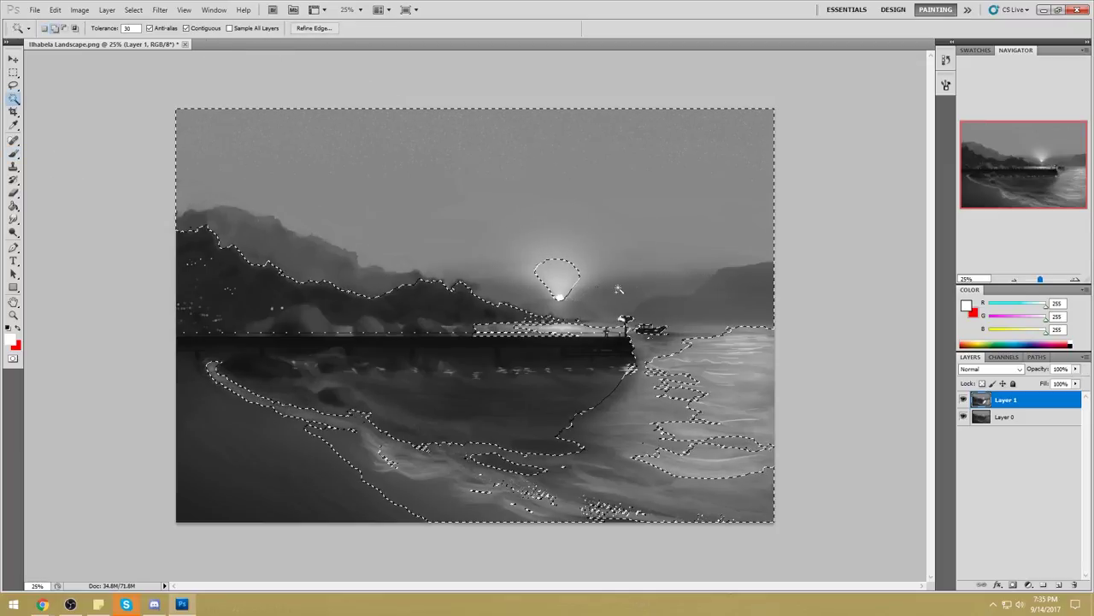
Set the Magic Wand tolerance to 12 and select the sky together with the hazy area beside the sun.
{"action": "left_click_drag", "start_coordinate": [133, 29], "coordinate": [101, 39]}
{"action": "type", "text": "12"}
{"action": "key", "text": "ctrl+d"}
{"action": "left_click", "coordinate": [560, 190]}
{"action": "left_click", "coordinate": [607, 293], "text": "shift"}
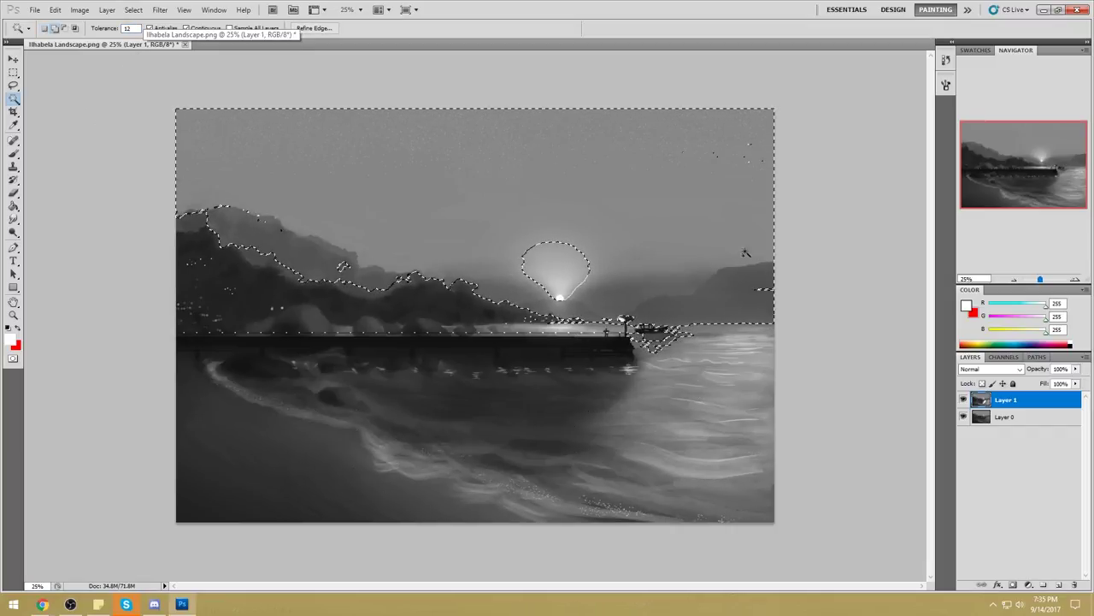
Subtract the left hills from the selection with the Lasso, following their ridge line.
{"action": "key", "text": "l"}
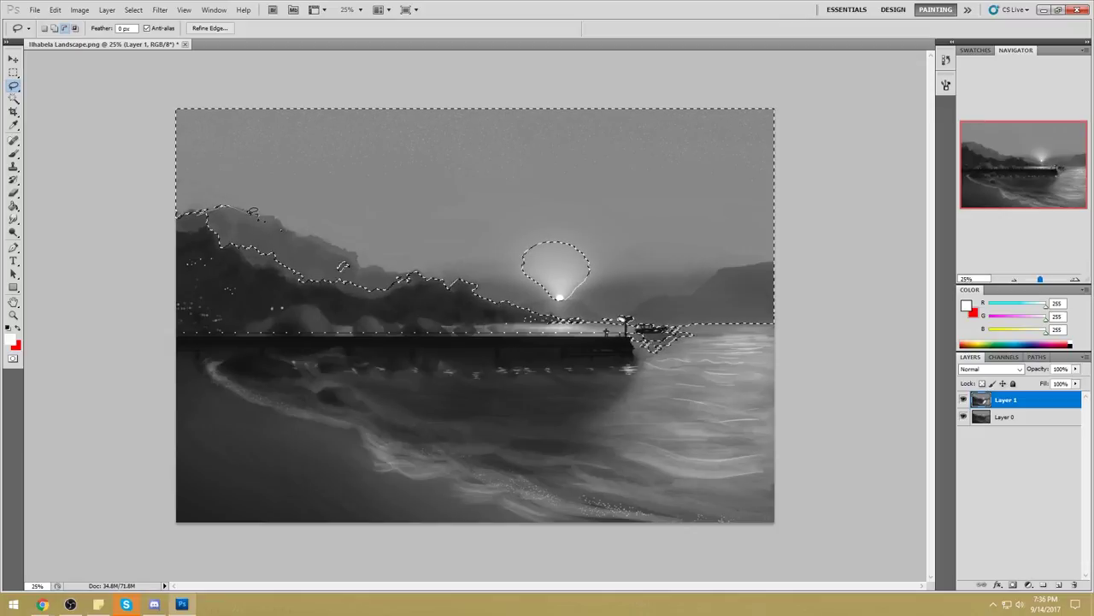
{"action": "mouse_move", "coordinate": [350, 255]}
{"action": "left_mouse_down"}
{"action": "mouse_move", "coordinate": [115, 242]}
{"action": "mouse_move", "coordinate": [363, 264]}
{"action": "left_mouse_up"}
{"action": "key", "text": "alt"}
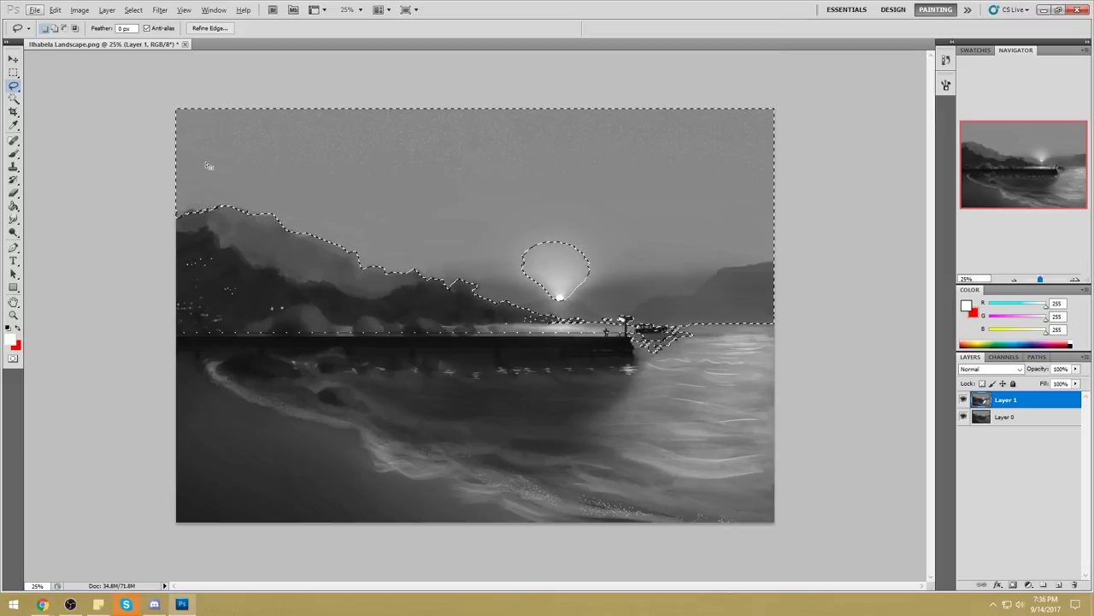
Lasso the right headland and central hill out of the selection, and include the sun's glow in it.
{"action": "key", "text": "alt"}
{"action": "left_click_drag", "start_coordinate": [722, 266], "coordinate": [699, 286]}
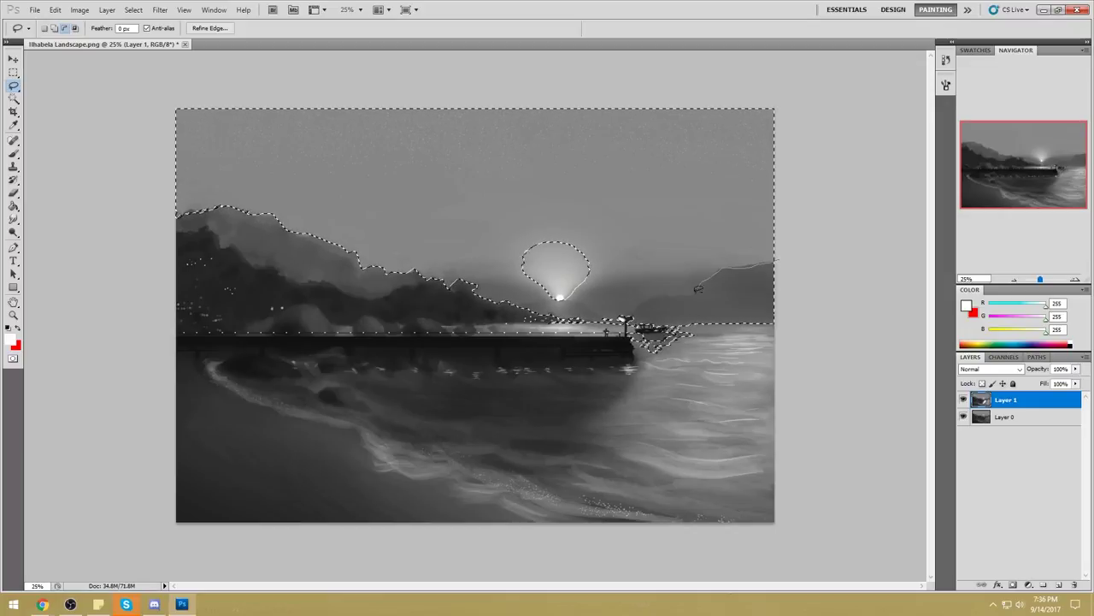
{"action": "left_click_drag", "start_coordinate": [743, 381], "coordinate": [841, 269]}
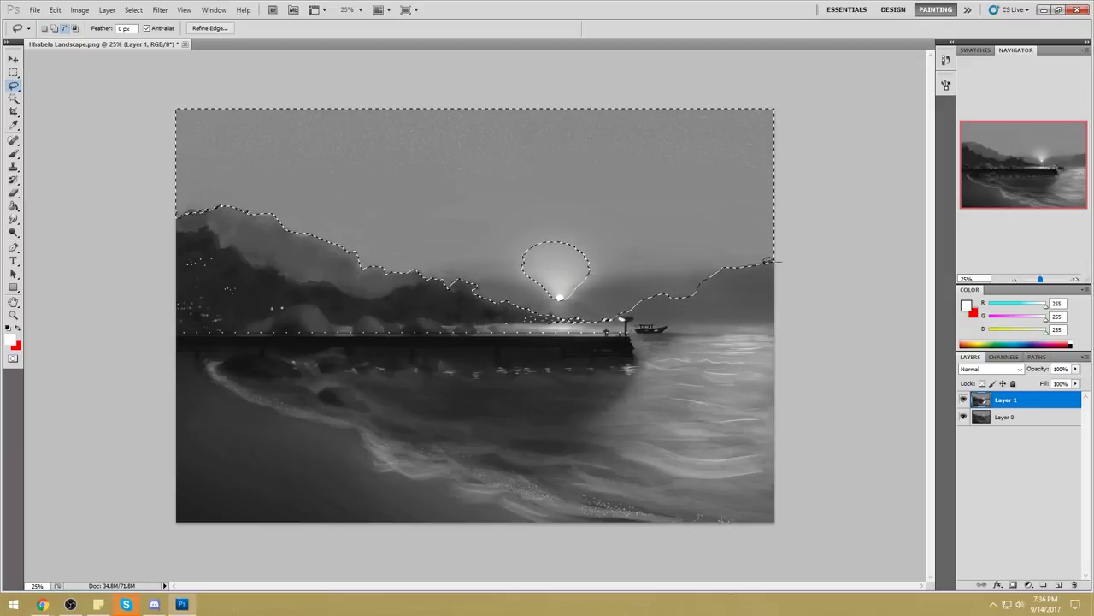
{"action": "left_click_drag", "start_coordinate": [727, 289], "coordinate": [723, 292]}
{"action": "key", "text": "alt"}
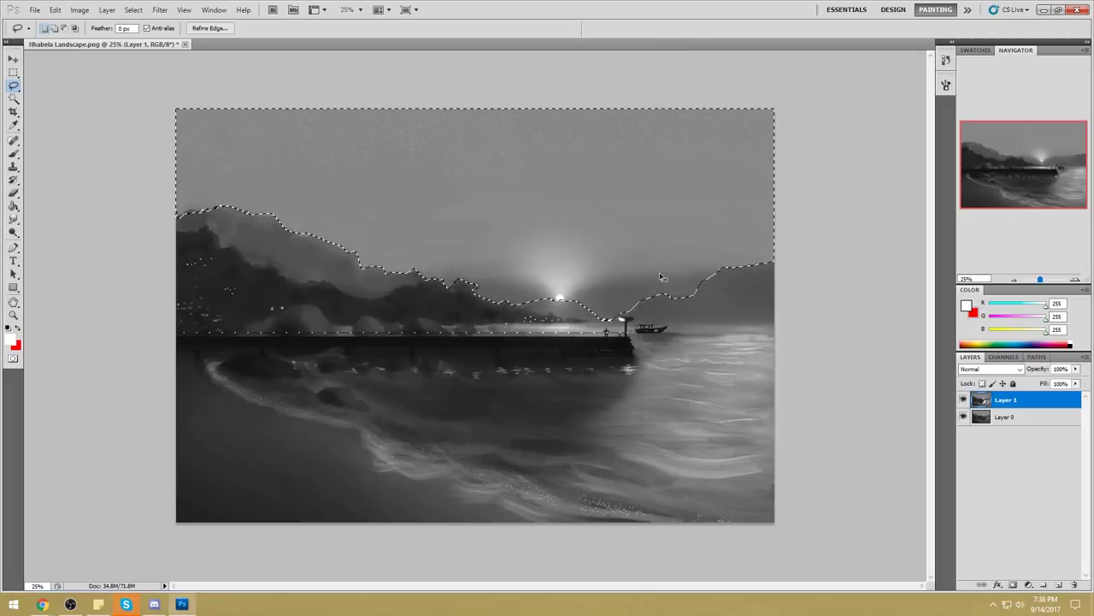
Set the selected sky's lightness to +4 with Hue/Saturation, then clear the selection.
{"action": "key", "text": "ctrl+u"}
{"action": "left_click_drag", "start_coordinate": [944, 408], "coordinate": [952, 415]}
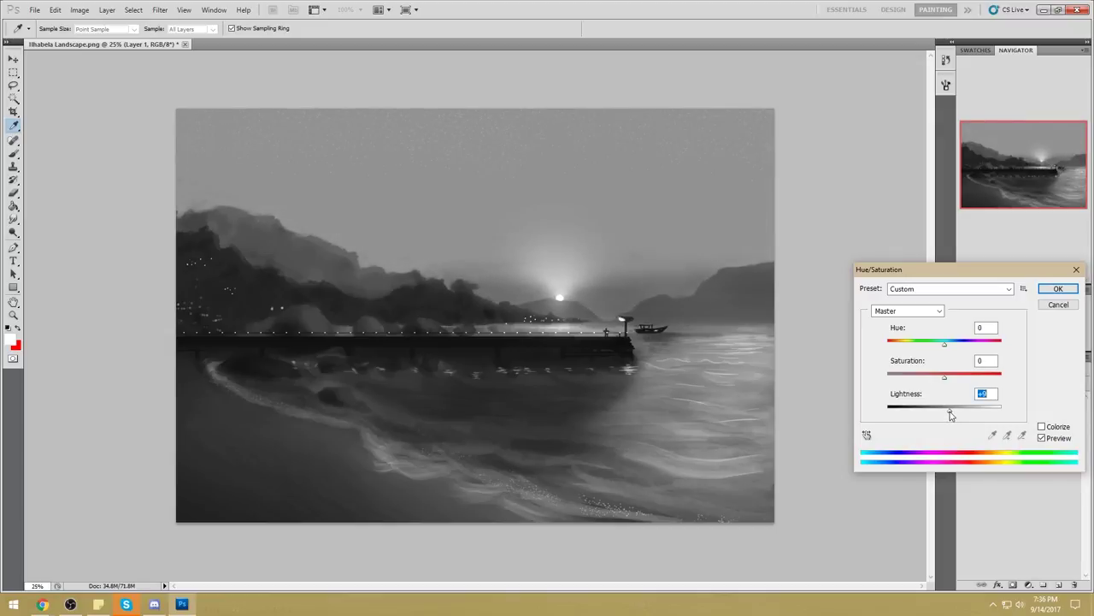
{"action": "left_click_drag", "start_coordinate": [951, 415], "coordinate": [872, 411]}
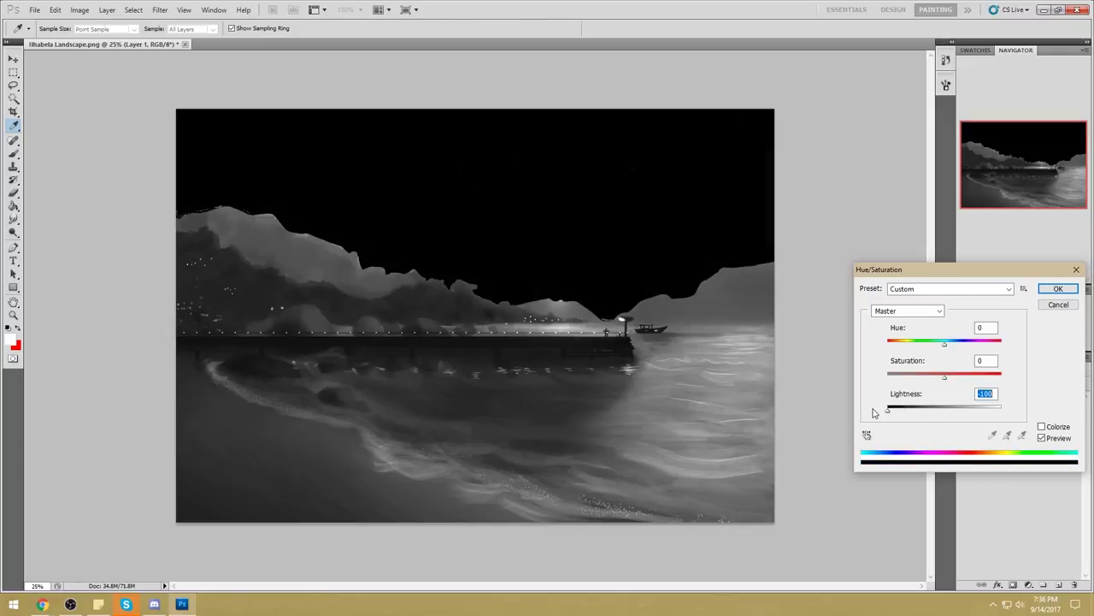
{"action": "left_click_drag", "start_coordinate": [880, 413], "coordinate": [954, 414]}
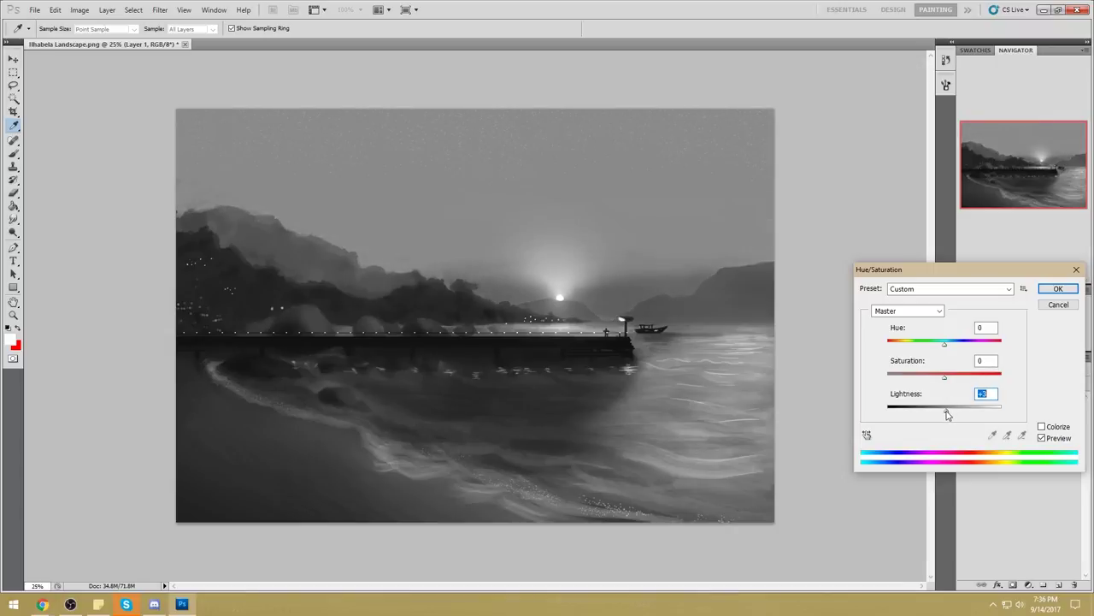
{"action": "left_click", "coordinate": [981, 394]}
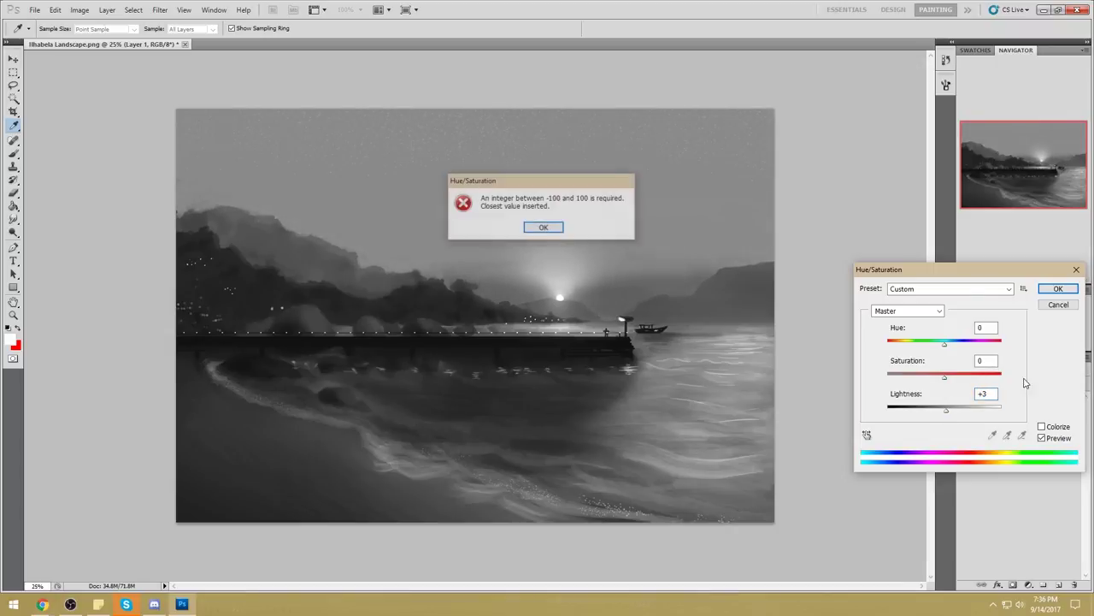
{"action": "left_click", "coordinate": [544, 228]}
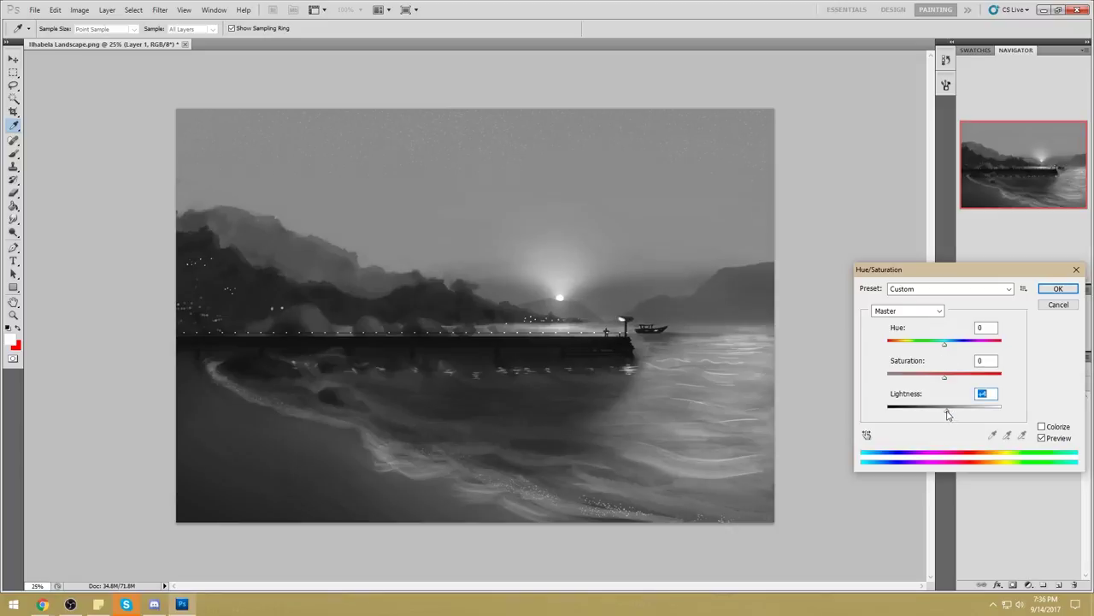
{"action": "left_click", "coordinate": [1060, 289]}
{"action": "key", "text": "l"}
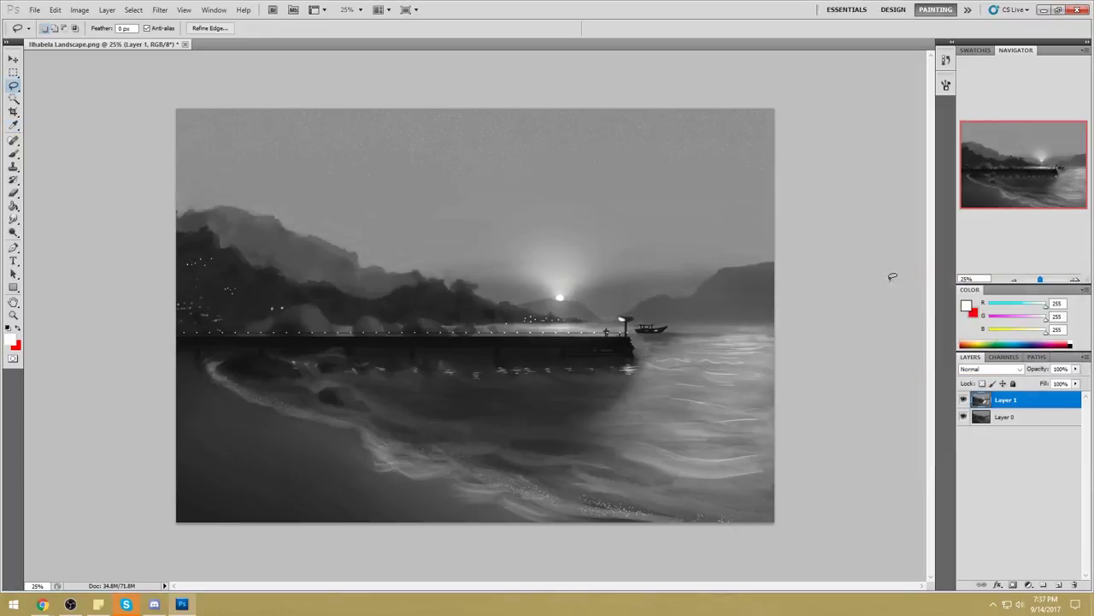
Hide and show Layer 1 to compare the brightened version with the original painting.
{"action": "left_click", "coordinate": [965, 400]}
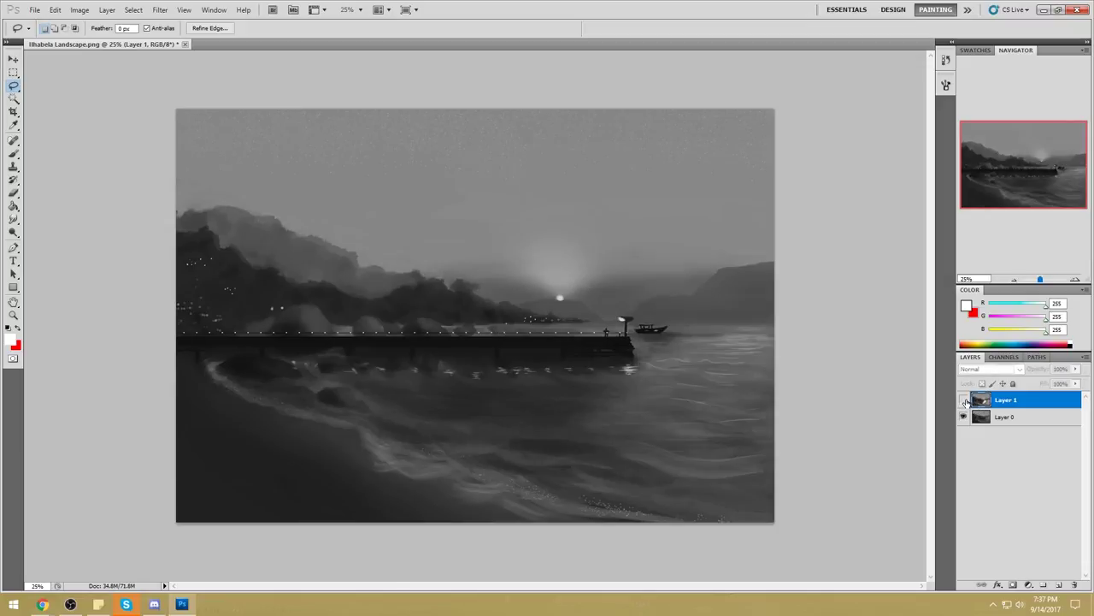
{"action": "left_click", "coordinate": [964, 400]}
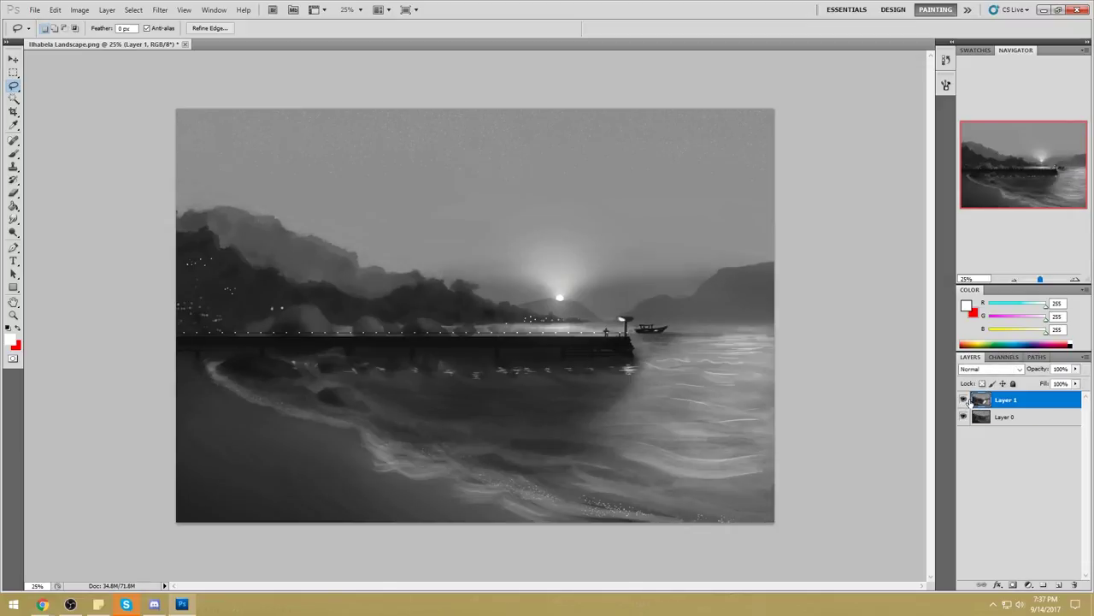
Sample the right headland's dark grey for the Brush and try a Normal-mode stroke down the right-hand water, undoing the stroke.
{"action": "key", "text": "b"}
{"action": "left_click", "coordinate": [774, 337], "text": "alt"}
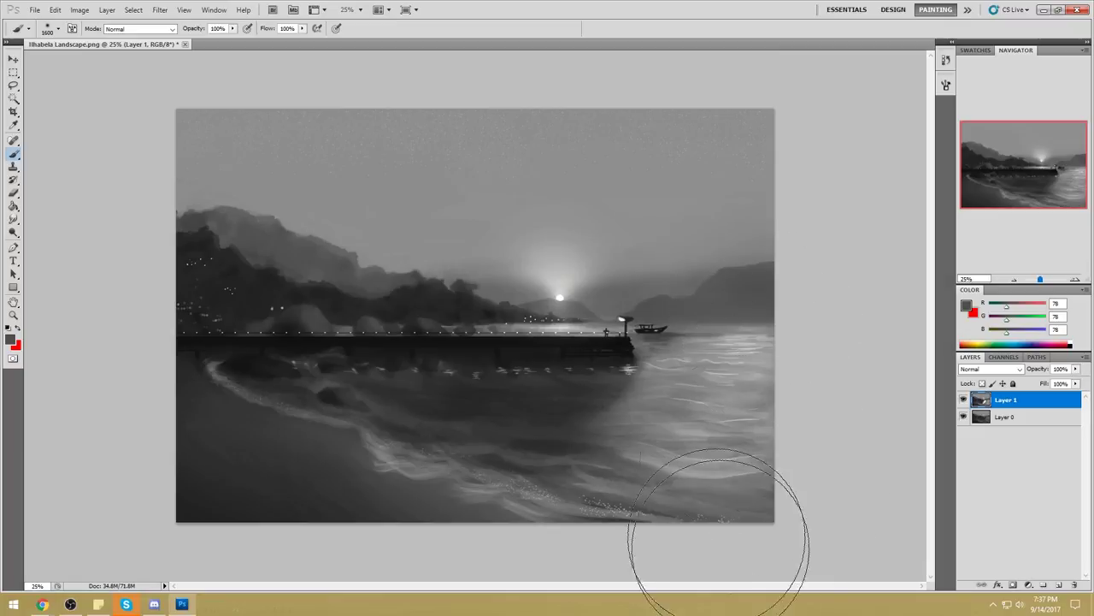
{"action": "key", "text": "m"}
{"action": "right_click", "coordinate": [691, 300]}
{"action": "left_click", "coordinate": [719, 310]}
{"action": "key", "text": "b"}
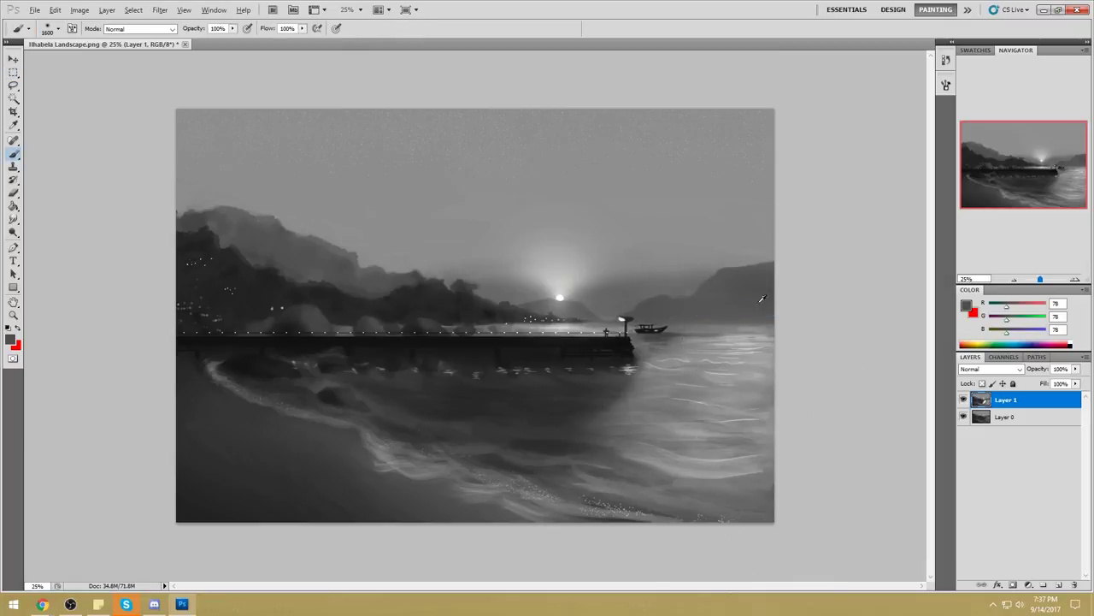
{"action": "left_click", "coordinate": [758, 305], "text": "alt"}
{"action": "left_click_drag", "start_coordinate": [760, 325], "coordinate": [723, 540]}
{"action": "key", "text": "ctrl+z"}
Tone down the bright reflections on the right-hand water with the sampled grey, using the Brush in Darken mode at 49% opacity.
{"action": "left_click", "coordinate": [137, 29]}
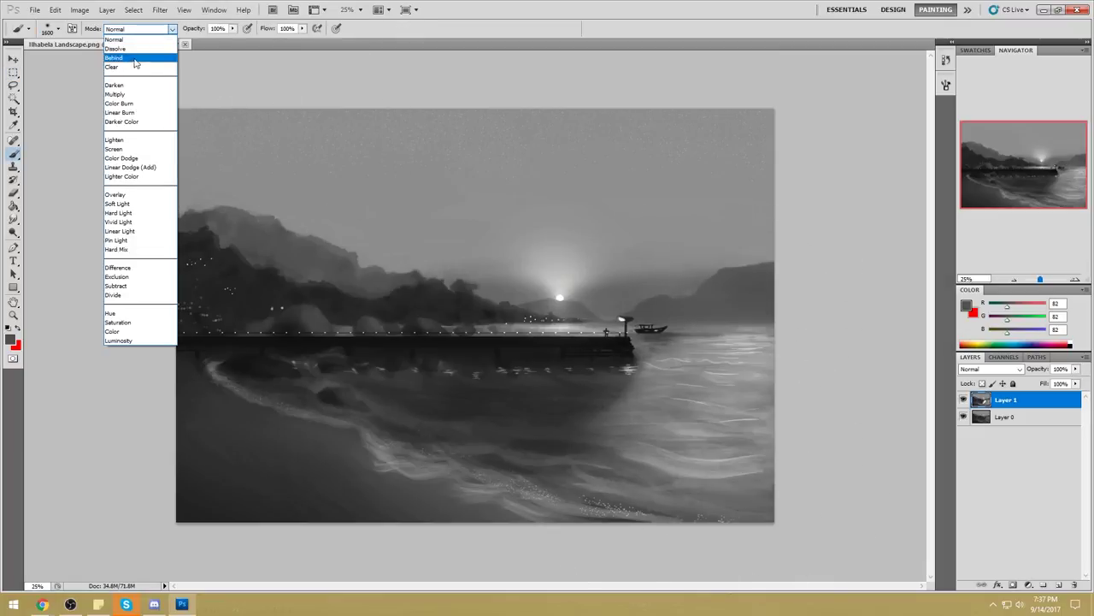
{"action": "left_click", "coordinate": [134, 85]}
{"action": "left_click_drag", "start_coordinate": [784, 381], "coordinate": [731, 411]}
{"action": "key", "text": "ctrl+z"}
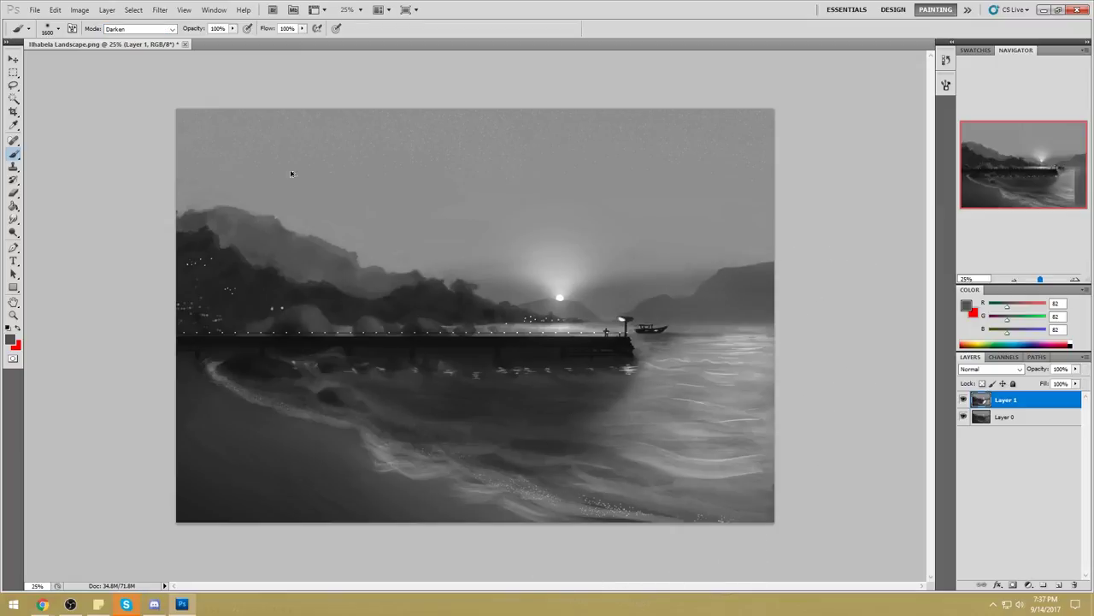
{"action": "left_click", "coordinate": [233, 29]}
{"action": "left_click_drag", "start_coordinate": [232, 39], "coordinate": [203, 39]}
{"action": "left_click", "coordinate": [753, 379]}
{"action": "mouse_move", "coordinate": [755, 381]}
{"action": "left_mouse_down"}
{"action": "mouse_move", "coordinate": [750, 343]}
{"action": "mouse_move", "coordinate": [791, 403]}
{"action": "left_mouse_up"}
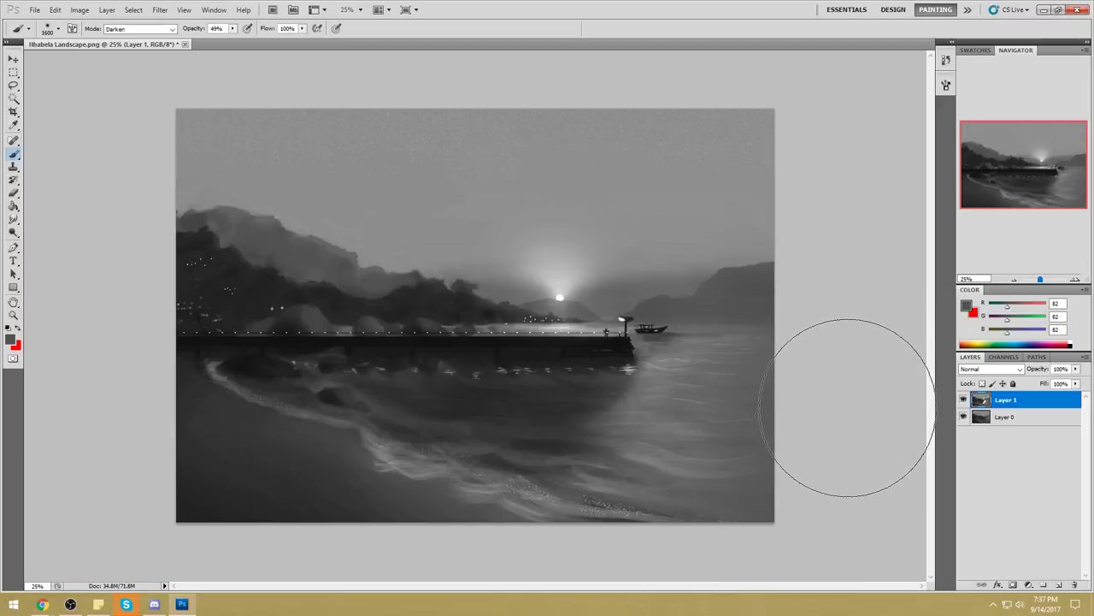
Set up the Dodge tool for highlights with a 700 px brush and 72% exposure.
{"action": "left_click", "coordinate": [15, 234]}
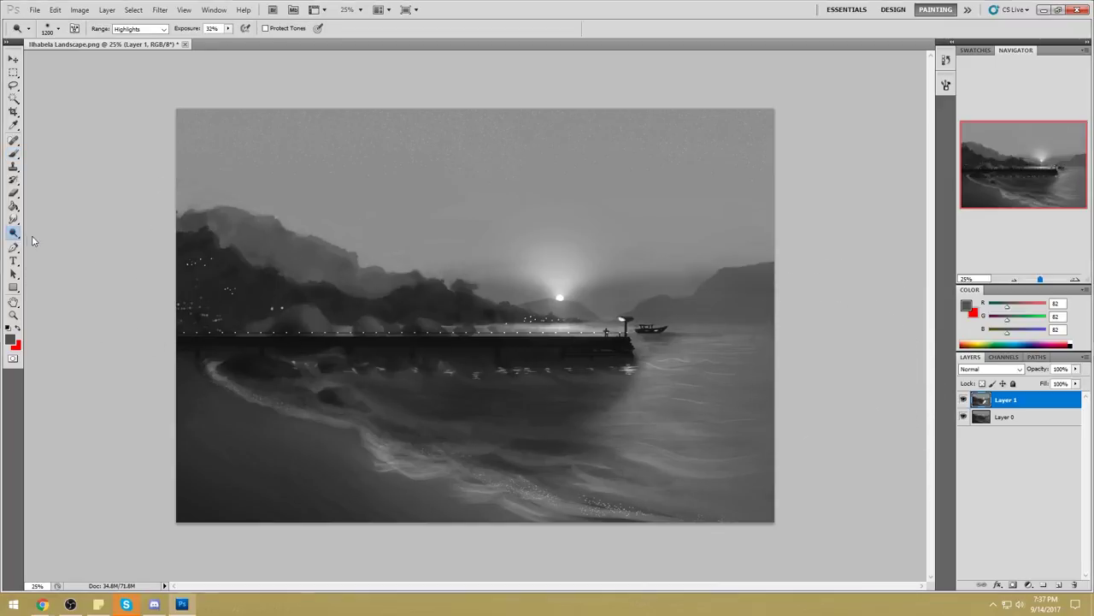
{"action": "left_click", "coordinate": [69, 232]}
{"action": "key", "text": "bracketleft"}
{"action": "key", "text": "bracketleft"}
{"action": "key", "text": "bracketleft"}
{"action": "key", "text": "bracketleft"}
{"action": "key", "text": "bracketleft"}
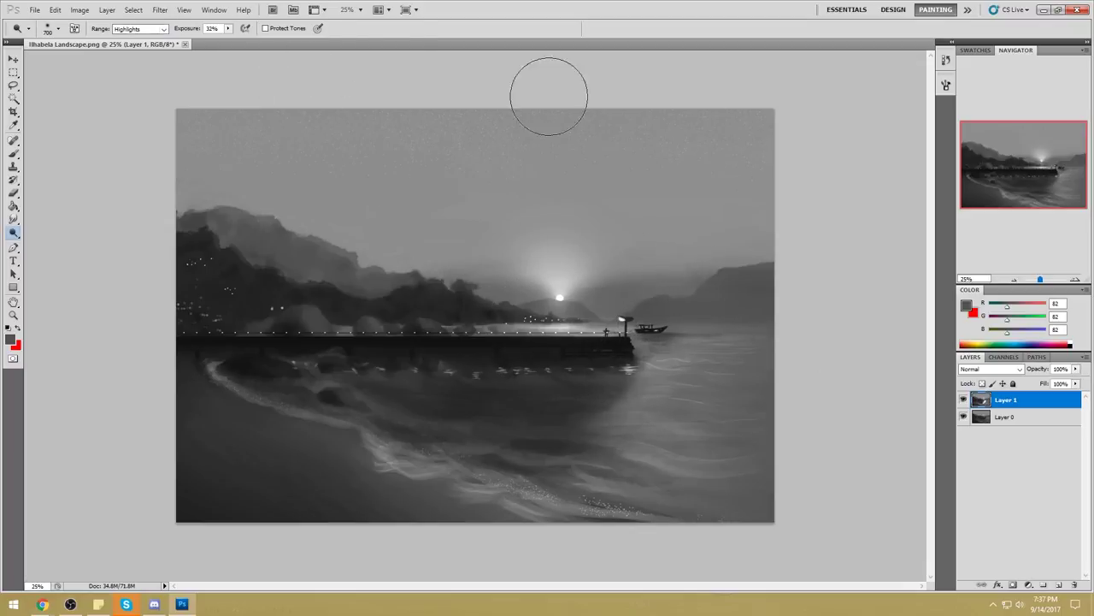
{"action": "left_click", "coordinate": [227, 28]}
{"action": "left_click_drag", "start_coordinate": [226, 39], "coordinate": [251, 40]}
{"action": "left_click", "coordinate": [129, 91]}
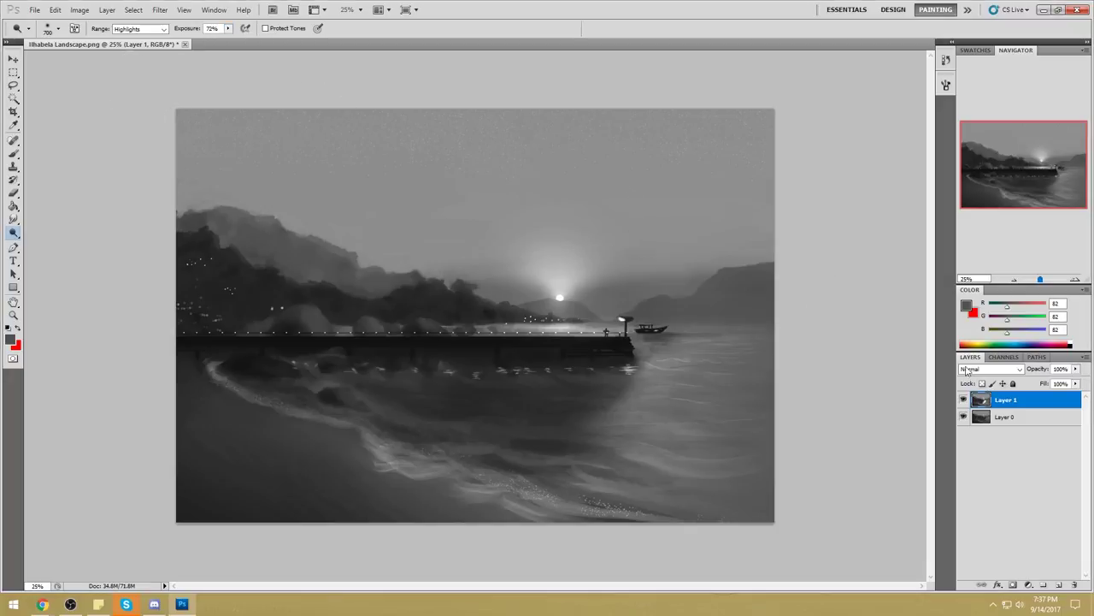
Merge Layer 1 into Layer 0 and dodge the lamp reflections along the water under the pier with a smaller brush.
{"action": "right_click", "coordinate": [1016, 403]}
{"action": "left_click", "coordinate": [1042, 368]}
{"action": "key", "text": "bracketleft"}
{"action": "key", "text": "bracketleft"}
{"action": "key", "text": "bracketleft"}
{"action": "key", "text": "bracketleft"}
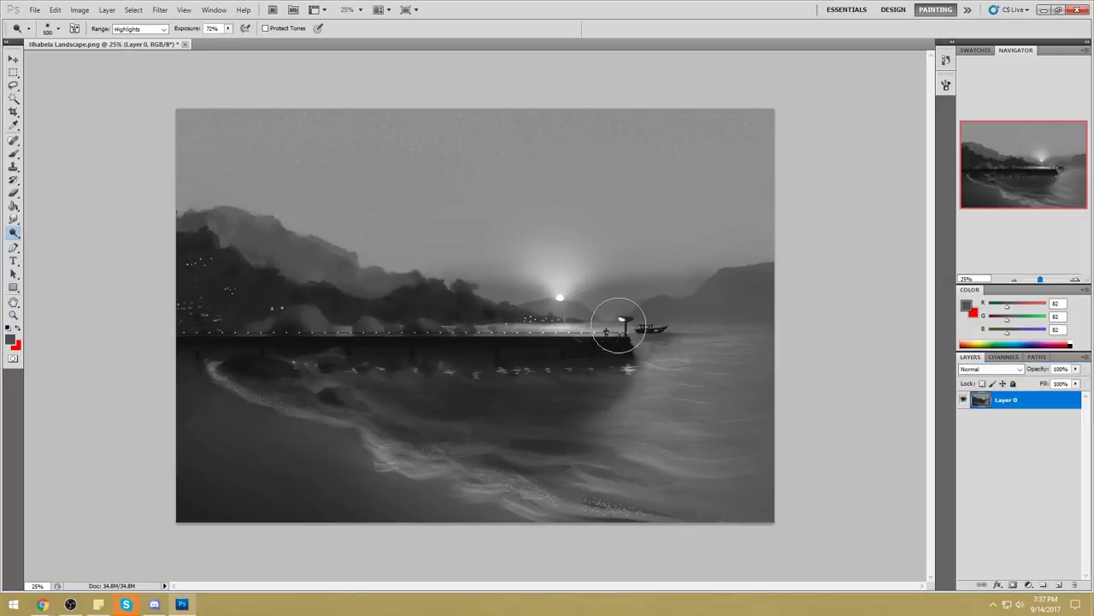
{"action": "left_click", "coordinate": [620, 320]}
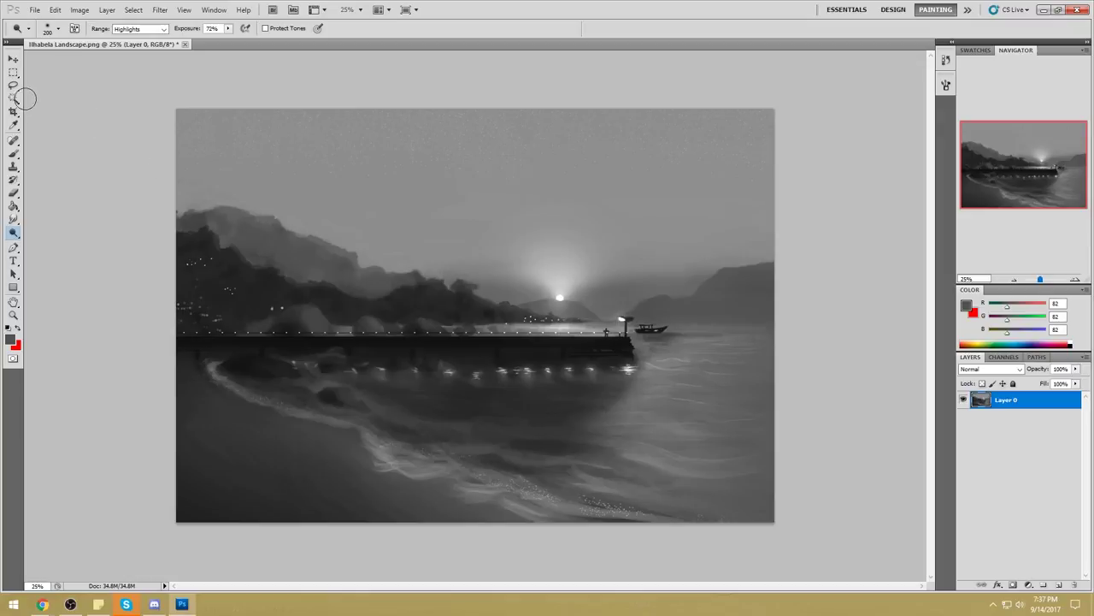
Select the gaps between the pier's pillars below the deck with several Rectangular Marquee areas.
{"action": "left_click", "coordinate": [13, 73]}
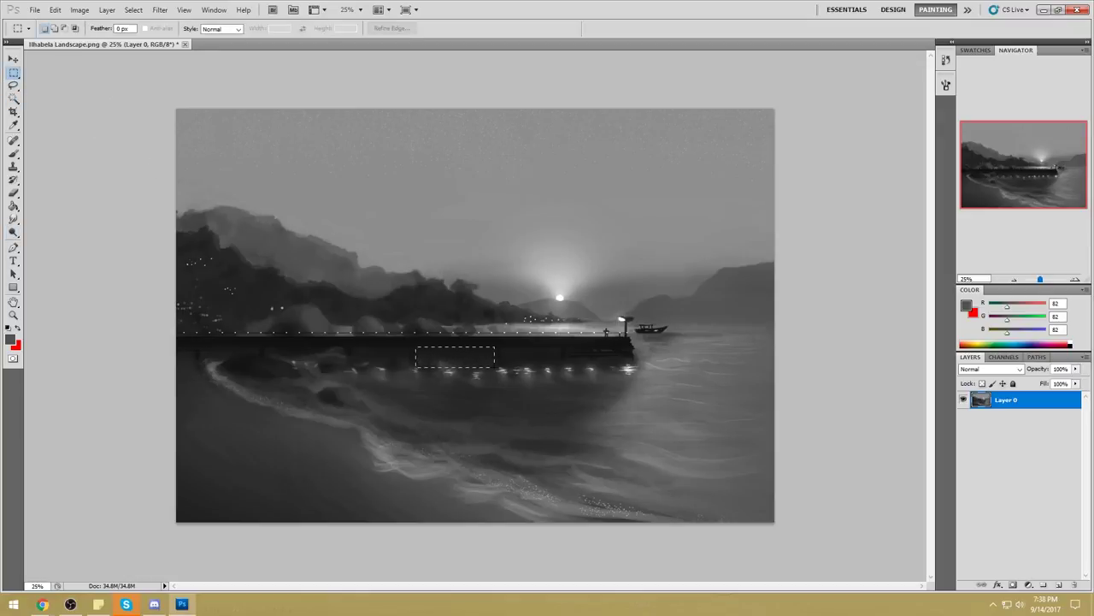
{"action": "left_click_drag", "start_coordinate": [415, 369], "coordinate": [505, 347]}
{"action": "key", "text": "z"}
{"action": "left_click_drag", "start_coordinate": [203, 285], "coordinate": [650, 453]}
{"action": "left_click", "coordinate": [14, 74]}
{"action": "left_click_drag", "start_coordinate": [728, 280], "coordinate": [657, 274]}
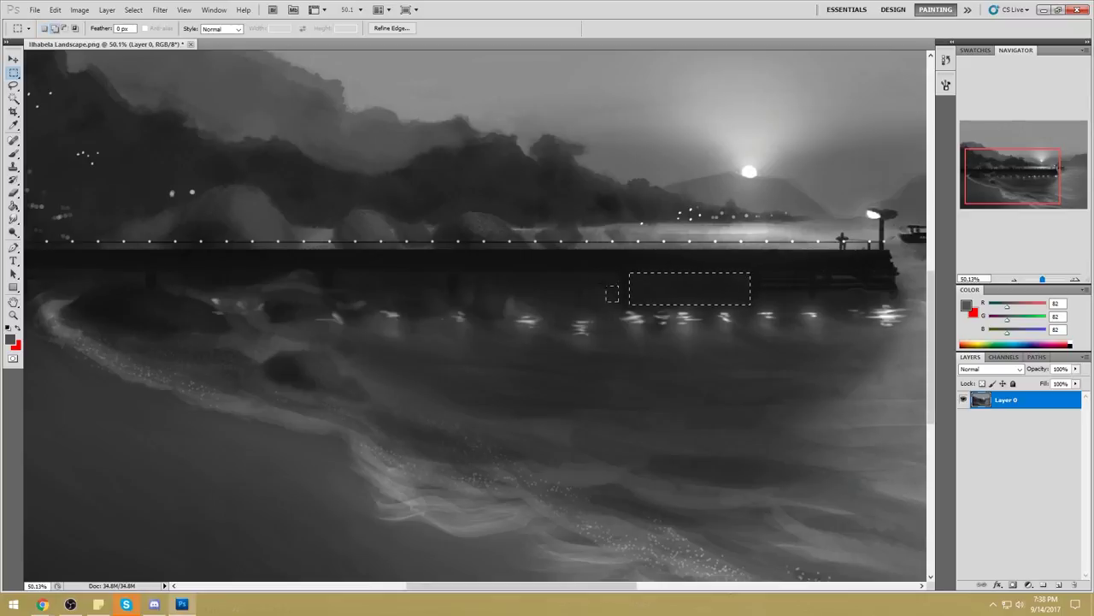
{"action": "left_click_drag", "start_coordinate": [504, 278], "coordinate": [331, 273]}
{"action": "left_click_drag", "start_coordinate": [445, 303], "coordinate": [391, 273]}
{"action": "left_click_drag", "start_coordinate": [318, 302], "coordinate": [10, 268]}
{"action": "left_click_drag", "start_coordinate": [803, 262], "coordinate": [815, 293]}
{"action": "key", "text": "ctrl+0"}
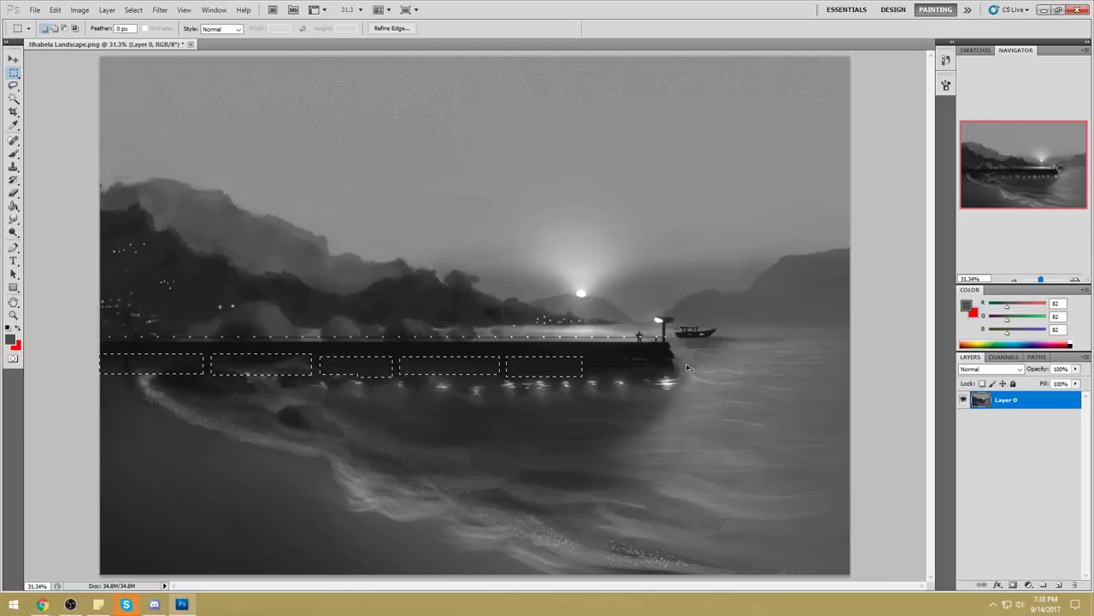
Set the Brush to Normal mode at 7% opacity with the light grey sampled from the bright water beneath the sun.
{"action": "key", "text": "ctrl+d"}
{"action": "key", "text": "b"}
{"action": "left_click", "coordinate": [580, 328], "text": "alt"}
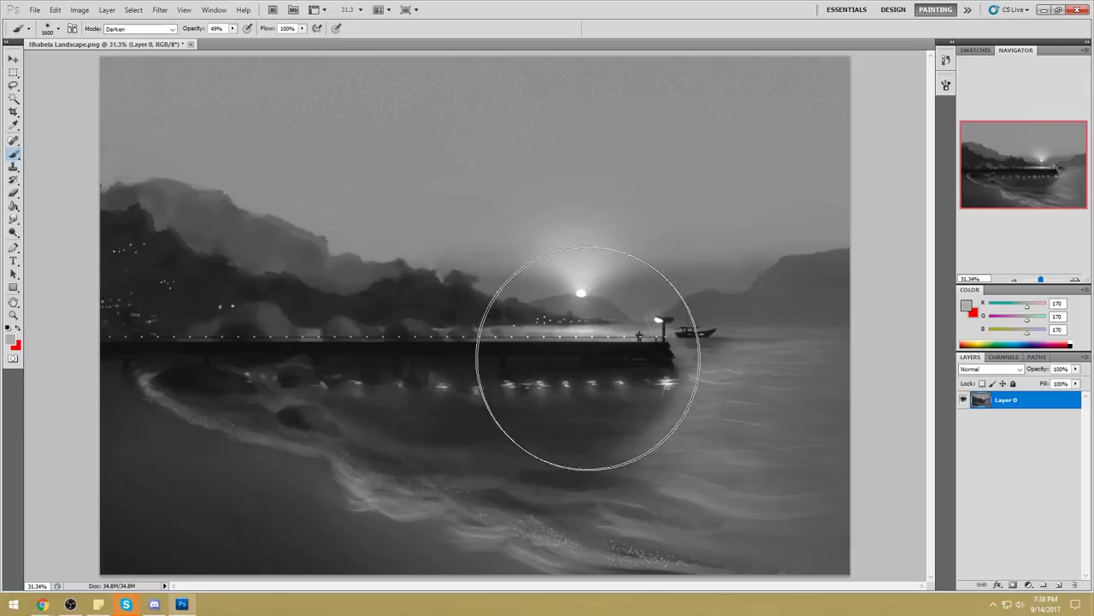
{"action": "left_click", "coordinate": [137, 28]}
{"action": "left_click", "coordinate": [120, 37]}
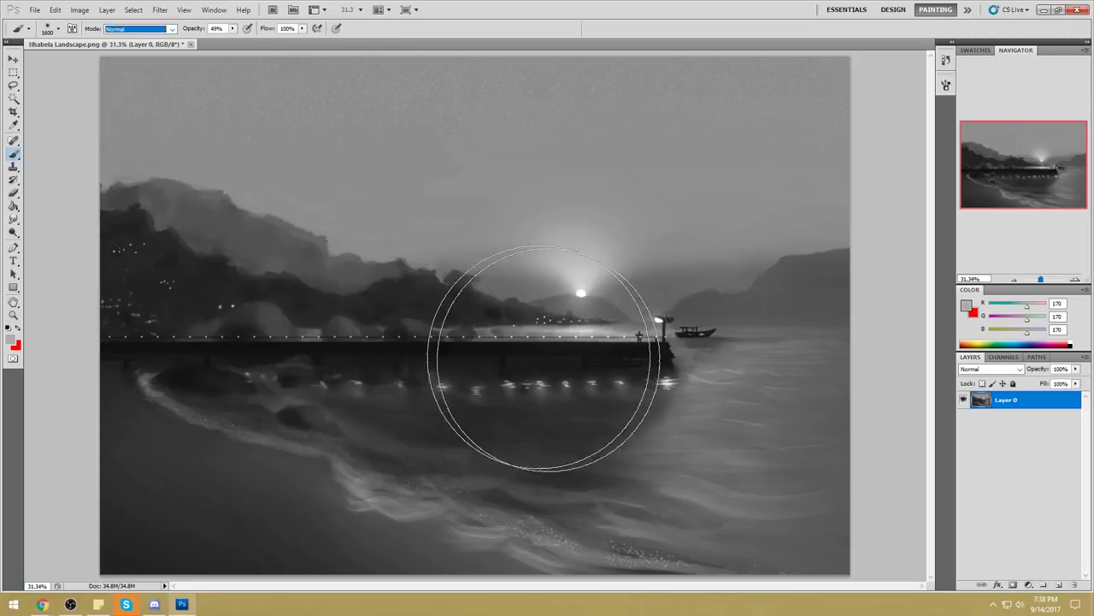
{"action": "left_click", "coordinate": [232, 29]}
{"action": "left_click_drag", "start_coordinate": [231, 40], "coordinate": [209, 39]}
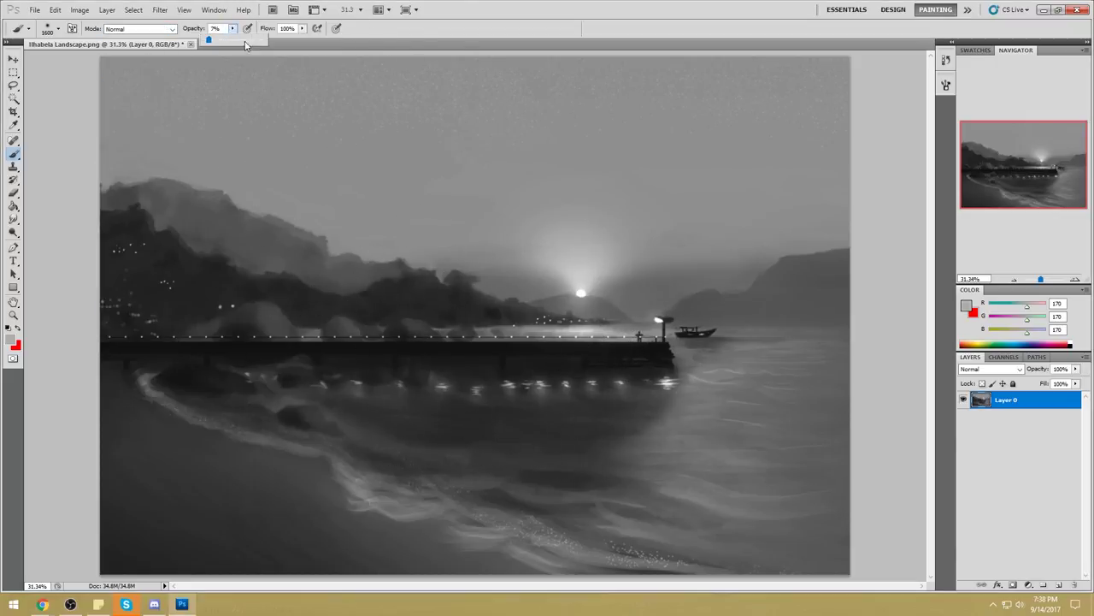
Paint a faint light haze inside the selected gaps under the pier with varying brush sizes, then clear the selection.
{"action": "mouse_move", "coordinate": [563, 330]}
{"action": "left_mouse_down"}
{"action": "mouse_move", "coordinate": [518, 322]}
{"action": "mouse_move", "coordinate": [415, 319]}
{"action": "mouse_move", "coordinate": [559, 336]}
{"action": "mouse_move", "coordinate": [326, 325]}
{"action": "mouse_move", "coordinate": [621, 333]}
{"action": "mouse_move", "coordinate": [567, 328]}
{"action": "left_mouse_up"}
{"action": "key", "text": "bracketleft"}
{"action": "key", "text": "bracketleft"}
{"action": "key", "text": "bracketleft"}
{"action": "key", "text": "bracketleft"}
{"action": "key", "text": "bracketleft"}
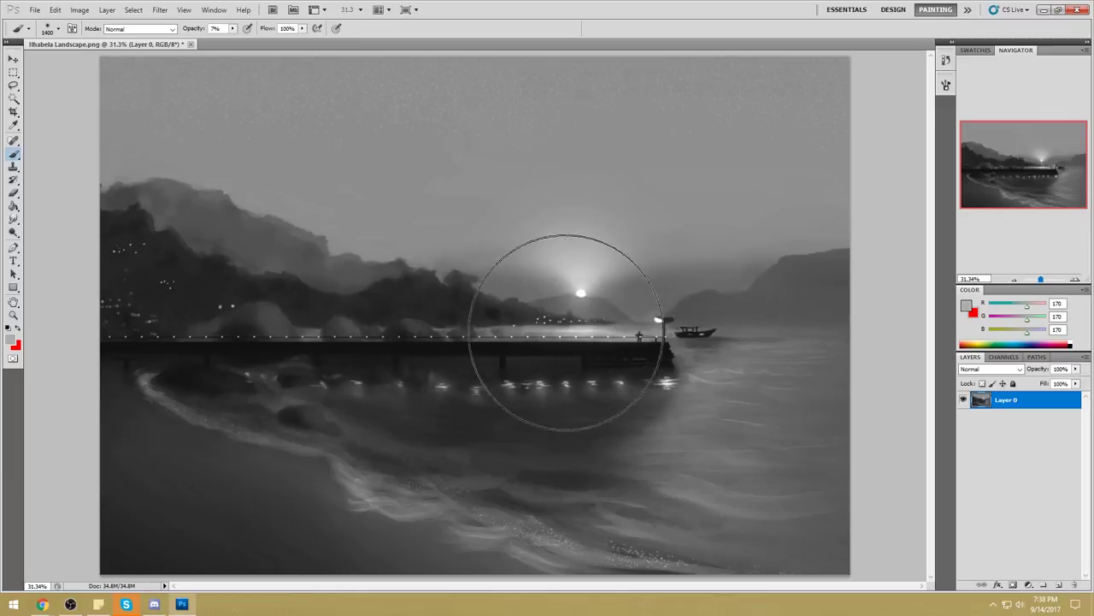
{"action": "key", "text": "bracketleft"}
{"action": "key", "text": "bracketleft"}
{"action": "key", "text": "bracketleft"}
{"action": "key", "text": "bracketleft"}
{"action": "key", "text": "bracketleft"}
{"action": "key", "text": "bracketleft"}
{"action": "key", "text": "bracketleft"}
{"action": "key", "text": "bracketleft"}
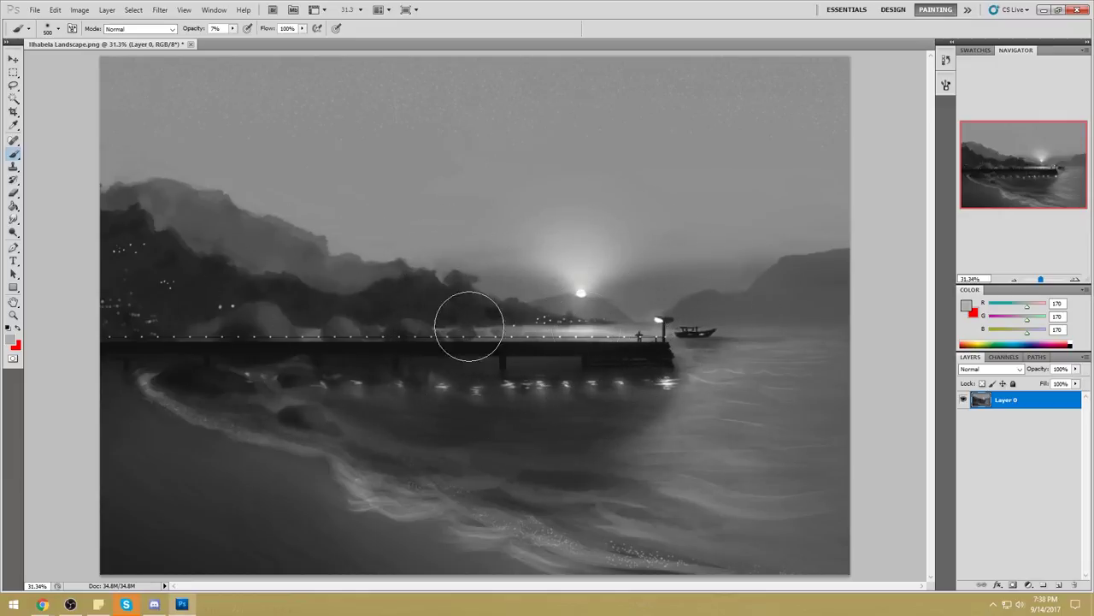
{"action": "key", "text": "bracketleft"}
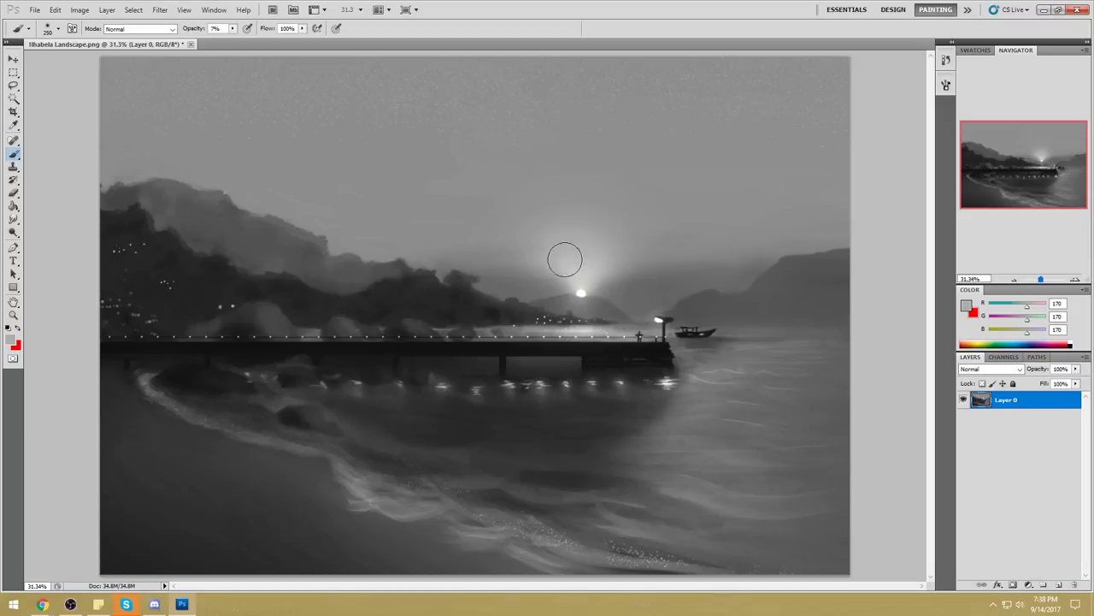
{"action": "key", "text": "bracketright"}
{"action": "key", "text": "bracketright"}
{"action": "key", "text": "bracketright"}
{"action": "key", "text": "bracketright"}
{"action": "key", "text": "bracketright"}
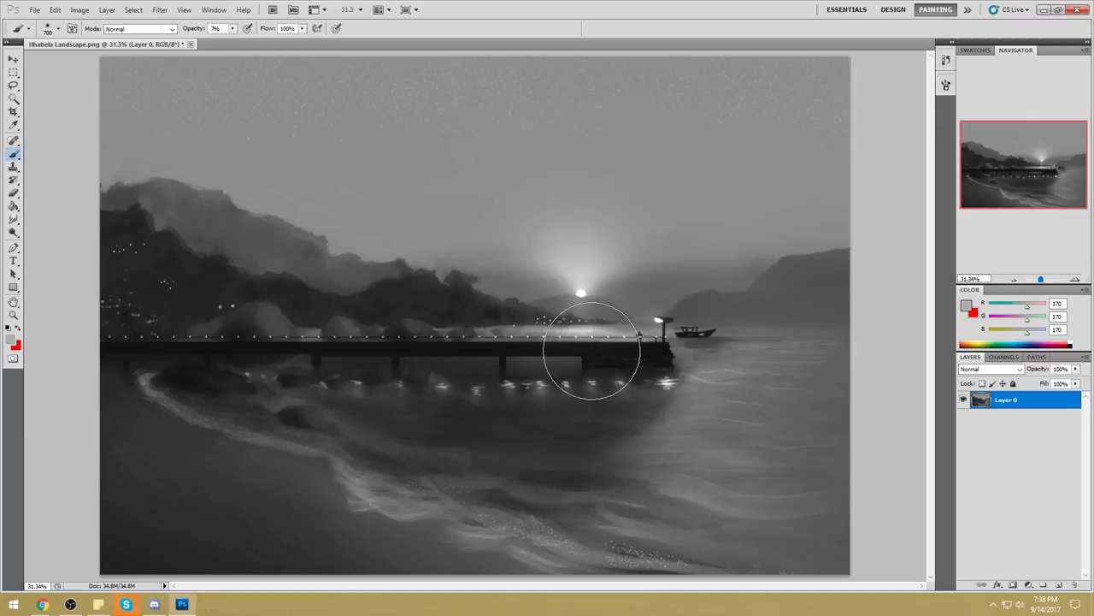
{"action": "key", "text": "m"}
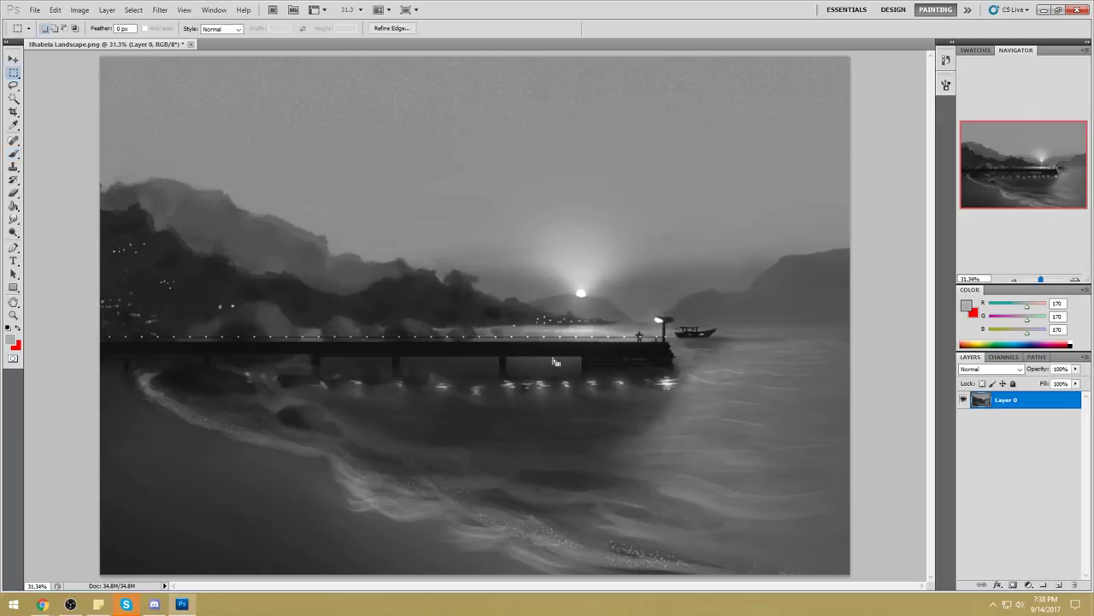
{"action": "right_click", "coordinate": [563, 363]}
{"action": "left_click", "coordinate": [601, 369]}
Select the dark pier with the Magic Wand at tolerance 12 and copy it to a new layer.
{"action": "left_click", "coordinate": [14, 99]}
{"action": "left_click", "coordinate": [521, 358]}
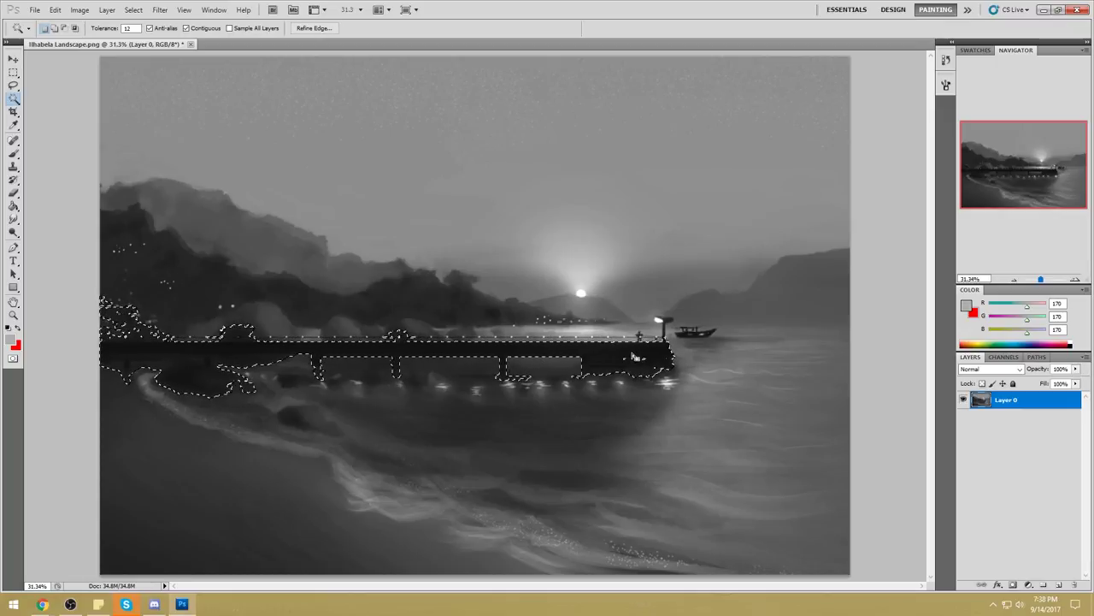
{"action": "key", "text": "ctrl+j"}
Flip the pier copy vertically and move it down below the pier to form its reflection.
{"action": "key", "text": "v"}
{"action": "left_click", "coordinate": [389, 295]}
{"action": "right_click", "coordinate": [432, 348]}
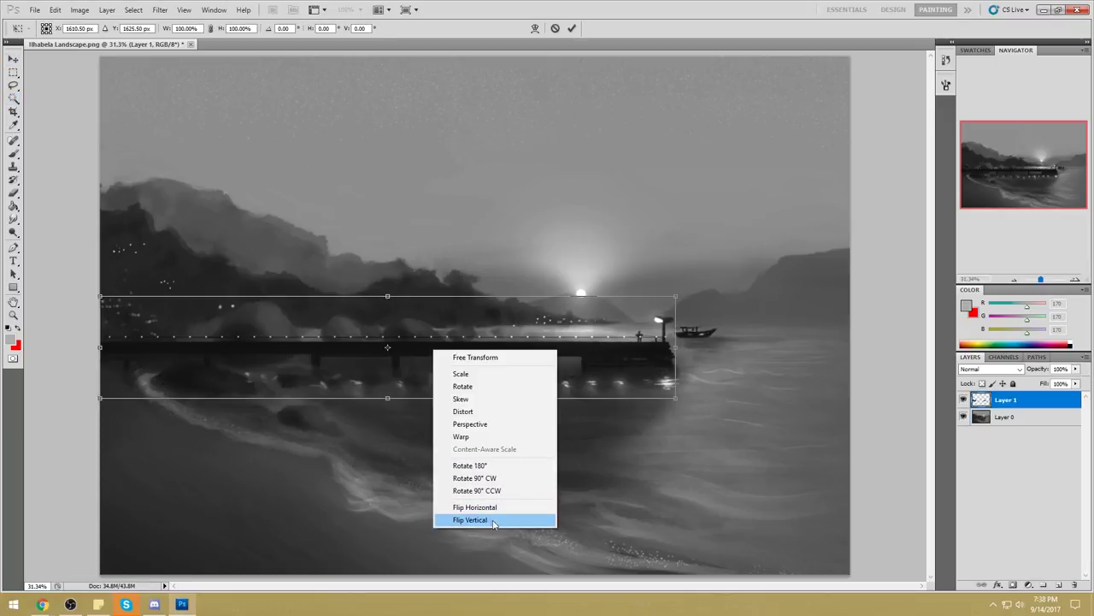
{"action": "left_click", "coordinate": [495, 520]}
{"action": "left_click_drag", "start_coordinate": [553, 359], "coordinate": [556, 404]}
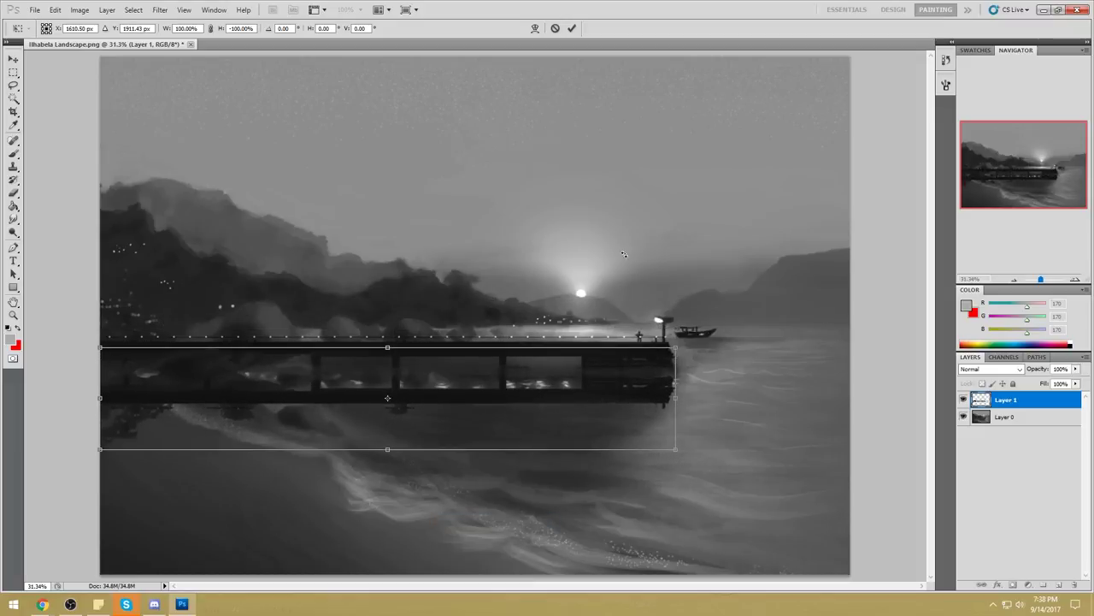
{"action": "left_click", "coordinate": [573, 30]}
Erase the reflection's left end over the beach and lower the layer's fill to 68%.
{"action": "key", "text": "e"}
{"action": "mouse_move", "coordinate": [114, 381]}
{"action": "left_mouse_down"}
{"action": "mouse_move", "coordinate": [100, 391]}
{"action": "mouse_move", "coordinate": [162, 432]}
{"action": "left_mouse_up"}
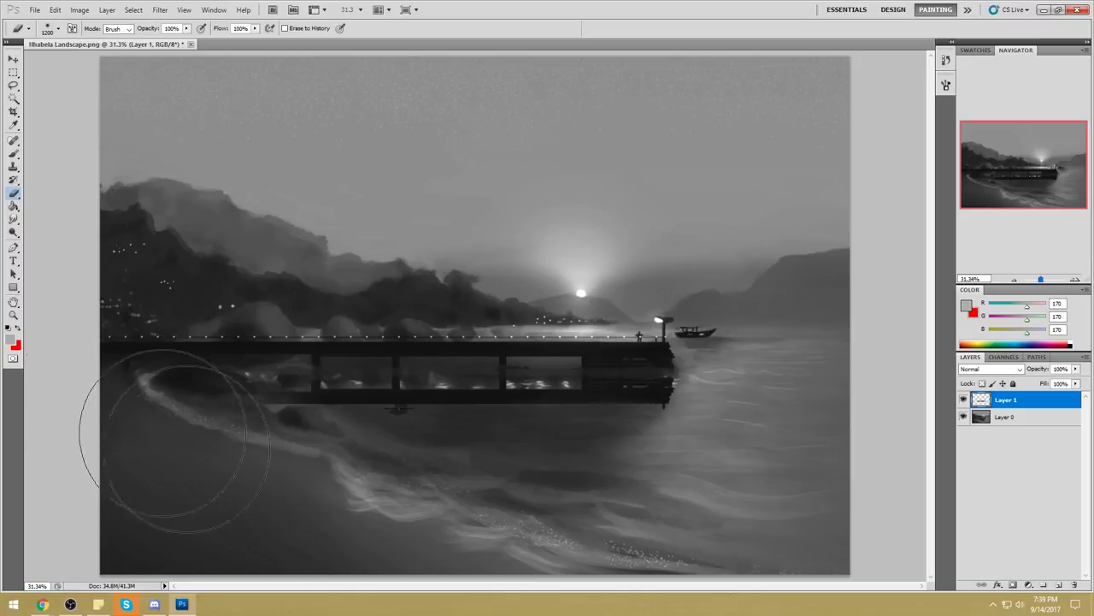
{"action": "left_click", "coordinate": [1076, 383]}
{"action": "left_click_drag", "start_coordinate": [1075, 395], "coordinate": [1057, 399]}
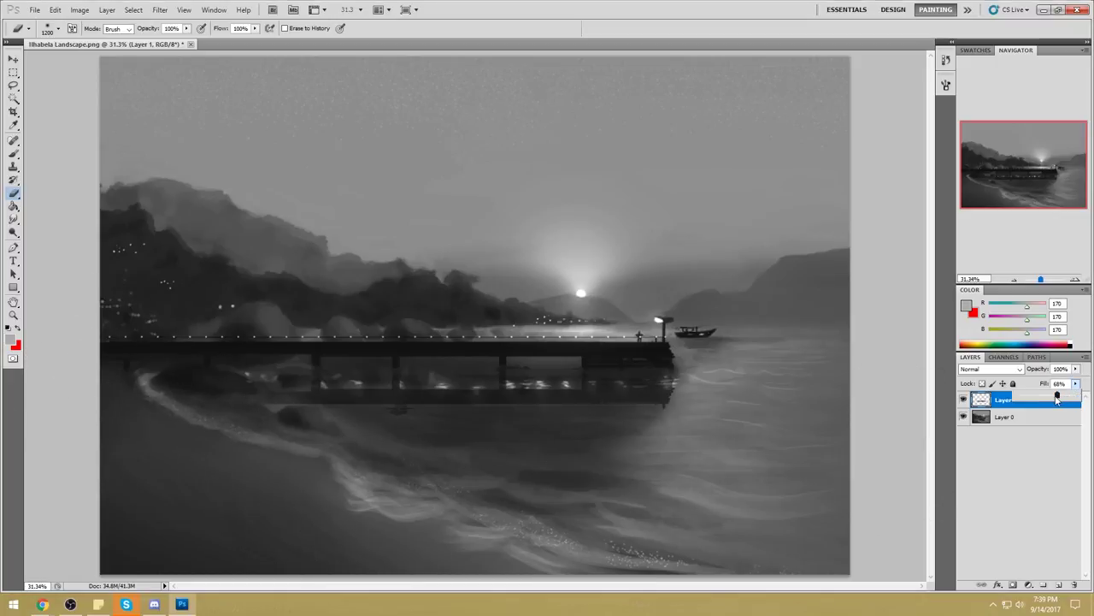
Soften the pier reflection with Gaussian Blur and merge its layer into Layer 0.
{"action": "left_click", "coordinate": [160, 9]}
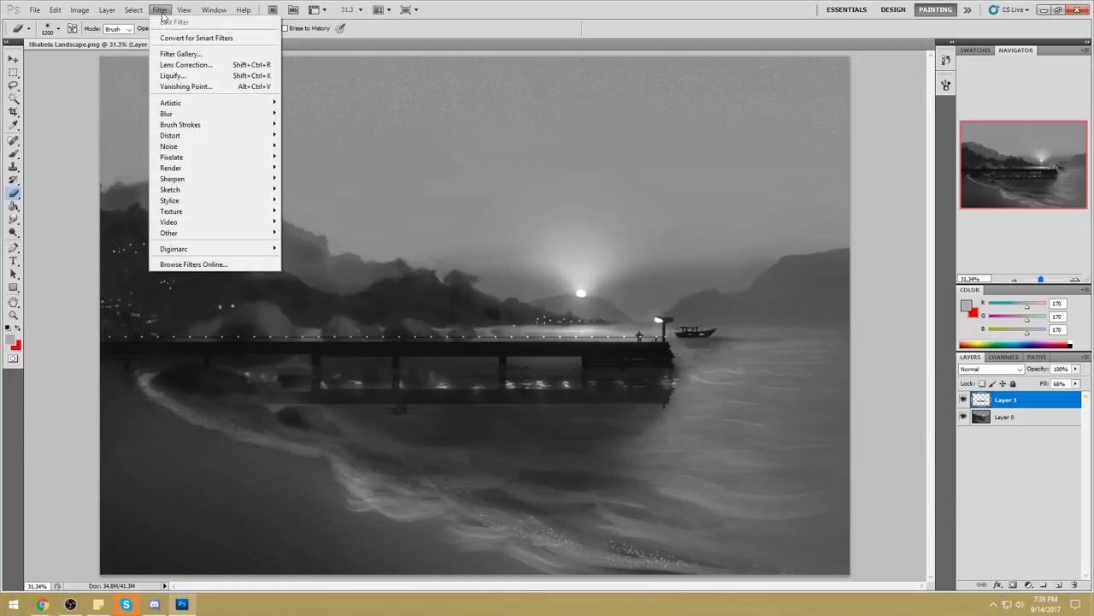
{"action": "mouse_move", "coordinate": [188, 115]}
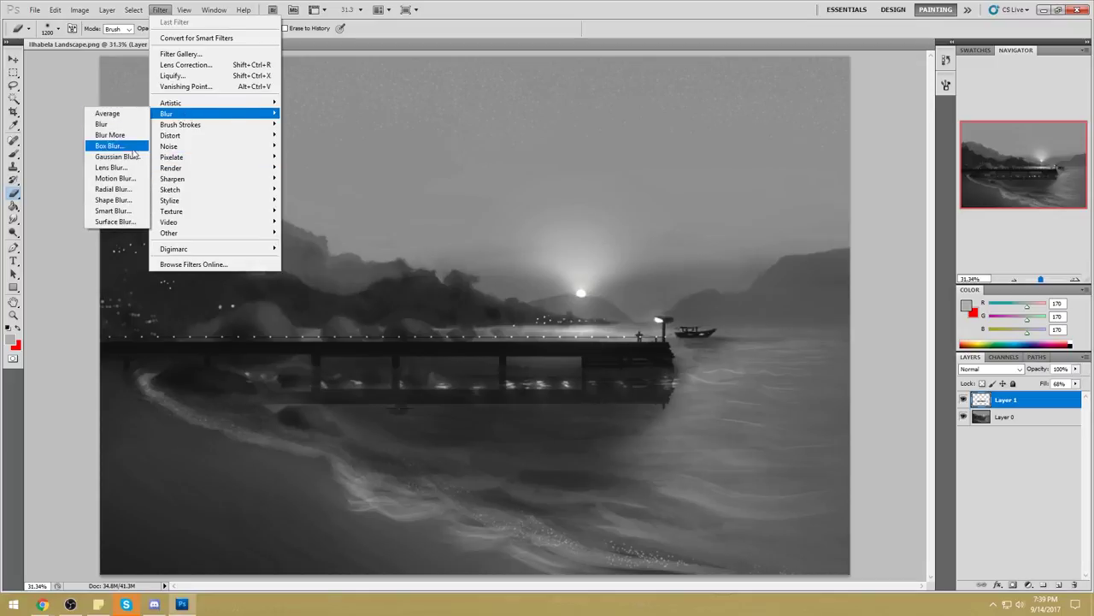
{"action": "left_click", "coordinate": [127, 157]}
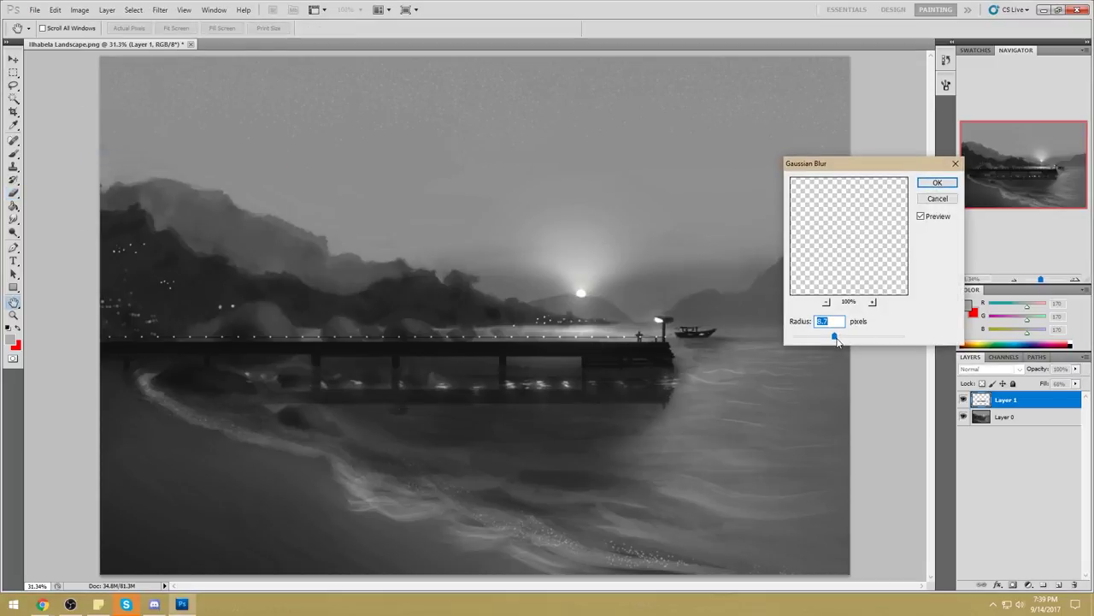
{"action": "left_click", "coordinate": [937, 182]}
{"action": "key", "text": "b"}
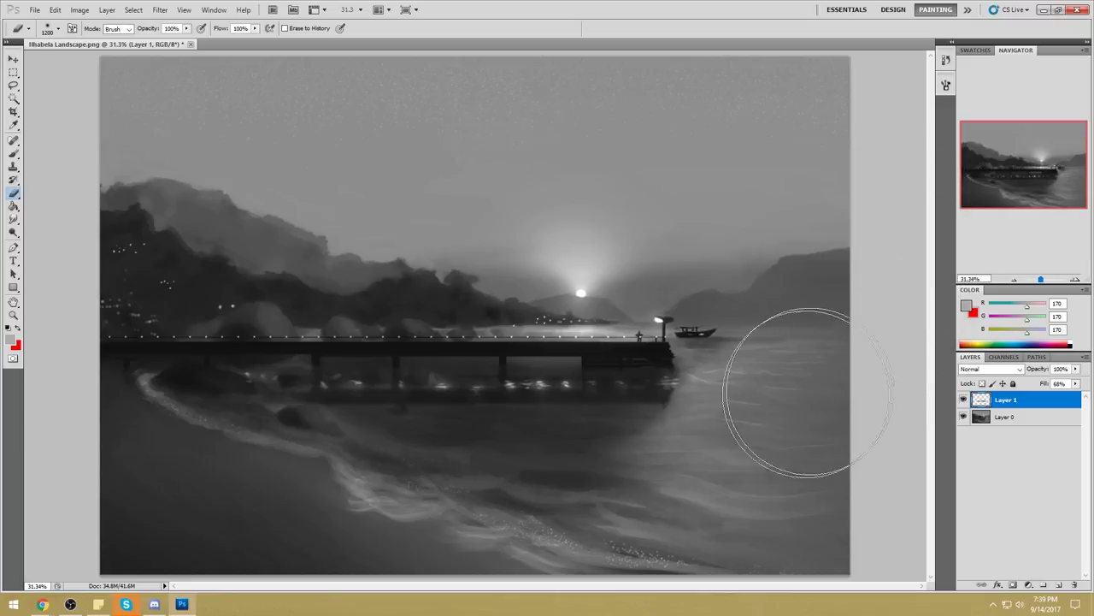
{"action": "right_click", "coordinate": [1038, 400]}
{"action": "left_click", "coordinate": [1009, 392]}
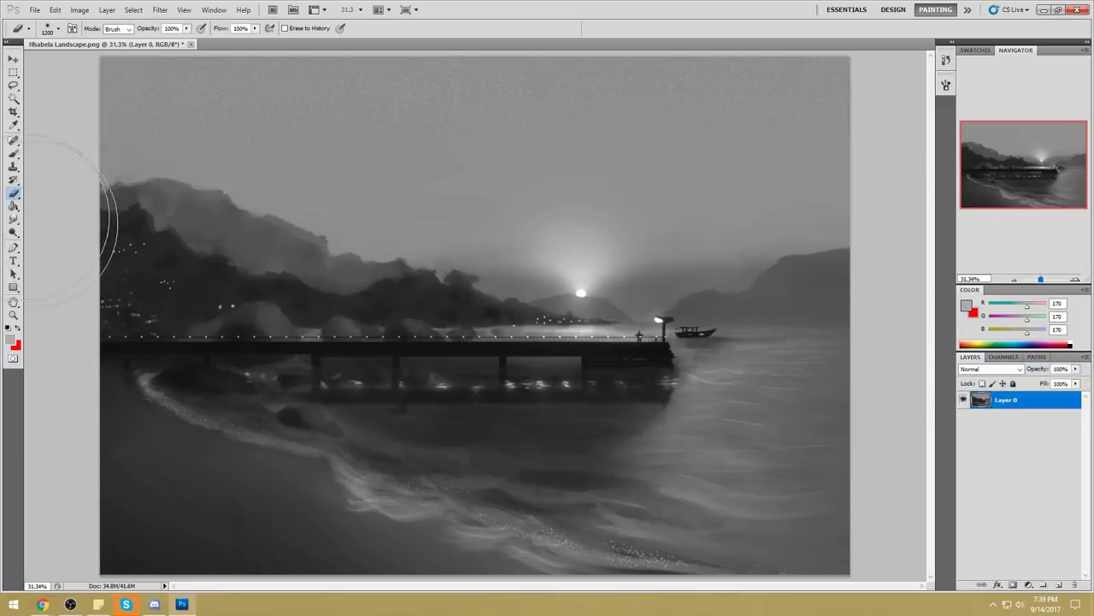
Dodge the highlights around the setting sun with a soft brush of about 1100 px.
{"action": "left_click", "coordinate": [14, 232]}
{"action": "left_click", "coordinate": [44, 244]}
{"action": "left_click", "coordinate": [16, 220]}
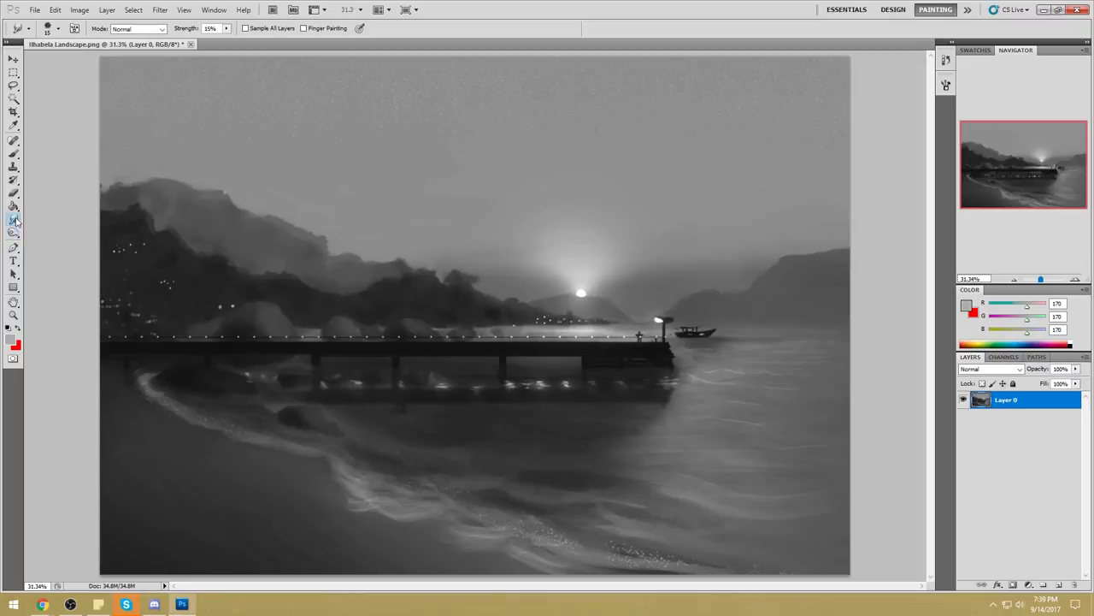
{"action": "right_click", "coordinate": [15, 220]}
{"action": "left_click", "coordinate": [58, 241]}
{"action": "left_click", "coordinate": [13, 232]}
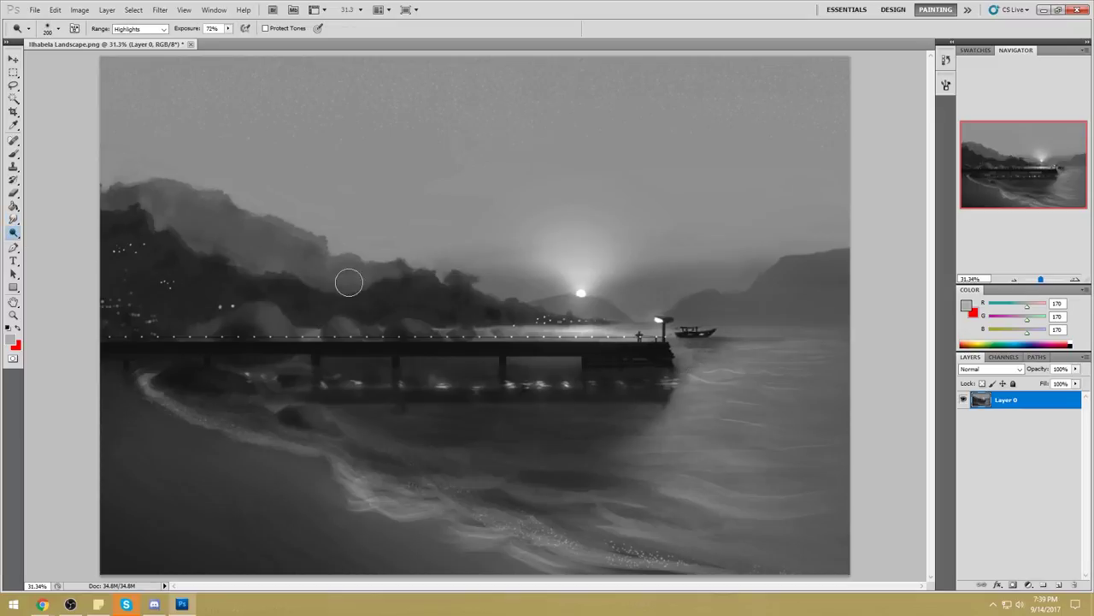
{"action": "key", "text": "bracketright"}
{"action": "key", "text": "bracketright"}
{"action": "key", "text": "bracketright"}
{"action": "key", "text": "bracketright"}
{"action": "key", "text": "bracketright"}
{"action": "key", "text": "bracketright"}
{"action": "key", "text": "bracketright"}
{"action": "key", "text": "bracketright"}
{"action": "key", "text": "bracketright"}
{"action": "key", "text": "bracketright"}
{"action": "key", "text": "bracketright"}
{"action": "key", "text": "bracketright"}
{"action": "key", "text": "bracketright"}
{"action": "key", "text": "bracketright"}
{"action": "key", "text": "bracketright"}
{"action": "key", "text": "bracketright"}
{"action": "key", "text": "bracketright"}
{"action": "key", "text": "bracketright"}
{"action": "key", "text": "bracketright"}
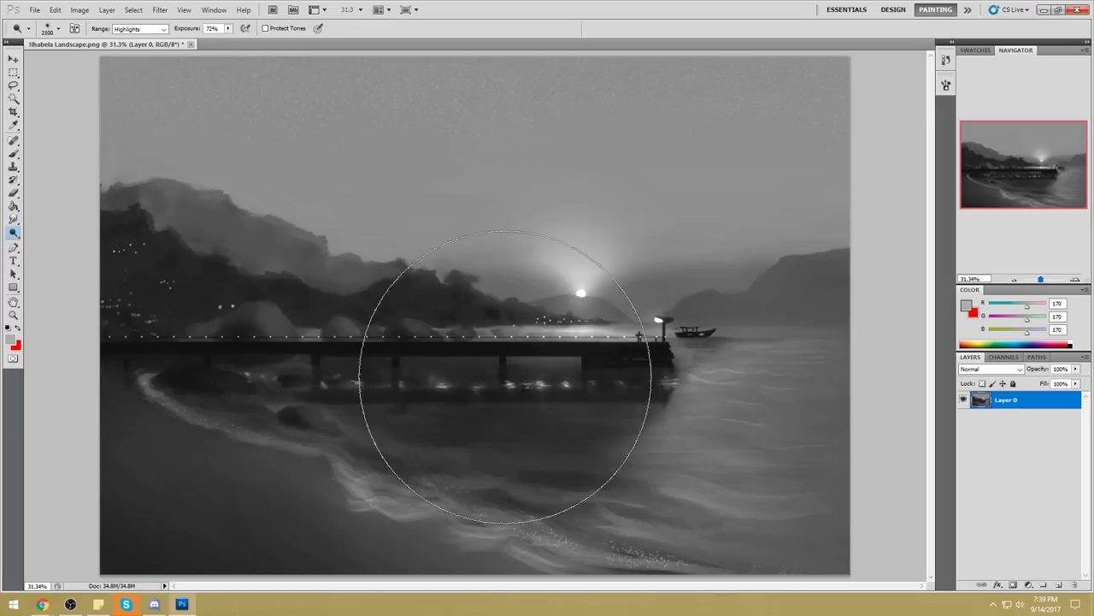
{"action": "key", "text": "bracketleft"}
{"action": "key", "text": "bracketleft"}
{"action": "key", "text": "bracketleft"}
{"action": "key", "text": "bracketleft"}
{"action": "key", "text": "bracketleft"}
{"action": "key", "text": "bracketleft"}
{"action": "key", "text": "bracketleft"}
{"action": "key", "text": "bracketleft"}
{"action": "key", "text": "bracketleft"}
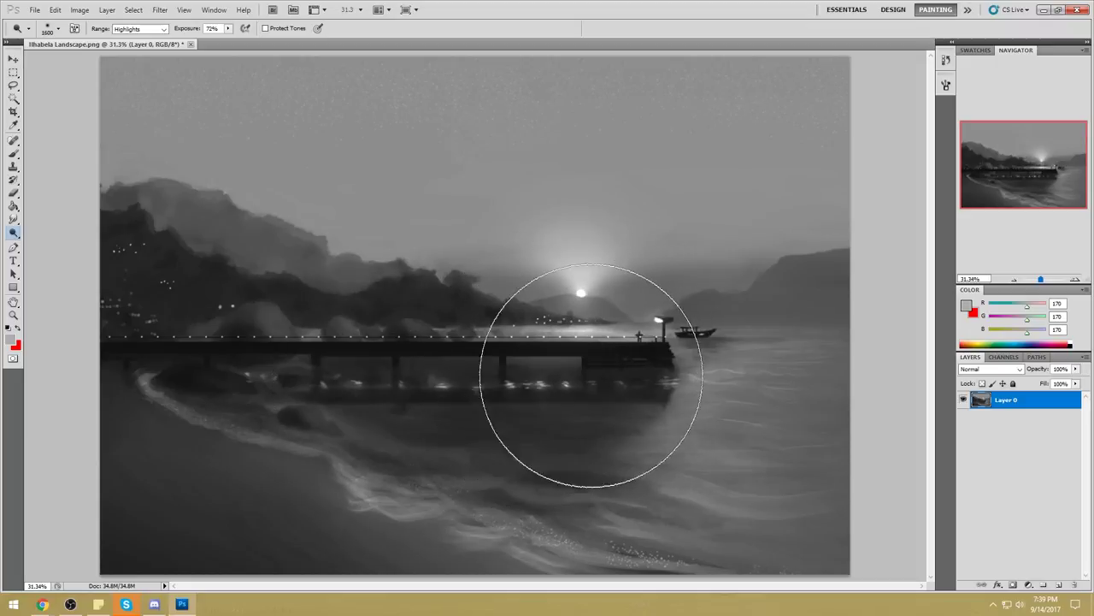
{"action": "key", "text": "bracketleft"}
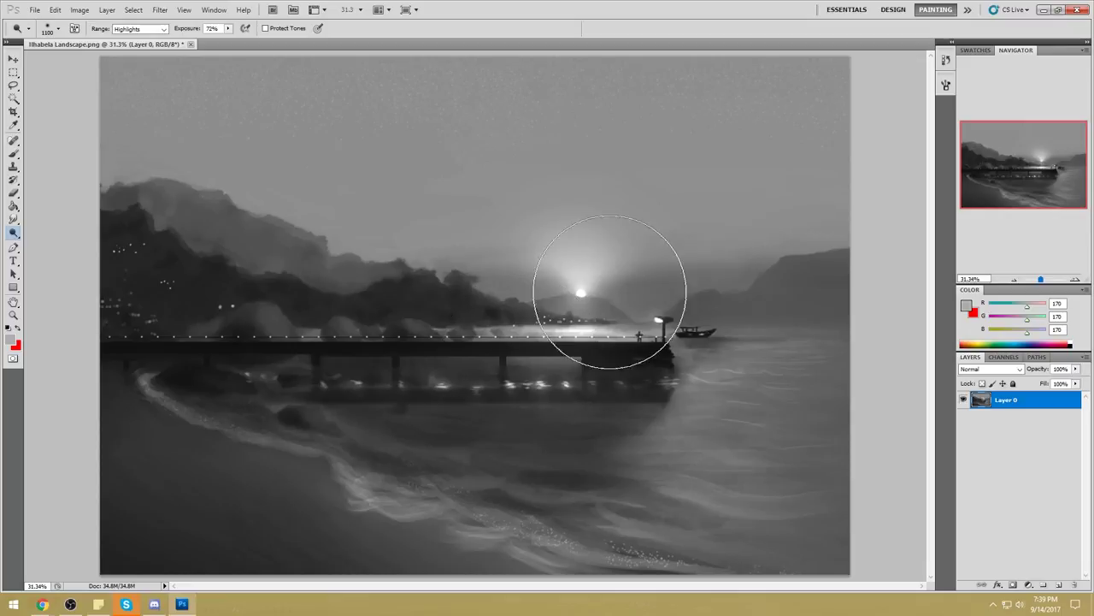
Paint the distant hill's grey over the lower part of the sun with a 40 px brush, raising opacity to 100%.
{"action": "key", "text": "b"}
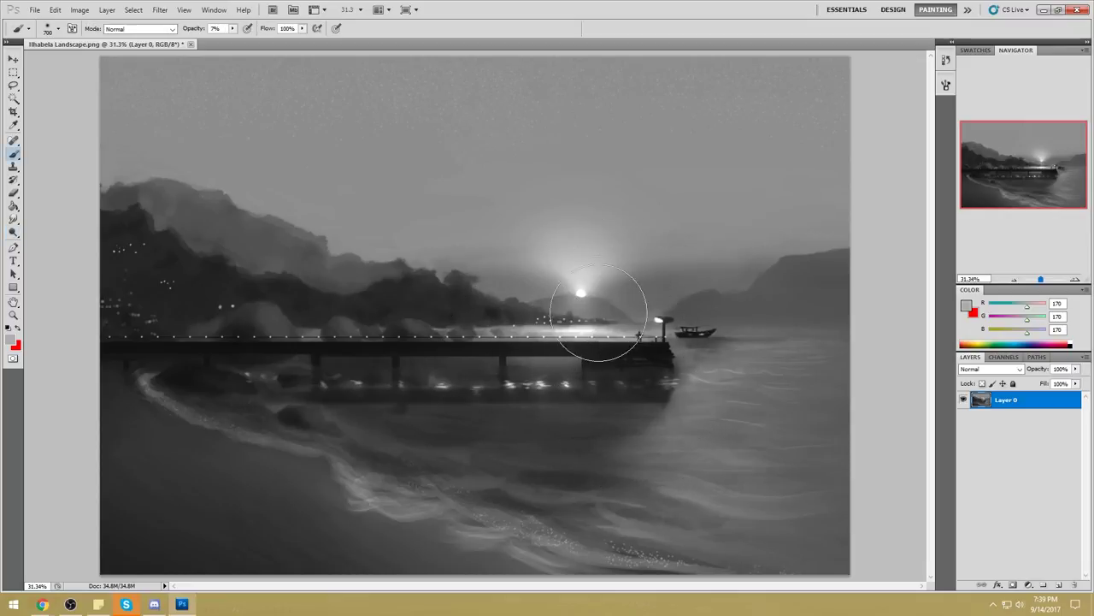
{"action": "left_click", "coordinate": [599, 292], "text": "alt"}
{"action": "key", "text": "bracketleft"}
{"action": "key", "text": "bracketleft"}
{"action": "key", "text": "bracketleft"}
{"action": "key", "text": "bracketleft"}
{"action": "key", "text": "bracketleft"}
{"action": "key", "text": "bracketleft"}
{"action": "key", "text": "bracketleft"}
{"action": "key", "text": "bracketleft"}
{"action": "key", "text": "bracketleft"}
{"action": "key", "text": "bracketleft"}
{"action": "key", "text": "bracketleft"}
{"action": "key", "text": "bracketleft"}
{"action": "key", "text": "bracketleft"}
{"action": "key", "text": "bracketleft"}
{"action": "key", "text": "bracketleft"}
{"action": "key", "text": "bracketleft"}
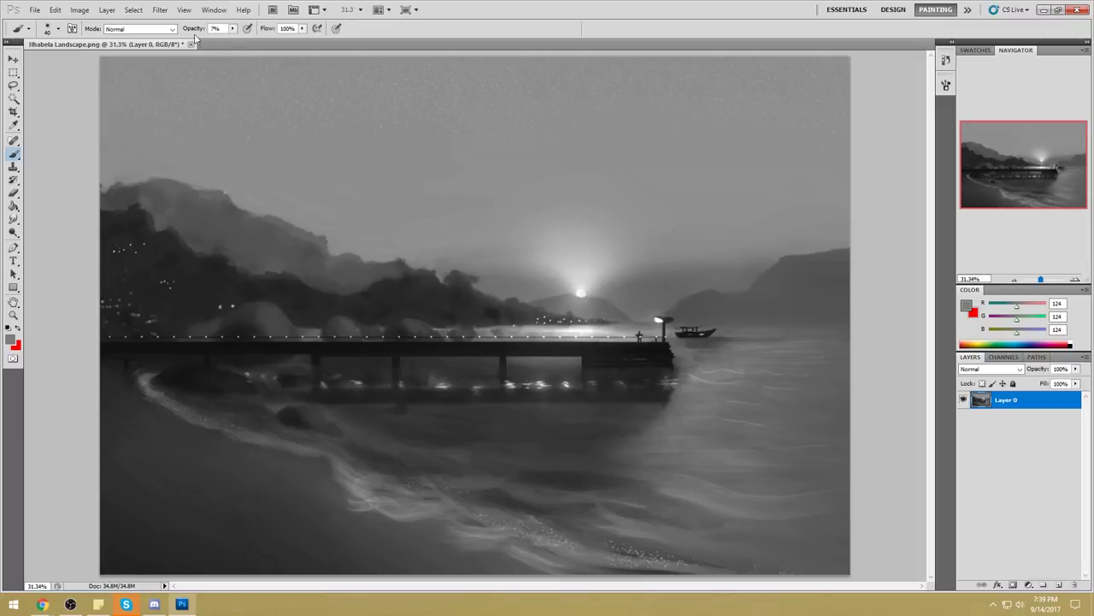
{"action": "left_click_drag", "start_coordinate": [232, 28], "coordinate": [278, 51]}
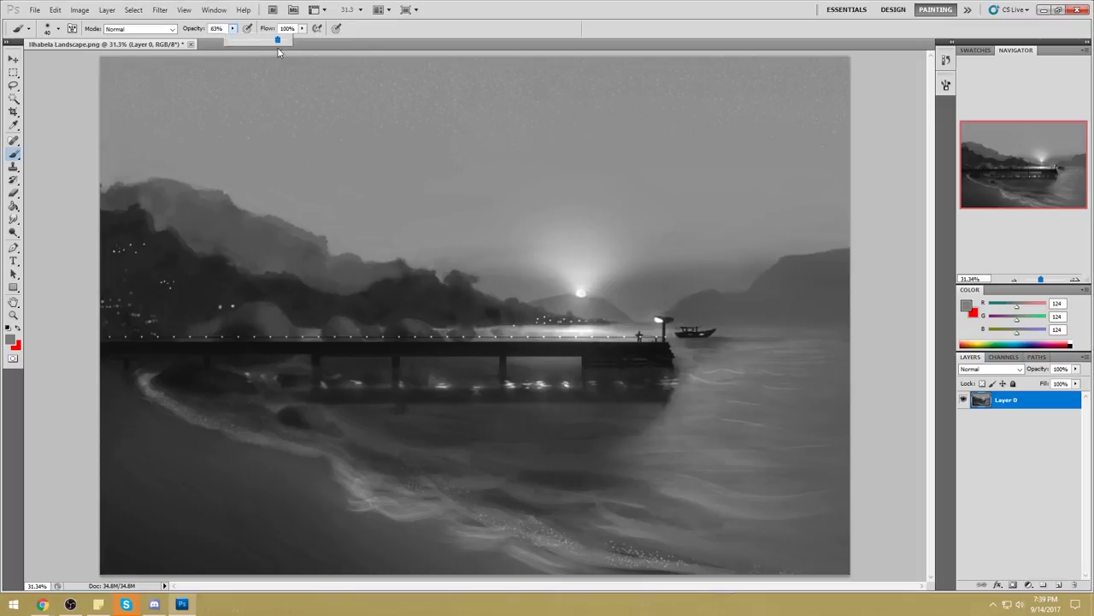
{"action": "left_click_drag", "start_coordinate": [588, 292], "coordinate": [591, 293]}
{"action": "left_click", "coordinate": [592, 291], "text": "alt"}
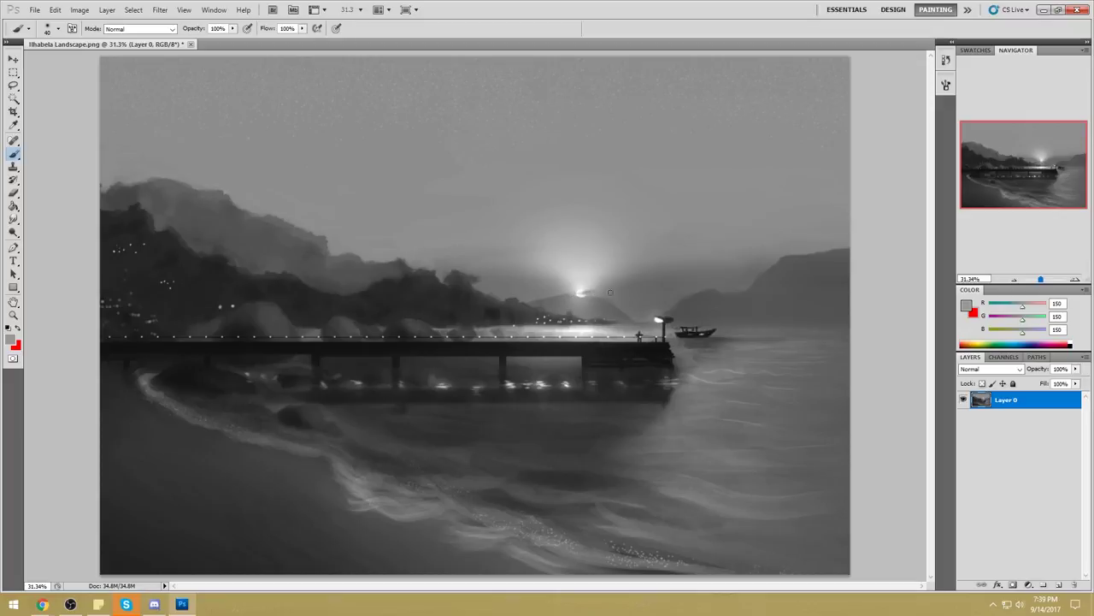
Refine the hill's ridge line on both sides of the sun with greys sampled from the surrounding area.
{"action": "left_click", "coordinate": [618, 290], "text": "alt"}
{"action": "left_click", "coordinate": [617, 290], "text": "alt"}
{"action": "left_click", "coordinate": [569, 291], "text": "alt"}
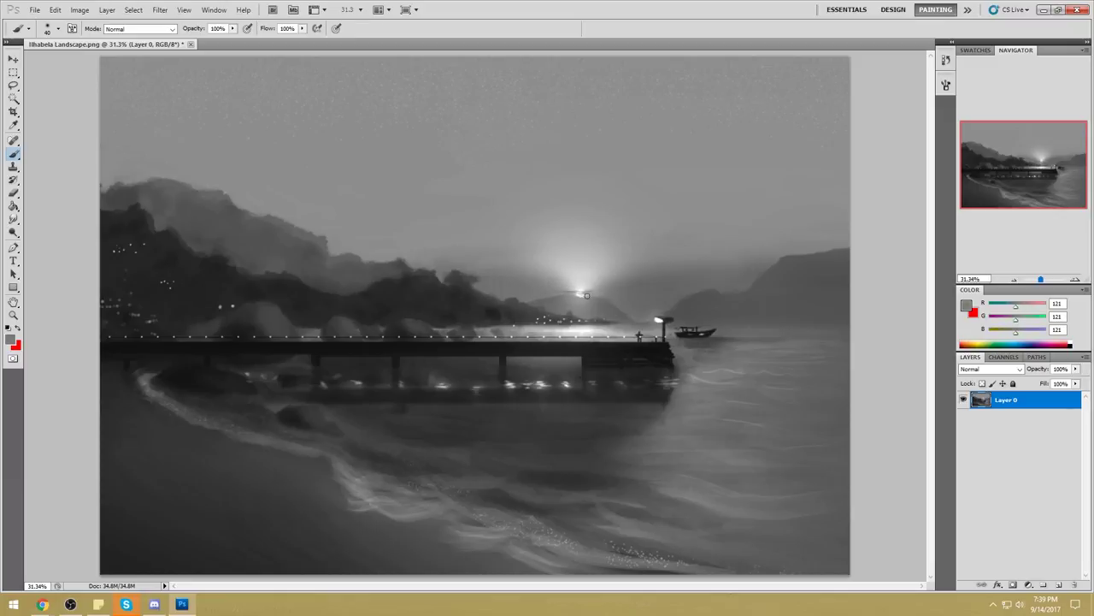
{"action": "left_click", "coordinate": [576, 294], "text": "alt"}
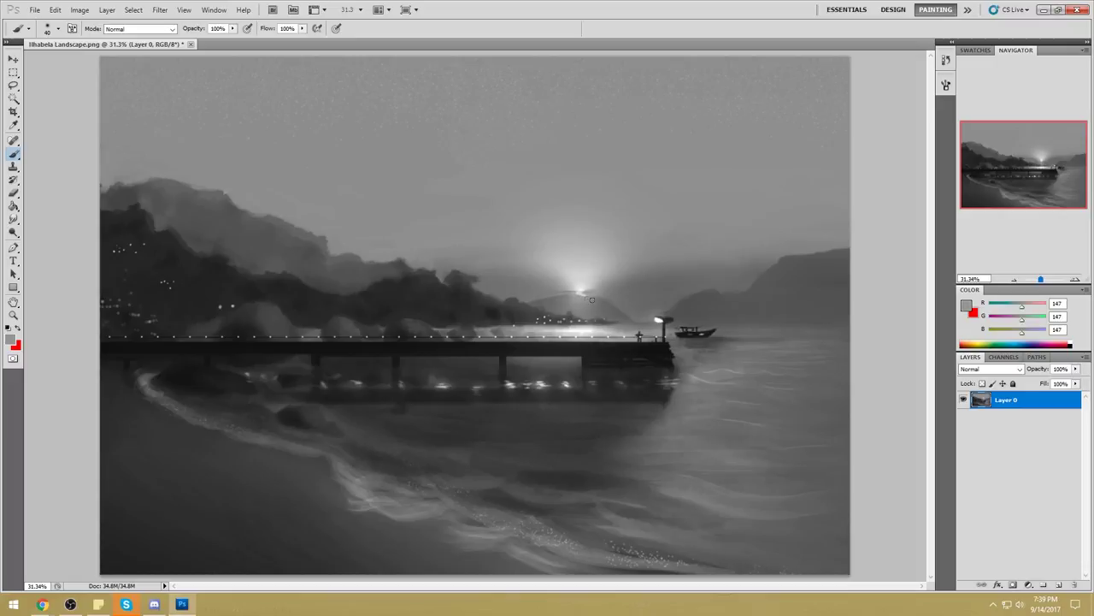
Paint along the waterline below the distant hill in Darken mode with a mid grey sampled from the hill.
{"action": "left_click", "coordinate": [619, 310], "text": "alt"}
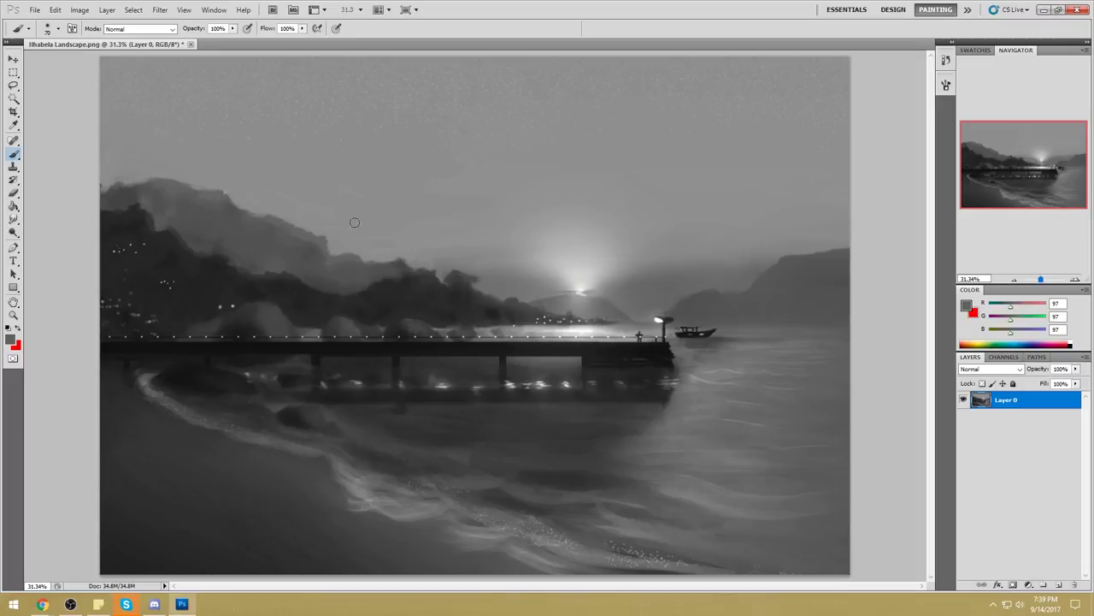
{"action": "left_click", "coordinate": [136, 30]}
{"action": "left_click", "coordinate": [128, 89]}
{"action": "left_click_drag", "start_coordinate": [625, 323], "coordinate": [513, 325]}
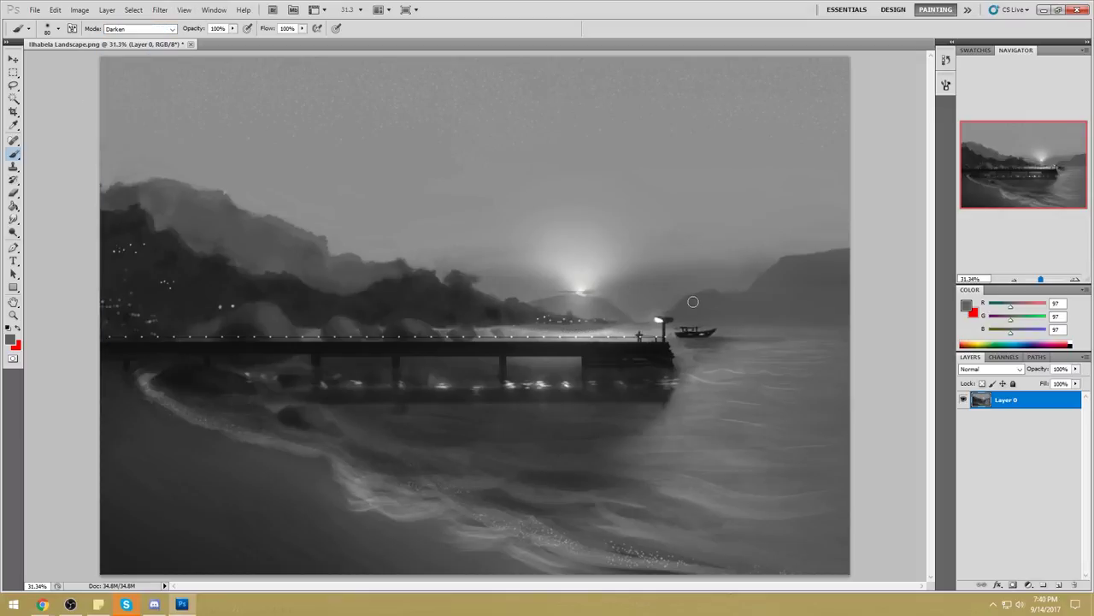
{"action": "key", "text": "ctrl+z"}
{"action": "left_click_drag", "start_coordinate": [627, 322], "coordinate": [543, 323]}
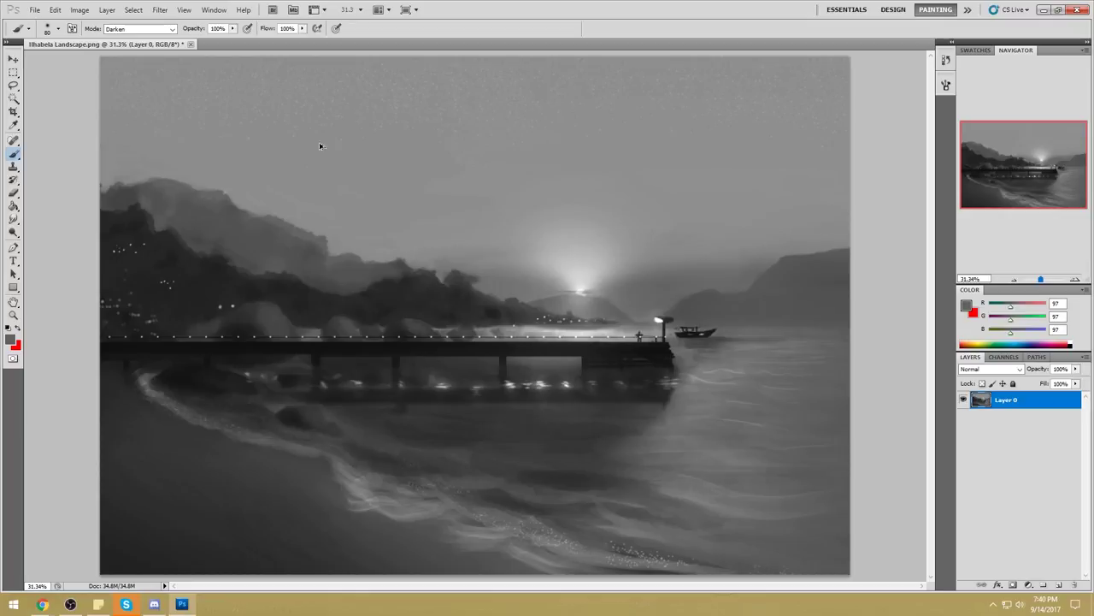
Lower the brush opacity to 39% and paint a softer dark stroke along the distant shoreline.
{"action": "left_click", "coordinate": [233, 29]}
{"action": "left_click", "coordinate": [198, 40]}
{"action": "left_click", "coordinate": [248, 42]}
{"action": "left_click_drag", "start_coordinate": [568, 327], "coordinate": [522, 328]}
{"action": "key", "text": "ctrl+z"}
{"action": "left_click_drag", "start_coordinate": [604, 323], "coordinate": [538, 326]}
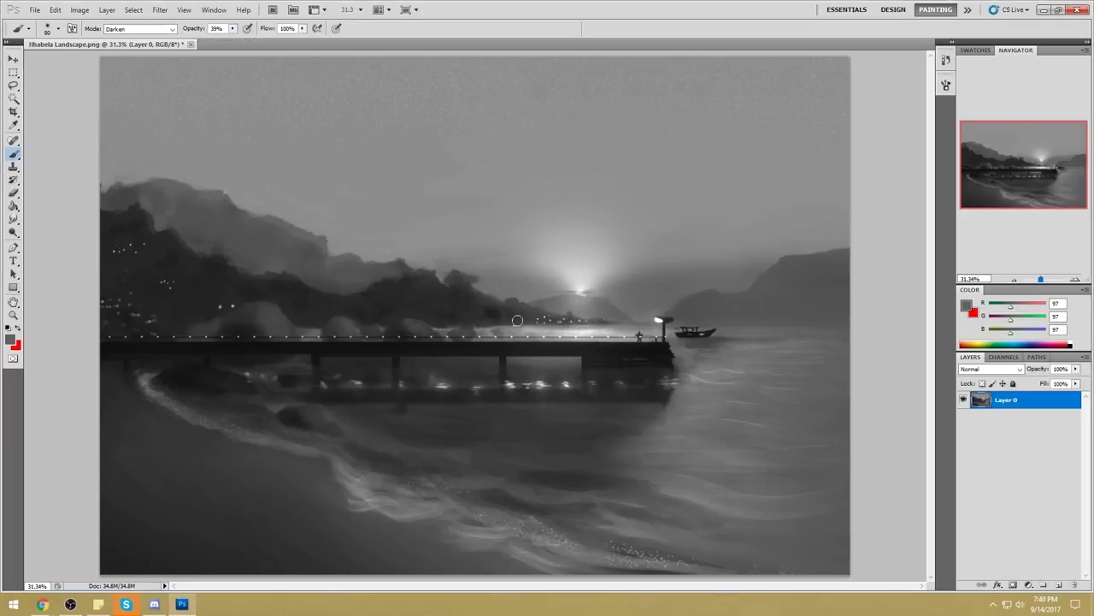
Darken the shore behind the pier with a darker sampled grey and a larger brush.
{"action": "left_click", "coordinate": [600, 318], "text": "alt"}
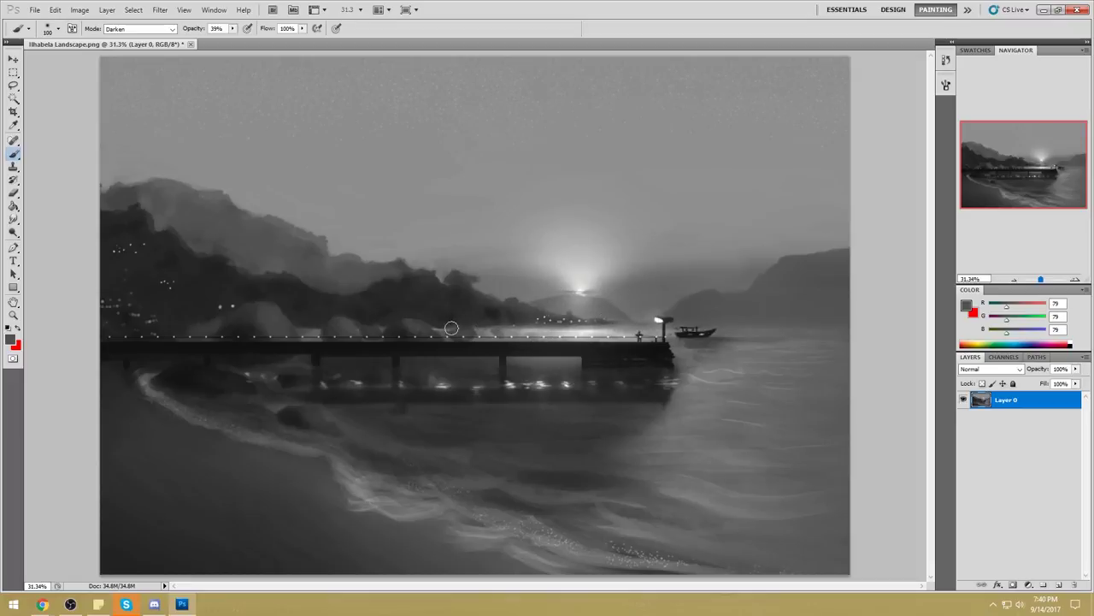
{"action": "key", "text": "bracketright"}
{"action": "key", "text": "bracketright"}
{"action": "key", "text": "bracketright"}
{"action": "key", "text": "bracketright"}
{"action": "key", "text": "bracketright"}
Dodge the small town lights on the hillside and far shore with Protect Tones on and a smaller brush.
{"action": "left_click", "coordinate": [14, 232]}
{"action": "left_click", "coordinate": [265, 29]}
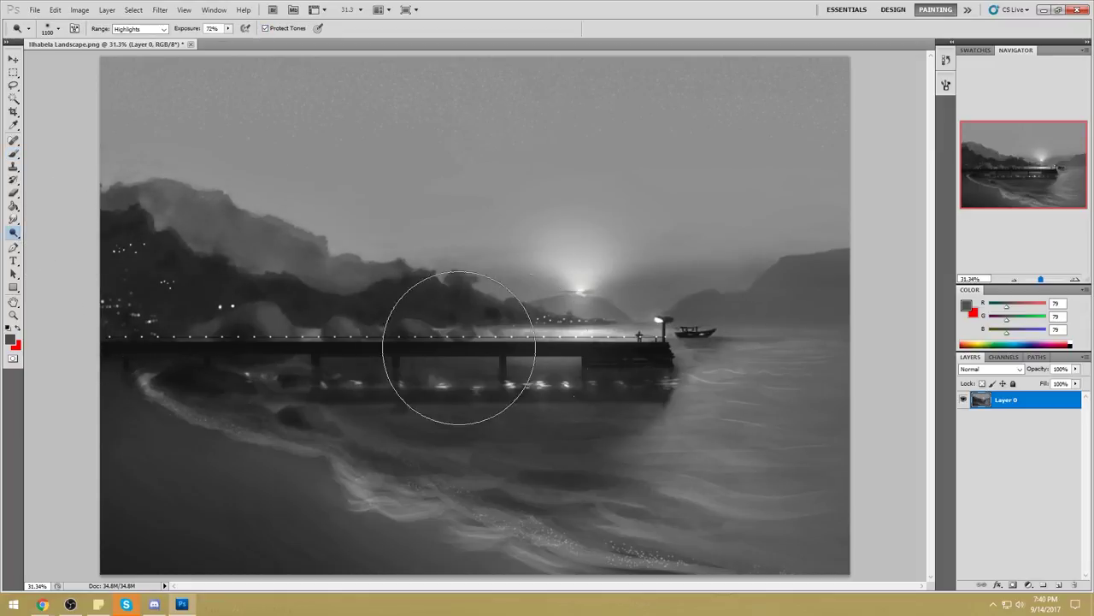
{"action": "left_click_drag", "start_coordinate": [406, 345], "coordinate": [381, 350]}
{"action": "key", "text": "ctrl+z"}
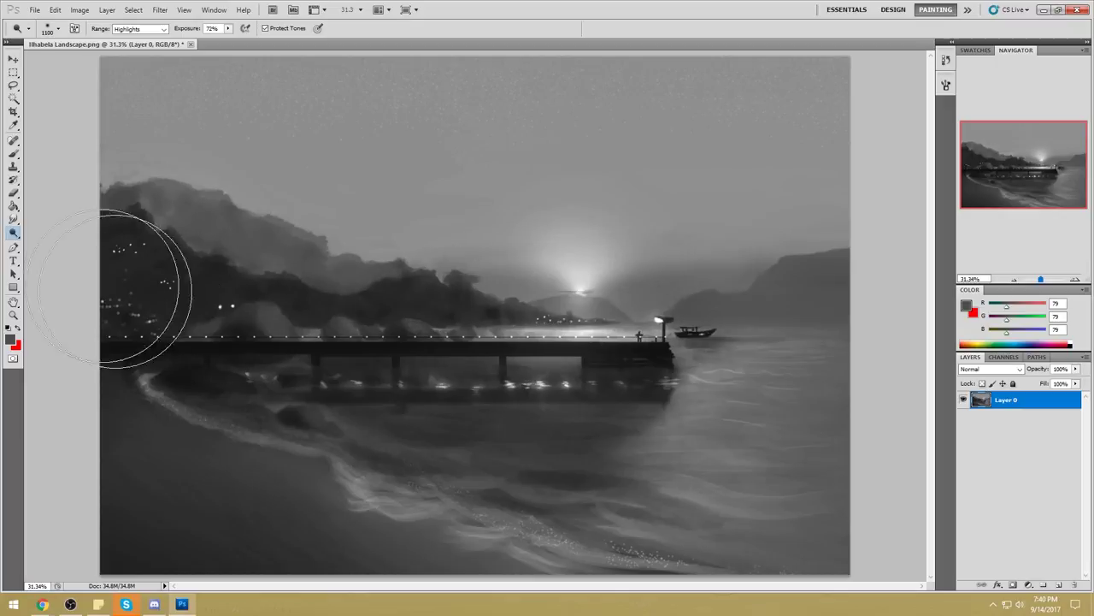
{"action": "key", "text": "bracketleft"}
{"action": "key", "text": "bracketleft"}
{"action": "key", "text": "bracketleft"}
{"action": "key", "text": "bracketleft"}
{"action": "key", "text": "bracketleft"}
{"action": "key", "text": "bracketleft"}
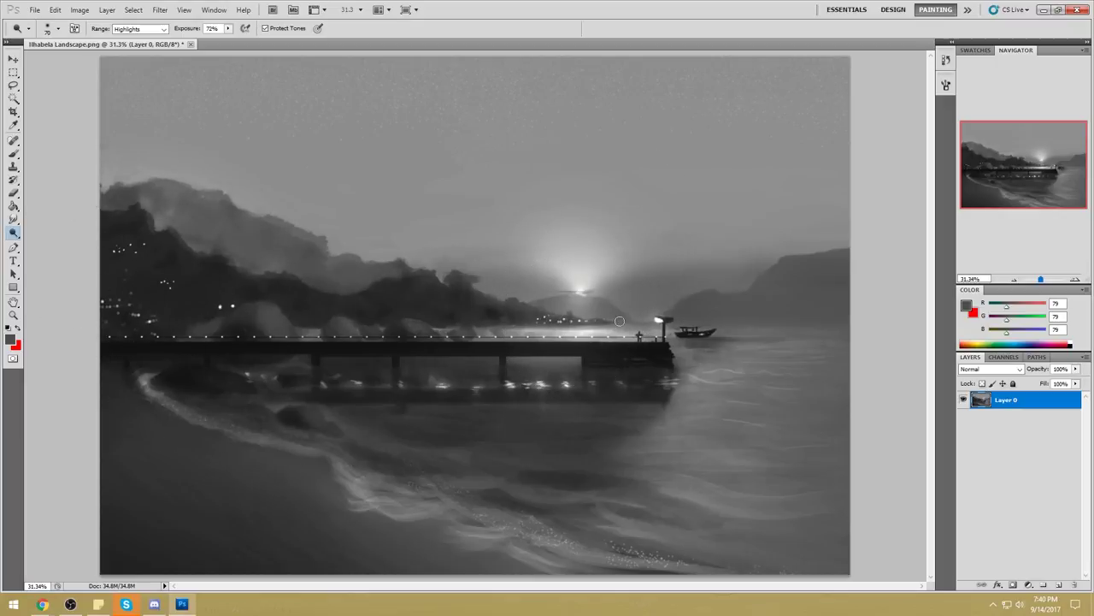
Tone down the lights on the far shore by painting a sampled dark grey over them in Darken mode.
{"action": "key", "text": "b"}
{"action": "left_click", "coordinate": [547, 318], "text": "alt"}
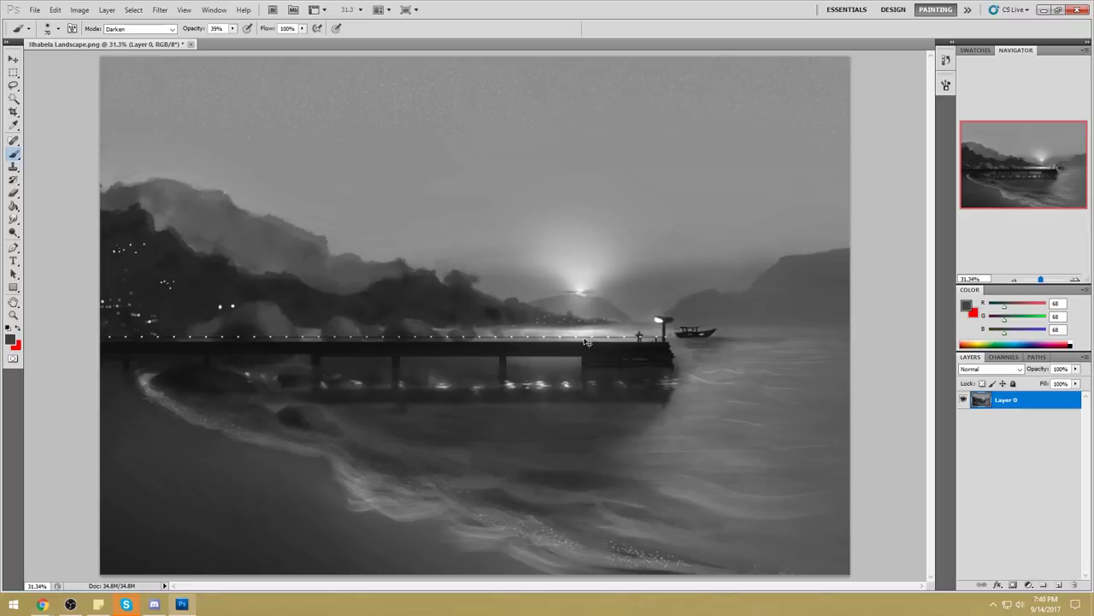
{"action": "key", "text": "ctrl+minus"}
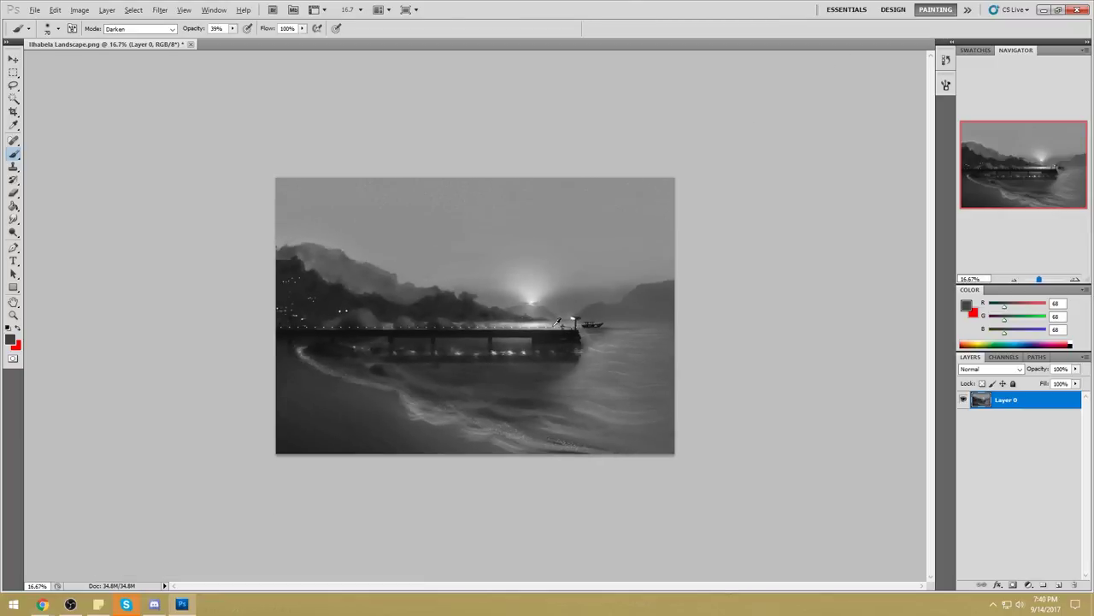
{"action": "left_click", "coordinate": [545, 322], "text": "alt"}
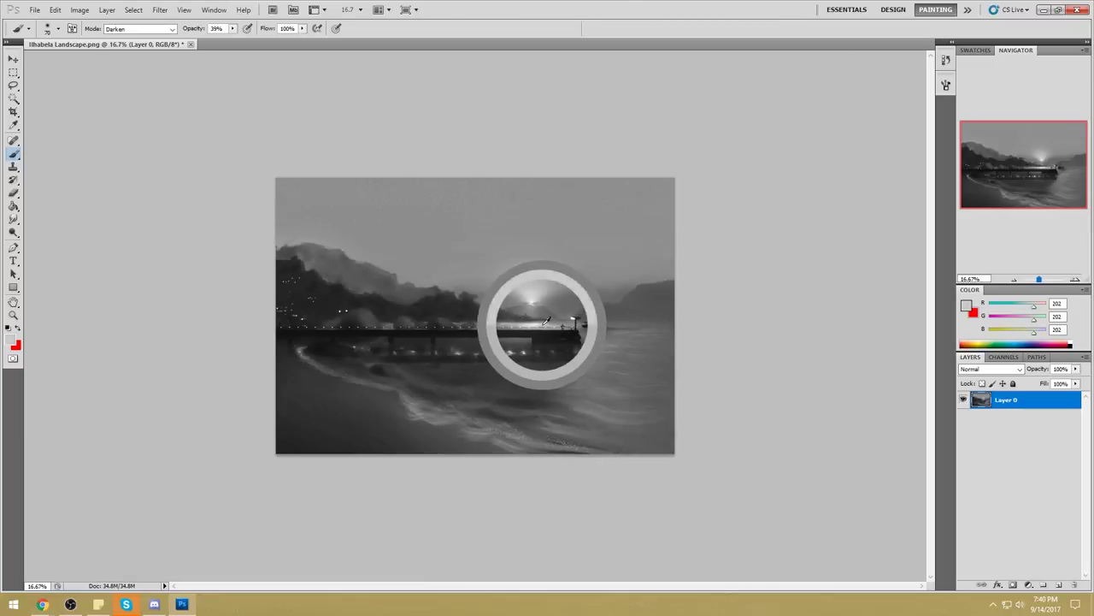
{"action": "left_click", "coordinate": [146, 31]}
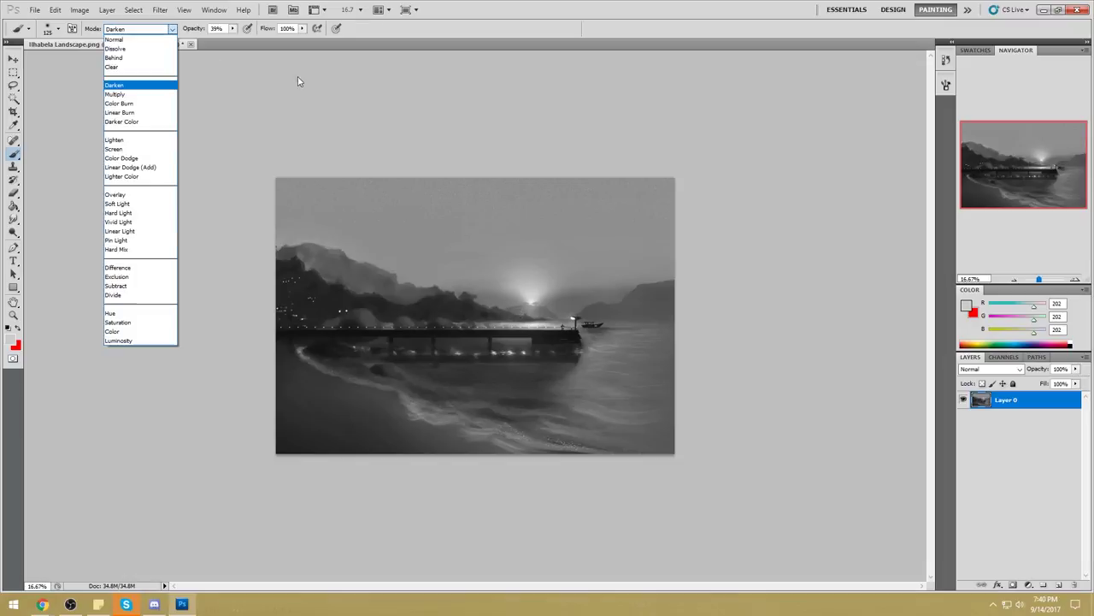
{"action": "left_click", "coordinate": [729, 297]}
{"action": "left_click", "coordinate": [550, 321], "text": "alt"}
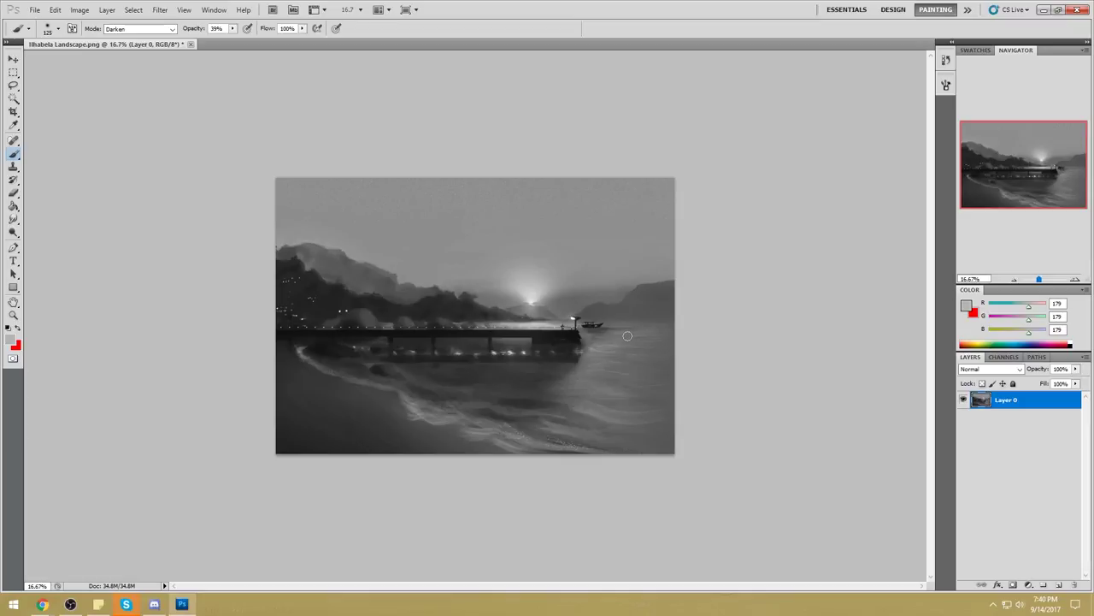
{"action": "left_click", "coordinate": [14, 98]}
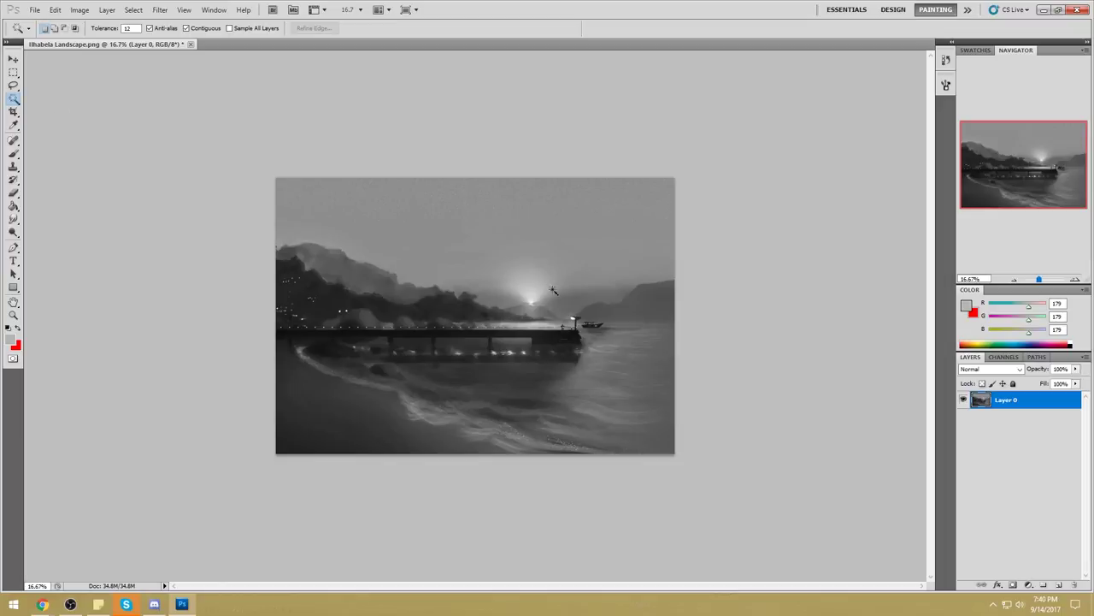
{"action": "left_click", "coordinate": [568, 316]}
{"action": "left_click", "coordinate": [827, 296]}
Outline the sky above the distant hills near the sun with the Lasso and hide the selection edges.
{"action": "key", "text": "l"}
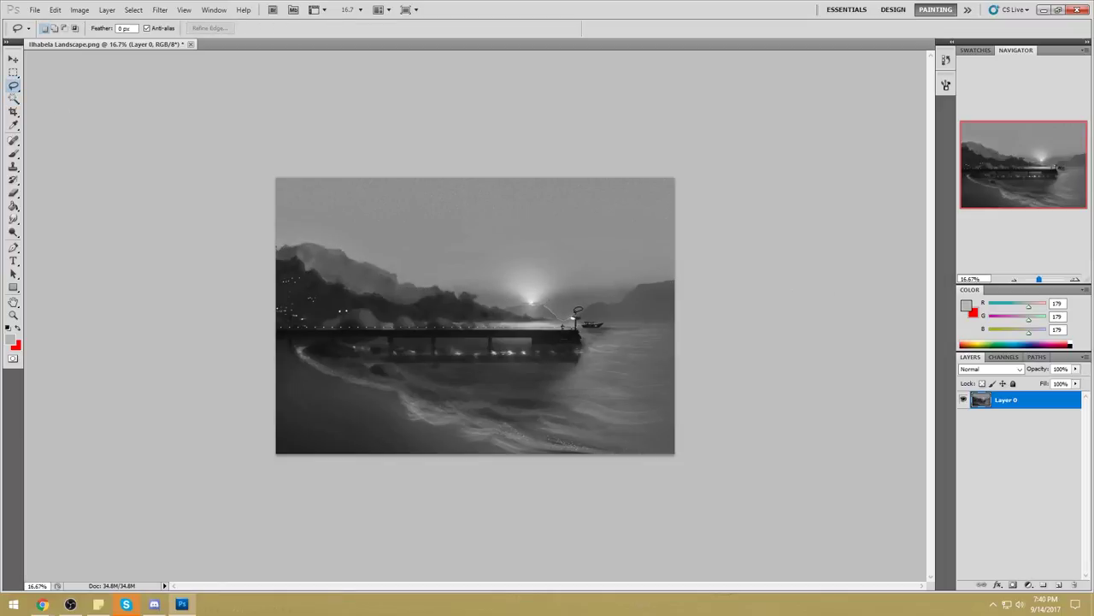
{"action": "left_click_drag", "start_coordinate": [613, 282], "coordinate": [554, 278]}
{"action": "left_click", "coordinate": [640, 288]}
{"action": "mouse_move", "coordinate": [487, 287]}
{"action": "left_mouse_down"}
{"action": "mouse_move", "coordinate": [664, 235]}
{"action": "mouse_move", "coordinate": [643, 283]}
{"action": "left_mouse_up"}
{"action": "key", "text": "ctrl+h"}
Paint a light grey glow into the sky gap between the distant hills in Normal mode with a brush of about 300 px.
{"action": "key", "text": "b"}
{"action": "left_click", "coordinate": [533, 299], "text": "alt"}
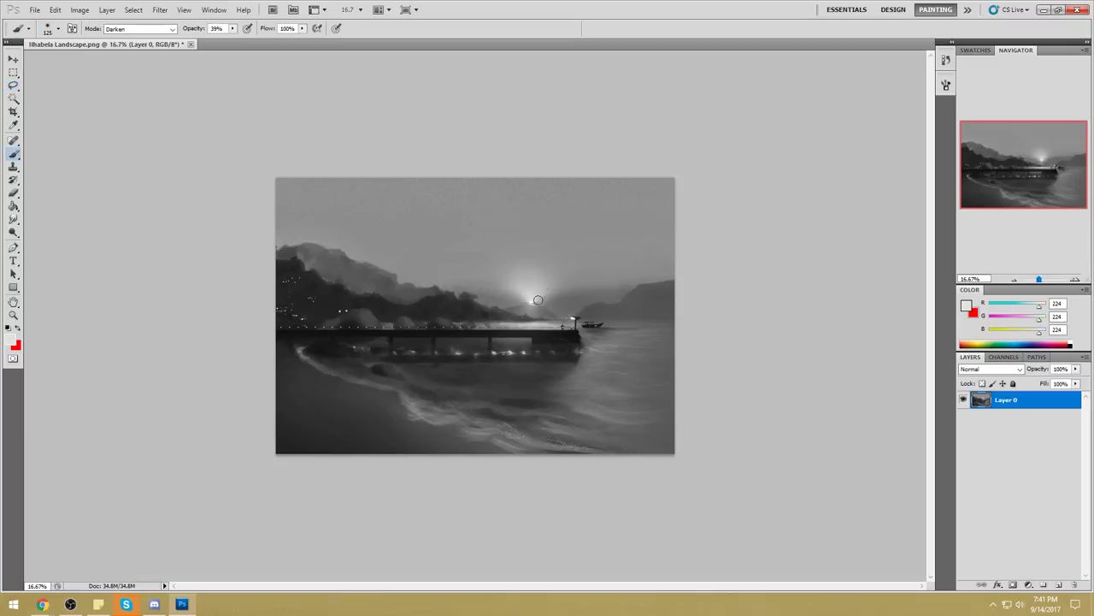
{"action": "key", "text": "bracketright"}
{"action": "key", "text": "bracketright"}
{"action": "key", "text": "bracketright"}
{"action": "key", "text": "bracketright"}
{"action": "left_click", "coordinate": [165, 32]}
{"action": "left_click", "coordinate": [163, 40]}
{"action": "key", "text": "bracketleft"}
{"action": "key", "text": "bracketleft"}
{"action": "key", "text": "ctrl+alt+z"}
{"action": "key", "text": "ctrl+z"}
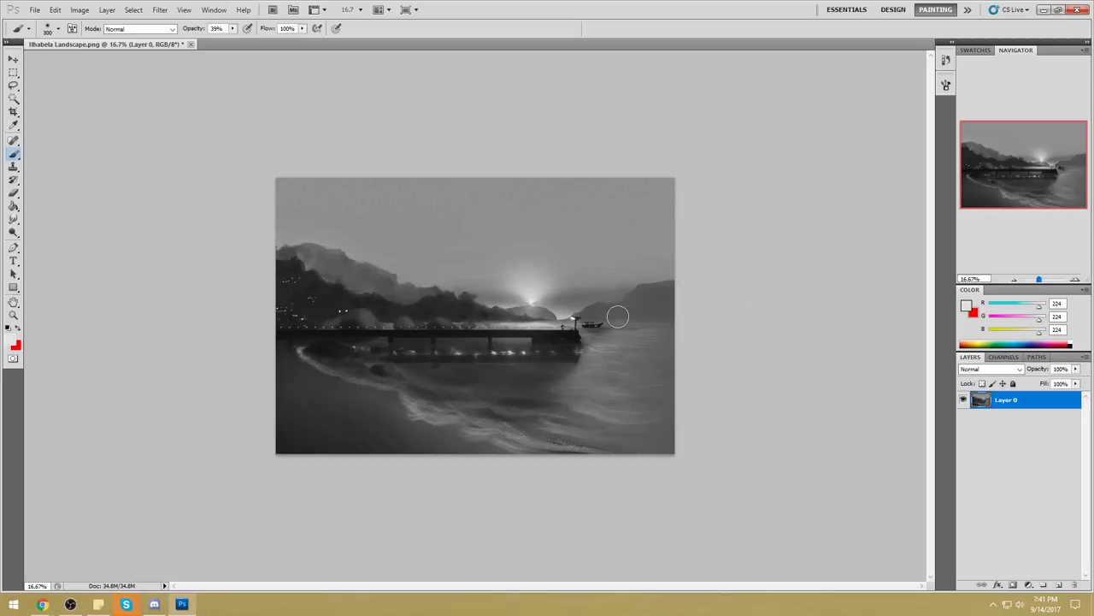
{"action": "left_click", "coordinate": [564, 306]}
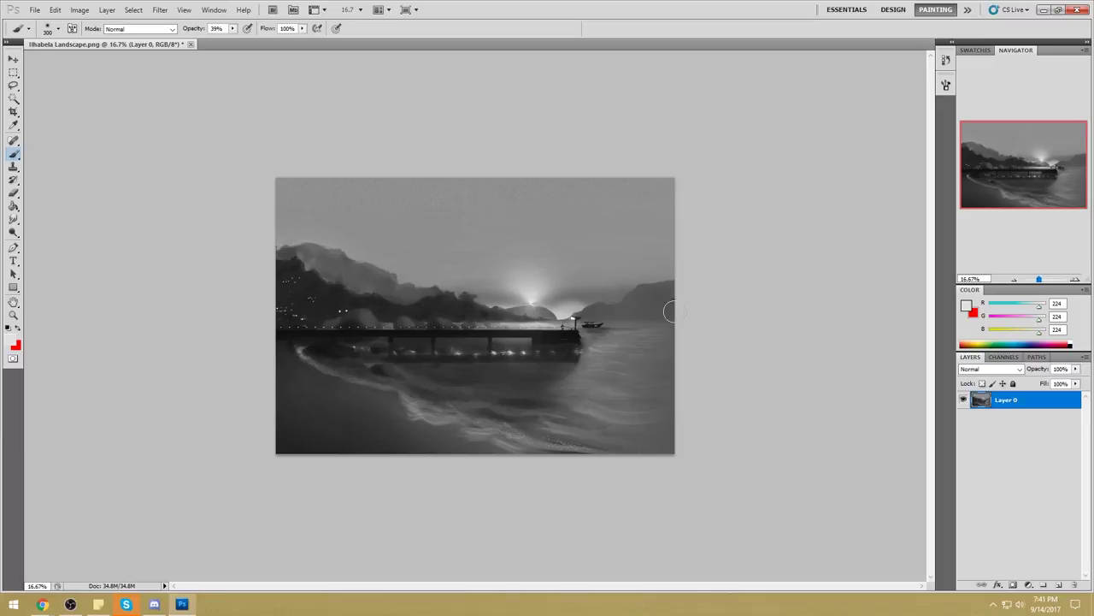
Try to clear the lasso selection around the distant hills.
{"action": "right_click", "coordinate": [582, 280]}
{"action": "left_click", "coordinate": [797, 200]}
{"action": "key", "text": "m"}
{"action": "right_click", "coordinate": [559, 280]}
{"action": "left_click", "coordinate": [596, 352]}
{"action": "left_click", "coordinate": [596, 219]}
Clear the selection and darken the upper sky with a sampled dark grey, using a 2500 px brush at 17% opacity.
{"action": "key", "text": "b"}
{"action": "left_click", "coordinate": [419, 300], "text": "alt"}
{"action": "key", "text": "]"}
{"action": "key", "text": "]"}
{"action": "key", "text": "]"}
{"action": "key", "text": "]"}
{"action": "key", "text": "]"}
{"action": "key", "text": "]"}
{"action": "key", "text": "]"}
{"action": "key", "text": "]"}
{"action": "key", "text": "]"}
{"action": "key", "text": "]"}
{"action": "key", "text": "]"}
{"action": "key", "text": "]"}
{"action": "key", "text": "]"}
{"action": "key", "text": "]"}
{"action": "key", "text": "]"}
{"action": "key", "text": "]"}
{"action": "key", "text": "]"}
{"action": "key", "text": "]"}
{"action": "key", "text": "]"}
{"action": "key", "text": "]"}
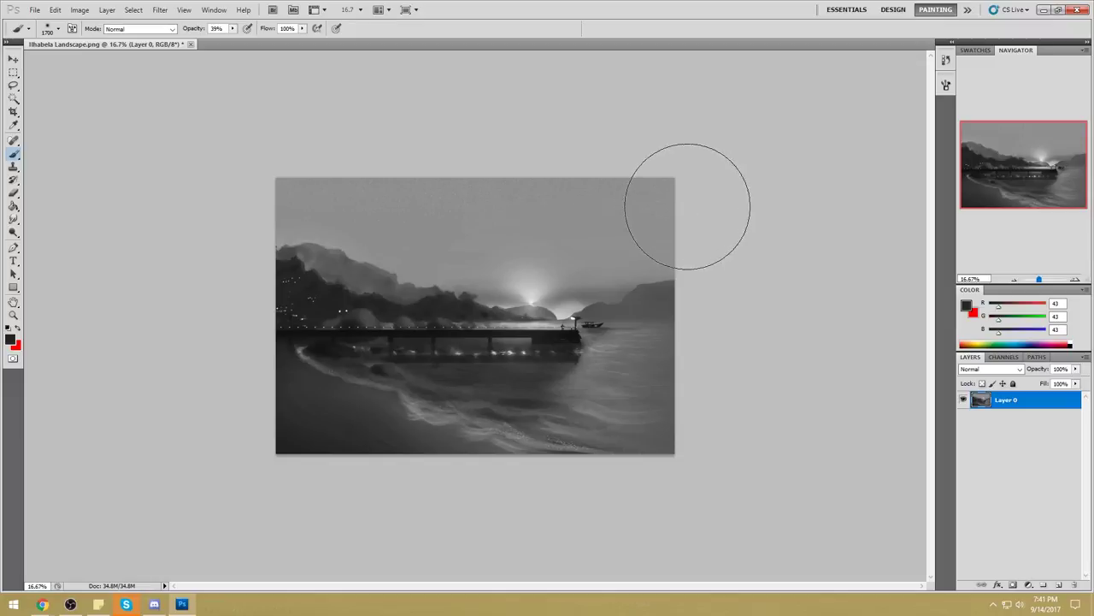
{"action": "left_click", "coordinate": [233, 29]}
{"action": "left_click_drag", "start_coordinate": [219, 43], "coordinate": [217, 40]}
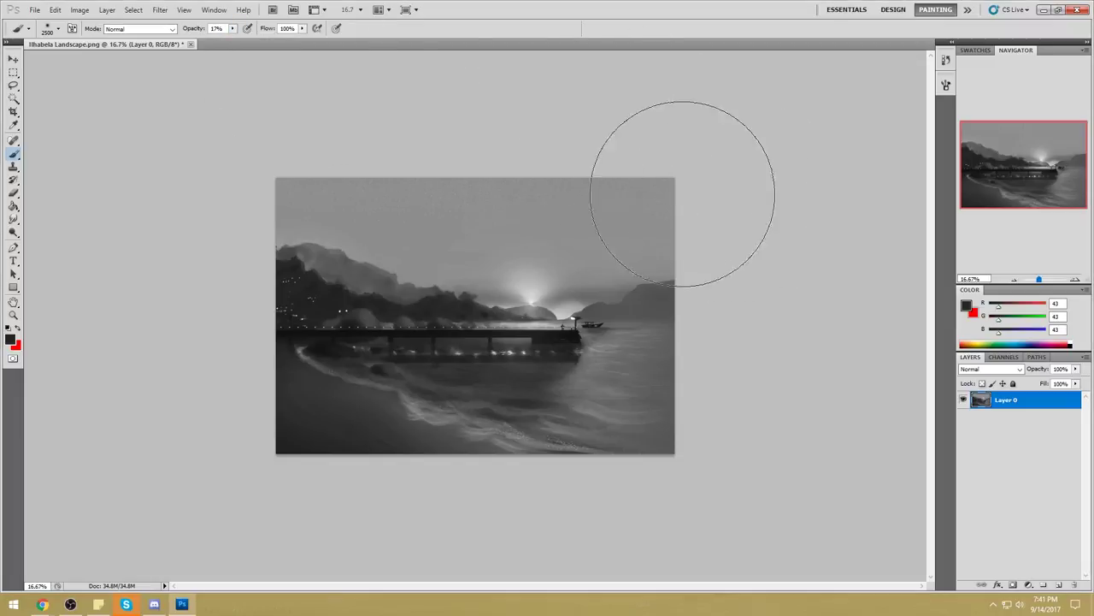
{"action": "key", "text": "m"}
{"action": "right_click", "coordinate": [480, 213]}
{"action": "left_click", "coordinate": [513, 224]}
{"action": "key", "text": "b"}
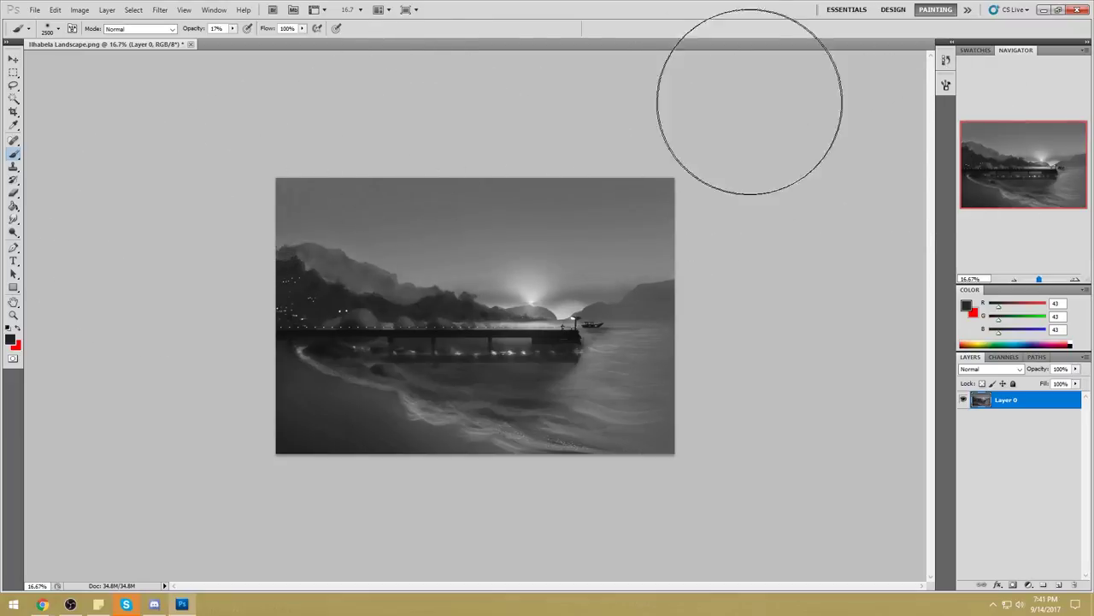
Deepen the sky's upper left corner with a dark grey sampled from the trees and reduce the brush to 2100 px.
{"action": "left_click", "coordinate": [342, 286], "text": "alt"}
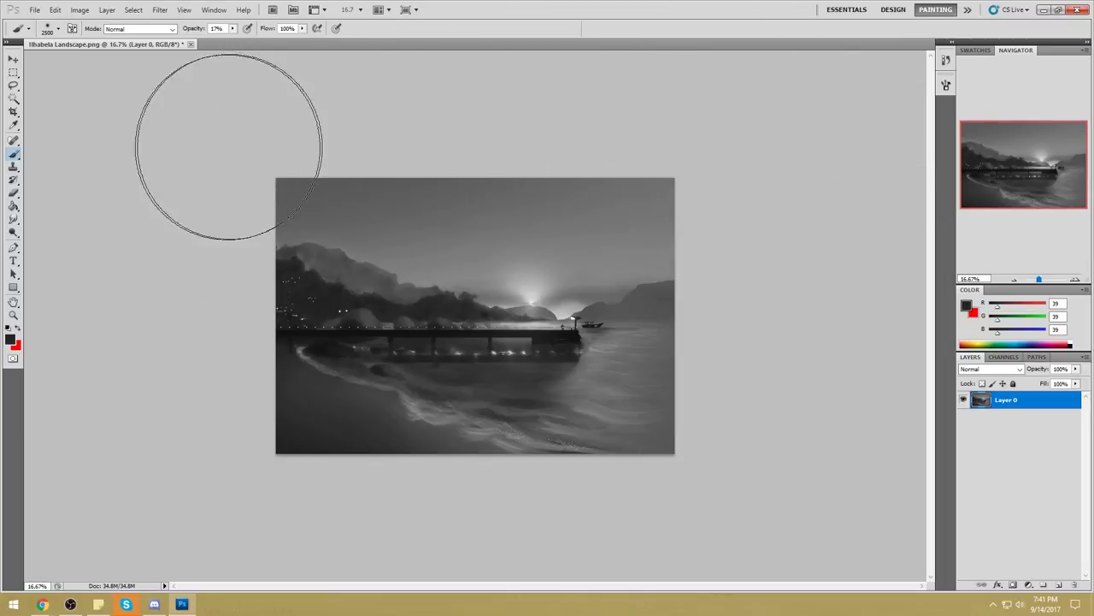
{"action": "key", "text": "bracketleft"}
{"action": "key", "text": "bracketleft"}
{"action": "key", "text": "bracketleft"}
{"action": "key", "text": "bracketleft"}
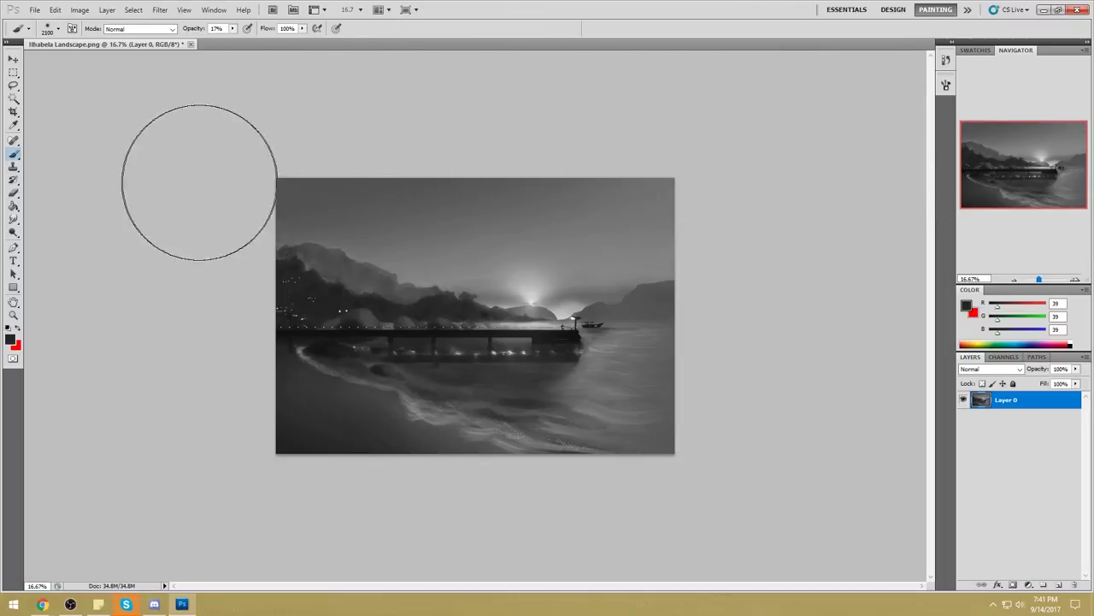
Brighten the setting sun above the horizon with the Dodge tool on Highlights at 72% exposure.
{"action": "left_click", "coordinate": [13, 232]}
{"action": "right_click", "coordinate": [13, 233]}
{"action": "left_click", "coordinate": [58, 232]}
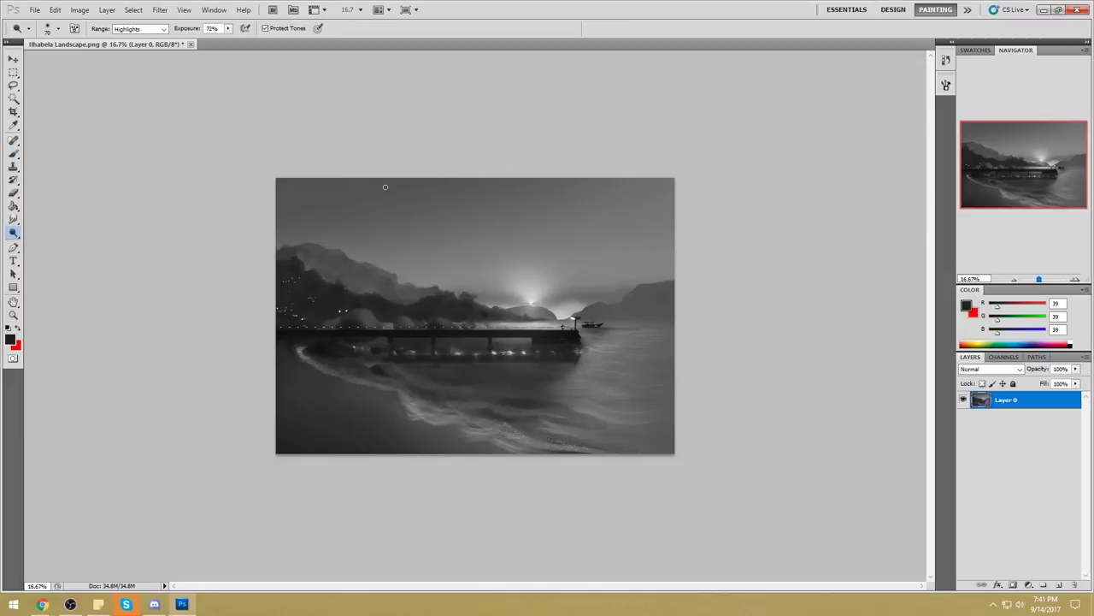
{"action": "left_click", "coordinate": [531, 304]}
Sample the light grey glow by the end of the pier and reduce the brush to 200 px.
{"action": "key", "text": "b"}
{"action": "left_click", "coordinate": [561, 316], "text": "alt"}
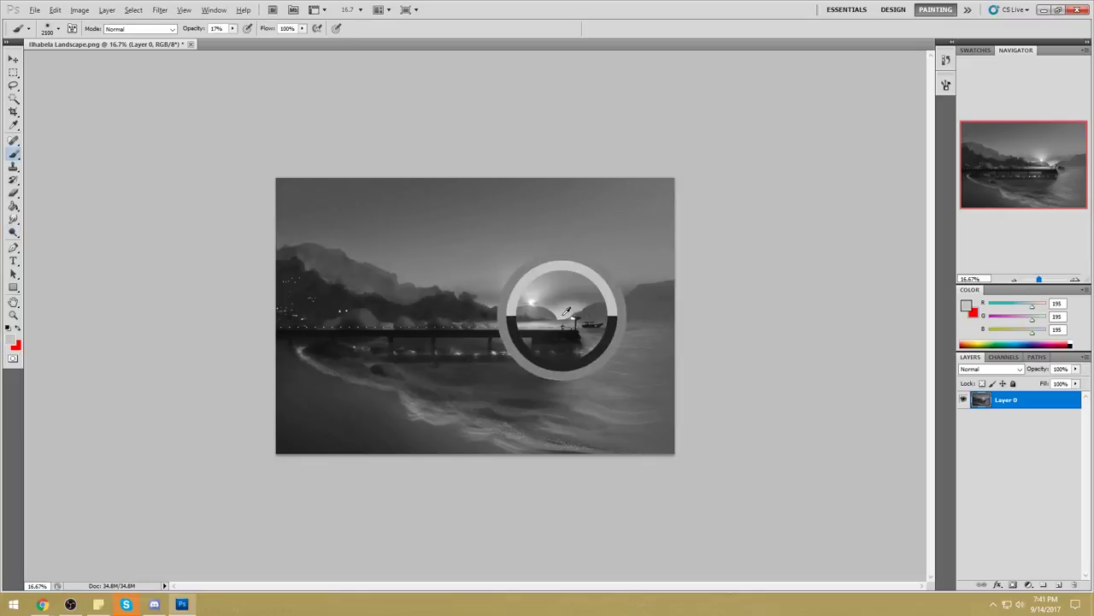
{"action": "key", "text": "bracketleft"}
{"action": "key", "text": "bracketleft"}
{"action": "key", "text": "bracketleft"}
{"action": "key", "text": "bracketleft"}
{"action": "key", "text": "bracketleft"}
{"action": "key", "text": "bracketleft"}
{"action": "key", "text": "bracketleft"}
{"action": "key", "text": "bracketleft"}
{"action": "key", "text": "bracketleft"}
{"action": "key", "text": "bracketleft"}
{"action": "key", "text": "bracketleft"}
{"action": "key", "text": "bracketleft"}
{"action": "key", "text": "bracketleft"}
{"action": "key", "text": "bracketleft"}
{"action": "key", "text": "bracketleft"}
{"action": "key", "text": "bracketleft"}
{"action": "key", "text": "bracketleft"}
{"action": "key", "text": "bracketleft"}
{"action": "key", "text": "bracketleft"}
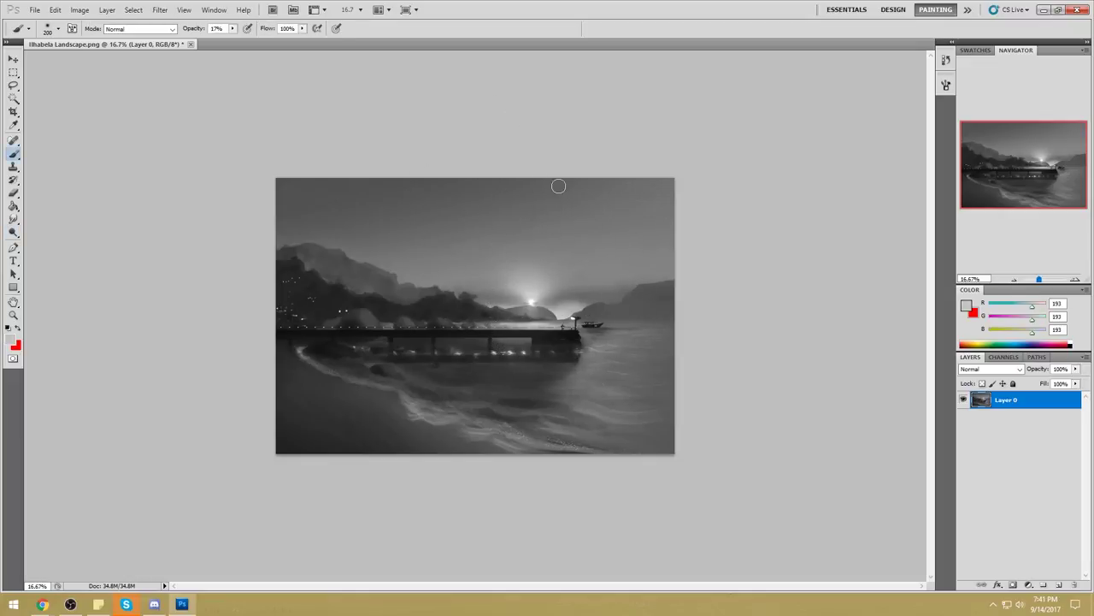
Deepen the painting's shadows with Levels at a black input of 15 and touch up the glow between the hills.
{"action": "key", "text": "ctrl+l"}
{"action": "left_click_drag", "start_coordinate": [743, 382], "coordinate": [752, 382]}
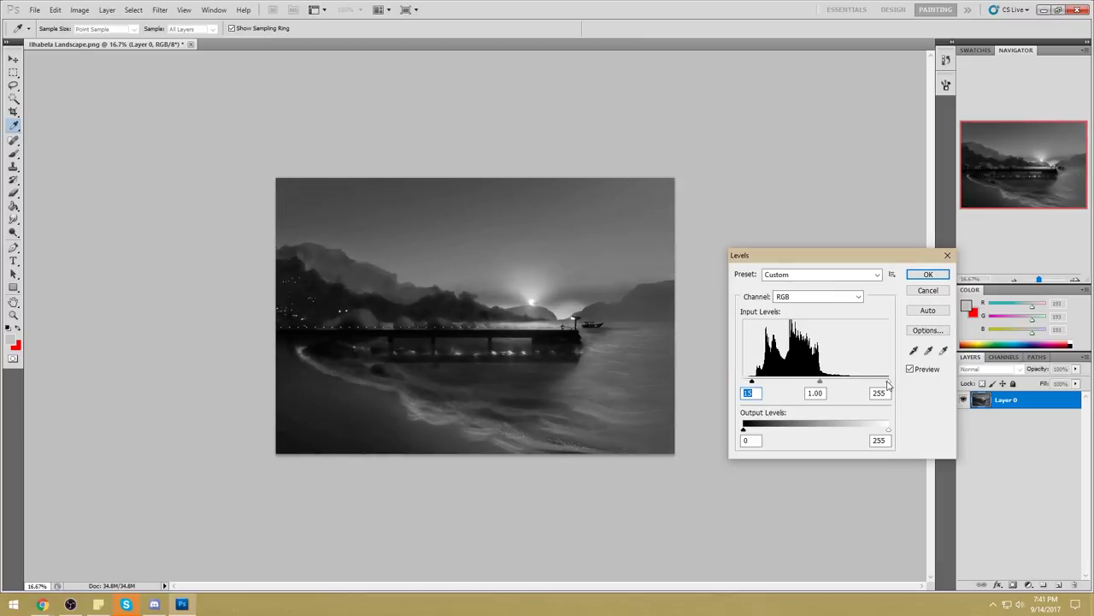
{"action": "left_click", "coordinate": [928, 274]}
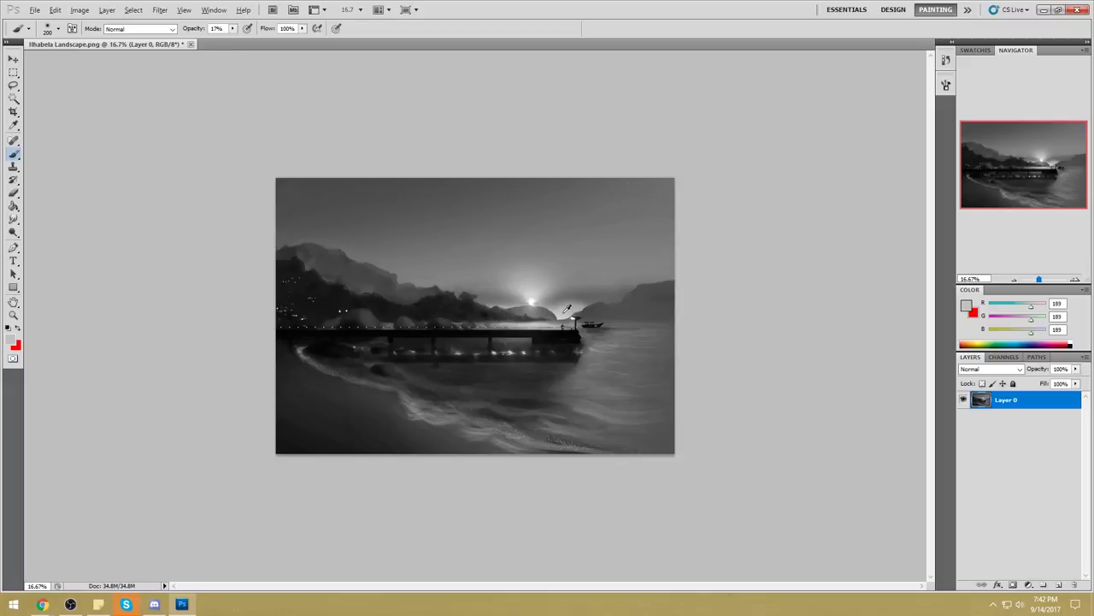
{"action": "key", "text": "bracketright"}
Copy the whole canvas, return the history to the last Lasso state, and paste the copy in place as a new layer.
{"action": "key", "text": "ctrl+a"}
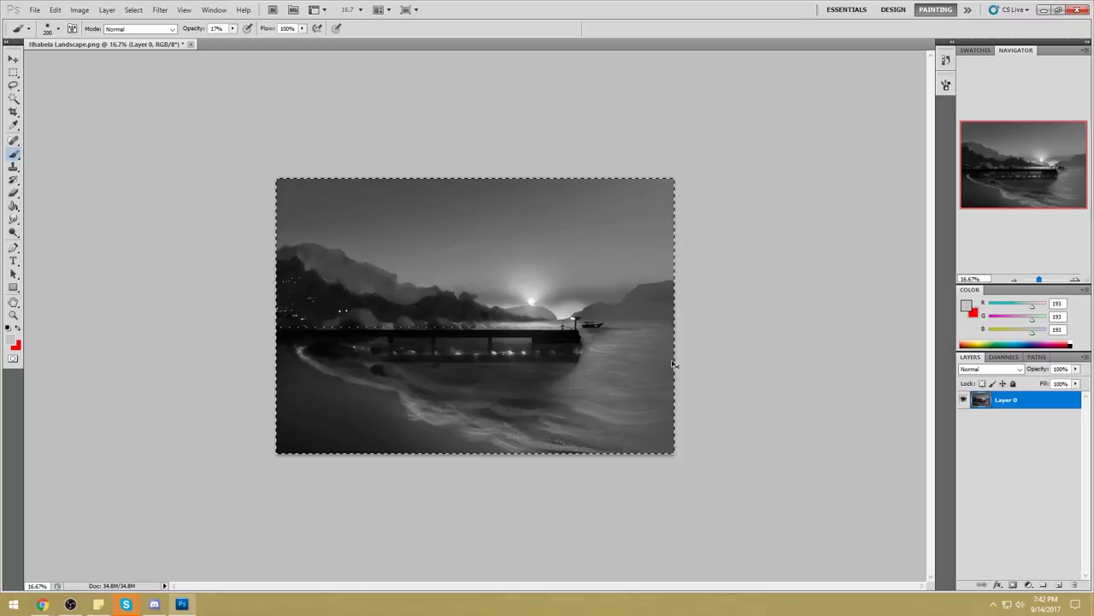
{"action": "left_click", "coordinate": [946, 60]}
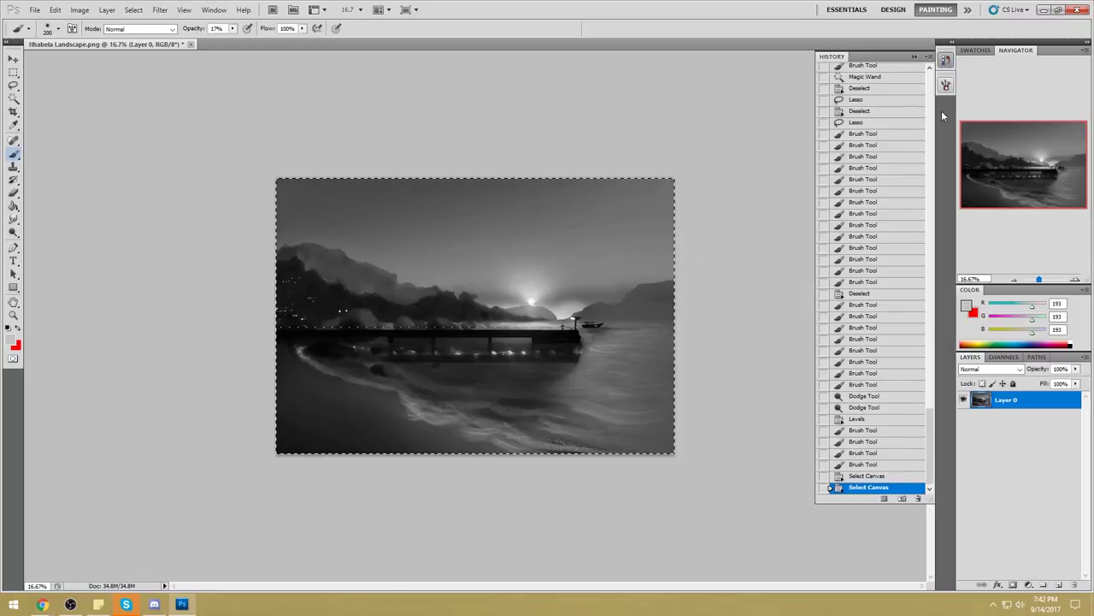
{"action": "left_click", "coordinate": [864, 123]}
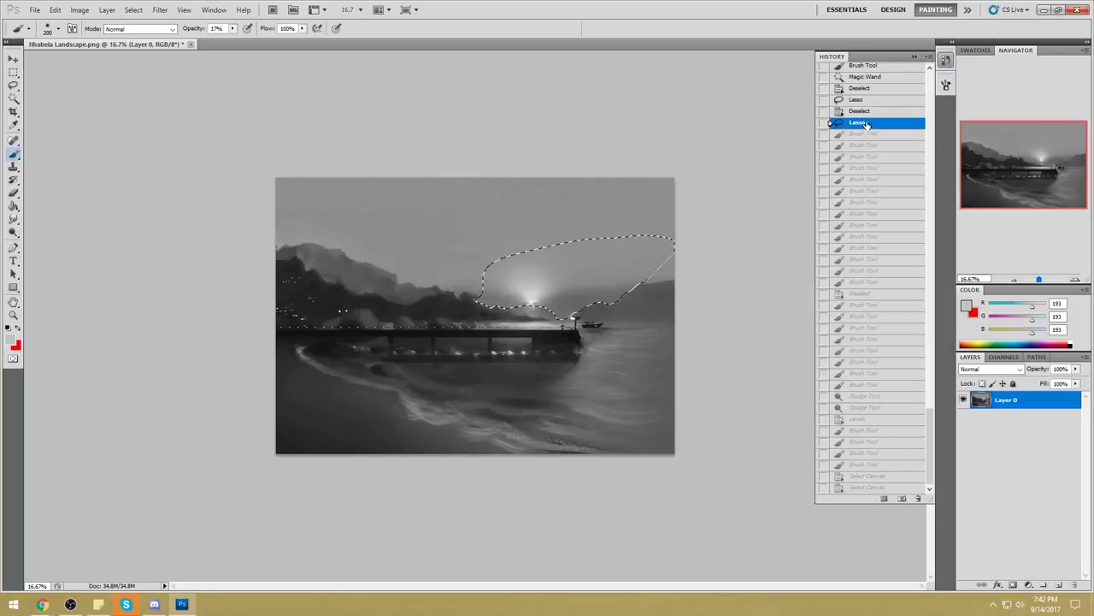
{"action": "key", "text": "ctrl+shift+v"}
{"action": "left_click", "coordinate": [915, 57]}
Try to erase the pasted layer's dark sky around the sun with a 1200 px eraser at full strength.
{"action": "key", "text": "e"}
{"action": "left_click_drag", "start_coordinate": [703, 252], "coordinate": [412, 265]}
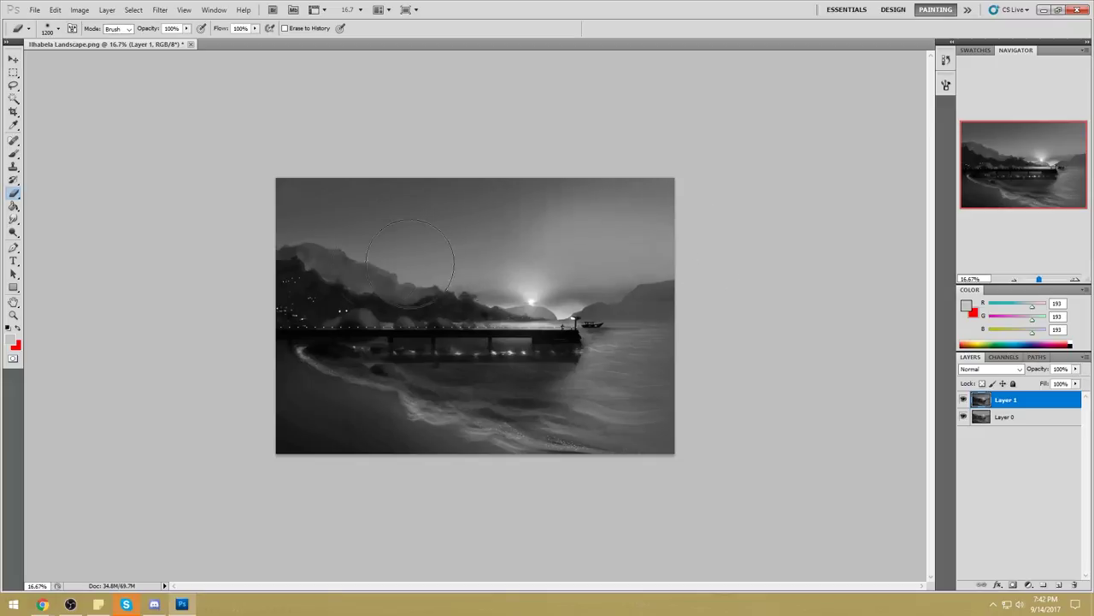
{"action": "key", "text": "ctrl+z"}
{"action": "left_click_drag", "start_coordinate": [602, 276], "coordinate": [436, 292]}
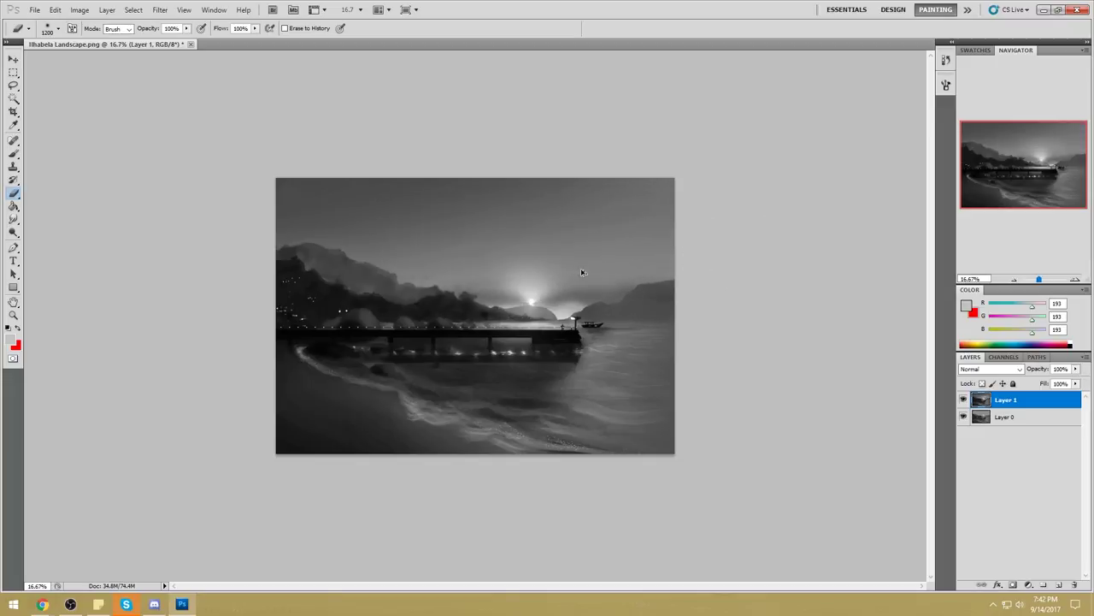
{"action": "left_click_drag", "start_coordinate": [485, 258], "coordinate": [475, 261]}
{"action": "key", "text": "ctrl+z"}
Partly erase the pasted layer's dark sky above the sun with a 1900 px eraser at 54% opacity and 52% flow.
{"action": "key", "text": "]"}
{"action": "key", "text": "]"}
{"action": "key", "text": "]"}
{"action": "key", "text": "]"}
{"action": "key", "text": "]"}
{"action": "key", "text": "]"}
{"action": "key", "text": "]"}
{"action": "left_click", "coordinate": [255, 29]}
{"action": "left_click_drag", "start_coordinate": [254, 40], "coordinate": [228, 40]}
{"action": "left_click_drag", "start_coordinate": [661, 236], "coordinate": [428, 248]}
{"action": "mouse_move", "coordinate": [563, 232]}
{"action": "left_mouse_down"}
{"action": "mouse_move", "coordinate": [525, 210]}
{"action": "mouse_move", "coordinate": [678, 202]}
{"action": "left_mouse_up"}
{"action": "key", "text": "ctrl+alt+z"}
{"action": "left_click", "coordinate": [187, 29]}
{"action": "left_click_drag", "start_coordinate": [186, 39], "coordinate": [159, 40]}
{"action": "left_click_drag", "start_coordinate": [633, 220], "coordinate": [514, 225]}
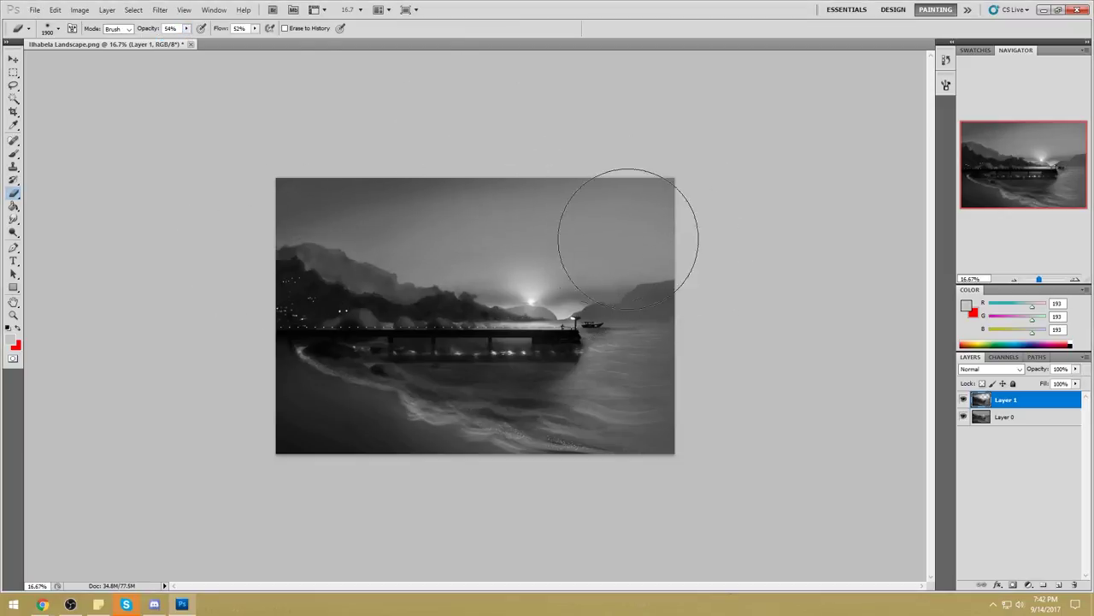
Try to blend the sky above the large left hills with the Smudge tool at 15% strength and about 300 px.
{"action": "left_click", "coordinate": [13, 232]}
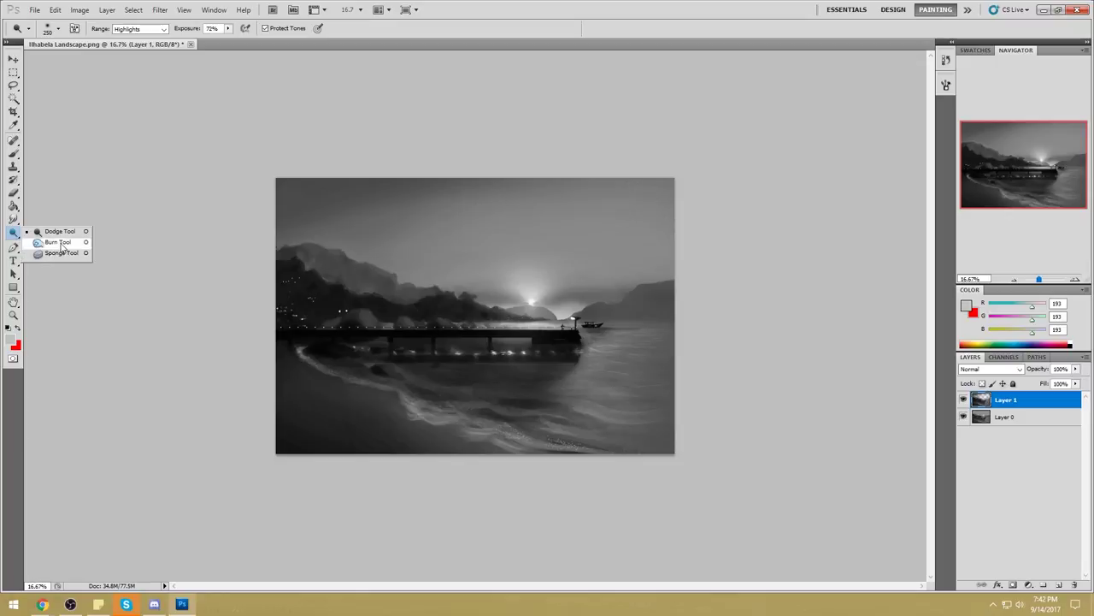
{"action": "left_click", "coordinate": [53, 242]}
{"action": "left_click", "coordinate": [12, 219]}
{"action": "left_click", "coordinate": [53, 239]}
{"action": "key", "text": "bracketright"}
{"action": "key", "text": "bracketright"}
{"action": "key", "text": "bracketright"}
{"action": "key", "text": "bracketright"}
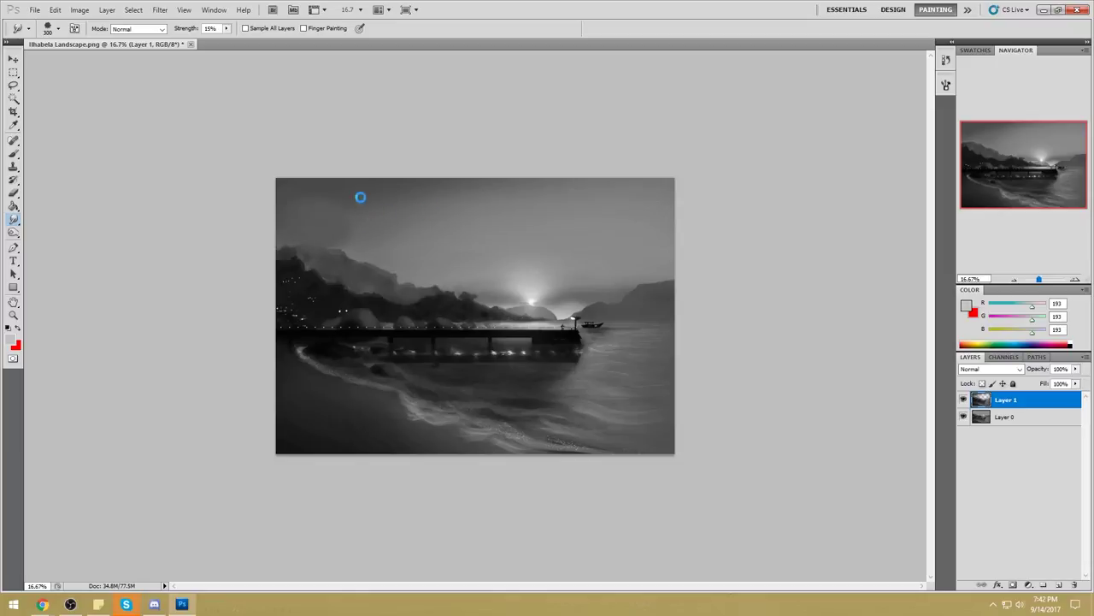
{"action": "key", "text": "bracketleft"}
{"action": "key", "text": "bracketleft"}
{"action": "key", "text": "bracketleft"}
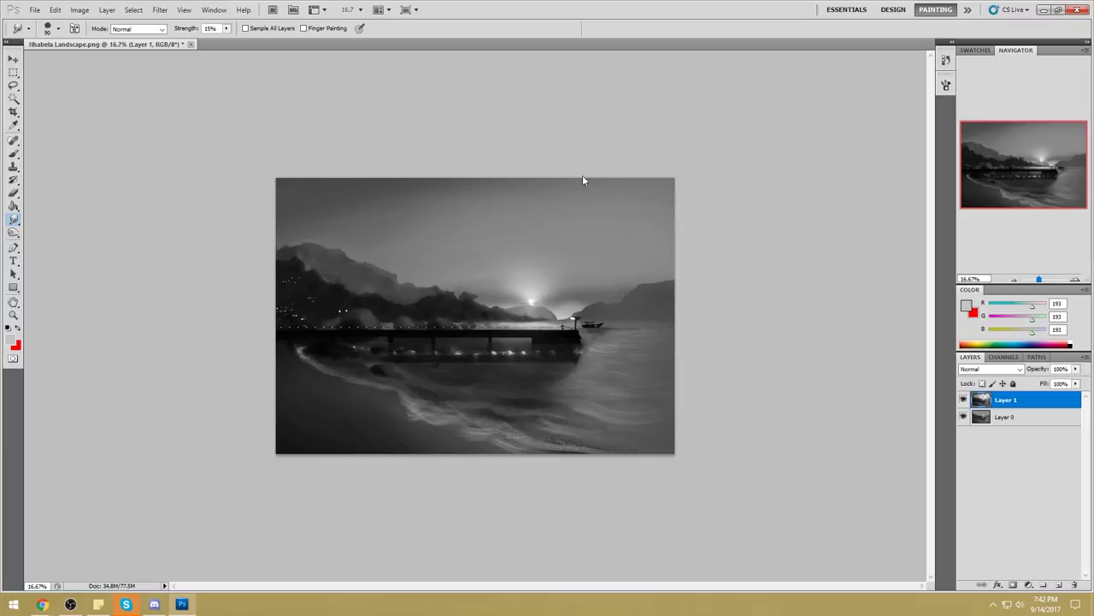
Touch up the sky's upper left corner and the shadows beneath the pier with greys sampled from each area.
{"action": "key", "text": "b"}
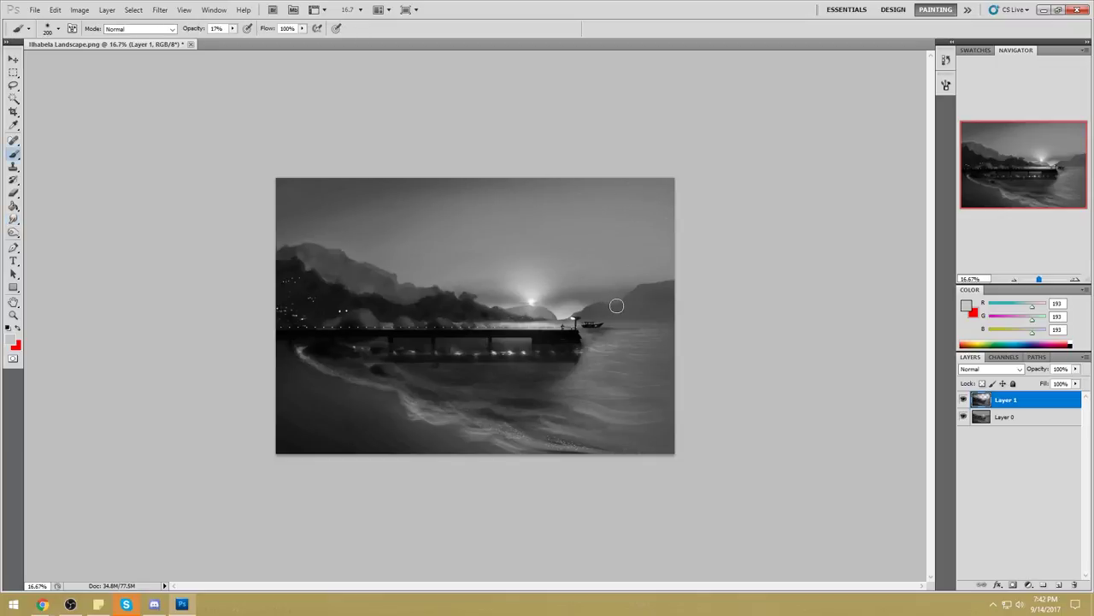
{"action": "left_click", "coordinate": [293, 180], "text": "alt"}
{"action": "left_click", "coordinate": [275, 193], "text": "alt"}
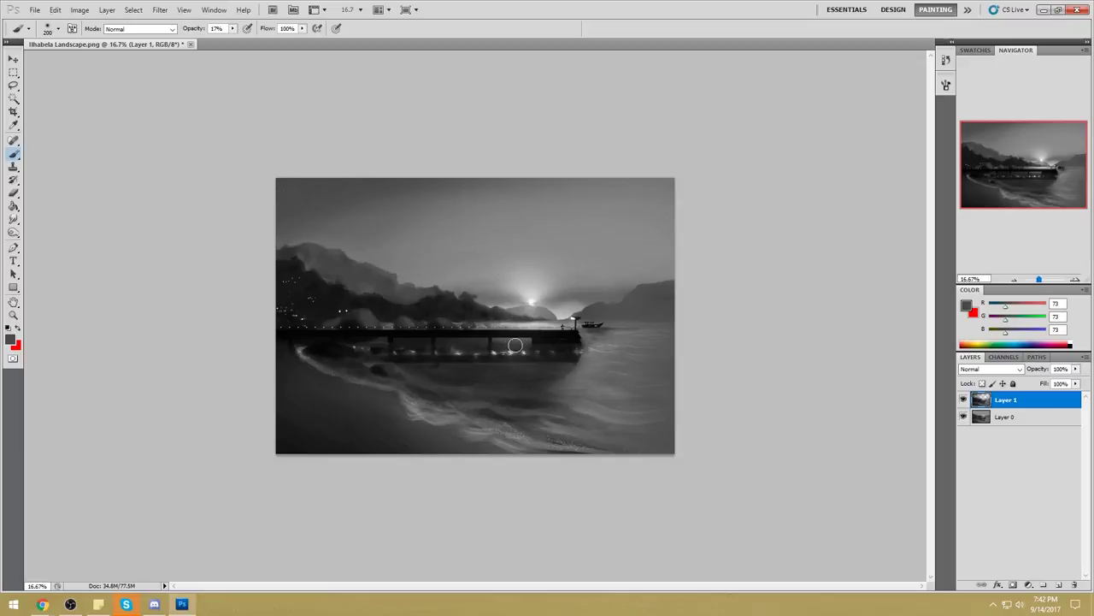
{"action": "left_click", "coordinate": [475, 342], "text": "alt"}
{"action": "left_click", "coordinate": [504, 342], "text": "alt"}
{"action": "left_click", "coordinate": [465, 347], "text": "alt"}
{"action": "left_click", "coordinate": [413, 352], "text": "alt"}
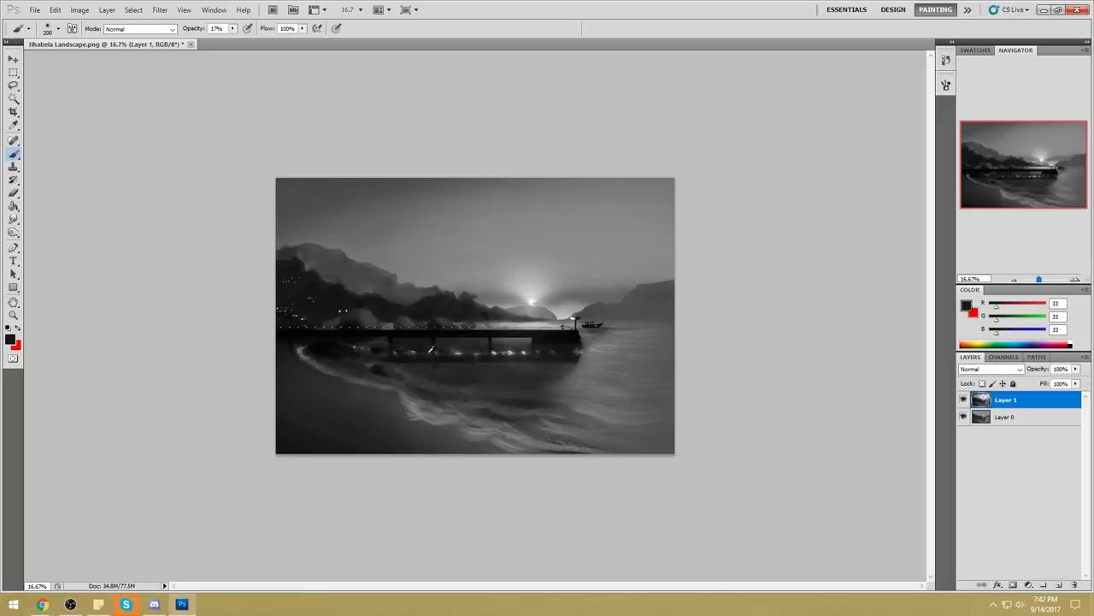
Lighten the water below the pier with a mid grey sampled from the sea, using an 1100 px brush.
{"action": "left_click", "coordinate": [588, 366], "text": "alt"}
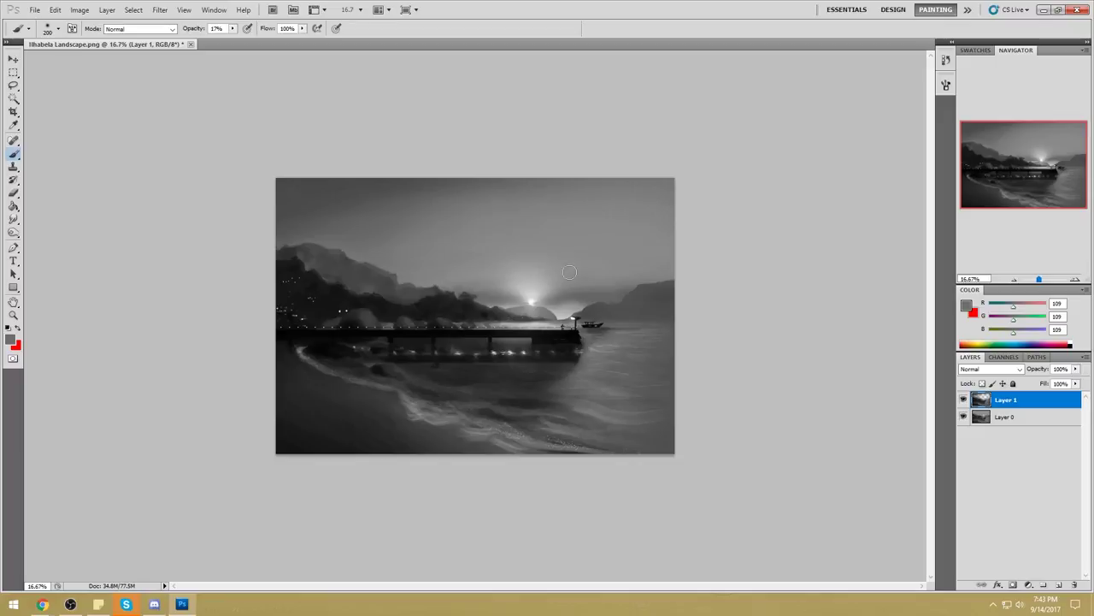
{"action": "key", "text": "bracketright"}
{"action": "key", "text": "bracketright"}
{"action": "key", "text": "bracketright"}
{"action": "key", "text": "bracketright"}
{"action": "key", "text": "bracketright"}
{"action": "key", "text": "bracketright"}
{"action": "key", "text": "bracketright"}
{"action": "key", "text": "bracketright"}
{"action": "key", "text": "bracketright"}
{"action": "left_click_drag", "start_coordinate": [582, 377], "coordinate": [455, 379]}
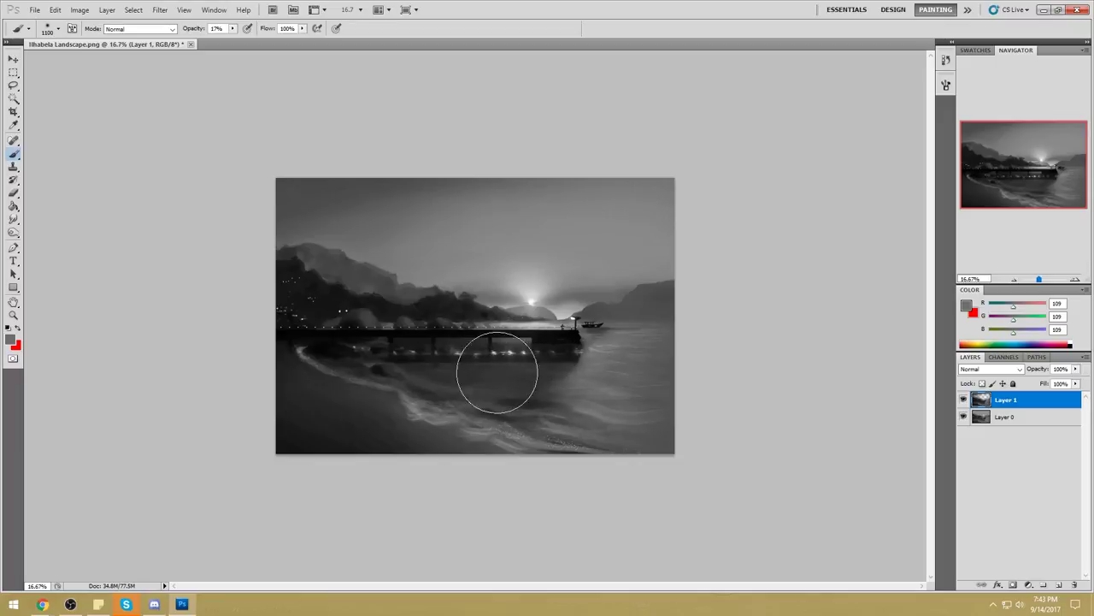
Reduce the brush to 300 px for the waves in front of the beach.
{"action": "key", "text": "bracketleft"}
{"action": "key", "text": "bracketleft"}
{"action": "key", "text": "bracketleft"}
{"action": "key", "text": "bracketleft"}
{"action": "key", "text": "bracketleft"}
{"action": "key", "text": "bracketleft"}
{"action": "key", "text": "bracketleft"}
{"action": "key", "text": "bracketleft"}
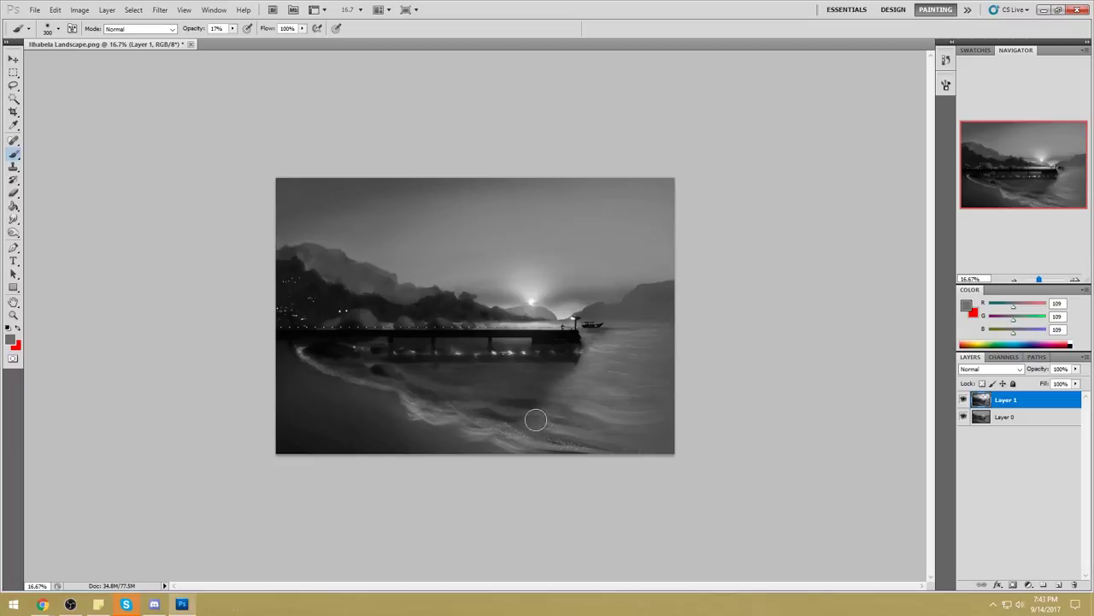
Lasso a patch of the beach, hide its outline, and lighten it with a grey sampled near the sunset, using an 1100 px brush.
{"action": "key", "text": "bracketright"}
{"action": "key", "text": "bracketright"}
{"action": "key", "text": "bracketright"}
{"action": "key", "text": "bracketright"}
{"action": "key", "text": "bracketright"}
{"action": "key", "text": "bracketright"}
{"action": "key", "text": "bracketright"}
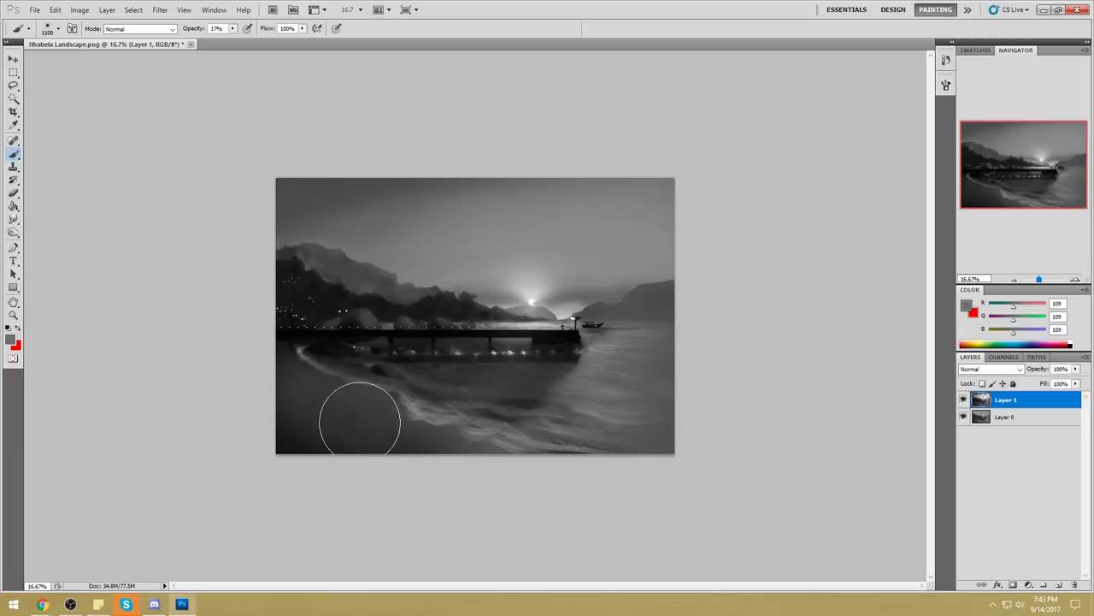
{"action": "key", "text": "l"}
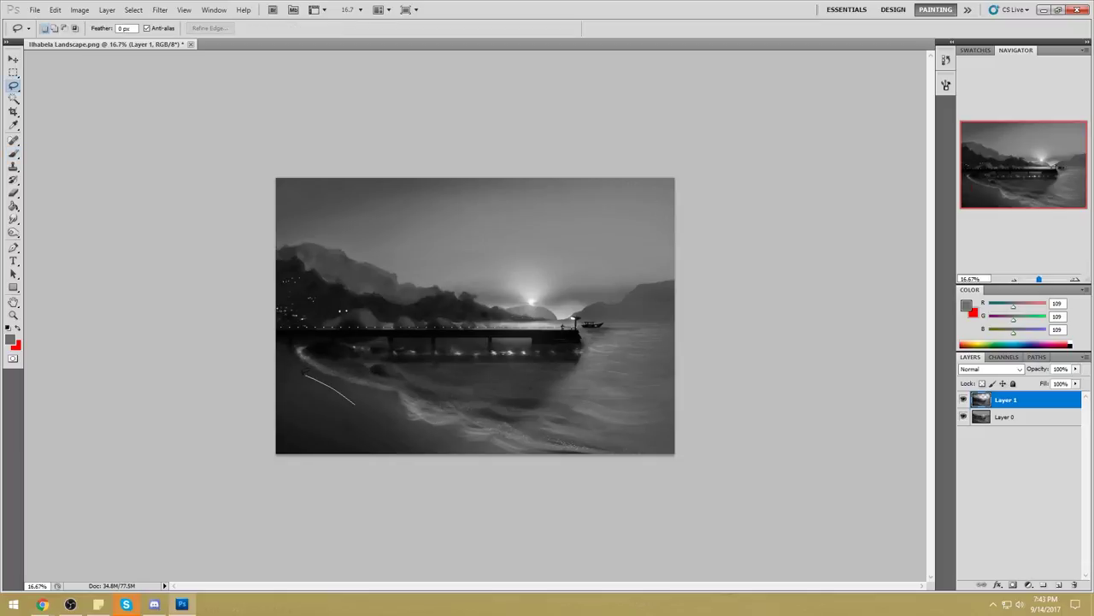
{"action": "left_click_drag", "start_coordinate": [350, 398], "coordinate": [349, 396]}
{"action": "key", "text": "ctrl+h"}
{"action": "key", "text": "b"}
{"action": "left_click", "coordinate": [545, 313], "text": "alt"}
{"action": "mouse_move", "coordinate": [392, 427]}
{"action": "left_mouse_down"}
{"action": "mouse_move", "coordinate": [287, 376]}
{"action": "mouse_move", "coordinate": [415, 437]}
{"action": "mouse_move", "coordinate": [224, 328]}
{"action": "mouse_move", "coordinate": [548, 439]}
{"action": "mouse_move", "coordinate": [438, 421]}
{"action": "left_mouse_up"}
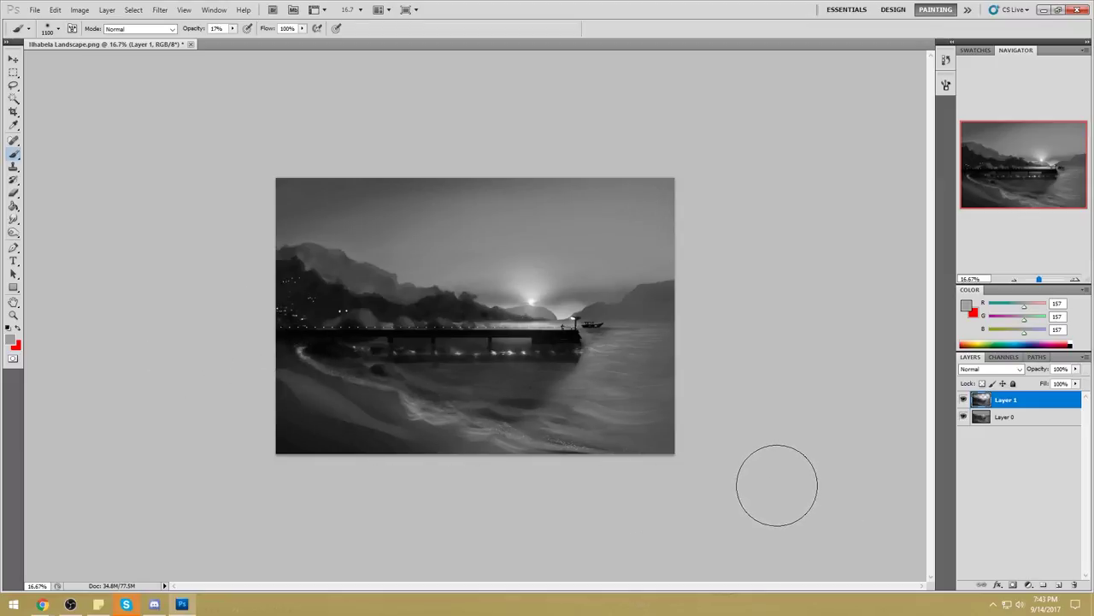
Undo the last stroke on the beach and clear the lasso selection.
{"action": "key", "text": "ctrl+z"}
{"action": "key", "text": "m"}
{"action": "right_click", "coordinate": [601, 285]}
{"action": "left_click", "coordinate": [633, 292]}
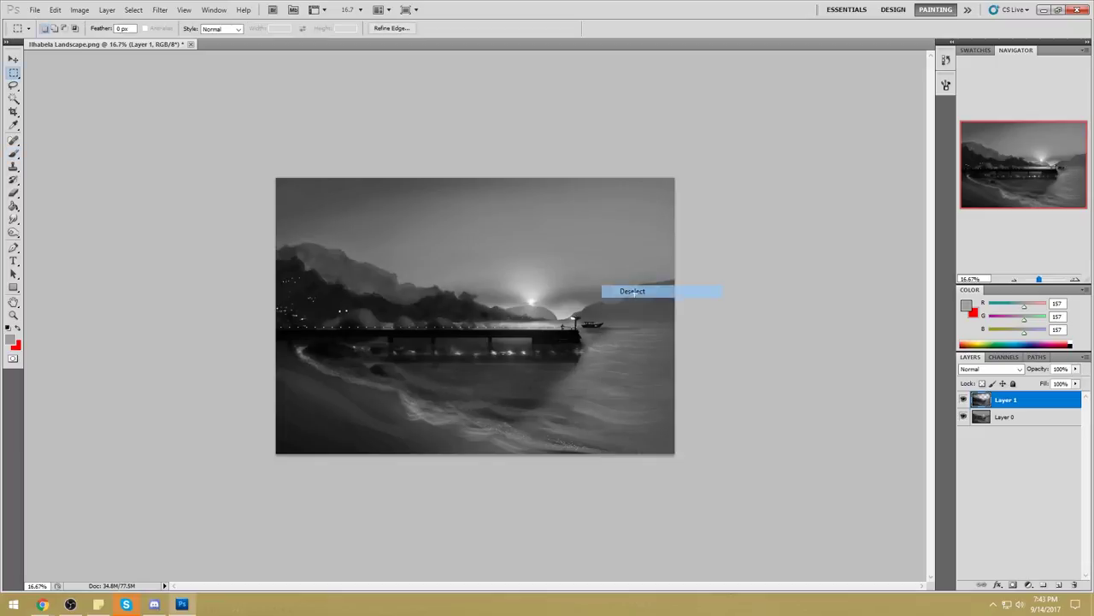
Switch to a new Chrome window and search Google Images for "sunset".
{"action": "right_click", "coordinate": [37, 605]}
{"action": "left_click", "coordinate": [47, 496]}
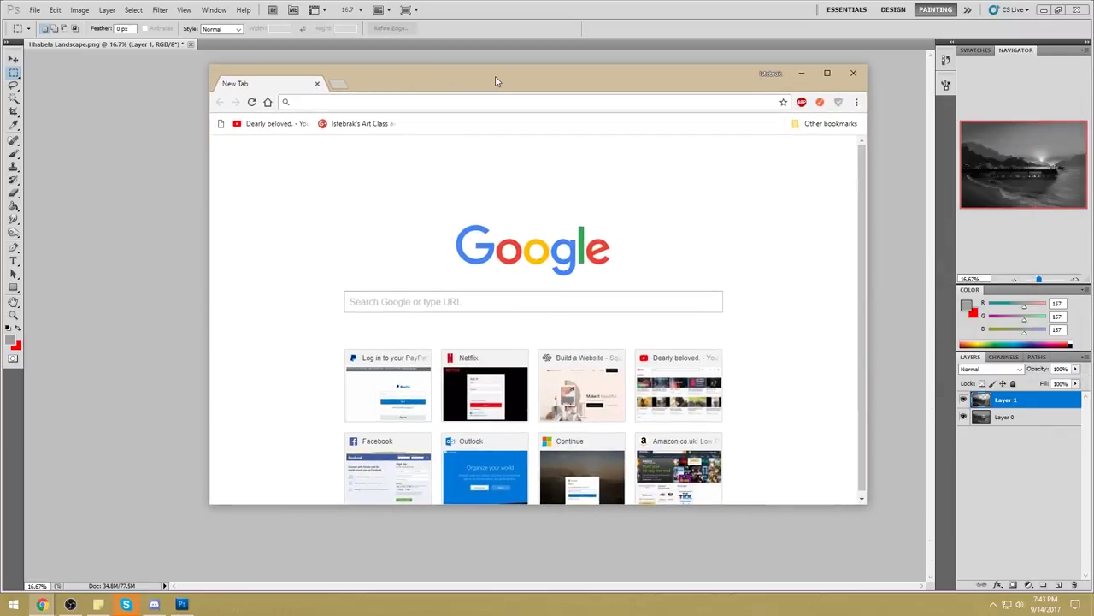
{"action": "type", "text": "p"}
{"action": "key", "text": "BackSpace"}
{"action": "key", "text": "BackSpace"}
{"action": "type", "text": "sunset"}
{"action": "key", "text": "Return"}
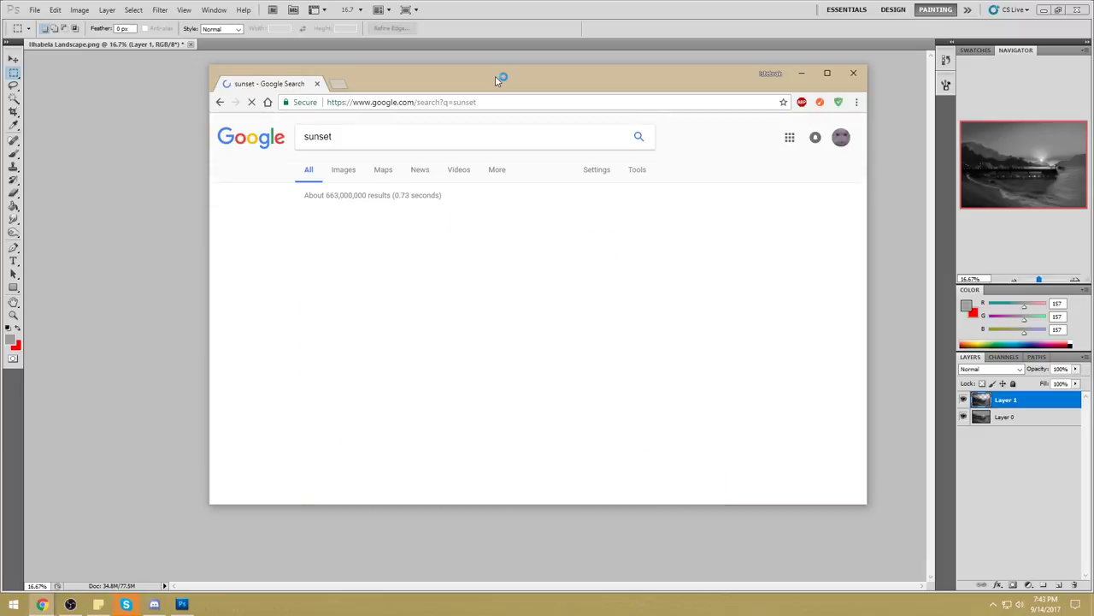
{"action": "left_click", "coordinate": [342, 171]}
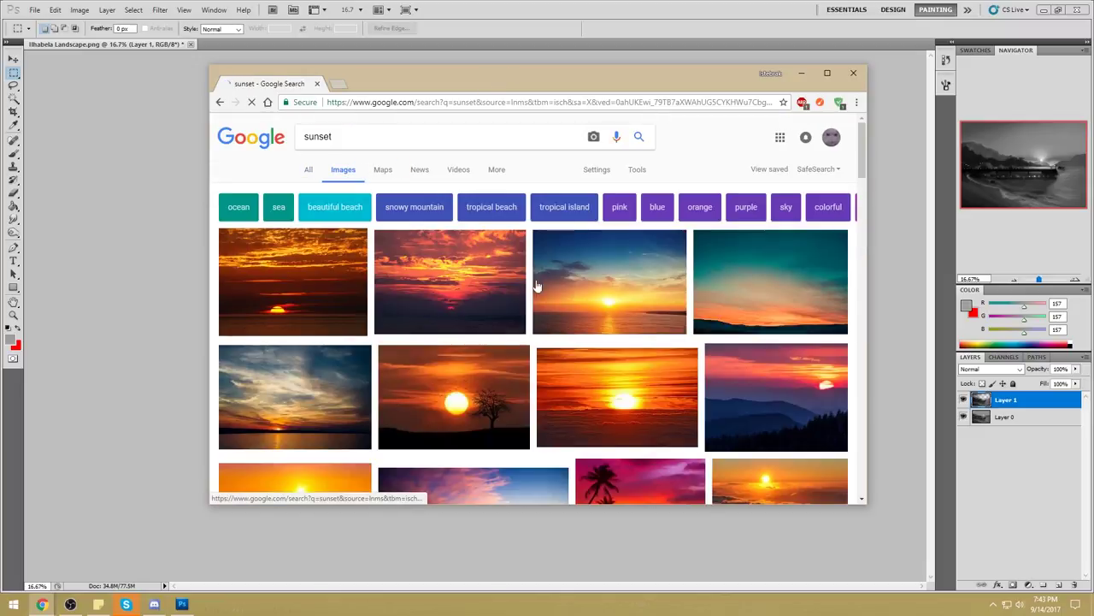
Examine the sunset photo with the tree and the related sailboat sunset, and return to Photoshop.
{"action": "left_click", "coordinate": [501, 390]}
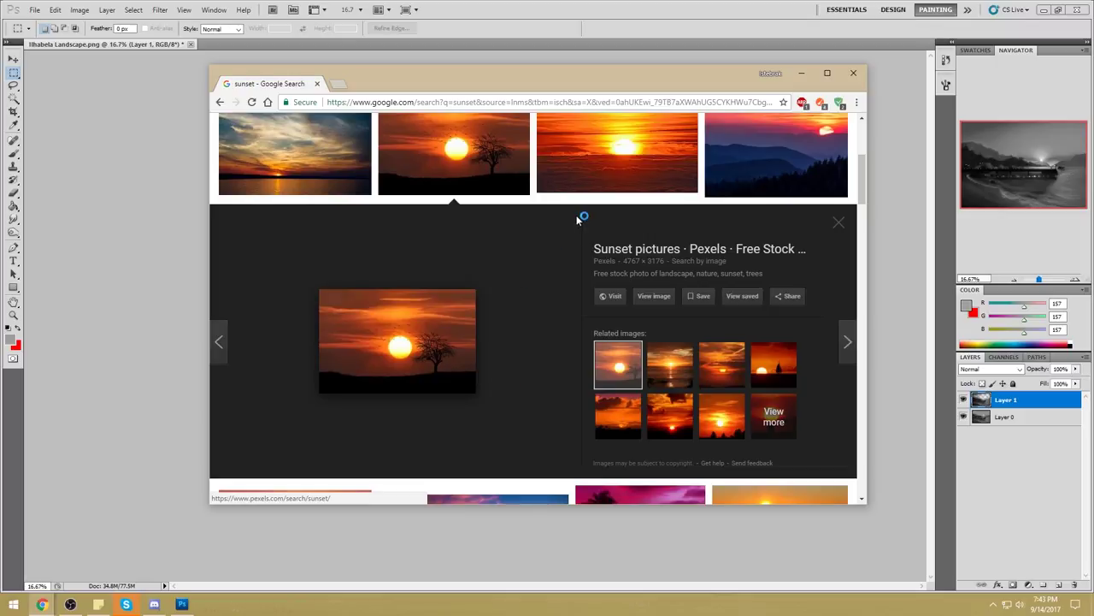
{"action": "left_click", "coordinate": [769, 366]}
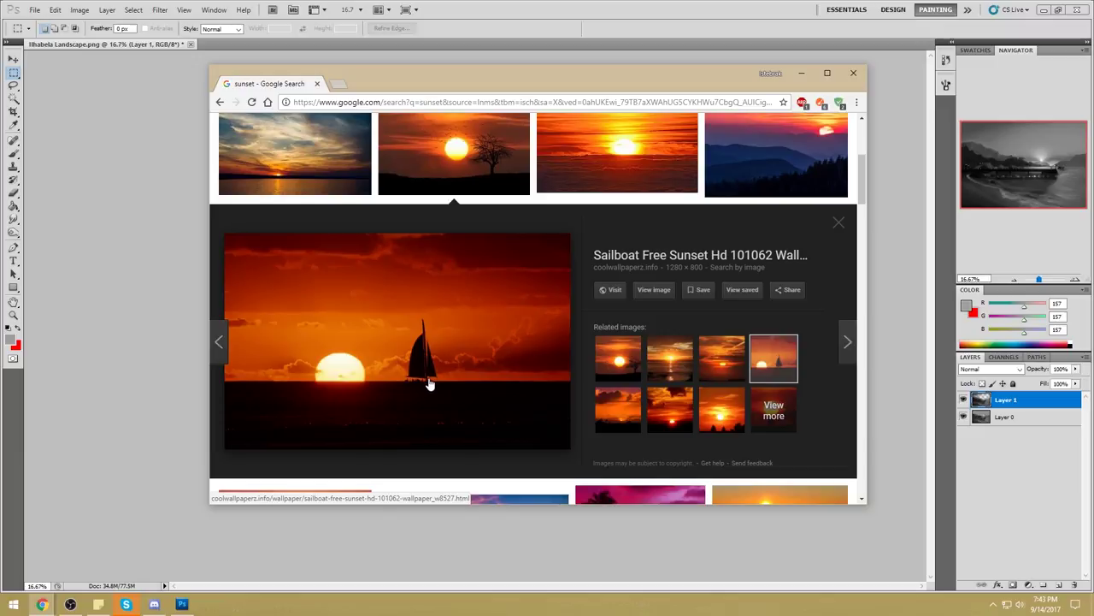
{"action": "left_click", "coordinate": [550, 8]}
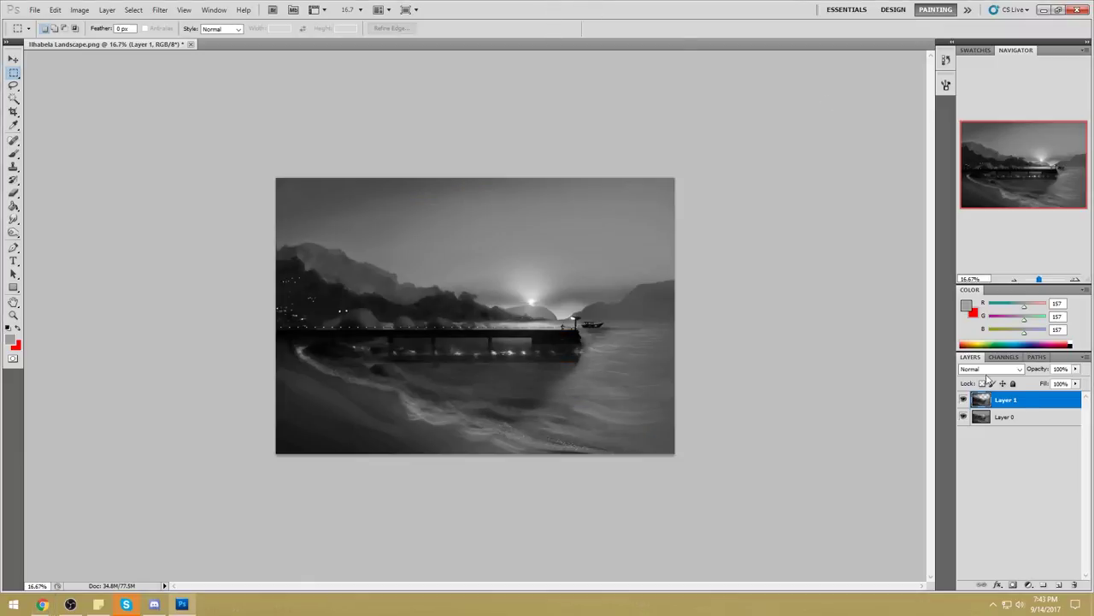
Merge Layer 1 into Layer 0 and select the whole canvas.
{"action": "right_click", "coordinate": [1025, 403]}
{"action": "left_click", "coordinate": [1007, 430]}
{"action": "key", "text": "ctrl+a"}
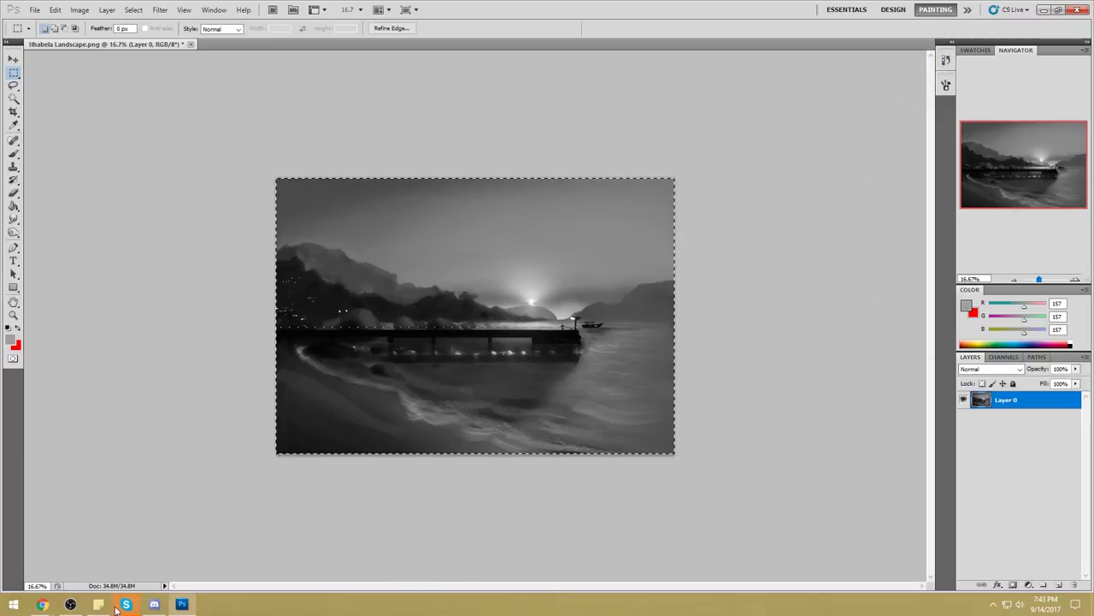
Review the sailboat sunset reference in Chrome once more and return to the painting.
{"action": "mouse_move", "coordinate": [42, 607]}
{"action": "left_click", "coordinate": [221, 551]}
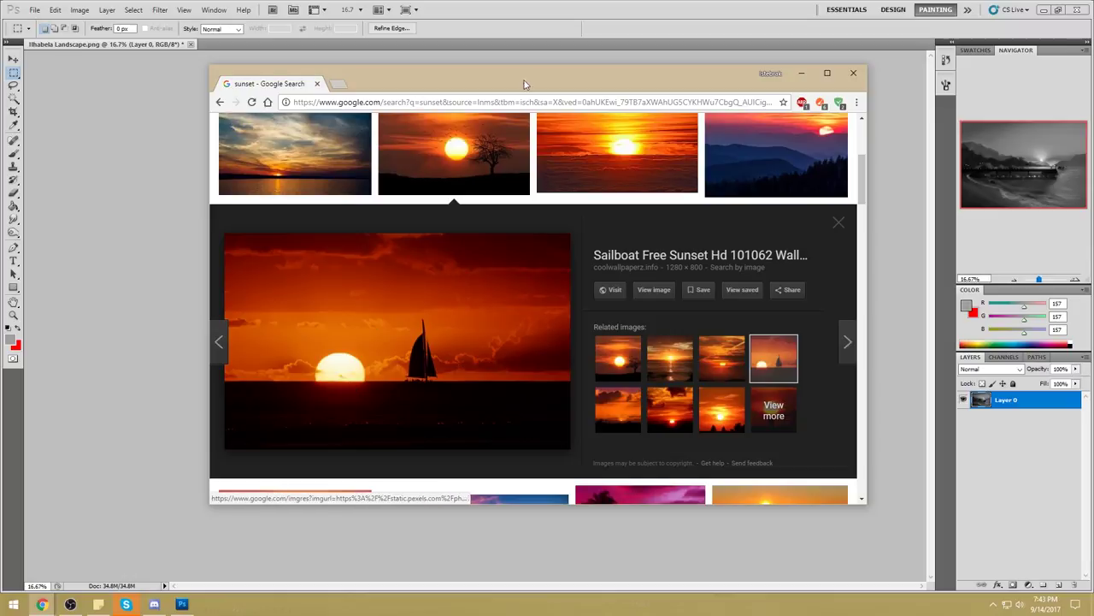
{"action": "left_click", "coordinate": [801, 74]}
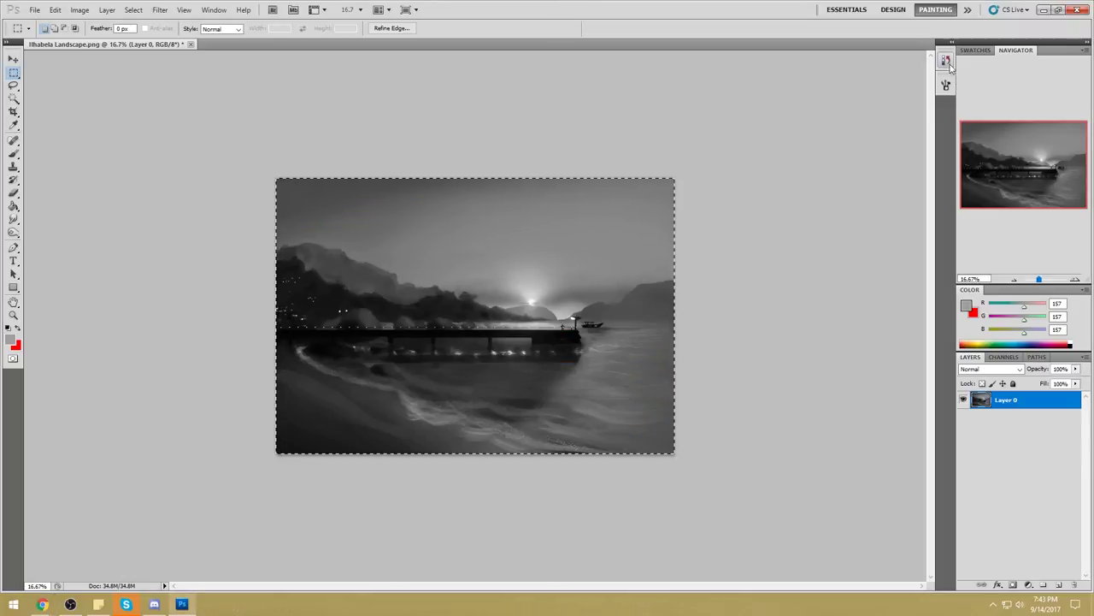
Return the document to its original opened state through the history.
{"action": "left_click", "coordinate": [945, 59]}
{"action": "scroll", "coordinate": [912, 315], "scroll_direction": "up", "scroll_amount": 15}
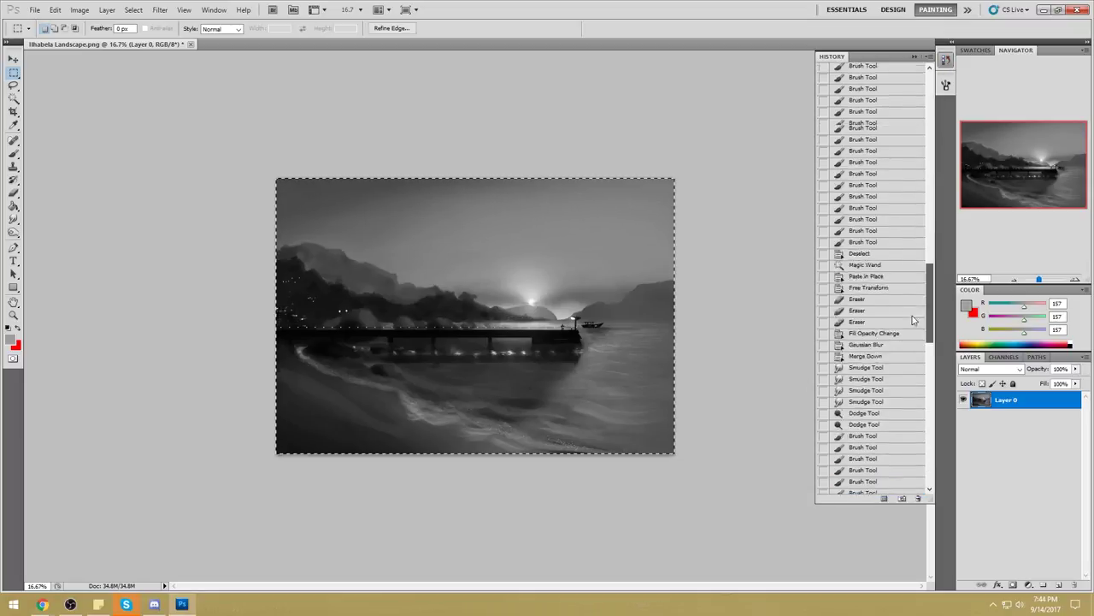
{"action": "left_click", "coordinate": [876, 72]}
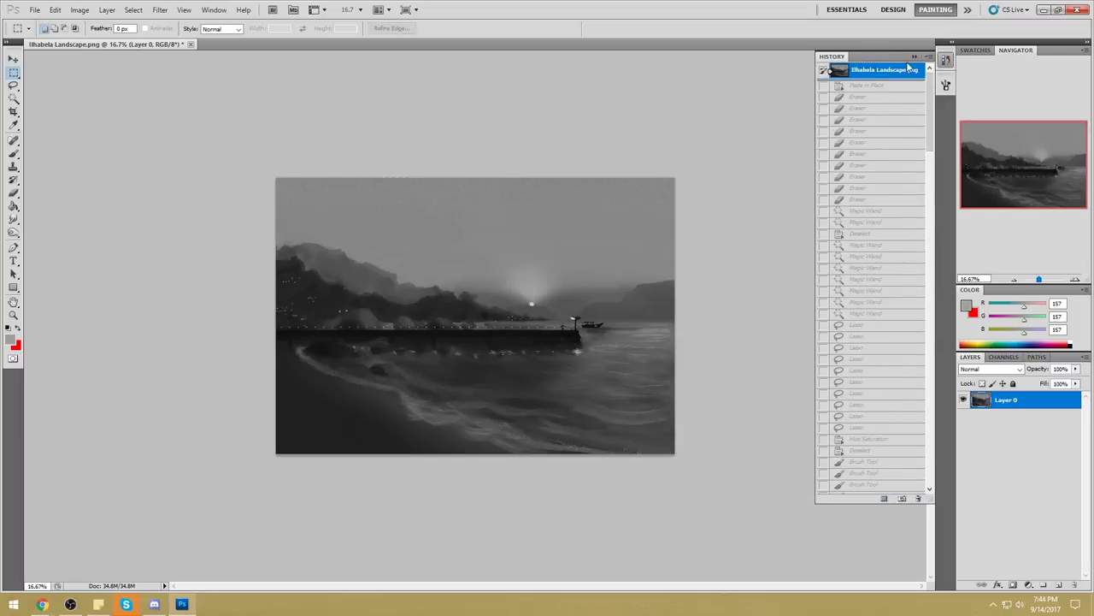
Collapse the history and paste the copied painting over the original as a new layer.
{"action": "left_click", "coordinate": [915, 56]}
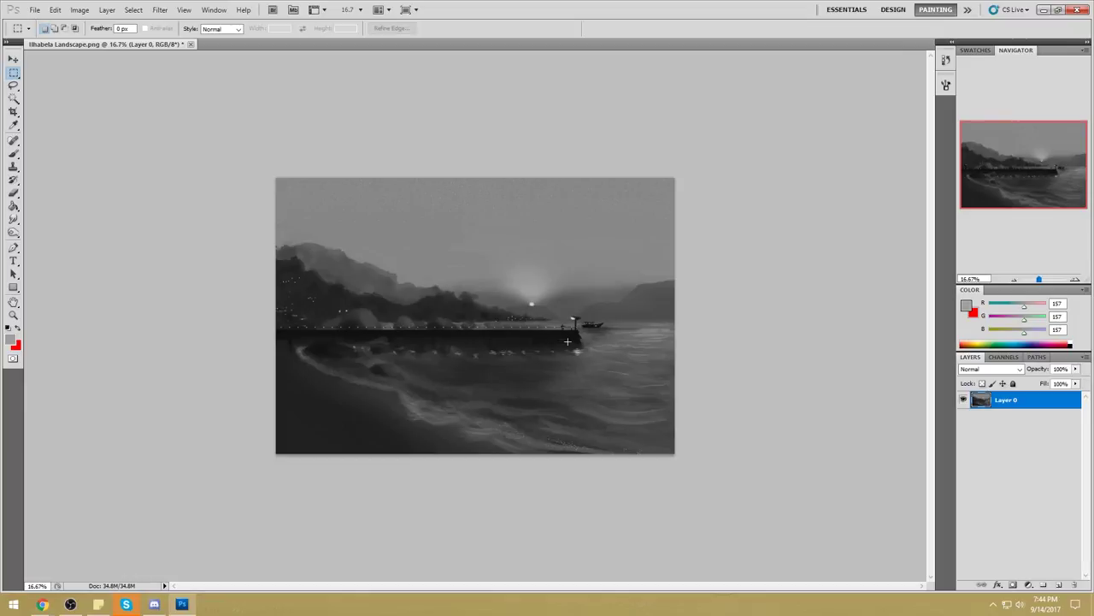
{"action": "key", "text": "ctrl+v"}
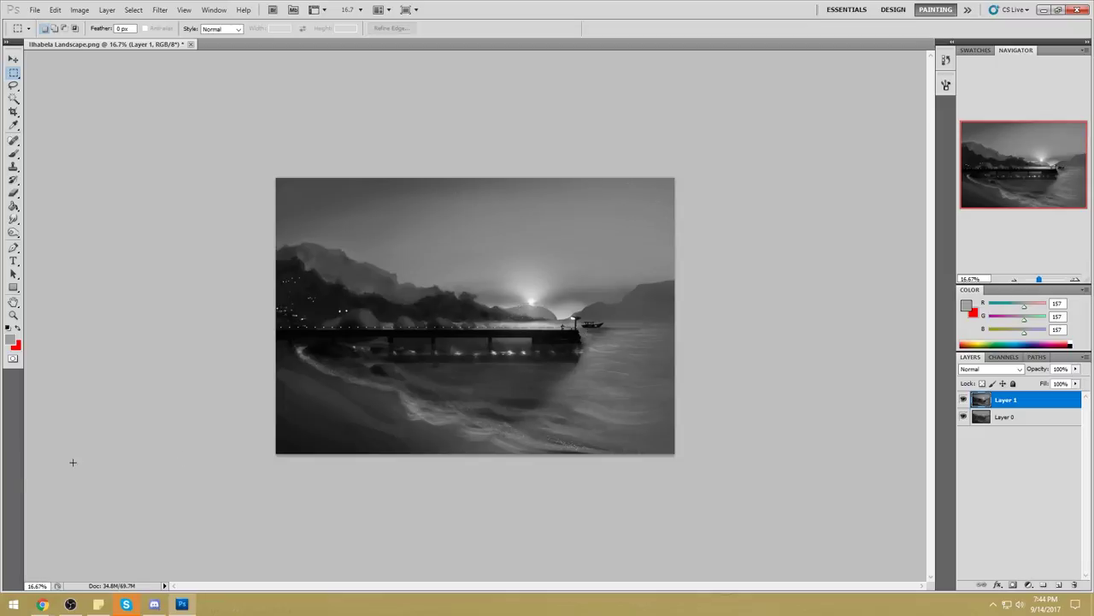
Examine the mountain sunset photo among the Chrome image results and return to Photoshop.
{"action": "mouse_move", "coordinate": [40, 604]}
{"action": "left_click", "coordinate": [249, 556]}
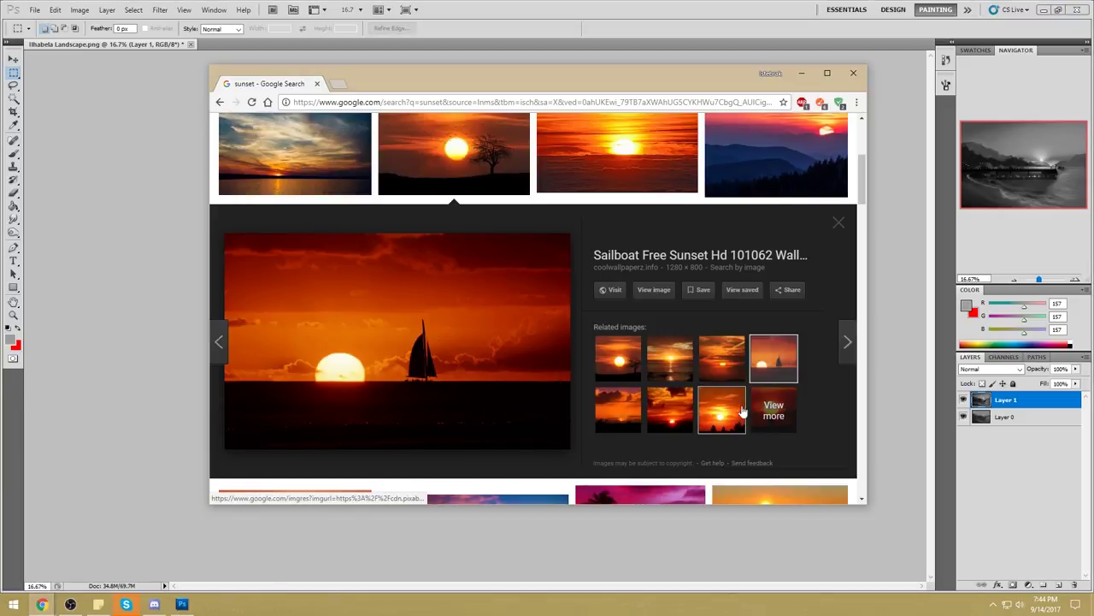
{"action": "left_click_drag", "start_coordinate": [634, 421], "coordinate": [627, 420]}
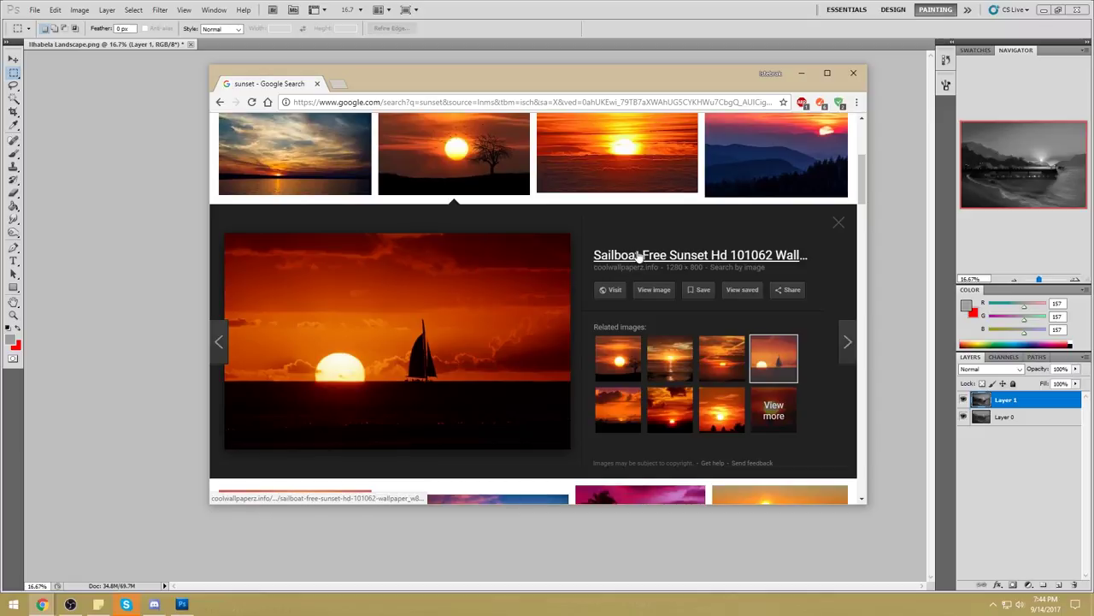
{"action": "left_click", "coordinate": [769, 179]}
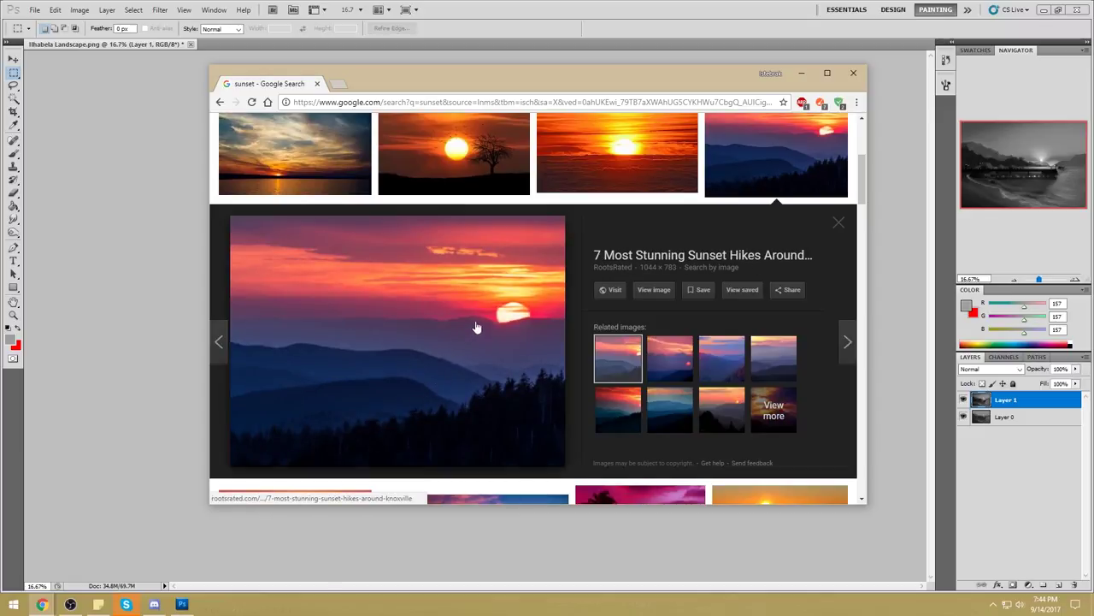
{"action": "left_click", "coordinate": [611, 5]}
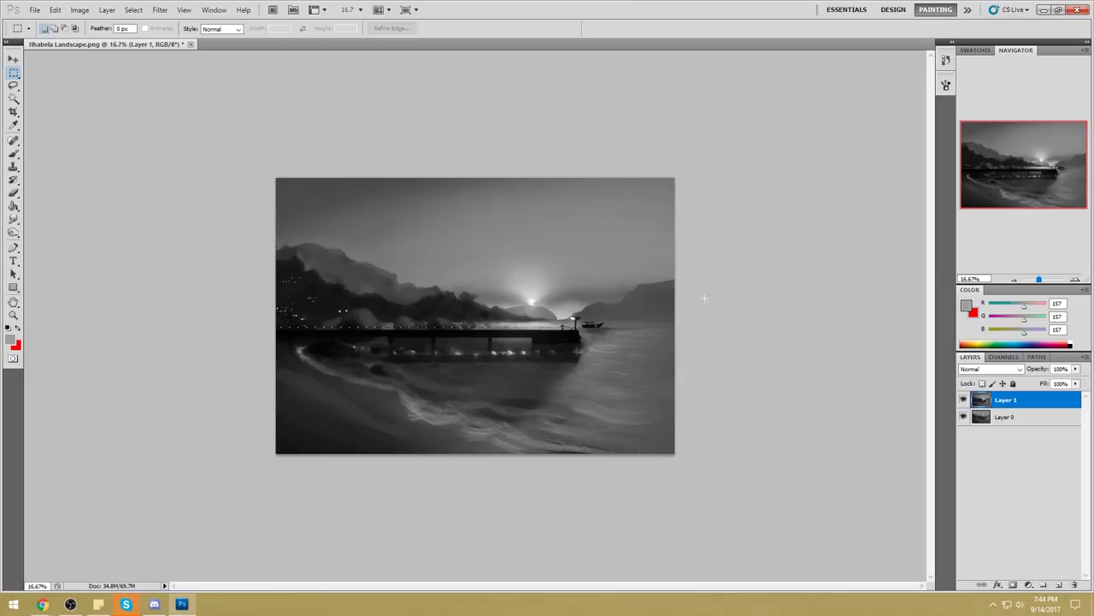
Set the brush mode to Lighten, sample grey from around the sunset, and undo the trial on Layer 1.
{"action": "key", "text": "b"}
{"action": "left_click", "coordinate": [471, 269], "text": "alt"}
{"action": "left_click", "coordinate": [162, 31]}
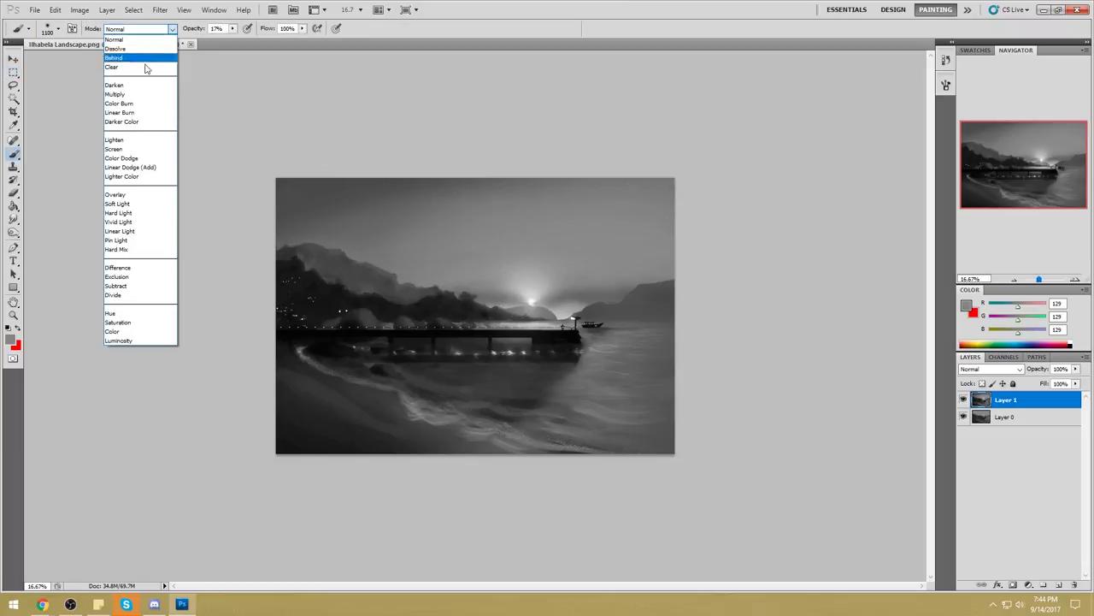
{"action": "left_click", "coordinate": [141, 134]}
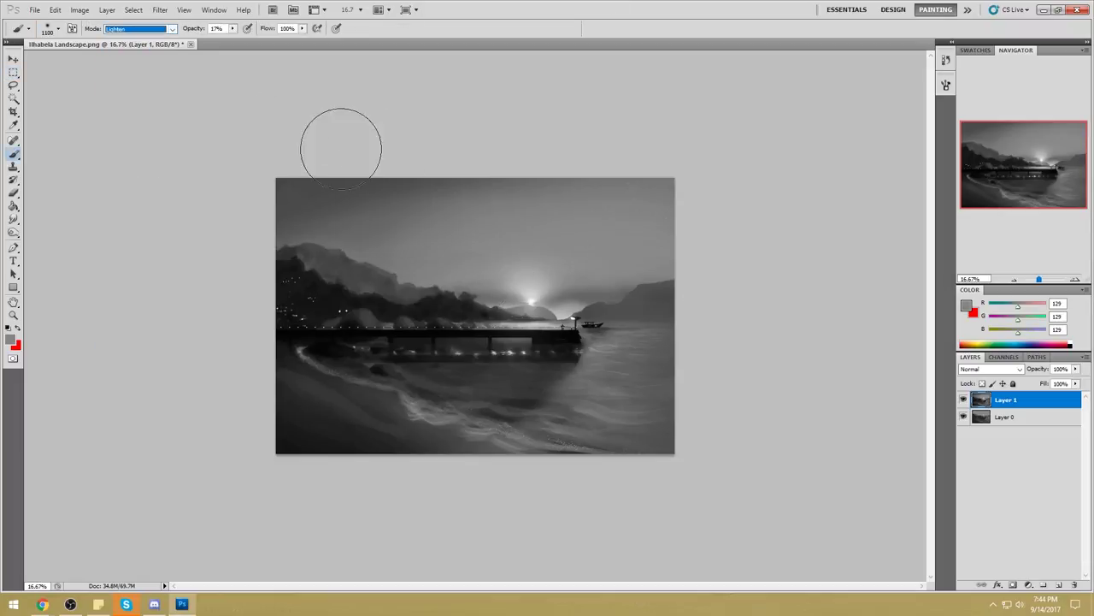
{"action": "left_click", "coordinate": [513, 308], "text": "alt"}
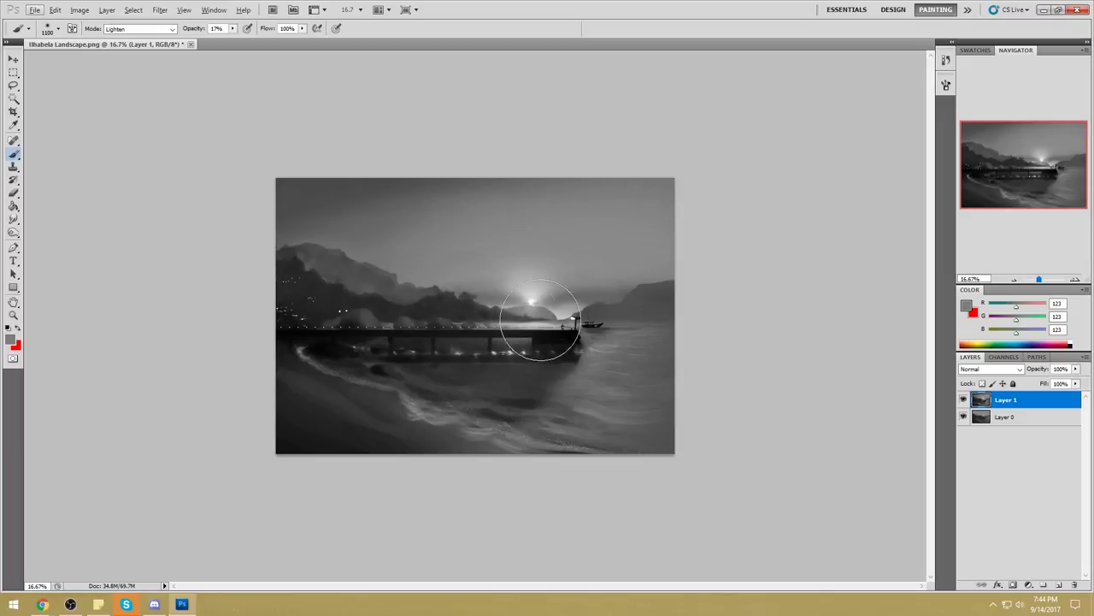
{"action": "key", "text": "ctrl+z"}
Add a new layer in Lighten mode and brush haze over the dark hills using grey sampled near the sun.
{"action": "left_click", "coordinate": [1059, 584]}
{"action": "left_click", "coordinate": [992, 369]}
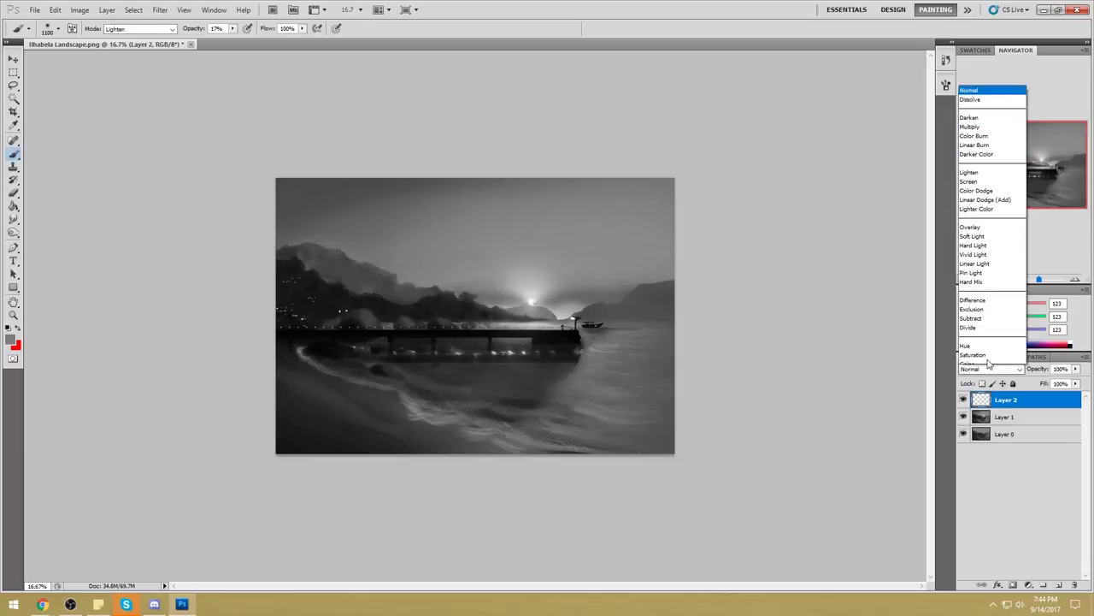
{"action": "left_click", "coordinate": [990, 158]}
{"action": "left_click", "coordinate": [544, 316], "text": "alt"}
{"action": "left_click_drag", "start_coordinate": [361, 300], "coordinate": [253, 278]}
{"action": "mouse_move", "coordinate": [486, 309]}
{"action": "left_mouse_down"}
{"action": "mouse_move", "coordinate": [359, 307]}
{"action": "mouse_move", "coordinate": [276, 291]}
{"action": "left_mouse_up"}
Erase the haze from the length of the pier with a size 200 eraser at 100% opacity.
{"action": "key", "text": "e"}
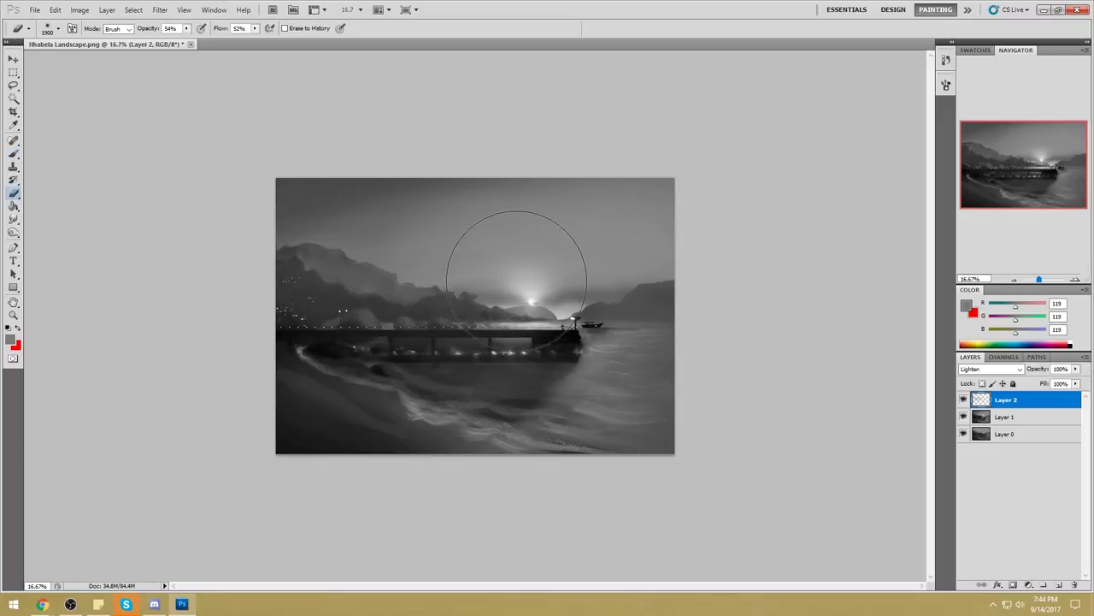
{"action": "left_click_drag", "start_coordinate": [186, 28], "coordinate": [248, 47]}
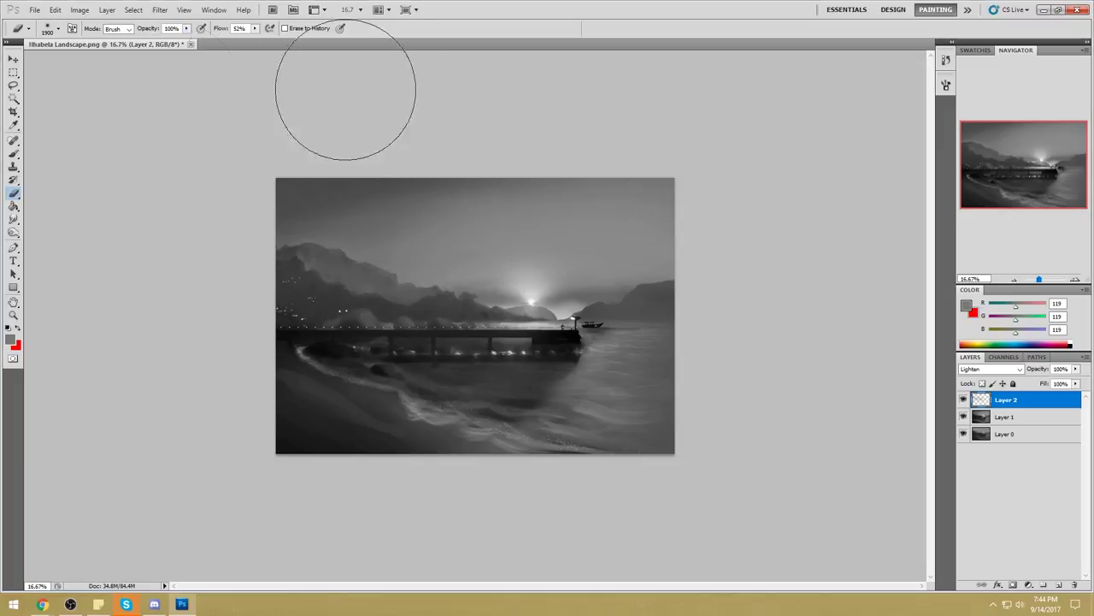
{"action": "key", "text": "bracketleft"}
{"action": "key", "text": "bracketleft"}
{"action": "key", "text": "bracketleft"}
{"action": "key", "text": "bracketleft"}
{"action": "key", "text": "bracketleft"}
{"action": "key", "text": "bracketleft"}
{"action": "key", "text": "bracketleft"}
{"action": "key", "text": "bracketleft"}
{"action": "key", "text": "bracketleft"}
{"action": "key", "text": "bracketleft"}
{"action": "left_click_drag", "start_coordinate": [565, 330], "coordinate": [486, 334]}
{"action": "left_click_drag", "start_coordinate": [565, 338], "coordinate": [205, 345]}
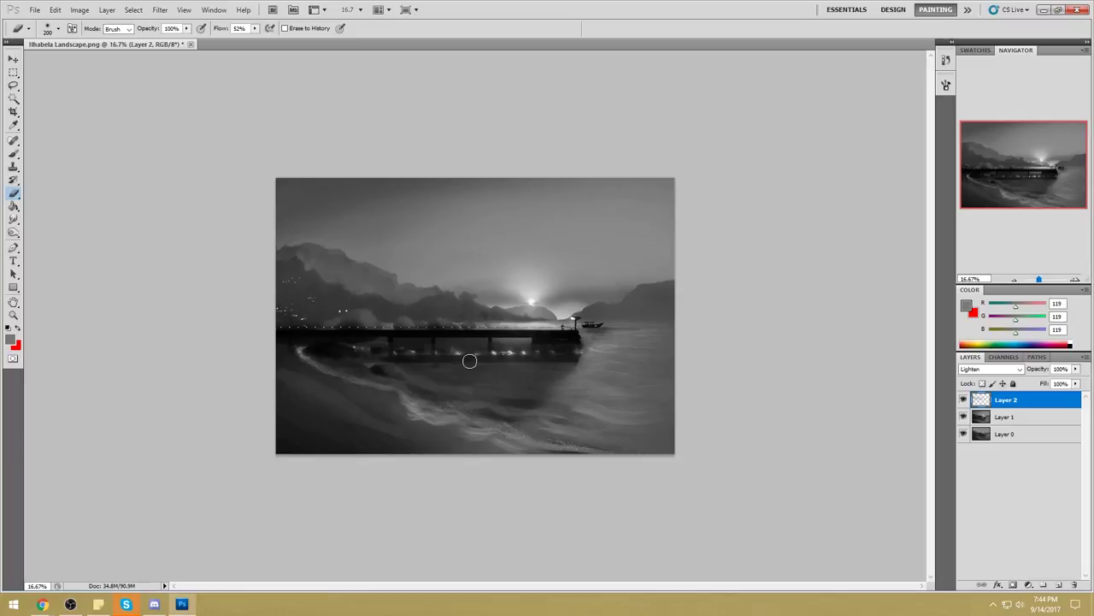
Erase the haze from the water below the pier with the eraser enlarged to 1000.
{"action": "key", "text": "alt"}
{"action": "key", "text": "bracketright"}
{"action": "key", "text": "bracketright"}
{"action": "key", "text": "bracketright"}
{"action": "key", "text": "bracketright"}
{"action": "key", "text": "bracketright"}
{"action": "key", "text": "bracketright"}
{"action": "key", "text": "bracketright"}
{"action": "key", "text": "bracketright"}
{"action": "key", "text": "bracketright"}
{"action": "mouse_move", "coordinate": [567, 356]}
{"action": "left_mouse_down"}
{"action": "mouse_move", "coordinate": [370, 367]}
{"action": "mouse_move", "coordinate": [513, 381]}
{"action": "left_mouse_up"}
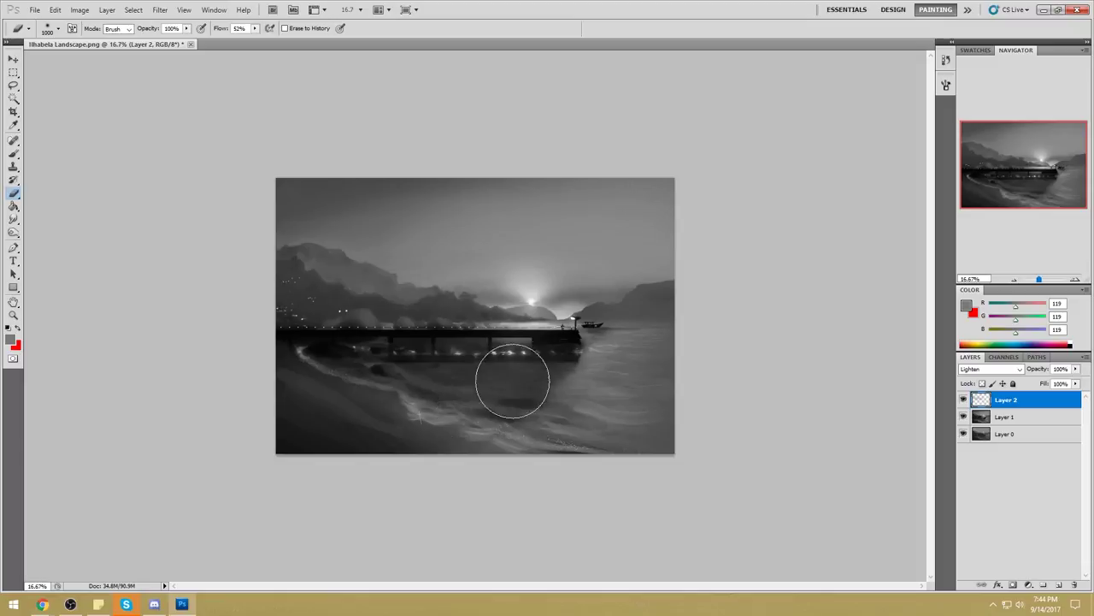
Brush light haze over the boat beside the pier with a size 300 brush and grey sampled from nearby.
{"action": "key", "text": "b"}
{"action": "left_click", "coordinate": [617, 322], "text": "alt"}
{"action": "key", "text": "bracketleft"}
{"action": "key", "text": "bracketleft"}
{"action": "key", "text": "bracketleft"}
{"action": "key", "text": "bracketleft"}
{"action": "key", "text": "bracketleft"}
{"action": "key", "text": "bracketleft"}
{"action": "key", "text": "bracketleft"}
{"action": "key", "text": "bracketleft"}
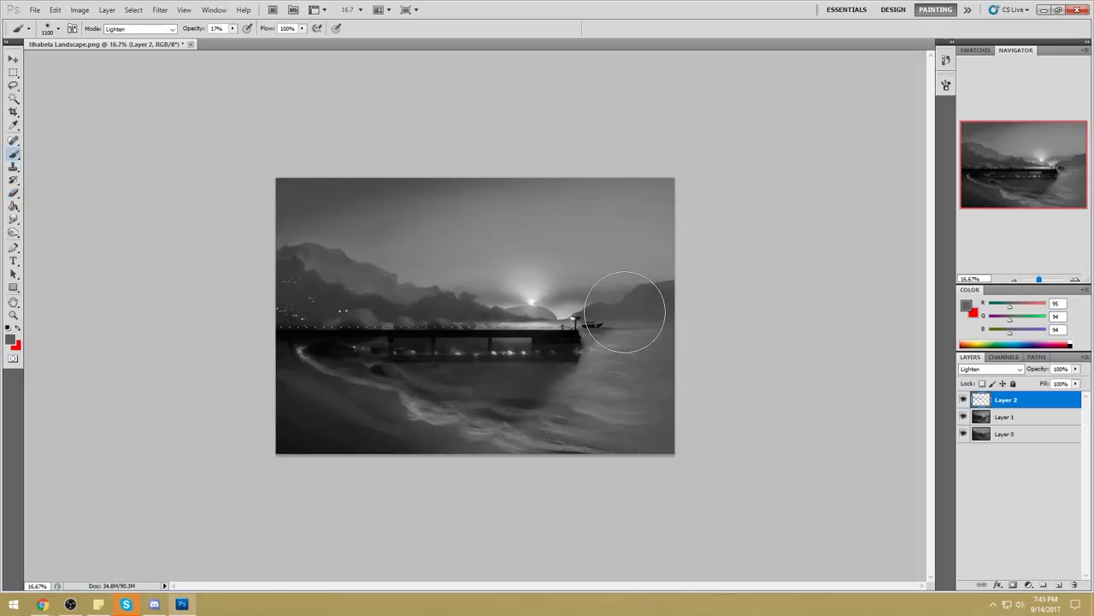
{"action": "mouse_move", "coordinate": [601, 324]}
{"action": "left_mouse_down"}
{"action": "mouse_move", "coordinate": [583, 327]}
{"action": "mouse_move", "coordinate": [613, 332]}
{"action": "left_mouse_up"}
{"action": "key", "text": "alt"}
{"action": "key", "text": "alt"}
Compare the painting with and without Layer 2 and set that layer's fill to 85%.
{"action": "left_click", "coordinate": [964, 400]}
{"action": "left_click", "coordinate": [964, 400]}
{"action": "left_click_drag", "start_coordinate": [1077, 392], "coordinate": [1063, 395]}
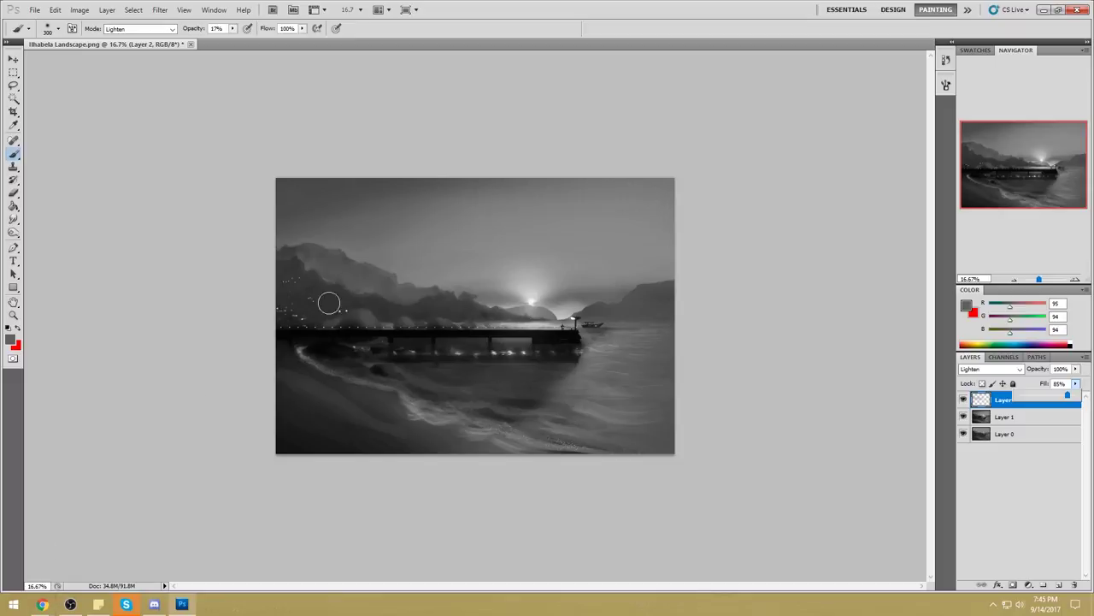
Examine the mountain sunset photo, a related Smoky Mountain sunset and the other sunset results in Chrome.
{"action": "mouse_move", "coordinate": [42, 604]}
{"action": "left_click", "coordinate": [224, 560]}
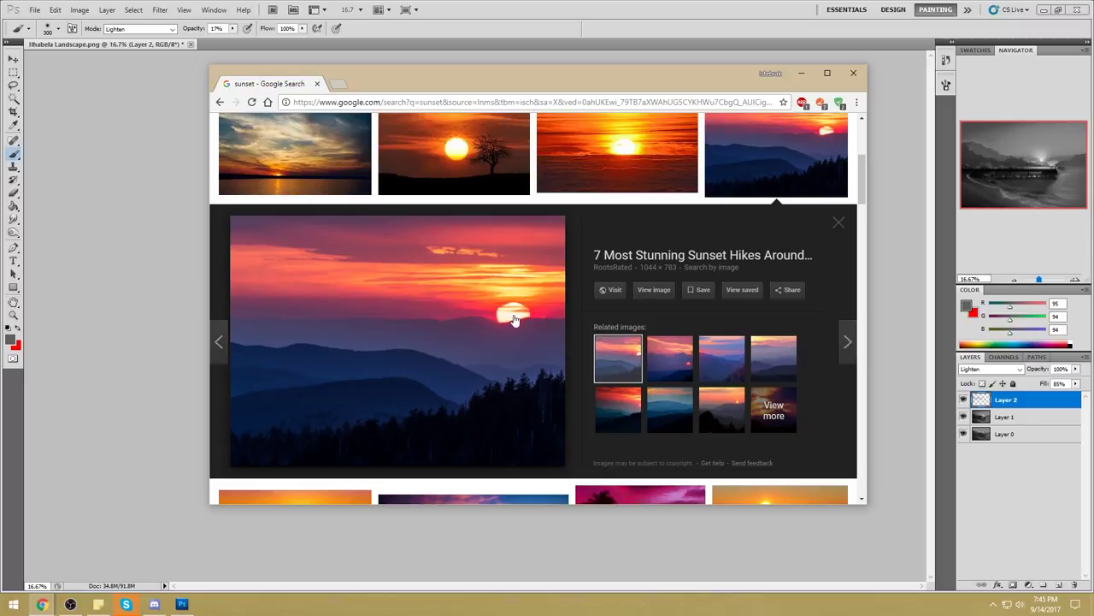
{"action": "scroll", "coordinate": [468, 193], "scroll_direction": "up", "scroll_amount": 2}
{"action": "scroll", "coordinate": [469, 193], "scroll_direction": "down", "scroll_amount": 3}
{"action": "left_click_drag", "start_coordinate": [466, 160], "coordinate": [306, 203]}
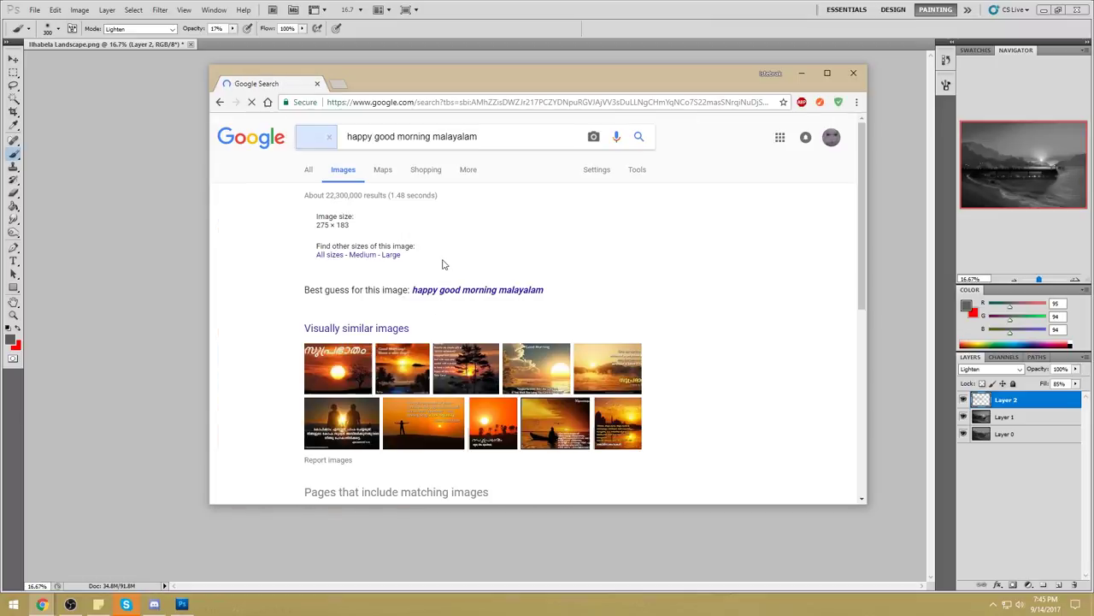
{"action": "left_click", "coordinate": [219, 102]}
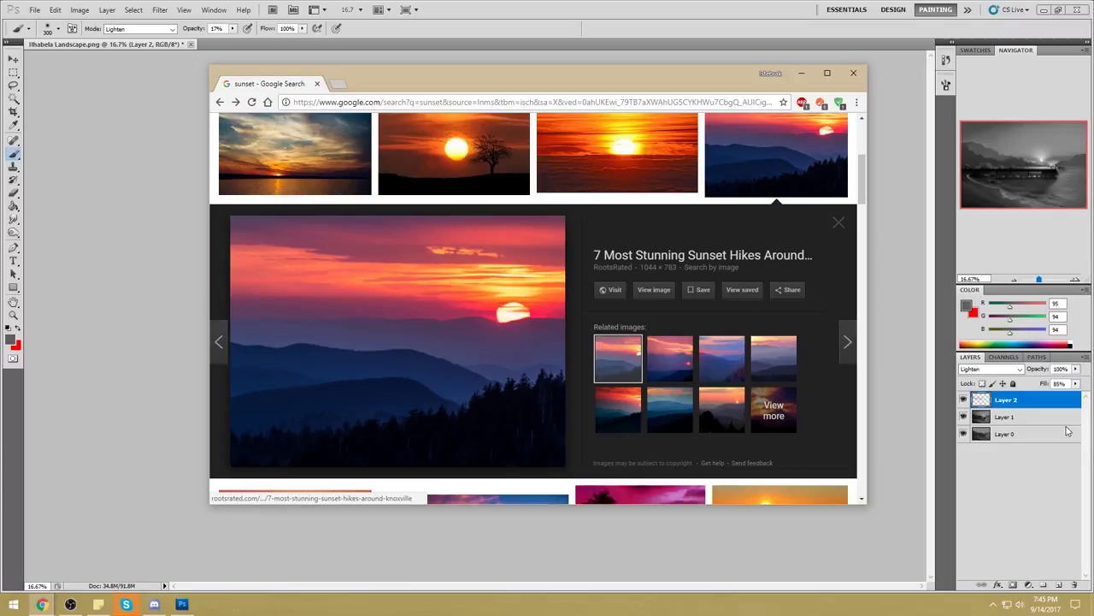
{"action": "left_click", "coordinate": [670, 357]}
{"action": "scroll", "coordinate": [572, 274], "scroll_direction": "down", "scroll_amount": 3}
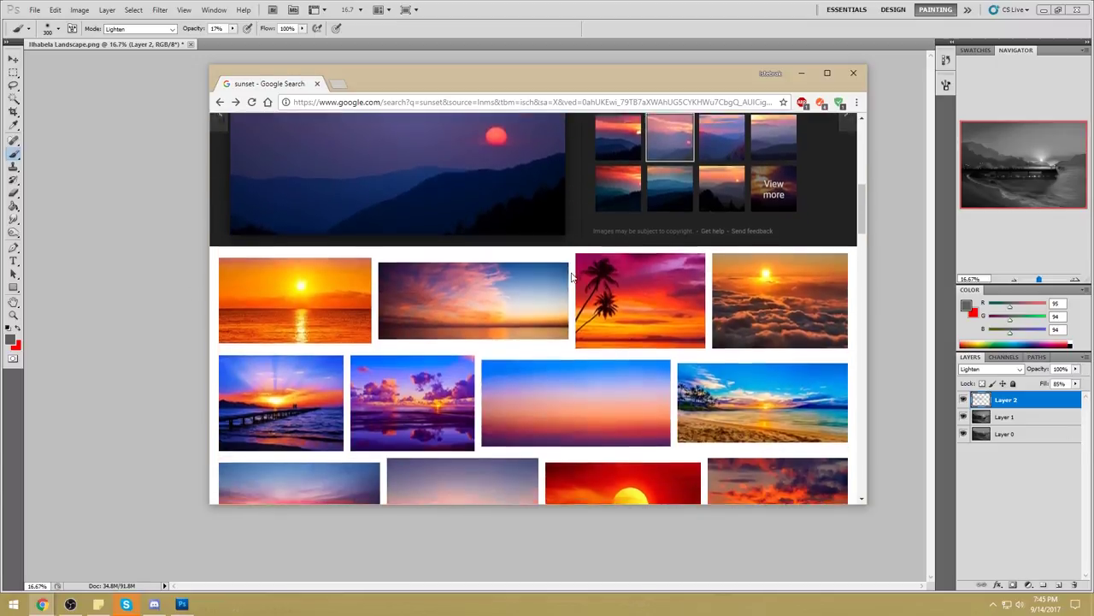
{"action": "scroll", "coordinate": [575, 277], "scroll_direction": "down", "scroll_amount": 5}
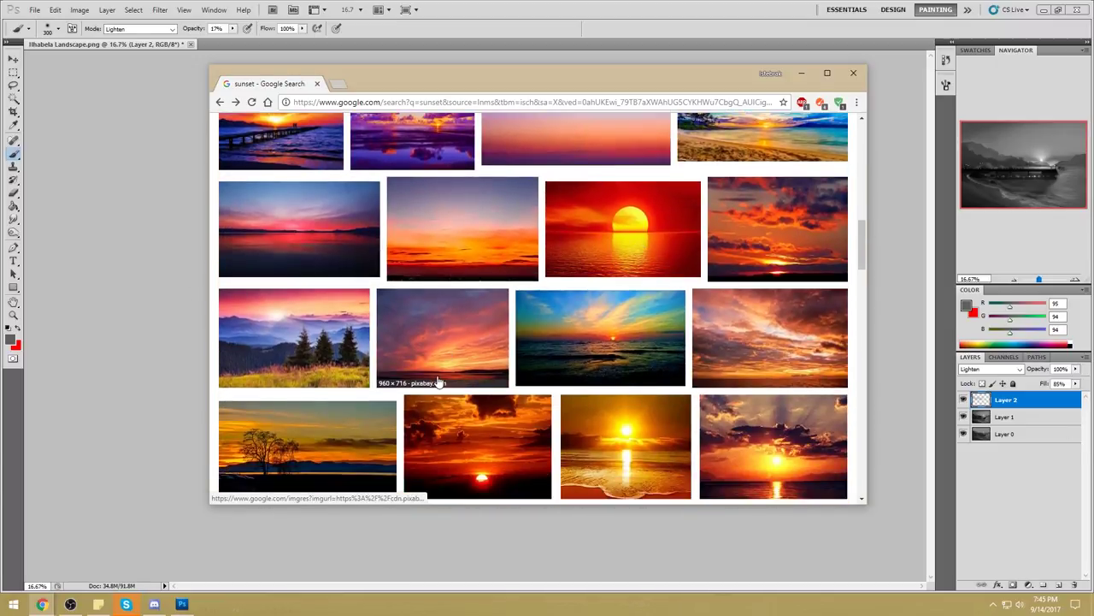
{"action": "scroll", "coordinate": [598, 391], "scroll_direction": "up", "scroll_amount": 10}
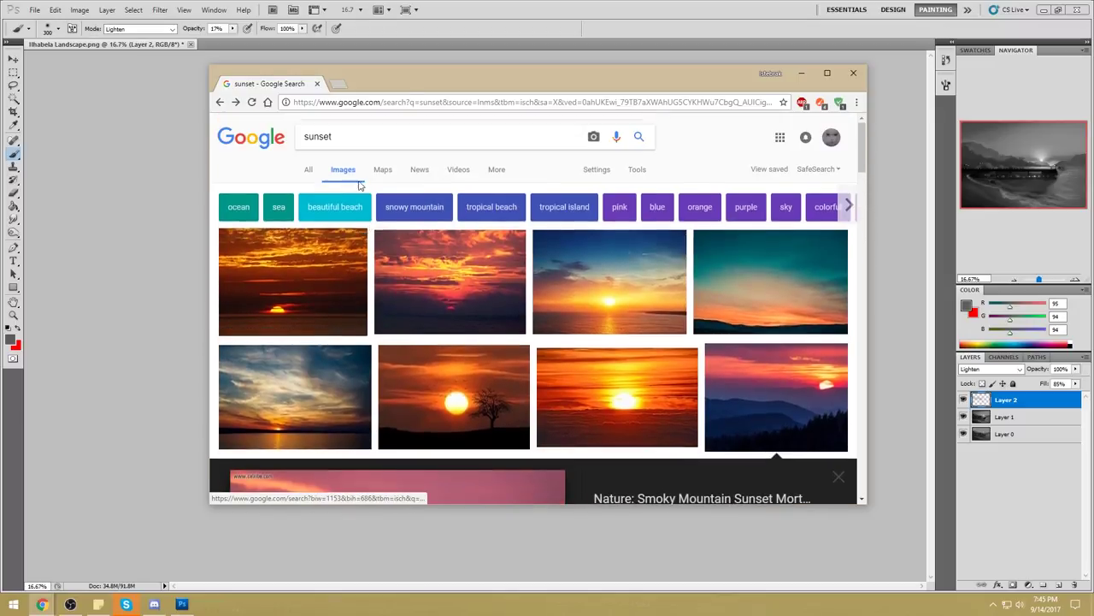
Search Google Images for "night photography" and maximize the browser window.
{"action": "double_click", "coordinate": [318, 136]}
{"action": "type", "text": "night p"}
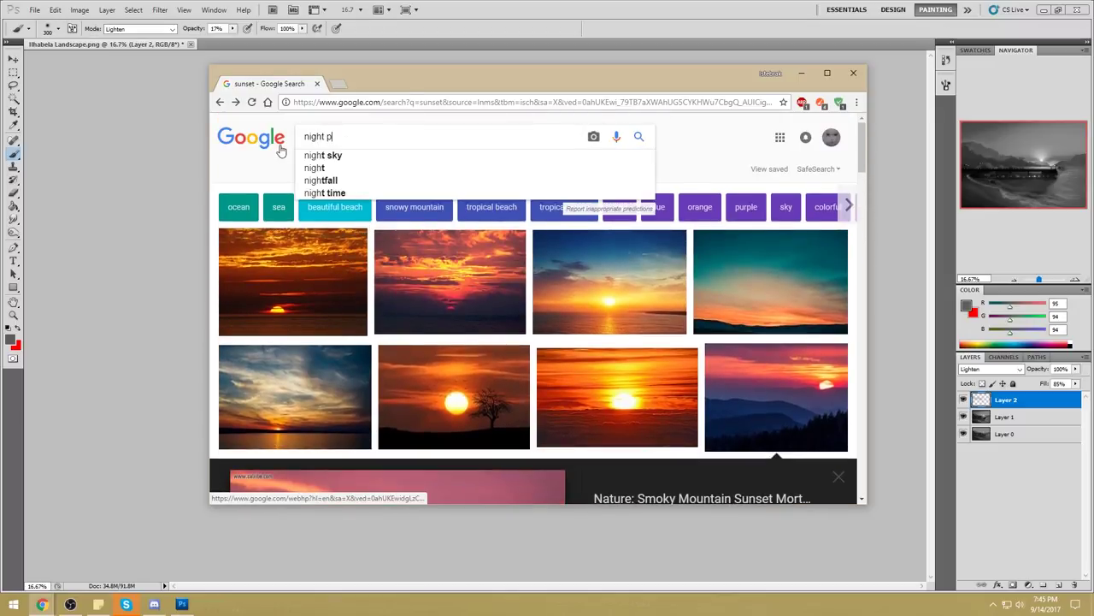
{"action": "type", "text": "hotography"}
{"action": "key", "text": "Return"}
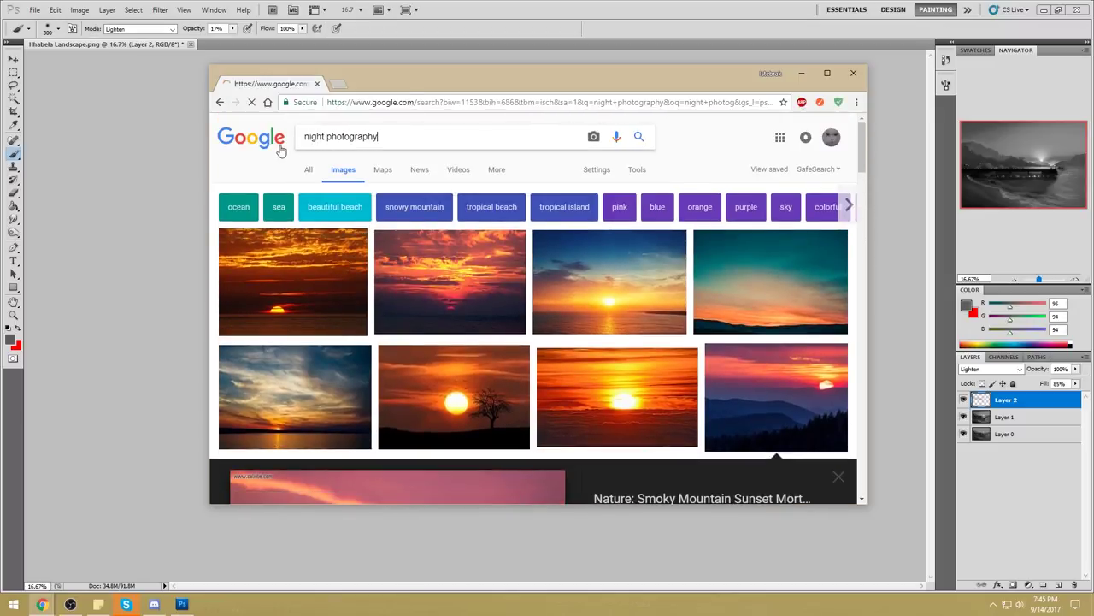
{"action": "left_click_drag", "start_coordinate": [511, 84], "coordinate": [574, 42]}
{"action": "double_click", "coordinate": [574, 42]}
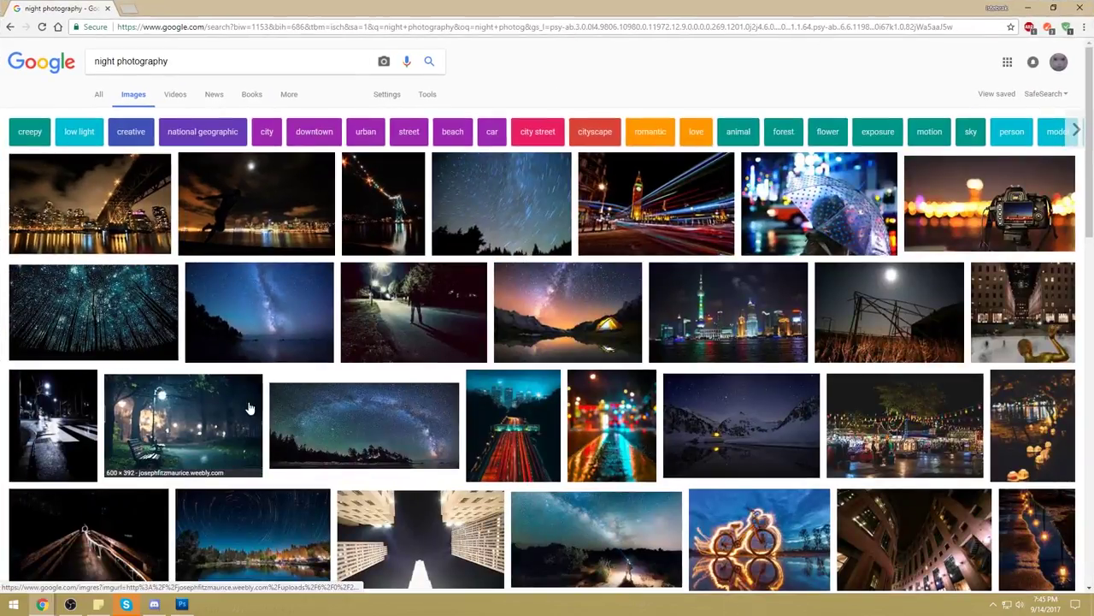
Browse the night photography results for light and haze references, close the search, and return to the painting in Photoshop.
{"action": "scroll", "coordinate": [249, 421], "scroll_direction": "down", "scroll_amount": 1}
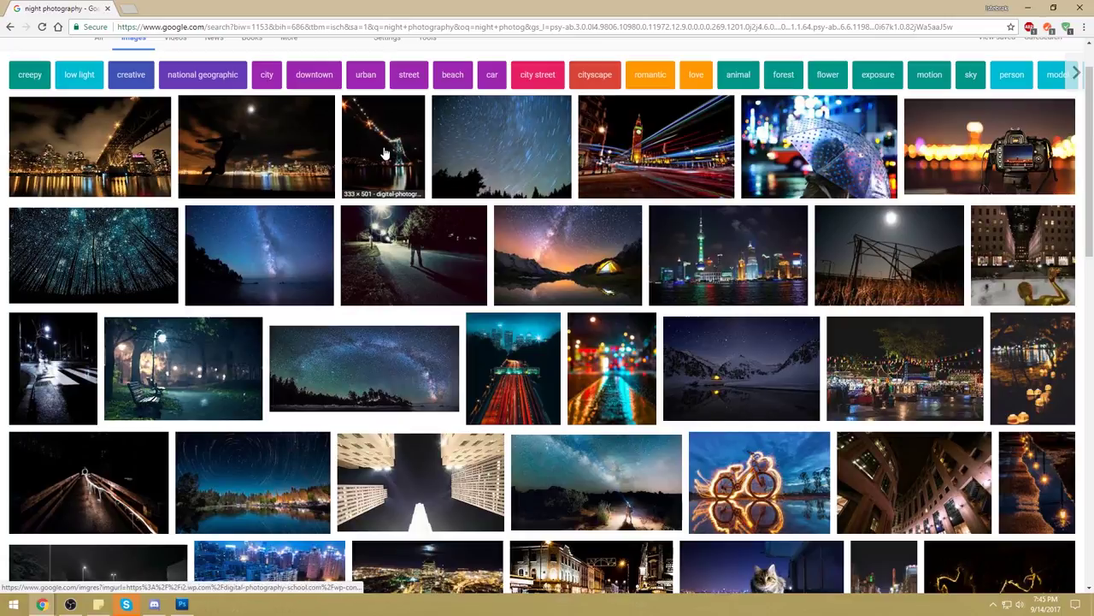
{"action": "scroll", "coordinate": [315, 307], "scroll_direction": "down", "scroll_amount": 3}
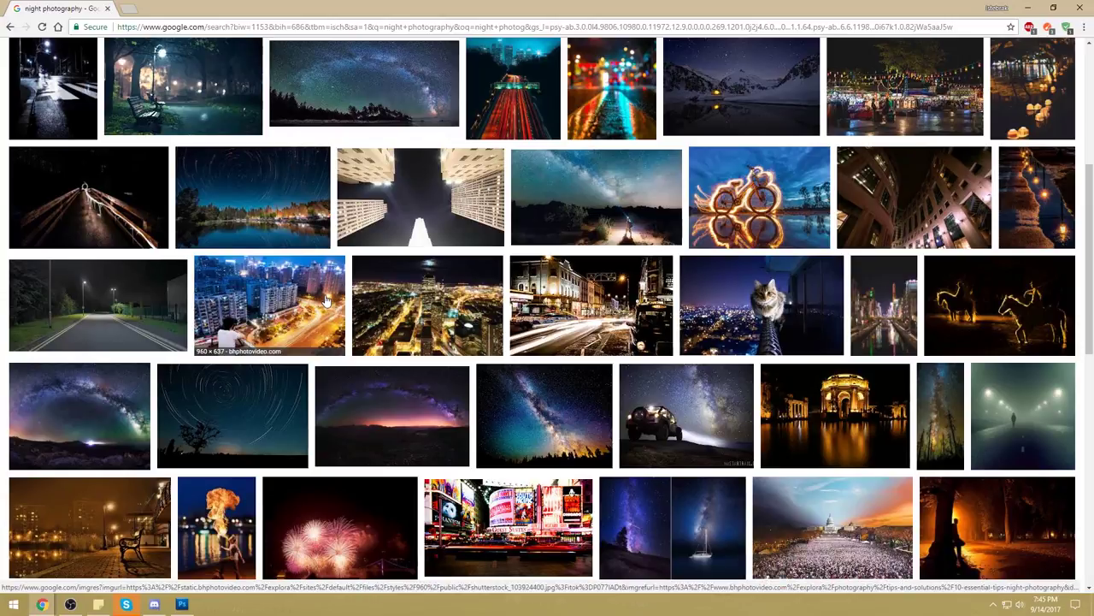
{"action": "scroll", "coordinate": [769, 295], "scroll_direction": "down", "scroll_amount": 3}
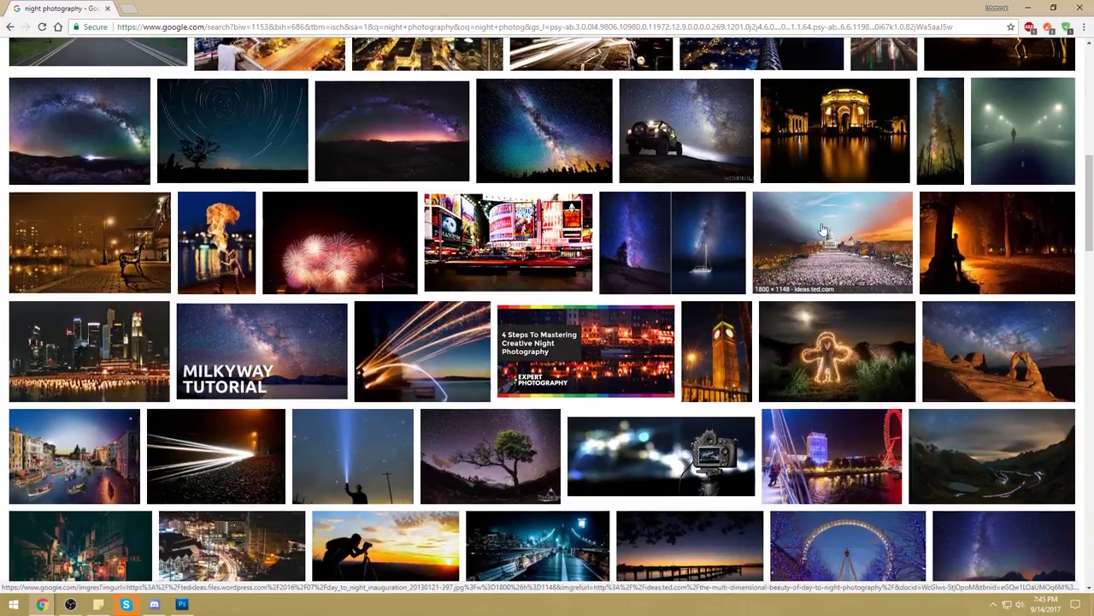
{"action": "scroll", "coordinate": [793, 256], "scroll_direction": "up", "scroll_amount": 3}
{"action": "left_click", "coordinate": [792, 251]}
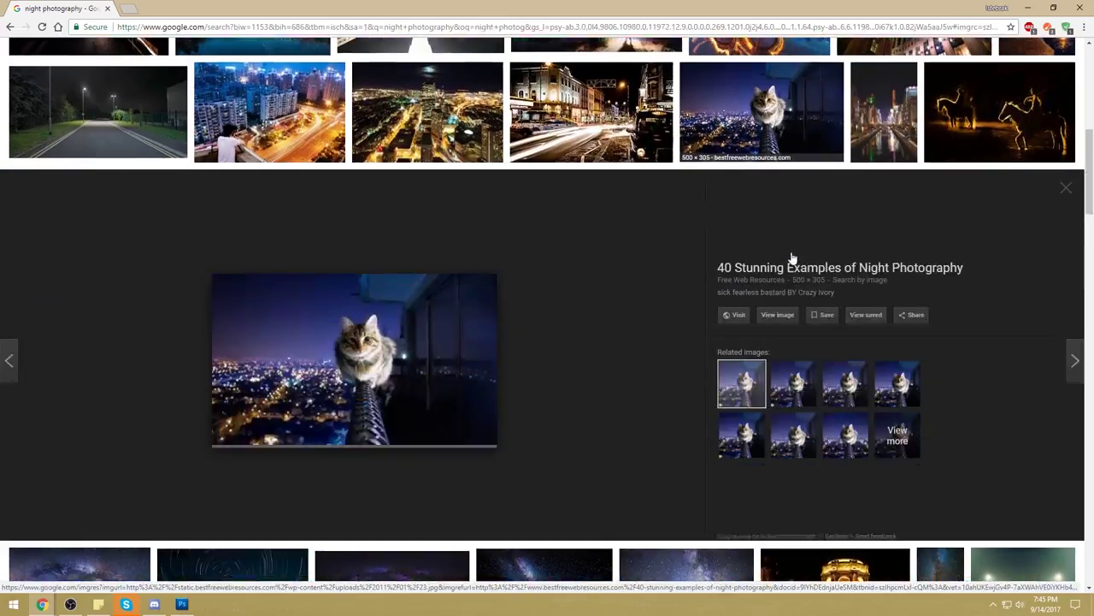
{"action": "scroll", "coordinate": [621, 261], "scroll_direction": "down", "scroll_amount": 5}
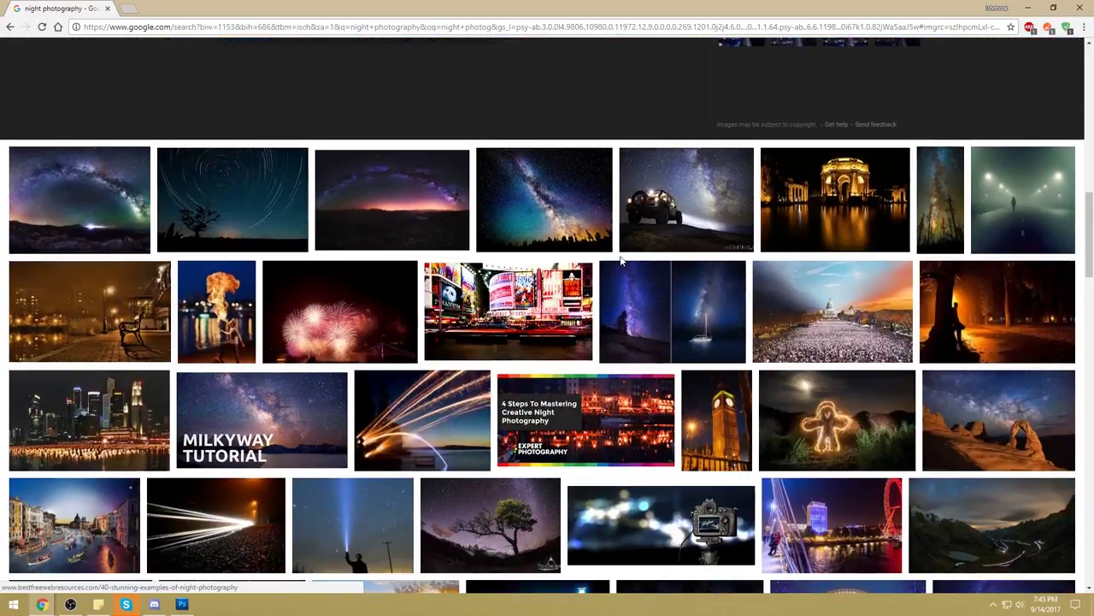
{"action": "scroll", "coordinate": [621, 260], "scroll_direction": "down", "scroll_amount": 8}
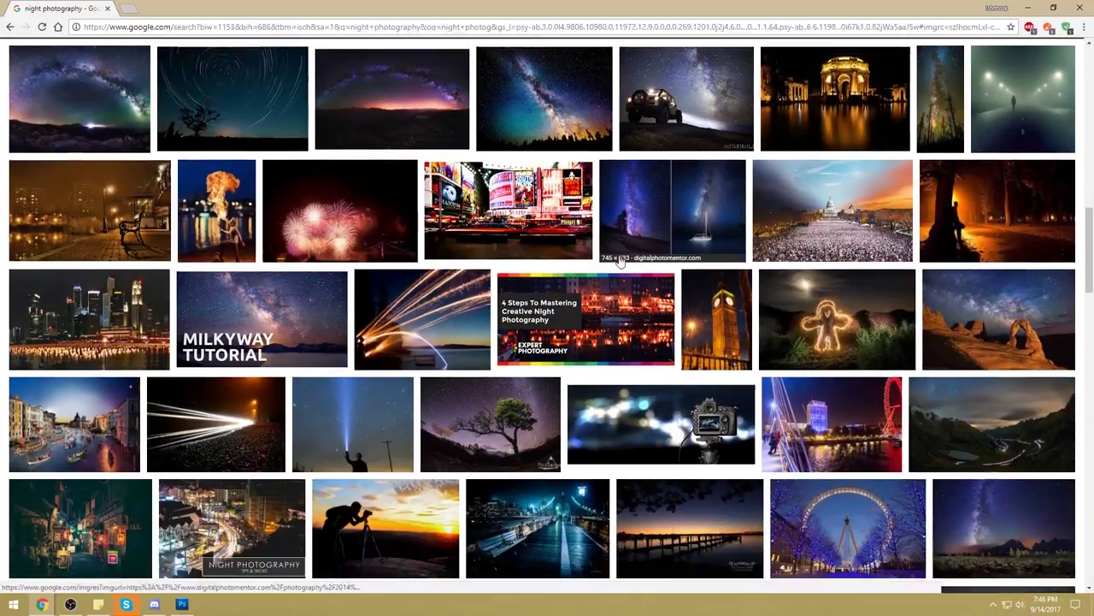
{"action": "scroll", "coordinate": [604, 283], "scroll_direction": "down", "scroll_amount": 3}
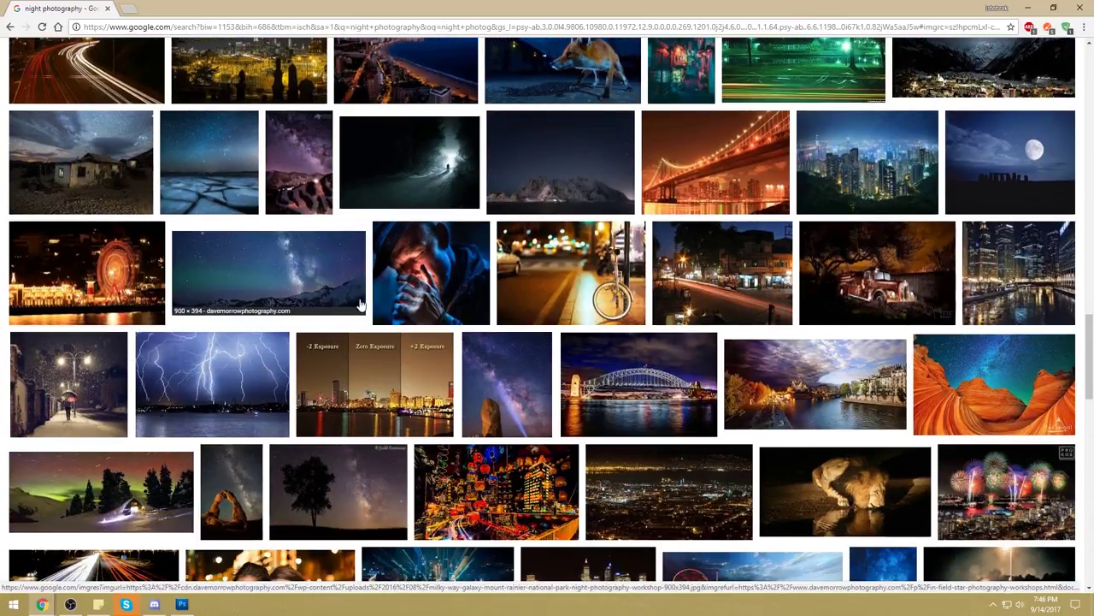
{"action": "left_click_drag", "start_coordinate": [606, 7], "coordinate": [552, 50]}
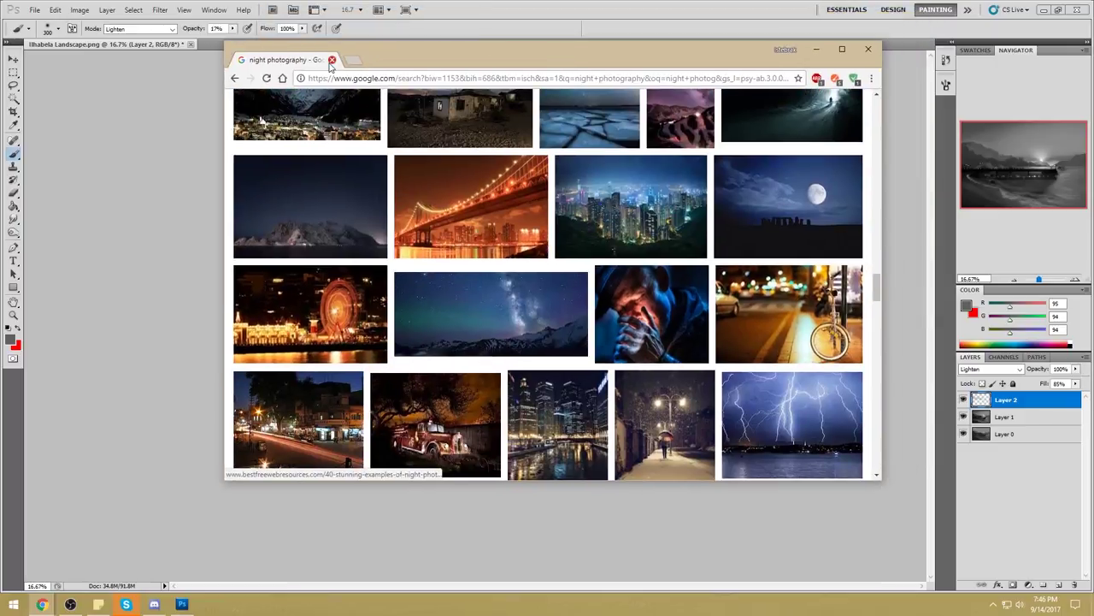
{"action": "left_click", "coordinate": [332, 61]}
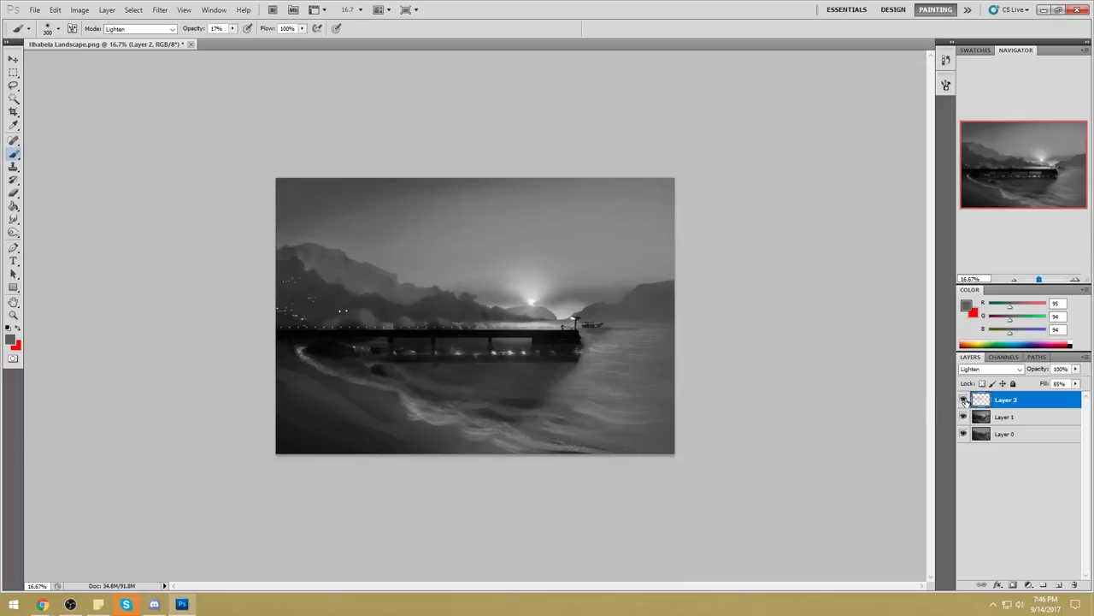
{"action": "mouse_move", "coordinate": [39, 608]}
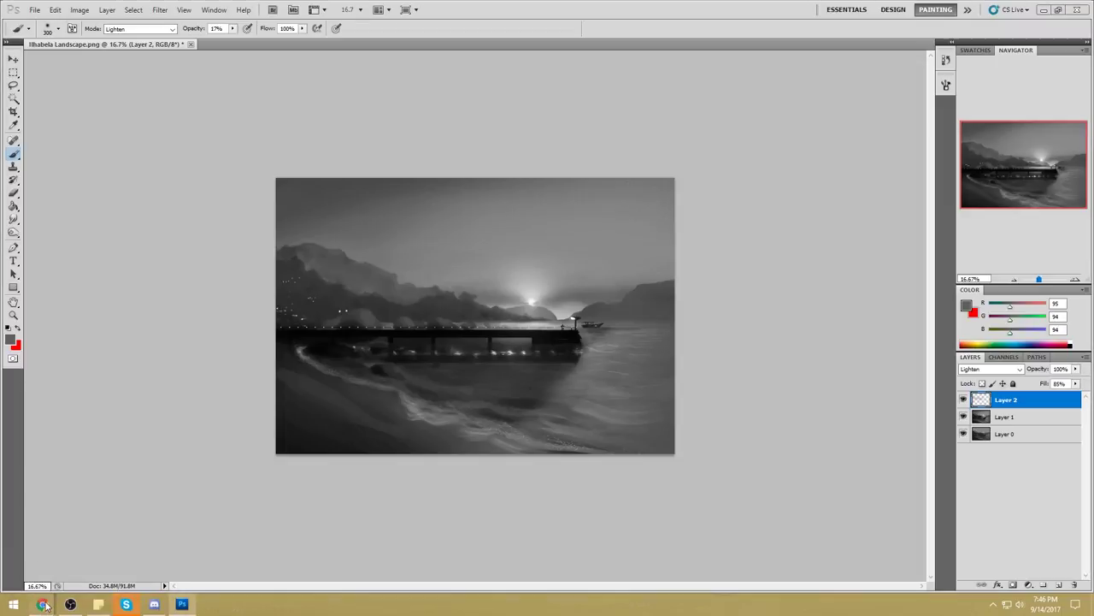
Search Google Images for "pier at night" in a maximized Chrome window and examine the Oceanside pier photo and its light reflections.
{"action": "mouse_move", "coordinate": [529, 7]}
{"action": "left_mouse_down"}
{"action": "mouse_move", "coordinate": [511, 39]}
{"action": "mouse_move", "coordinate": [525, 25]}
{"action": "left_mouse_up"}
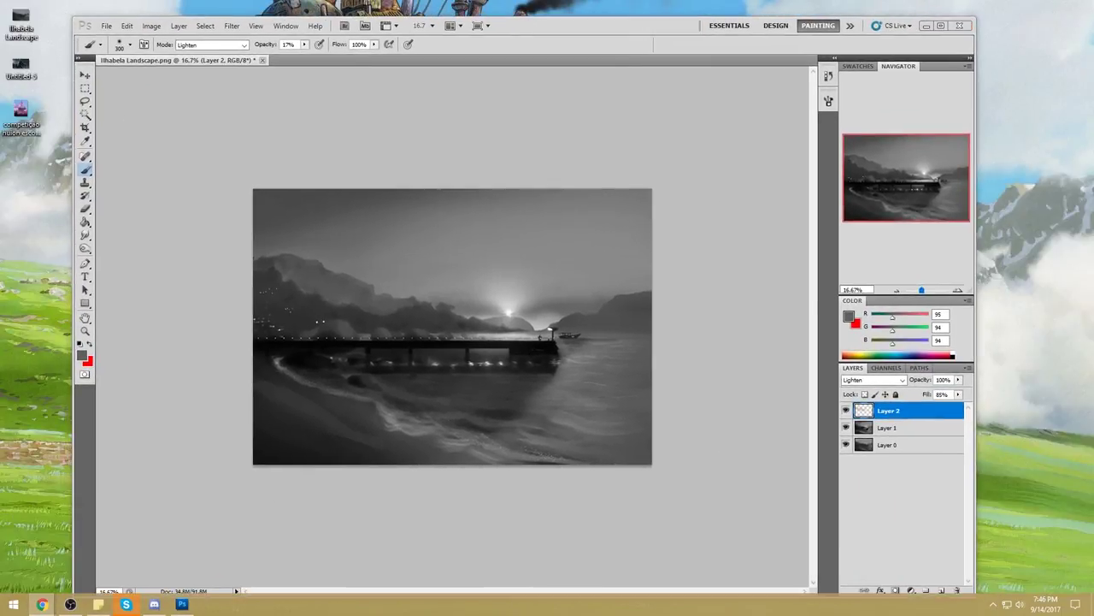
{"action": "left_click_drag", "start_coordinate": [1093, 171], "coordinate": [191, 71]}
{"action": "type", "text": "pier at night"}
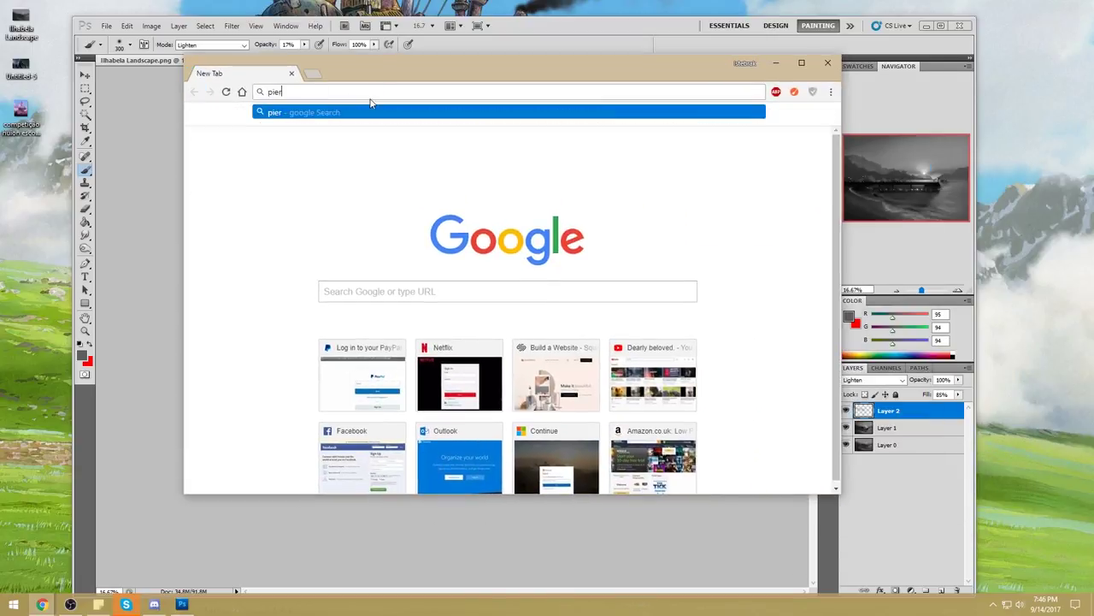
{"action": "key", "text": "Return"}
{"action": "left_click", "coordinate": [318, 161]}
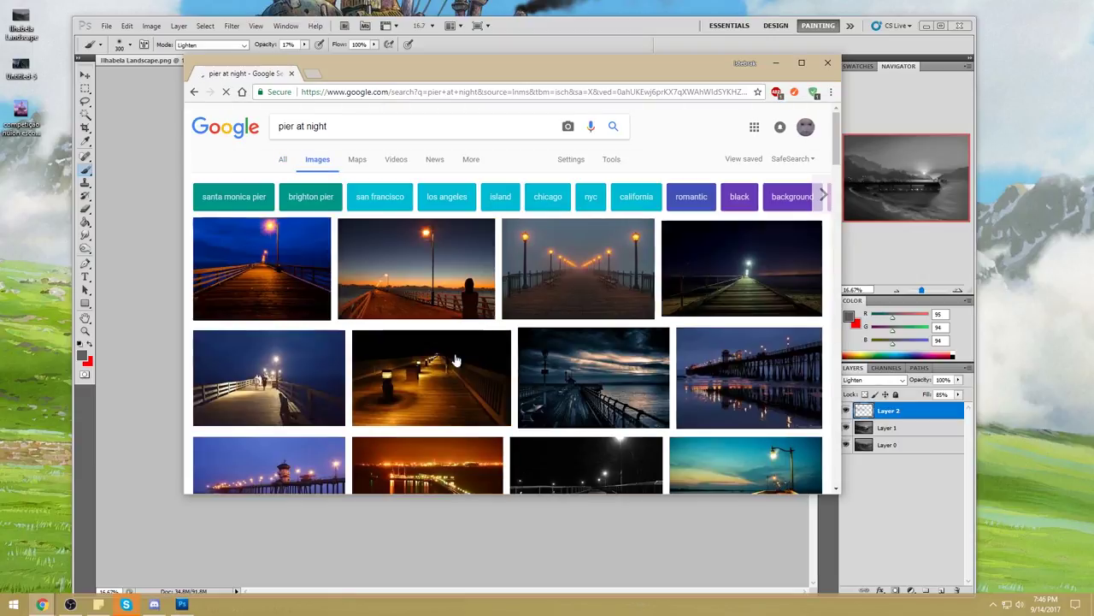
{"action": "double_click", "coordinate": [622, 71]}
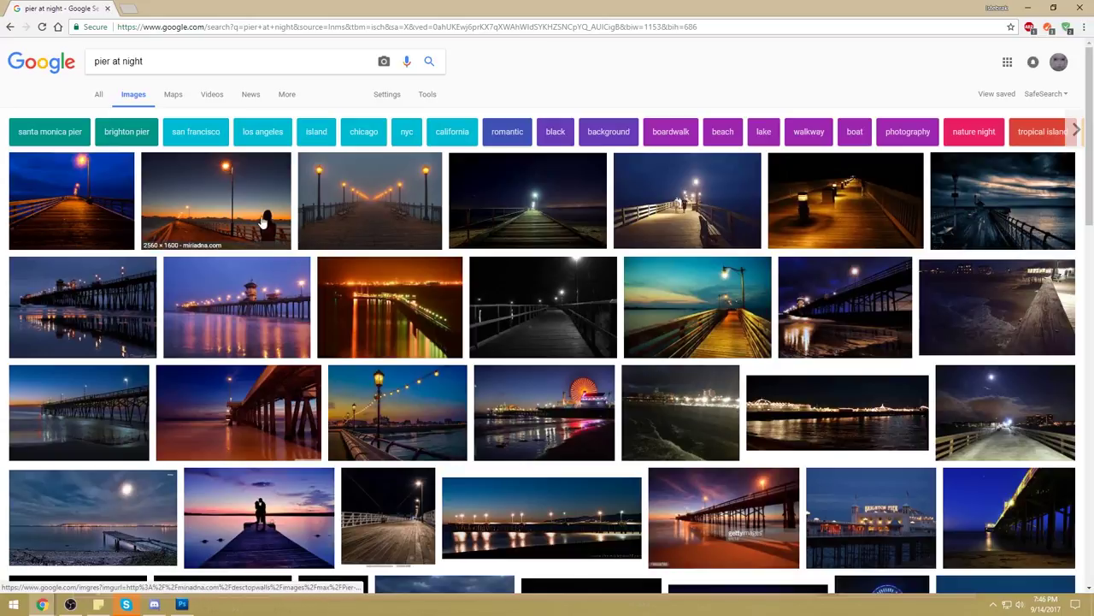
{"action": "left_click", "coordinate": [77, 324]}
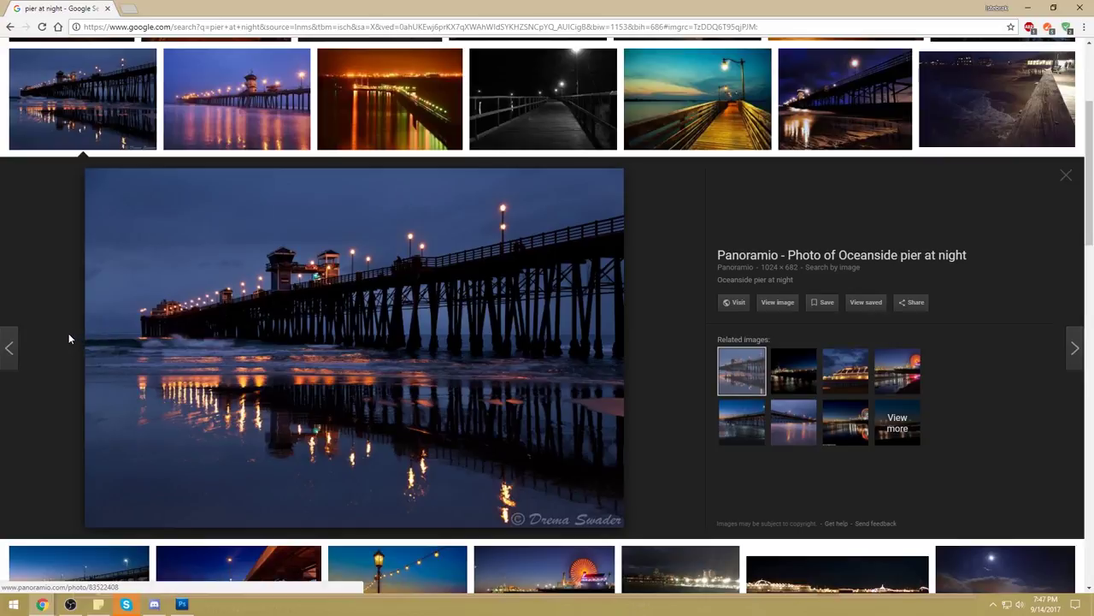
{"action": "scroll", "coordinate": [672, 308], "scroll_direction": "up", "scroll_amount": 4}
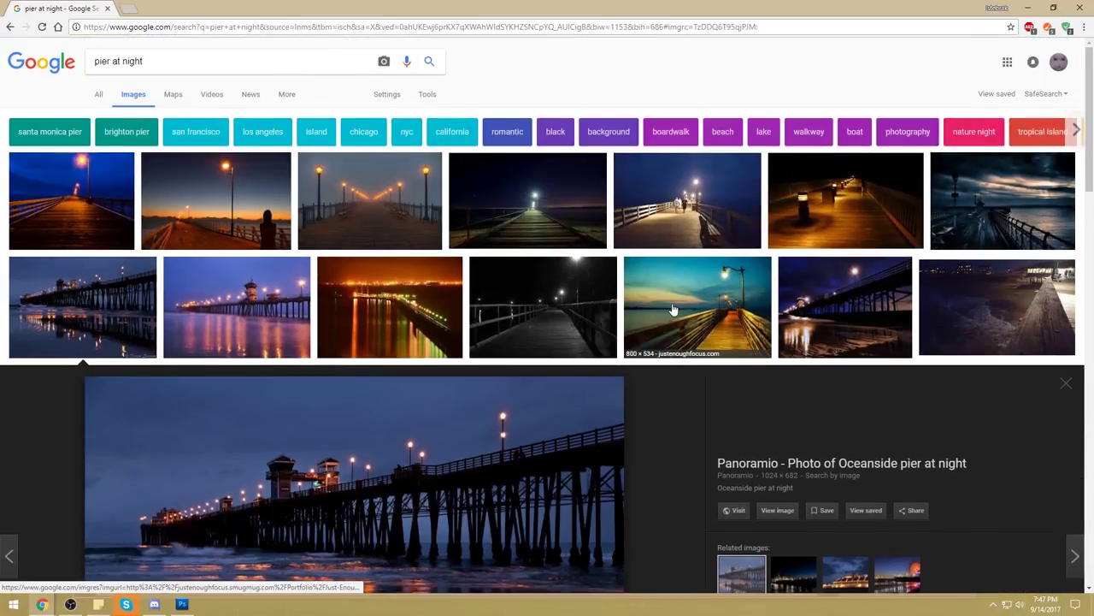
Search Google Images for "sunset" and replace that search with "sun photo".
{"action": "left_click_drag", "start_coordinate": [171, 65], "coordinate": [53, 75]}
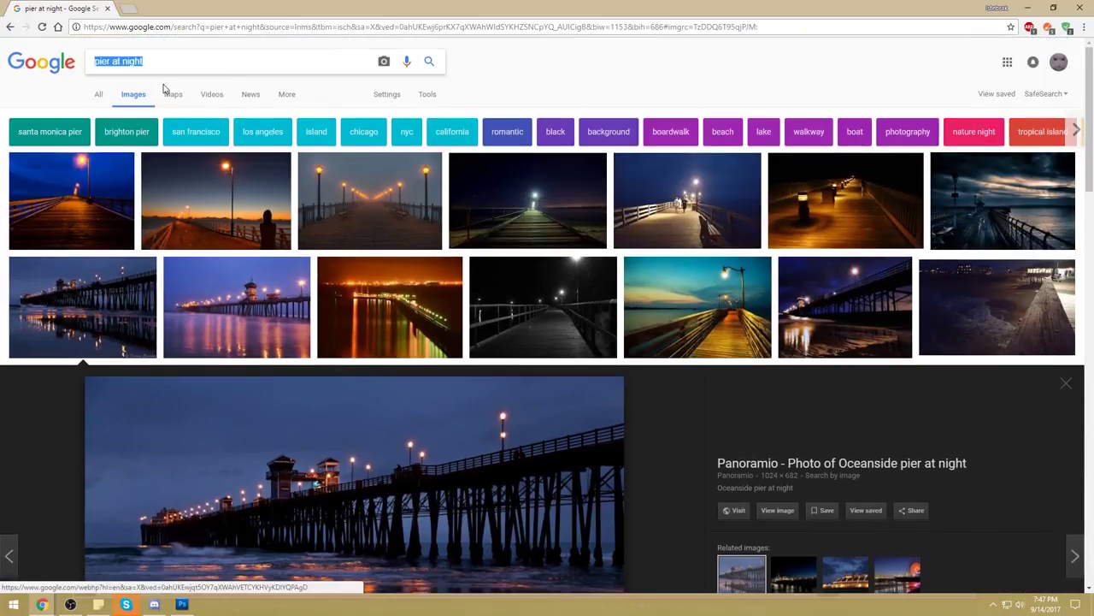
{"action": "type", "text": "sunset"}
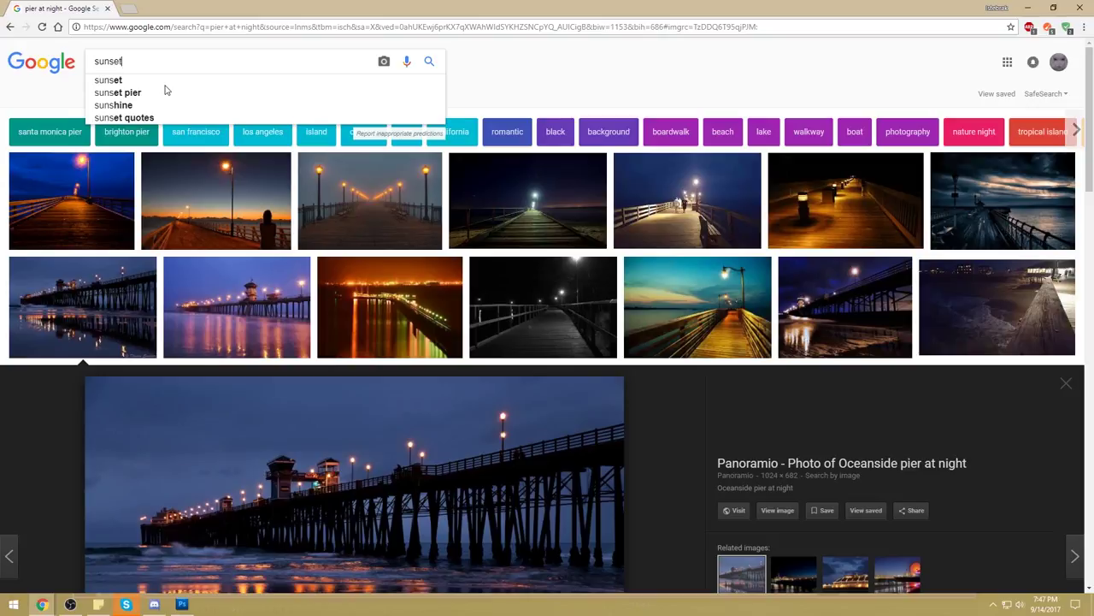
{"action": "key", "text": "Return"}
{"action": "left_click_drag", "start_coordinate": [164, 69], "coordinate": [36, 78]}
{"action": "type", "text": "sun photo"}
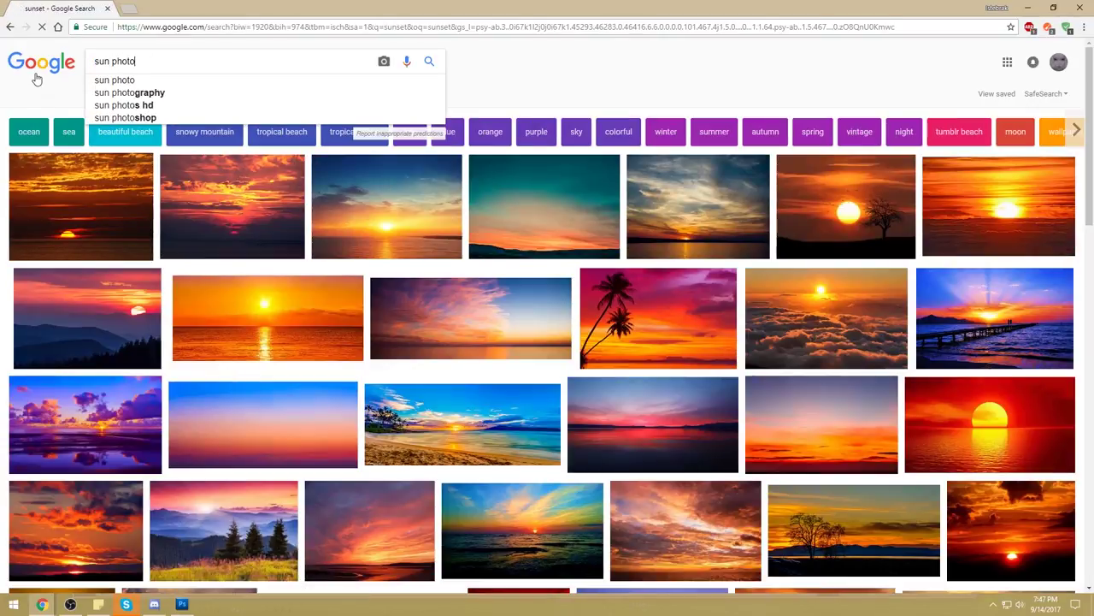
{"action": "key", "text": "Return"}
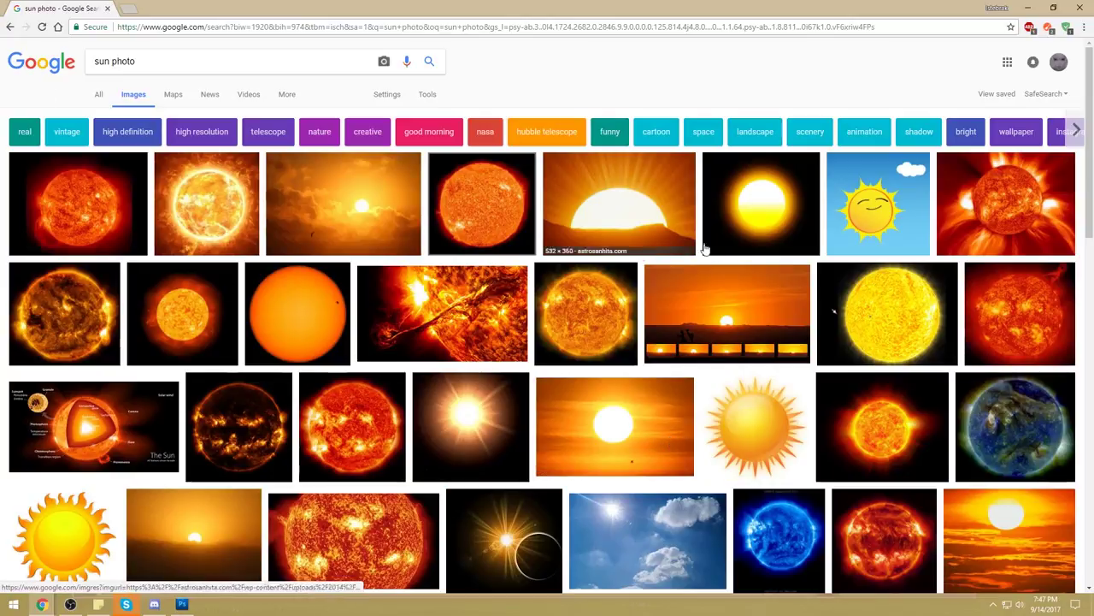
Examine the glow around the sun in the Wikipedia sunset and two blue-sky photos, and close the search to return to Photoshop.
{"action": "left_click", "coordinate": [747, 306]}
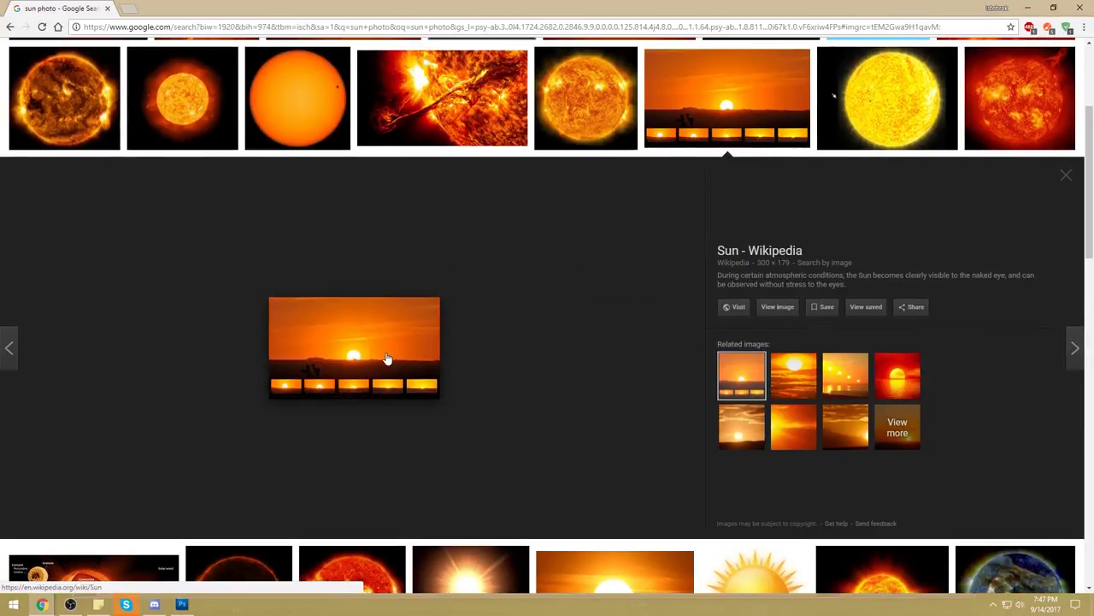
{"action": "scroll", "coordinate": [610, 294], "scroll_direction": "down", "scroll_amount": 4}
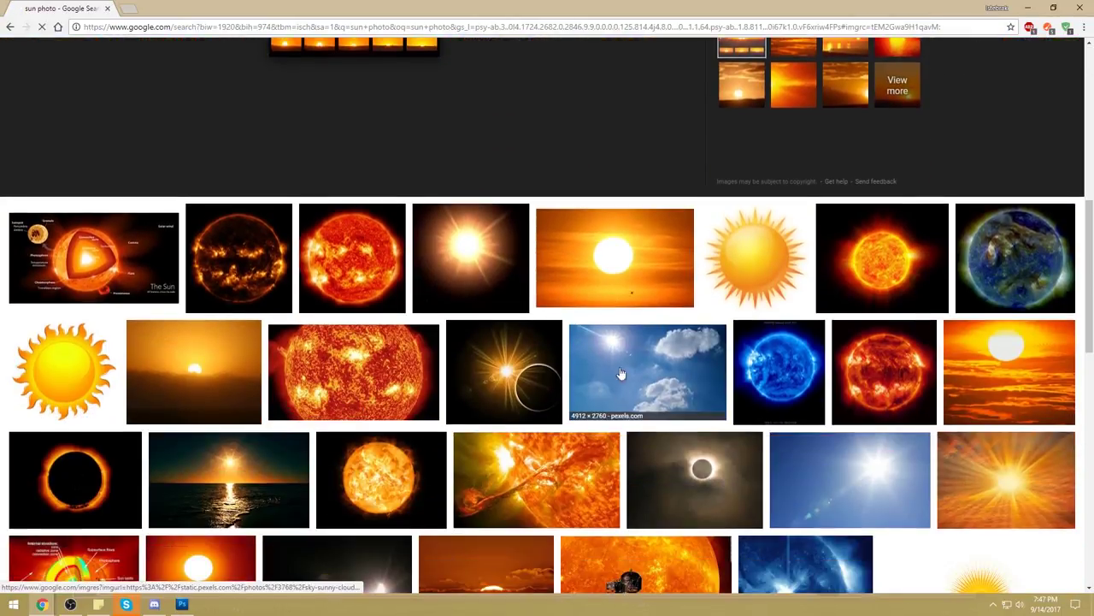
{"action": "left_click", "coordinate": [622, 389]}
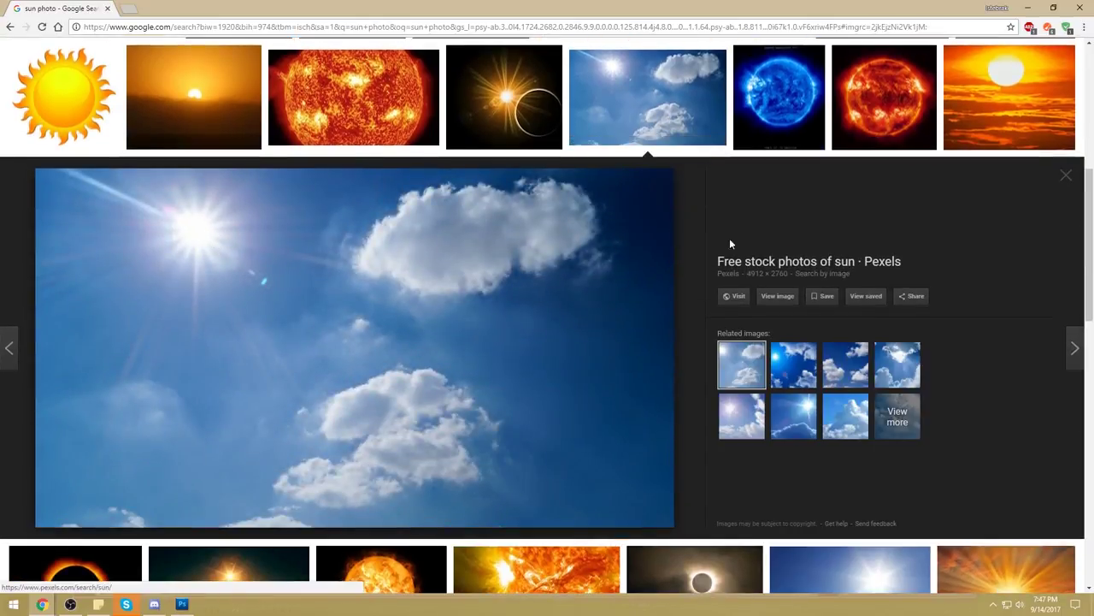
{"action": "scroll", "coordinate": [685, 224], "scroll_direction": "down", "scroll_amount": 9}
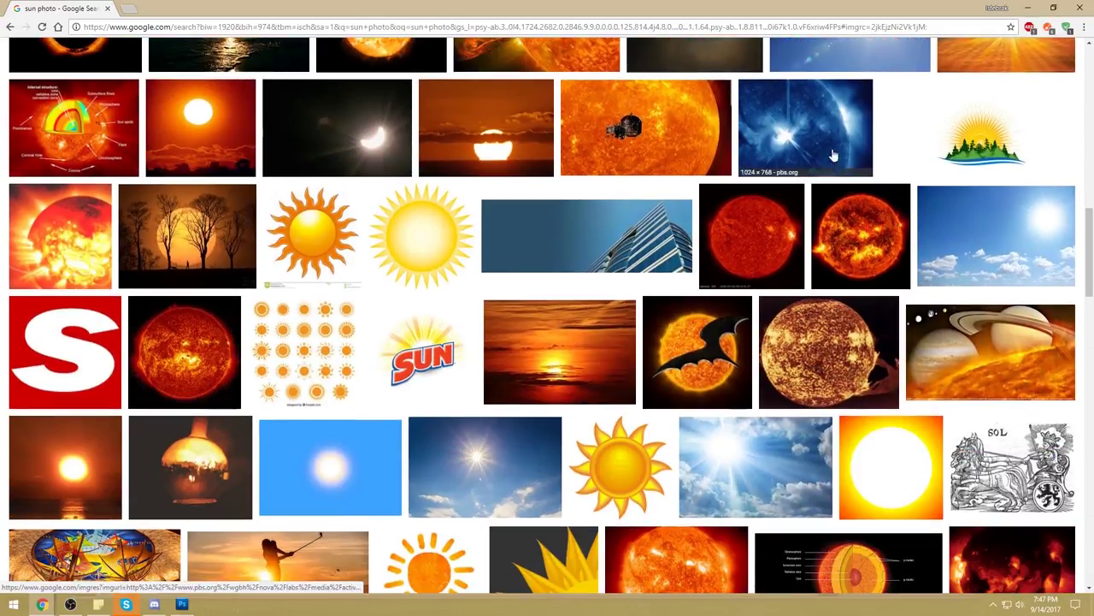
{"action": "left_click", "coordinate": [1042, 252]}
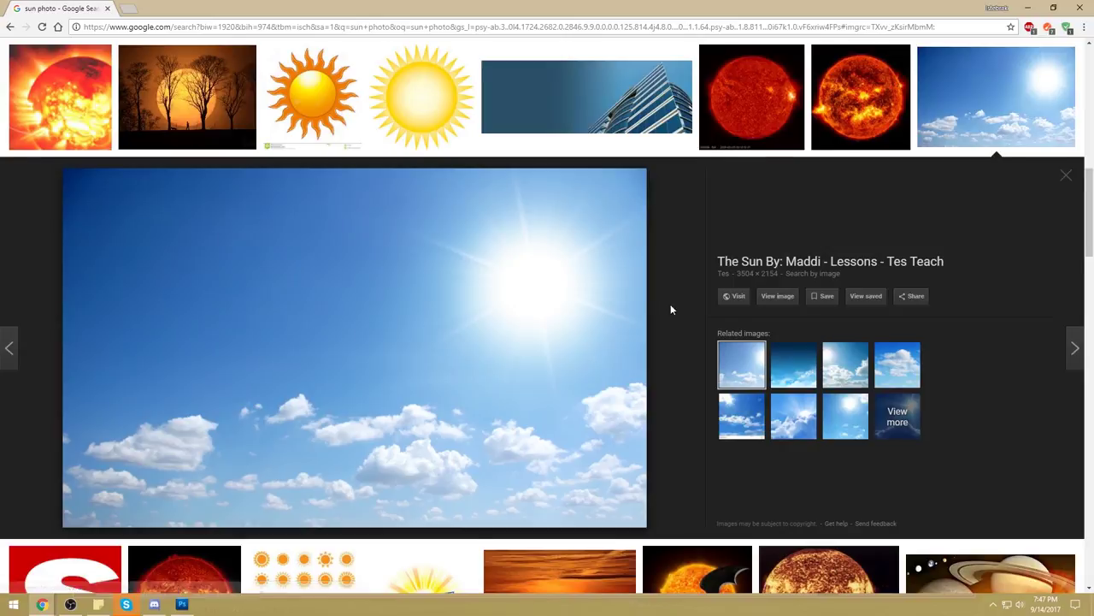
{"action": "scroll", "coordinate": [670, 308], "scroll_direction": "up", "scroll_amount": 10}
{"action": "double_click", "coordinate": [398, 14]}
{"action": "left_click_drag", "start_coordinate": [400, 15], "coordinate": [467, 55]}
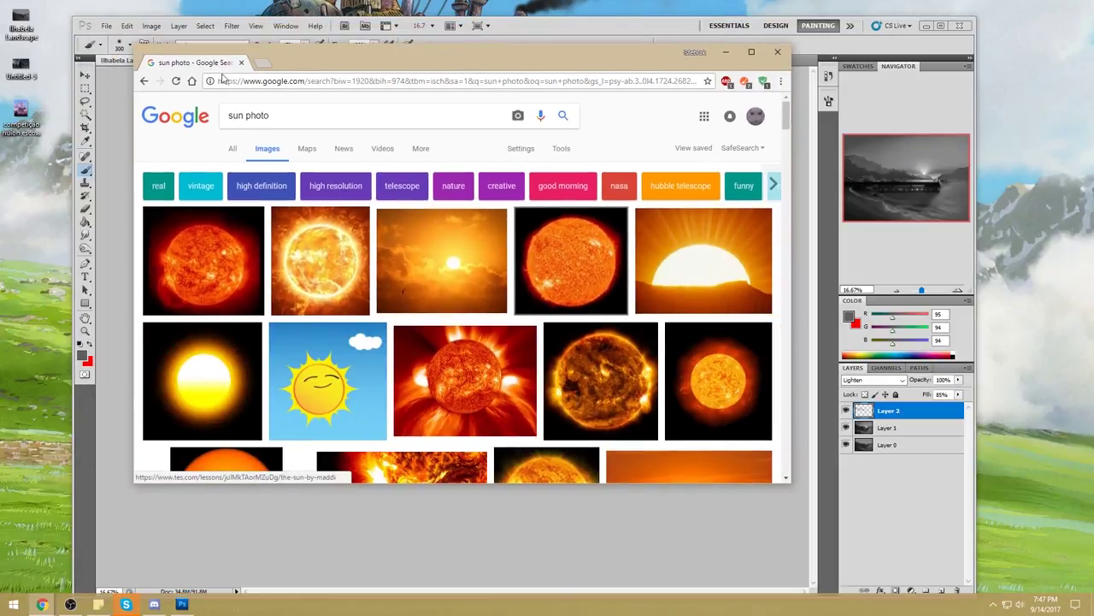
{"action": "left_click", "coordinate": [240, 63]}
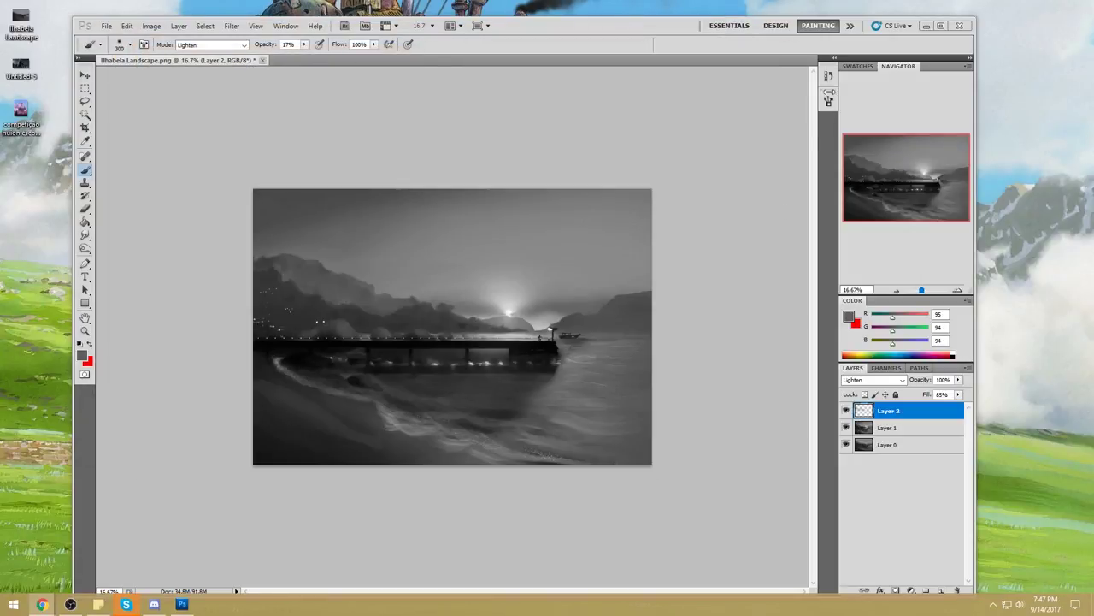
Compare the painting's original opened state with its latest history state, ending on the latest fill opacity change.
{"action": "left_click", "coordinate": [828, 75]}
{"action": "left_click", "coordinate": [773, 93]}
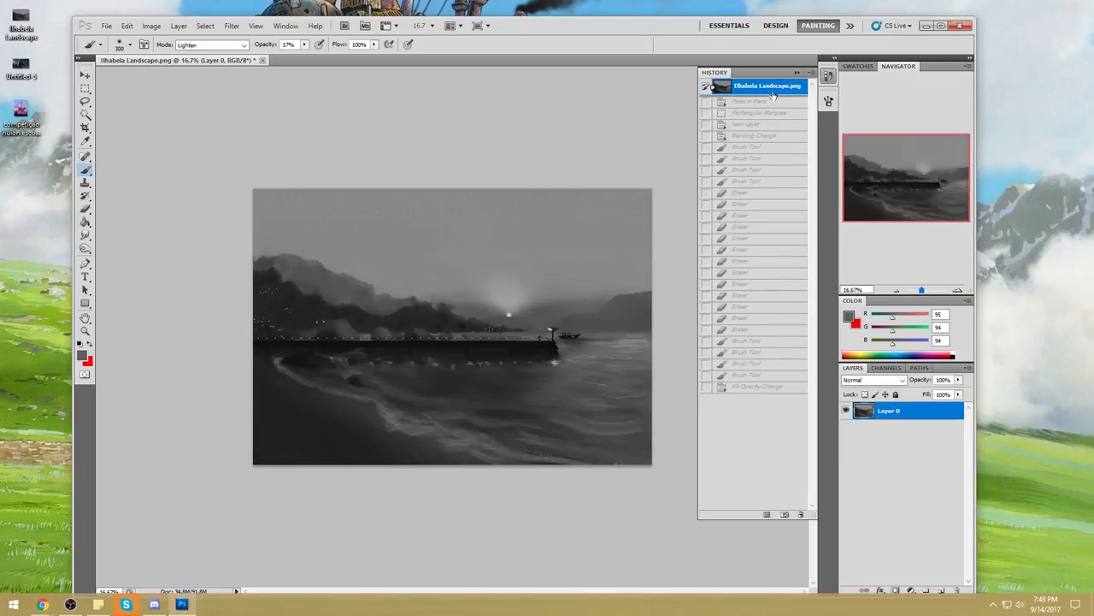
{"action": "left_click", "coordinate": [758, 389]}
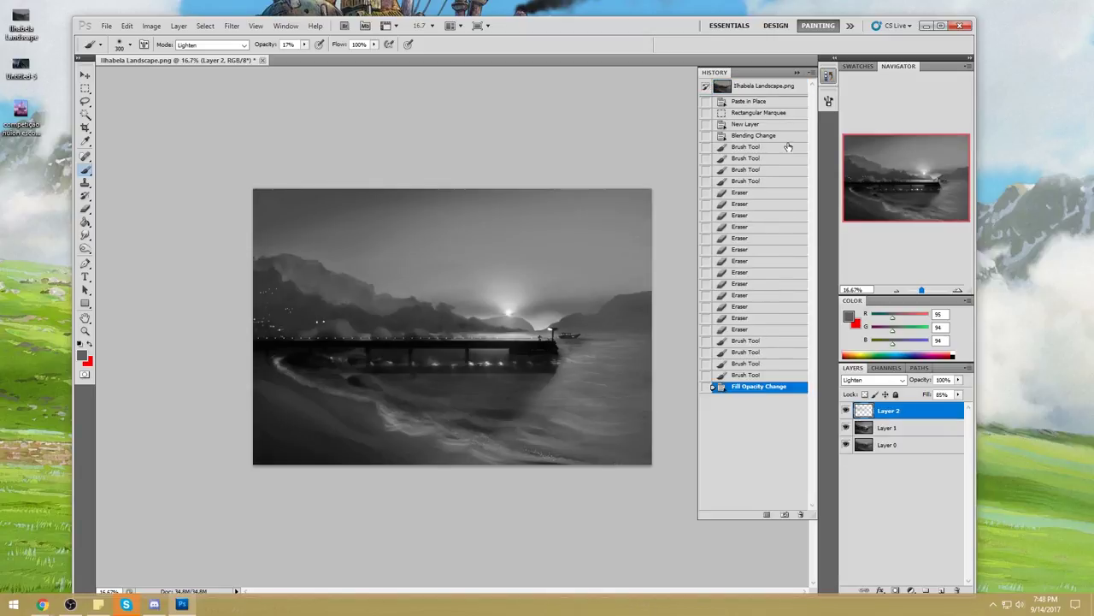
{"action": "left_click", "coordinate": [796, 73]}
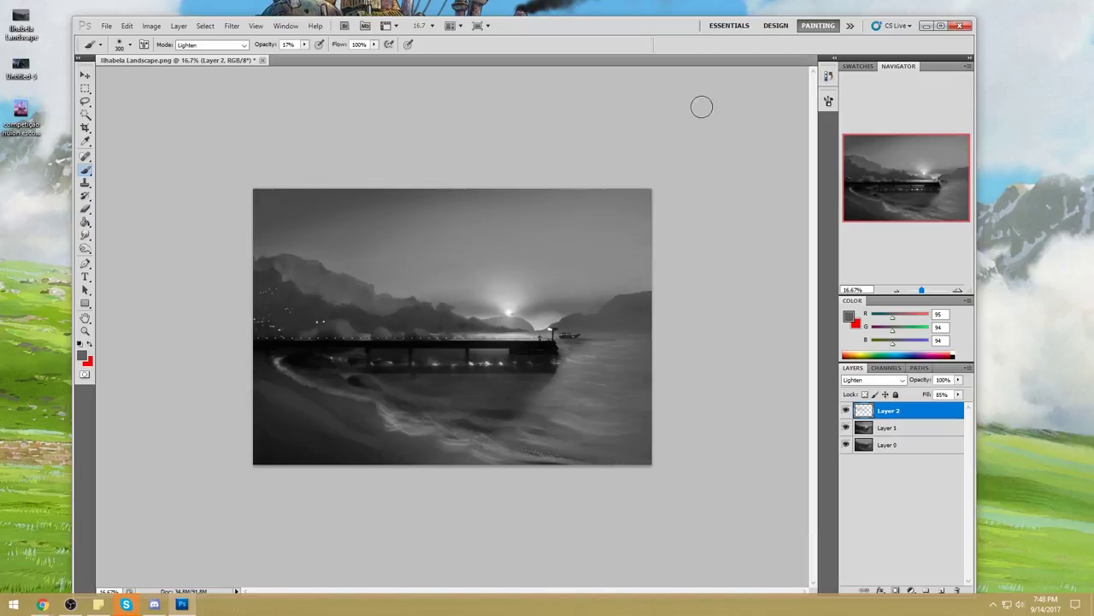
Flatten the Ilhabela Landscape layers into a single background, save the changes and close the document.
{"action": "left_click", "coordinate": [262, 61]}
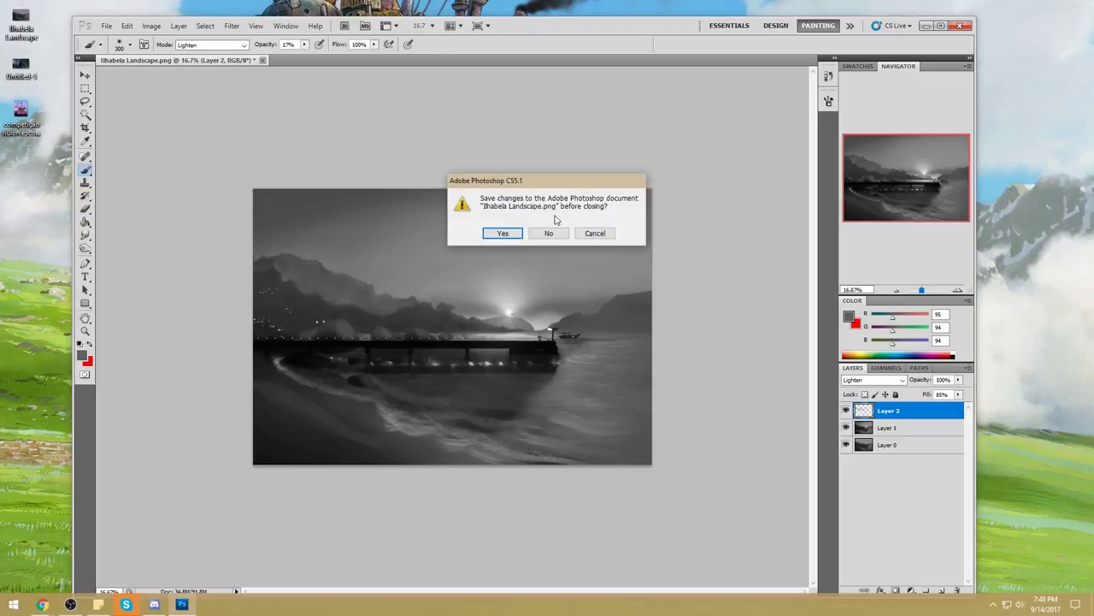
{"action": "left_click", "coordinate": [595, 233]}
{"action": "right_click", "coordinate": [913, 431]}
{"action": "left_click", "coordinate": [951, 425]}
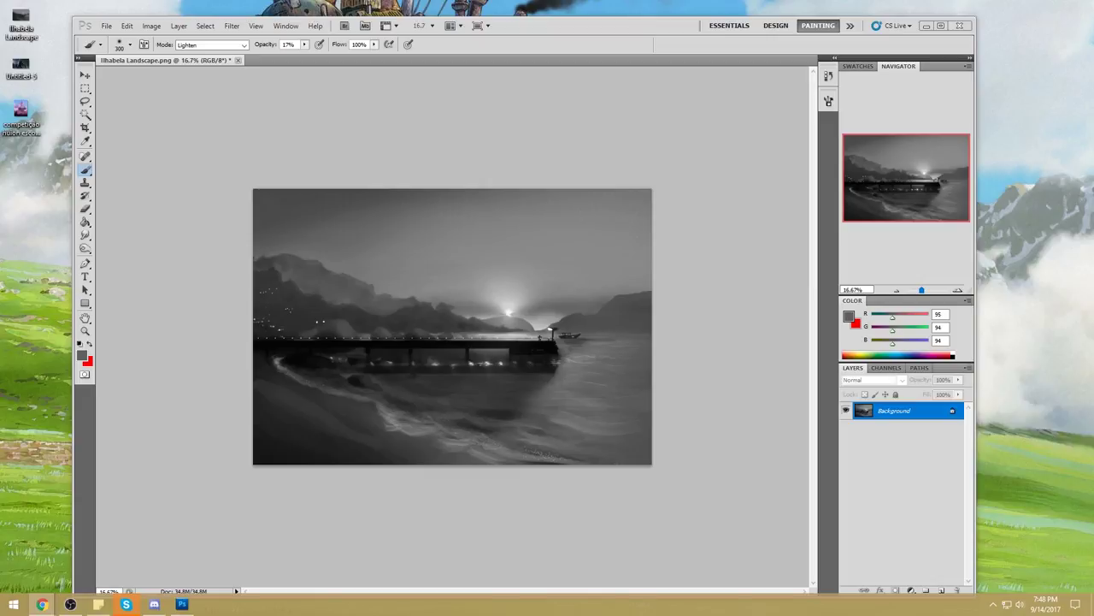
{"action": "left_click", "coordinate": [239, 61]}
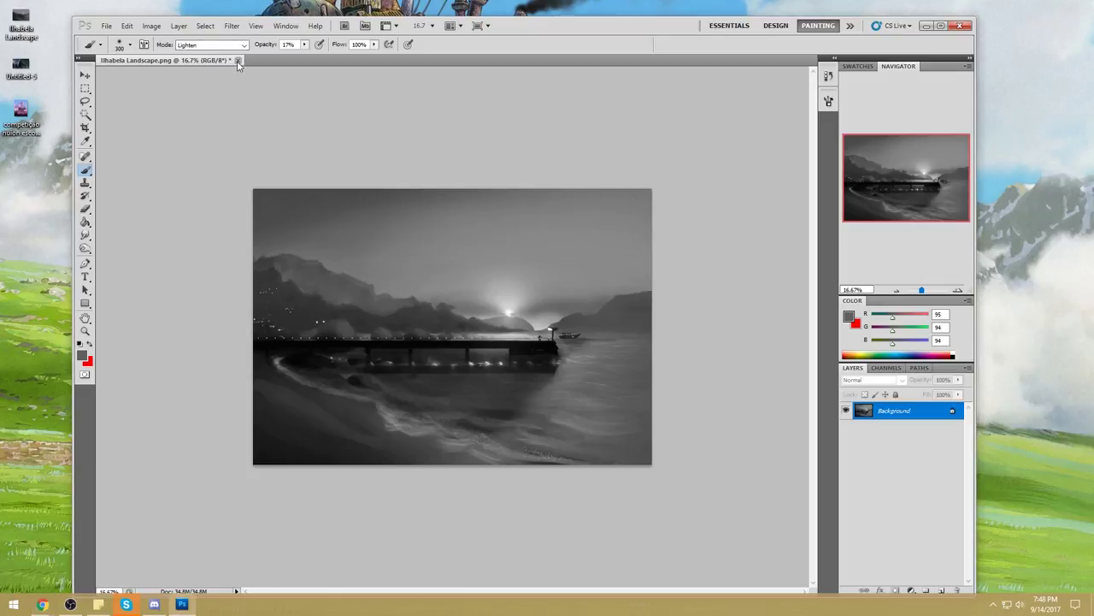
{"action": "left_click", "coordinate": [516, 235]}
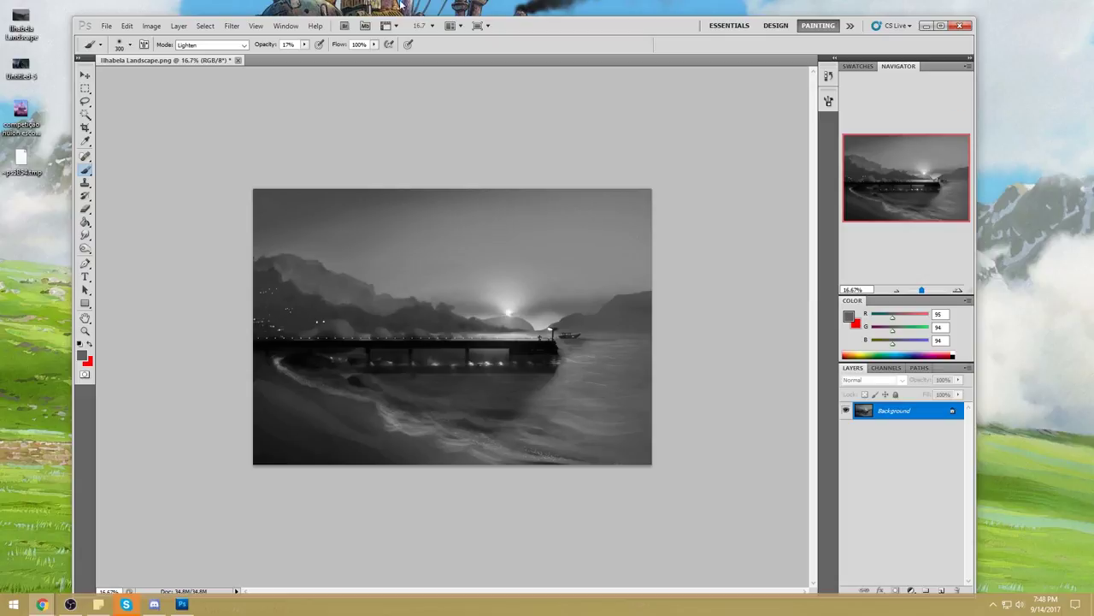
{"action": "key", "text": "ctrl+w"}
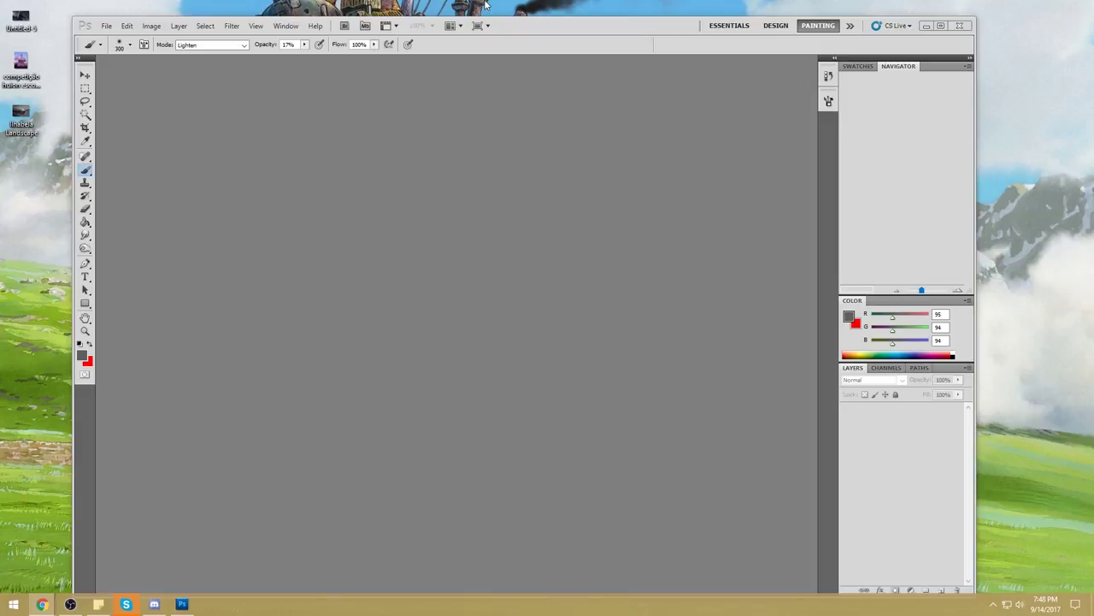
Open the floating castle painting "competição huion escola mágica 2017.png" and add a new layer above its background.
{"action": "left_click_drag", "start_coordinate": [552, 29], "coordinate": [544, 21]}
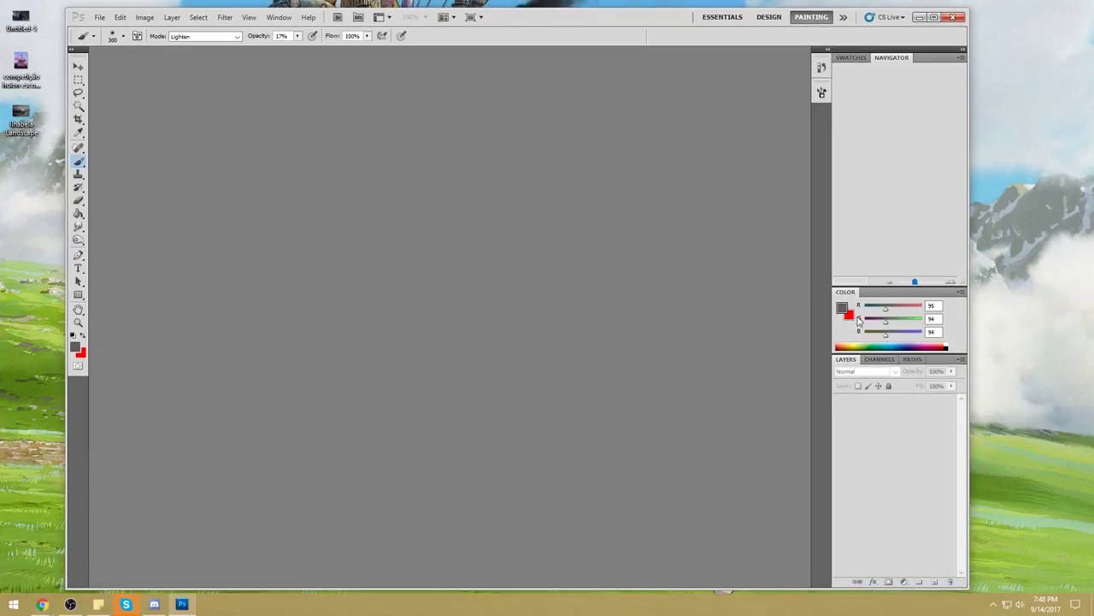
{"action": "mouse_move", "coordinate": [21, 67]}
{"action": "left_mouse_down"}
{"action": "mouse_move", "coordinate": [19, 90]}
{"action": "mouse_move", "coordinate": [129, 132]}
{"action": "left_mouse_up"}
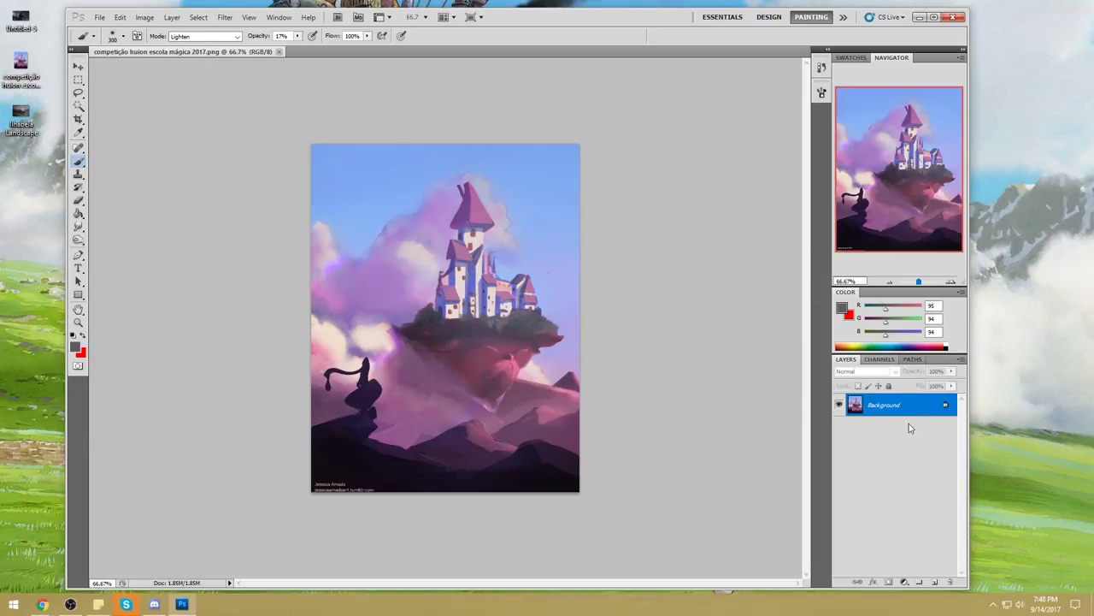
{"action": "left_click", "coordinate": [935, 581]}
{"action": "left_click", "coordinate": [866, 371]}
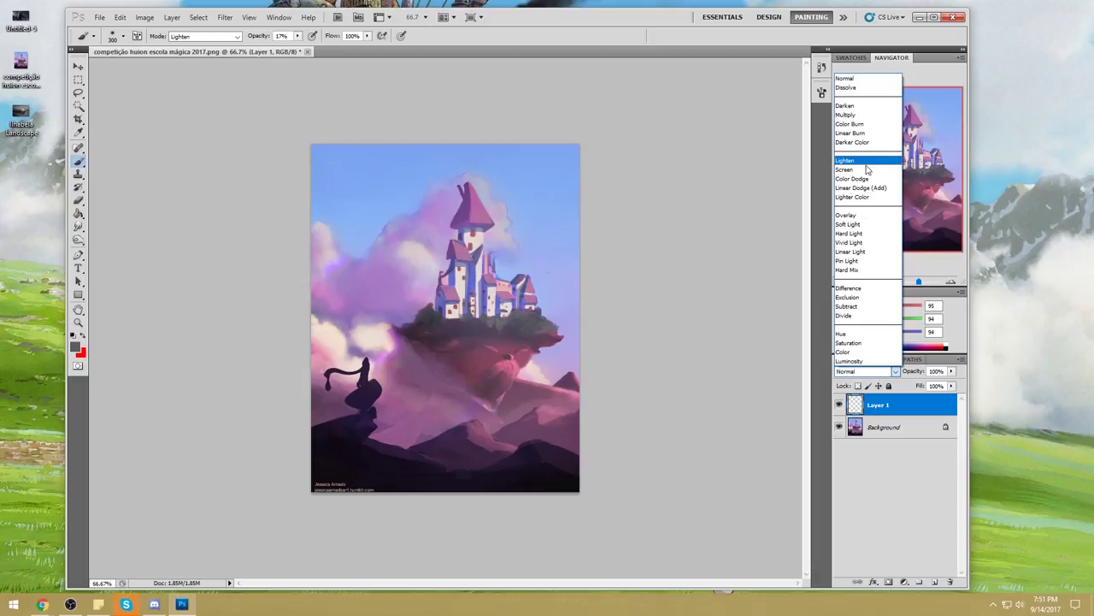
Switch to the Google+ art community in Chrome and expand the full "Character Design: The Circus of the Absurd" announcement.
{"action": "key", "text": "alt+Tab"}
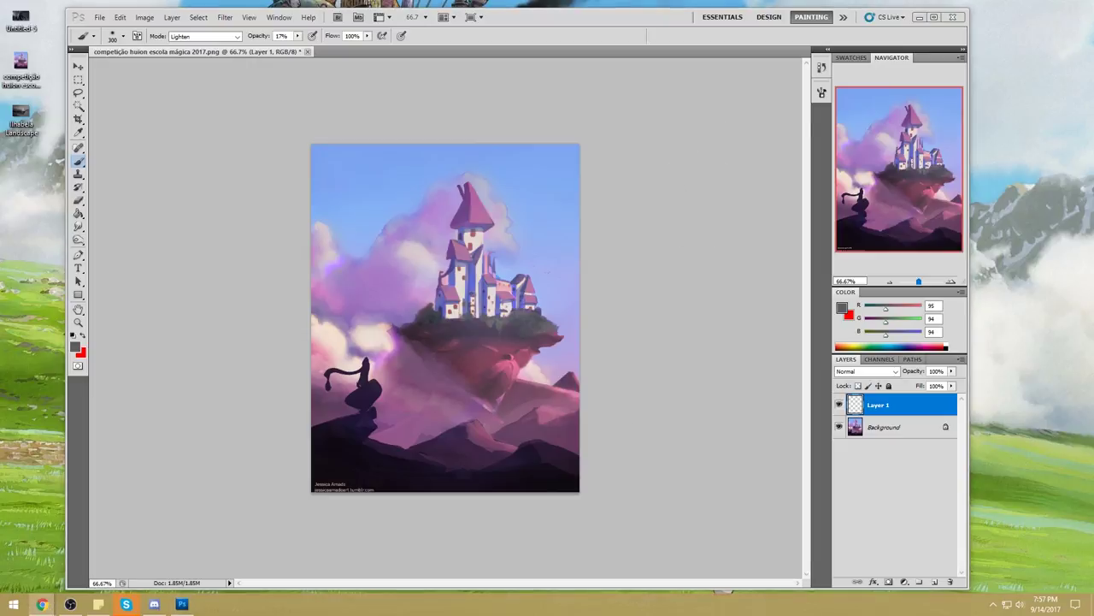
{"action": "left_click", "coordinate": [42, 605]}
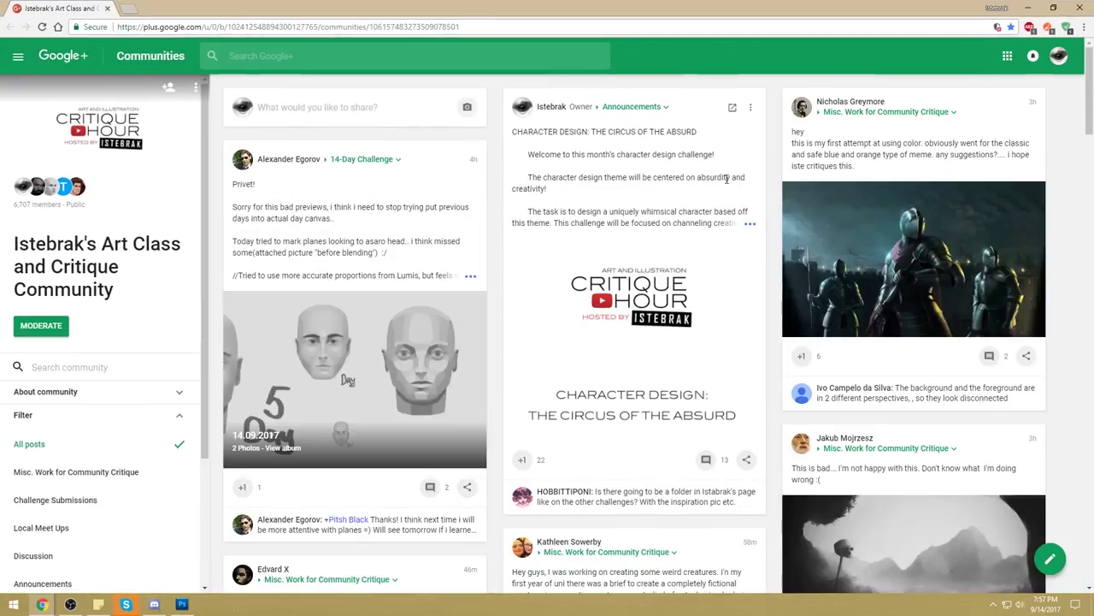
{"action": "left_click", "coordinate": [750, 225]}
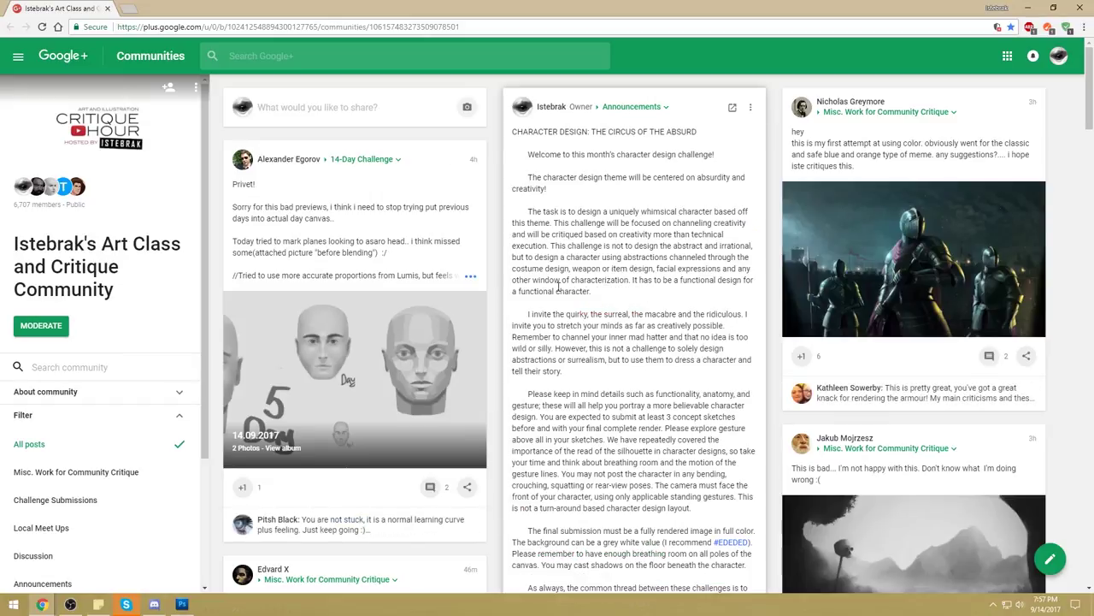